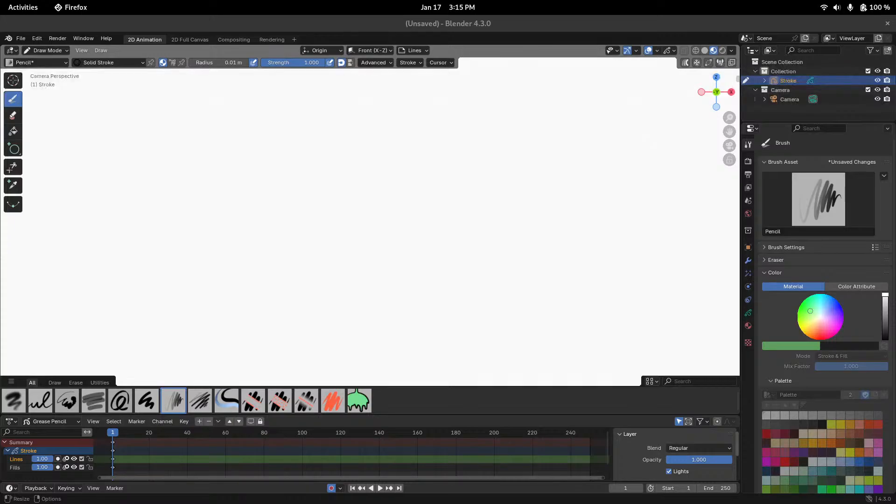
Draw a zigzag scribble with the Pencil brush near the middle of the canvas and view it in 3D space
click(394, 160)
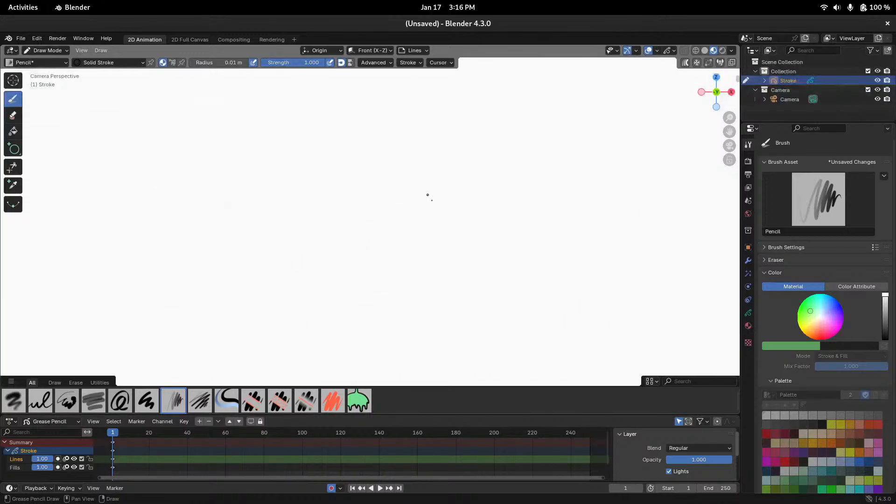
mouse_move(299, 227)
mouse_down()
mouse_move(332, 186)
mouse_move(314, 240)
mouse_move(391, 203)
mouse_up()
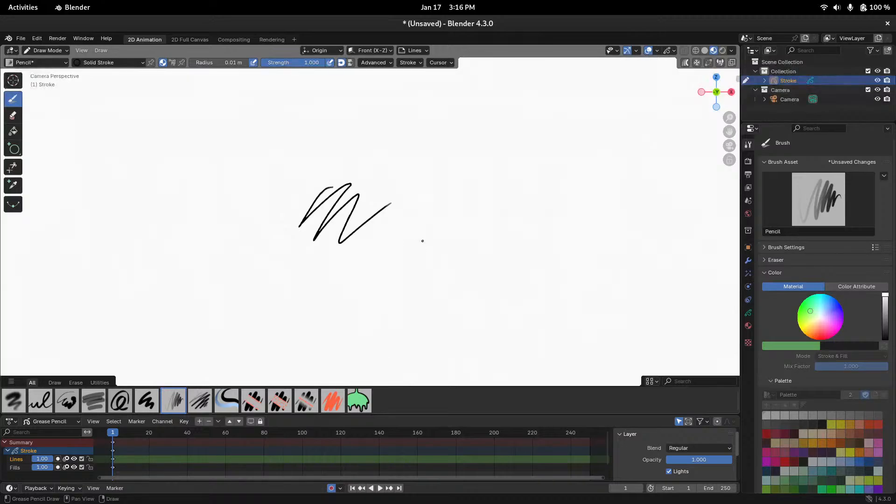
mouse_move(422, 240)
middle_down()
mouse_move(423, 201)
mouse_move(411, 178)
middle_up()
Create a new file from the General template without saving the current changes
click(21, 38)
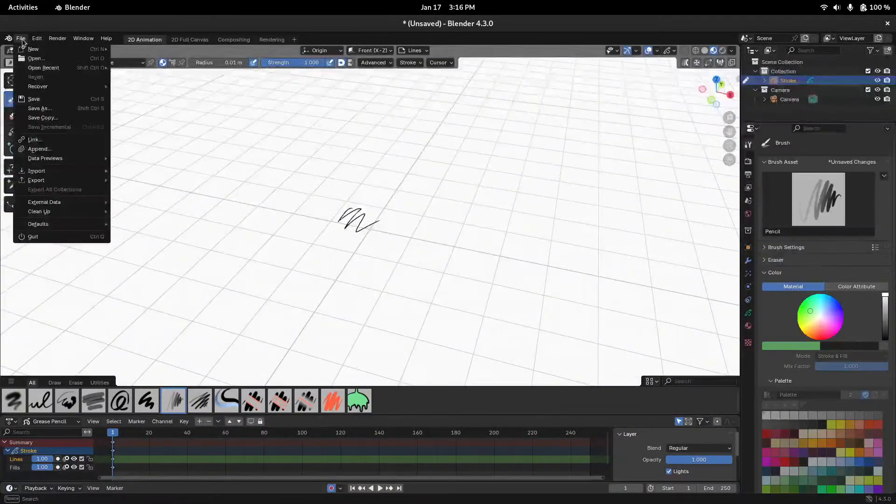
mouse_move(69, 49)
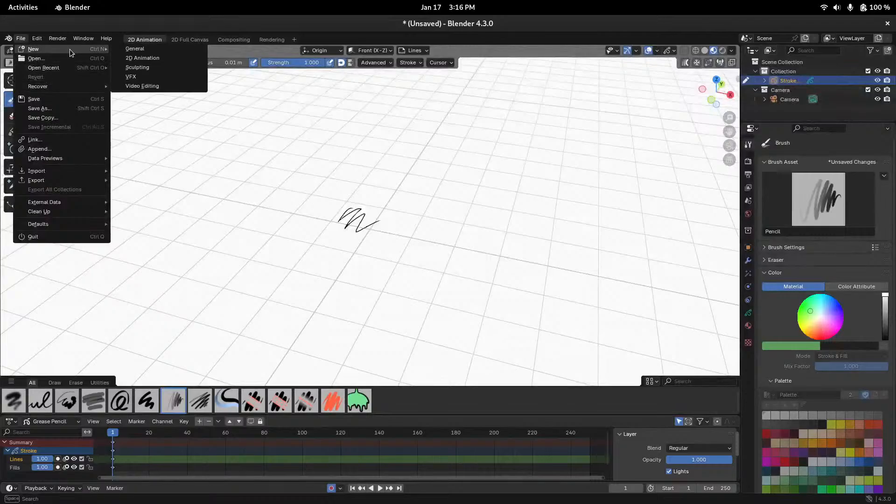
click(145, 49)
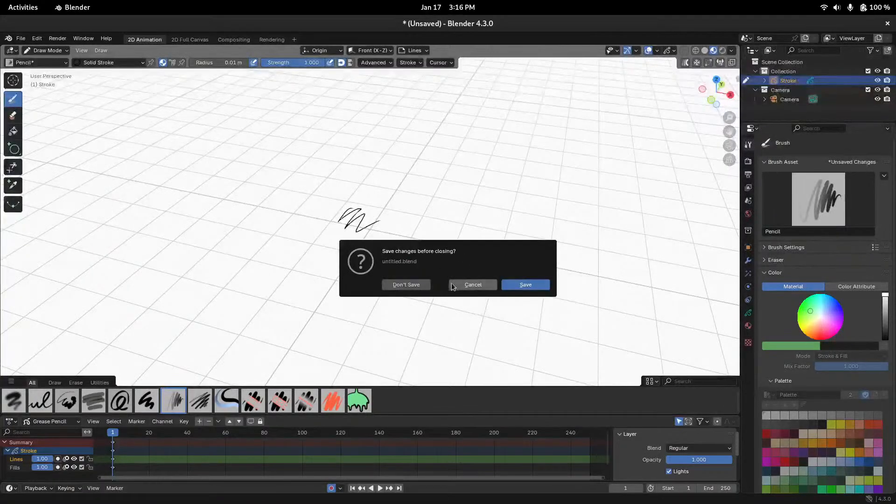
click(420, 285)
Switch the default cube to Edit Mode with face selection and extrude its top face upward
middle_drag(328, 259, 371, 278)
key(ctrl+Tab)
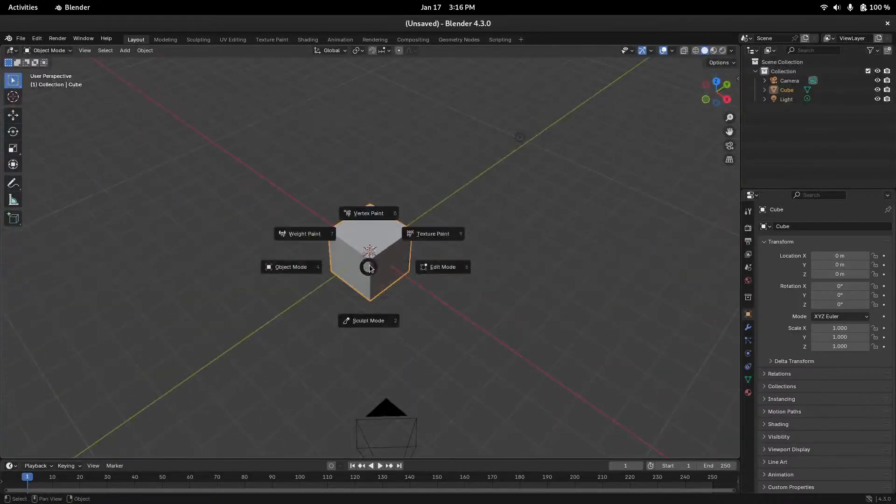
click(375, 267)
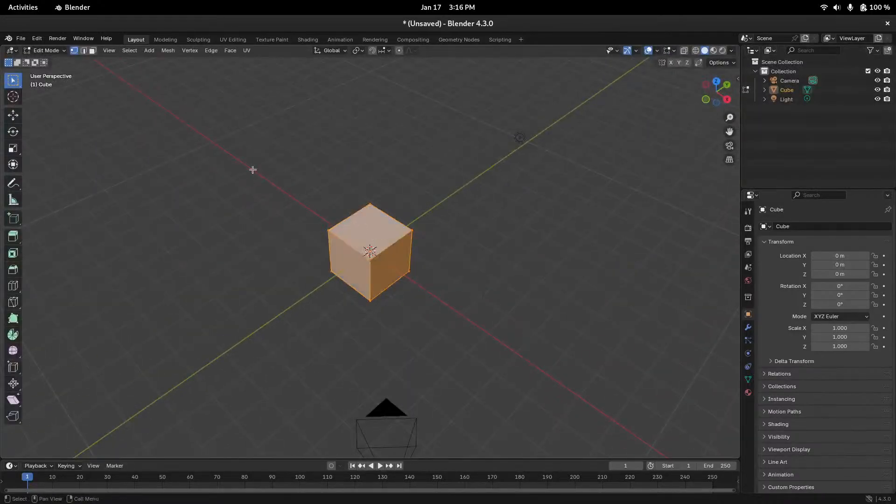
click(364, 236)
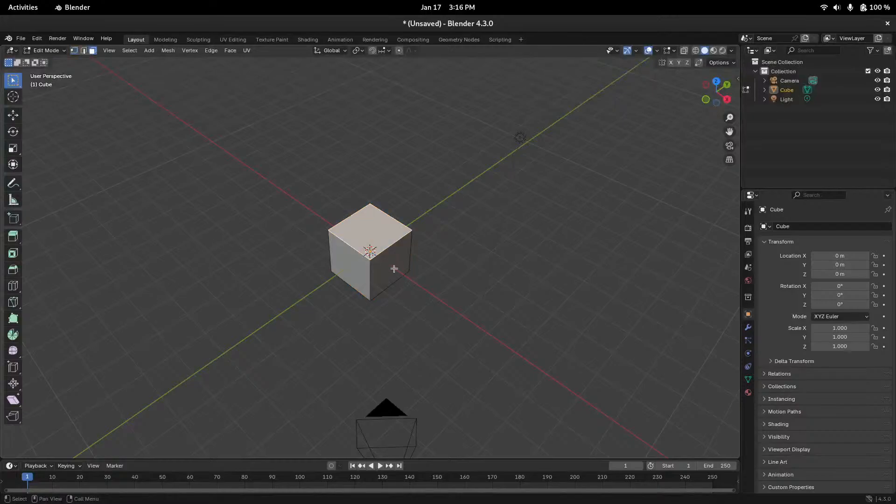
key(e)
click(402, 175)
Extrude one tall side face of the block outward, and extrude an adjoining side face toward the camera
click(390, 230)
key(e)
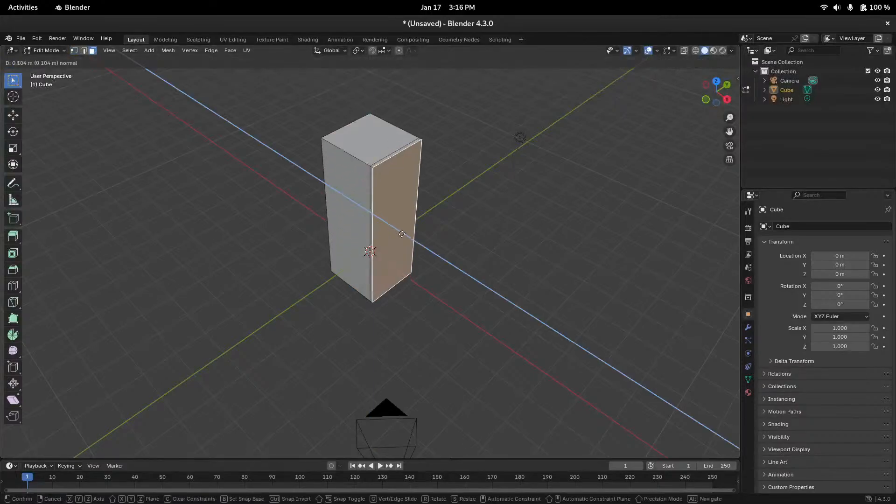
click(434, 282)
key(e)
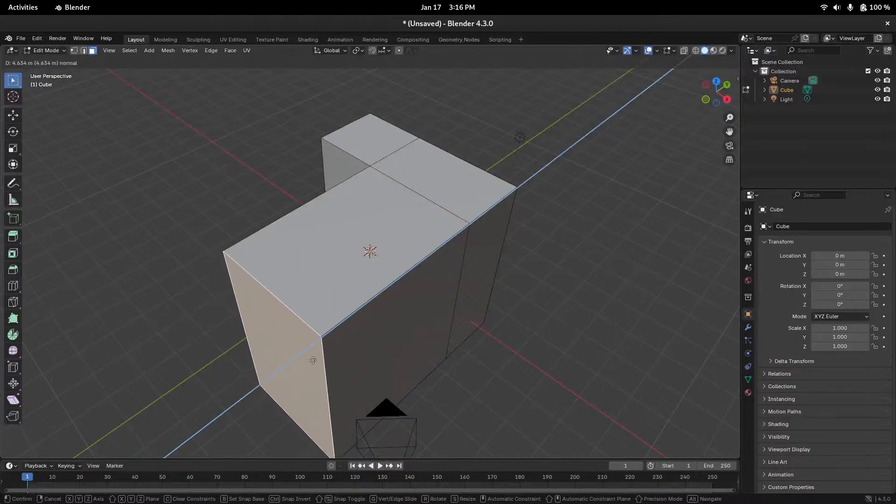
click(332, 351)
Extrude the front block's side face outward along X, and extrude the new section's top face upward
click(393, 344)
key(e)
click(517, 405)
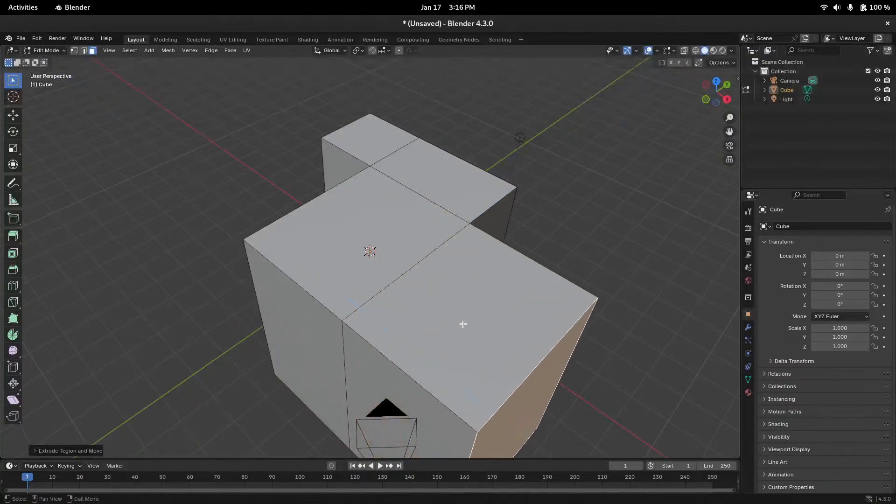
middle_drag(463, 324, 531, 233)
click(530, 232)
key(e)
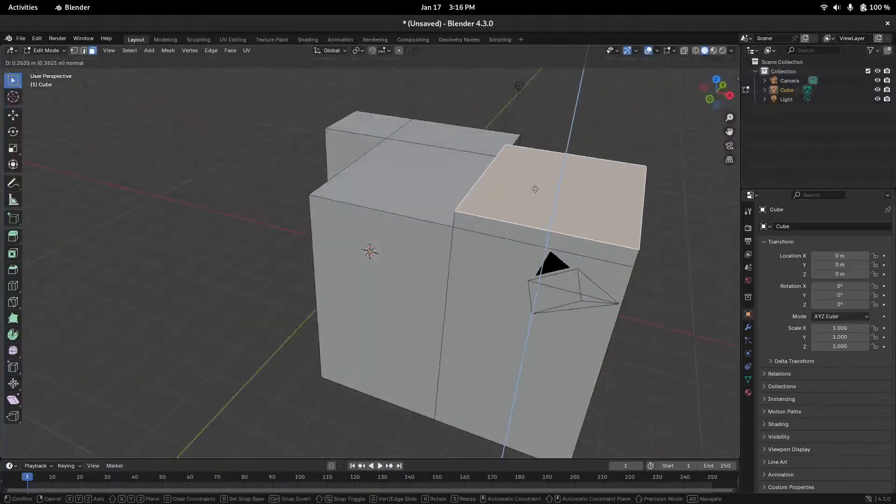
click(539, 97)
Return the extruded shape to Object Mode and delete it from the scene
middle_drag(396, 228, 367, 222)
scroll(378, 263, down, 3)
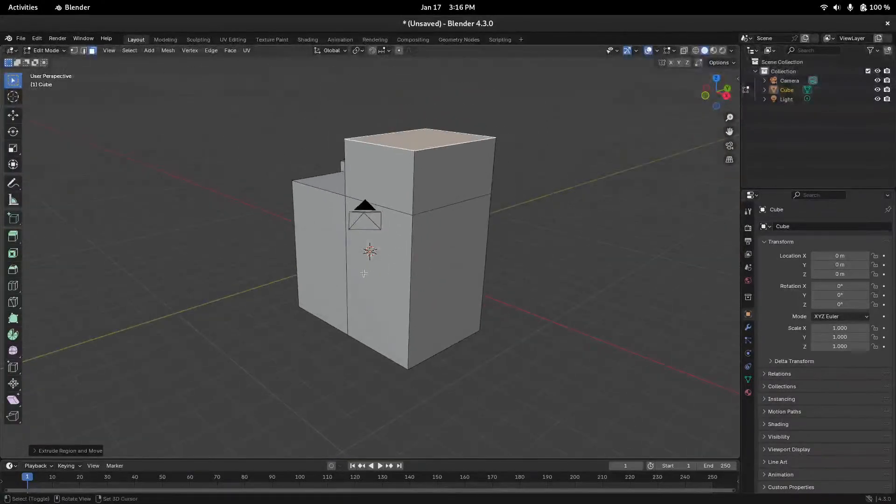
middle_drag(364, 273, 442, 262)
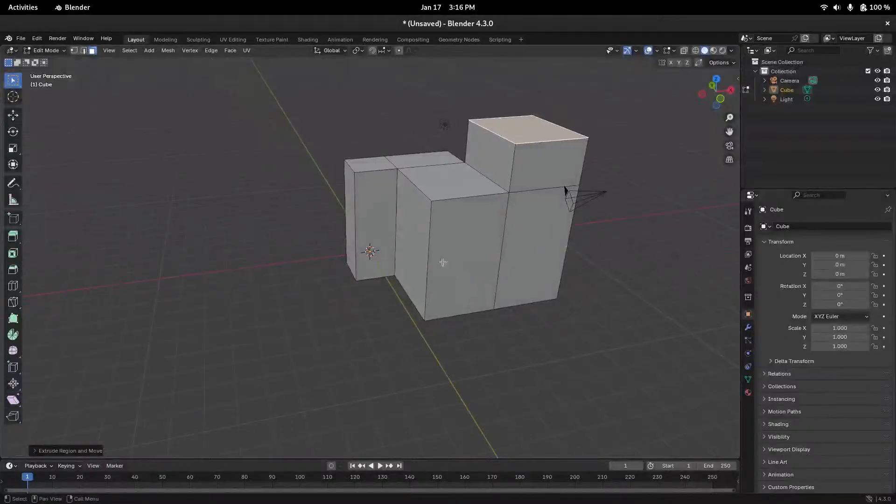
key(ctrl+Tab)
click(390, 269)
key(x)
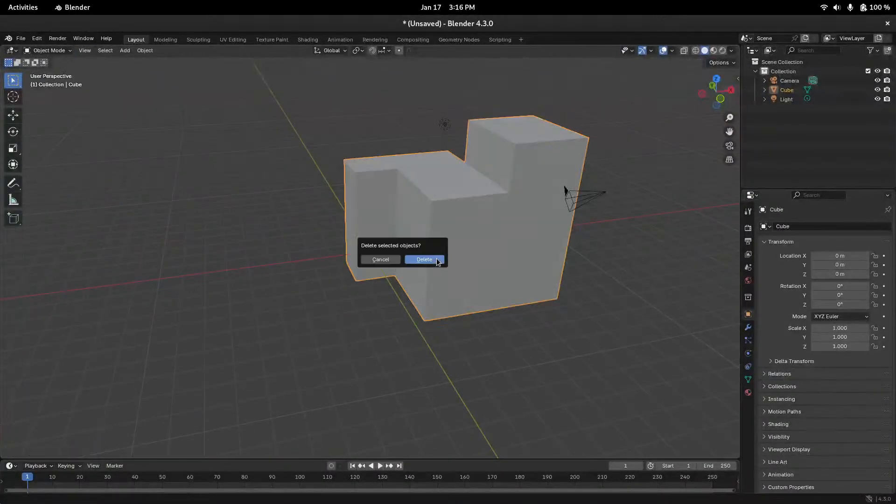
click(424, 259)
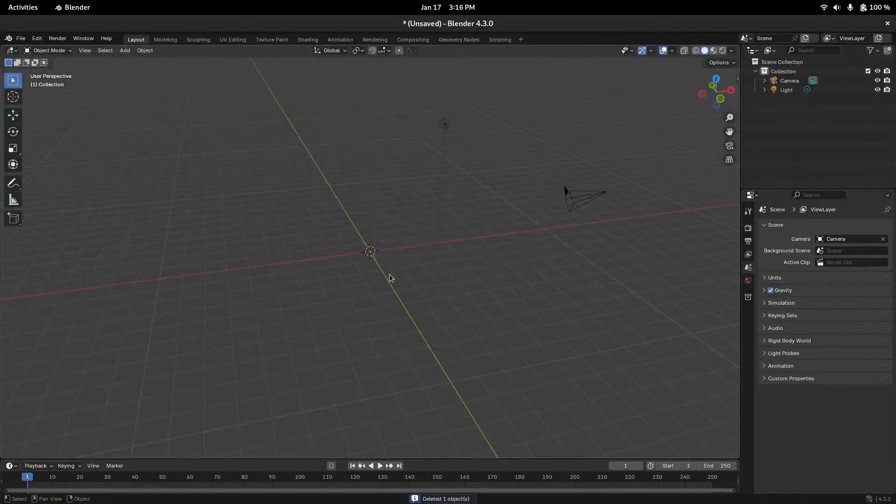
Find the Add Monkey operator through the command search and add a monkey mesh at the world origin
key(F3)
text(a)
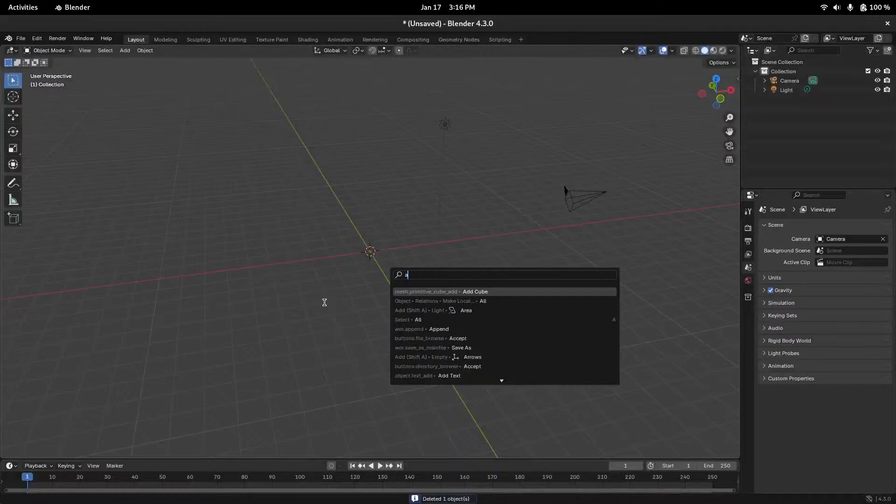
text(dd monke)
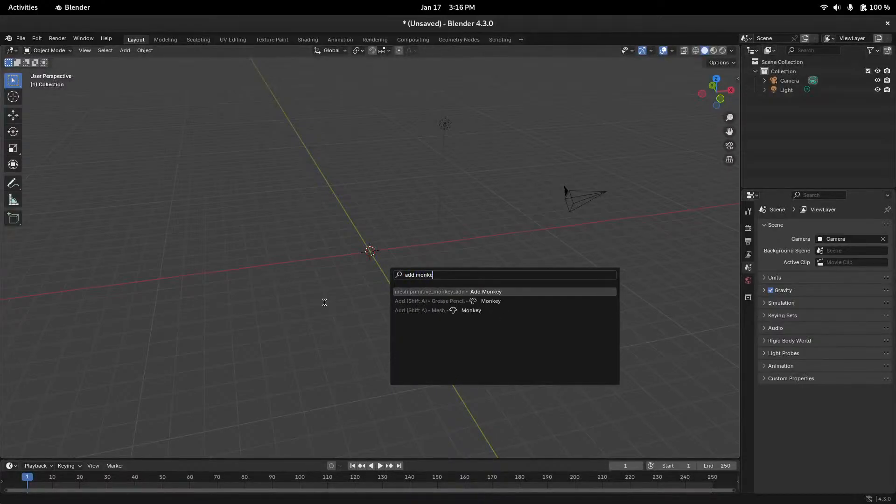
key(Down)
key(Down)
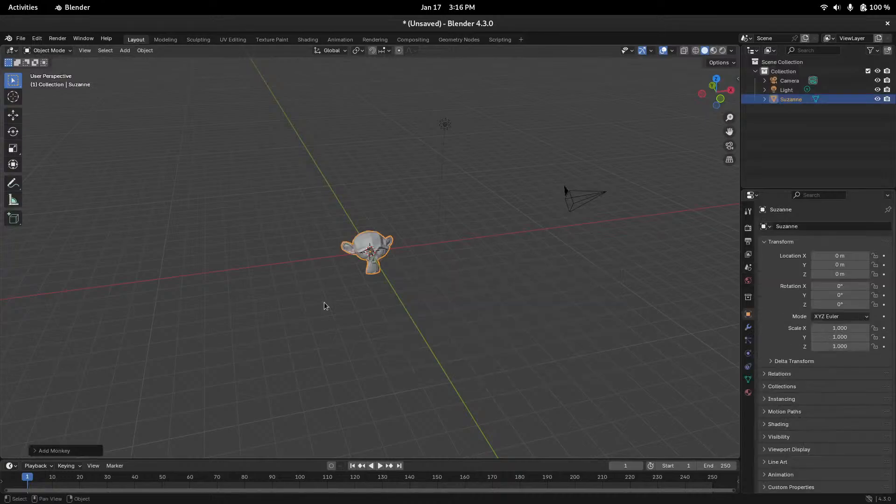
key(Return)
scroll(420, 232, up, 8)
middle_drag(460, 239, 433, 218)
scroll(433, 218, down, 3)
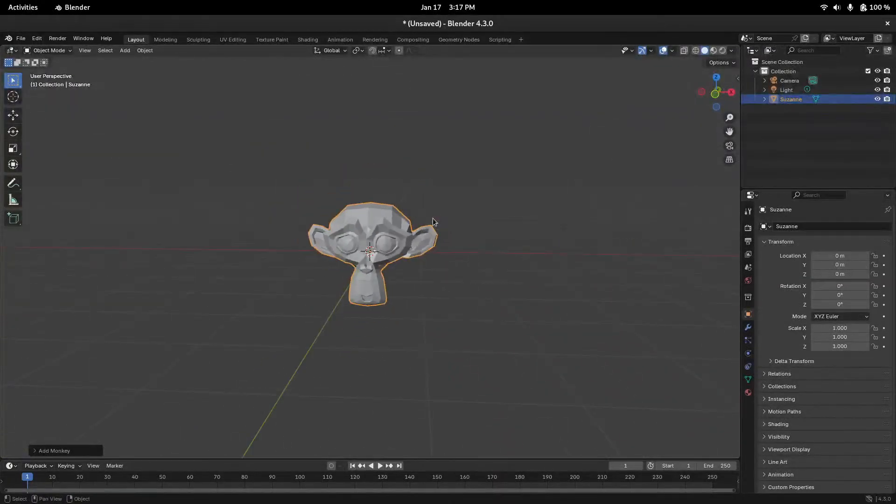
Create a new file from the 2D Animation template without saving the current changes
click(20, 38)
mouse_move(37, 49)
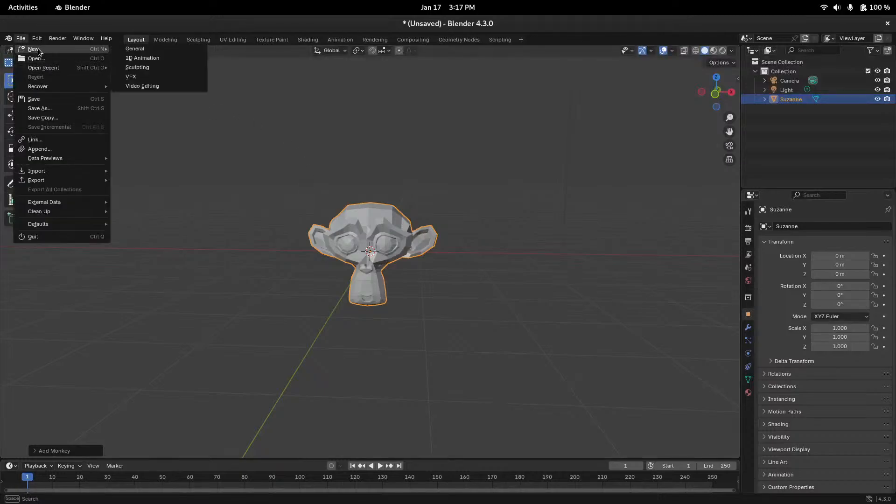
click(132, 59)
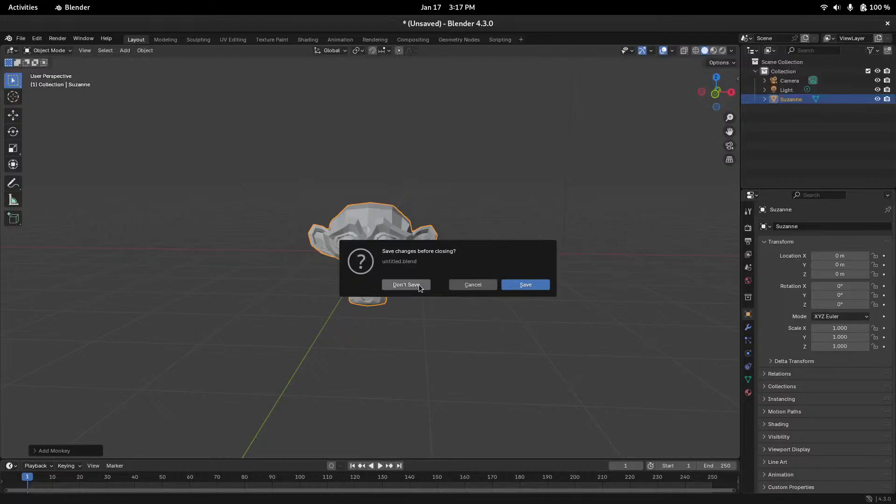
click(406, 285)
mouse_move(0, 0)
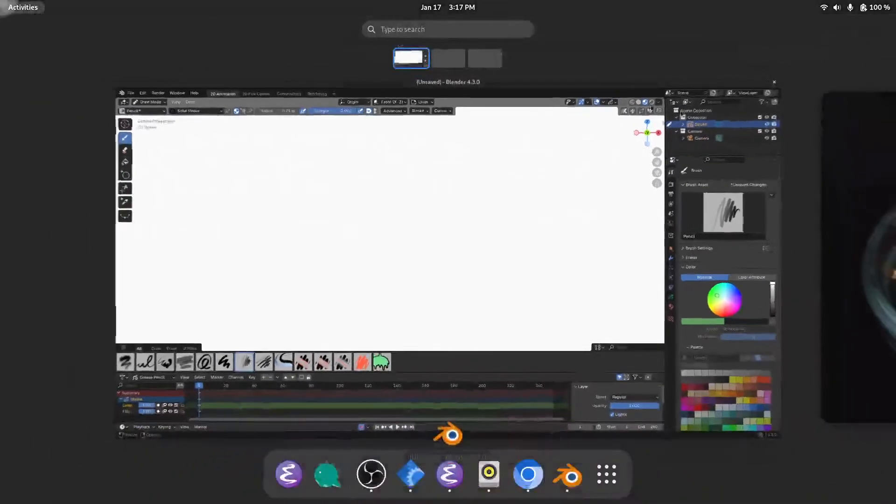
key(super)
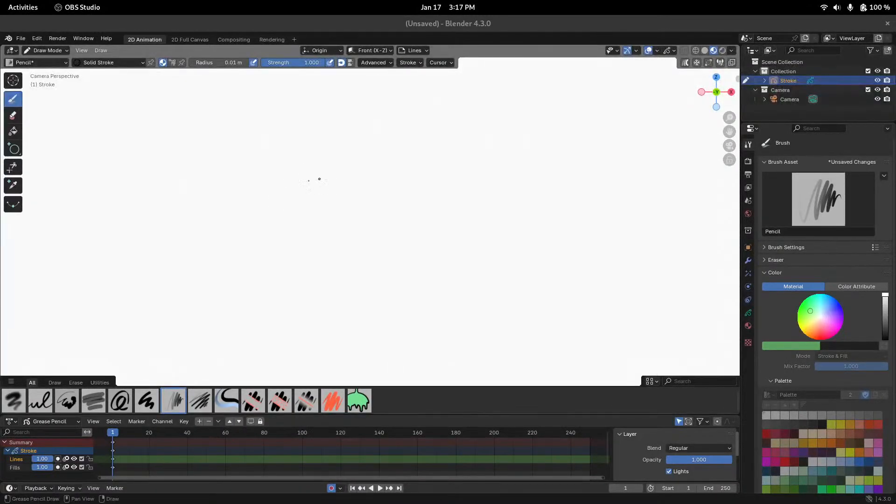
click(21, 37)
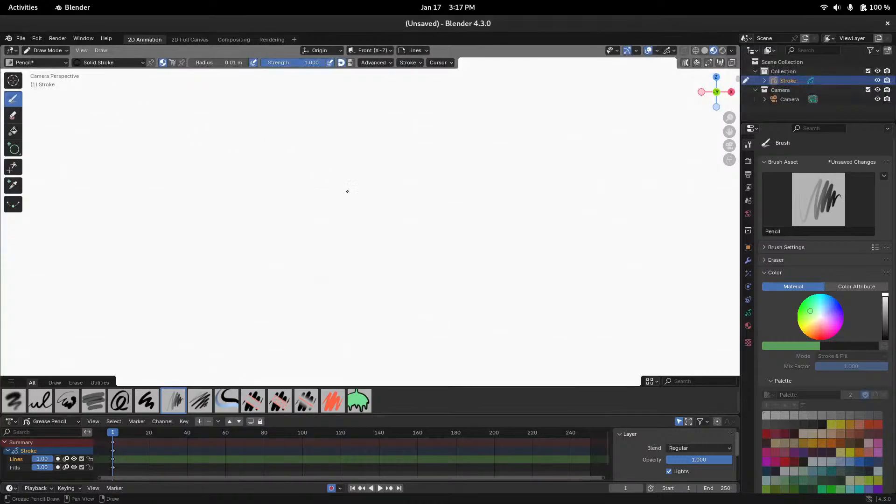
Draw a freehand test stroke with the Pencil brush and undo it
mouse_move(340, 185)
mouse_down()
mouse_move(309, 212)
mouse_move(360, 202)
mouse_move(399, 256)
mouse_move(426, 255)
mouse_up()
key(ctrl+z)
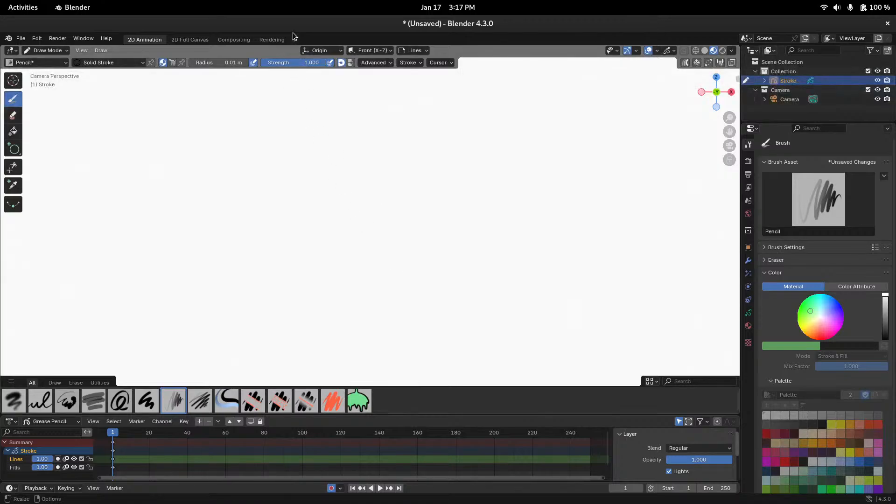
Draw a zigzag scribble at brush strength 0.568 and a second one above it at strength 1.000
drag(304, 64, 276, 60)
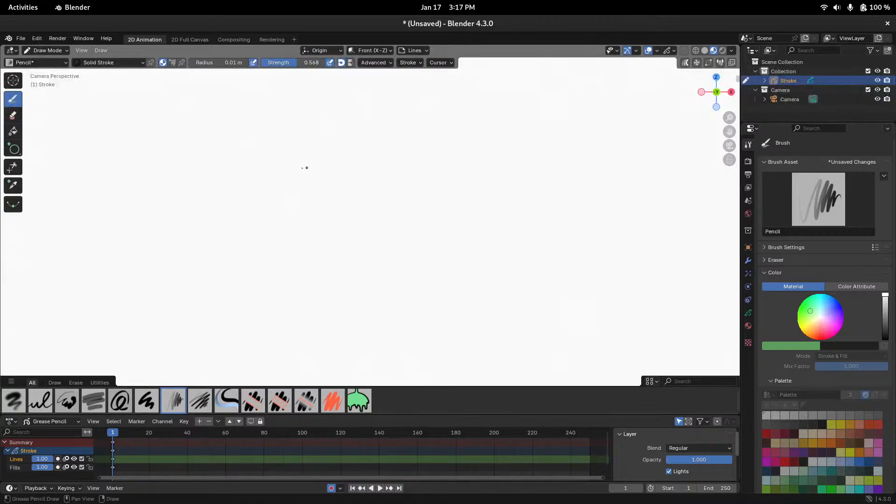
mouse_move(304, 167)
mouse_down()
mouse_move(267, 204)
mouse_move(292, 237)
mouse_up()
drag(342, 194, 340, 280)
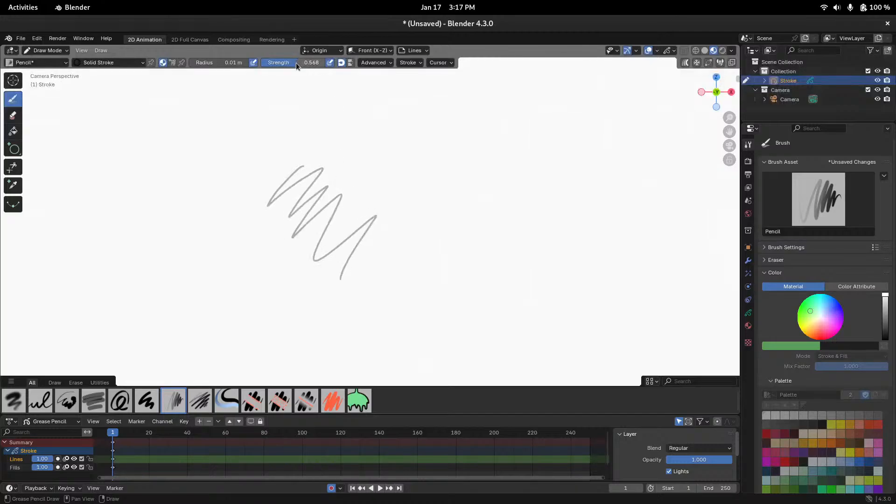
drag(296, 62, 335, 66)
mouse_move(297, 114)
mouse_down()
mouse_move(260, 146)
mouse_move(329, 121)
mouse_move(368, 147)
mouse_up()
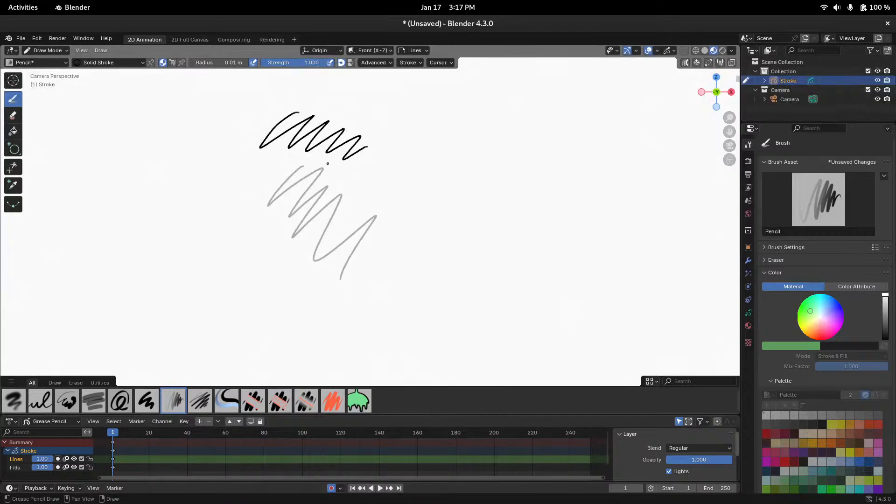
Delete both scribbles in Edit Mode and return the Grease Pencil object to Draw Mode
key(ctrl+Tab)
click(400, 163)
key(b)
drag(244, 101, 410, 301)
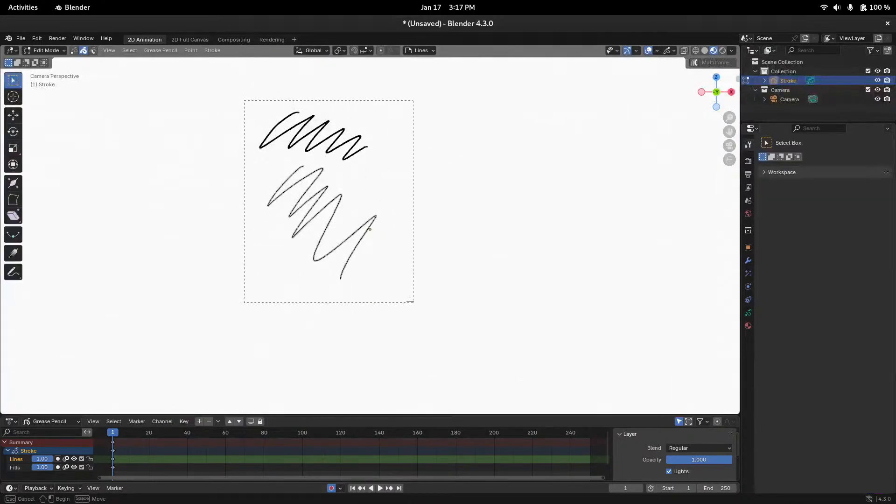
key(x)
click(382, 259)
key(ctrl+Tab)
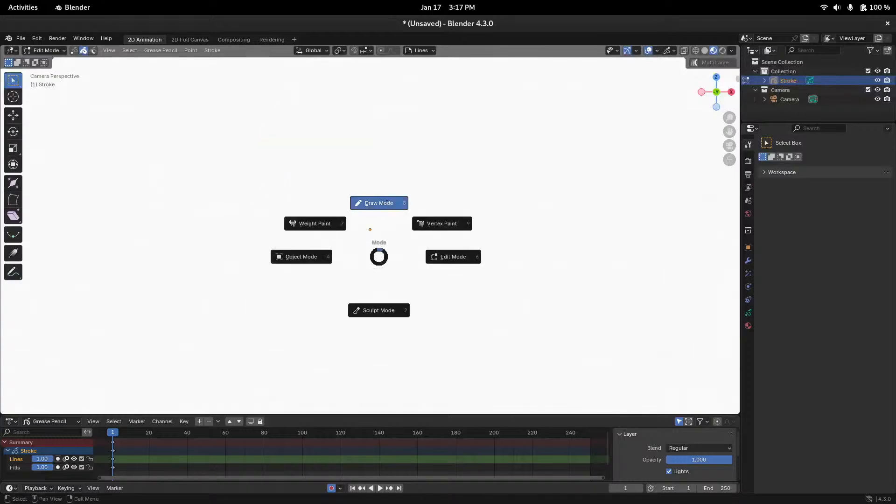
click(370, 229)
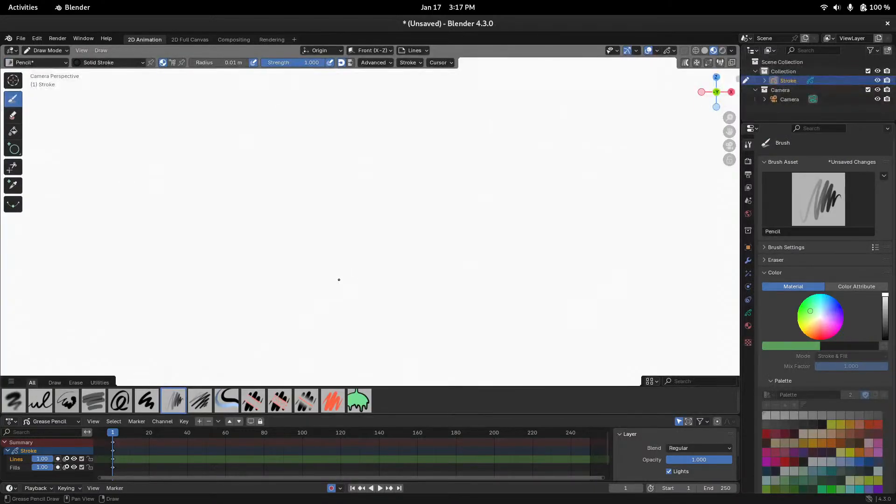
Show the viewport sidebar and look through the active brush's tool settings, including its colour and palette
click(739, 76)
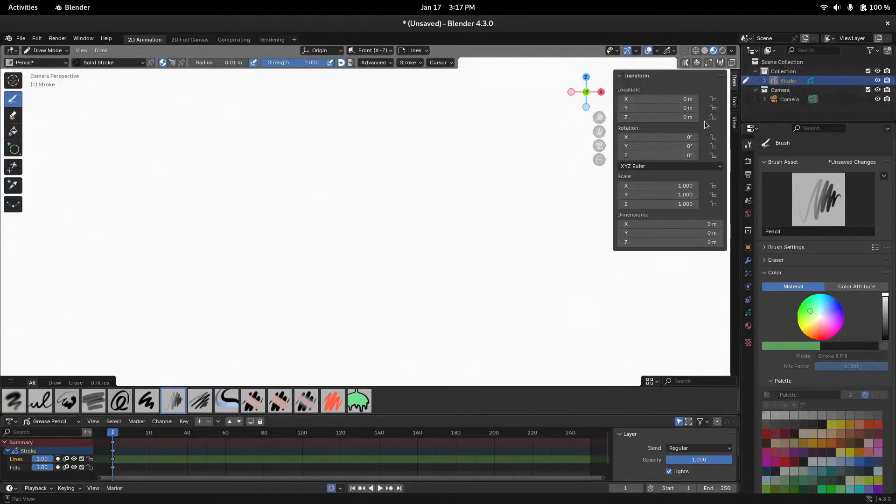
key(n)
key(n)
key(n)
key(n)
click(734, 101)
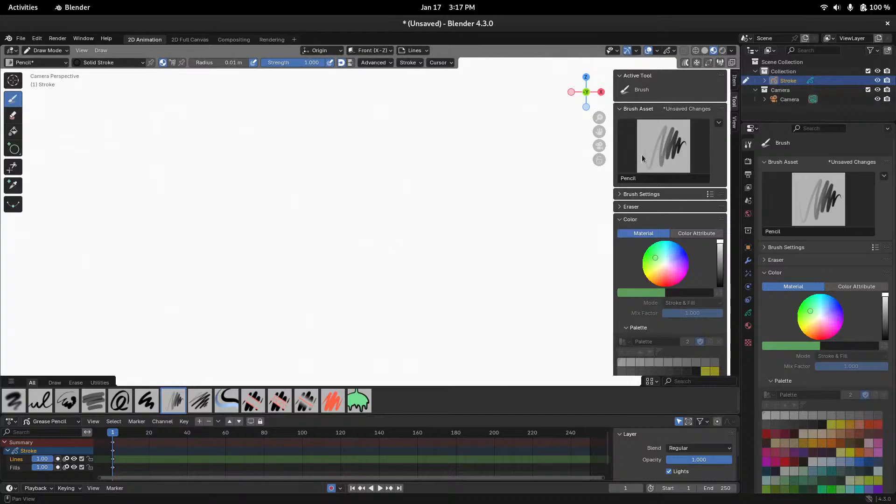
scroll(642, 155, down, 4)
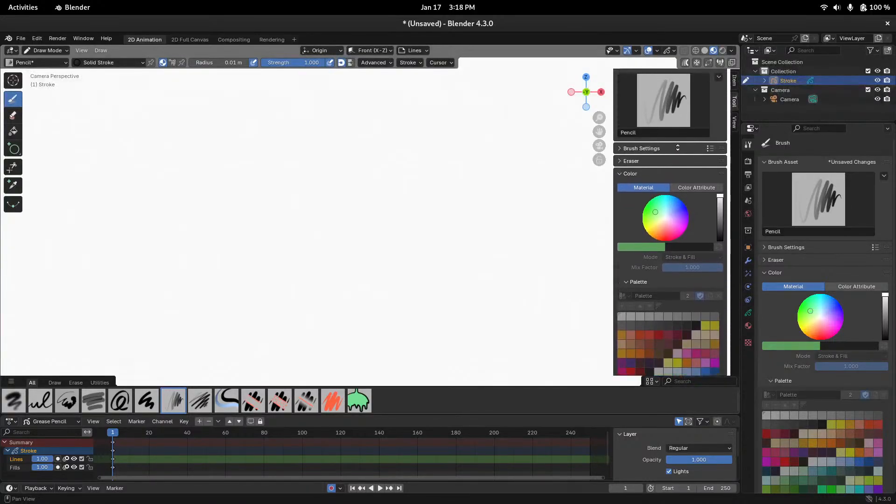
Expand the Pencil's brush settings and adjust the curve points to 0.3114, 0.8250 for radius and 0.2982, 0.8250 for strength
scroll(653, 159, up, 3)
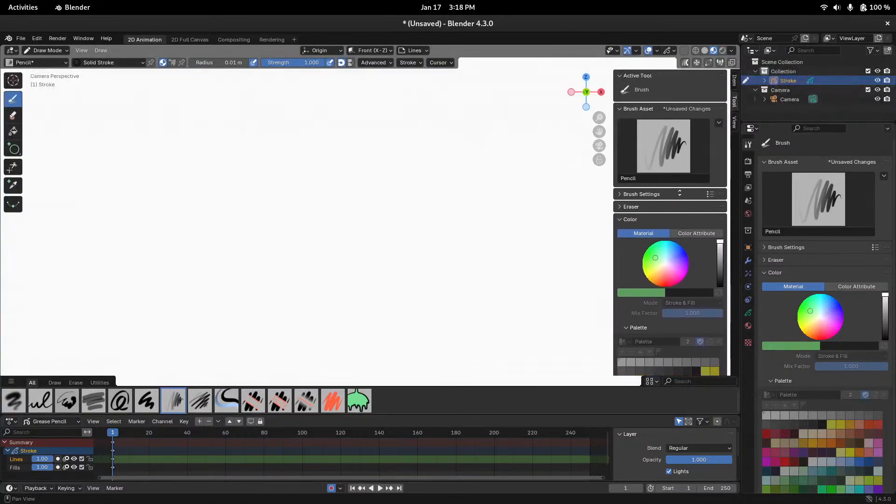
click(619, 189)
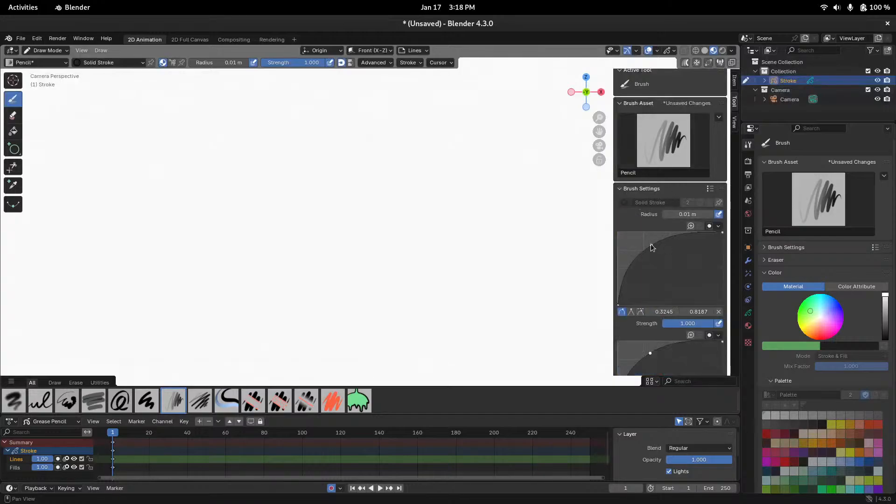
scroll(652, 210, down, 4)
mouse_move(653, 166)
mouse_down()
mouse_move(665, 201)
mouse_move(651, 166)
mouse_up()
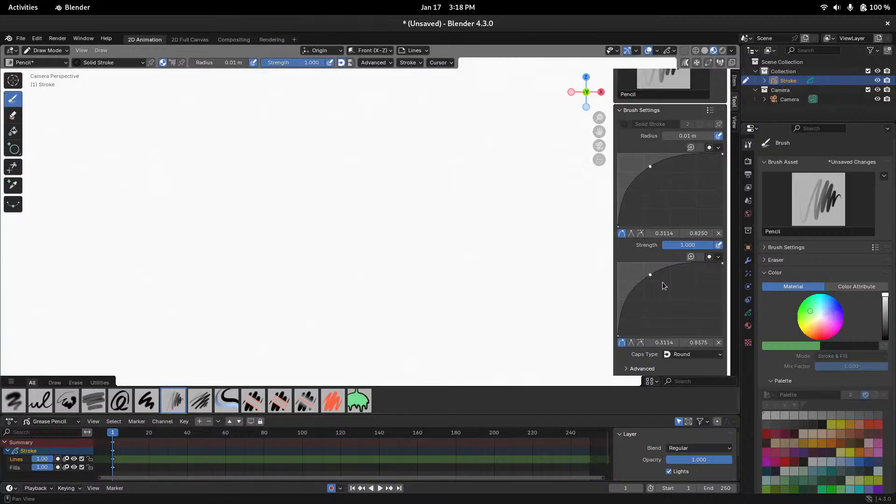
mouse_move(649, 275)
mouse_down()
mouse_move(657, 291)
mouse_move(648, 273)
mouse_up()
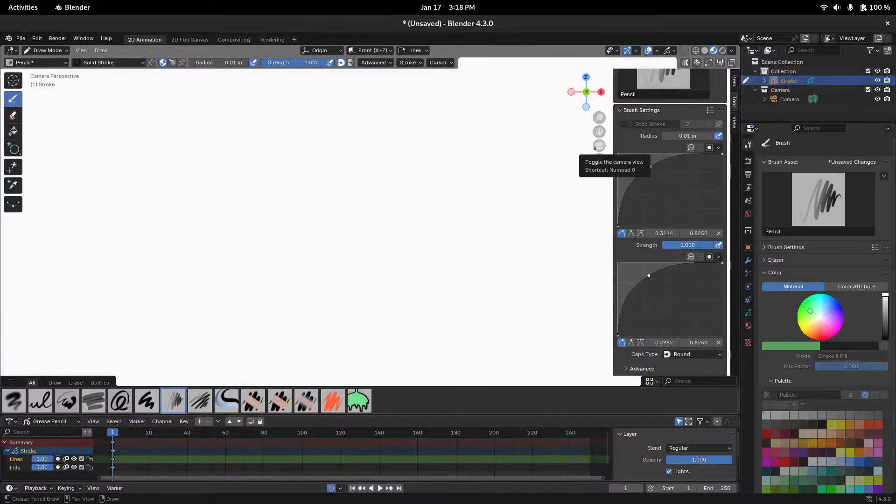
Draw three freehand test scribbles around the middle of the canvas, varying the pen pressure
mouse_move(270, 242)
mouse_down()
mouse_move(294, 213)
mouse_move(280, 231)
mouse_move(313, 251)
mouse_up()
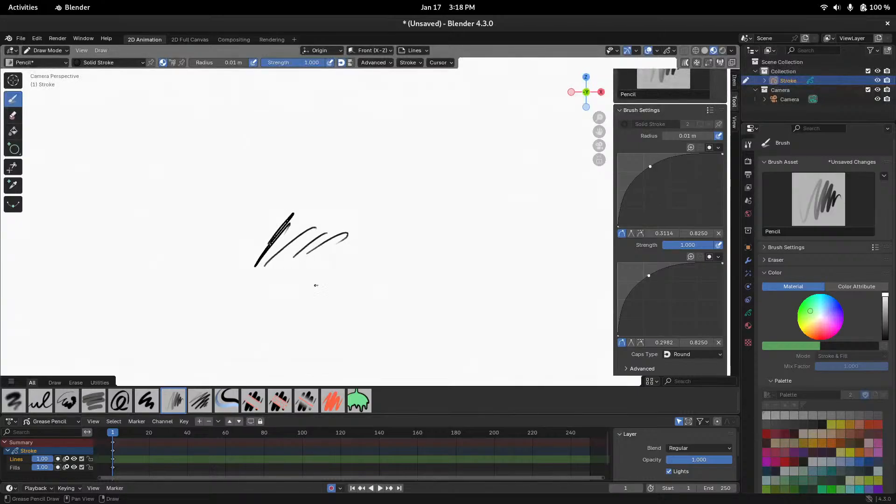
mouse_move(316, 286)
mouse_down()
mouse_move(332, 286)
mouse_move(377, 255)
mouse_move(397, 276)
mouse_up()
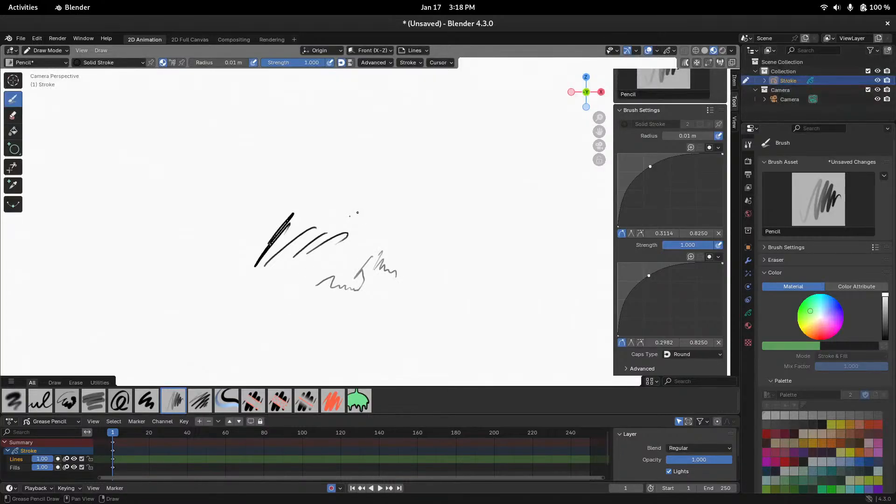
mouse_move(340, 206)
mouse_down()
mouse_move(400, 211)
mouse_move(429, 189)
mouse_up()
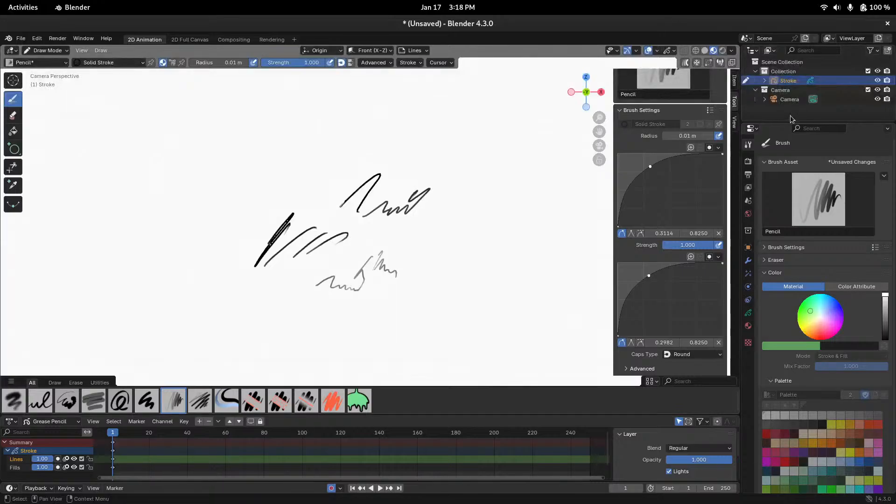
Move the radius curve point to 0.3157, 0.8187 and the strength point to 0.2894, 0.8062, and draw a wavy test stroke above the scribbles
drag(649, 167, 652, 166)
drag(651, 275, 647, 276)
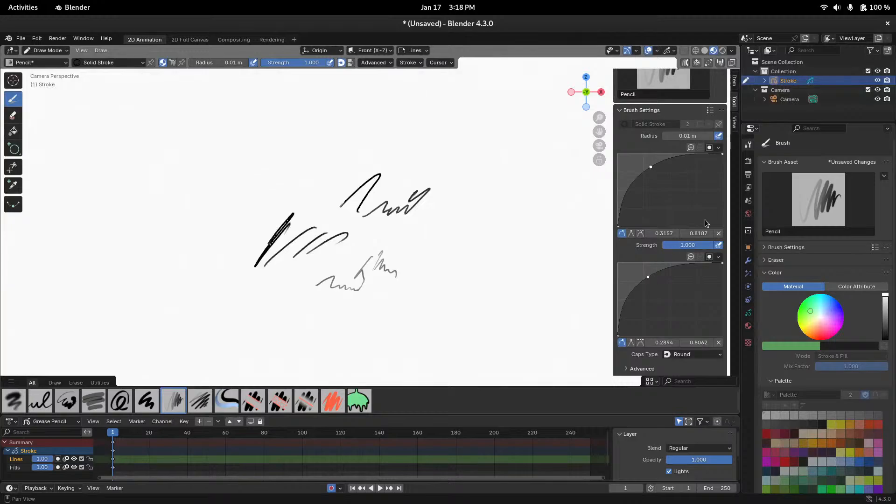
mouse_move(264, 176)
mouse_down()
mouse_move(300, 169)
mouse_move(327, 181)
mouse_up()
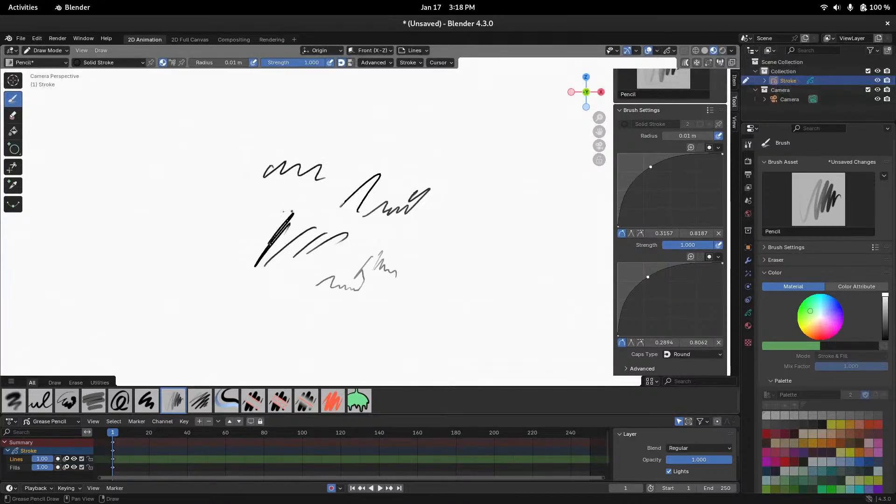
Delete all the test scribbles in Edit Mode and return the Grease Pencil object to Draw Mode
key(ctrl+Tab)
click(373, 197)
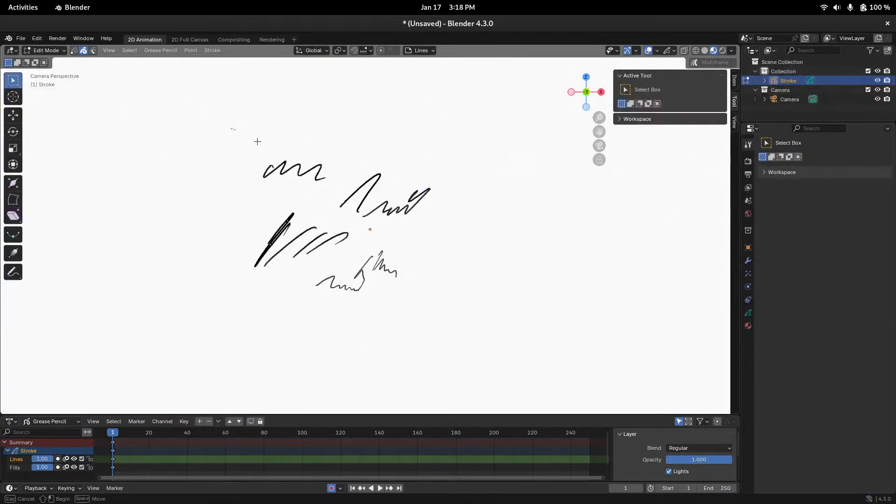
key(a)
key(x)
click(400, 278)
key(ctrl+Tab)
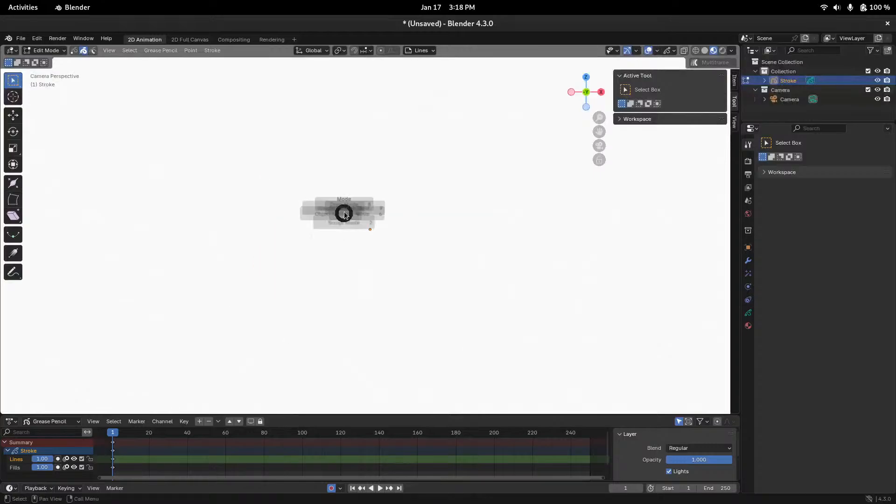
click(354, 165)
Lower the brush strength to 0.741 and draw a small sketchy scribble with overlapping lines
drag(270, 66, 252, 65)
mouse_move(306, 155)
mouse_down()
mouse_move(275, 184)
mouse_move(314, 160)
mouse_move(316, 172)
mouse_move(292, 182)
mouse_move(325, 179)
mouse_up()
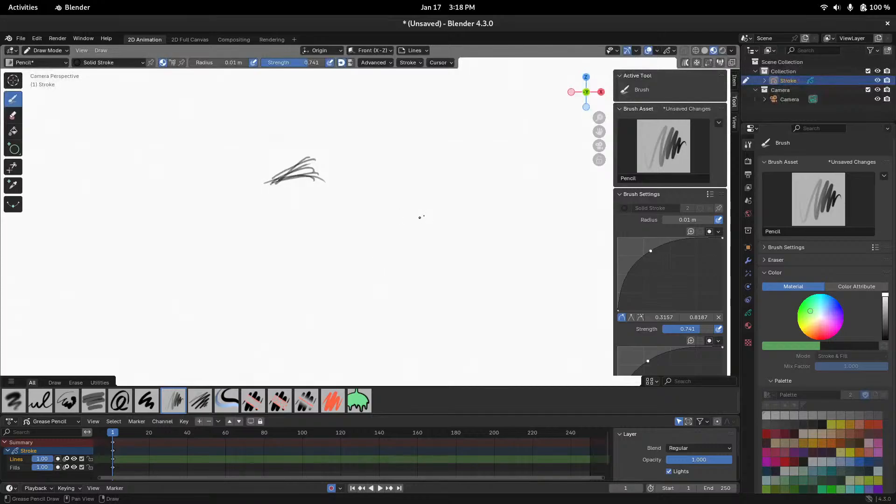
Delete the small overlapping scribble in Edit Mode and go back to Draw Mode
key(ctrl+Tab)
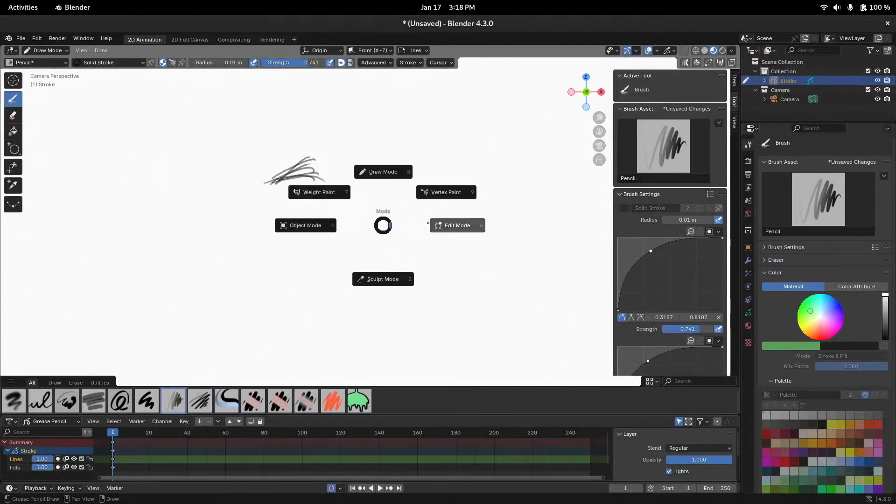
click(450, 225)
key(x)
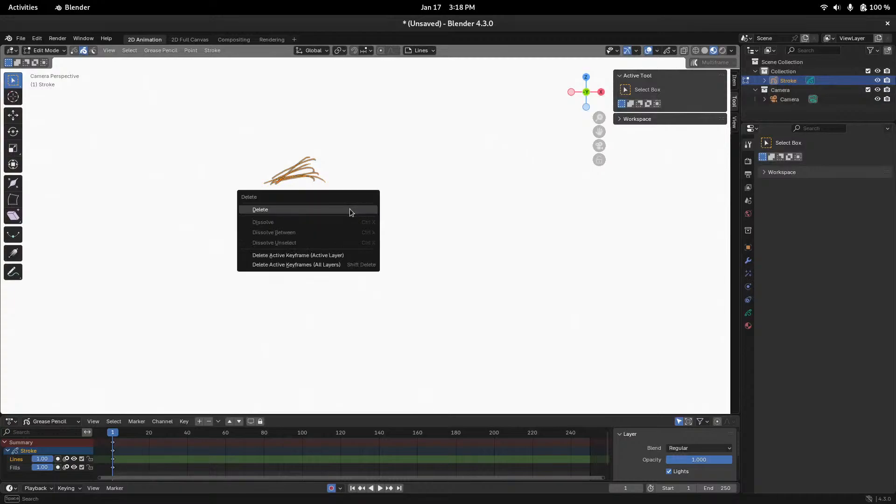
click(349, 209)
key(ctrl+Tab)
click(361, 214)
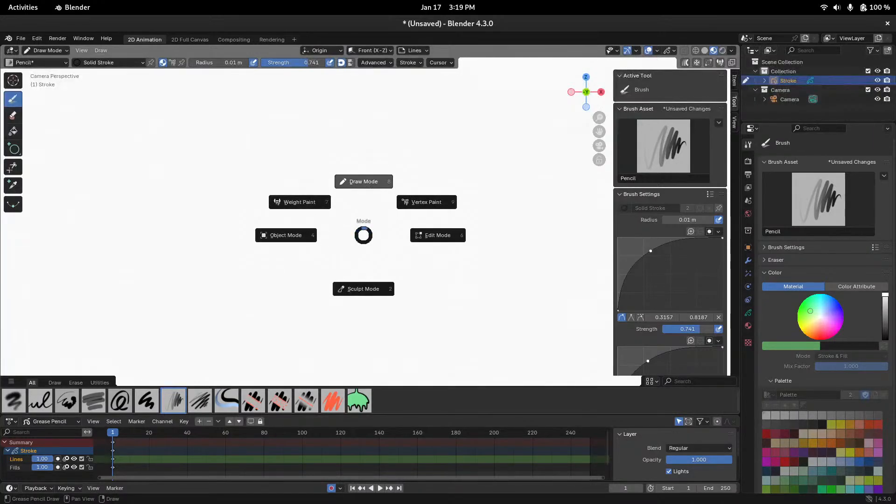
click(366, 186)
Draw a dense zigzag hatch in the middle of the canvas, delete it in Edit Mode and return to Draw Mode
mouse_move(328, 201)
mouse_down()
mouse_move(350, 196)
mouse_move(360, 216)
mouse_move(314, 233)
mouse_move(355, 247)
mouse_move(299, 228)
mouse_move(363, 226)
mouse_up()
key(ctrl+Tab)
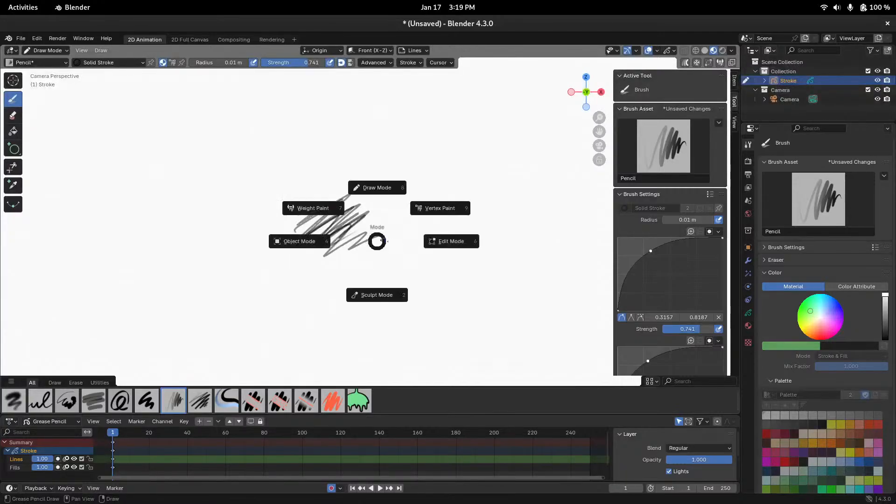
click(392, 238)
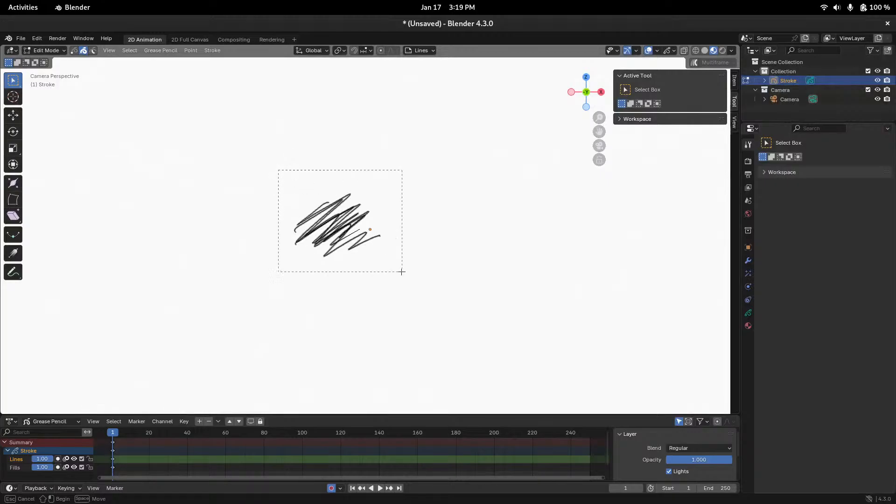
drag(401, 272, 402, 272)
key(x)
click(385, 257)
key(ctrl+Tab)
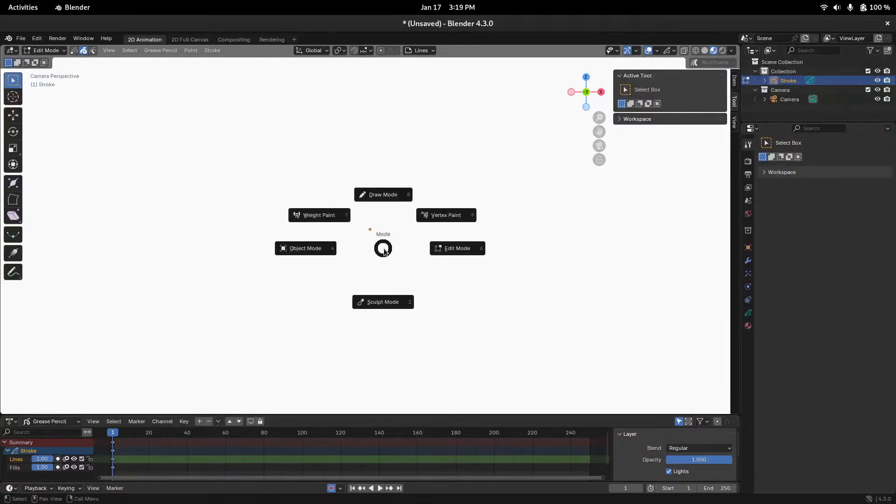
click(384, 192)
Switch the empty Grease Pencil object to Edit Mode, review the list of available modes and set it back to Draw Mode
key(ctrl+Tab)
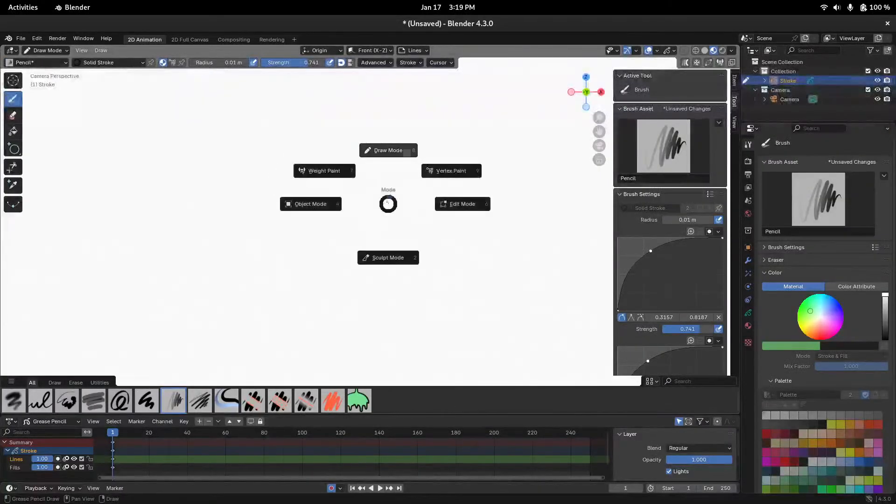
click(449, 201)
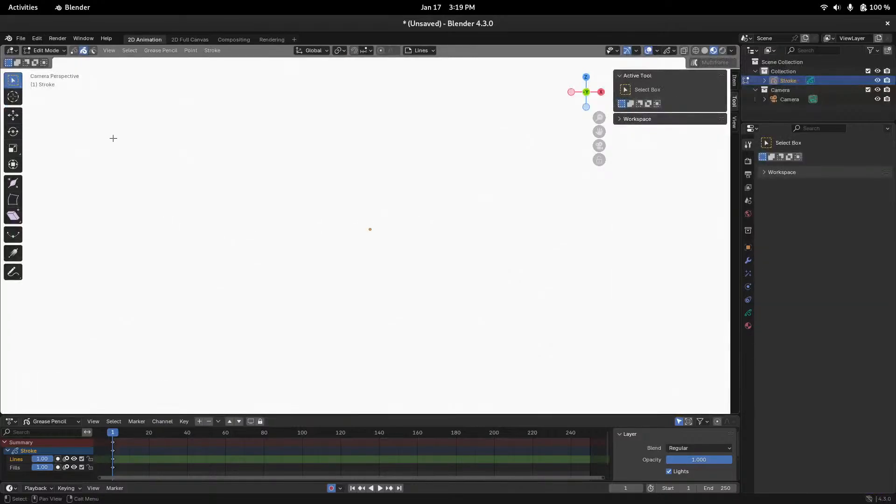
click(53, 52)
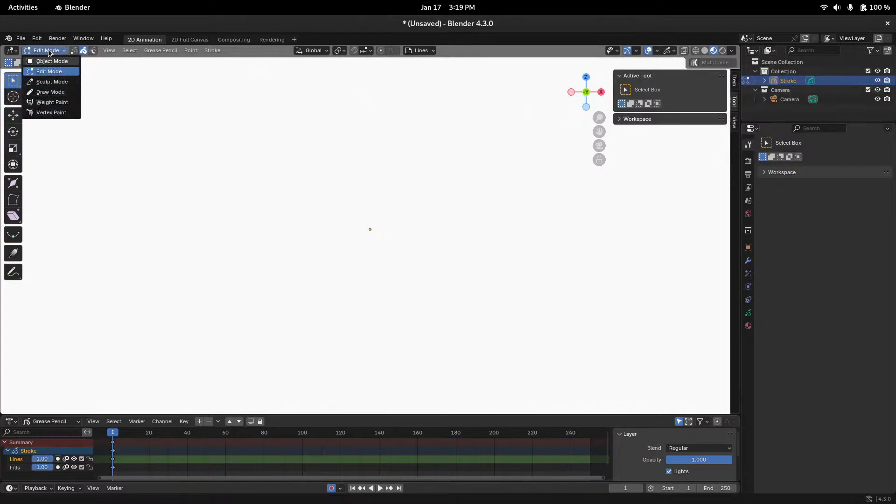
click(48, 52)
click(51, 51)
click(51, 92)
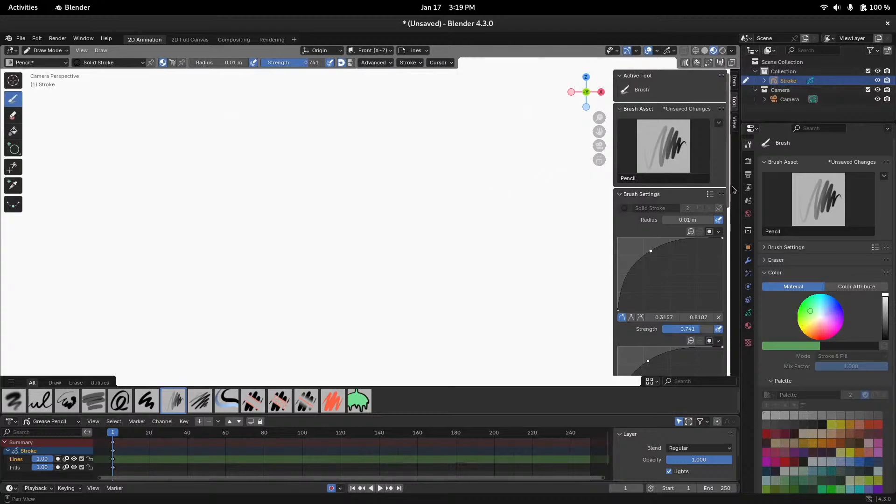
Look through the output, view layer and world properties and show the Grease Pencil object's materials
click(748, 175)
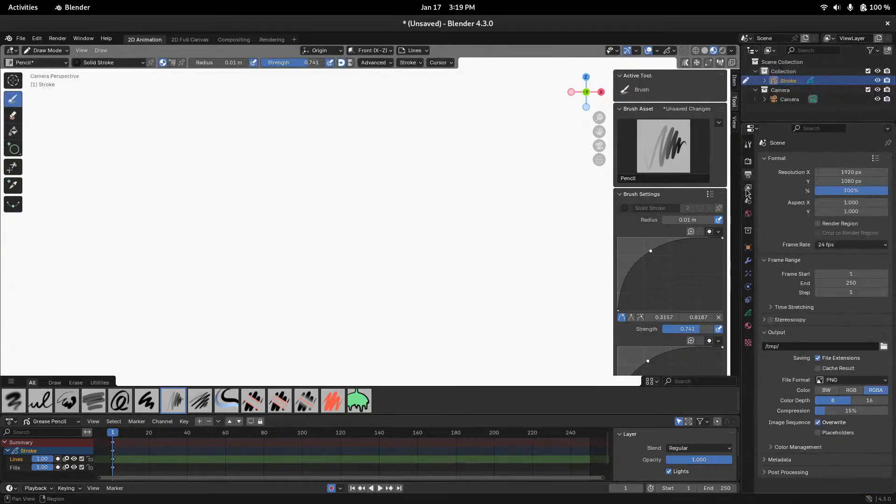
click(748, 187)
click(748, 214)
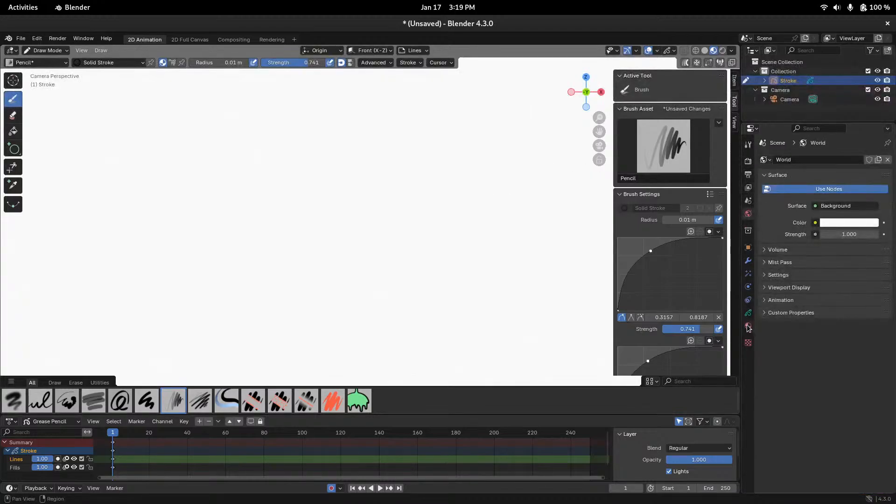
click(748, 327)
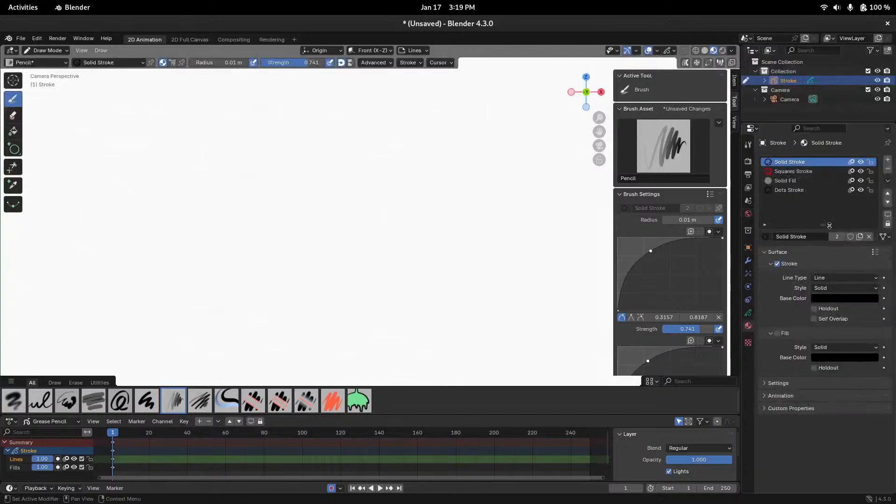
Make Dots Stroke the active material and draw large zigzag scribbles across the canvas with it
click(793, 172)
click(788, 191)
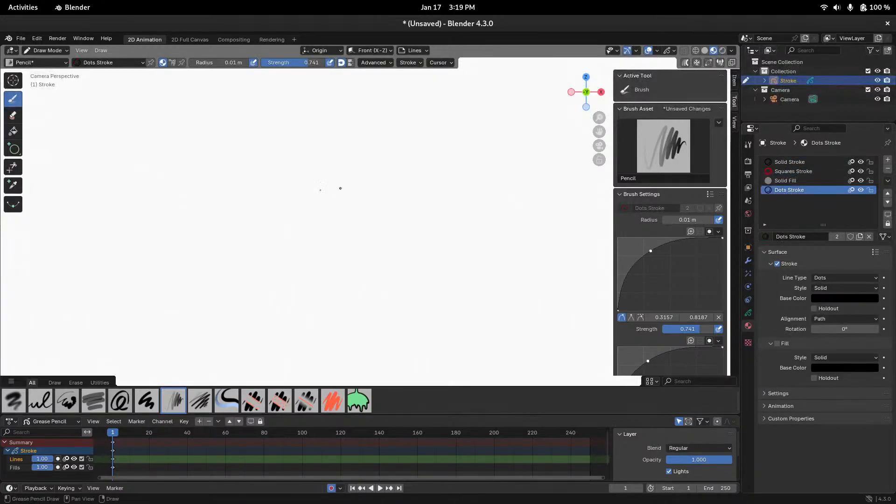
mouse_move(316, 196)
mouse_down()
mouse_move(335, 213)
mouse_move(322, 245)
mouse_move(341, 273)
mouse_move(371, 238)
mouse_up()
mouse_move(224, 257)
mouse_down()
mouse_move(250, 220)
mouse_move(221, 286)
mouse_move(252, 317)
mouse_up()
mouse_move(176, 191)
mouse_down()
mouse_move(329, 125)
mouse_move(316, 221)
mouse_up()
Box-select and delete the dotted scribbles in Edit Mode and return to Draw Mode
key(ctrl+Tab)
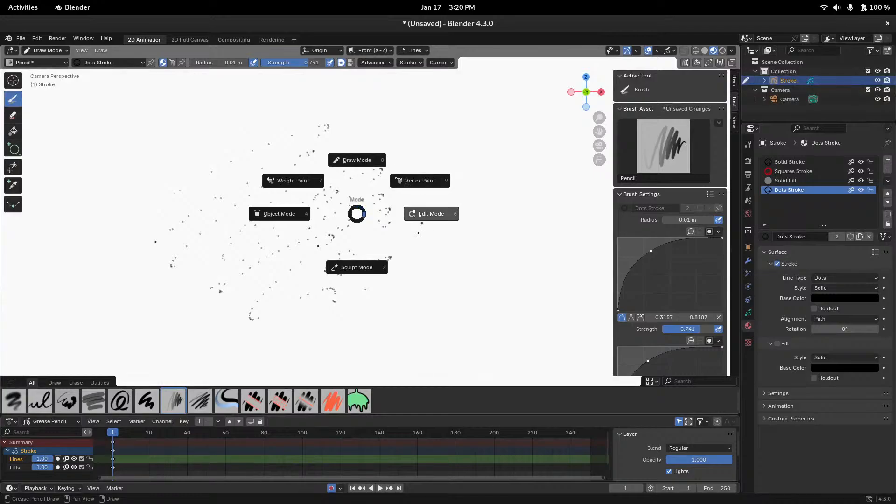
click(426, 210)
key(b)
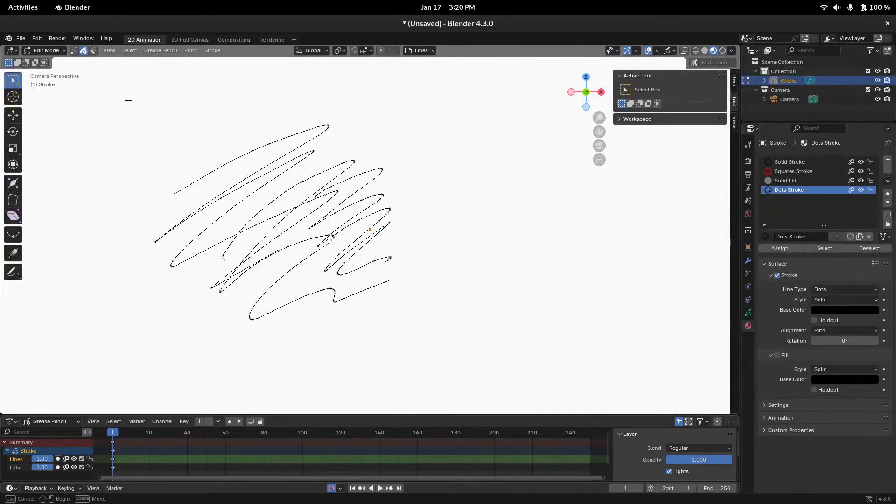
drag(128, 100, 390, 299)
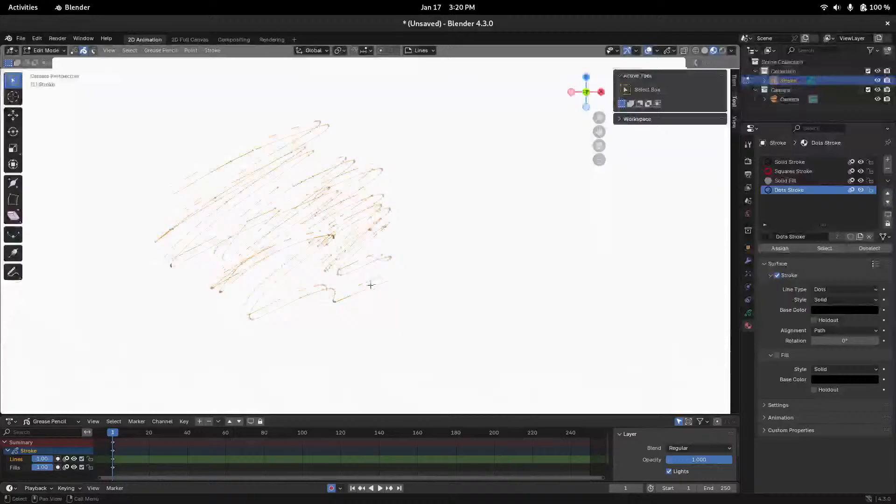
key(x)
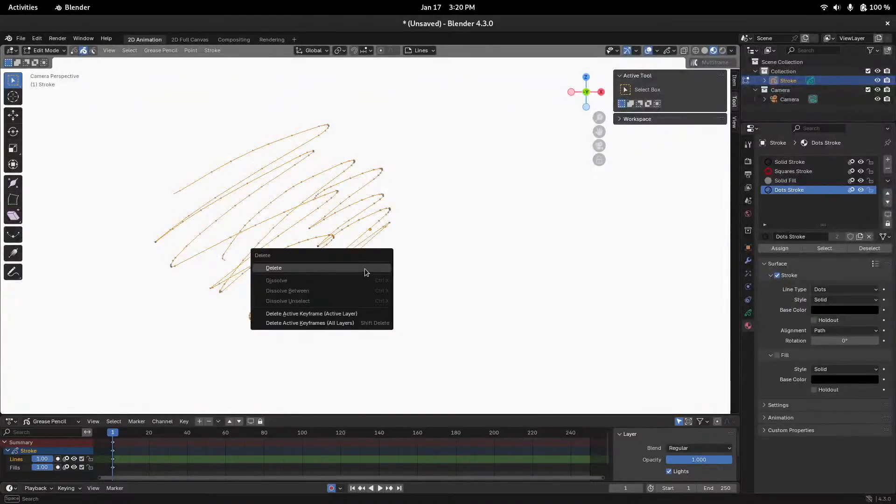
click(364, 268)
key(ctrl+Tab)
click(378, 226)
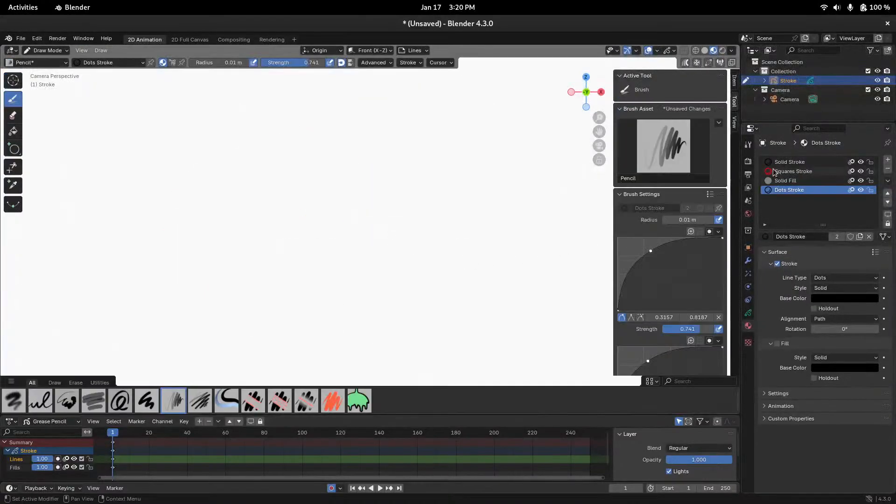
Make Solid Stroke the active material and draw a zigzag scribble with a bowl-shaped curve of overlapping strokes beside it
click(794, 162)
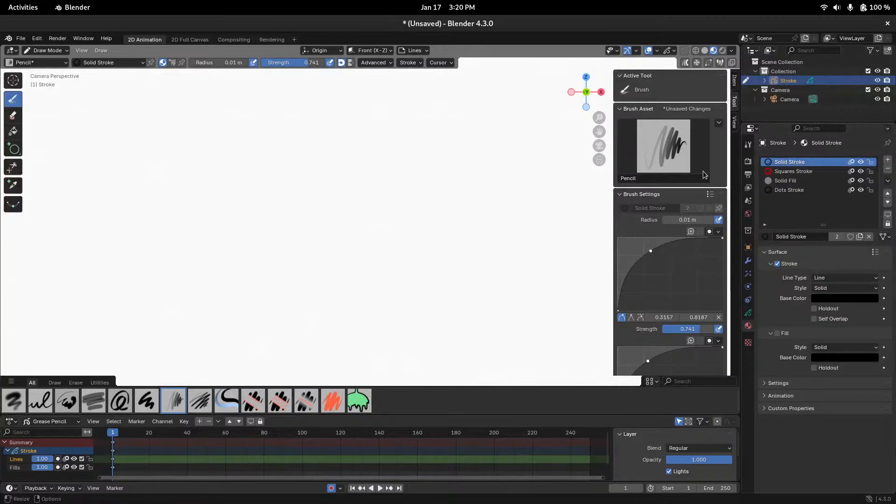
mouse_move(256, 244)
mouse_down()
mouse_move(260, 264)
mouse_move(329, 235)
mouse_move(305, 256)
mouse_up()
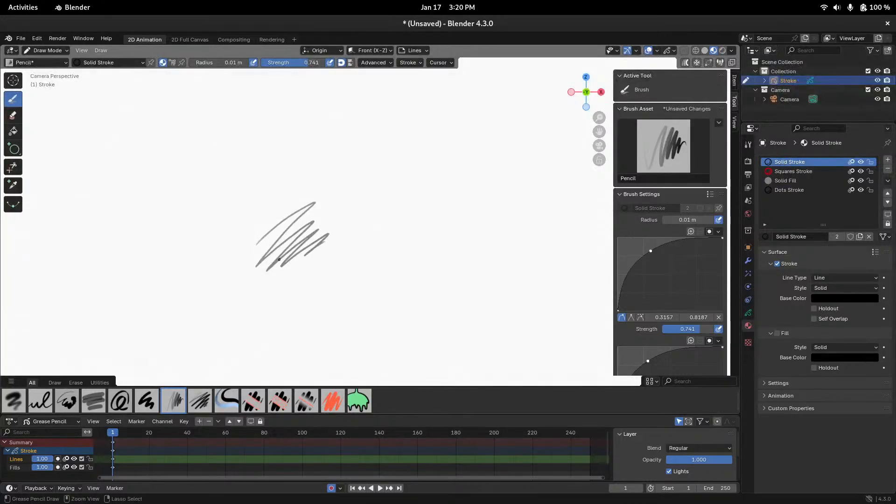
scroll(247, 236, up, 3)
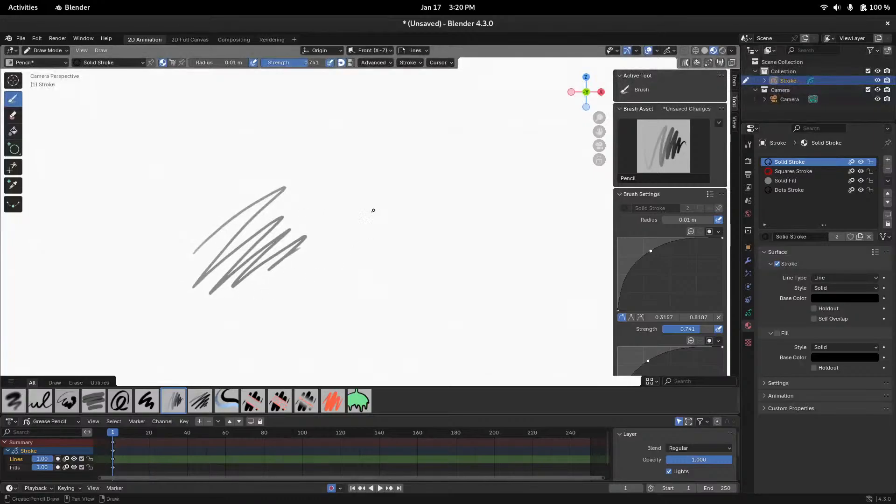
mouse_move(372, 200)
mouse_down()
mouse_move(365, 221)
mouse_move(394, 249)
mouse_move(420, 250)
mouse_move(433, 229)
mouse_up()
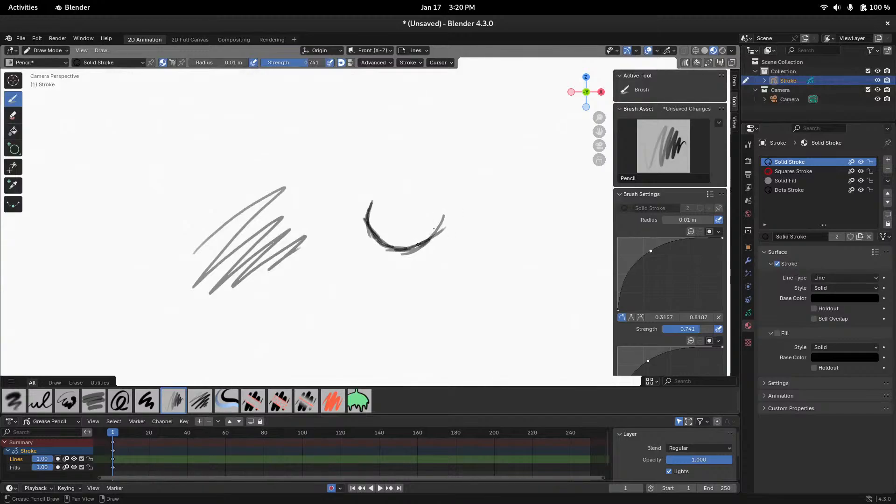
Complete the bowl-shaped curve into a sketchy eye with a crescent pupil and draw a matching second eye beside it
scroll(409, 206, down, 3)
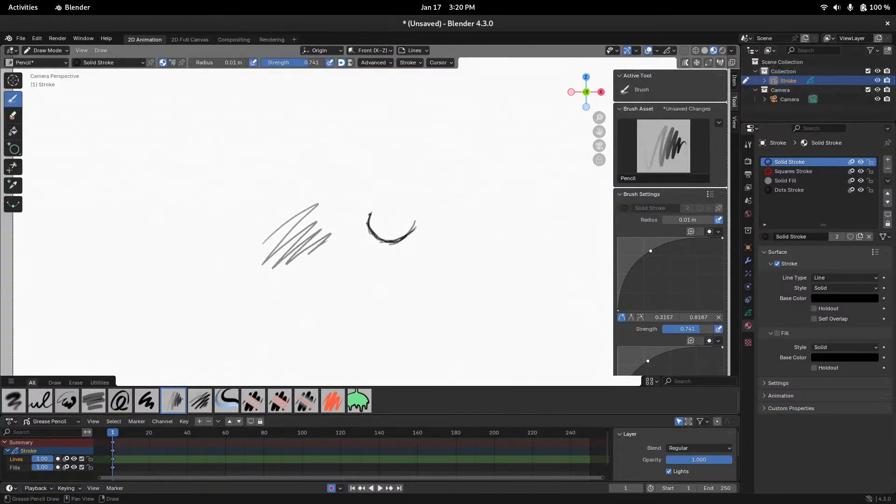
mouse_move(369, 214)
mouse_down()
mouse_move(379, 199)
mouse_move(405, 205)
mouse_move(405, 222)
mouse_move(411, 218)
mouse_move(392, 208)
mouse_move(404, 200)
mouse_up()
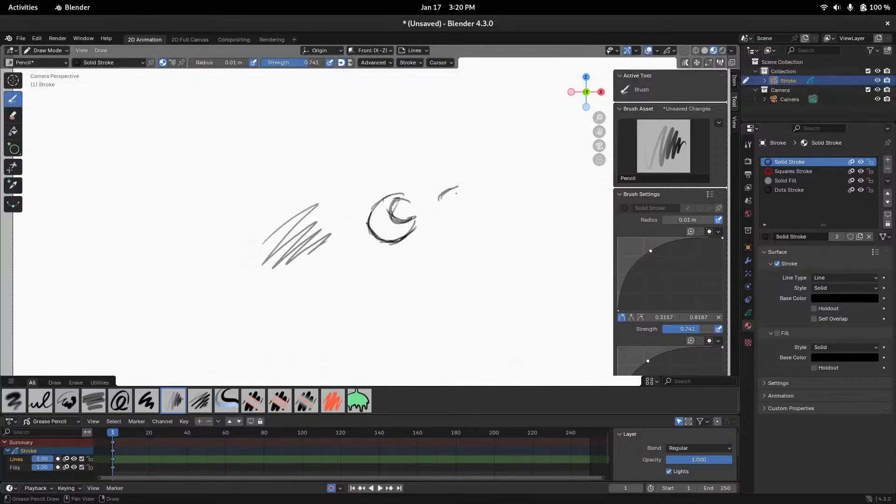
drag(456, 192, 466, 228)
drag(451, 194, 437, 214)
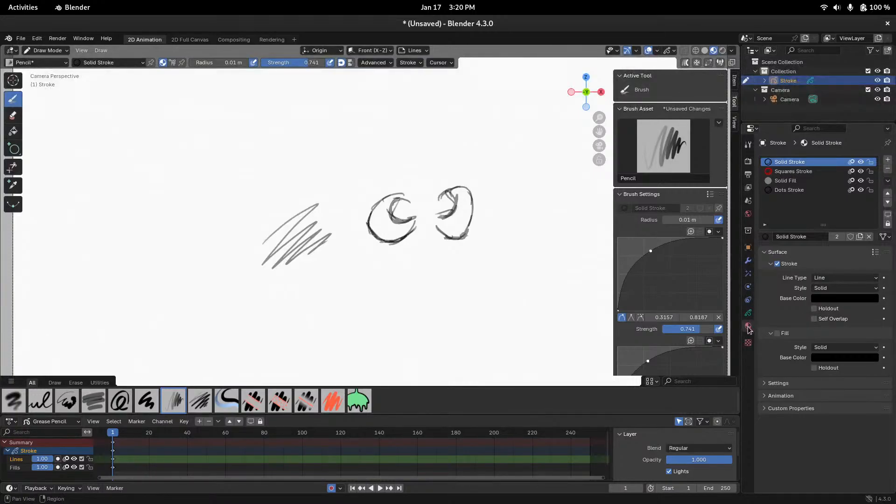
Enable Self Overlap for the Solid Stroke material and draw a dense scribble of crossing strokes below the first eye
click(829, 321)
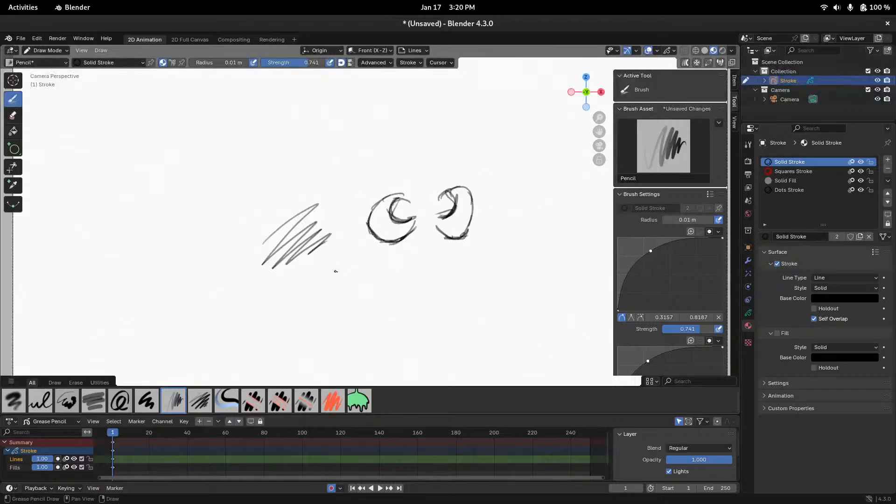
mouse_move(378, 274)
mouse_down()
mouse_move(418, 259)
mouse_move(402, 267)
mouse_move(410, 273)
mouse_up()
mouse_move(366, 271)
mouse_down()
mouse_move(410, 274)
mouse_move(366, 270)
mouse_move(411, 288)
mouse_move(386, 278)
mouse_move(395, 296)
mouse_up()
drag(398, 263, 357, 298)
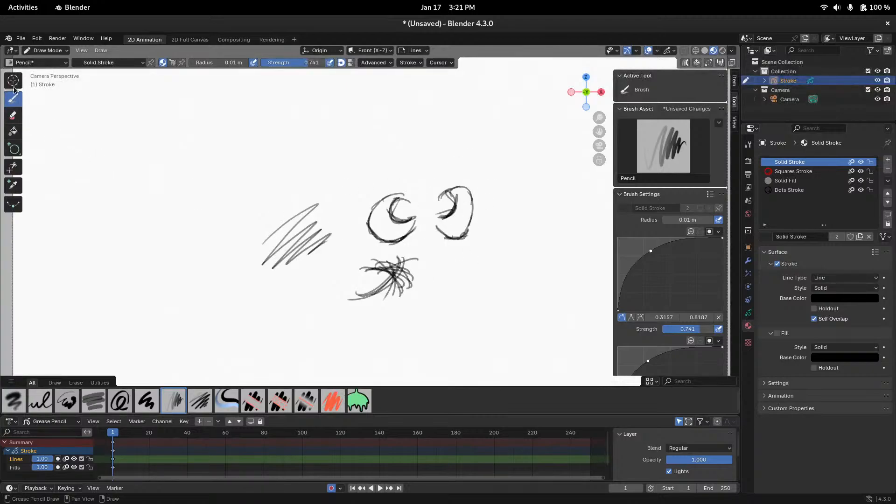
Partly erase the zigzag scribble with the Eraser Hard brush in Dissolve mode, checking the strokes in Edit Mode before returning to Draw Mode
click(13, 116)
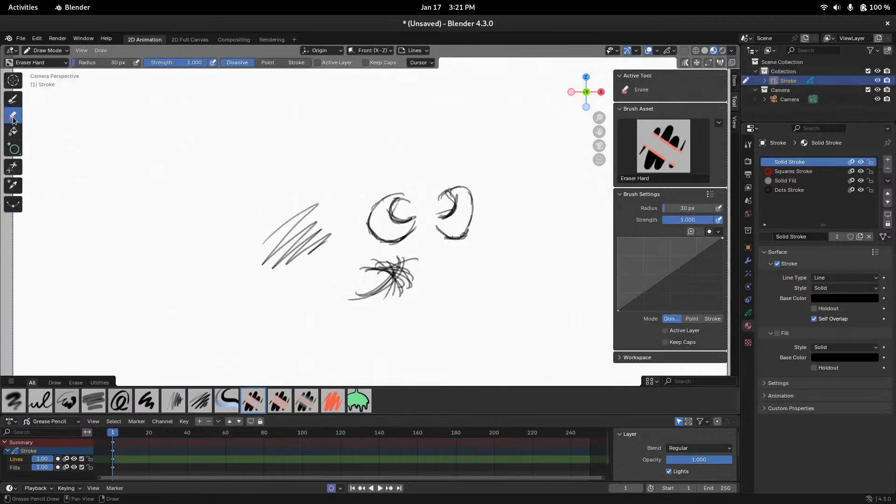
mouse_move(270, 248)
mouse_down()
mouse_move(300, 246)
mouse_move(296, 214)
mouse_move(306, 262)
mouse_up()
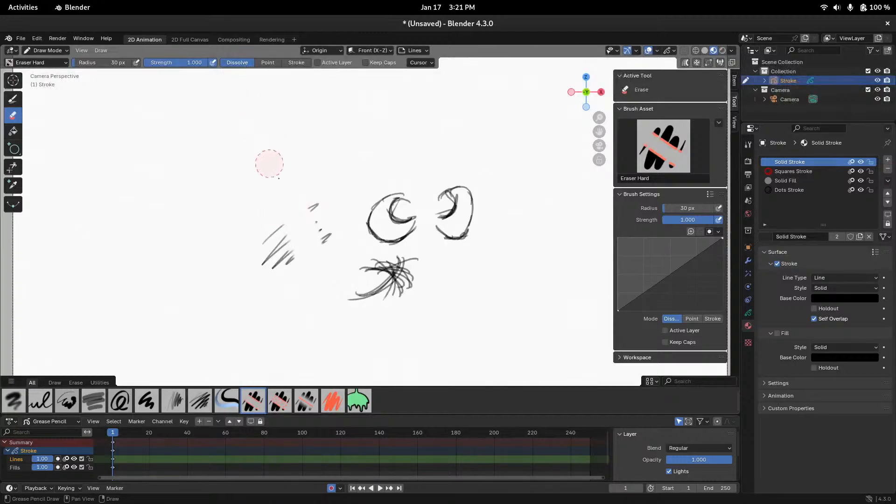
key(ctrl+Tab)
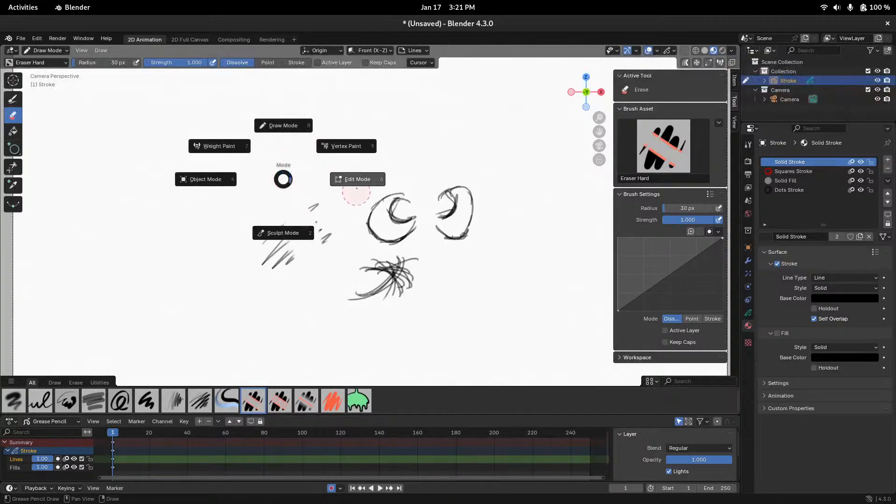
click(353, 186)
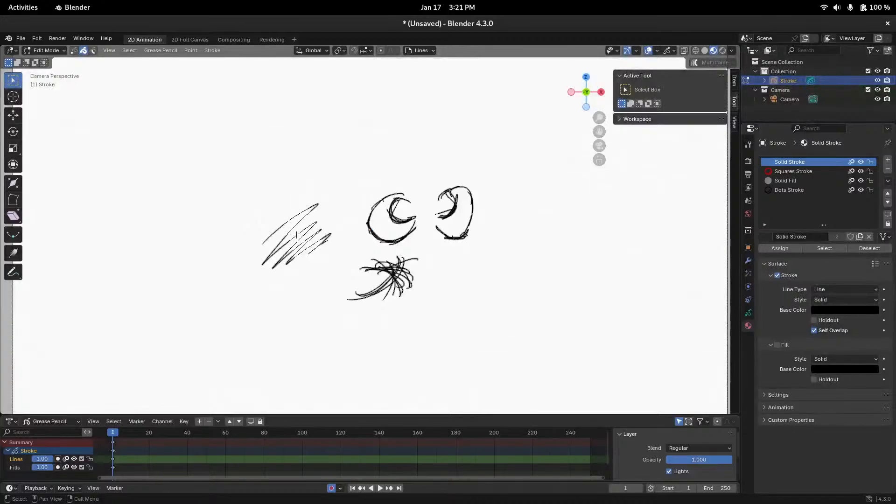
key(ctrl+Tab)
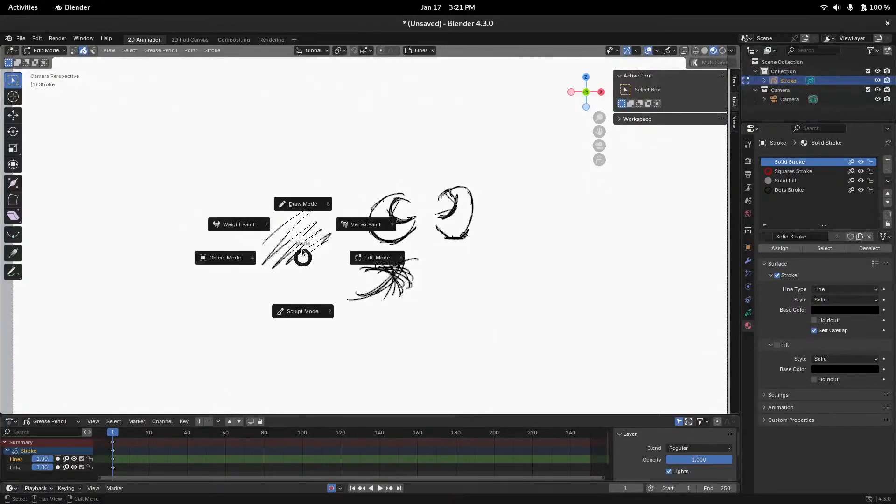
click(300, 202)
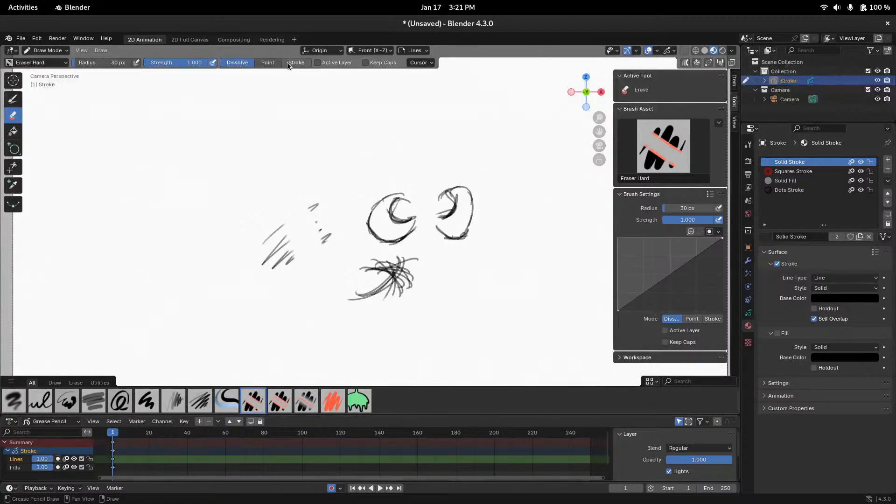
Set the eraser mode to Stroke and remove the rest of the zigzag scribble
click(288, 62)
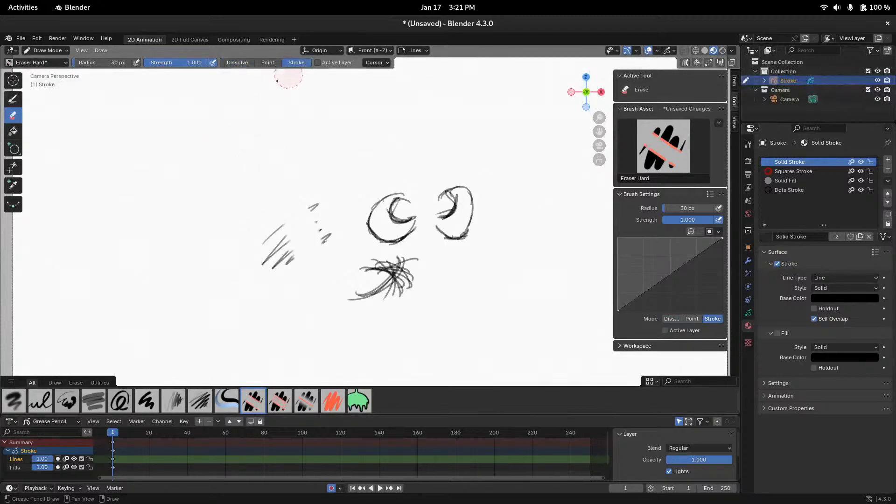
mouse_move(259, 201)
mouse_down()
mouse_move(262, 217)
mouse_move(290, 212)
mouse_up()
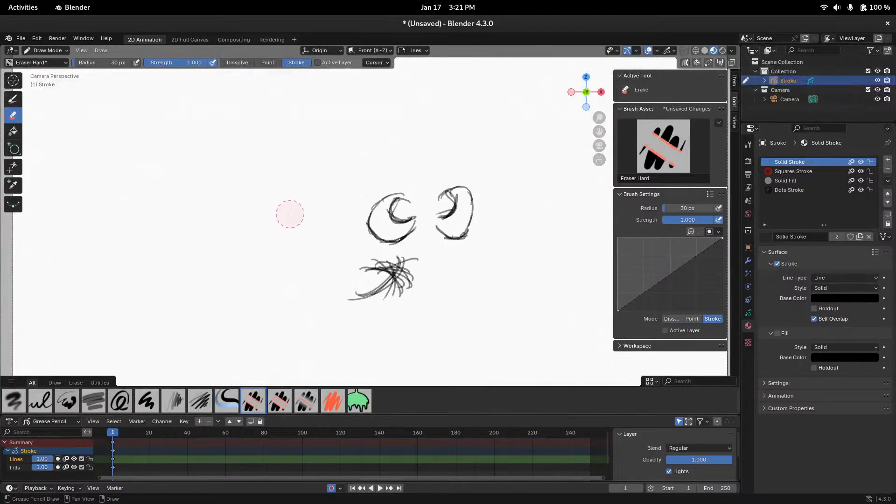
Erase the left part of the crossing-stroke scribble in Point mode, checking the strokes in Edit Mode before returning to Draw Mode
click(269, 63)
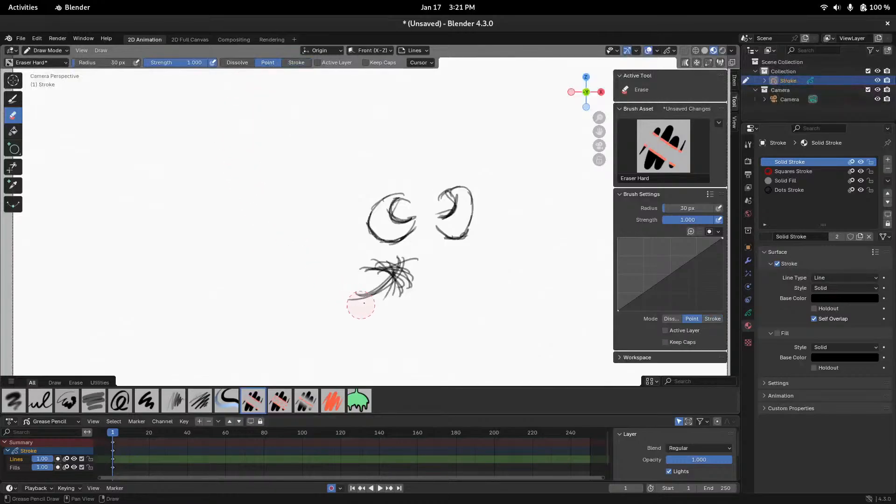
mouse_move(362, 273)
mouse_down()
mouse_move(336, 310)
mouse_move(362, 300)
mouse_move(346, 308)
mouse_up()
key(ctrl+Tab)
click(392, 315)
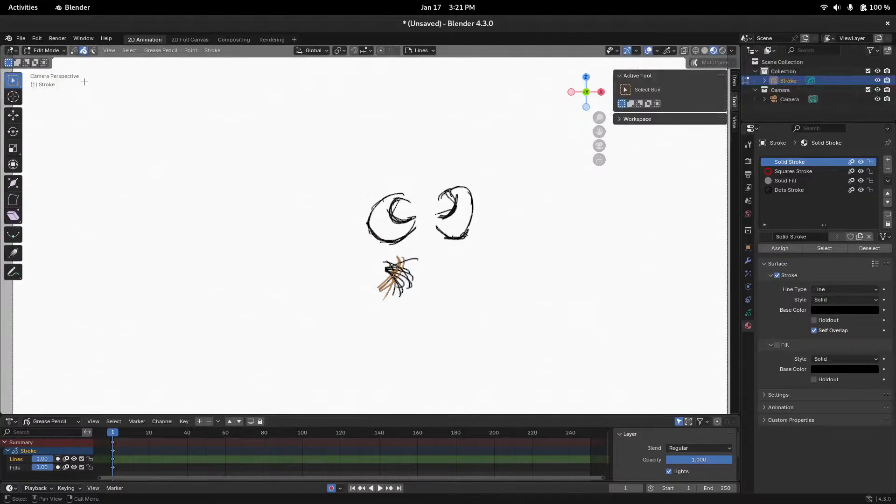
key(ctrl+Tab)
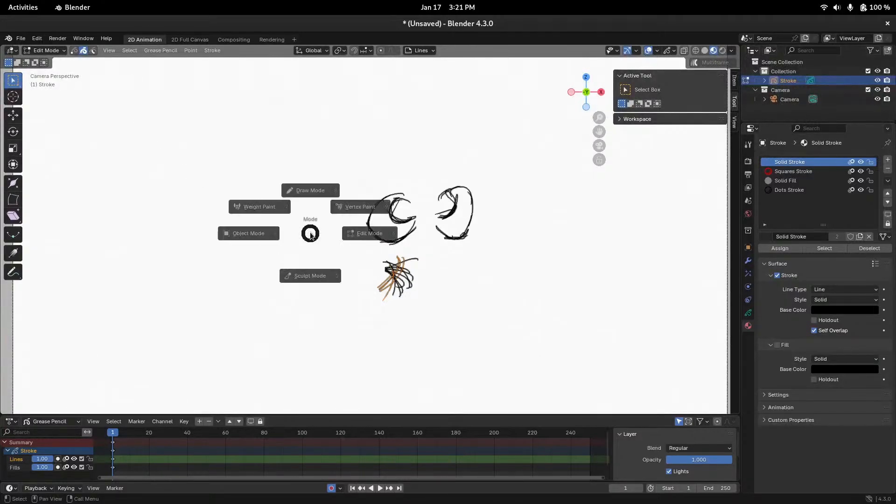
click(323, 179)
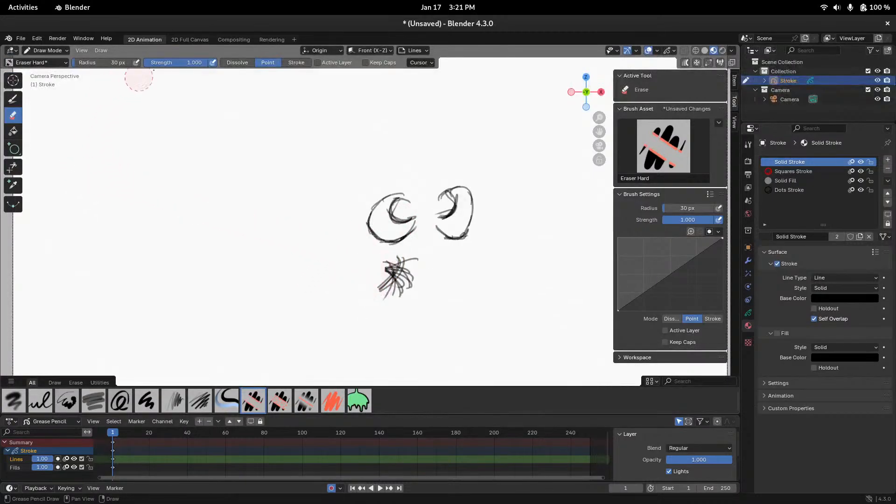
Set the eraser mode back to Stroke and erase the remaining scribble below the eyes, staying in Draw Mode
click(289, 62)
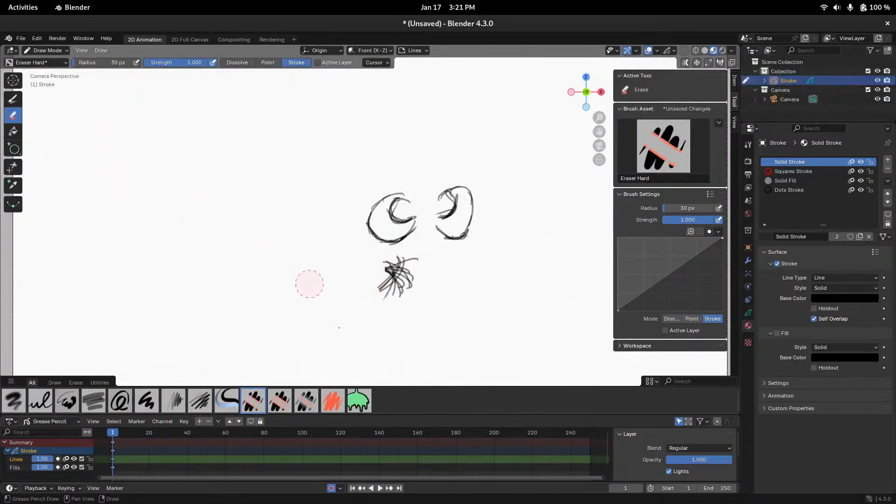
drag(392, 301, 400, 268)
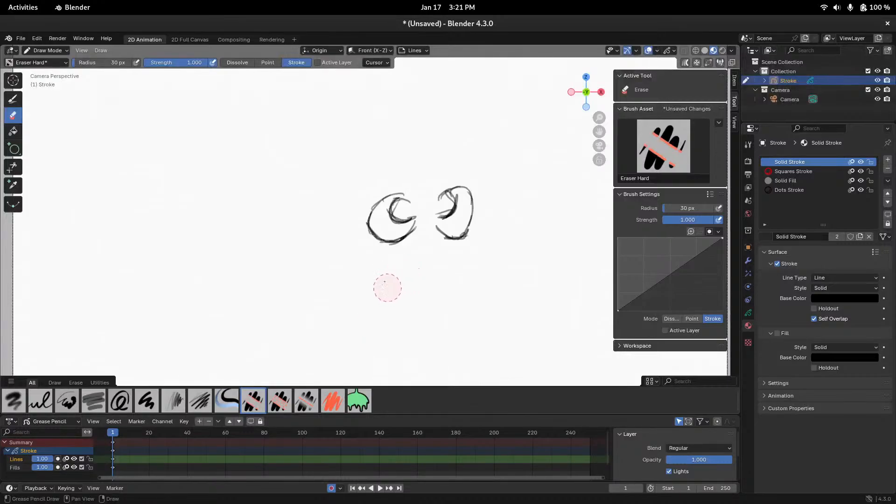
key(ctrl+Tab)
click(283, 239)
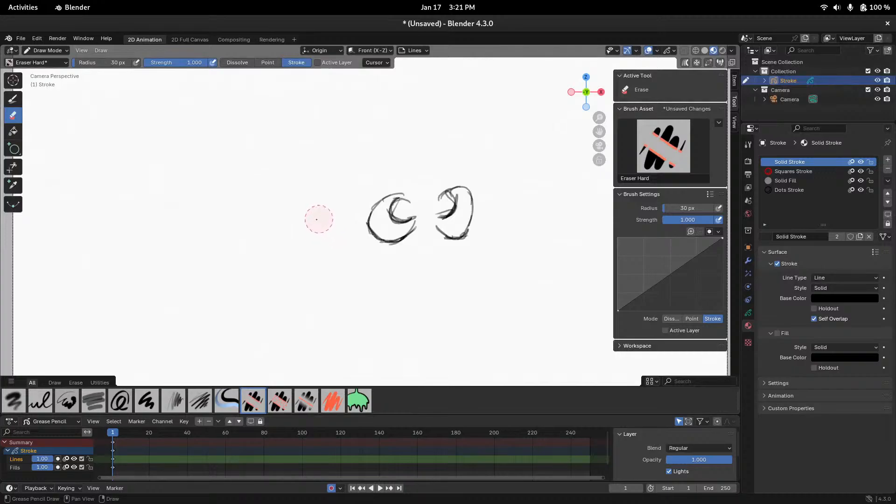
Return to the Pencil brush and draw a round nose between and just below the two eyes
click(13, 99)
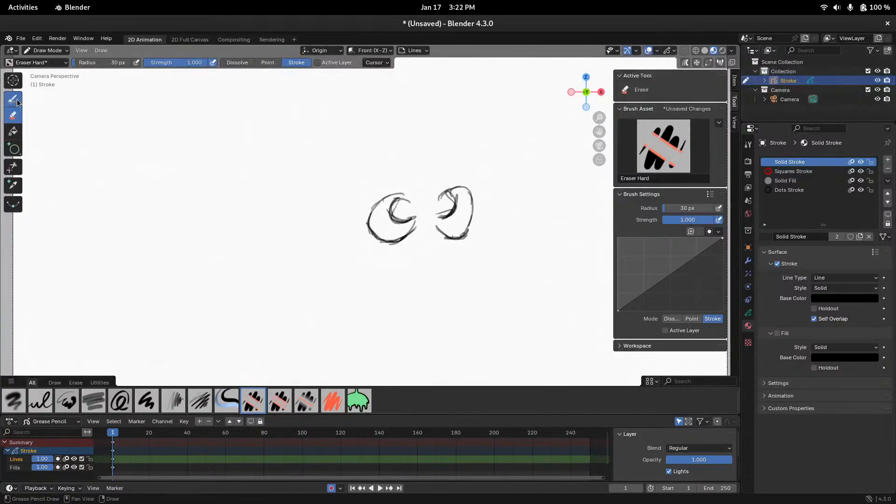
mouse_move(415, 256)
shift+middle_down()
mouse_move(358, 255)
mouse_move(336, 273)
mouse_move(357, 238)
shift+middle_up()
scroll(337, 277, down, 1)
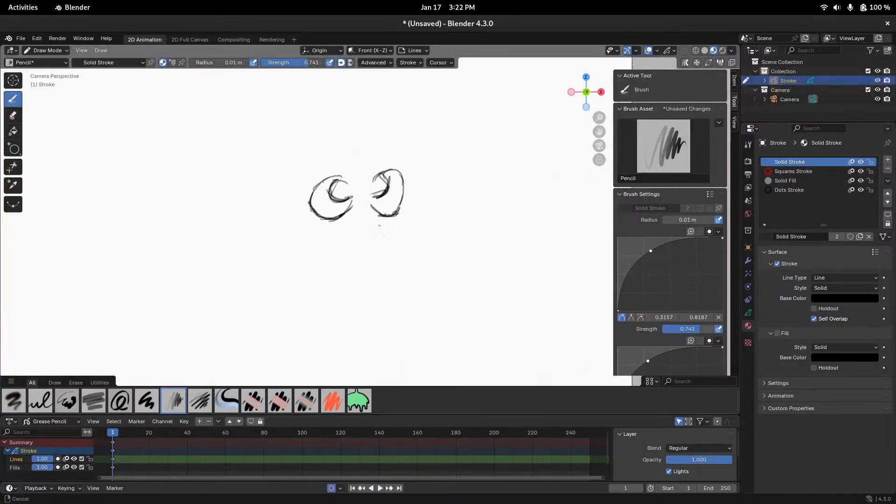
scroll(355, 233, up, 1)
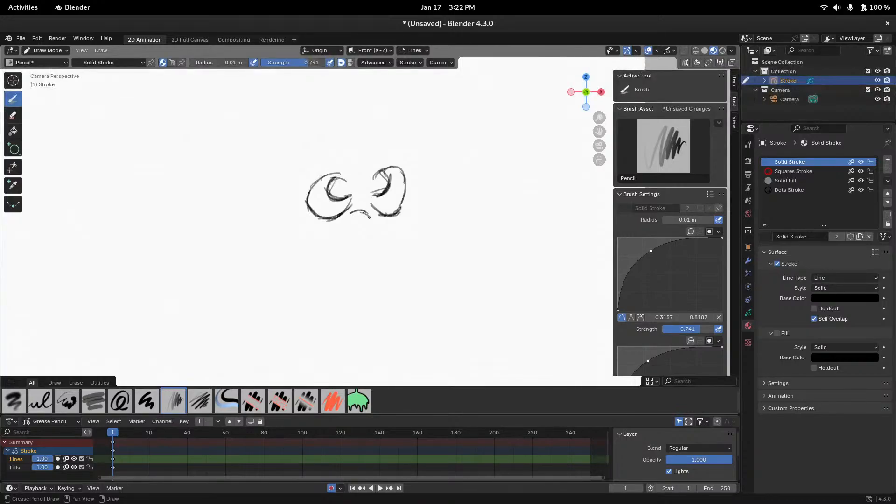
drag(369, 217, 369, 235)
Draw an arched eyebrow above each eye and add sketchy forehead strokes between and above them
drag(318, 159, 330, 157)
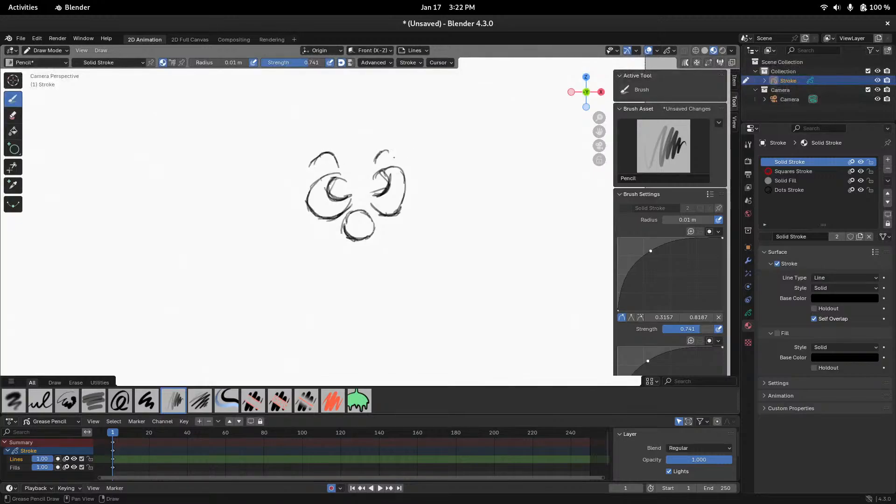
mouse_move(394, 158)
mouse_down()
mouse_move(372, 158)
mouse_move(365, 173)
mouse_move(374, 141)
mouse_move(369, 158)
mouse_up()
mouse_move(354, 136)
mouse_down()
mouse_move(367, 141)
mouse_move(346, 150)
mouse_move(339, 140)
mouse_up()
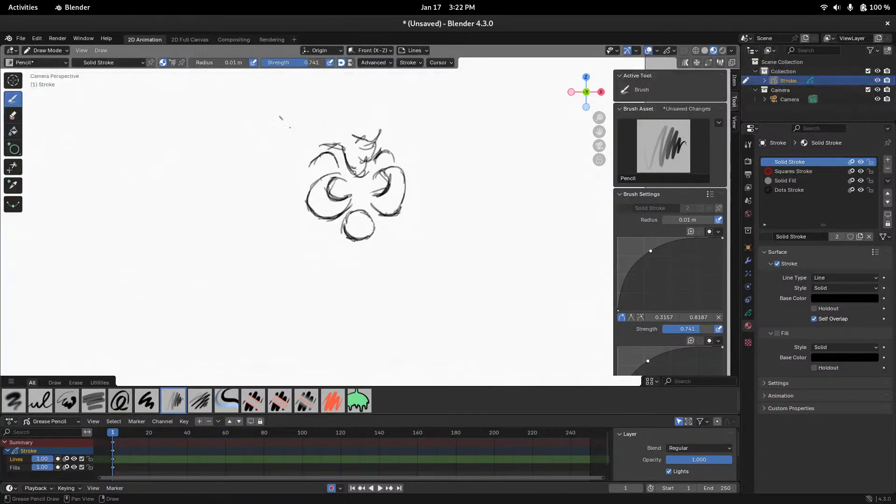
Draw the pointed left ear, jagged fur on both cheeks and a curved chin line below the nose
mouse_move(290, 127)
mouse_down()
mouse_move(297, 138)
mouse_move(274, 151)
mouse_move(280, 161)
mouse_move(296, 137)
mouse_move(284, 147)
mouse_move(290, 152)
mouse_up()
mouse_move(295, 194)
mouse_down()
mouse_move(281, 214)
mouse_move(303, 238)
mouse_move(298, 249)
mouse_up()
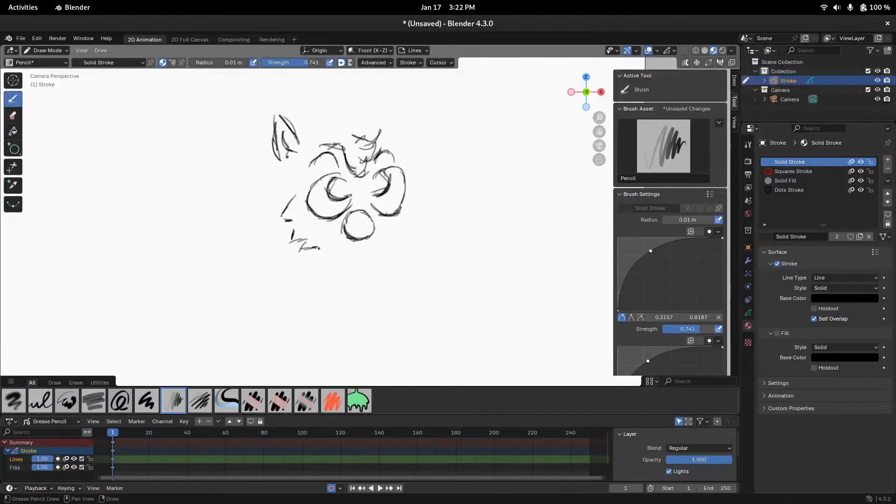
mouse_move(319, 250)
mouse_down()
mouse_move(385, 251)
mouse_move(338, 257)
mouse_up()
drag(392, 244, 385, 253)
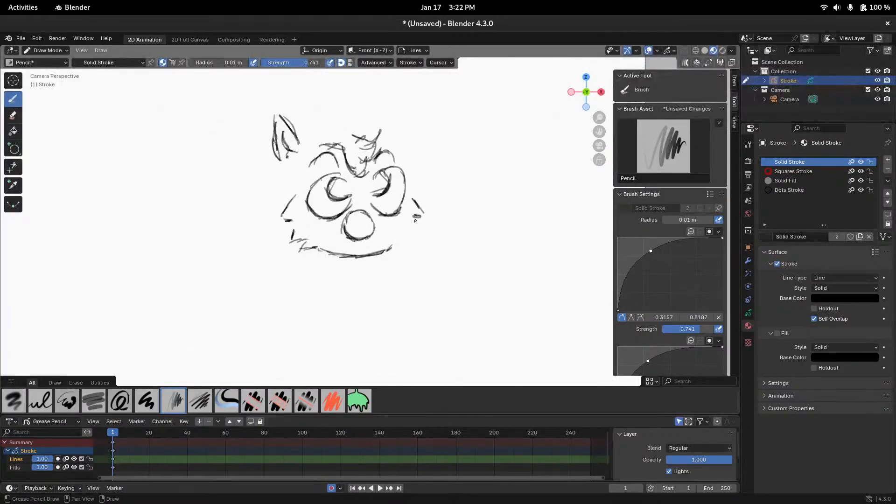
mouse_move(415, 219)
mouse_down()
mouse_move(421, 228)
mouse_move(405, 242)
mouse_up()
Draw the left side of the head, the hair strokes across the top and the pointed right ear
drag(285, 162, 293, 192)
mouse_move(313, 141)
mouse_down()
mouse_move(337, 127)
mouse_move(367, 128)
mouse_move(380, 140)
mouse_up()
mouse_move(326, 135)
mouse_down()
mouse_move(357, 122)
mouse_move(368, 139)
mouse_move(416, 110)
mouse_move(408, 162)
mouse_move(404, 136)
mouse_up()
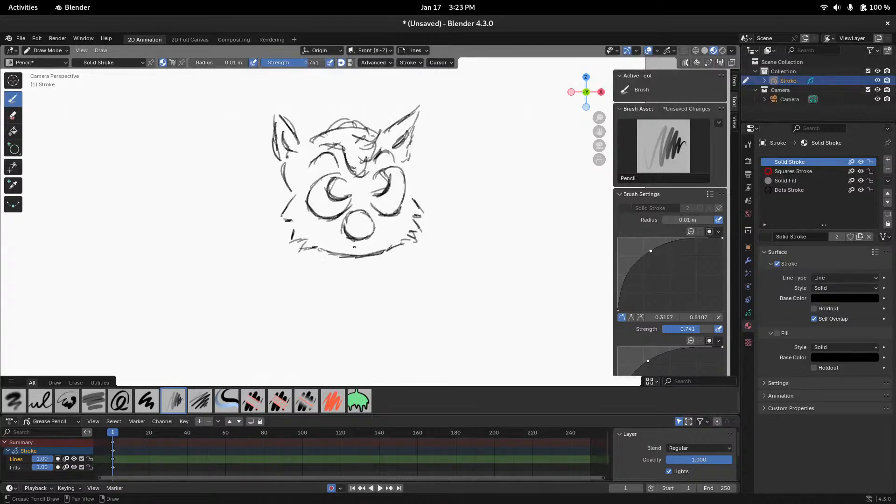
Switch to Sculpt Mode and smooth the strokes on the left side of the head with the Smooth brush
key(ctrl+Tab)
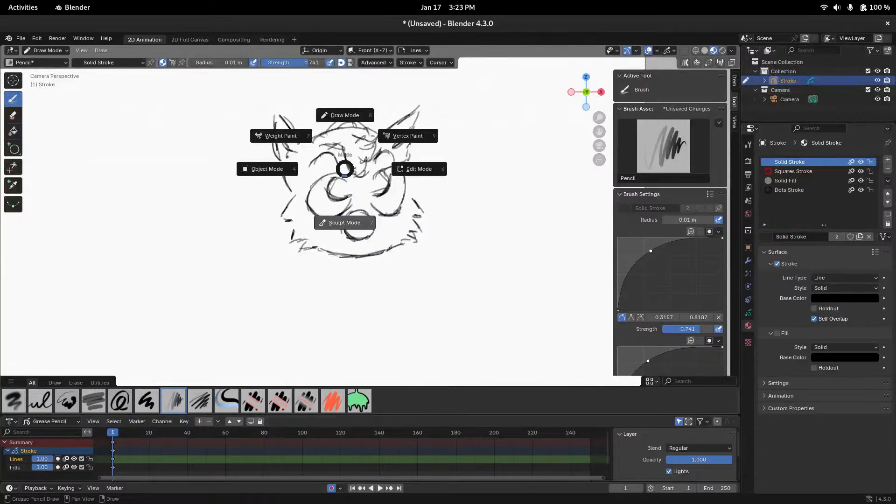
click(345, 174)
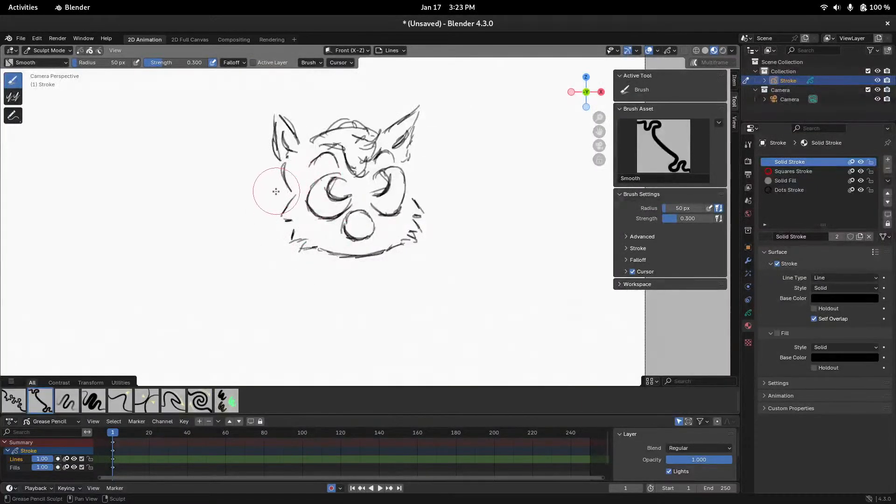
mouse_move(276, 191)
mouse_down()
mouse_move(308, 185)
mouse_move(299, 178)
mouse_move(285, 187)
mouse_move(297, 191)
mouse_up()
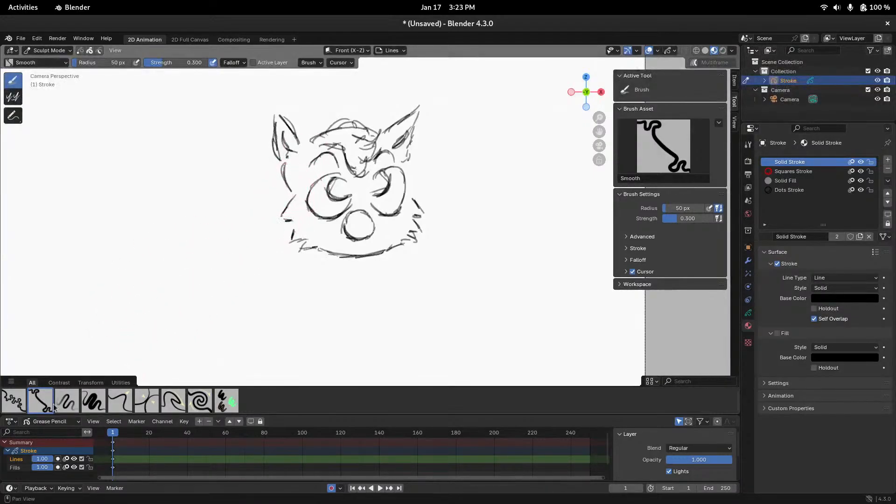
Nudge the left cheek, lower right fur and left eye strokes with the Grab brush at 50 px radius
click(122, 405)
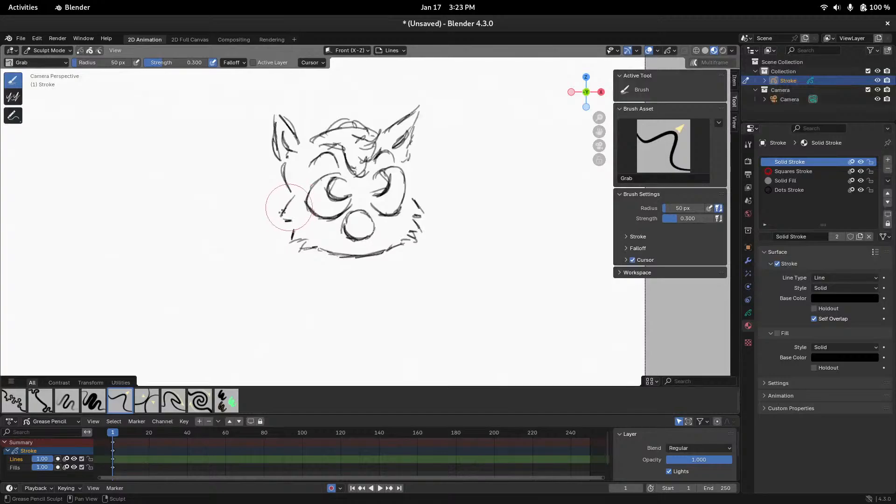
mouse_move(290, 193)
mouse_down()
mouse_move(298, 247)
mouse_move(342, 258)
mouse_up()
drag(407, 246, 397, 242)
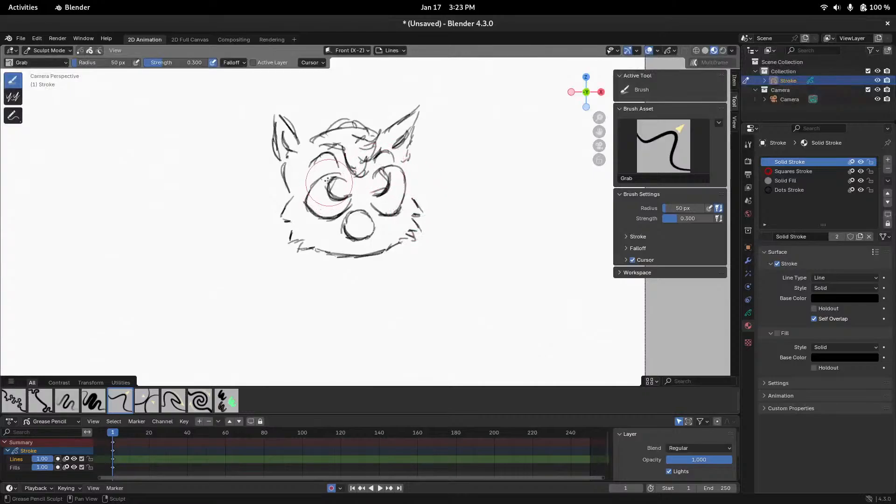
drag(328, 181, 297, 162)
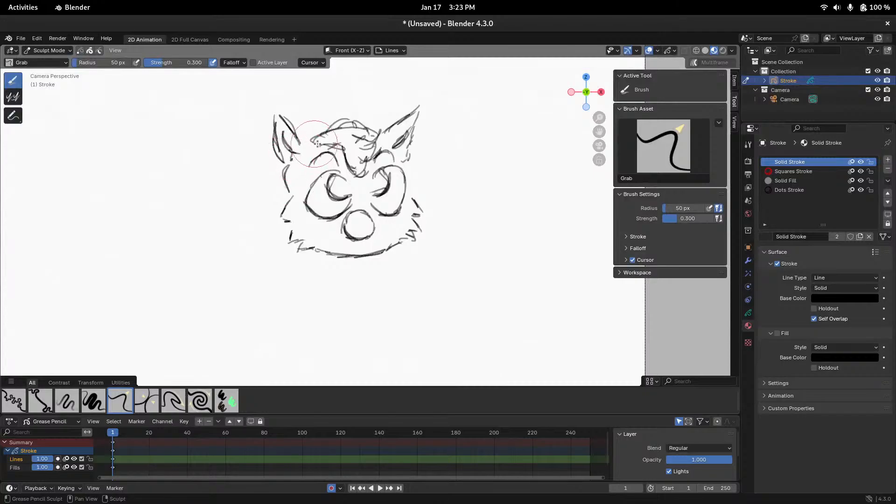
Enlarge the Grab brush radius to 82 px and then 101 px while reshaping the forehead and hair strokes
key(f)
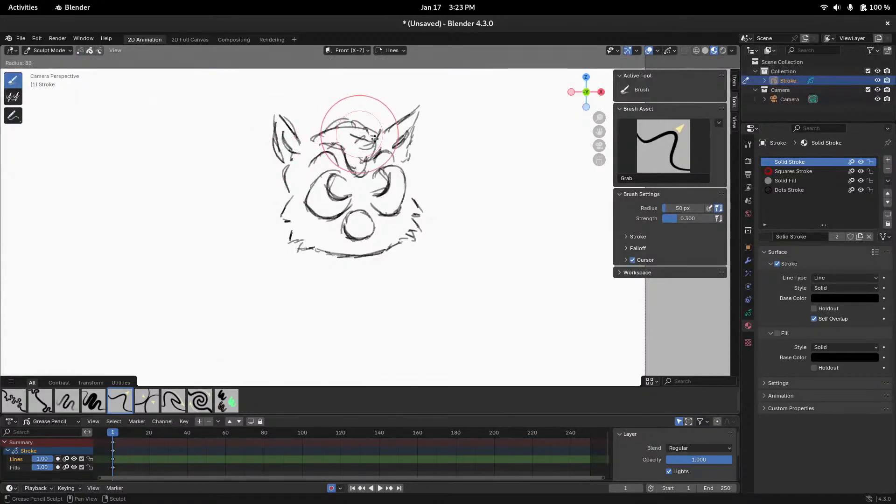
click(375, 139)
mouse_move(366, 141)
mouse_down()
mouse_move(361, 124)
mouse_move(382, 127)
mouse_up()
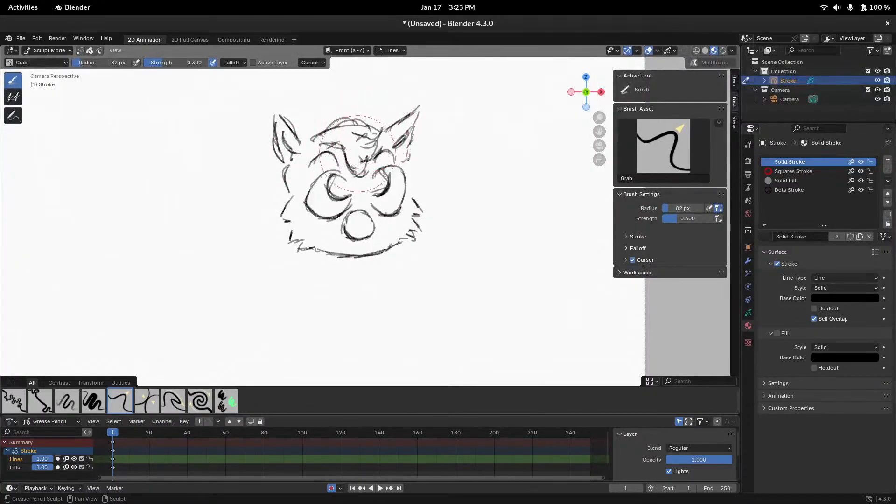
key(f)
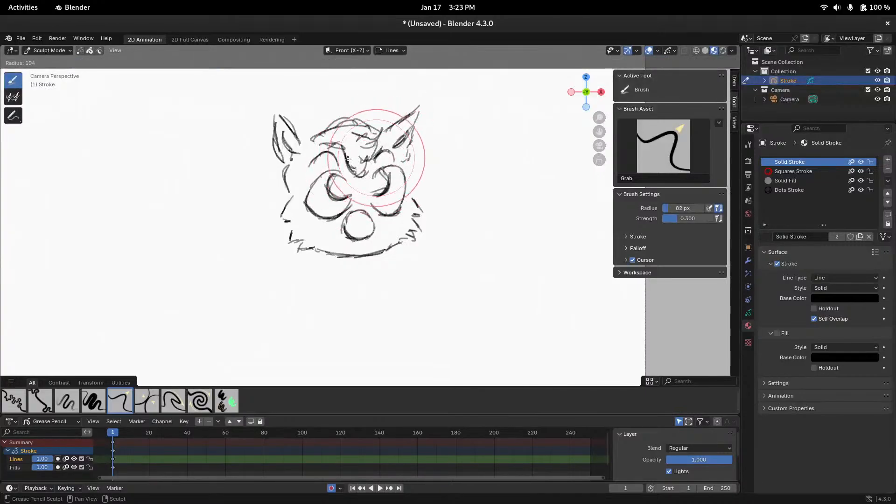
key(Escape)
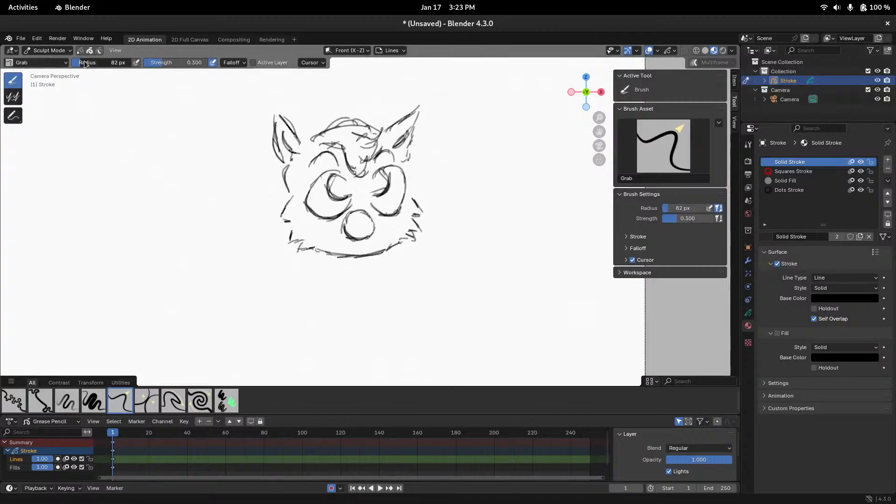
drag(86, 62, 95, 61)
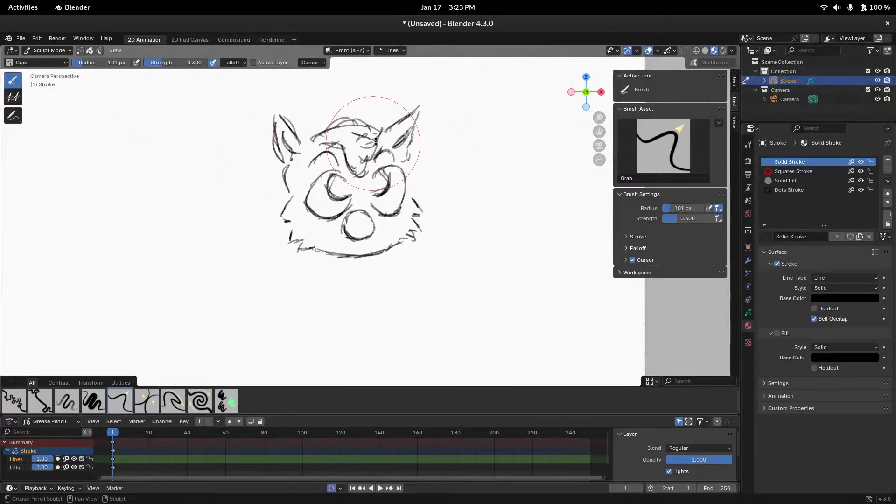
mouse_move(354, 142)
mouse_down()
mouse_move(344, 137)
mouse_move(352, 131)
mouse_up()
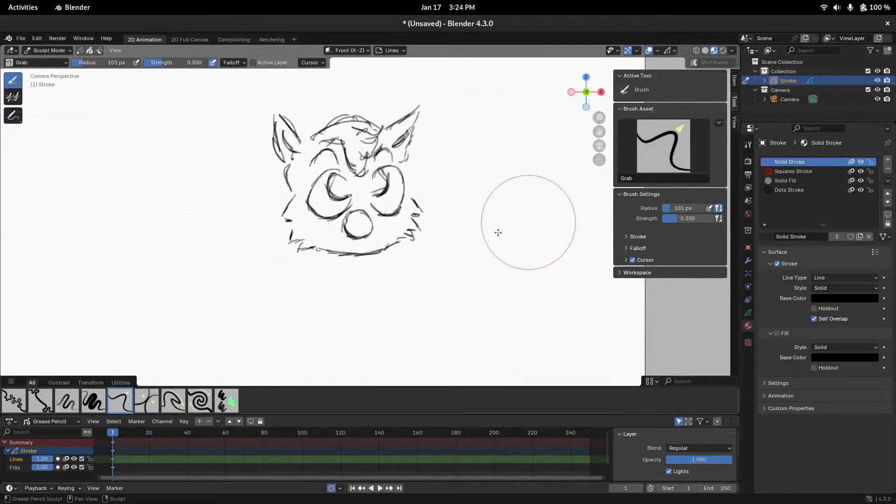
mouse_move(0, 0)
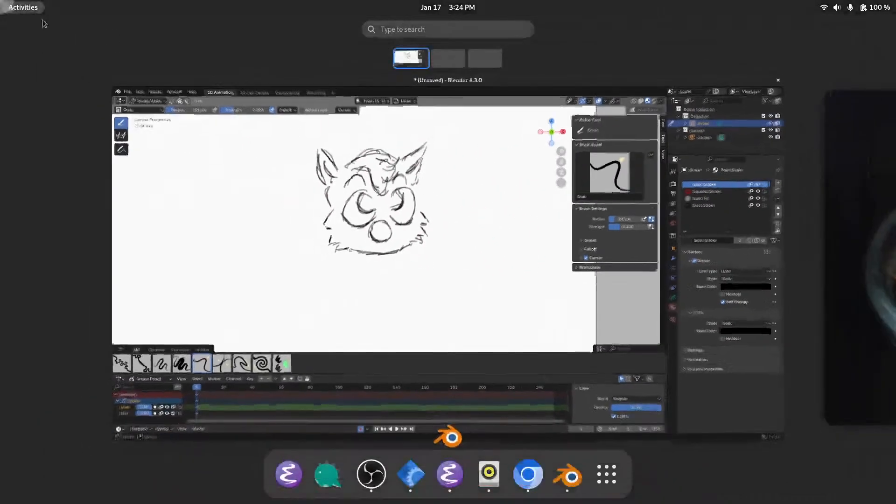
key(super)
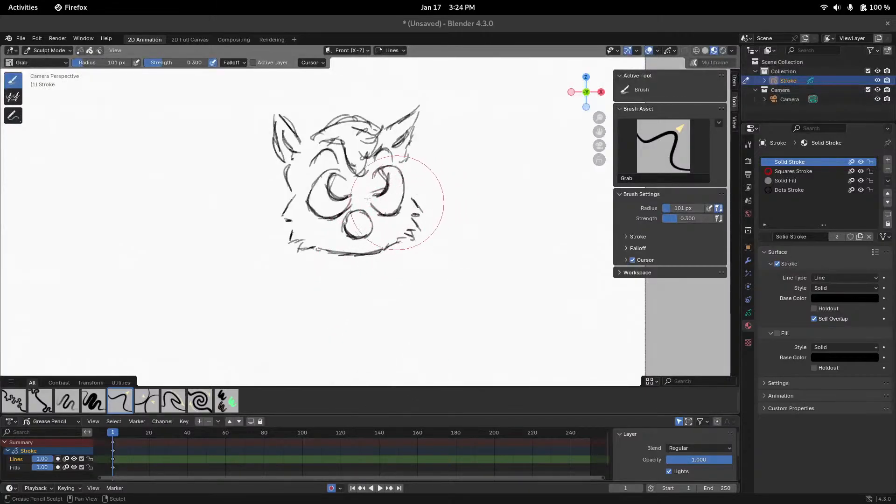
Switch back to Draw Mode and sketch a small mouth just below the nose with the Pencil brush
click(354, 220)
key(ctrl+Tab)
click(356, 166)
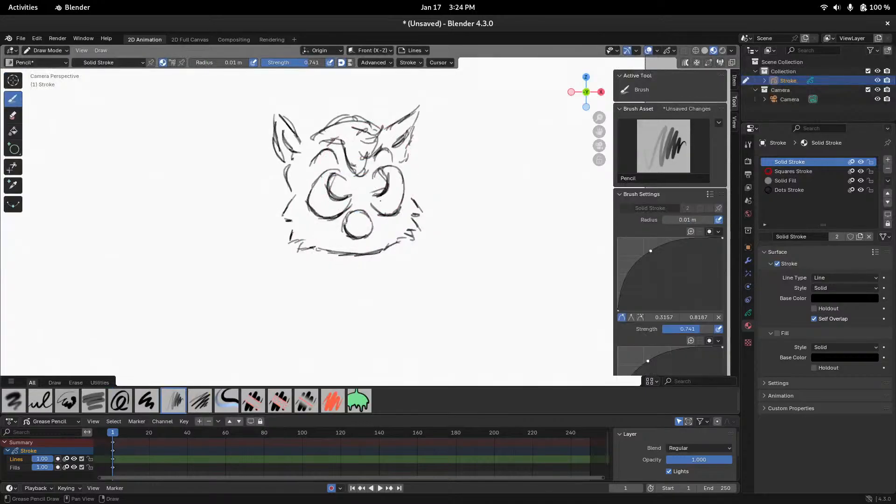
key(ctrl+Tab)
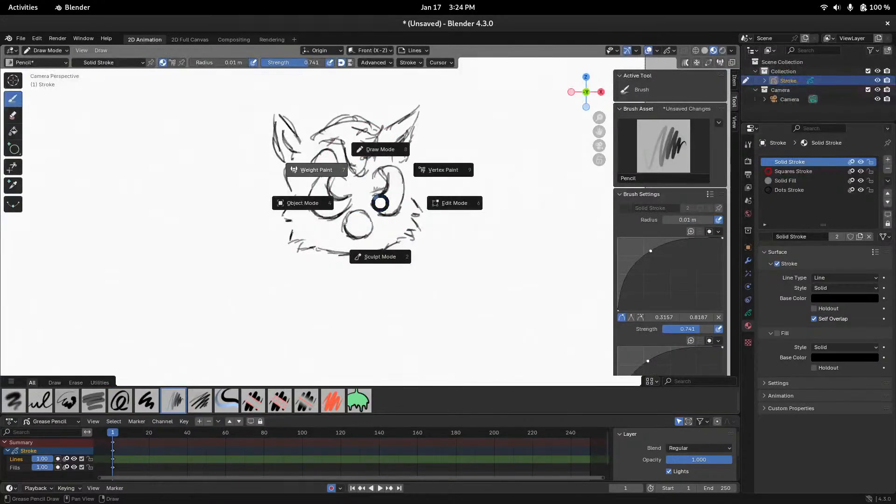
click(377, 153)
mouse_move(475, 205)
shift+middle_down()
mouse_move(428, 194)
mouse_move(446, 216)
mouse_move(468, 204)
mouse_move(483, 265)
mouse_move(477, 255)
mouse_move(450, 254)
mouse_move(476, 233)
mouse_move(471, 203)
shift+middle_up()
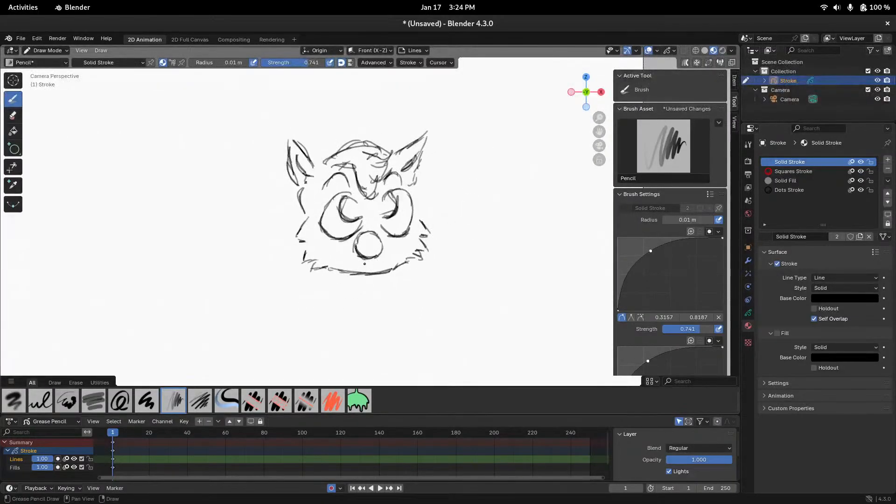
key(ctrl+Tab)
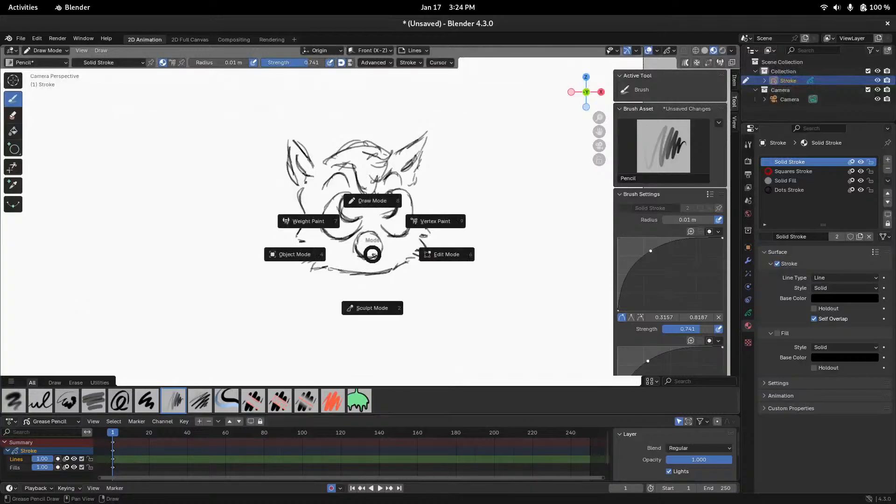
click(372, 202)
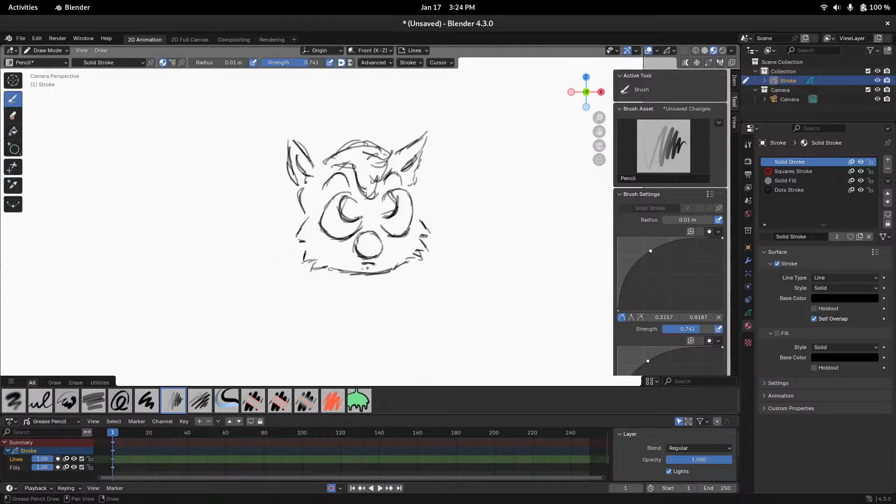
key(ctrl+Tab)
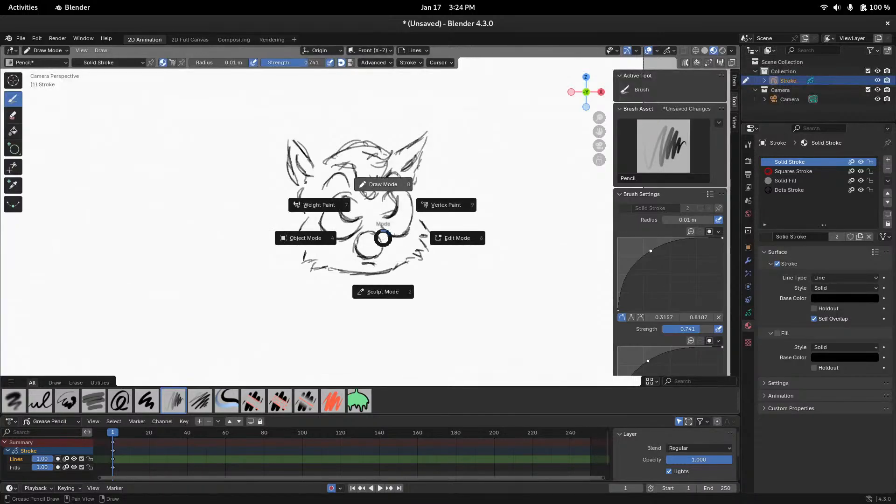
click(398, 187)
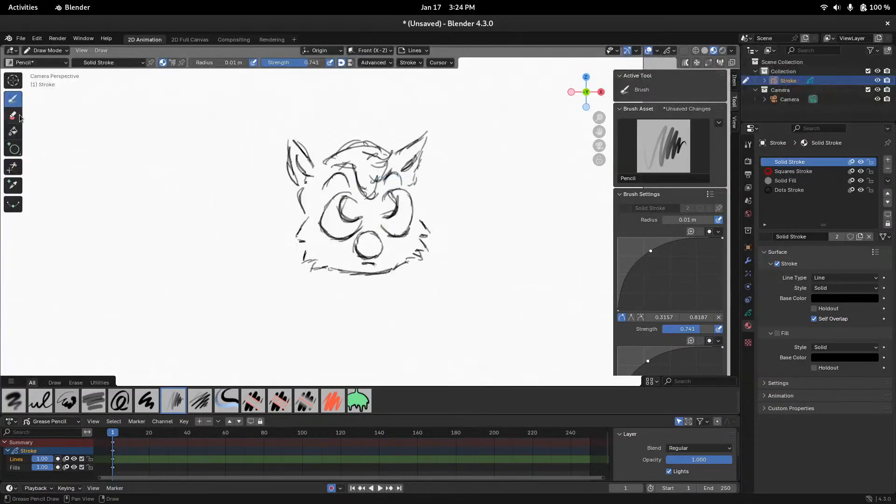
Erase the round nose with Eraser Hard in Stroke mode, then redraw a smaller nose with the Pencil brush
click(14, 116)
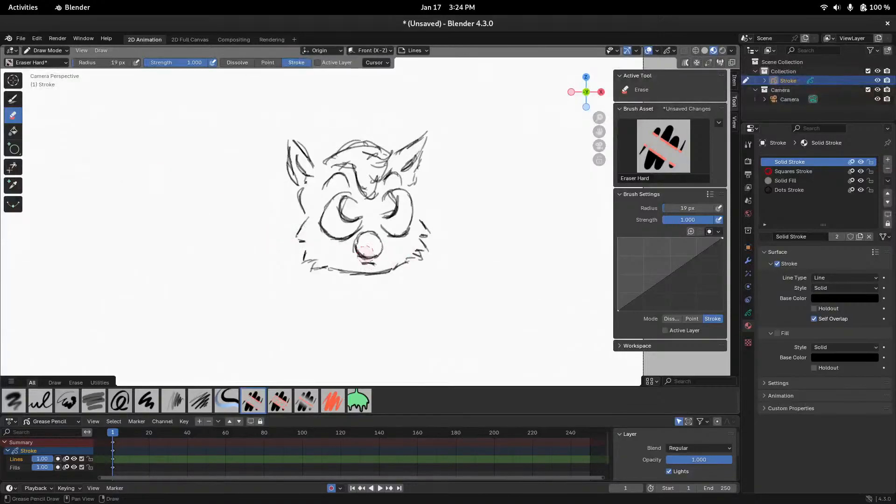
drag(364, 252, 370, 250)
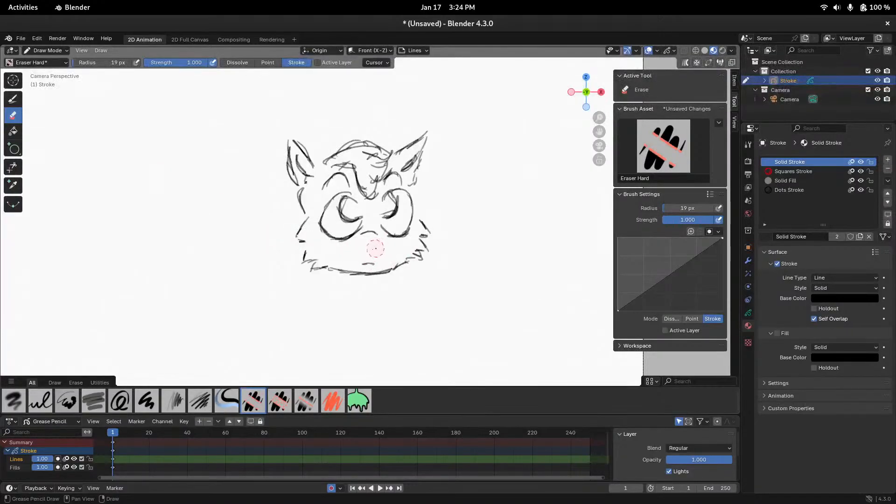
key(ctrl+Tab)
click(377, 183)
click(13, 99)
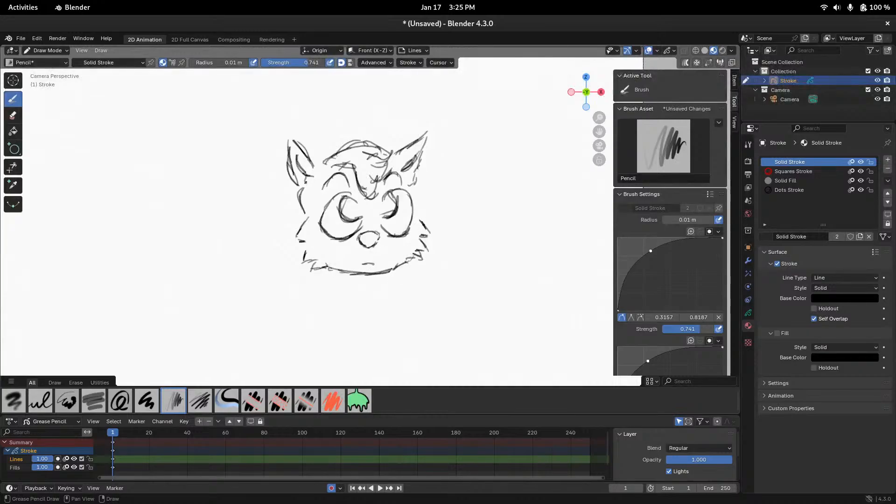
Sketch the right side of the head, close the pupils in both eyes and strengthen the hairline between the ears
drag(417, 192, 420, 204)
drag(351, 192, 353, 194)
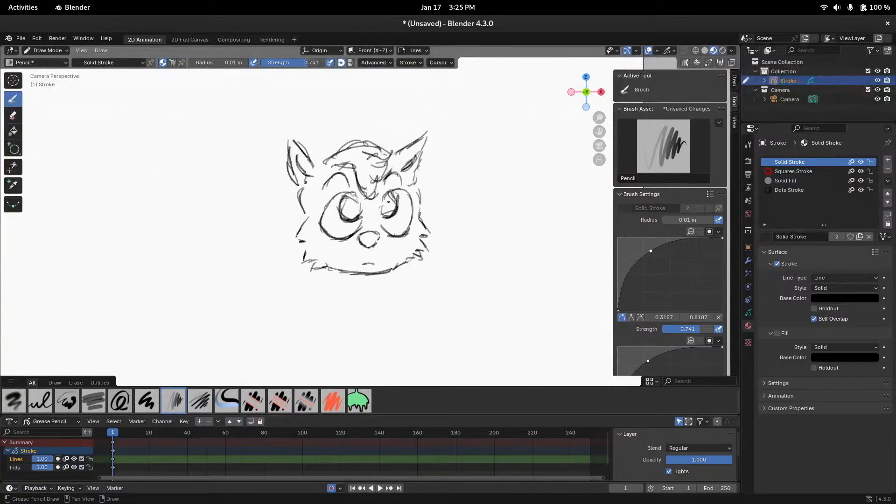
mouse_move(346, 192)
mouse_down()
mouse_move(354, 194)
mouse_move(323, 214)
mouse_up()
mouse_move(317, 165)
mouse_down()
mouse_move(379, 141)
mouse_move(383, 158)
mouse_move(393, 157)
mouse_up()
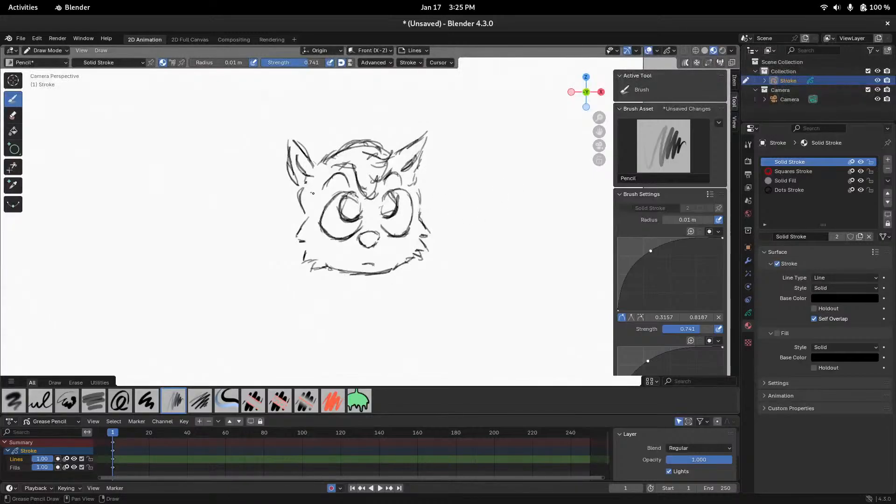
Draw a wavy hair lock down the left side of the head, plus the neck, curved neckline and right shoulder strokes
mouse_move(311, 200)
mouse_down()
mouse_move(287, 224)
mouse_move(295, 211)
mouse_move(292, 229)
mouse_move(304, 215)
mouse_move(279, 284)
mouse_move(317, 298)
mouse_move(312, 271)
mouse_move(293, 294)
mouse_move(319, 302)
mouse_up()
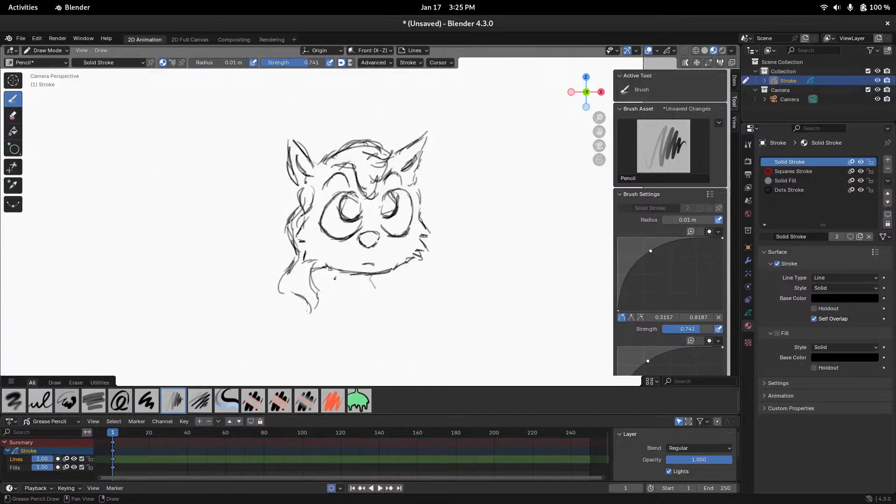
drag(336, 270, 334, 286)
mouse_move(387, 272)
mouse_down()
mouse_move(409, 294)
mouse_move(386, 294)
mouse_up()
mouse_move(386, 294)
mouse_down()
mouse_move(383, 308)
mouse_move(405, 310)
mouse_up()
mouse_move(336, 284)
mouse_down()
mouse_move(358, 297)
mouse_move(374, 293)
mouse_move(359, 297)
mouse_up()
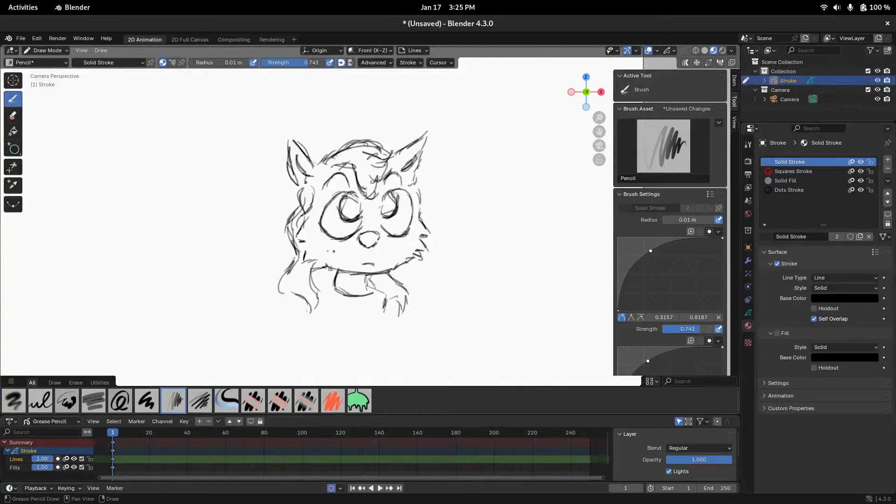
Add a small round detail at the base of the left ear and extra strokes to the hair and lower left cheek
drag(296, 180, 293, 195)
drag(324, 162, 334, 171)
drag(322, 165, 334, 174)
drag(384, 151, 388, 162)
drag(311, 262, 323, 270)
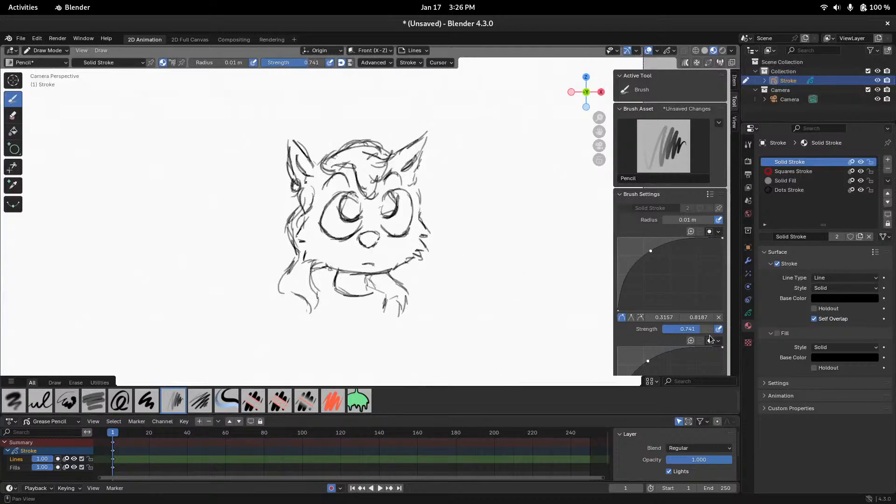
Rename the Grease Pencil layer Lines to Sketch
click(749, 314)
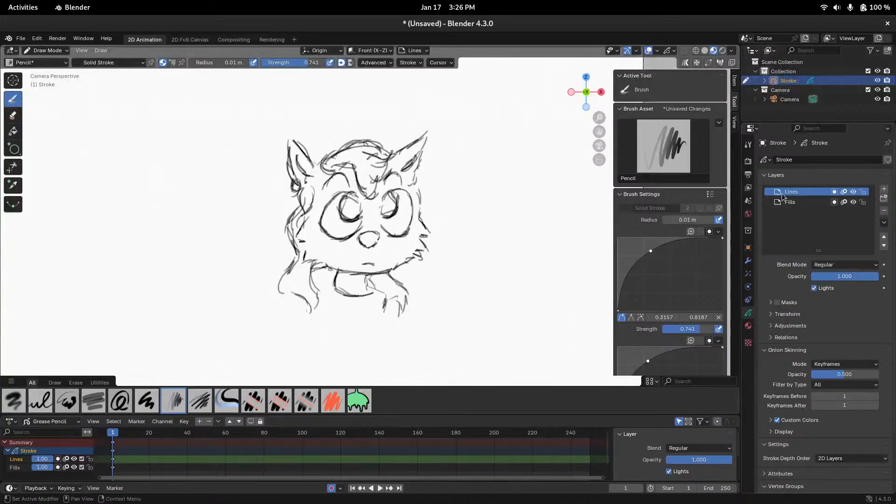
double_click(799, 191)
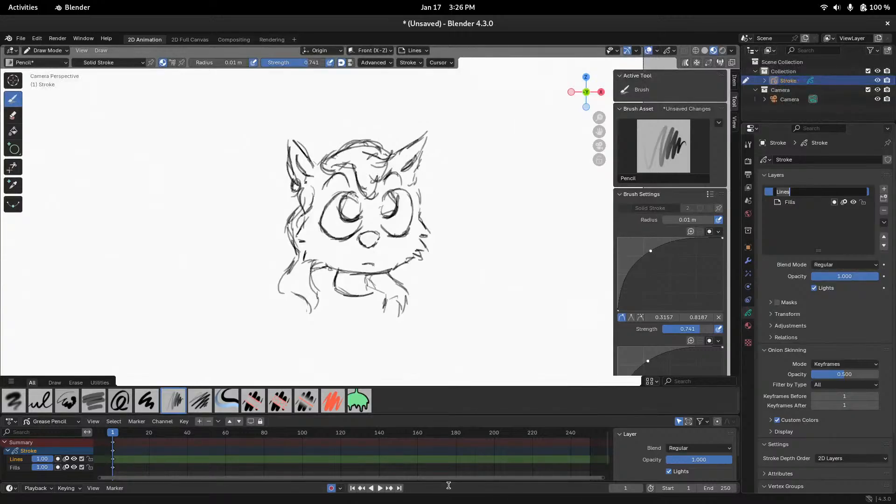
key(ctrl+BackSpace)
text(Sketch)
key(Return)
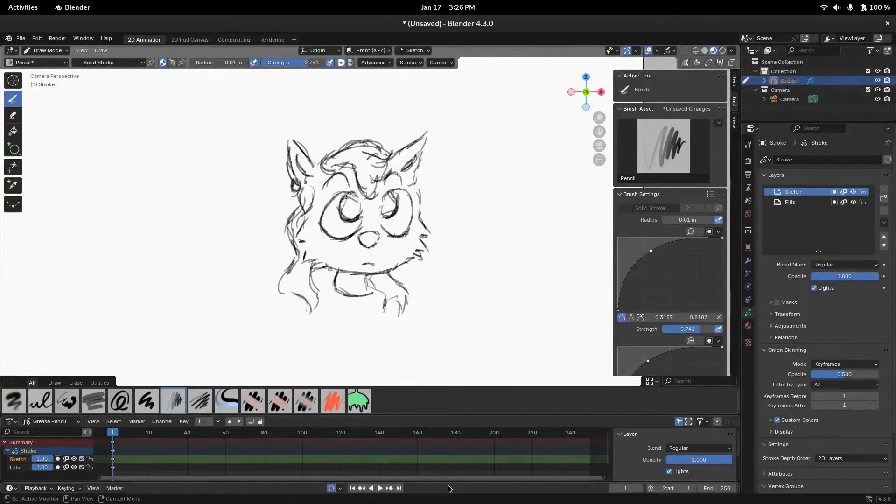
Add a new Grease Pencil layer above Sketch and name it Lines
click(884, 190)
double_click(812, 191)
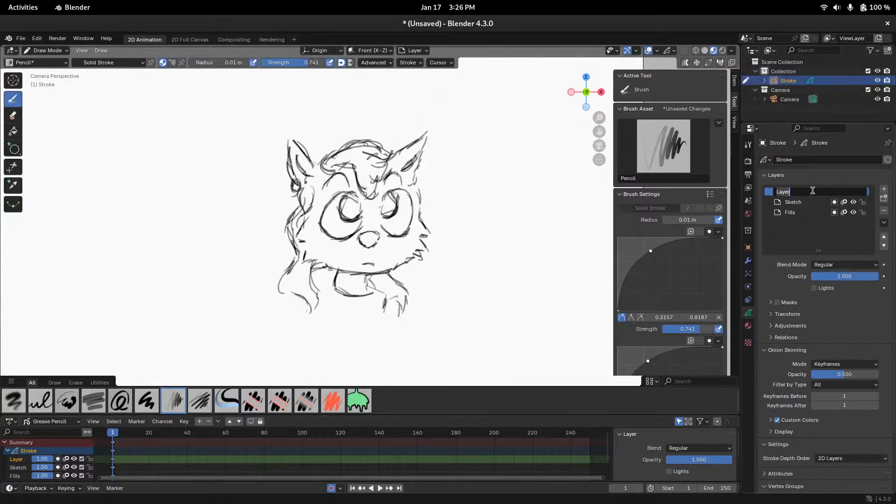
key(BackSpace)
key(BackSpace)
key(BackSpace)
key(BackSpace)
key(BackSpace)
text(Lines)
key(Return)
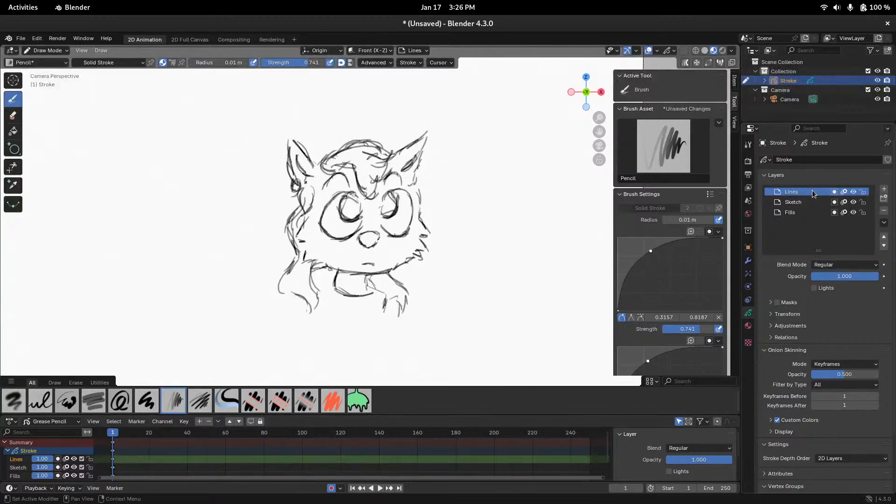
Lower the Sketch layer's opacity to about 0.49 and make the Lines layer active
click(799, 202)
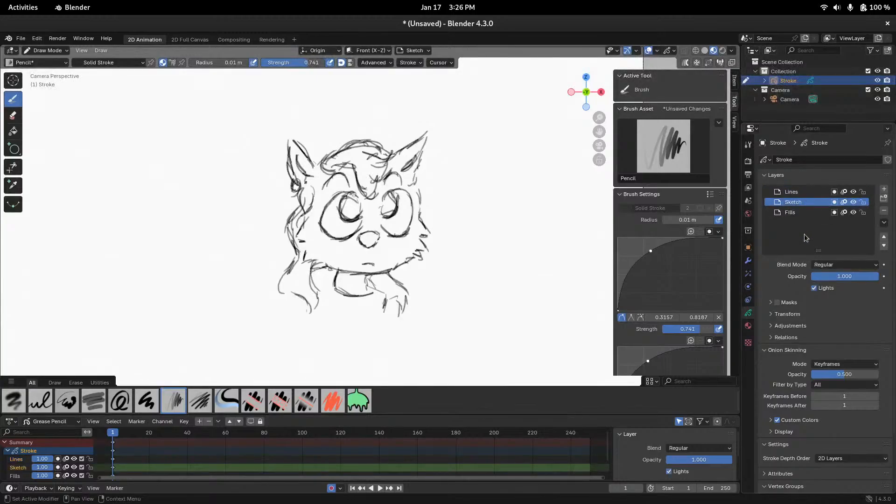
drag(865, 277, 831, 276)
click(805, 191)
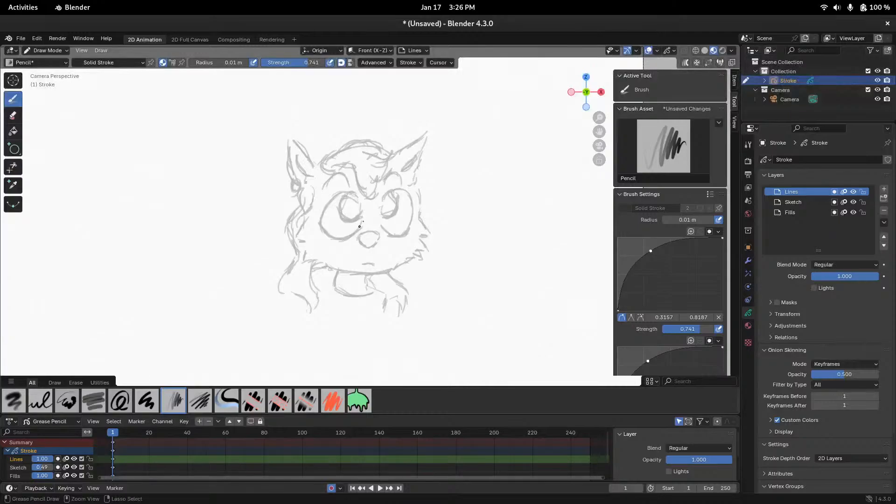
Set the Pencil brush strength to 1.000 and trace the left eye, its pupil and the nose on the Lines layer
scroll(360, 224, up, 1)
drag(312, 63, 336, 62)
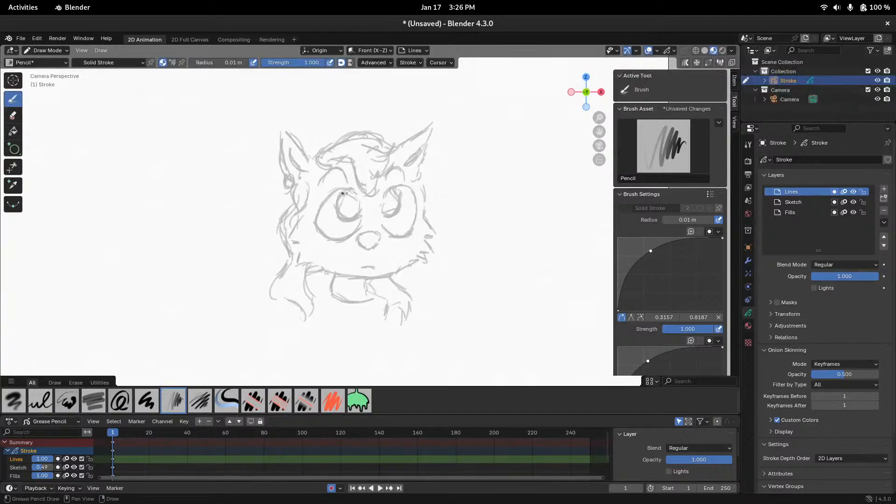
mouse_move(350, 187)
mouse_down()
mouse_move(329, 193)
mouse_move(313, 220)
mouse_move(327, 236)
mouse_move(352, 235)
mouse_move(336, 242)
mouse_up()
mouse_move(346, 189)
mouse_down()
mouse_move(337, 210)
mouse_move(359, 217)
mouse_move(355, 191)
mouse_move(359, 238)
mouse_move(371, 250)
mouse_move(376, 232)
mouse_move(376, 246)
mouse_up()
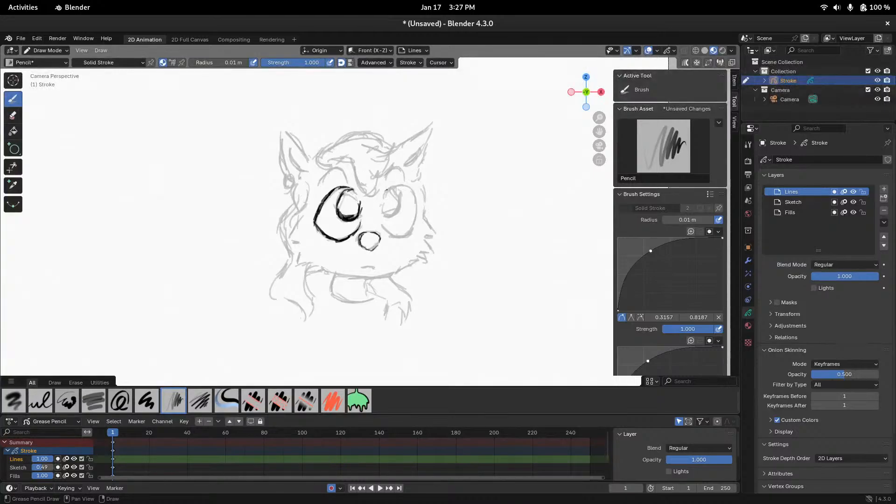
Trace the right eye with its pupil, both eyebrows and the mouth on the Lines layer
mouse_move(387, 190)
mouse_down()
mouse_move(399, 204)
mouse_move(388, 215)
mouse_move(383, 202)
mouse_move(382, 210)
mouse_move(406, 187)
mouse_move(412, 192)
mouse_move(416, 221)
mouse_move(397, 235)
mouse_move(408, 233)
mouse_up()
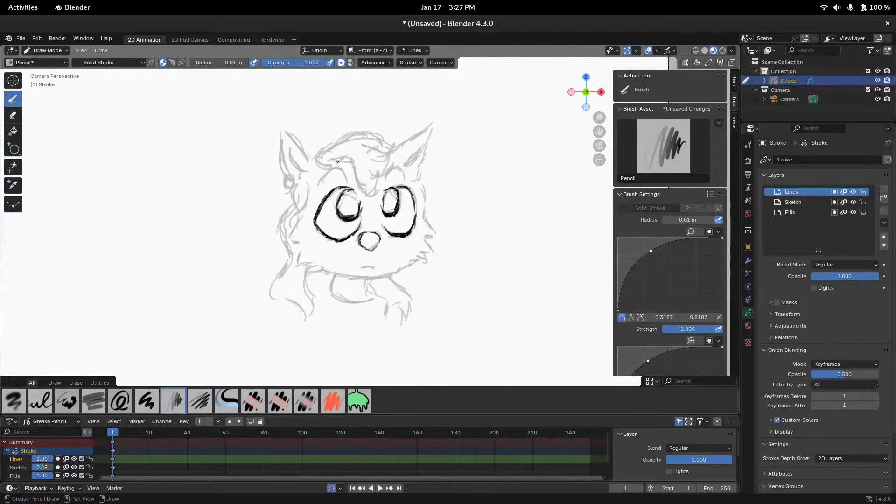
mouse_move(322, 185)
mouse_down()
mouse_move(338, 168)
mouse_move(346, 182)
mouse_up()
mouse_move(327, 177)
mouse_down()
mouse_move(343, 169)
mouse_move(321, 192)
mouse_up()
mouse_move(389, 178)
mouse_down()
mouse_move(403, 170)
mouse_move(405, 183)
mouse_move(387, 179)
mouse_move(391, 169)
mouse_up()
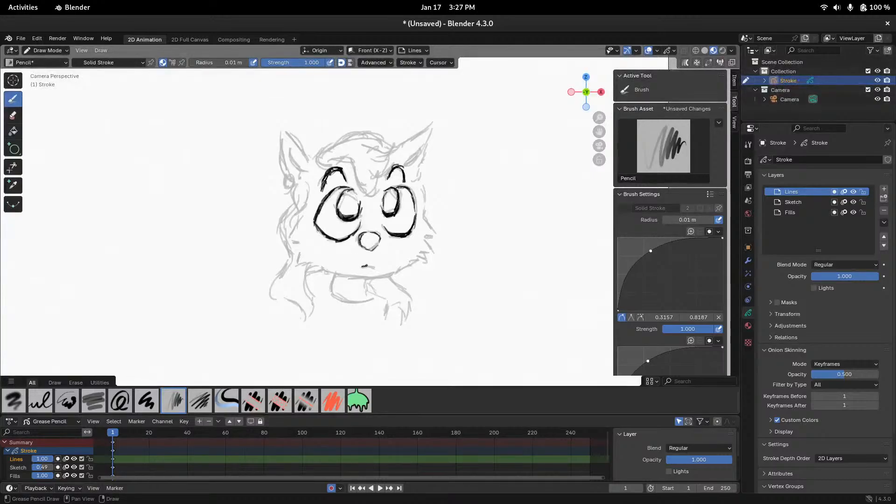
drag(364, 266, 373, 266)
Trace the left ear with its earring and the face outline with cheek fur on both sides
mouse_move(309, 160)
mouse_down()
mouse_move(279, 132)
mouse_move(288, 176)
mouse_move(293, 163)
mouse_move(306, 174)
mouse_move(285, 180)
mouse_move(290, 189)
mouse_move(288, 176)
mouse_up()
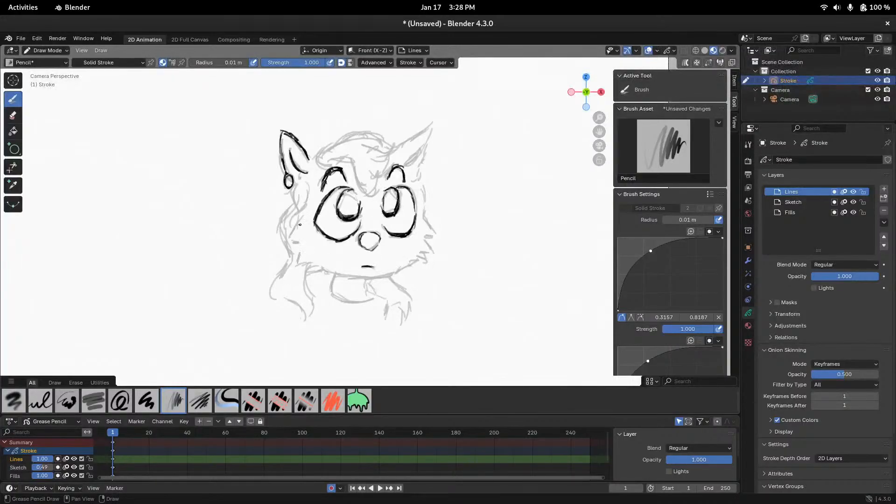
mouse_move(304, 213)
mouse_down()
mouse_move(289, 238)
mouse_move(302, 243)
mouse_move(297, 254)
mouse_move(308, 251)
mouse_move(298, 268)
mouse_move(308, 262)
mouse_move(307, 274)
mouse_move(395, 273)
mouse_up()
mouse_move(396, 275)
mouse_down()
mouse_move(359, 280)
mouse_move(409, 266)
mouse_up()
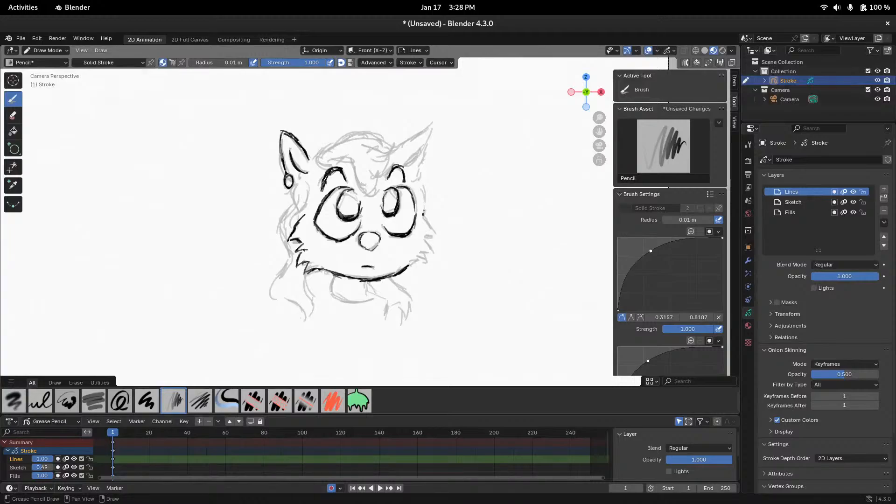
mouse_move(421, 192)
mouse_down()
mouse_move(431, 230)
mouse_move(426, 262)
mouse_move(411, 266)
mouse_up()
Trace the fringe on top of the head and the long hair lock on the face's left side
mouse_move(321, 150)
mouse_down()
mouse_move(349, 135)
mouse_move(384, 145)
mouse_move(392, 137)
mouse_move(388, 151)
mouse_up()
mouse_move(322, 154)
mouse_down()
mouse_move(329, 164)
mouse_move(350, 159)
mouse_move(362, 191)
mouse_move(377, 191)
mouse_move(385, 158)
mouse_up()
mouse_move(308, 180)
mouse_down()
mouse_move(301, 211)
mouse_move(294, 196)
mouse_move(281, 222)
mouse_move(280, 228)
mouse_move(293, 220)
mouse_move(296, 228)
mouse_move(279, 243)
mouse_move(287, 264)
mouse_up()
mouse_move(289, 259)
mouse_down()
mouse_move(269, 295)
mouse_move(281, 304)
mouse_move(274, 298)
mouse_up()
drag(280, 295, 305, 317)
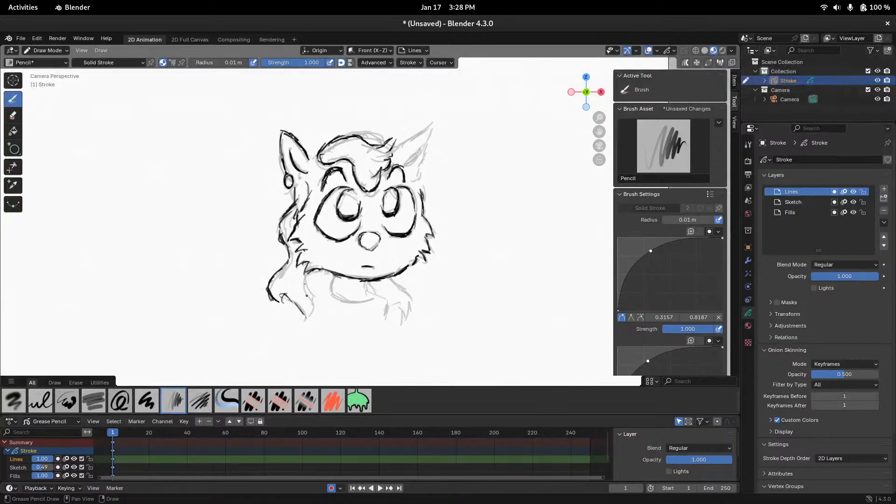
mouse_move(306, 281)
mouse_down()
mouse_move(316, 303)
mouse_move(308, 317)
mouse_up()
Mirror the whole drawing along the X axis in Object Mode and enter Sculpt Mode
key(ctrl+Tab)
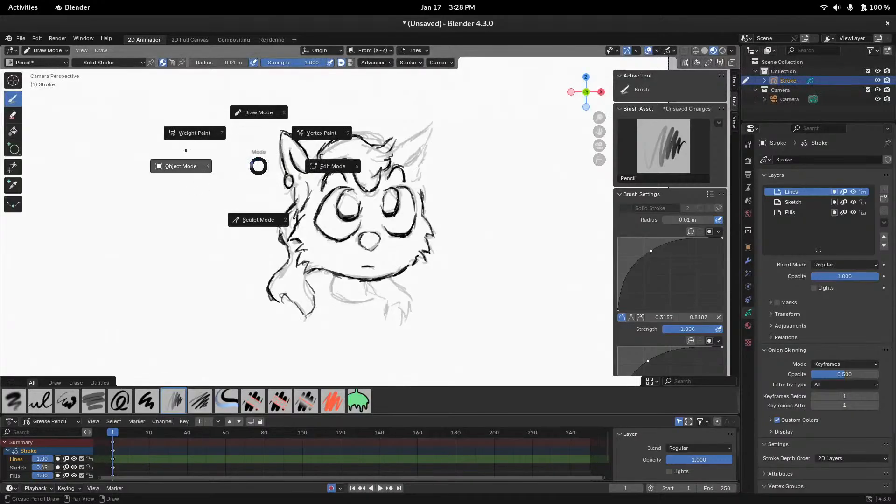
click(187, 166)
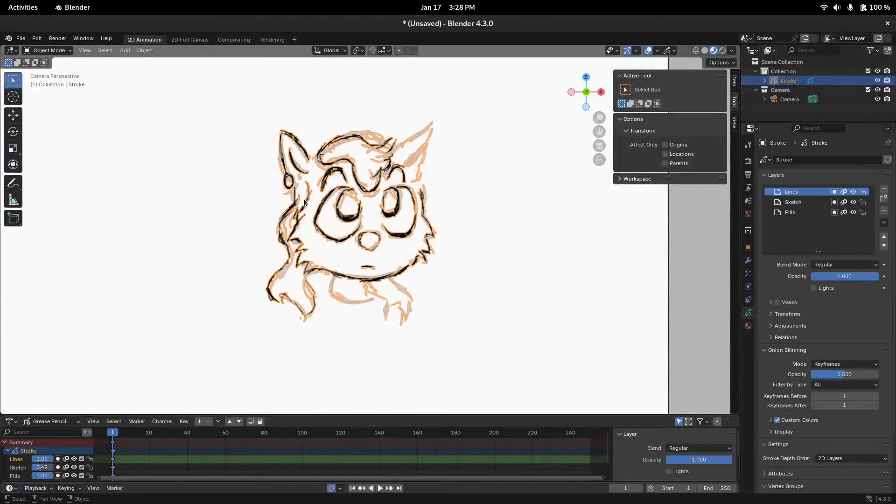
key(m)
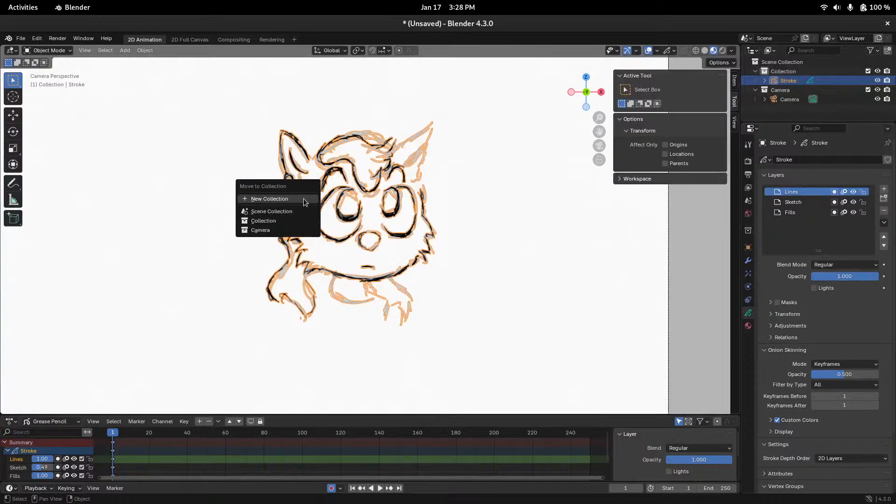
key(Escape)
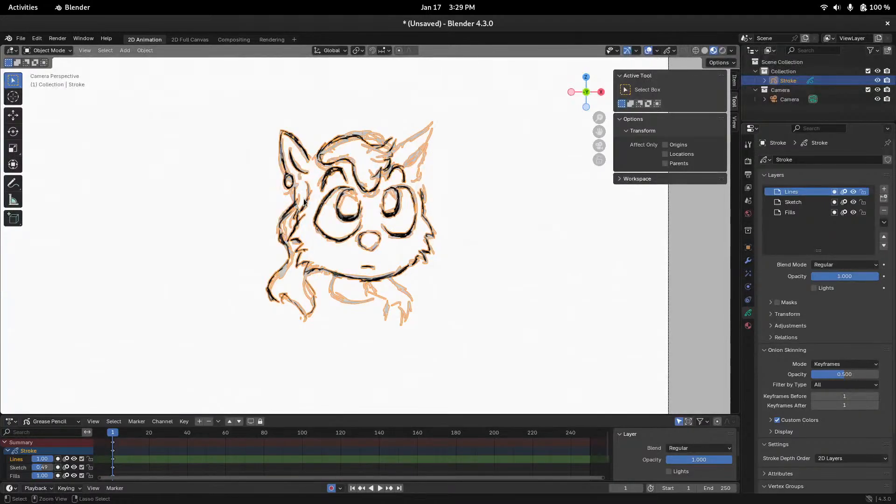
key(ctrl+m)
key(x)
key(Return)
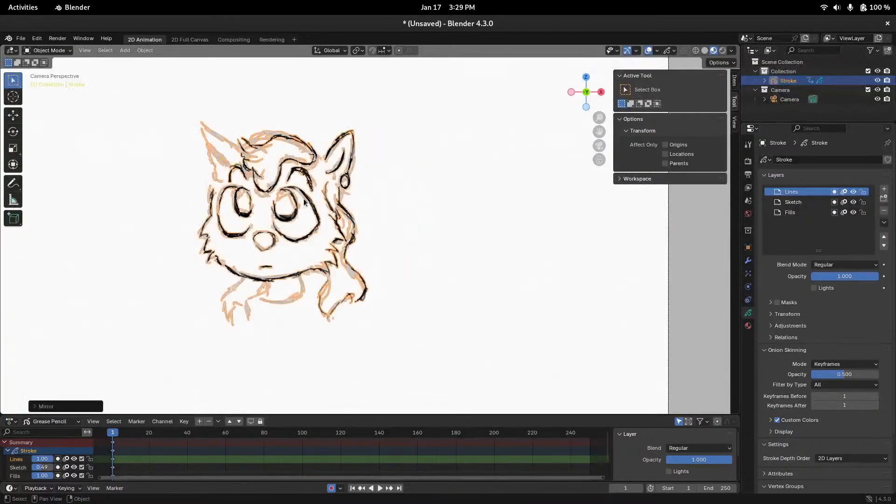
key(ctrl+Tab)
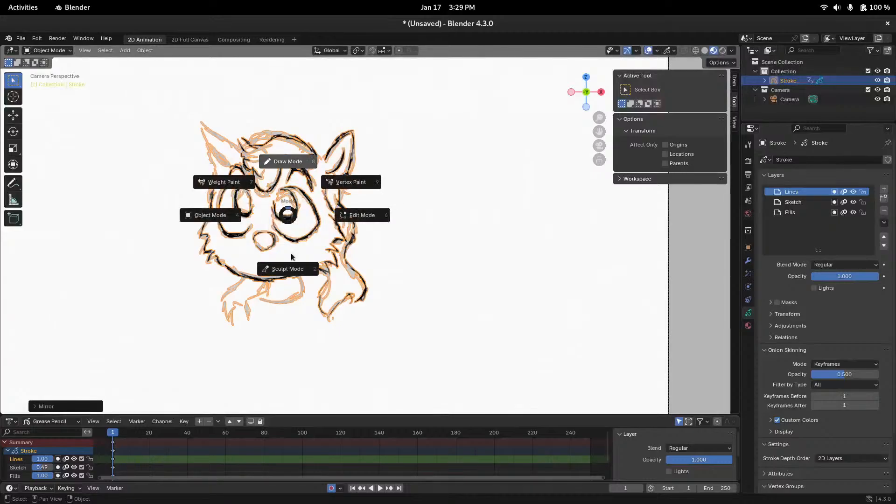
click(288, 267)
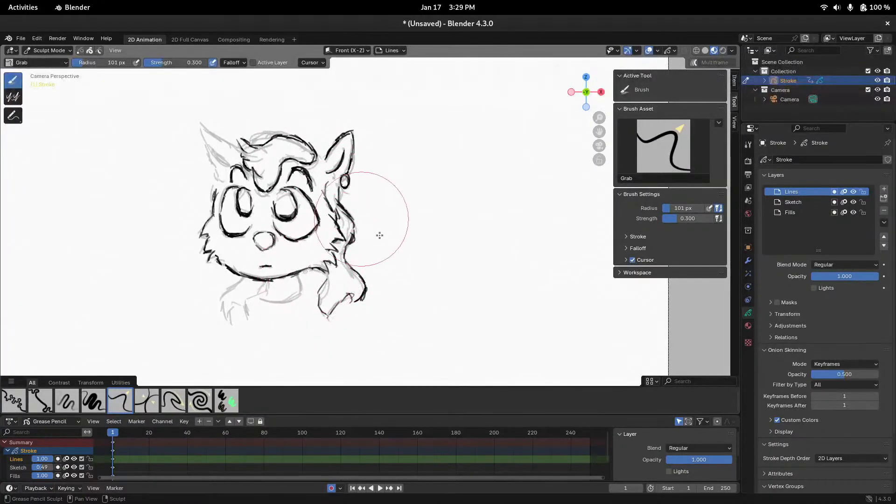
key(ctrl+Tab)
click(414, 202)
key(ctrl+Tab)
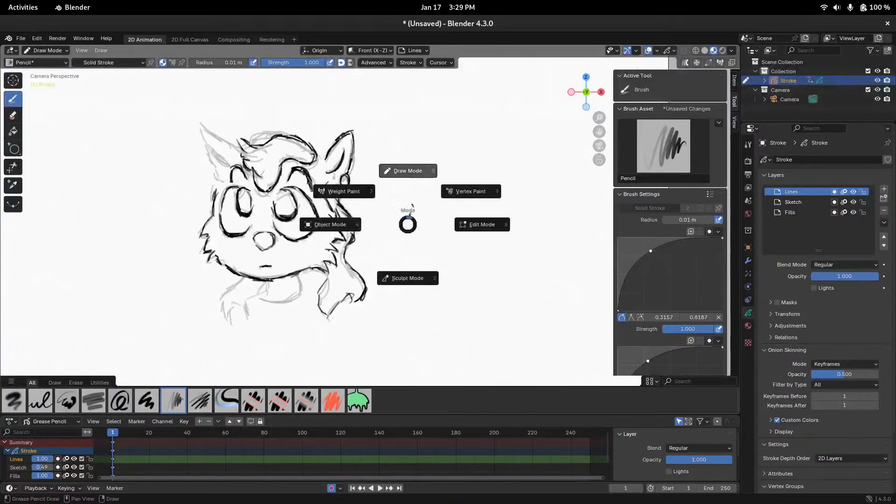
click(378, 237)
key(ctrl+z)
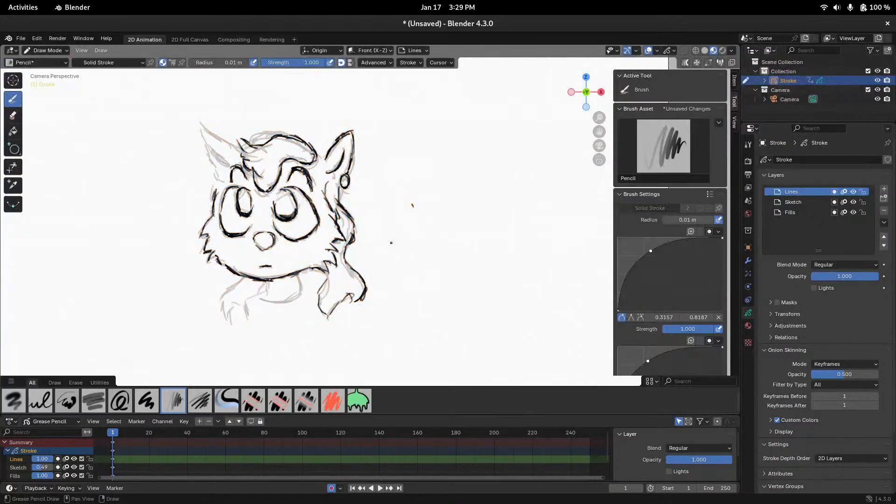
key(ctrl+z)
Mirror the drawing back along the X axis in Object Mode and return to Draw Mode
key(ctrl+Tab)
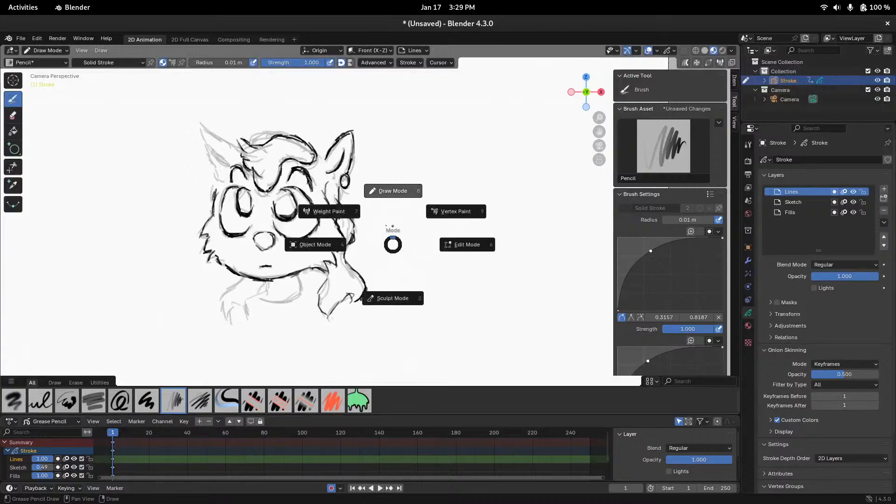
click(314, 243)
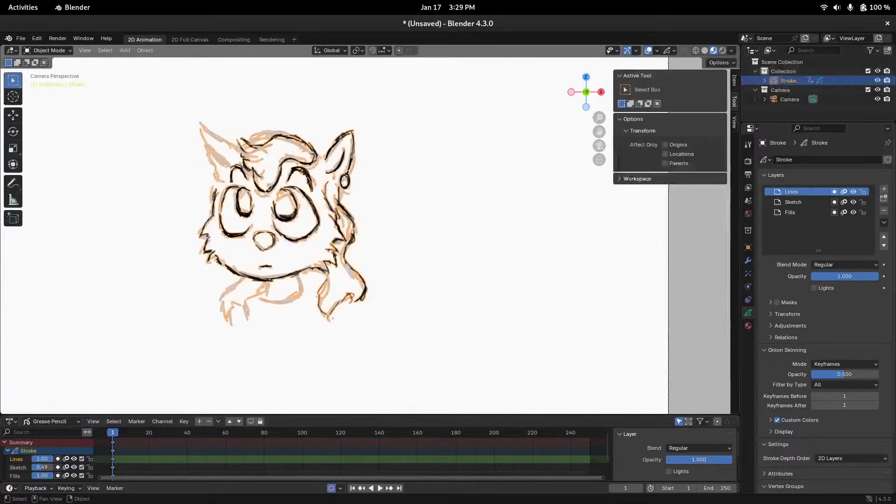
key(ctrl+m)
key(x)
click(330, 281)
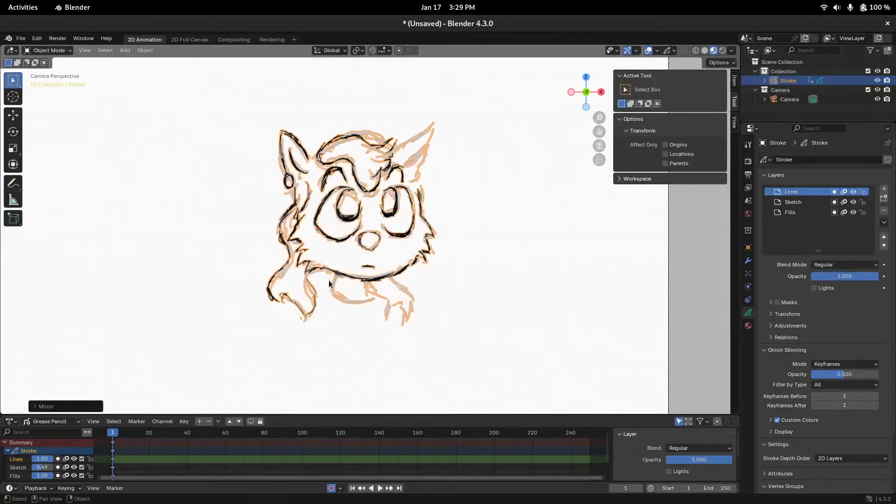
key(ctrl+Tab)
click(433, 232)
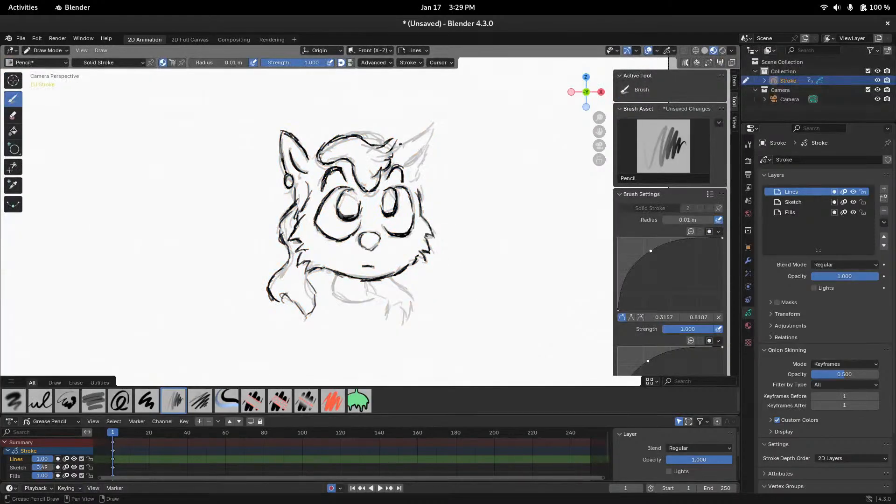
Trace the right ear, the neck and the right hair lock, and complete the fur by the left ear and the left lock's tip
mouse_move(410, 142)
mouse_down()
mouse_move(433, 136)
mouse_move(406, 163)
mouse_up()
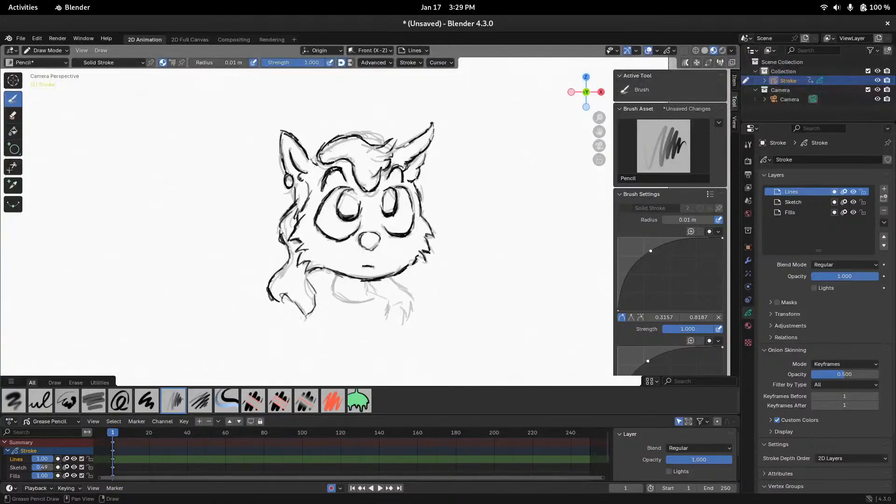
drag(311, 158, 324, 164)
mouse_move(335, 274)
mouse_down()
mouse_move(333, 285)
mouse_move(355, 303)
mouse_move(388, 310)
mouse_move(381, 322)
mouse_move(400, 307)
mouse_move(407, 321)
mouse_up()
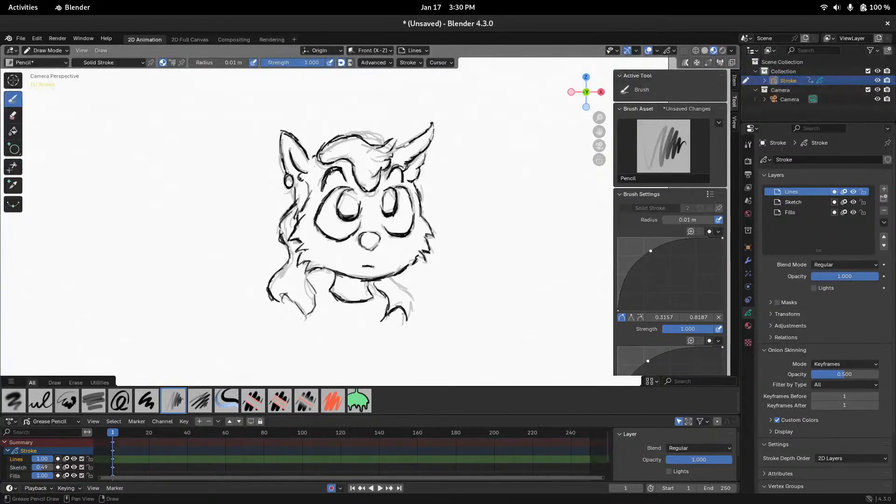
mouse_move(391, 279)
mouse_down()
mouse_move(406, 287)
mouse_move(412, 317)
mouse_up()
drag(285, 291, 309, 320)
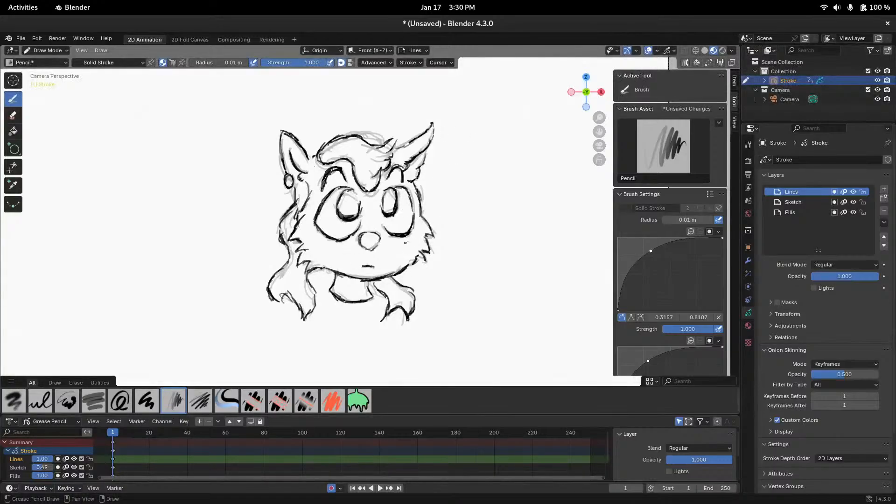
mouse_move(434, 205)
ctrl+middle_down()
mouse_move(439, 213)
mouse_move(452, 168)
mouse_move(465, 185)
ctrl+middle_up()
key(Tab)
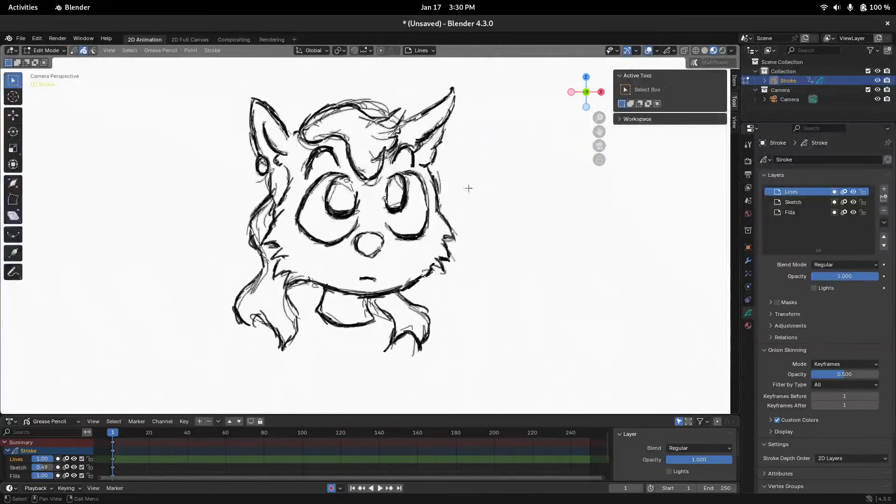
key(ctrl+Tab)
click(472, 130)
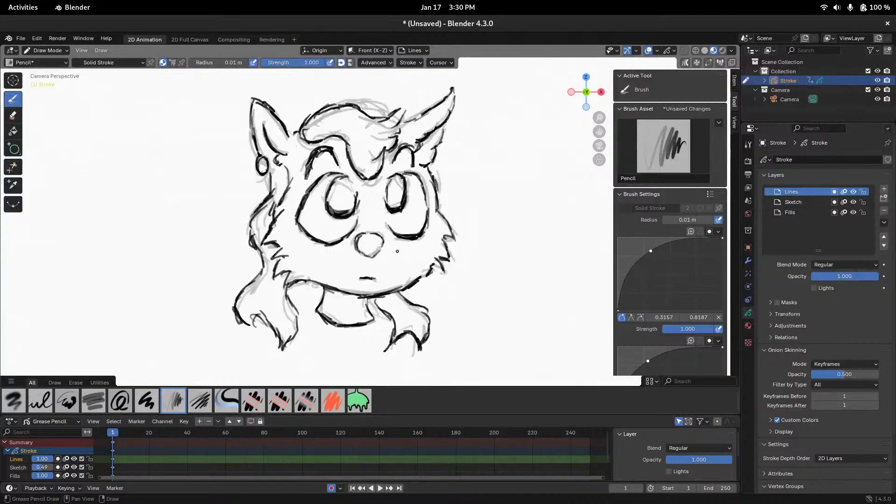
scroll(413, 192, down, 1)
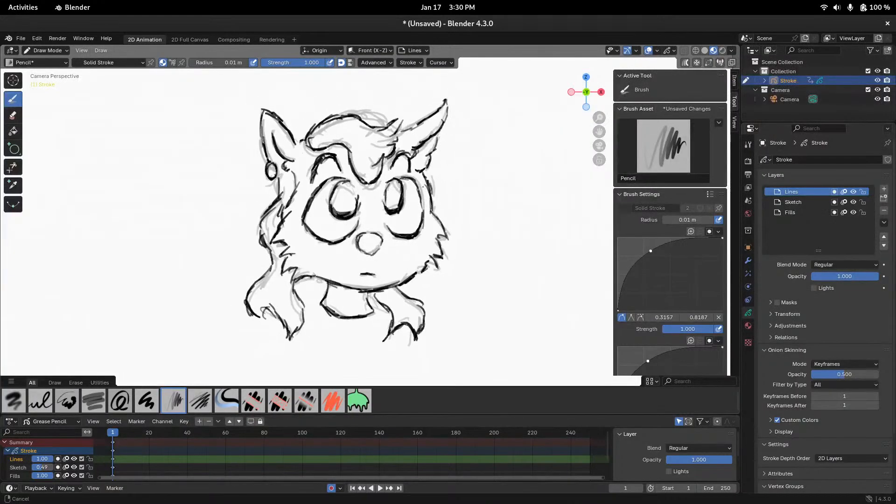
In Edit Mode, select a stroke under the right eye, switch to point selection and try moving one of its points
key(ctrl+Tab)
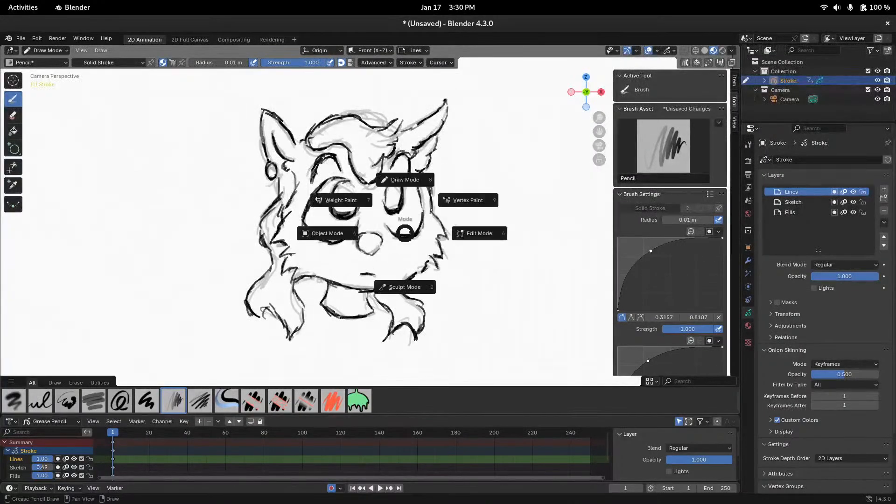
click(426, 236)
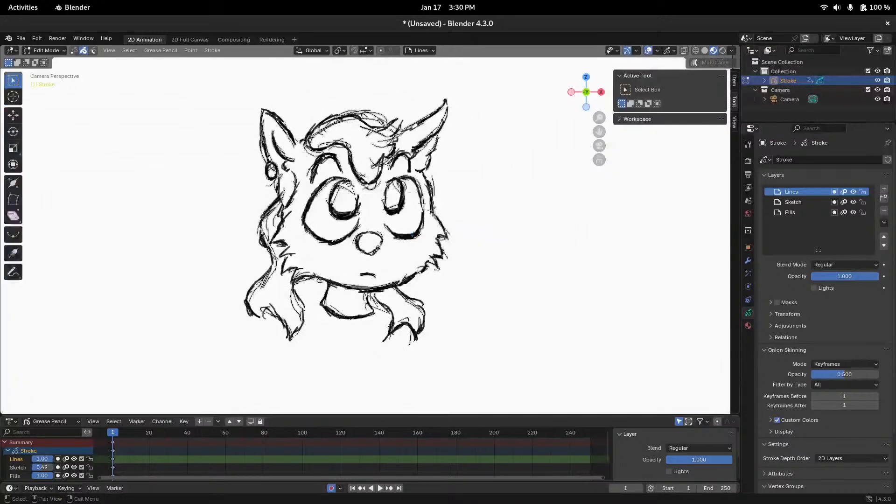
click(403, 235)
scroll(477, 204, up, 5)
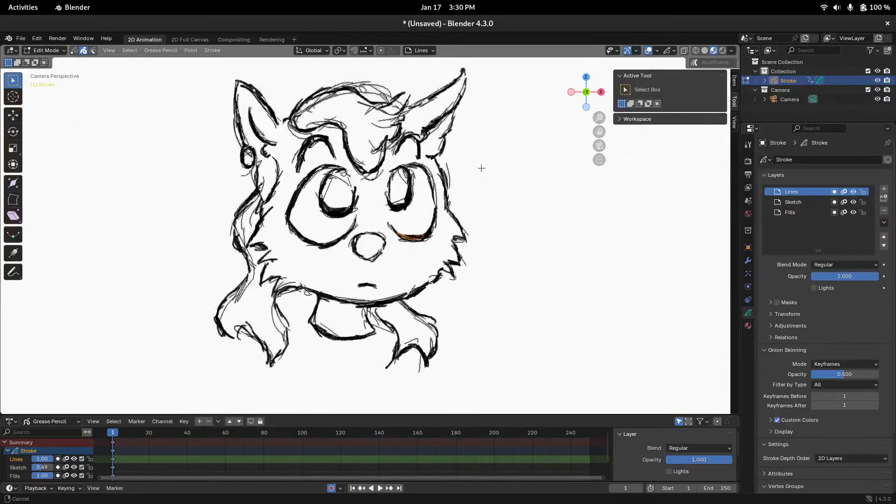
scroll(477, 205, down, 2)
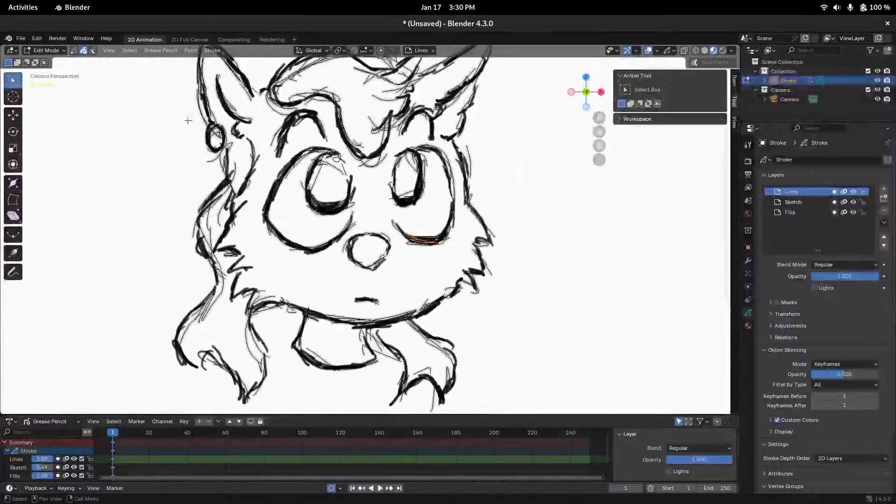
click(74, 51)
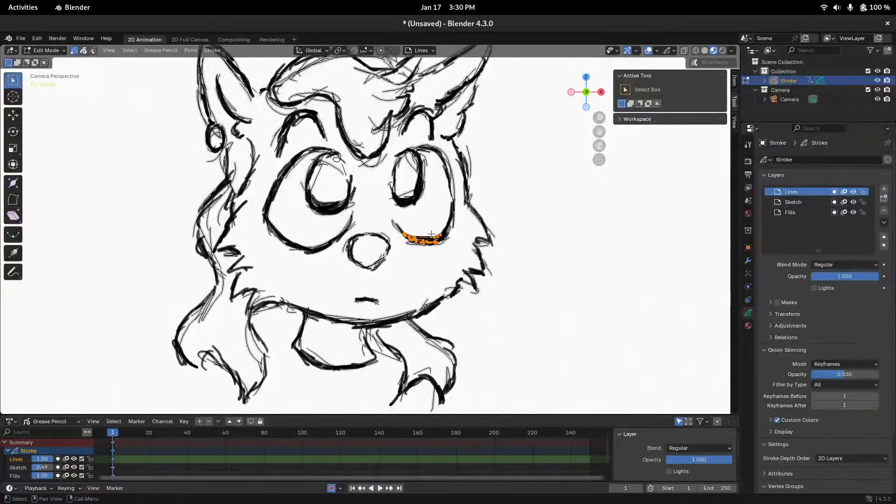
click(424, 237)
key(g)
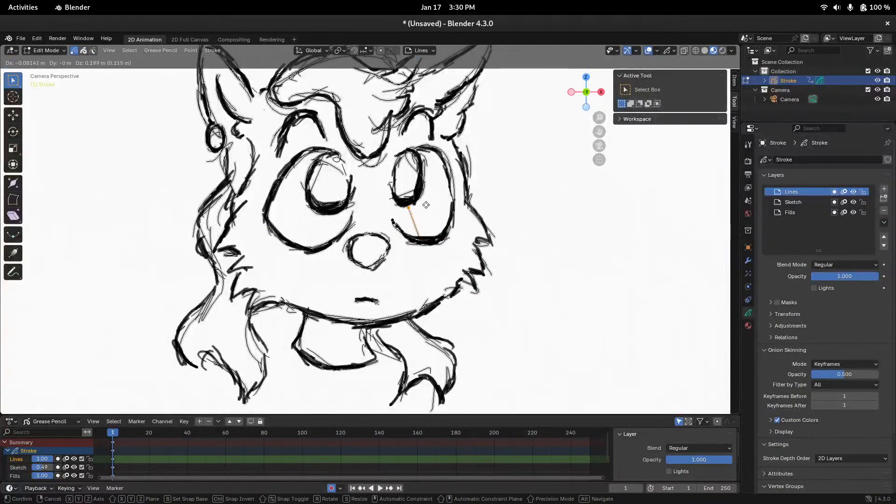
right_click(426, 205)
Try moving single stroke points on the right hair lock and beside the left eye
click(427, 333)
key(g)
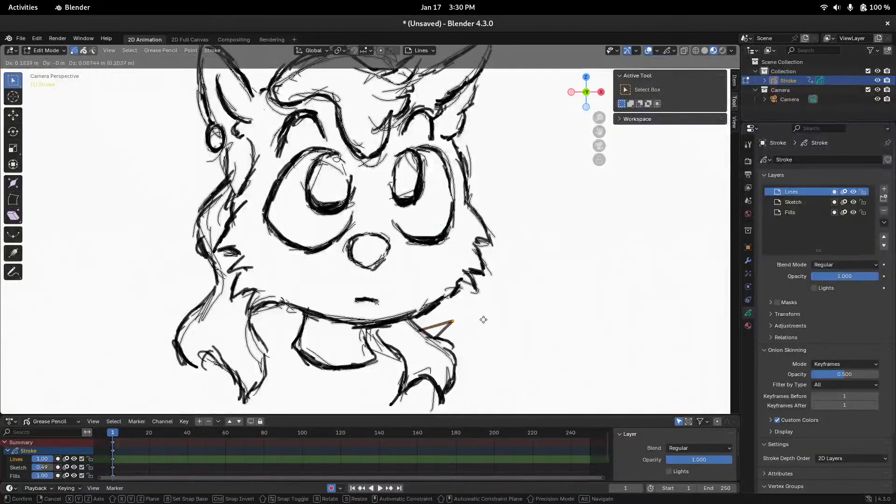
right_click(460, 310)
click(477, 290)
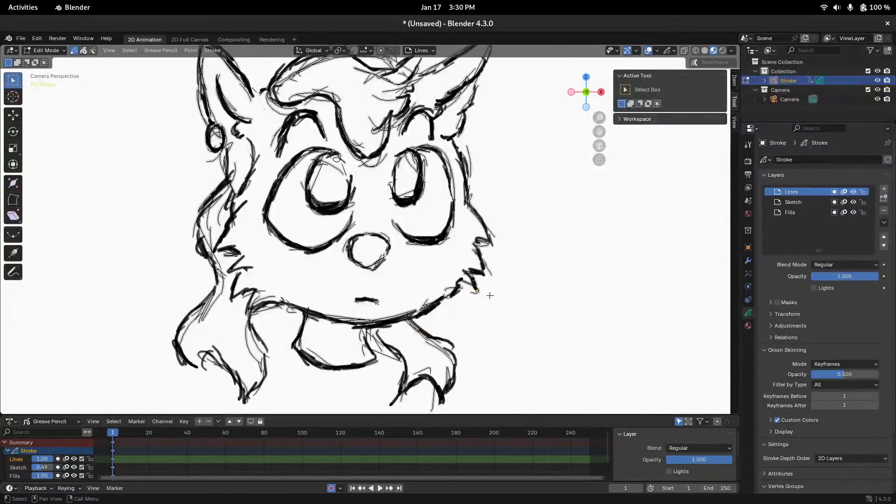
click(269, 205)
key(g)
right_click(256, 212)
Return to Draw Mode and add a new Grease Pencil layer above Lines
scroll(396, 191, down, 2)
key(ctrl+Tab)
click(345, 191)
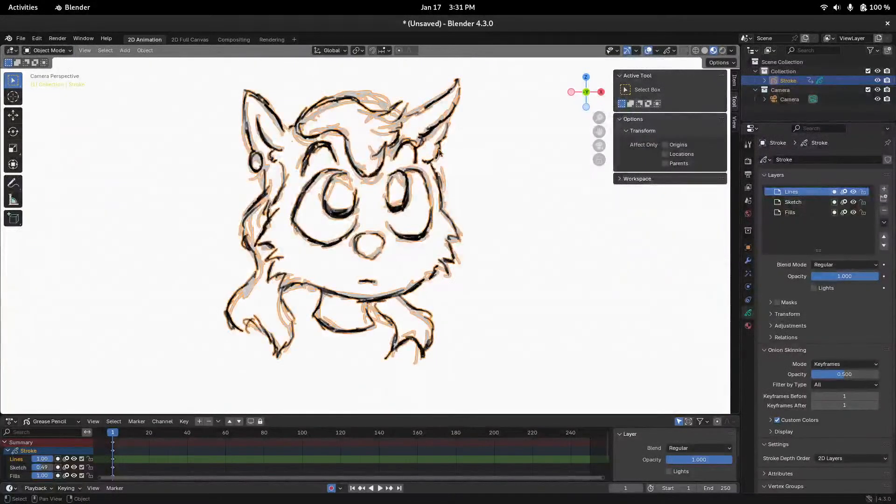
key(ctrl+Tab)
click(403, 119)
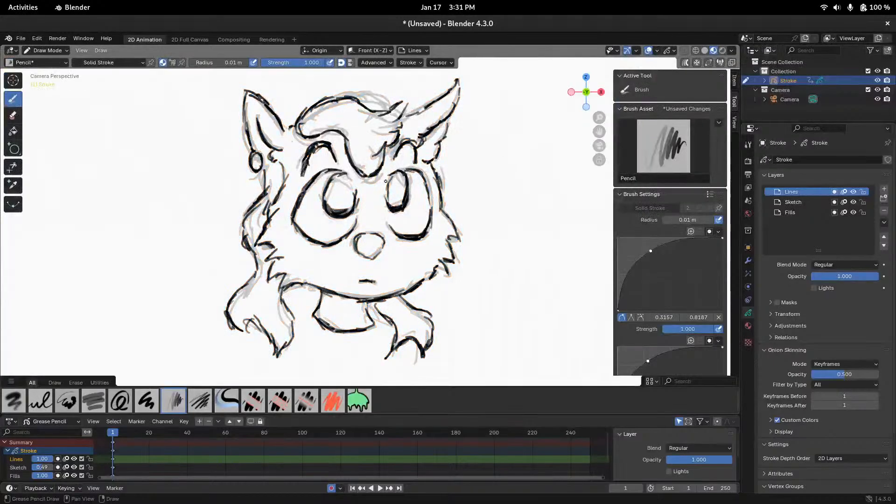
click(884, 189)
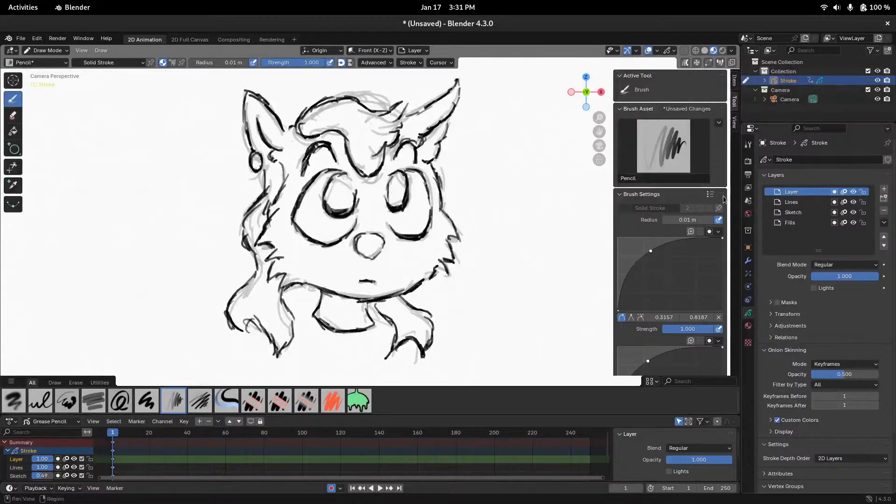
Rename the new Grease Pencil layer "Smooth lines"
double_click(792, 192)
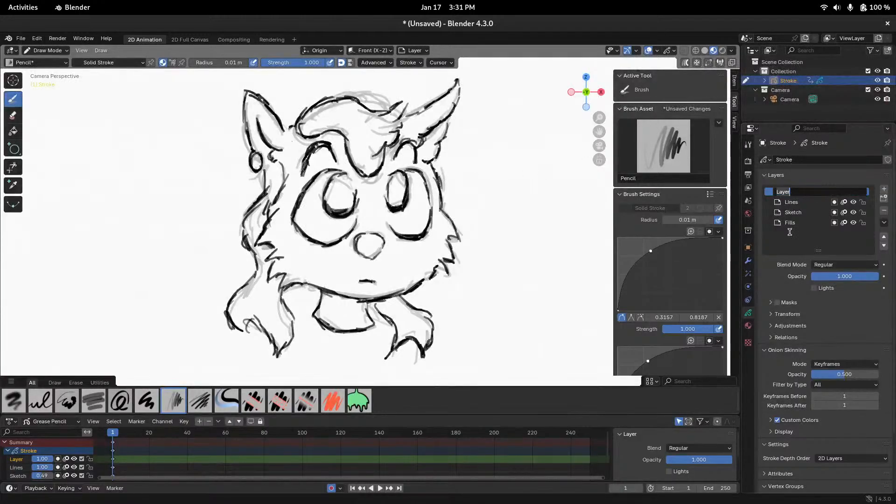
key(BackSpace)
key(BackSpace)
key(BackSpace)
key(BackSpace)
key(BackSpace)
text(Smooth lines)
key(Return)
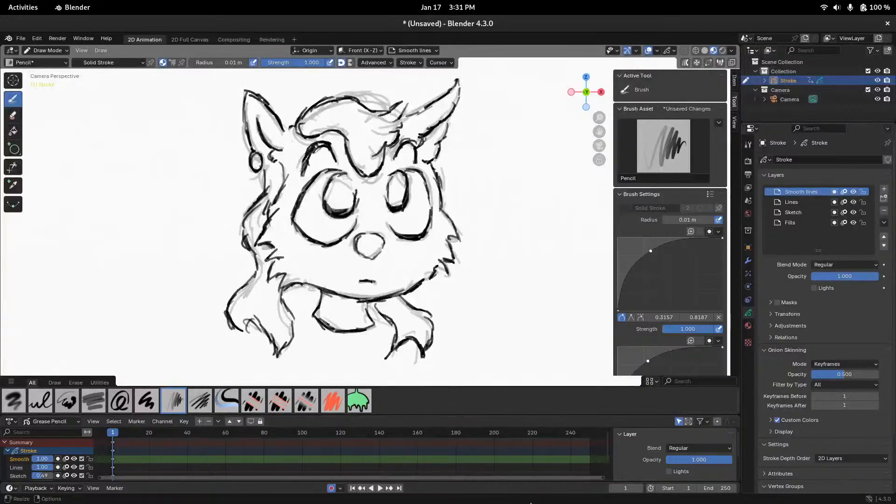
Lower the Lines layer's opacity to about 0.34 and make Smooth lines the active layer again
click(792, 202)
drag(857, 276, 807, 275)
click(814, 193)
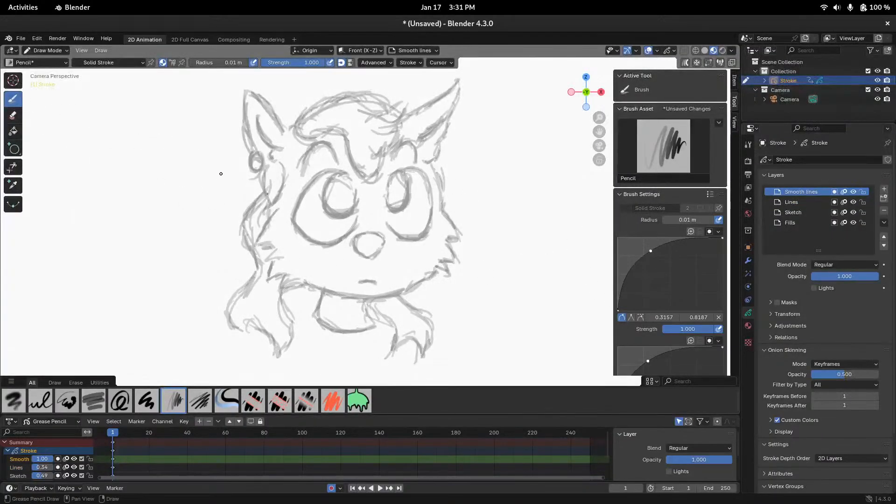
With the Curve primitive tool, draw the first segment of the face outline down along the left cheek
key(ctrl+Tab)
click(272, 140)
click(19, 153)
click(19, 153)
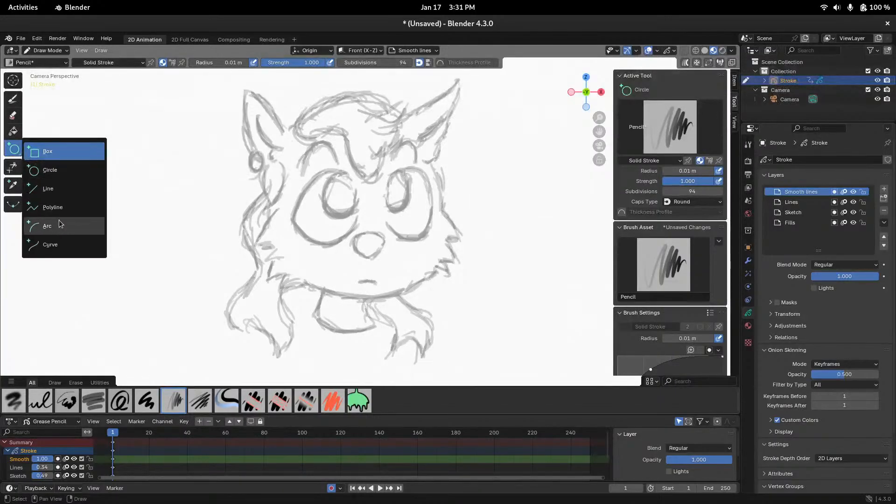
click(60, 240)
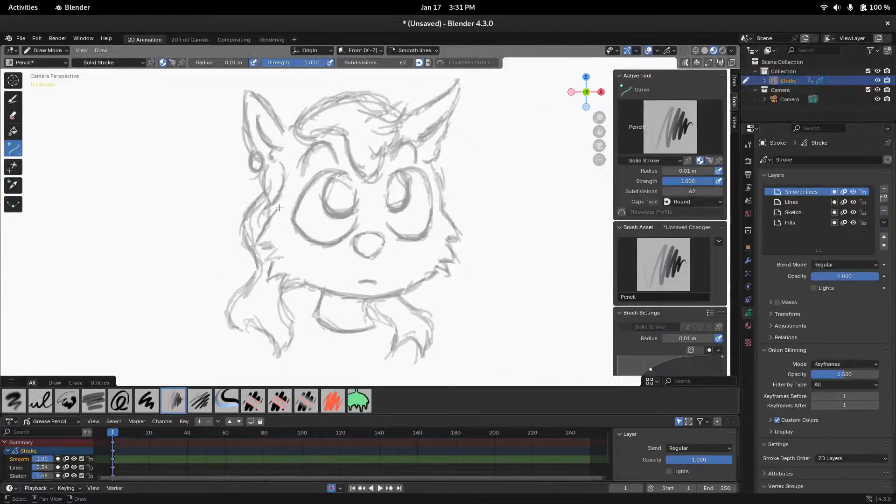
drag(275, 213, 256, 242)
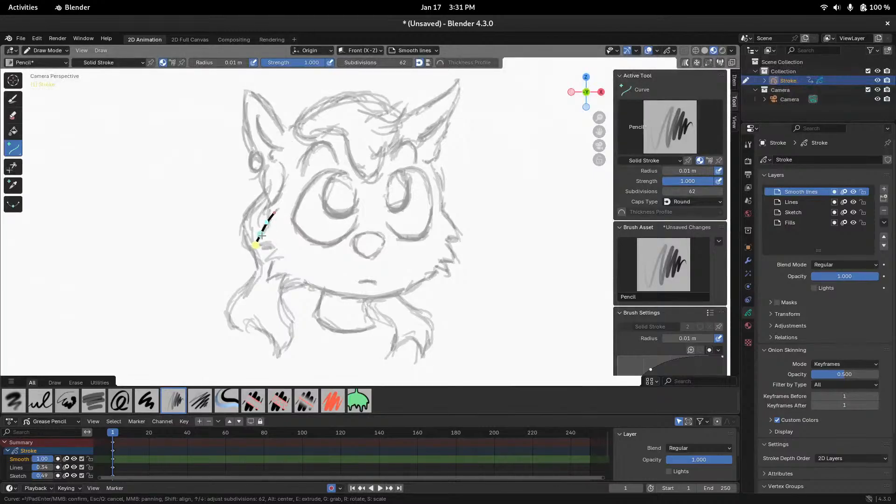
scroll(264, 233, up, 3)
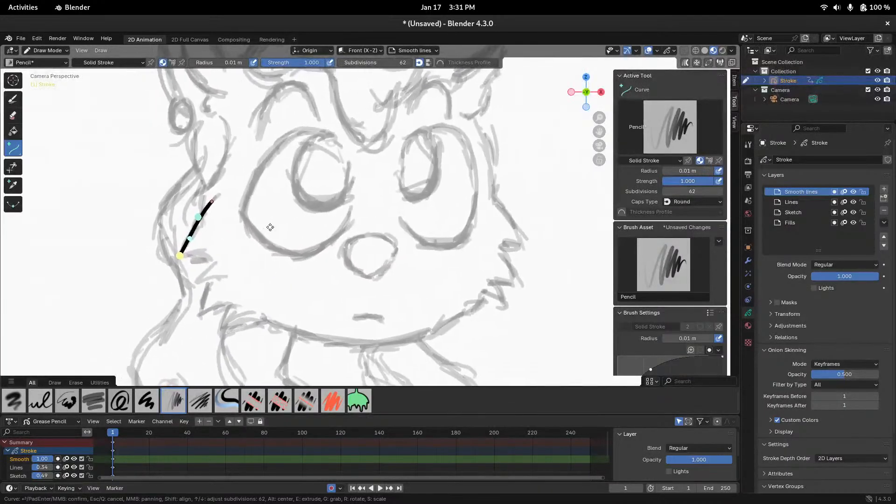
middle_drag(270, 227, 335, 213)
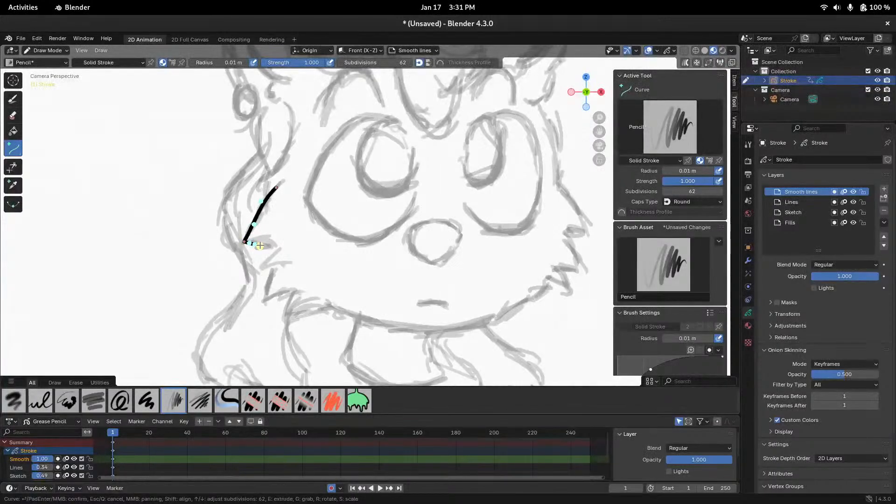
Extrude the curve through the zigzag fur tufts of the left cheek, bending the segments to match the sketch
mouse_move(259, 246)
mouse_down()
mouse_move(275, 240)
mouse_move(258, 236)
mouse_up()
click(264, 267)
drag(263, 268, 281, 260)
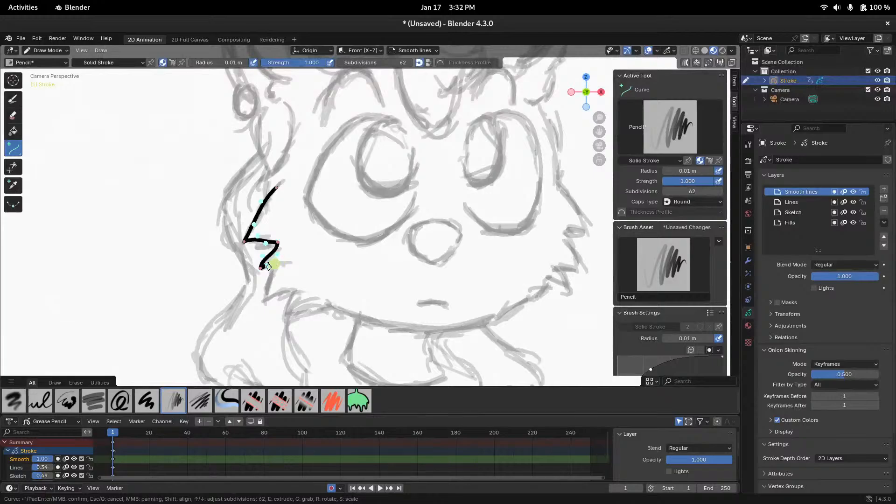
drag(283, 265, 284, 263)
key(e)
click(265, 301)
key(e)
drag(286, 291, 273, 289)
key(e)
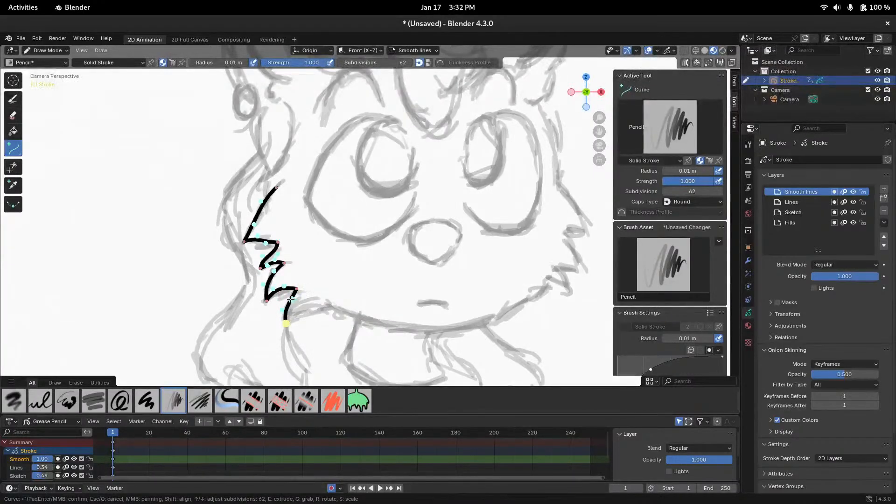
Extend the curve along the chin to the right cheek and adjust its handles to follow the sketched jawline
key(e)
click(315, 300)
key(e)
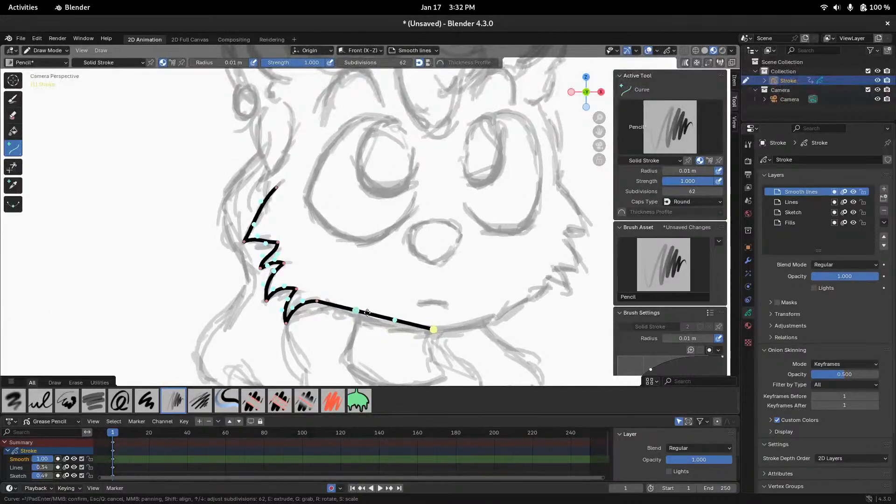
drag(355, 311, 433, 328)
key(e)
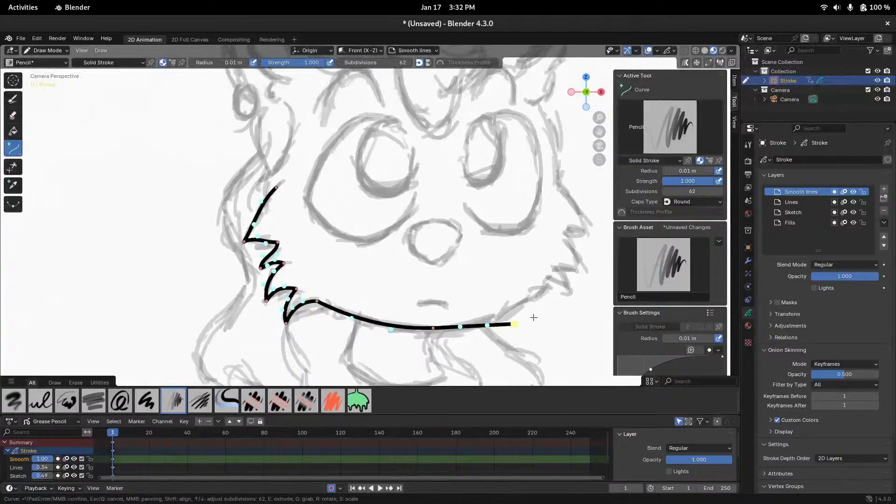
click(540, 290)
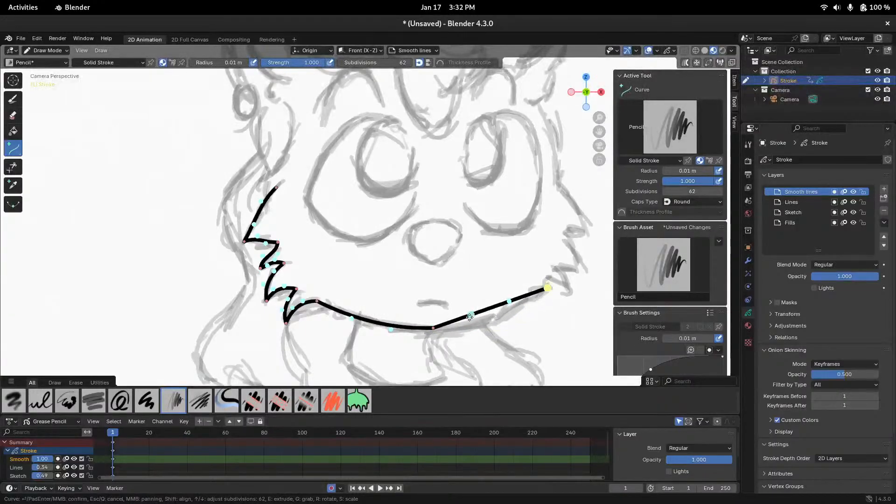
drag(471, 316, 508, 313)
mouse_move(548, 288)
mouse_down()
mouse_move(537, 290)
mouse_move(546, 279)
mouse_up()
click(546, 277)
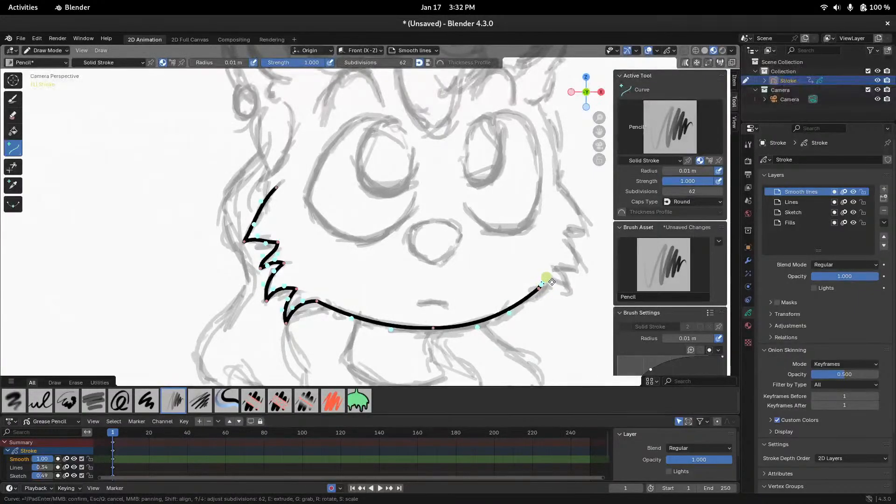
Extrude the curve point by point through the zigzag fur tufts of the right cheek
key(e)
click(568, 289)
key(e)
click(554, 265)
drag(561, 276, 581, 217)
key(e)
click(586, 270)
key(e)
click(565, 233)
Continue the curve up the right side of the face to the ear's base and bend it to the sketch
key(e)
key(e)
click(560, 184)
drag(560, 184, 556, 188)
key(e)
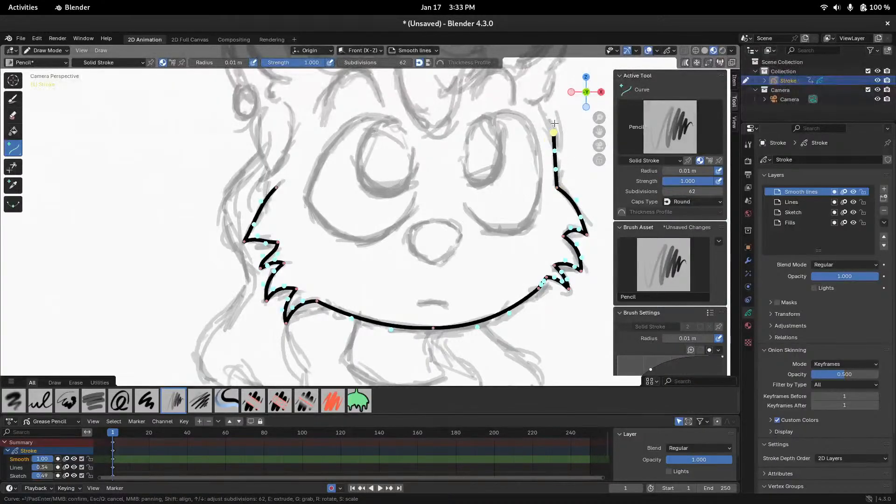
click(541, 106)
drag(553, 131, 535, 106)
mouse_move(488, 193)
shift+middle_down()
mouse_move(443, 245)
mouse_move(496, 183)
shift+middle_up()
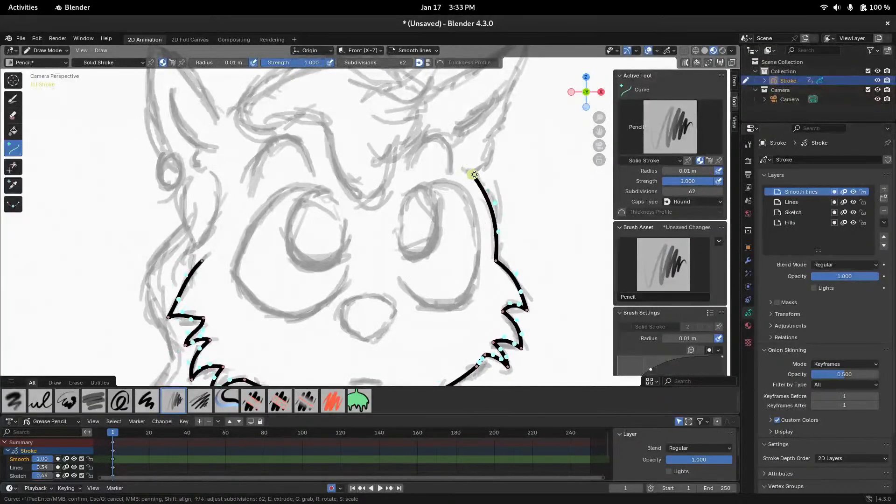
drag(474, 174, 465, 170)
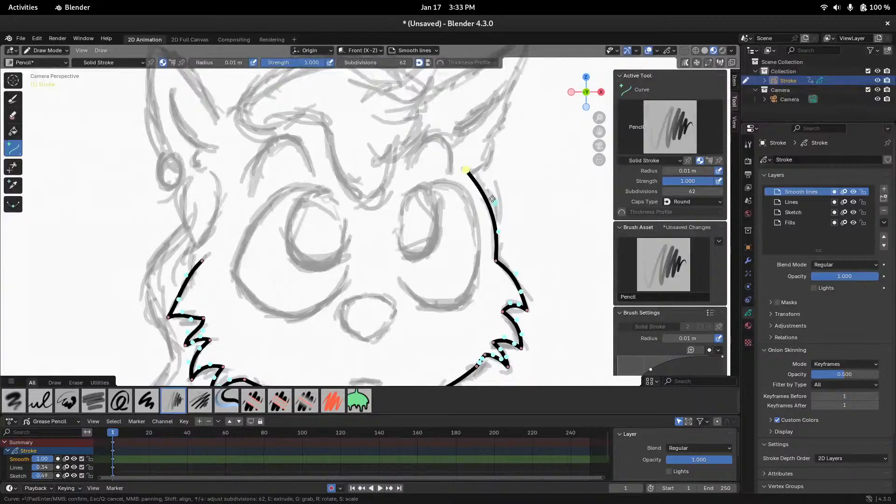
drag(492, 199, 494, 191)
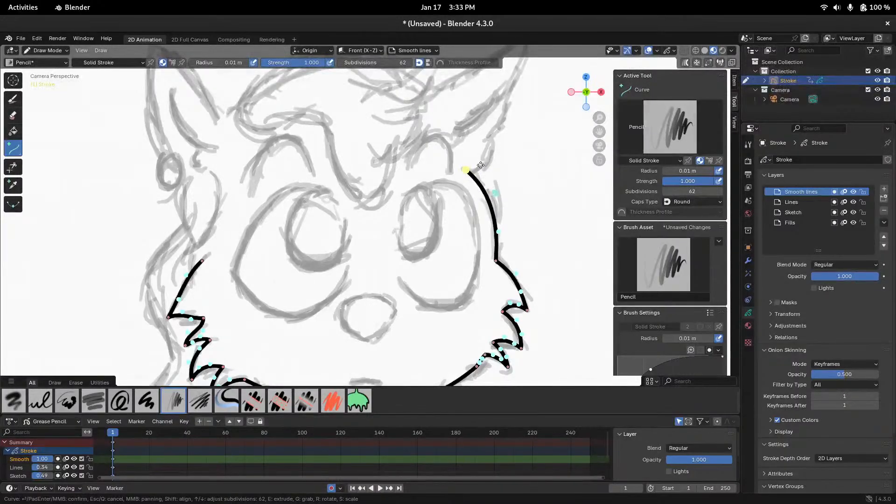
Extend the curve through the fur tufts at the base of the right ear
key(e)
mouse_move(499, 160)
mouse_down()
mouse_move(490, 136)
mouse_move(495, 149)
mouse_up()
middle_drag(486, 151, 460, 174)
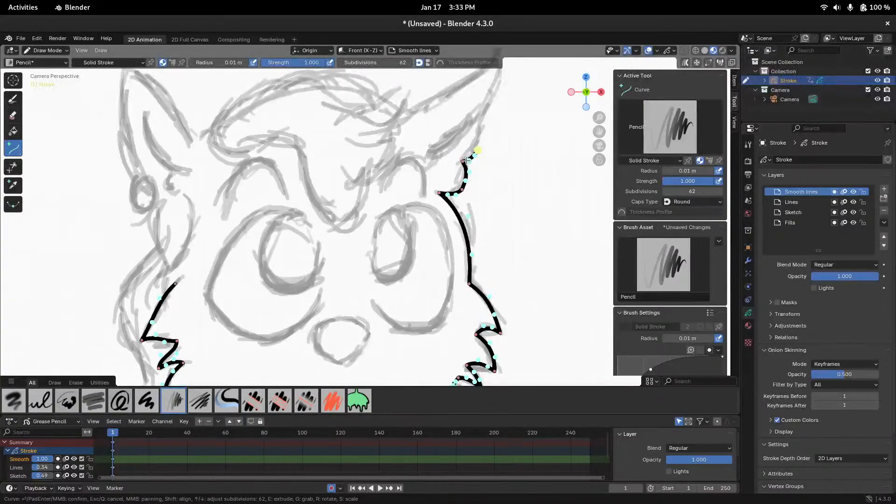
drag(476, 147, 487, 100)
shift+middle_drag(487, 99, 474, 129)
key(e)
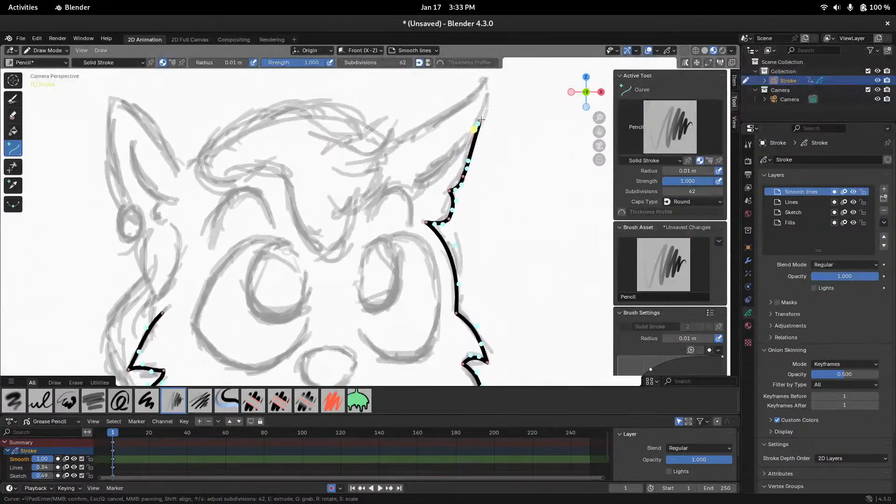
key(Escape)
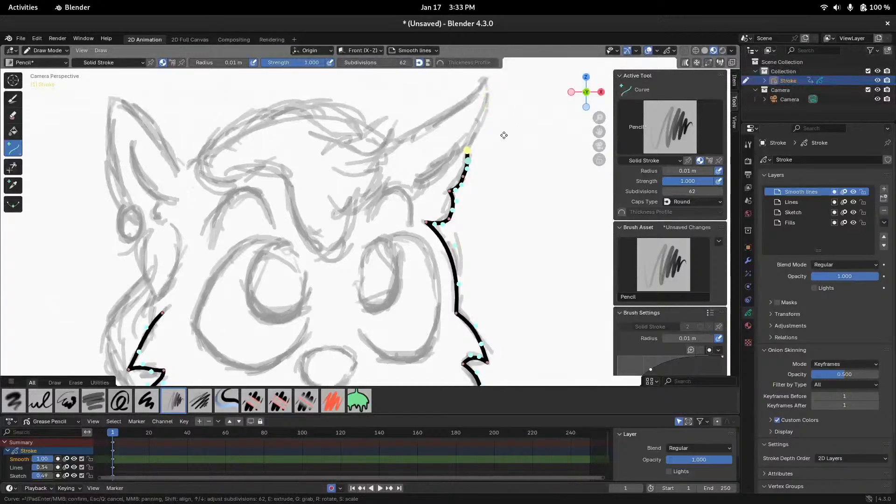
Extend the curve to the right ear's tip and down its inner edge to the hair, then confirm the stroke
key(e)
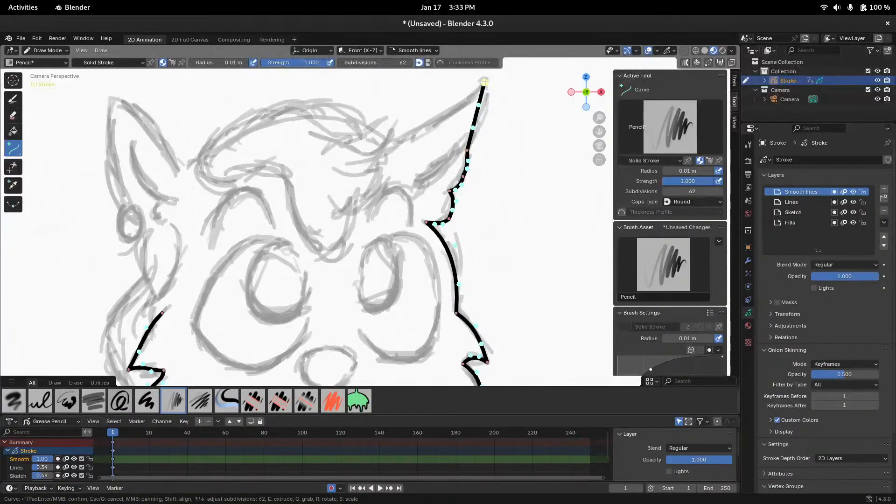
click(487, 81)
drag(474, 128, 479, 137)
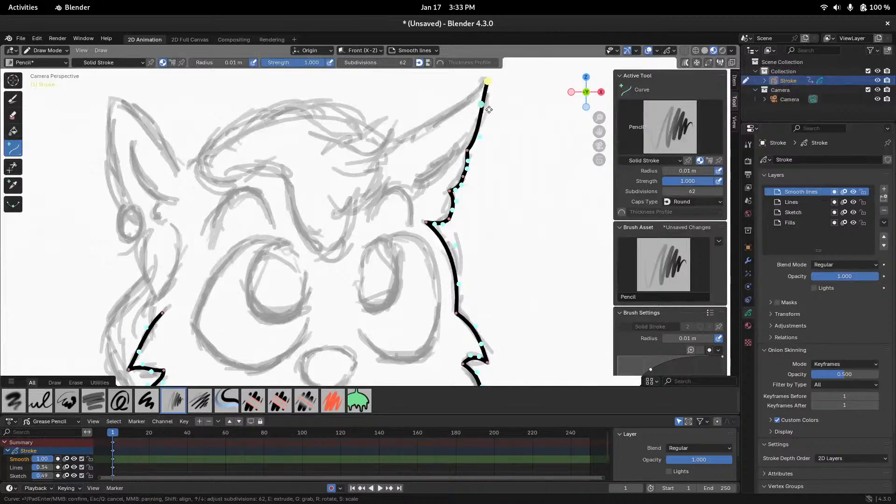
drag(482, 105, 490, 112)
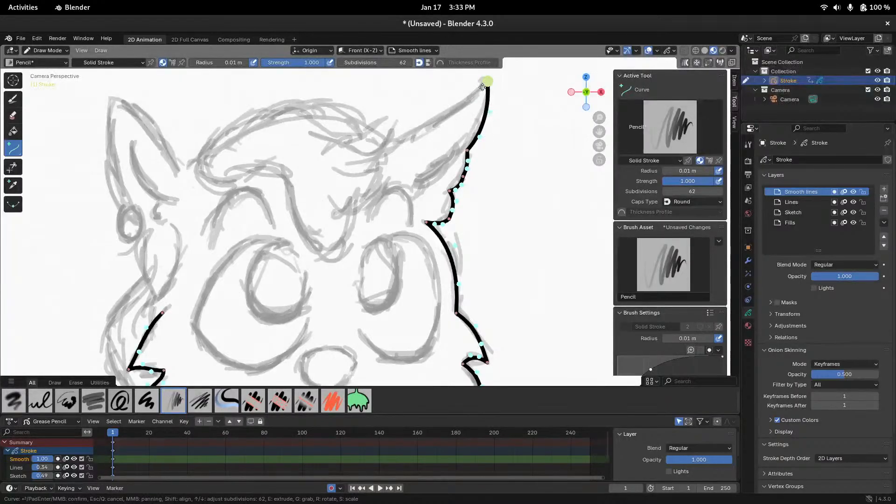
key(e)
click(396, 142)
drag(427, 126, 428, 130)
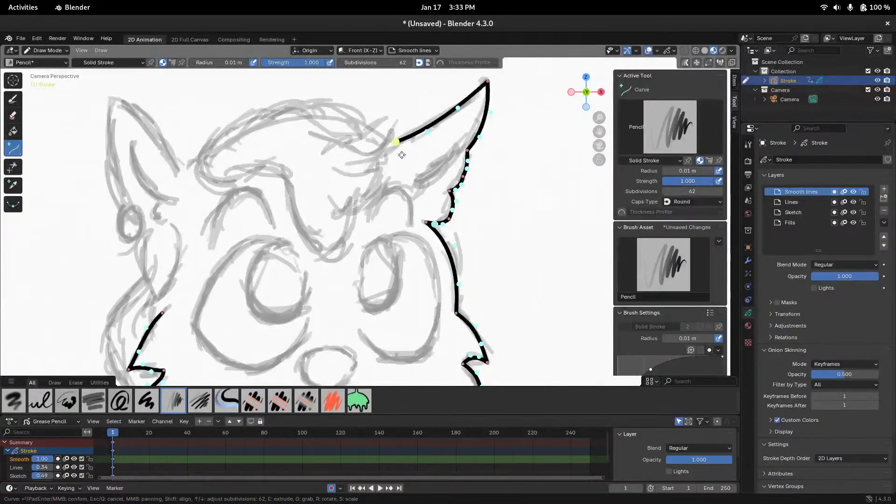
key(Return)
Hide the Lines and Sketch layers to inspect the smooth outline on its own, then show both layers again
shift+scroll(392, 179, down, 5)
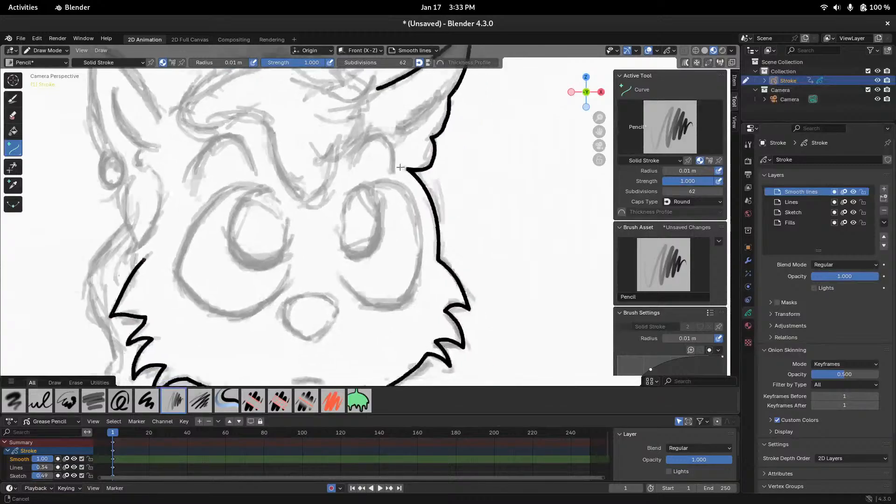
scroll(396, 189, down, 2)
scroll(396, 189, up, 2)
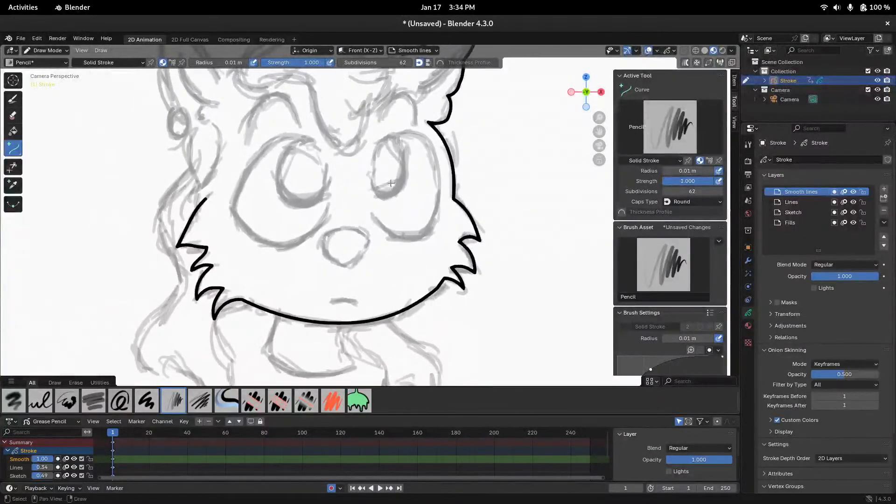
click(853, 191)
click(853, 192)
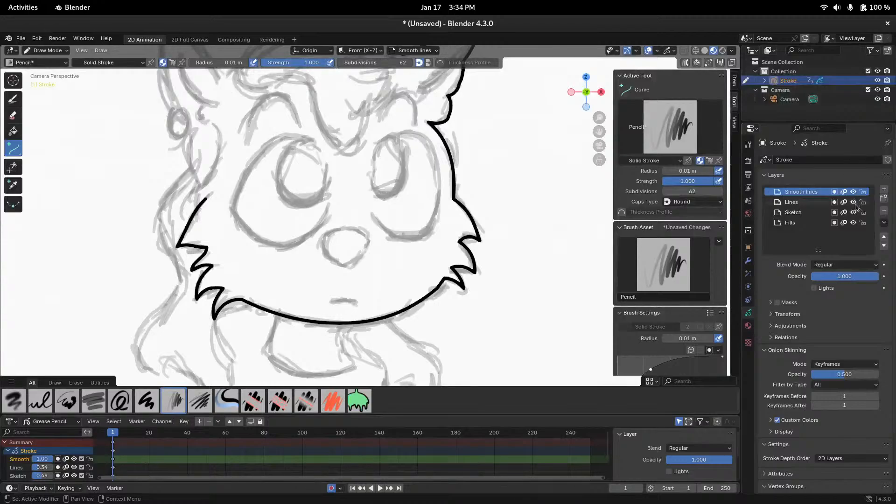
drag(854, 202, 852, 213)
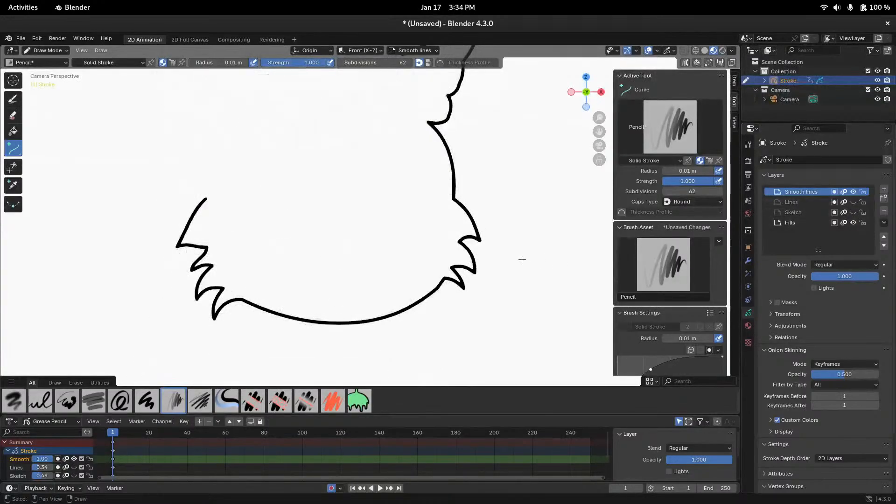
ctrl+middle_drag(510, 216, 505, 272)
shift+middle_drag(505, 272, 502, 308)
ctrl+middle_drag(527, 257, 523, 220)
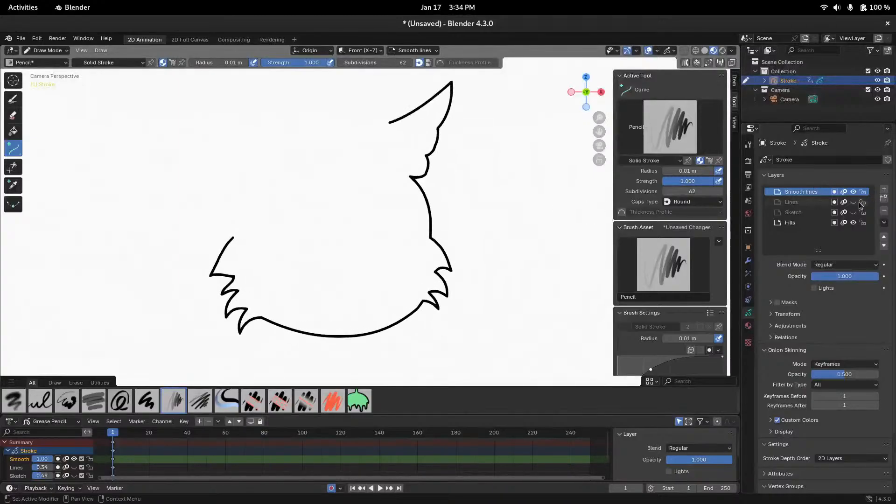
drag(853, 202, 854, 213)
mouse_move(450, 222)
shift+middle_down()
mouse_move(461, 189)
mouse_move(428, 222)
mouse_move(478, 214)
mouse_move(464, 228)
mouse_move(501, 197)
shift+middle_up()
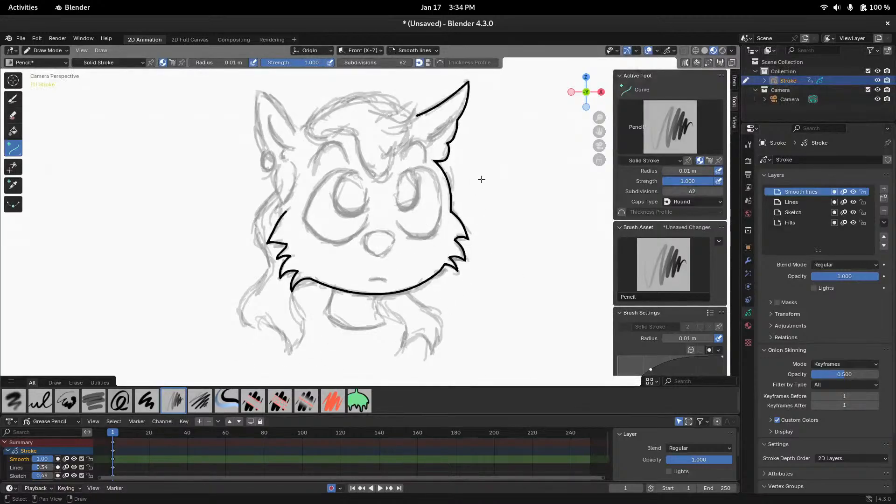
shift+middle_drag(476, 174, 462, 188)
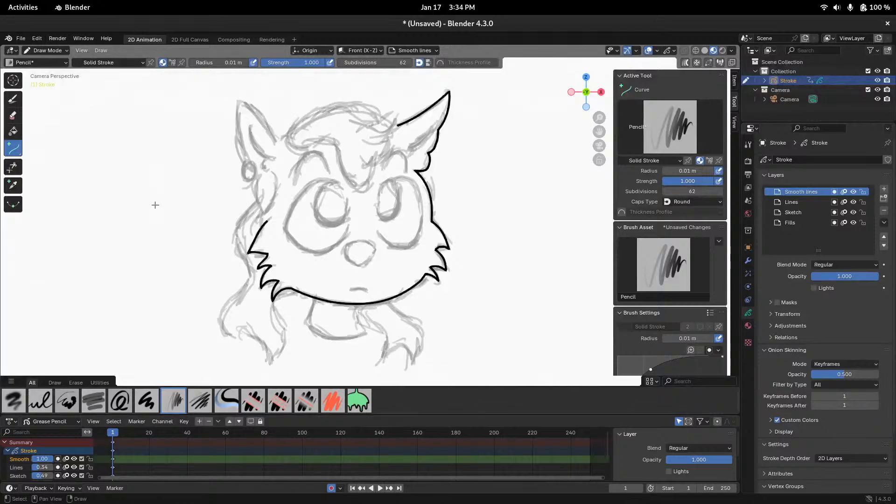
Switch to Object Mode and draw a freehand annotation stroke with the Annotate tool in the empty area right of the head
key(ctrl+Tab)
click(99, 206)
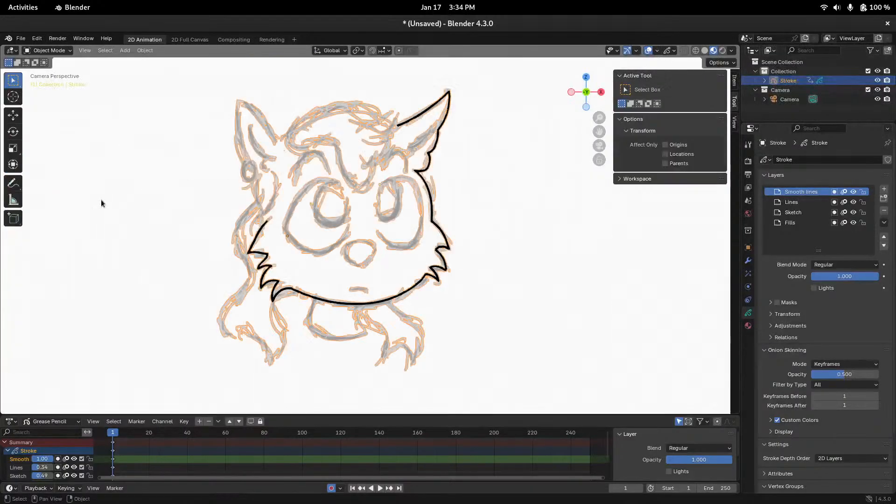
click(14, 184)
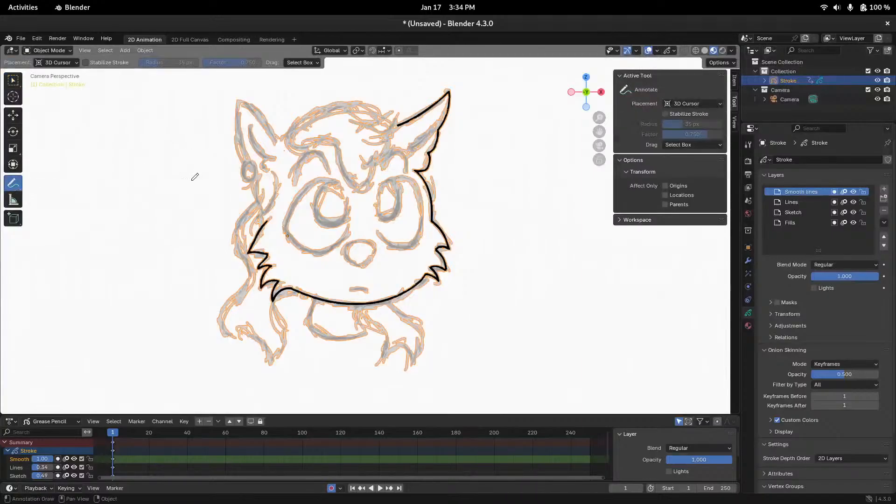
mouse_move(494, 195)
mouse_down()
mouse_move(526, 178)
mouse_move(511, 206)
mouse_up()
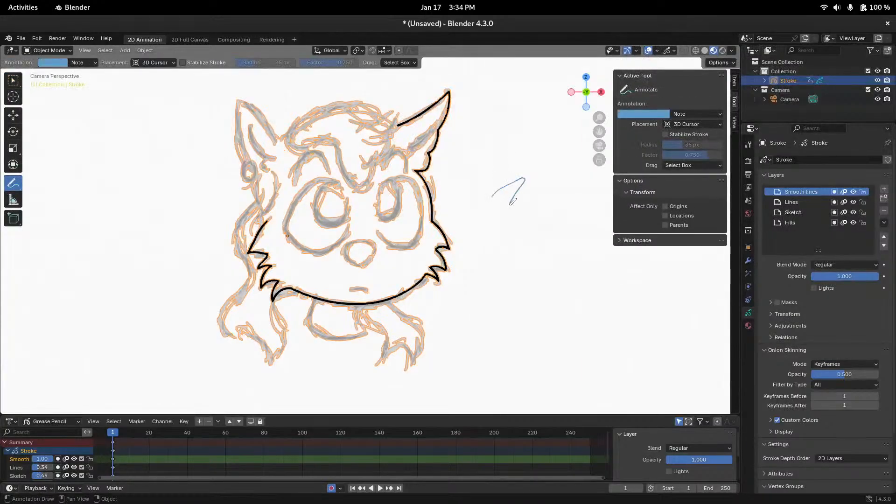
Undo the annotation stroke in the empty area beside the head
shift+middle_drag(446, 190, 360, 222)
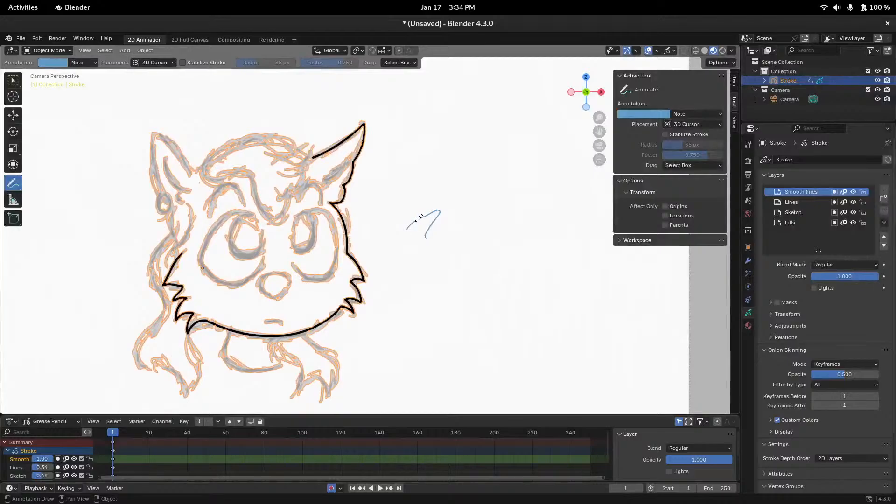
key(ctrl+z)
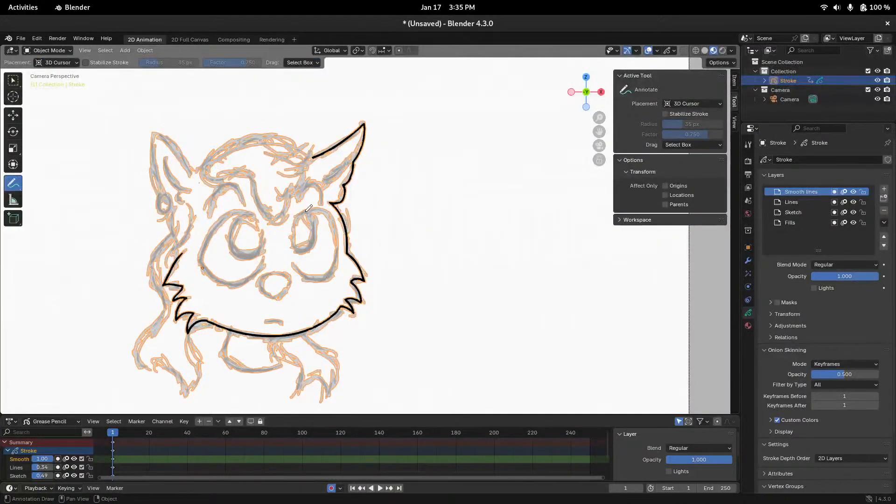
Draw upward annotation arrows from both of the character's eyes to the eyebrows
drag(309, 214, 312, 193)
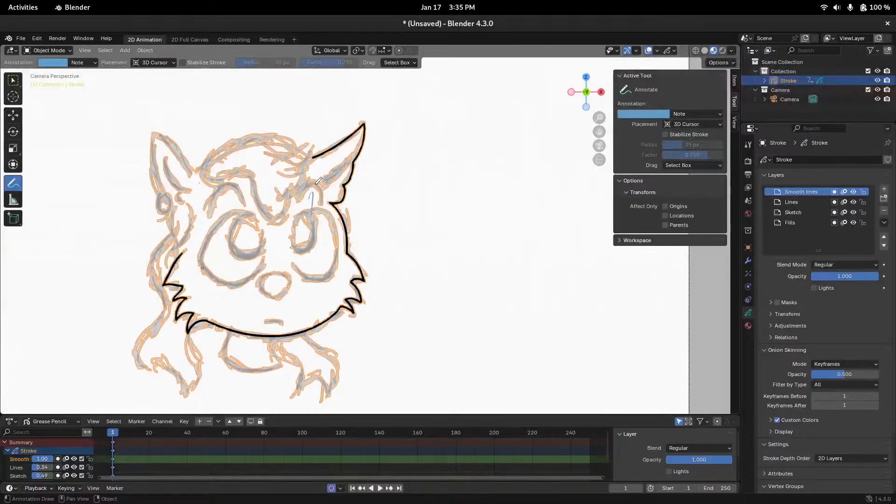
drag(235, 216, 227, 195)
key(ctrl+Tab)
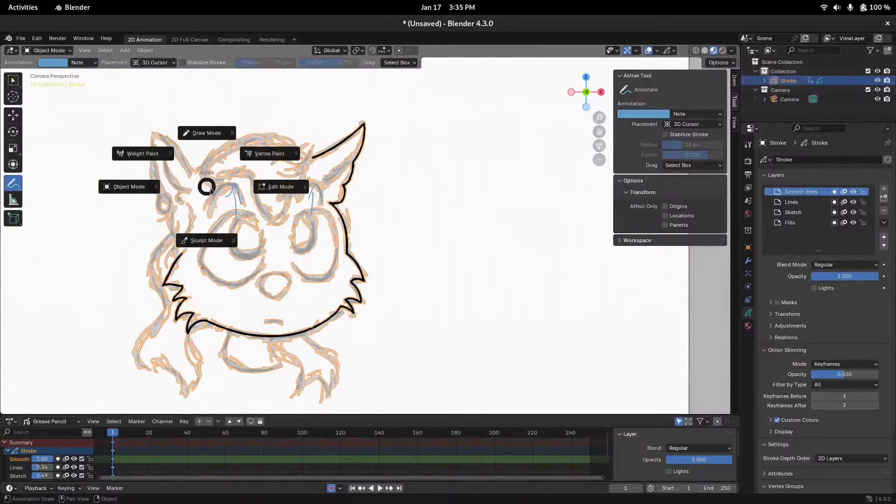
click(177, 188)
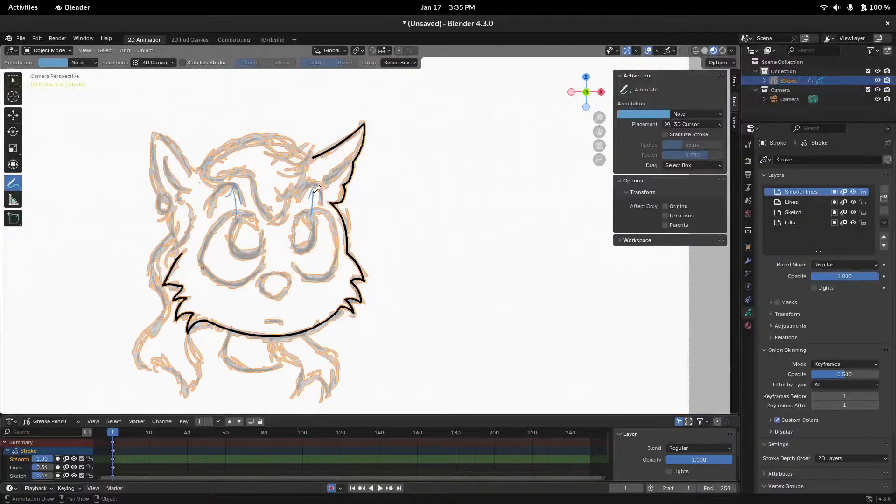
Undo the annotation arrows above the character's eyes
key(ctrl+z)
key(ctrl+z)
key(ctrl+z)
key(ctrl+z)
key(ctrl+z)
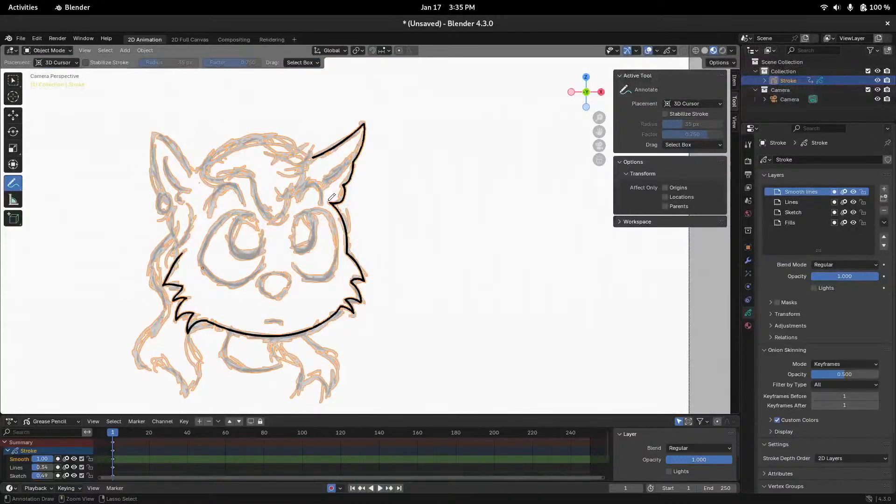
Switch the Stroke object from Object Mode to Draw Mode
key(ctrl+Tab)
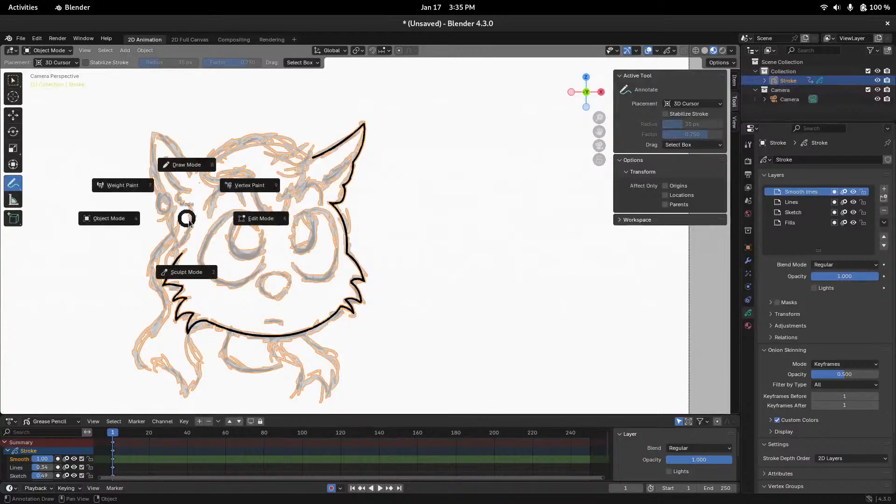
click(189, 161)
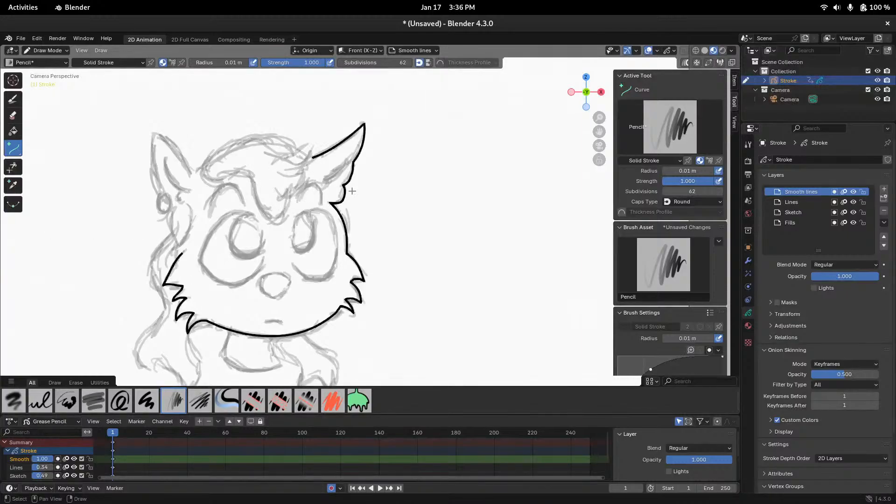
key(ctrl+Tab)
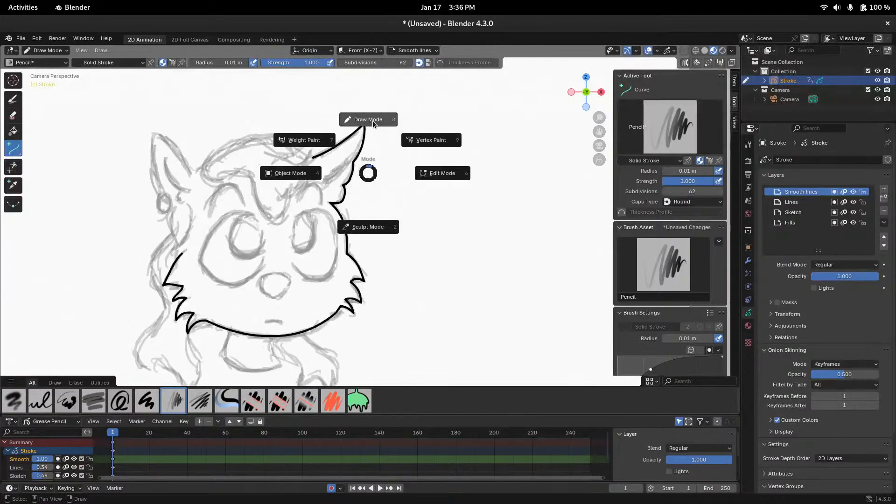
click(374, 122)
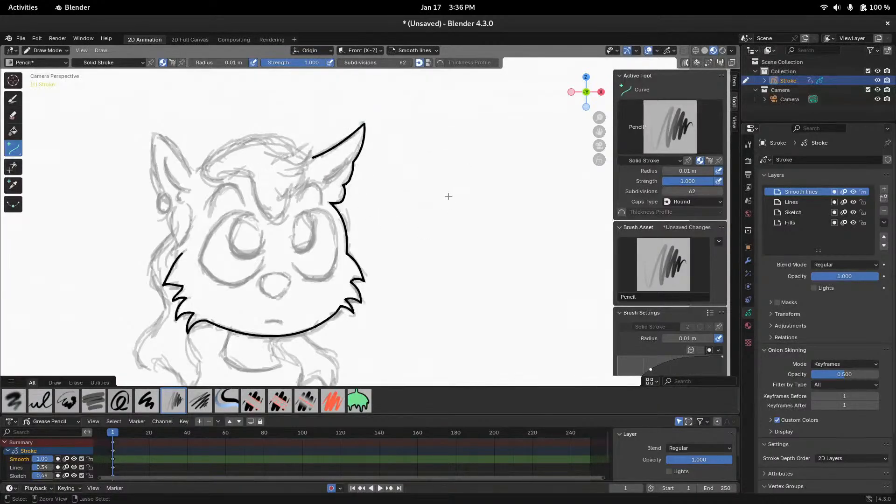
Inspect the flat drawing from the front, through the camera and from the right side
mouse_move(405, 226)
shift+middle_down()
mouse_move(426, 182)
mouse_move(476, 171)
mouse_move(462, 180)
mouse_move(361, 177)
mouse_move(456, 220)
mouse_move(444, 190)
mouse_move(431, 191)
shift+middle_up()
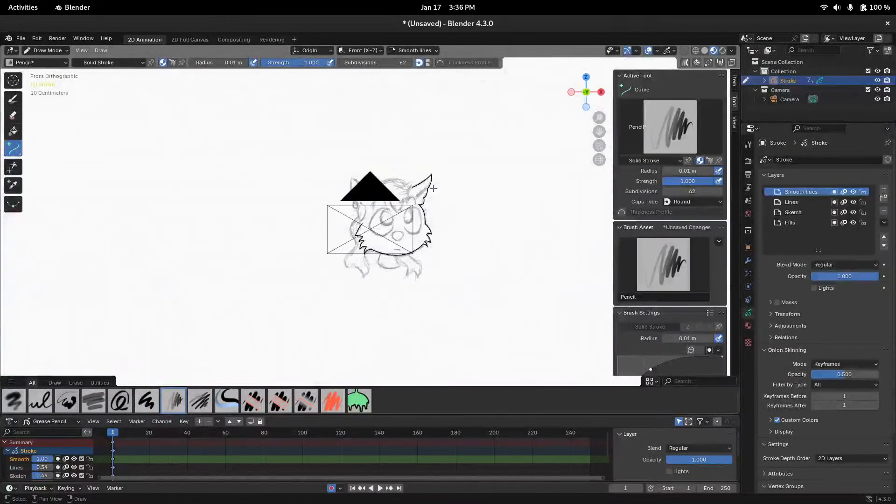
key(KP_0)
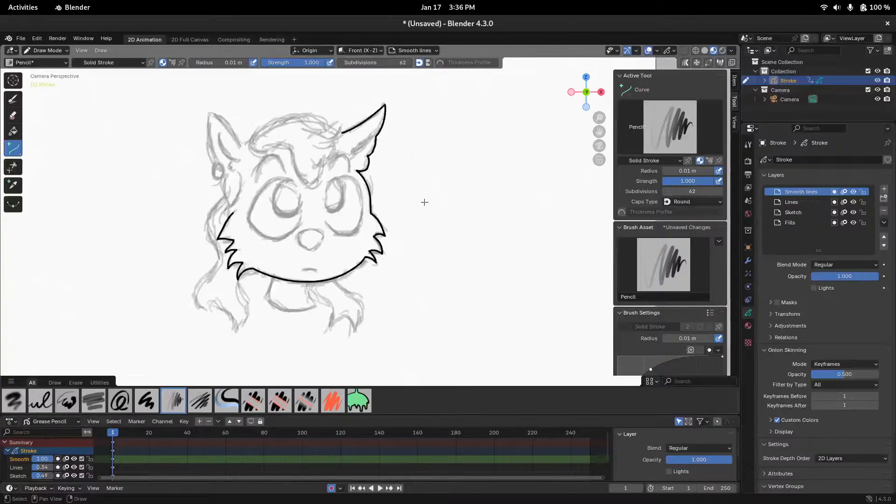
mouse_move(418, 205)
ctrl+middle_down()
mouse_move(416, 214)
mouse_move(451, 171)
mouse_move(460, 173)
mouse_move(414, 226)
mouse_move(460, 194)
mouse_move(442, 195)
ctrl+middle_up()
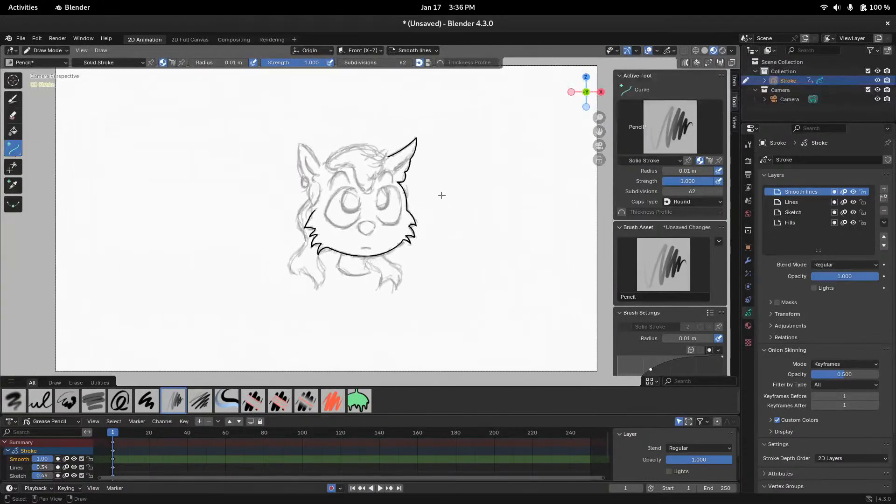
key(KP_3)
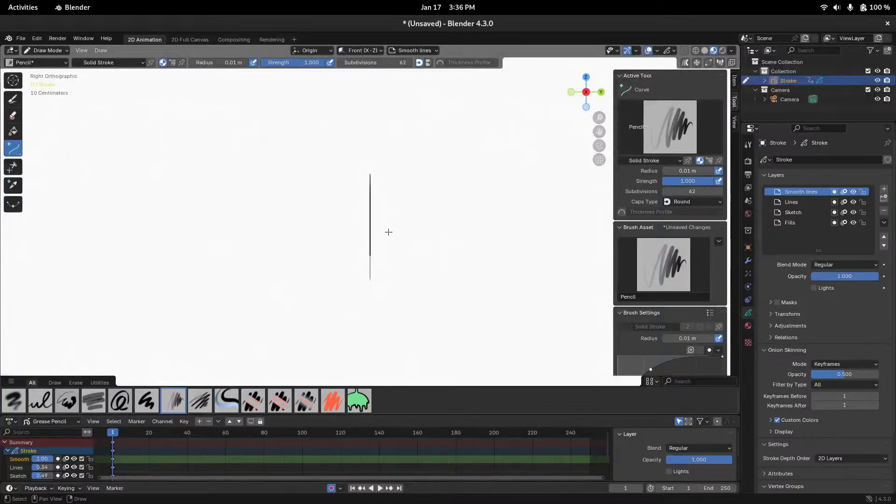
key(F4)
mouse_move(388, 232)
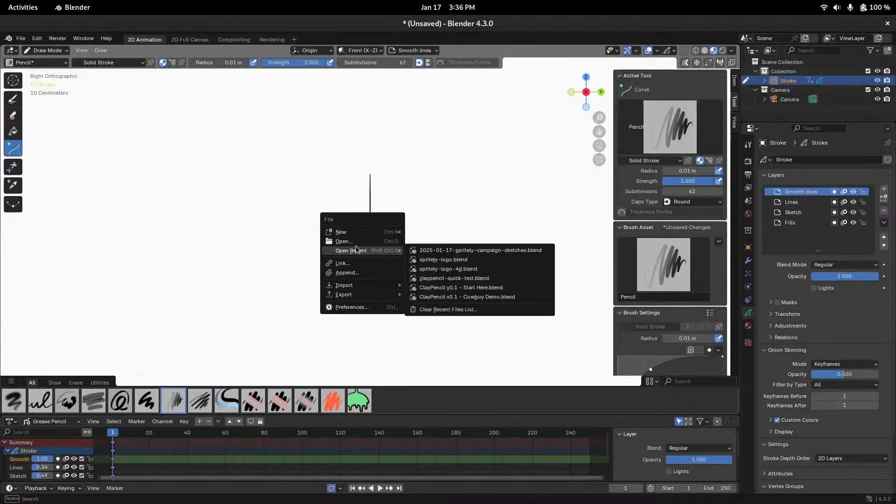
Switch to Object Mode and add a Monkey mesh at the drawing's position
key(ctrl+Tab)
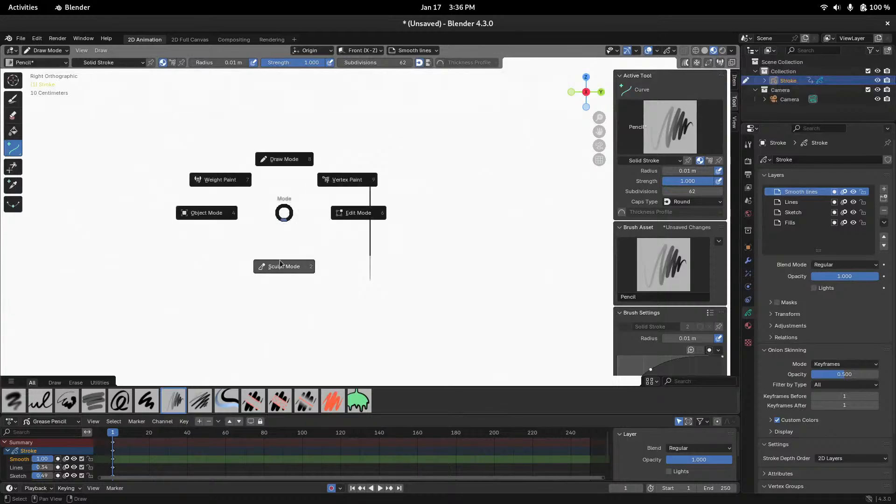
click(208, 210)
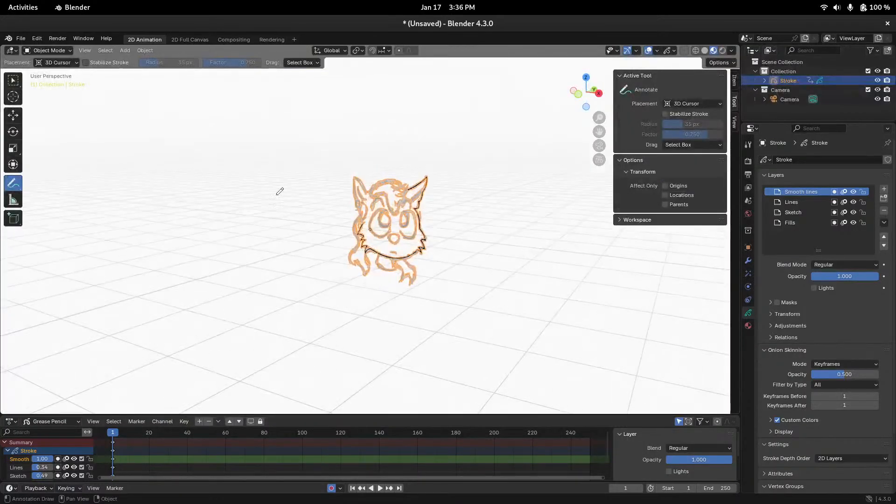
click(124, 50)
mouse_move(150, 63)
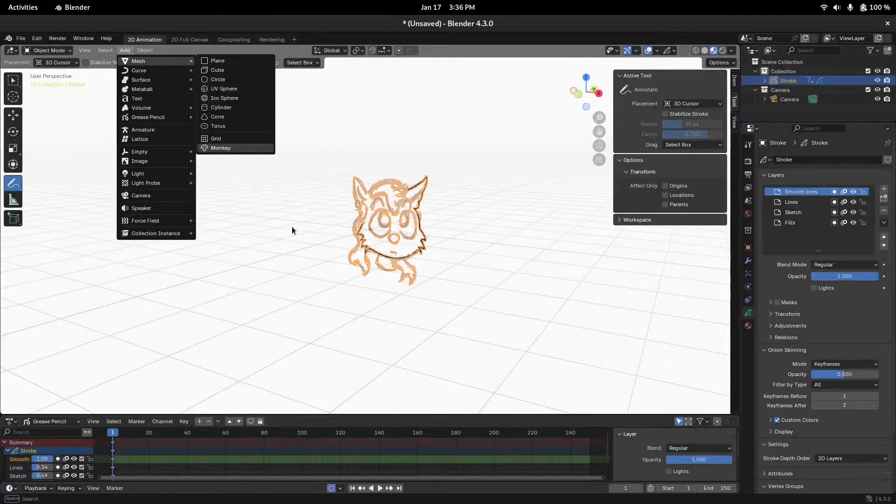
click(221, 148)
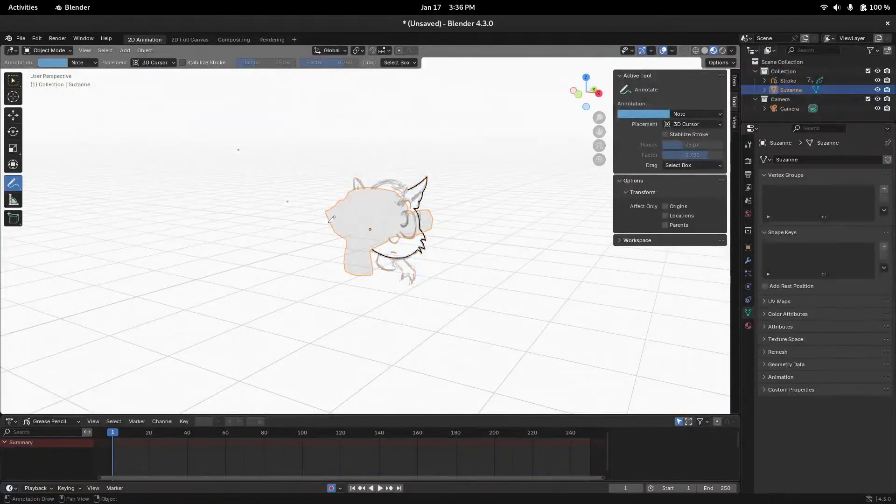
Move the monkey mesh along the X axis until it sits beside the drawn head, clear of its left ear
middle_drag(332, 219, 303, 229)
key(g)
key(x)
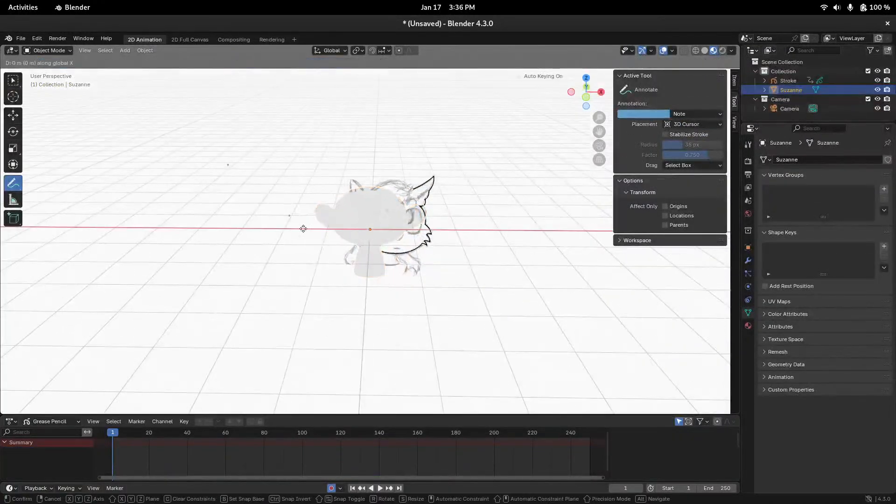
click(307, 227)
Set the viewport shading to Wireframe and compare the monkey mesh with the flat drawing from several angles
key(z)
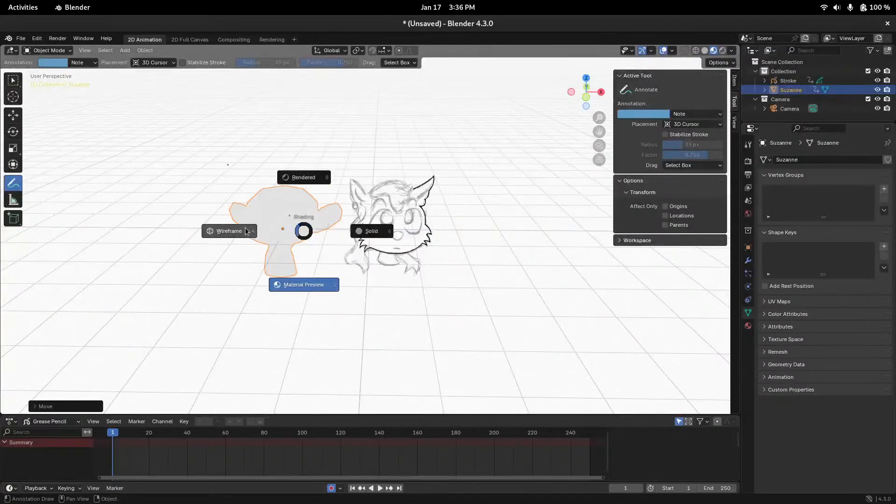
click(231, 231)
mouse_move(232, 231)
middle_down()
mouse_move(346, 190)
mouse_move(331, 276)
mouse_move(285, 219)
mouse_move(311, 209)
mouse_move(307, 245)
mouse_move(318, 275)
mouse_move(327, 261)
mouse_move(336, 280)
mouse_move(161, 115)
middle_up()
scroll(312, 209, up, 4)
middle_drag(319, 196, 320, 157)
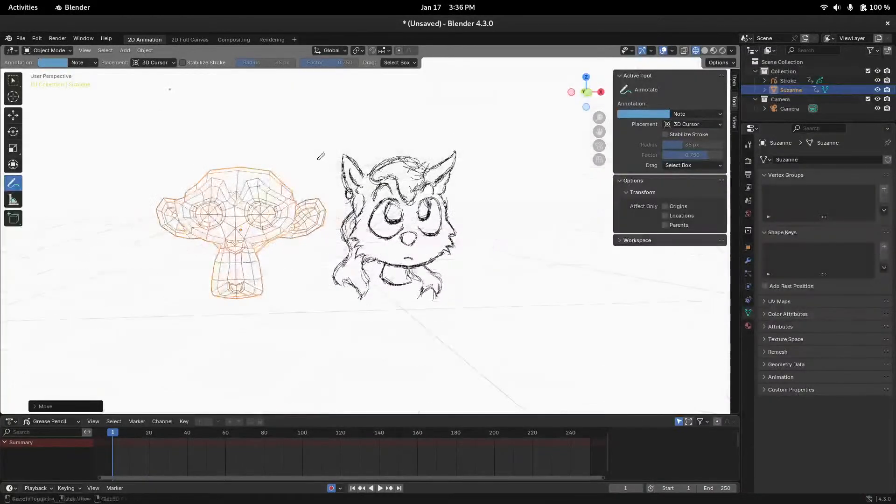
mouse_move(170, 89)
middle_down()
mouse_move(224, 132)
mouse_move(172, 114)
middle_up()
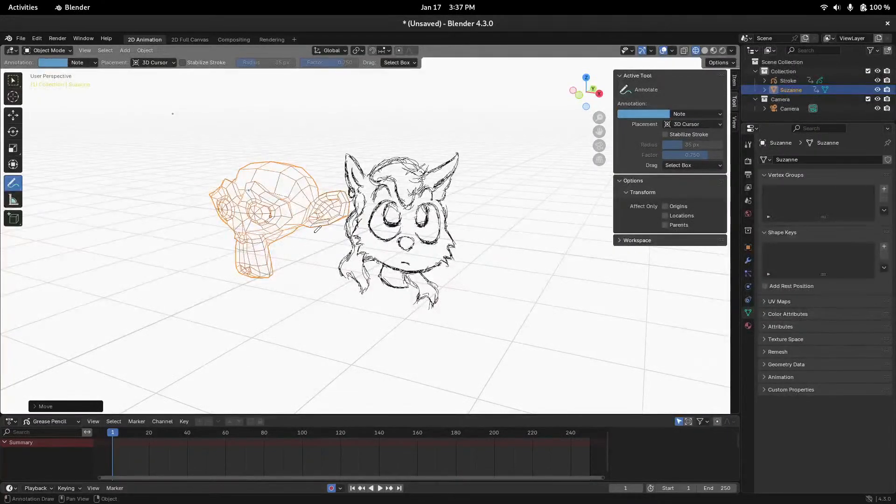
middle_drag(317, 229, 361, 193)
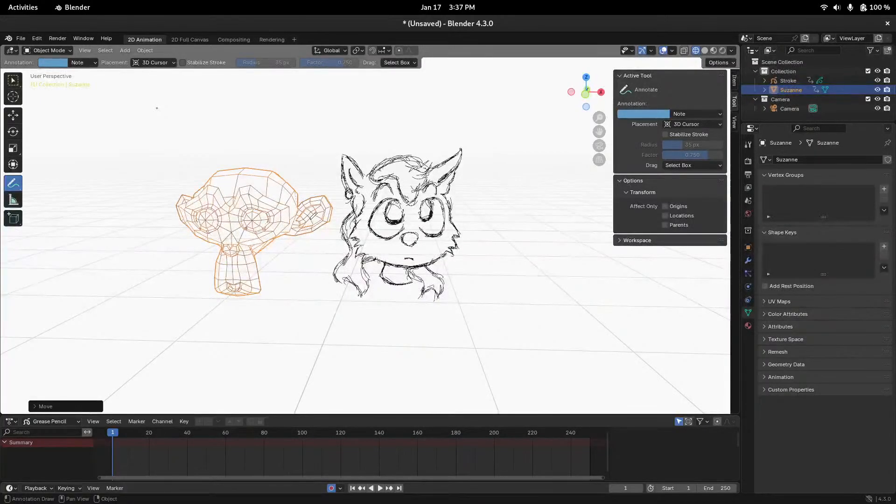
Delete the monkey mesh from the scene
key(ctrl+Tab)
click(249, 217)
key(x)
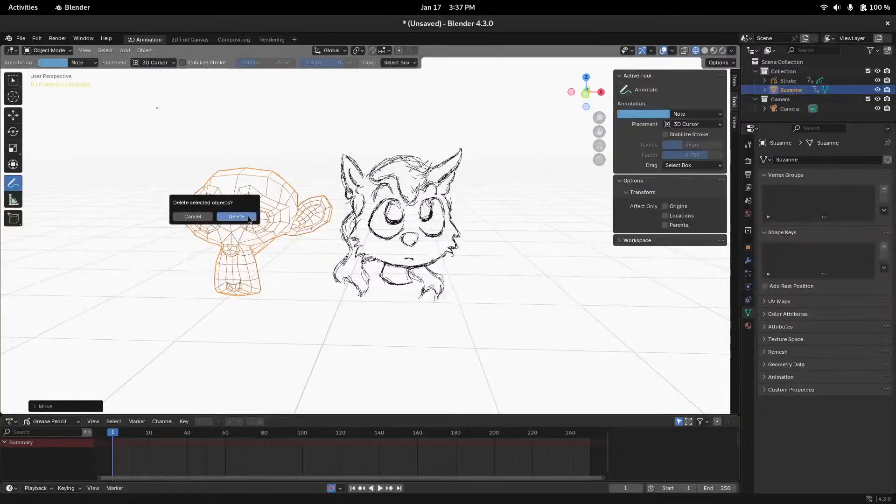
click(237, 217)
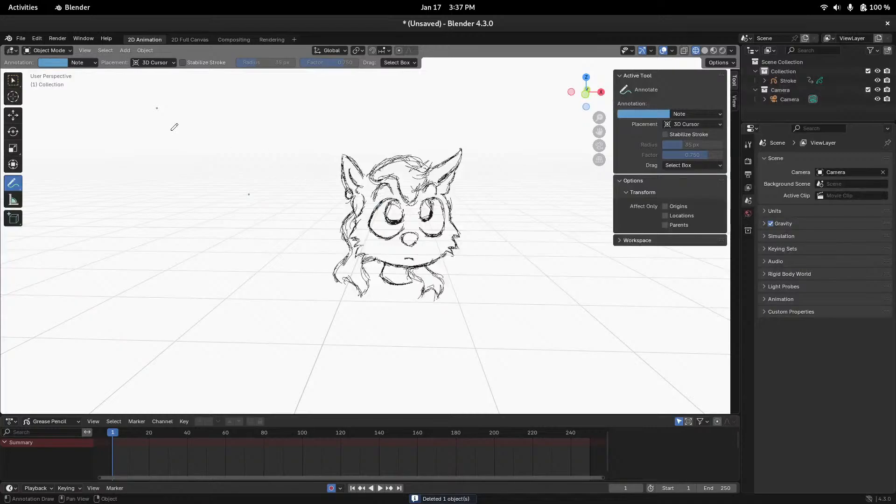
Select the Stroke object, switch it to Draw Mode and view the drawing through the camera
click(778, 82)
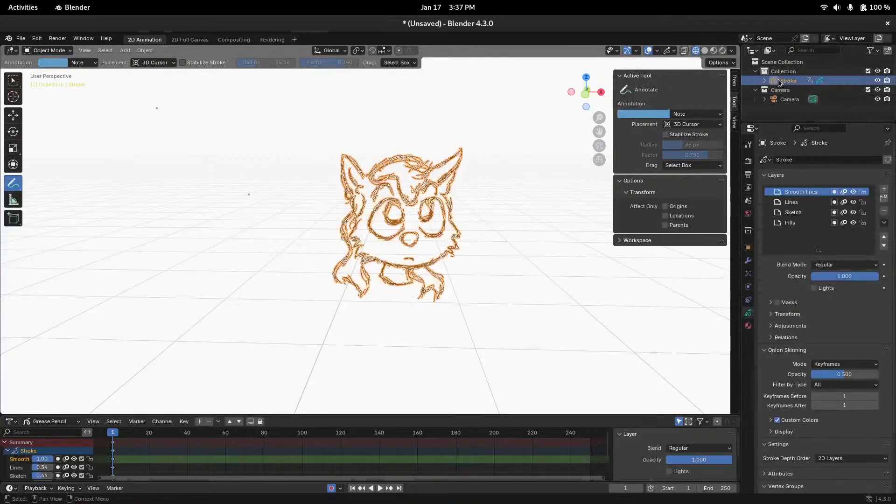
key(ctrl+Tab)
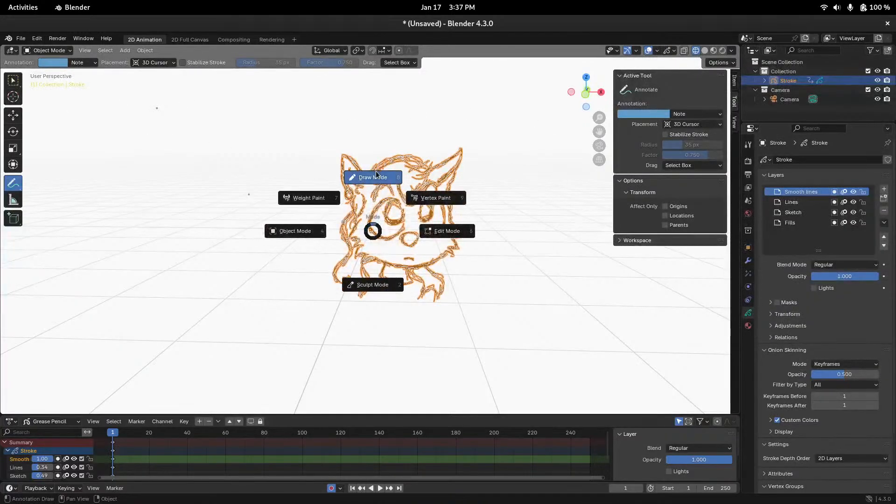
click(369, 177)
key(KP_1)
scroll(338, 215, up, 4)
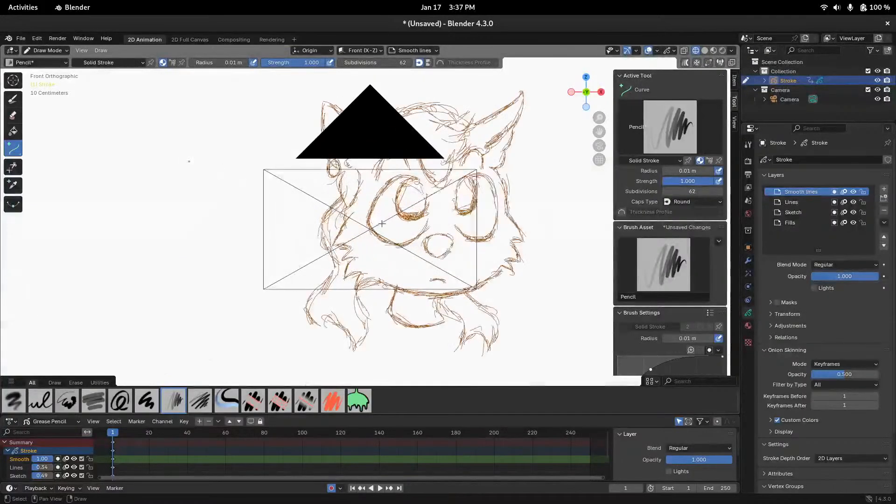
key(KP_0)
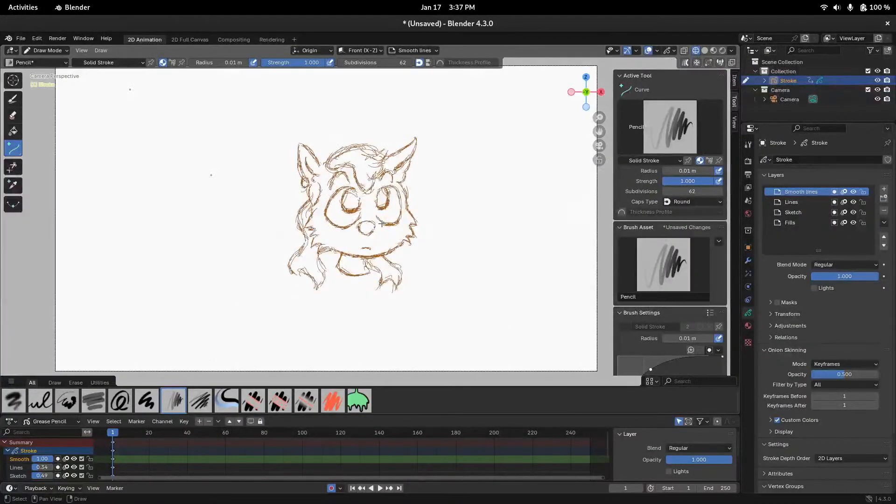
Switch the Stroke object to Sculpt Mode, back to Draw Mode and on to Object Mode
key(ctrl+Tab)
click(383, 171)
key(ctrl+Tab)
click(420, 216)
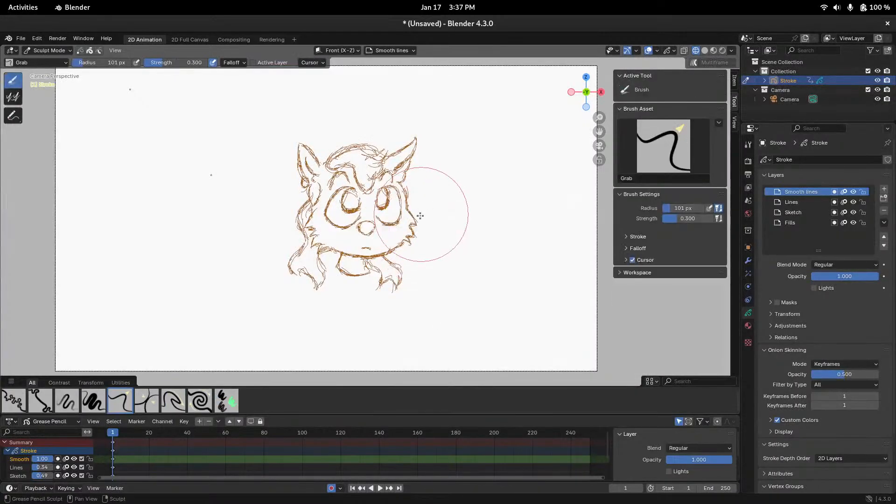
key(ctrl+Tab)
click(421, 164)
key(ctrl+Tab)
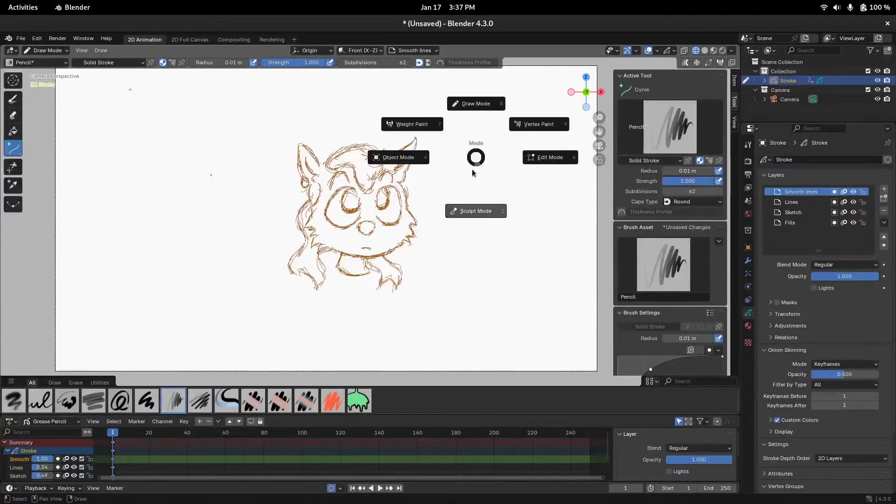
click(420, 158)
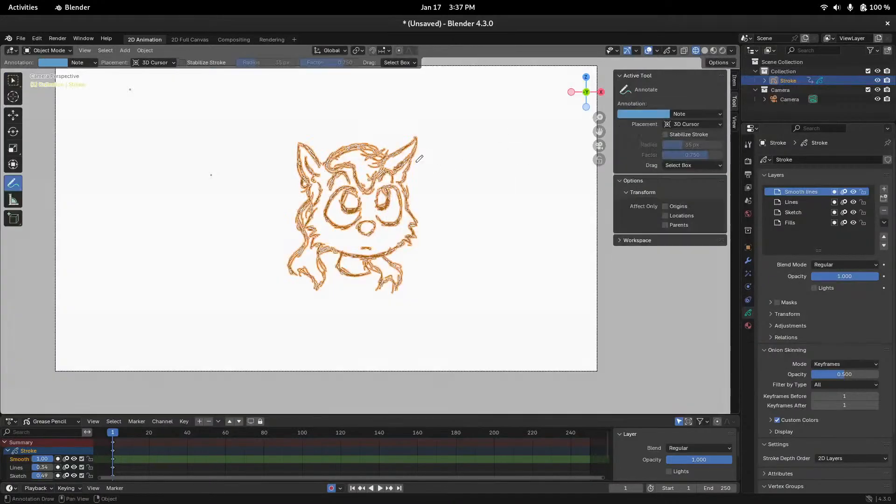
Select the Camera object, reselect the Stroke object and switch it to Draw Mode
click(788, 100)
click(788, 81)
key(ctrl+Tab)
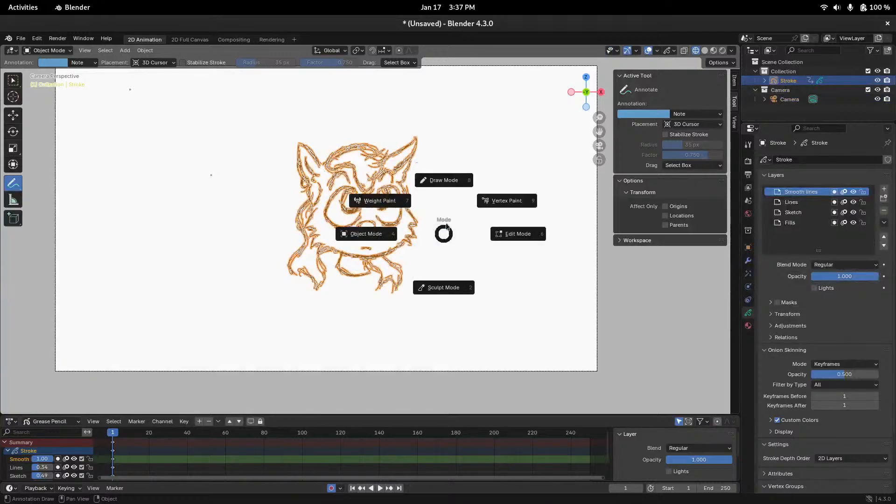
click(452, 191)
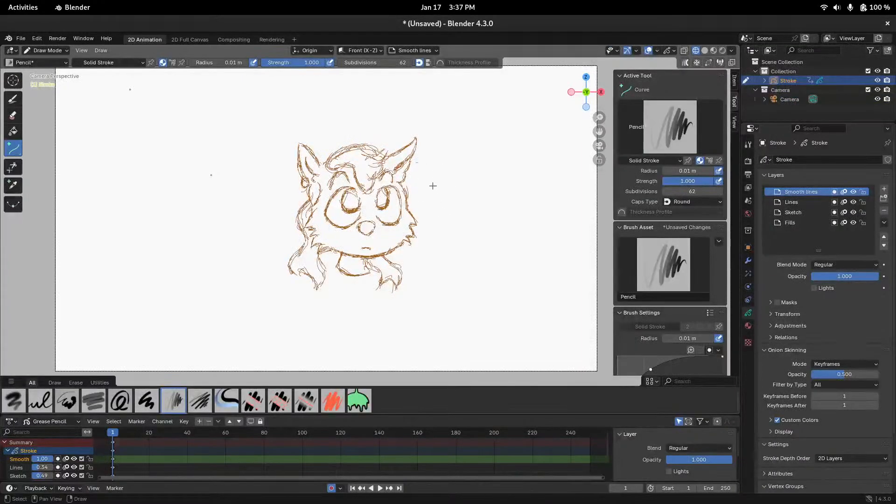
Switch the viewport shading to Rendered and back to Wireframe
key(z)
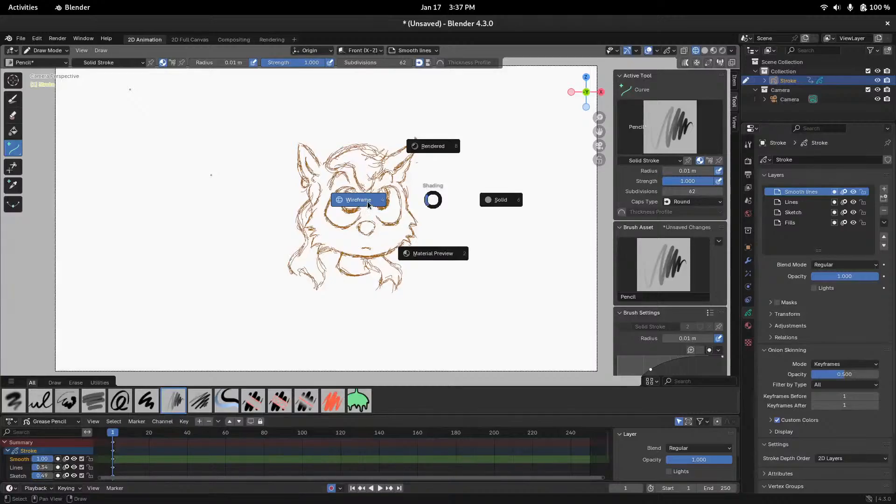
click(357, 122)
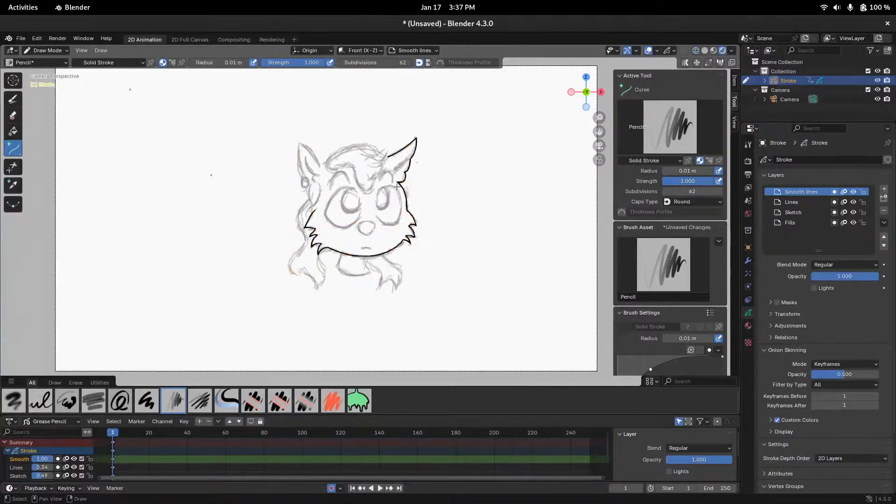
key(z)
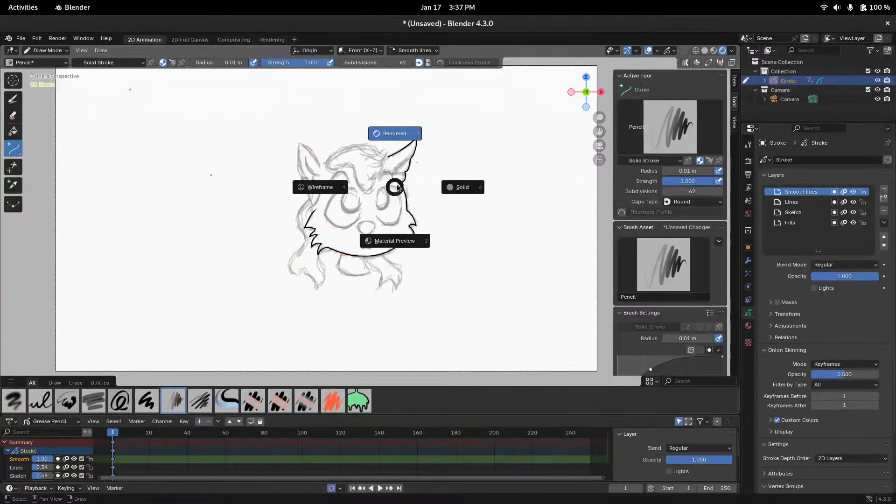
click(433, 132)
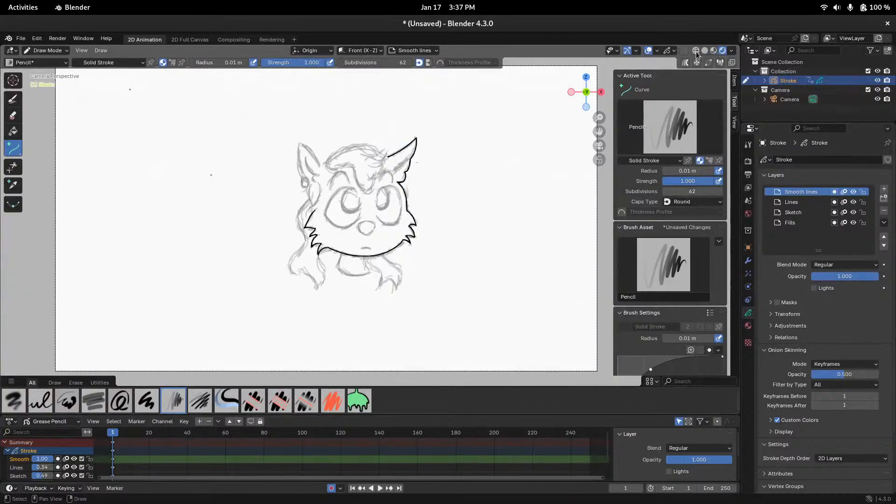
key(z)
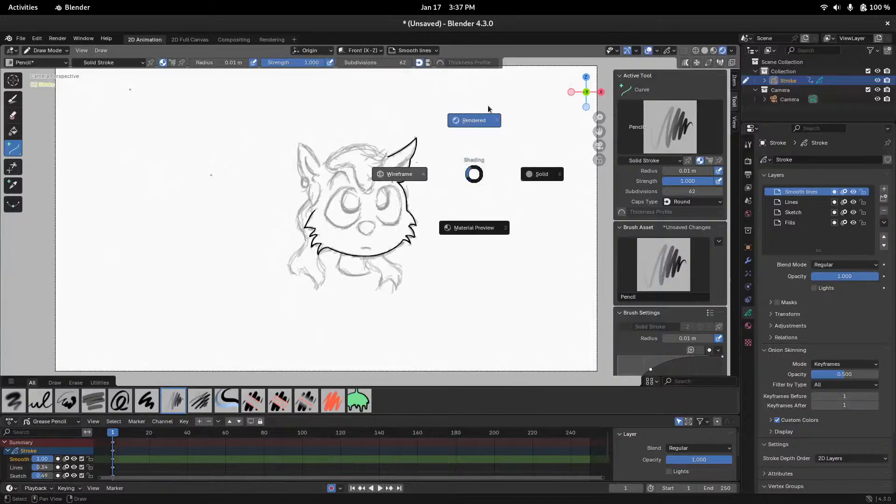
click(419, 176)
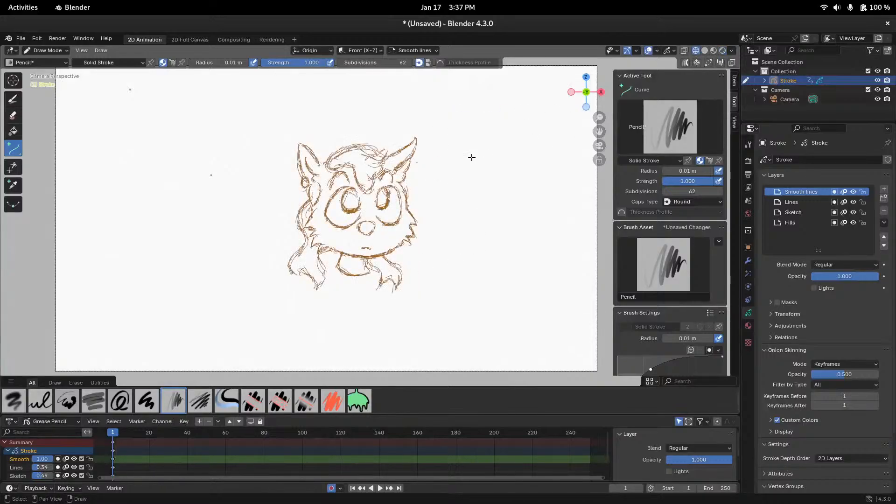
Change the viewport shading to Solid and on to Rendered
key(z)
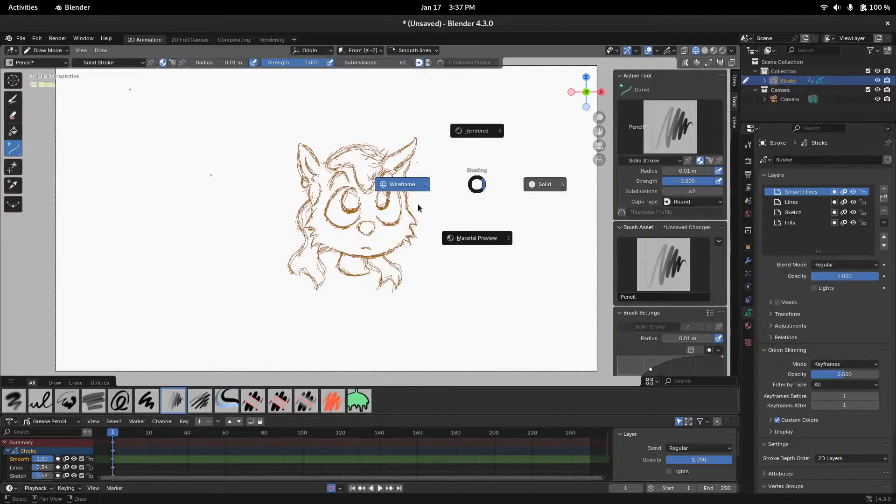
click(537, 186)
key(z)
click(459, 135)
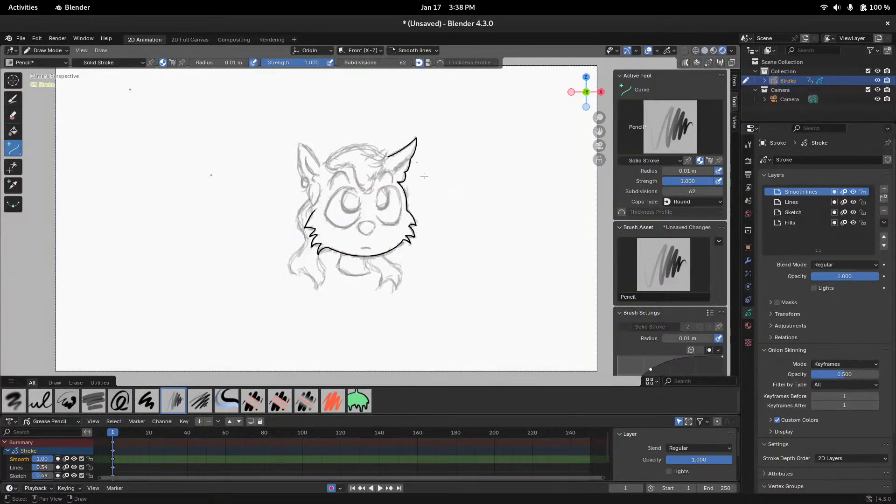
Compare the Wireframe, Solid, Material Preview and Rendered shading modes, leaving the viewport in Material Preview
click(713, 51)
click(697, 49)
click(704, 50)
click(714, 50)
click(723, 51)
click(713, 51)
click(698, 49)
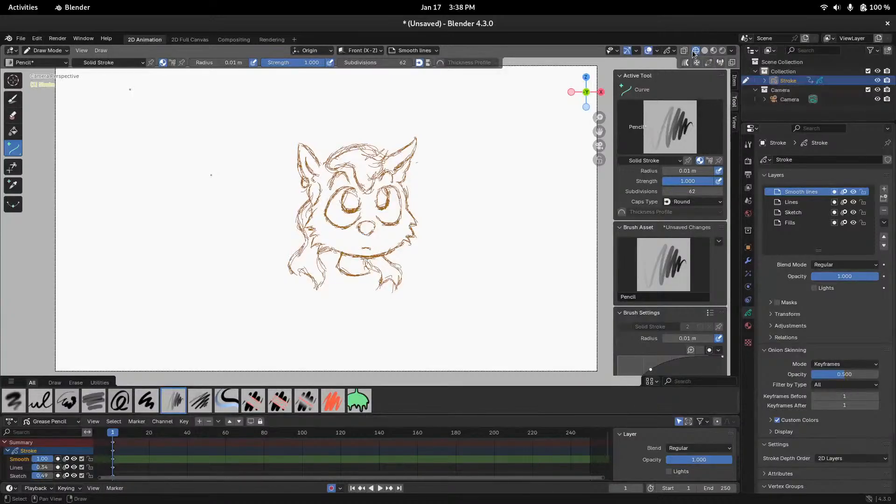
click(723, 50)
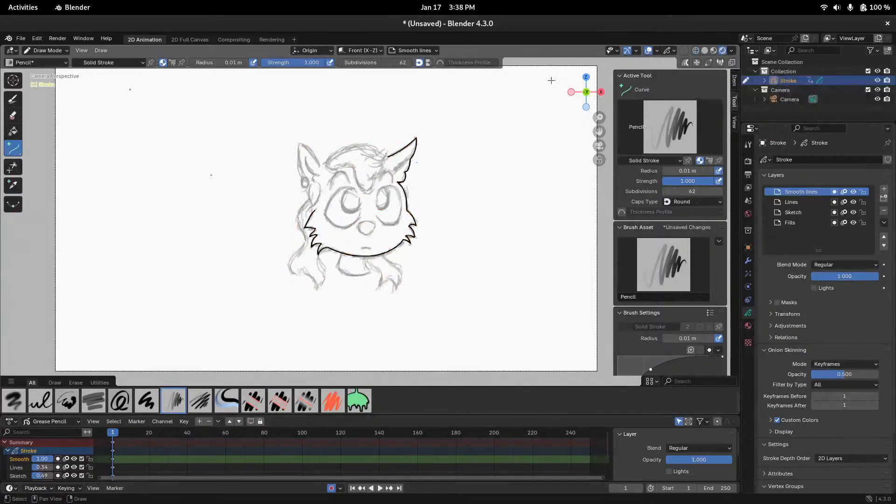
click(713, 52)
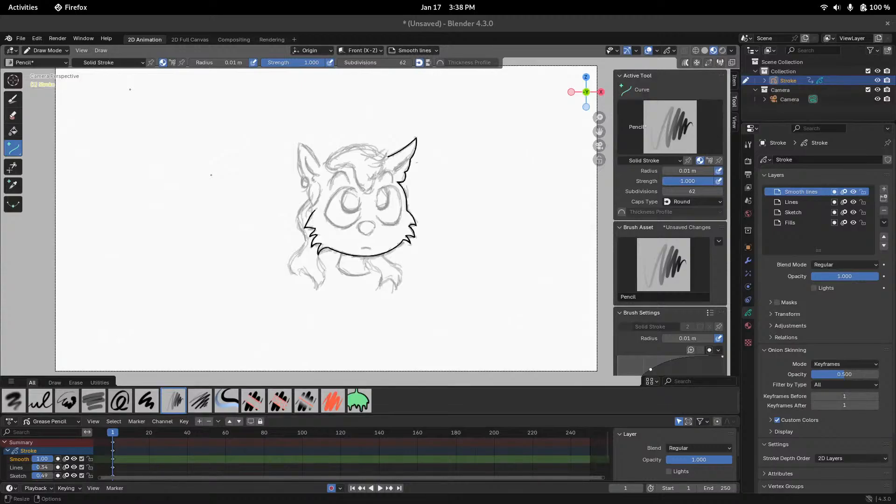
Switch to the Emacs window with the AsciiArt buffer and enlarge its text
click(639, 297)
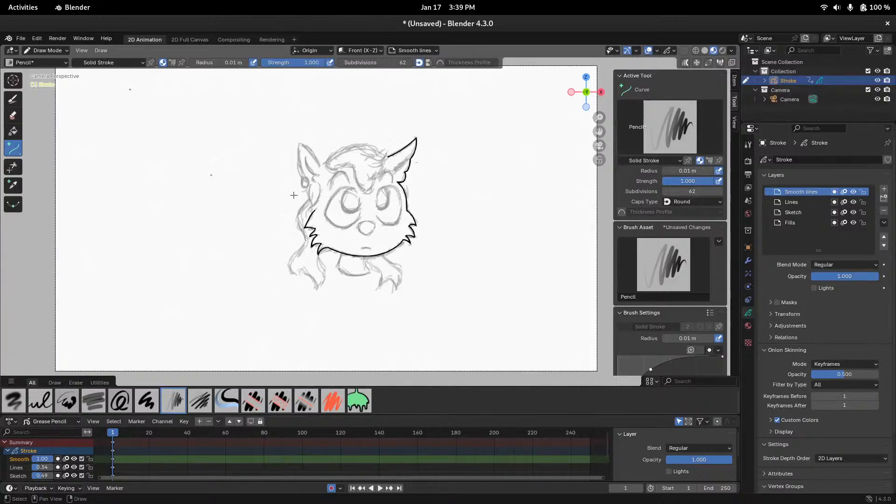
mouse_move(1, 1)
key(super)
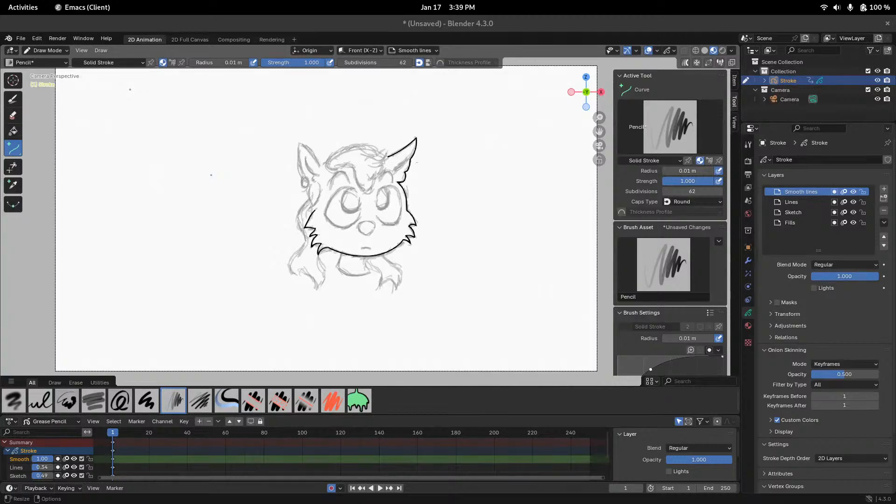
drag(893, 156, 535, 10)
ctrl+scroll(260, 187, up, 4)
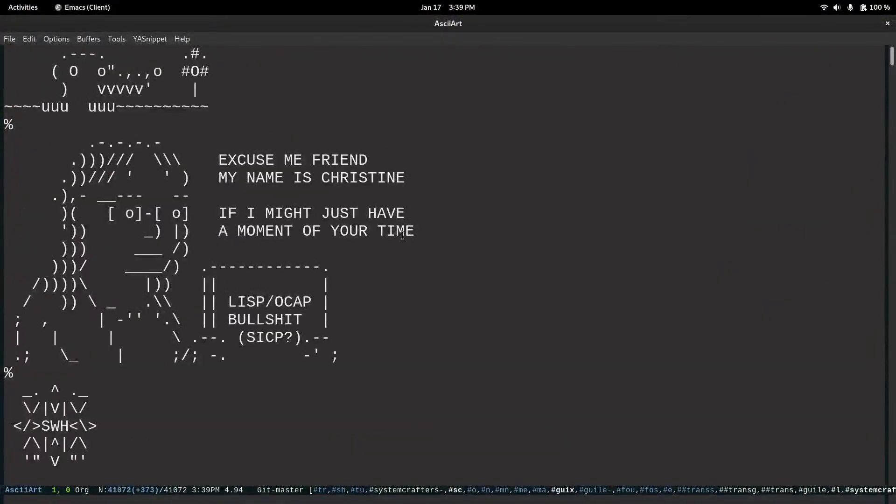
Look through the ASCII drawings from the start of the buffer down to the WEIRD TOGETHER cups
scroll(399, 234, up, 1)
click(99, 191)
click(280, 209)
click(386, 351)
click(261, 113)
click(259, 56)
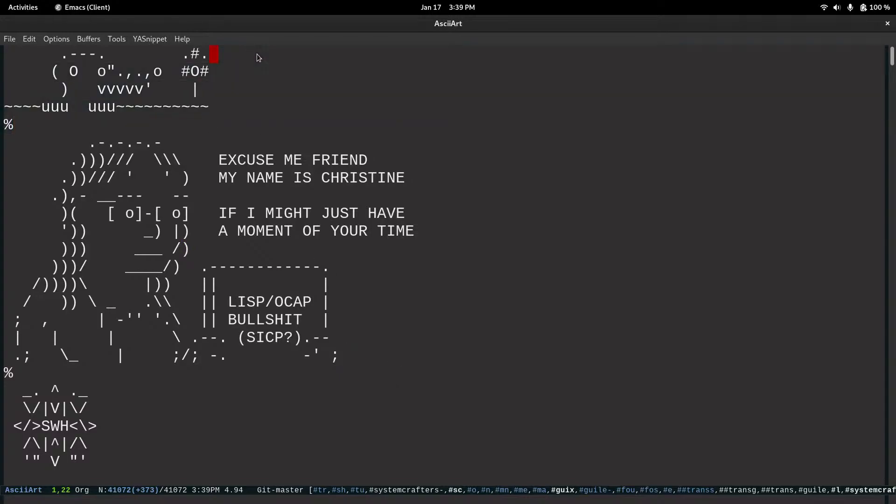
scroll(99, 365, down, 5)
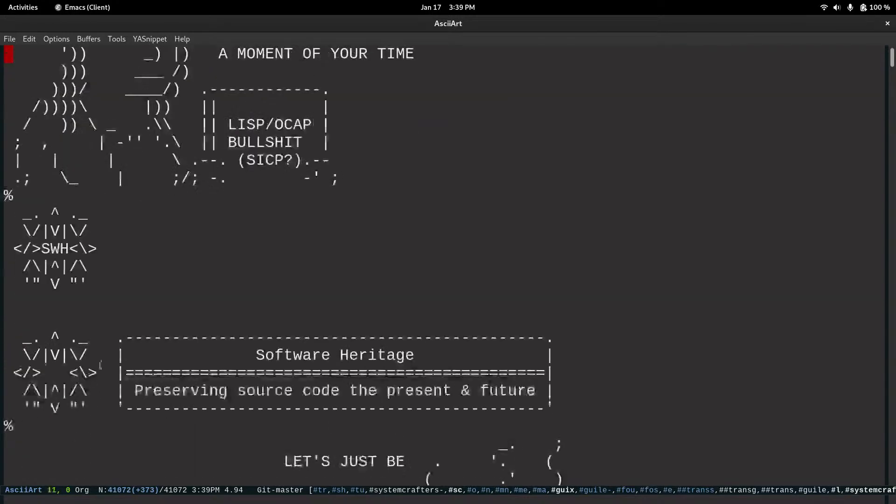
click(114, 285)
scroll(293, 319, down, 5)
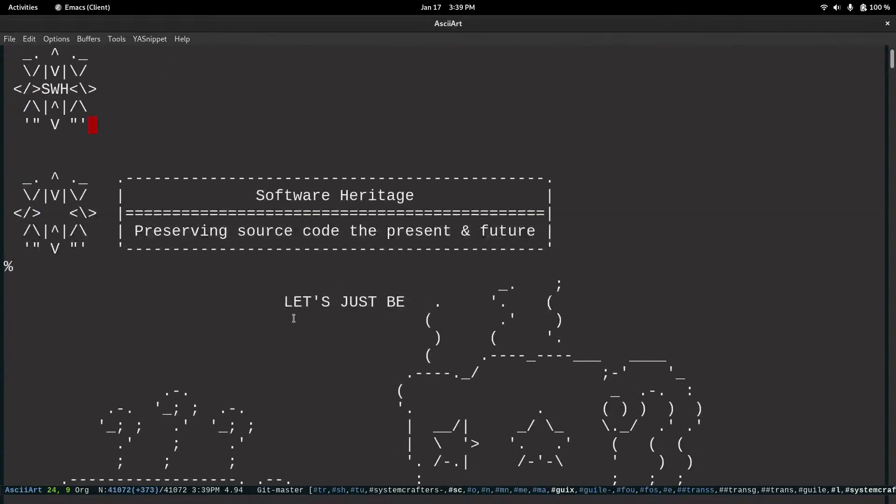
scroll(327, 242, down, 10)
scroll(322, 218, up, 2)
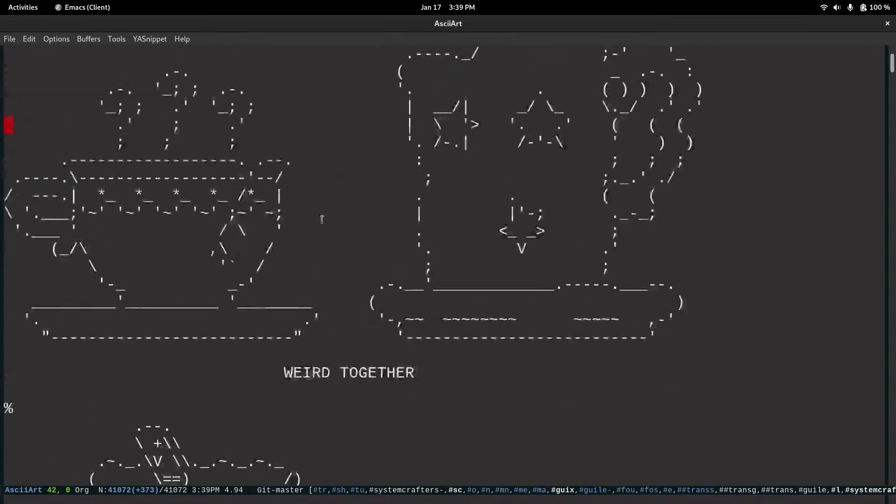
Reduce the text size and highlight the WEIRD TOGETHER cups drawing to examine it
ctrl+scroll(321, 219, down, 3)
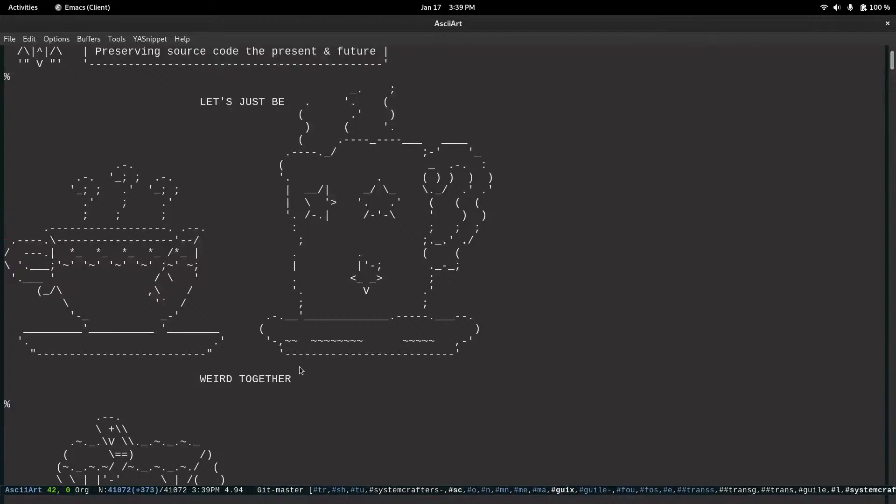
drag(301, 378, 181, 81)
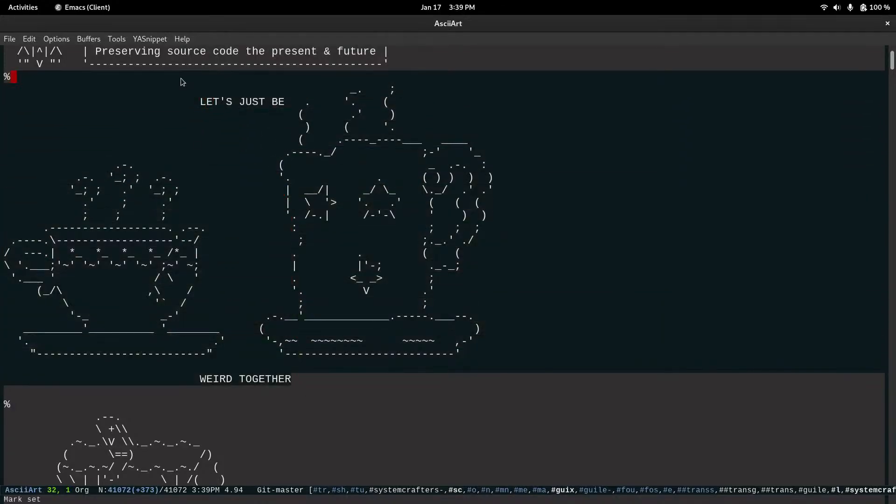
click(181, 78)
scroll(188, 187, down, 2)
scroll(196, 234, up, 3)
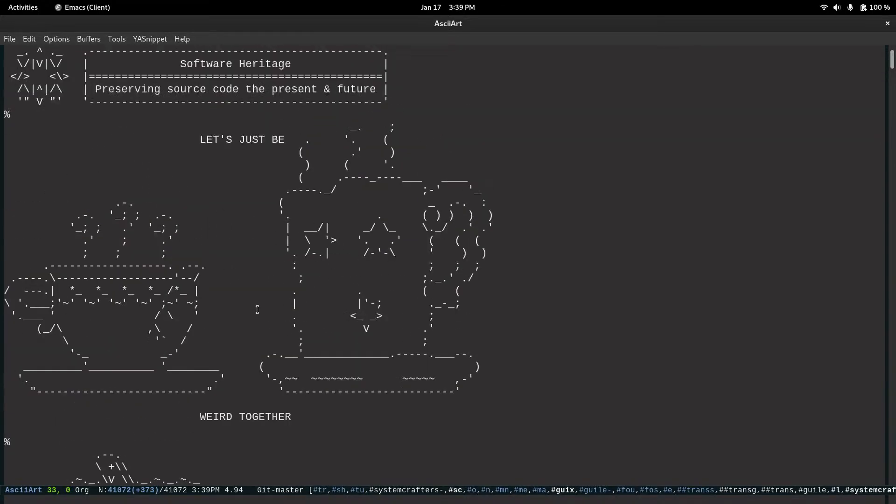
scroll(292, 331, down, 3)
scroll(301, 282, down, 4)
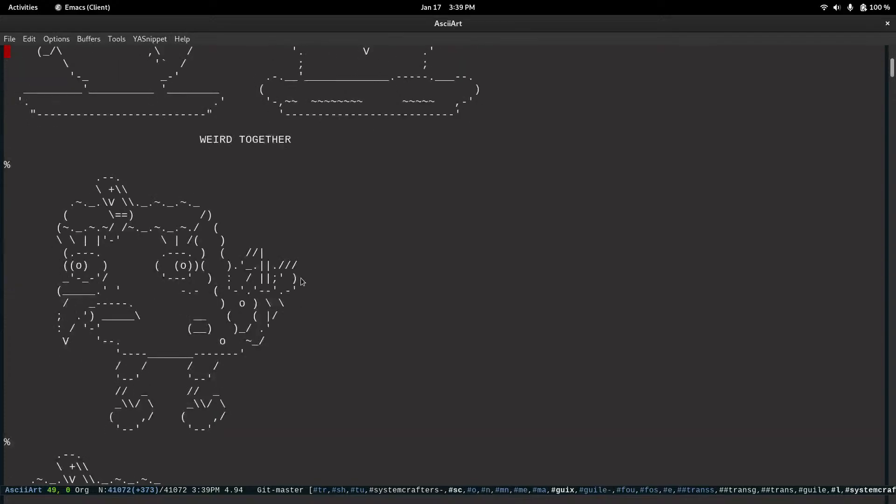
Place the cursor on the blank line below WEIRD TOGETHER and look for a command matching "spong"
click(363, 241)
key(Up)
key(Up)
key(Up)
key(Up)
key(Up)
key(alt+x)
text(spong)
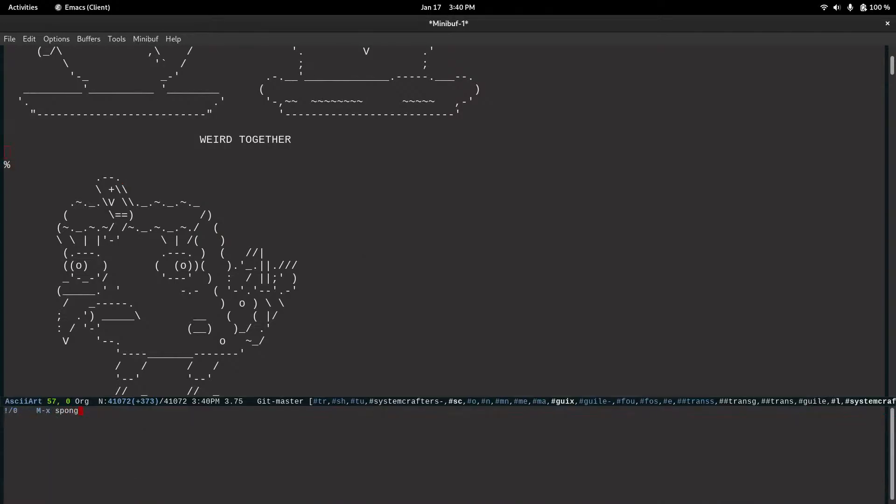
key(ctrl+g)
Load the Lisp file ~/devel/spongebob-el/spongebob.el with load-file
key(alt+x)
text(load-)
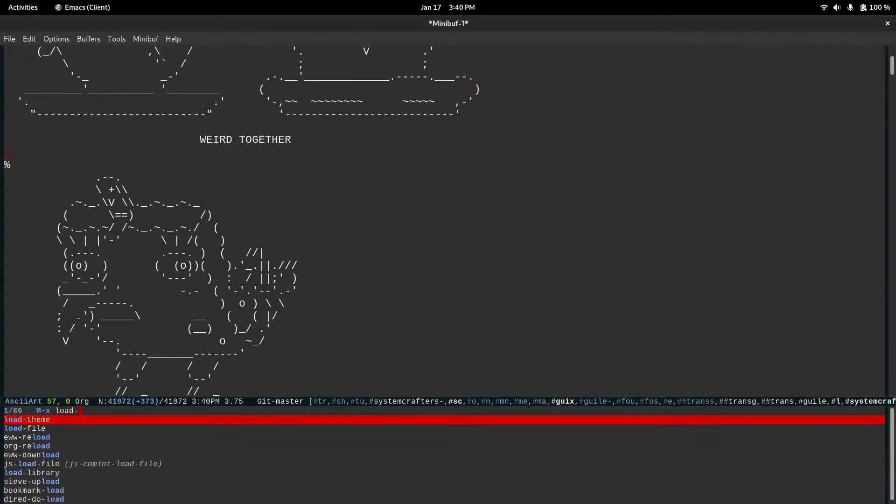
text(file)
key(Return)
key(BackSpace)
key(BackSpace)
text(de)
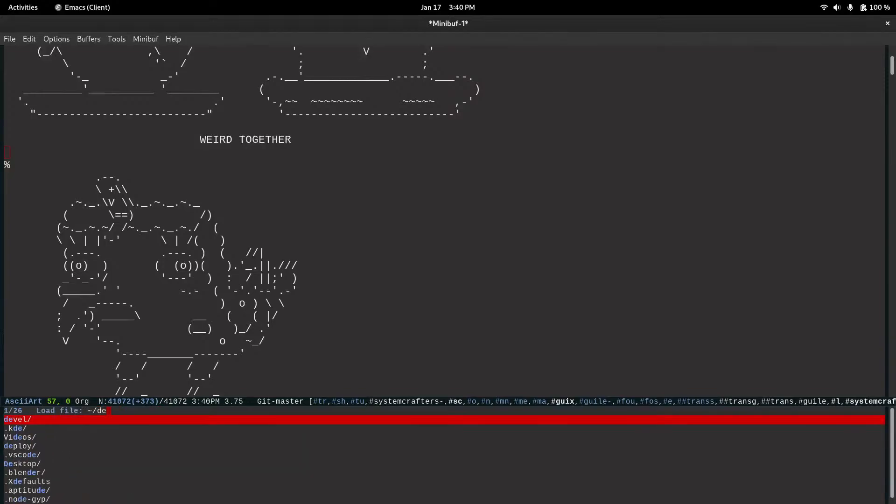
key(Tab)
text(spo)
key(Tab)
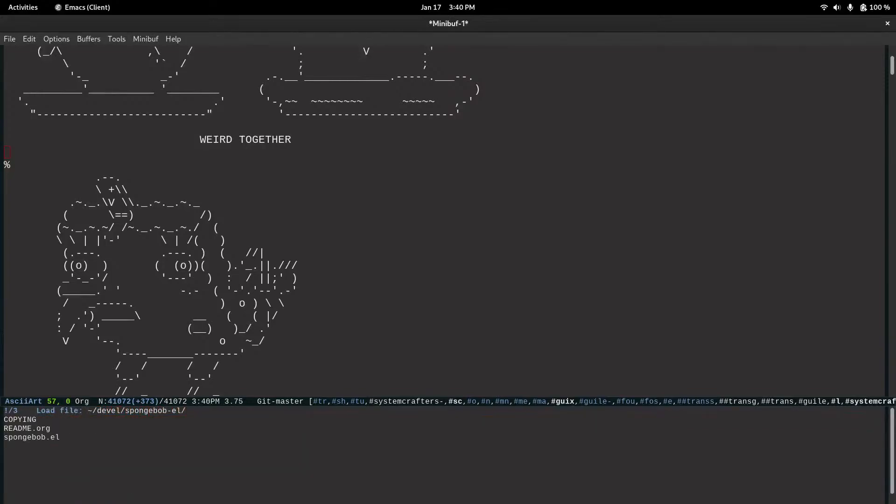
key(Down)
key(Down)
key(Down)
key(Return)
key(ctrl+x)
key(b)
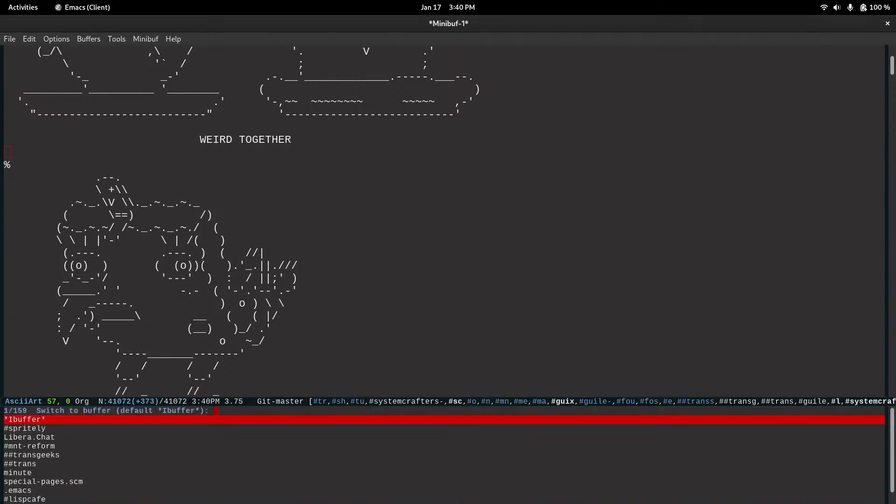
key(ctrl+g)
Look up the spongebobify-region command
key(alt+x)
text(sponge)
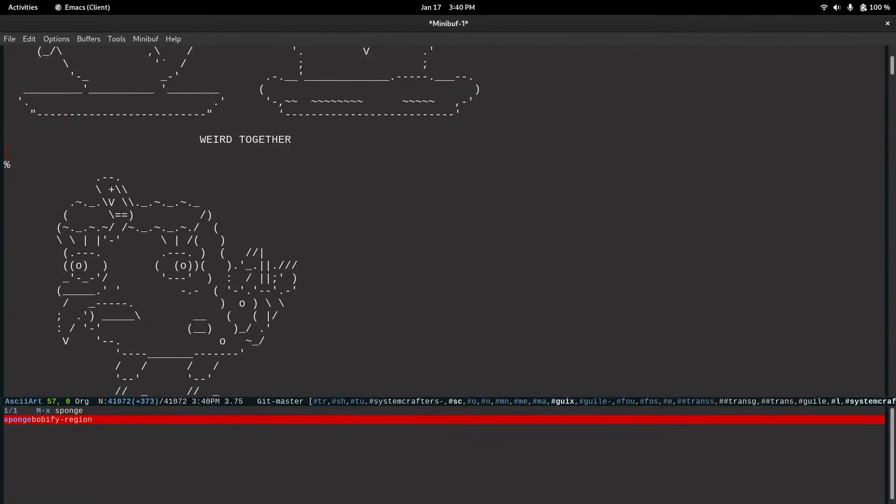
key(Return)
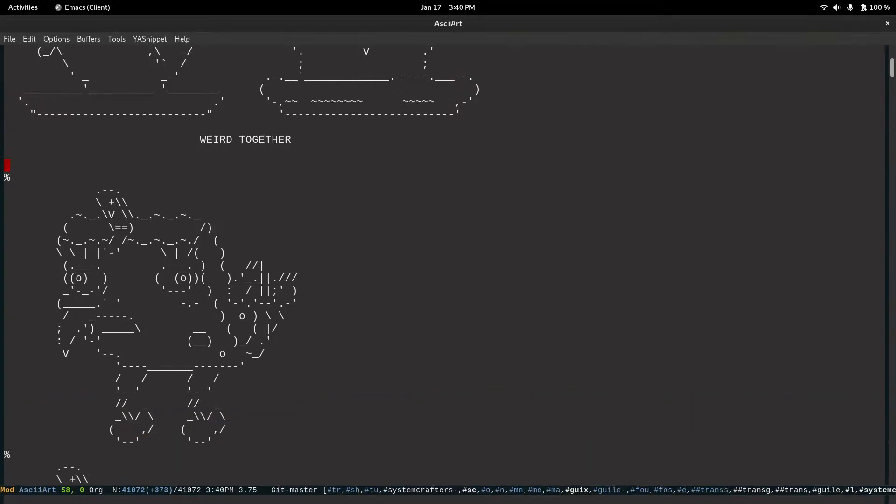
Add the line "hey everybody what's going on" below the WEIRD TOGETHER drawing
key(Return)
text(h)
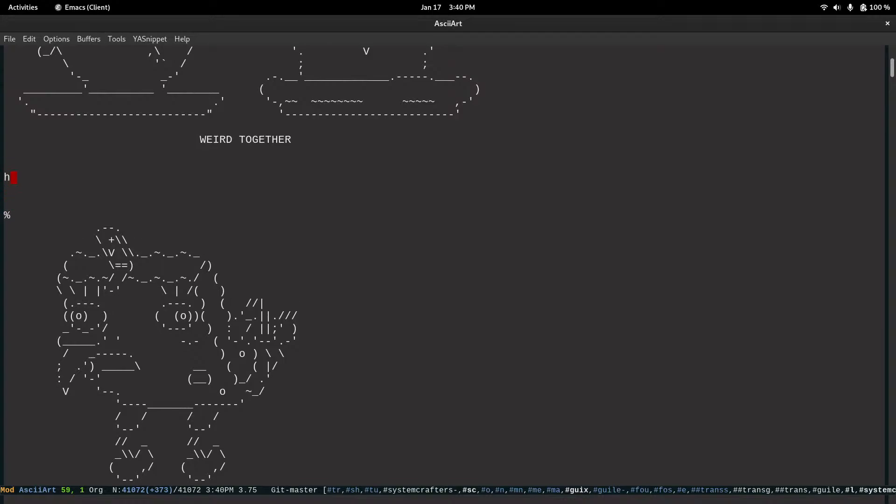
text(ey everybody what's going on)
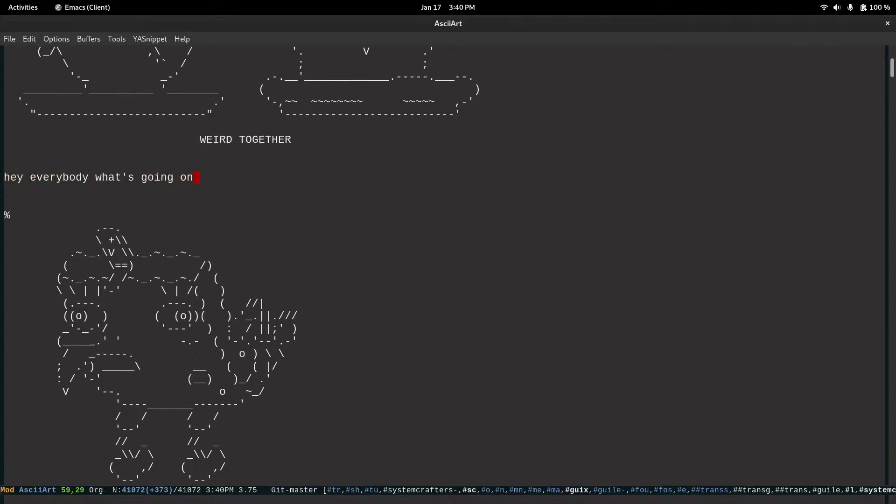
key(Return)
Select the "hey everybody what's going on" line and run spongebobify-region on it
key(shift+Up)
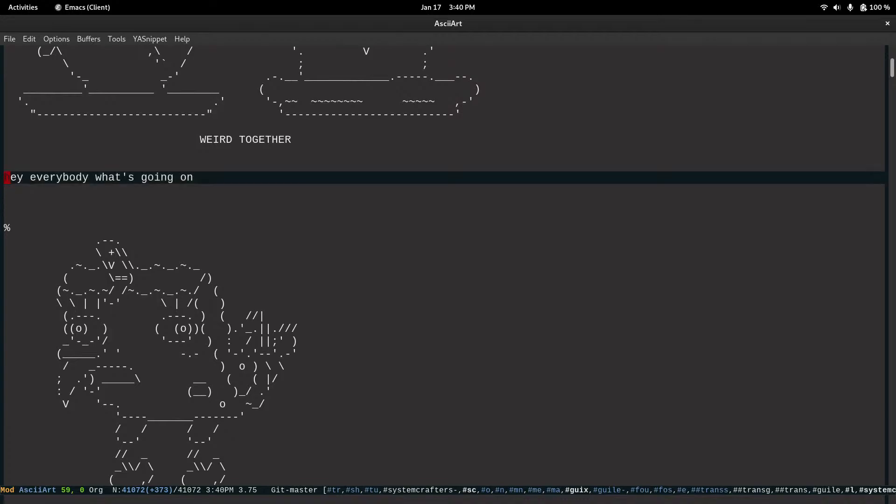
key(alt+x)
text(s)
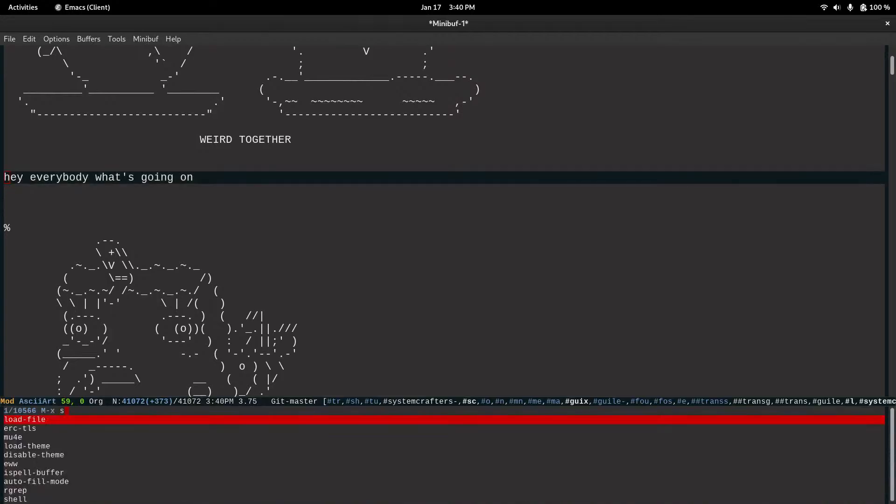
text(ponge)
key(Return)
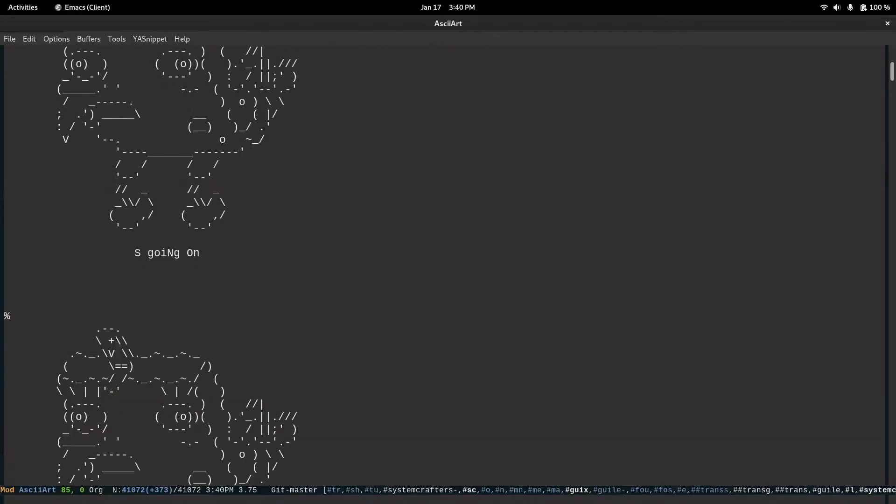
Go back up through the buffer to examine the converted text and its ASCII drawing
key(Up)
key(Up)
key(Up)
key(Up)
key(Up)
key(Up)
key(Up)
key(Up)
key(Up)
key(Up)
key(Up)
key(Up)
key(Up)
key(Up)
key(Up)
key(Up)
key(Up)
key(Up)
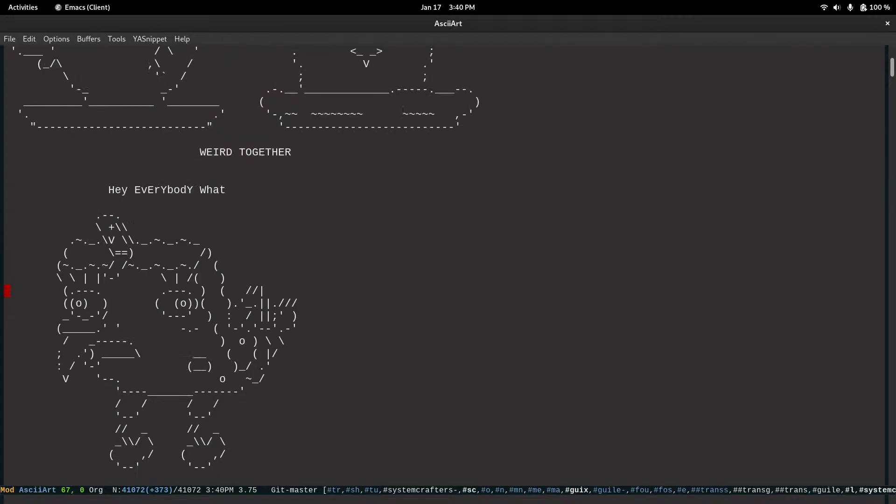
key(Down)
key(Down)
key(Down)
key(Down)
key(Down)
key(Down)
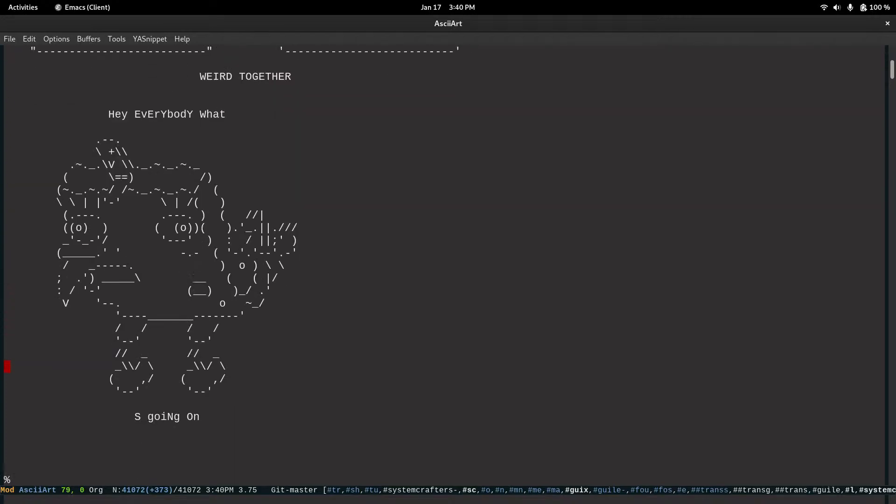
key(Down)
key(Down)
key(Down)
key(Down)
key(Down)
key(ctrl+space)
key(Up)
key(Up)
key(Up)
key(Up)
key(Up)
key(Up)
key(Up)
key(Up)
key(Up)
key(Up)
key(Up)
key(Up)
key(Up)
key(Up)
key(Up)
key(Up)
key(Up)
key(Up)
key(Up)
key(Up)
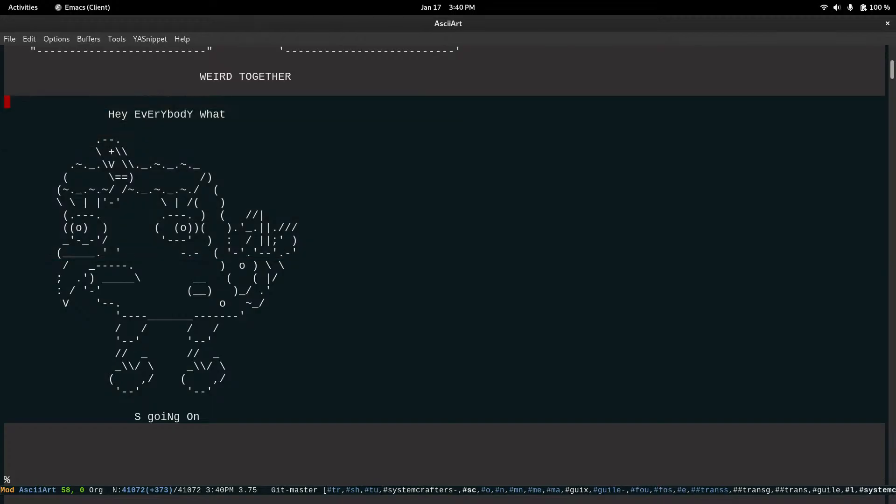
key(Down)
key(ctrl+g)
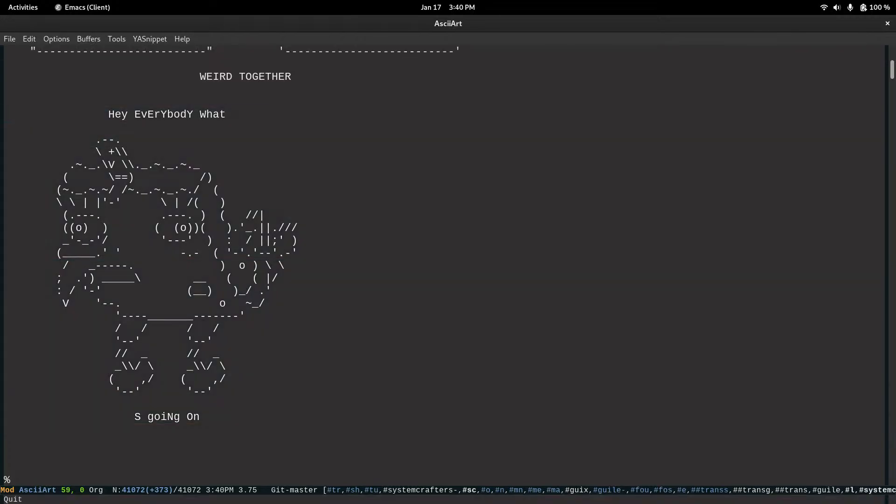
Undo the spongebob caption edits around the ASCII drawing below WEIRD TOGETHER
key(ctrl+/)
key(ctrl+/)
key(ctrl+/)
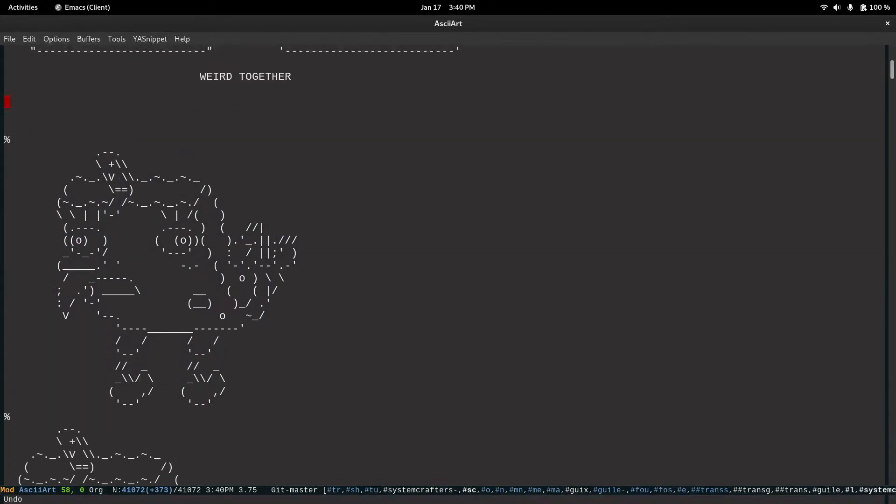
key(ctrl+/)
Page down through the AsciiArt buffer to examine its collection of drawings
key(ctrl+v)
key(ctrl+v)
key(ctrl+v)
key(ctrl+v)
key(ctrl+v)
key(ctrl+v)
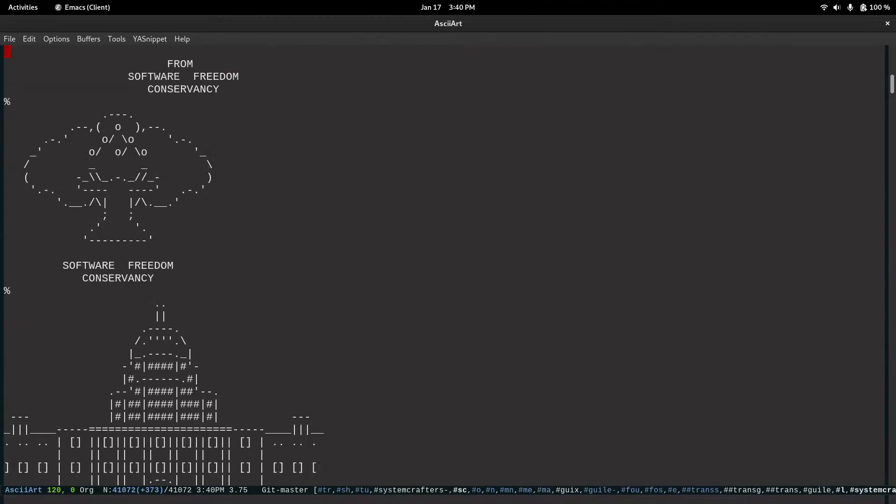
key(ctrl+v)
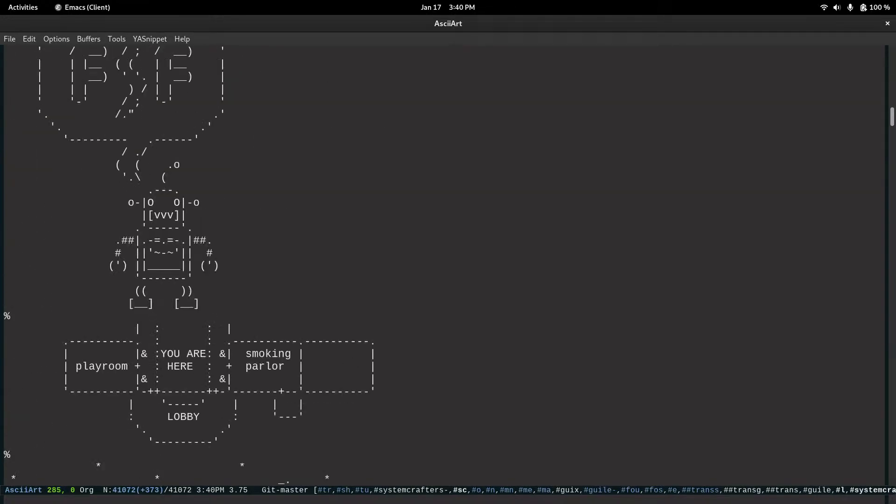
key(ctrl+v)
key(ctrl+v)
key(ctrl+v)
key(ctrl+v)
key(ctrl+v)
key(ctrl+v)
key(ctrl+v)
key(ctrl+v)
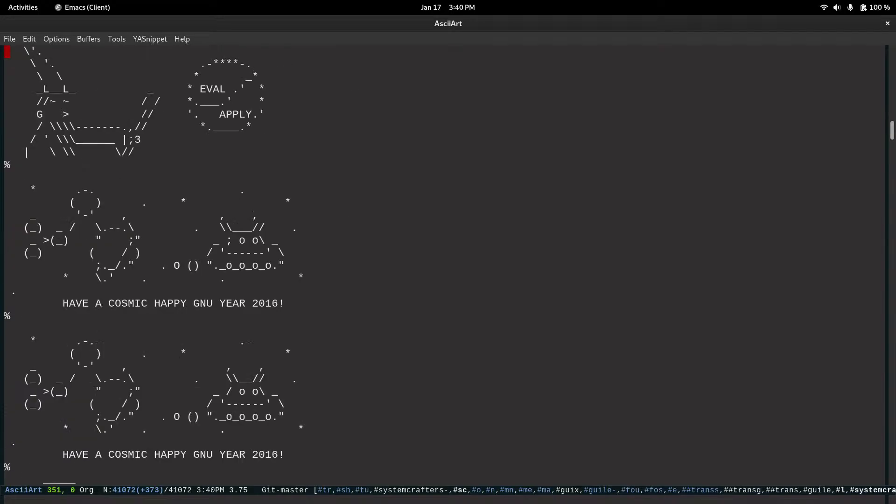
key(ctrl+v)
key(ctrl+v)
key(ctrl+v)
key(ctrl+v)
key(ctrl+v)
key(ctrl+v)
key(ctrl+v)
key(ctrl+v)
key(ctrl+v)
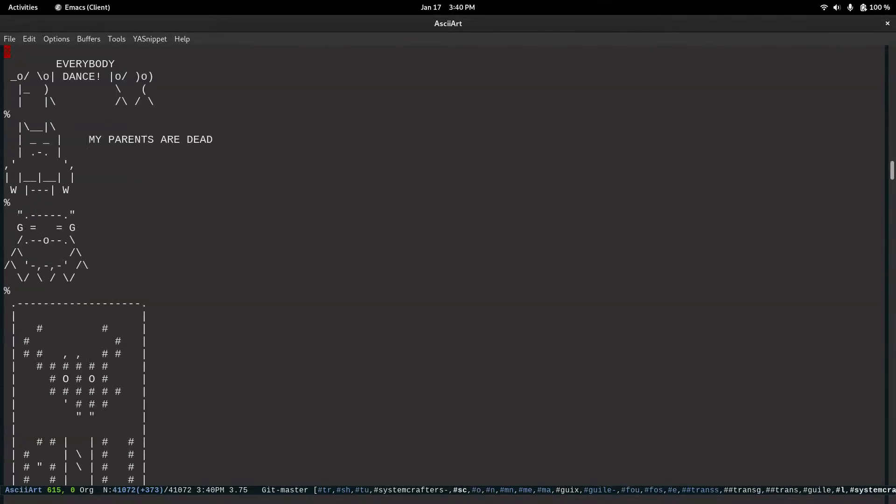
key(ctrl+v)
key(ctrl+v)
key(ctrl+v)
key(ctrl+v)
key(ctrl+v)
key(ctrl+v)
key(ctrl+v)
key(ctrl+v)
key(ctrl+v)
key(ctrl+v)
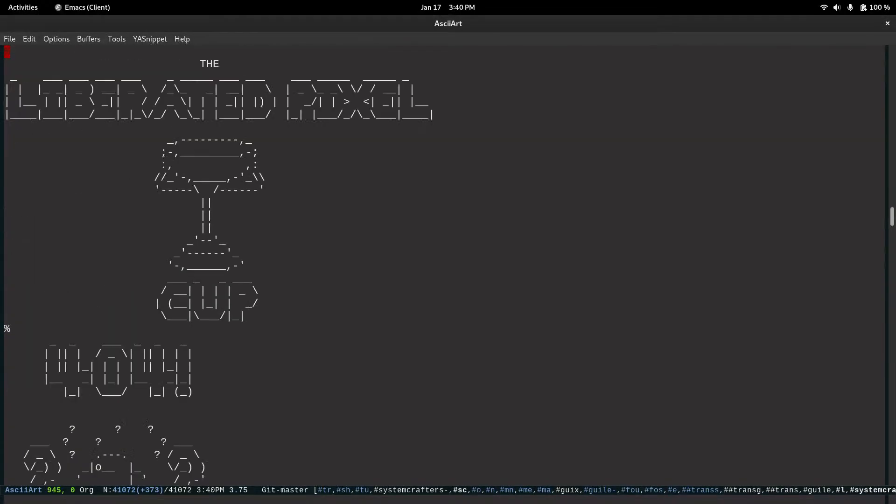
key(ctrl+v)
key(ctrl+v)
key(ctrl+v)
key(ctrl+v)
key(ctrl+v)
key(ctrl+v)
key(ctrl+v)
key(ctrl+v)
key(ctrl+v)
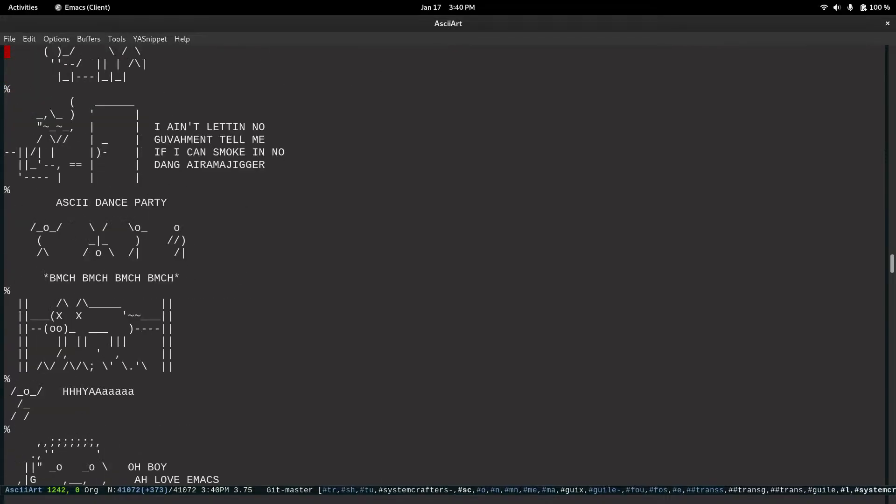
key(ctrl+v)
key(ctrl+v)
key(ctrl+v)
key(ctrl+v)
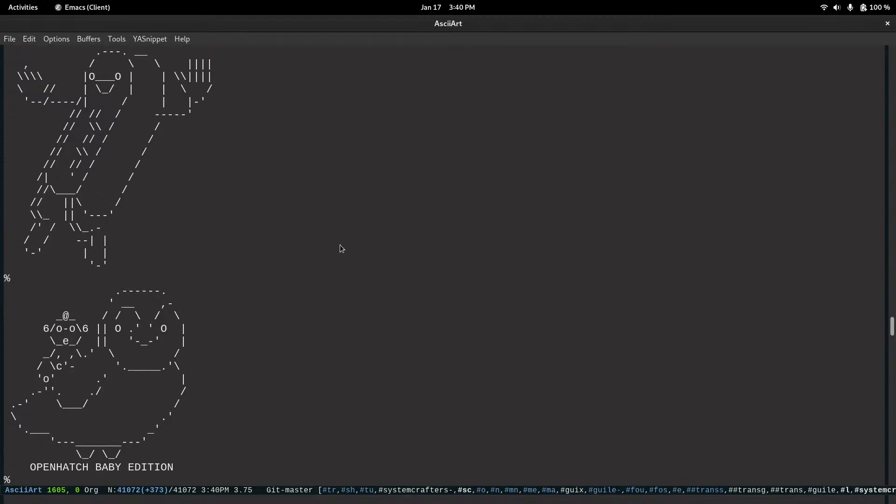
scroll(344, 304, down, 6)
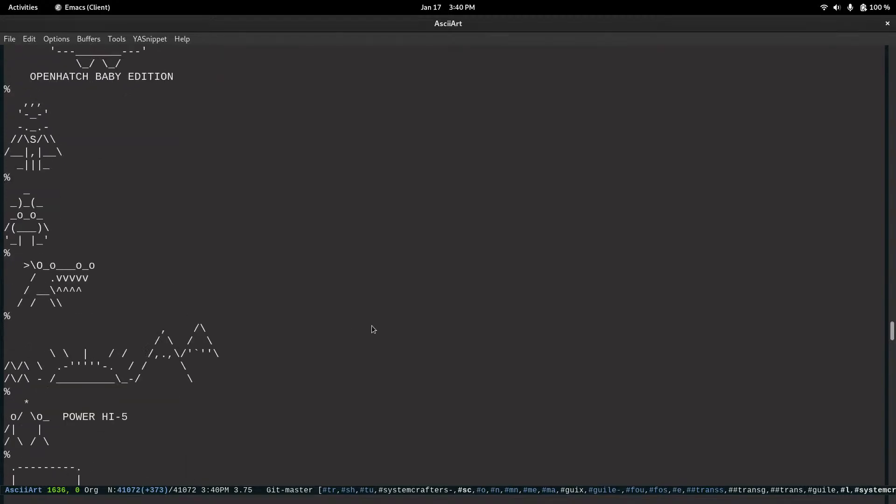
scroll(371, 326, down, 7)
scroll(372, 326, up, 7)
Switch to Blender and take a closer look at the animal head sketch
click(22, 7)
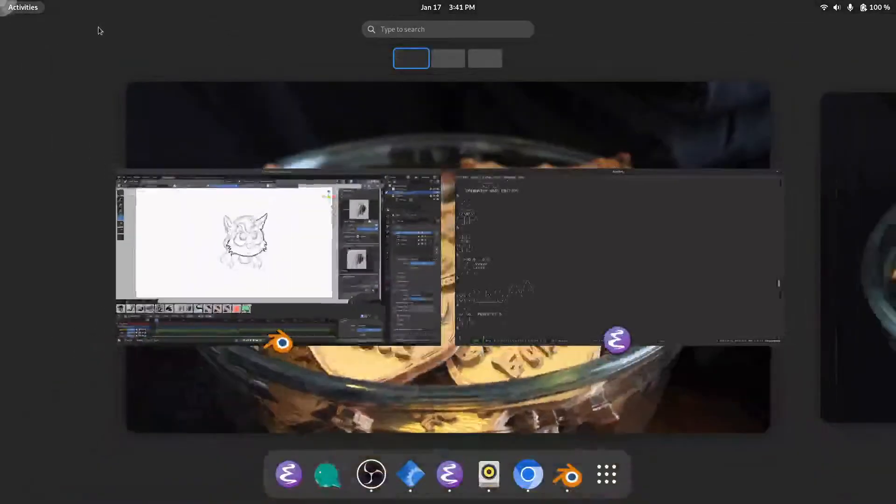
click(210, 241)
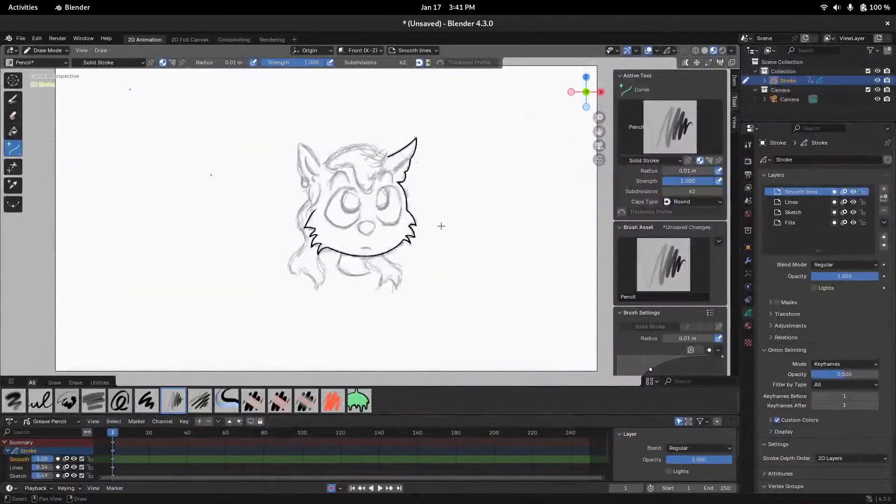
scroll(440, 226, up, 2)
mouse_move(1, 1)
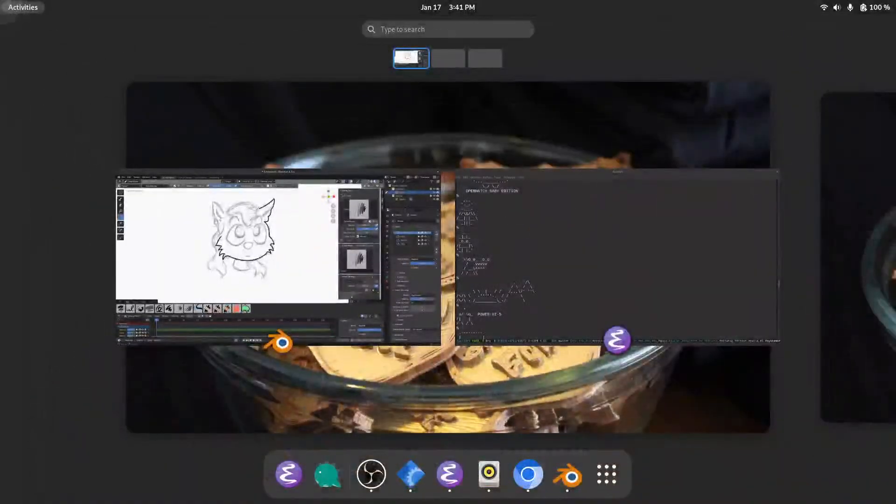
click(141, 151)
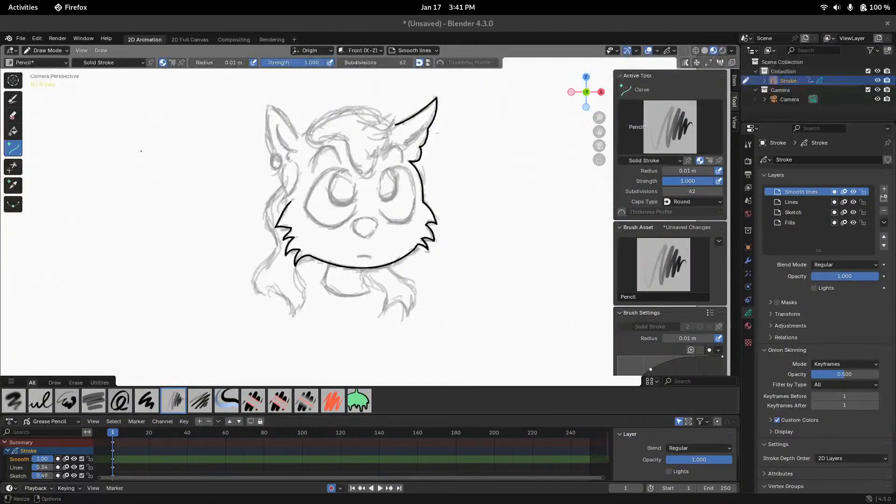
Switch to Emacs and add blank lines followed by a "%" separator at the very start of the AsciiArt buffer
mouse_move(1, 1)
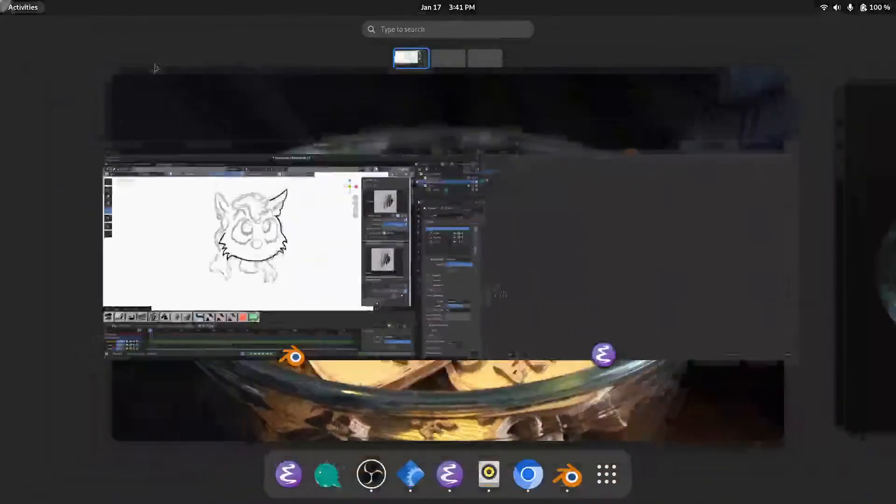
click(538, 254)
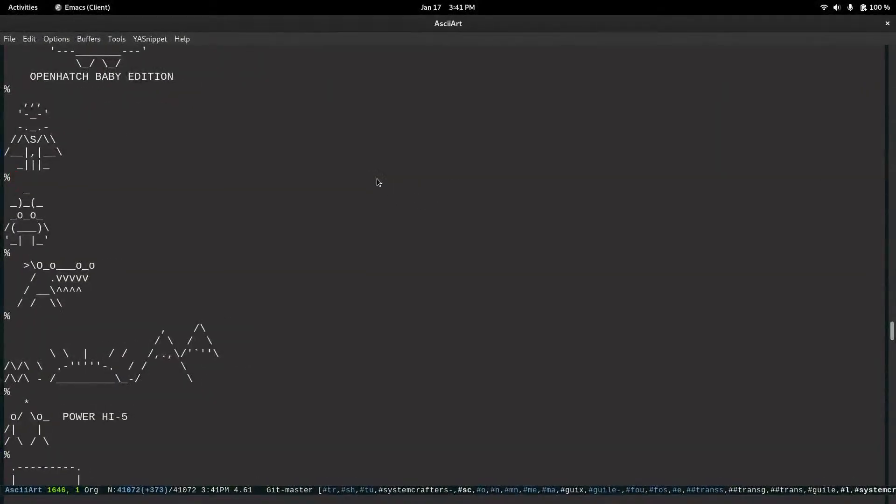
key(alt+less)
key(ctrl+o)
key(ctrl+o)
text(%)
key(ctrl+a)
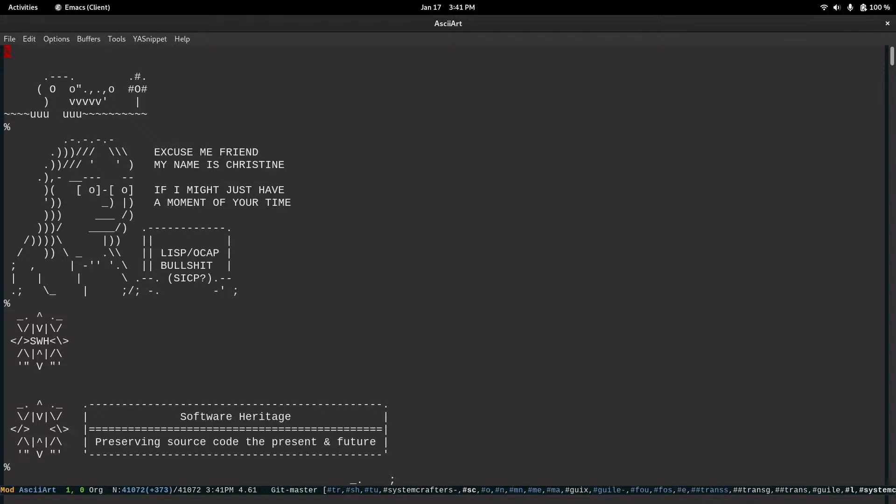
key(ctrl+n)
key(ctrl+d)
key(ctrl+p)
key(ctrl+o)
key(ctrl+n)
key(ctrl+o)
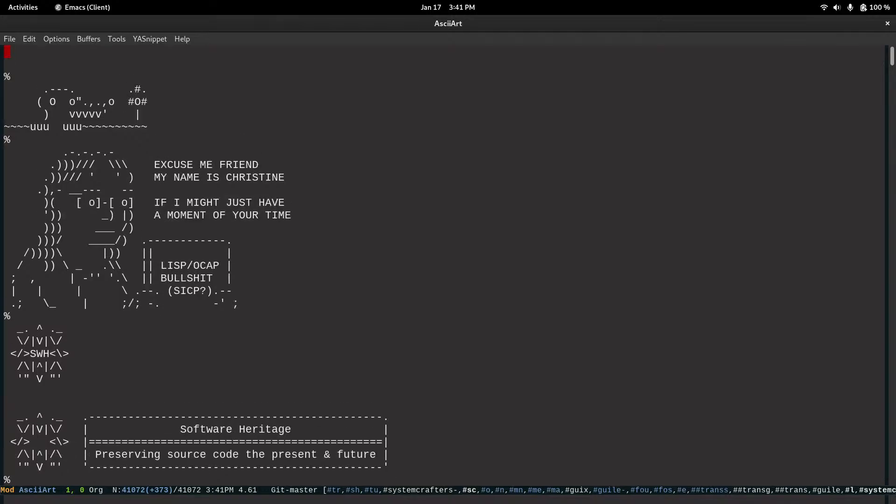
Tile Blender and Emacs side by side and return to the start of the AsciiArt buffer
mouse_move(0, 0)
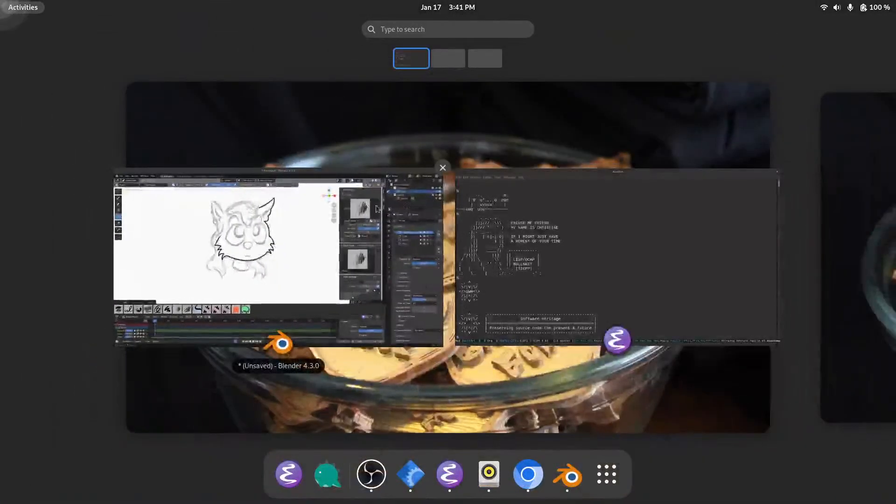
click(220, 249)
drag(427, 25, 0, 57)
click(537, 148)
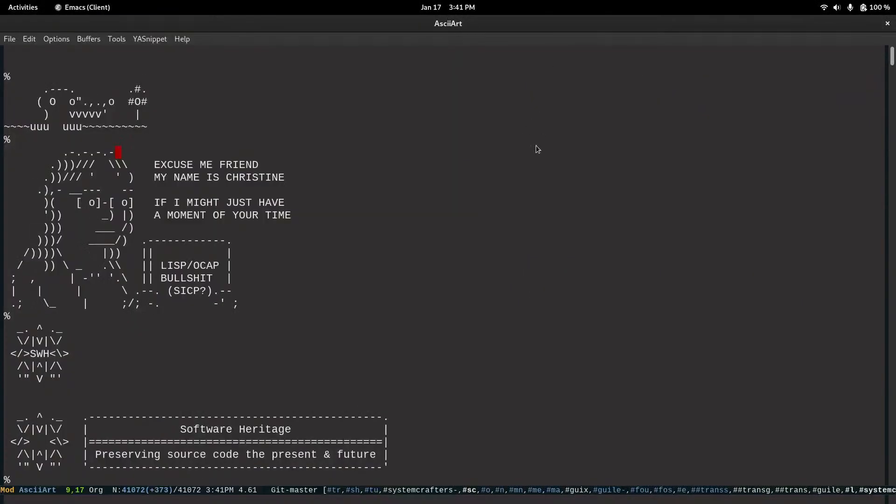
drag(421, 25, 894, 126)
scroll(498, 155, up, 2)
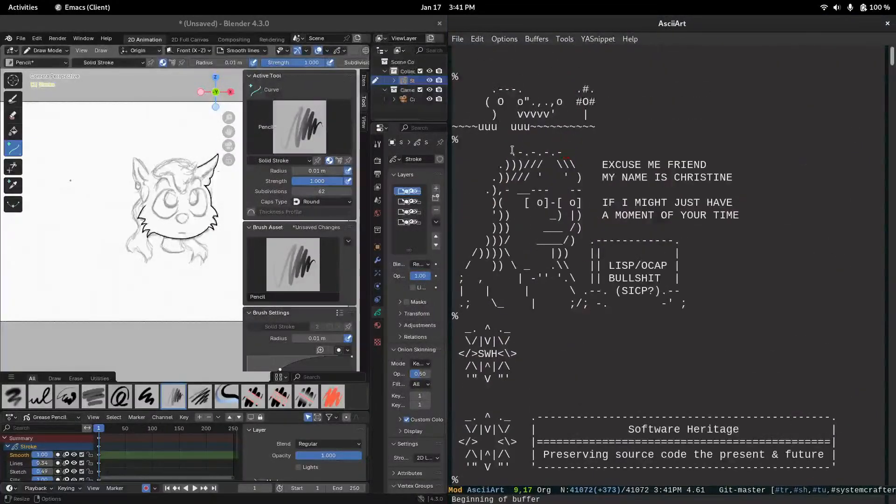
key(alt+less)
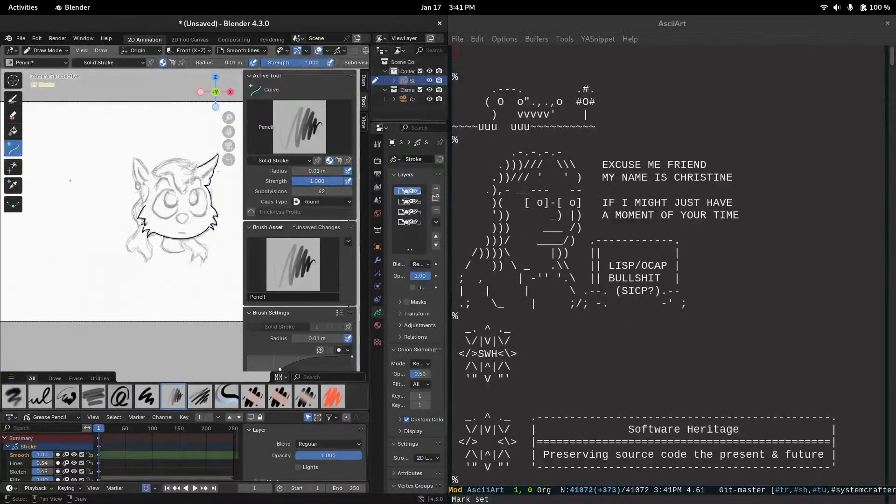
Hide Blender's viewport sidebar and widen the properties area so the layer names are readable
key(n)
scroll(147, 226, up, 4)
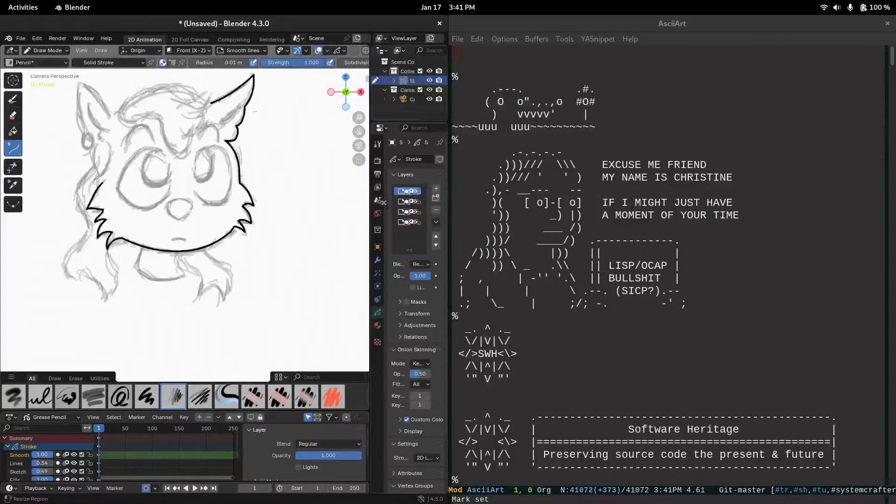
drag(383, 202, 322, 234)
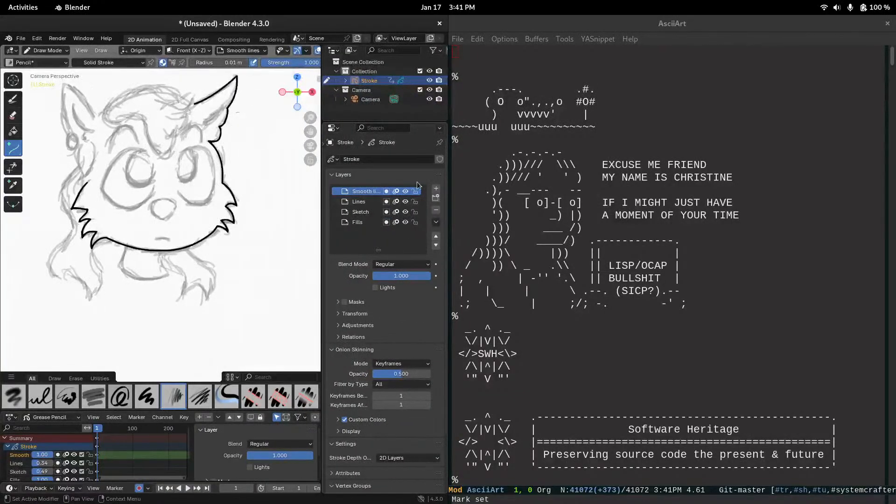
Hide the Smooth lines layer and set the Lines layer's opacity to 0.772
click(405, 191)
click(359, 201)
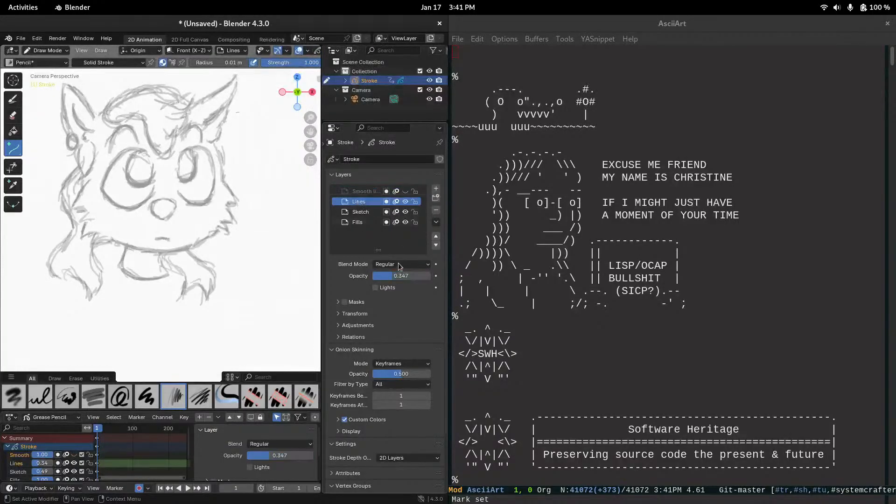
drag(401, 276, 420, 277)
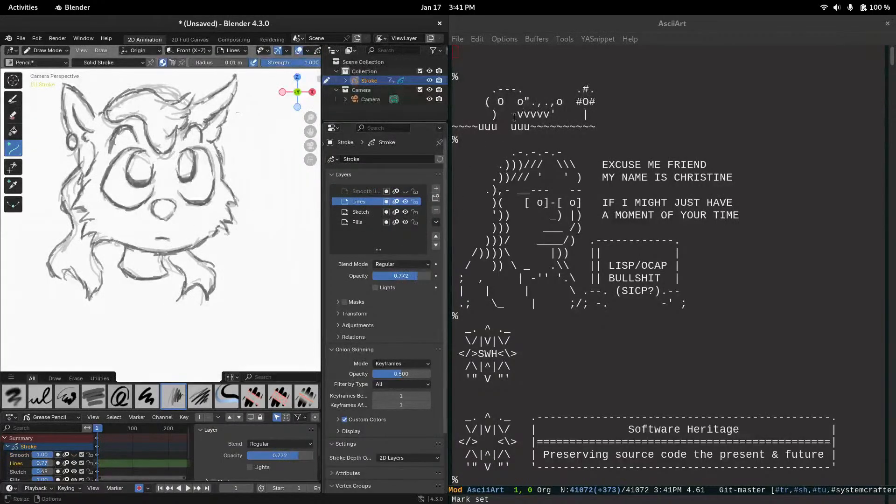
Switch to Emacs and open more blank lines above the first "%" separator for a new drawing
click(517, 63)
key(ctrl+n)
key(ctrl+n)
key(ctrl+o)
key(ctrl+o)
key(ctrl+o)
key(ctrl+o)
key(ctrl+o)
key(ctrl+o)
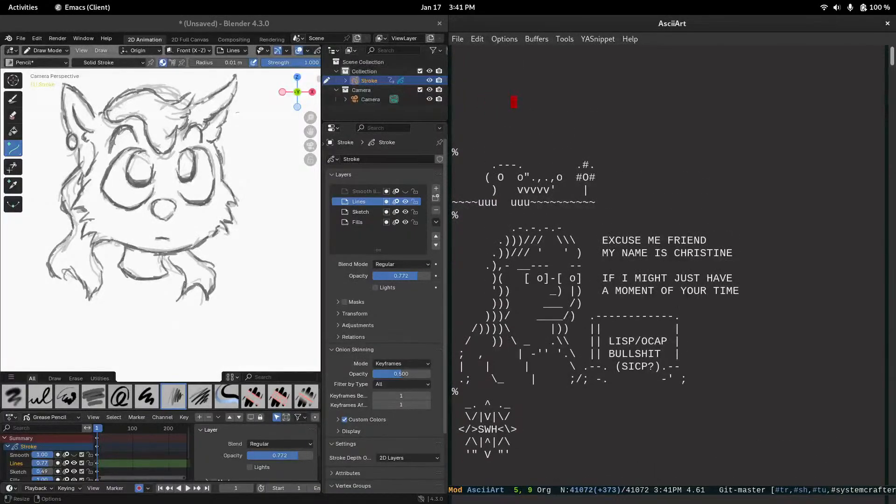
Draw the outer outline of the animal's first eye in ASCII characters within the blank area
text(/)
key(ctrl+n)
text(/)
key(Return)
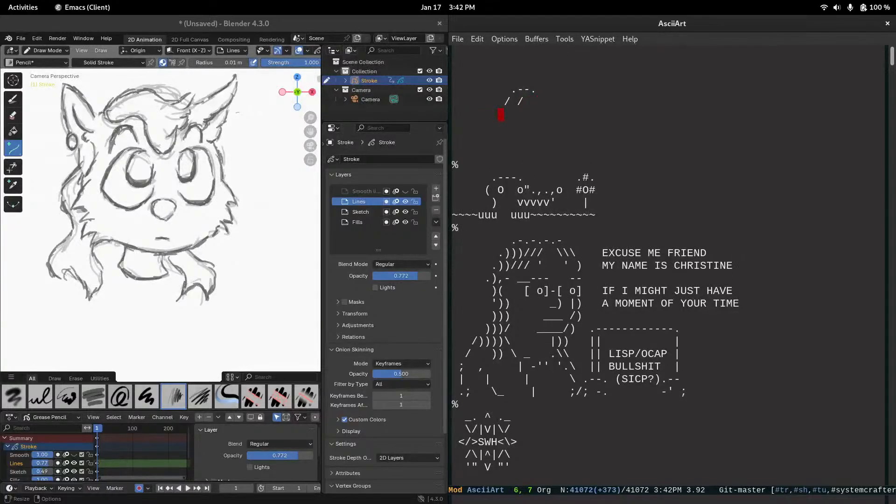
text(/)
key(Return)
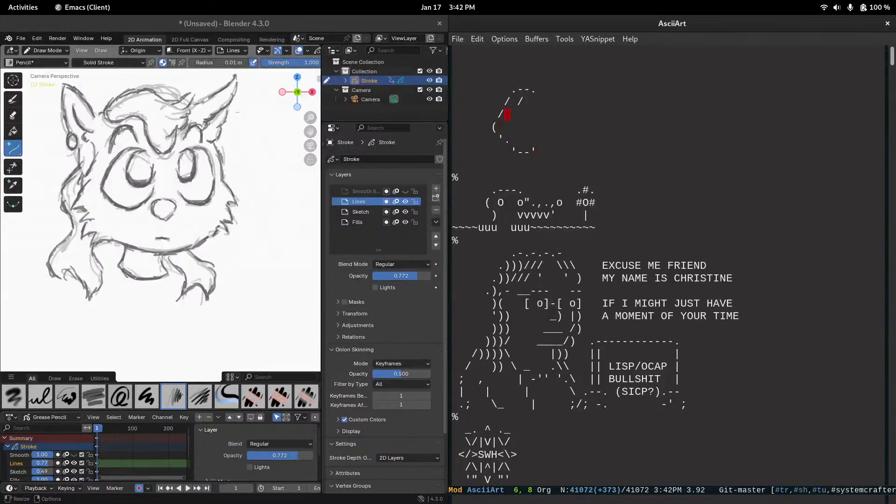
Add the pupil and closing edge of the first eye, and draw a small ASCII nose below it
text(()
text(/)
key(BackSpace)
text(')
text())
key(Left)
key(Up)
key(Down)
key(Return)
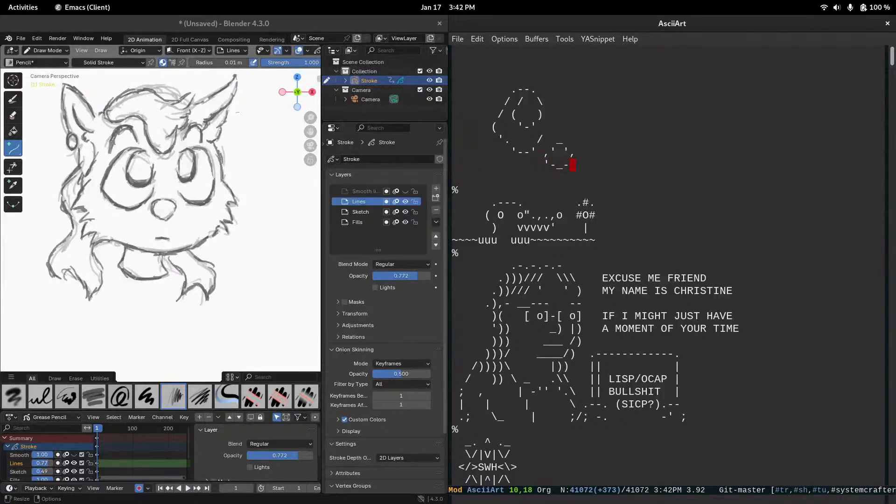
Draw the second ASCII eye with its pupil on the other side of the nose
key(Up)
key(Up)
key(Right)
text(.-)
key(Left)
key(Left)
text(/)
text(-/)
key(Left)
text(_)
key(Left)
text())
key(BackSpace)
text(;)
Start the cheek beside the second eye with "\" and ">", and place a ".---." mouth line under the nose
key(Up)
text(\)
text(>)
key(Left)
key(Left)
key(Left)
key(Return)
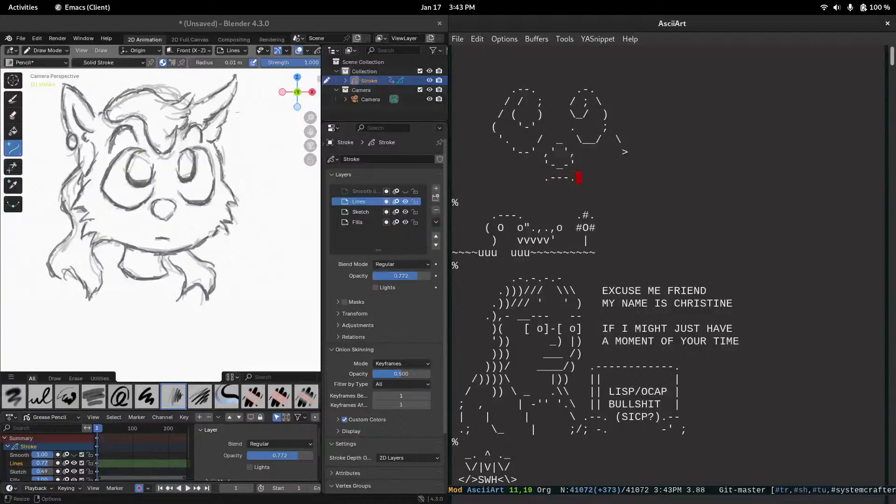
Reduce the mouth line under the nose to "--," and open two blank lines above the ASCII face
key(BackSpace)
key(BackSpace)
key(ctrl+a)
key(ctrl+p)
key(ctrl+p)
key(ctrl+p)
key(ctrl+p)
key(ctrl+o)
key(ctrl+o)
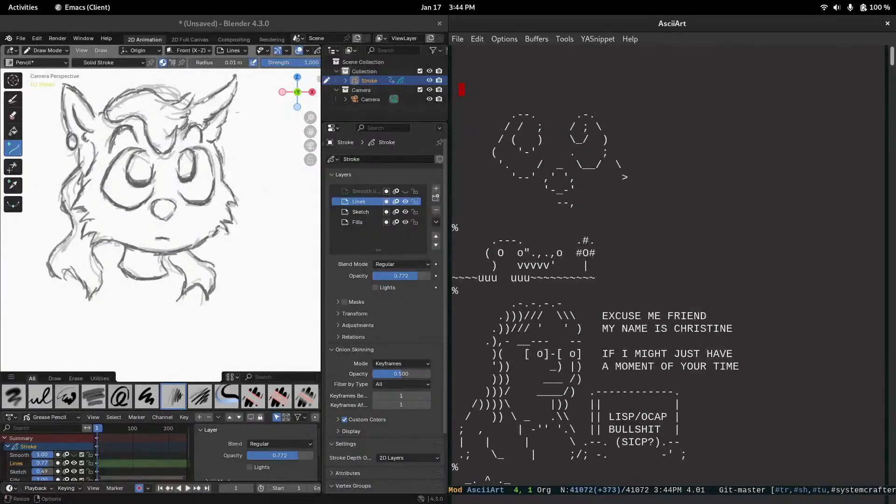
Draw ASCII eyebrows above both eyes, and finish the mouth as ",--." with a chin line beneath it
key(ctrl+n)
key(Left)
key(Return)
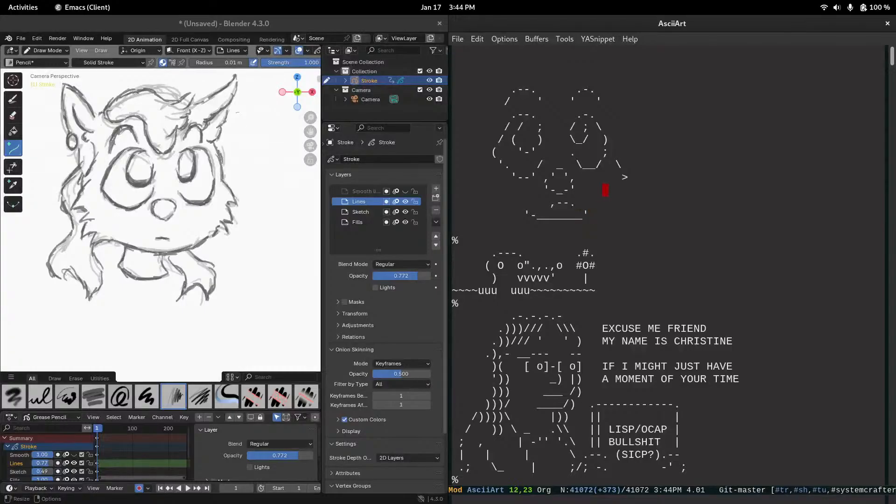
Add ">" fur tufts down the right cheek and a "<" tuft on the left cheek
text(>  >)
key(Left)
key(Left)
key(Left)
key(Down)
key(BackSpace)
text(<)
Turn on overwrite-mode and add a second left-cheek fur tuft, "<_.", below the first one
key(alt+x)
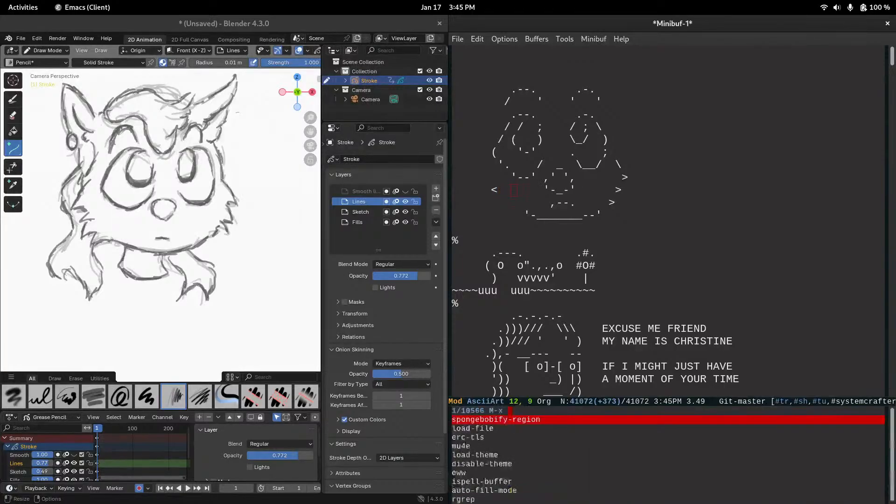
text(overwrite)
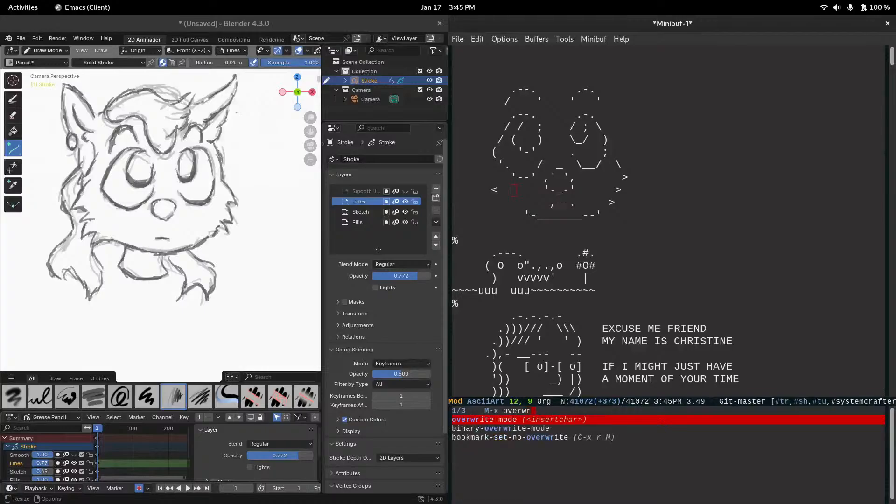
key(Return)
key(Down)
key(Left)
key(Left)
text(<)
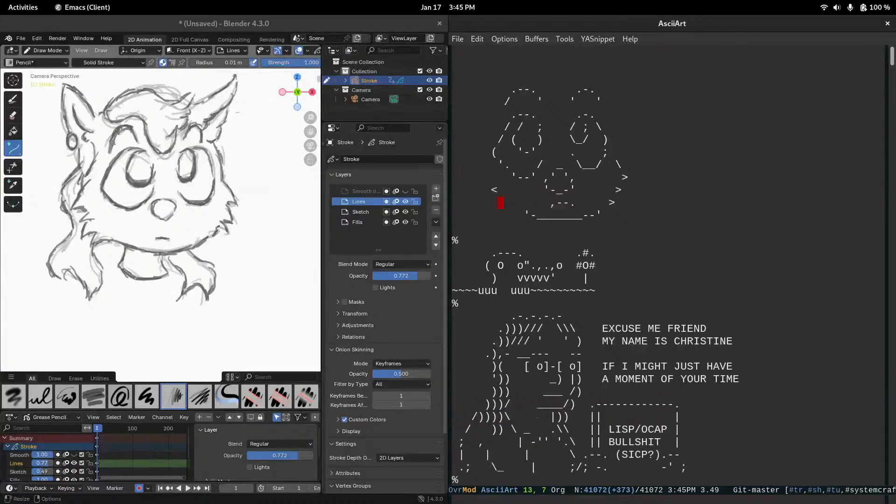
text(<)
text(.)
Shift the three ">" fur tufts on the right cheek one column inward by deleting a space in each row
key(ctrl+a)
key(ctrl+p)
key(ctrl+p)
key(ctrl+p)
key(ctrl+p)
key(ctrl+p)
key(ctrl+p)
key(ctrl+n)
key(ctrl+n)
key(ctrl+n)
key(ctrl+n)
key(ctrl+n)
key(ctrl+n)
key(ctrl+e)
key(ctrl+b)
key(ctrl+b)
key(ctrl+b)
key(ctrl+d)
key(ctrl+n)
key(ctrl+b)
key(ctrl+d)
key(ctrl+n)
key(ctrl+b)
key(ctrl+d)
Thicken the second eye's outer edge with extra "\" and ";" characters, and save the AsciiArt file
key(ctrl+b)
key(ctrl+p)
key(ctrl+p)
key(ctrl+p)
key(ctrl+p)
key(ctrl+n)
text(\)
key(BackSpace)
text(;;)
key(ctrl+b)
key(ctrl+b)
key(ctrl+b)
key(ctrl+b)
key(ctrl+b)
key(ctrl+b)
key(ctrl+b)
key(ctrl+b)
key(ctrl+b)
key(ctrl+b)
key(ctrl+b)
key(ctrl+b)
key(ctrl+b)
key(ctrl+b)
key(ctrl+e)
key(ctrl+b)
key(ctrl+b)
key(ctrl+f)
text(\)
key(ctrl+f)
key(ctrl+n)
key(ctrl+n)
key(ctrl+x)
key(ctrl+s)
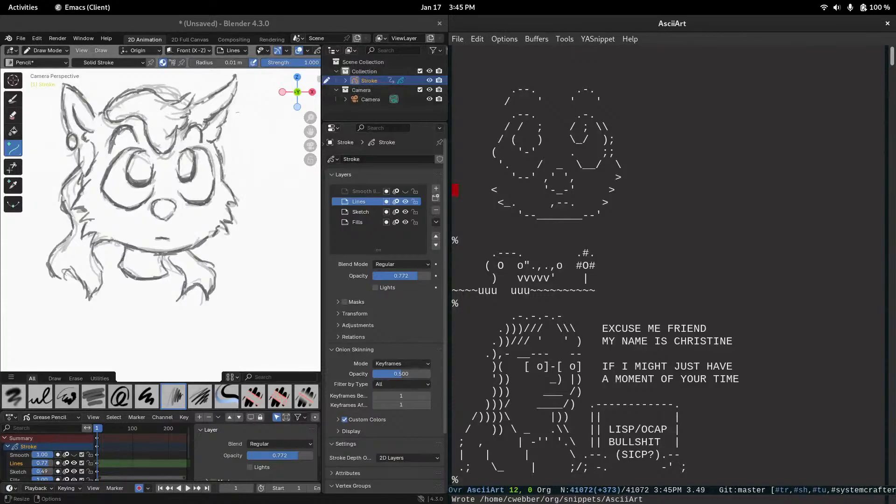
Switch back to Blender and maximize its window to fill the screen
drag(288, 21, 435, 2)
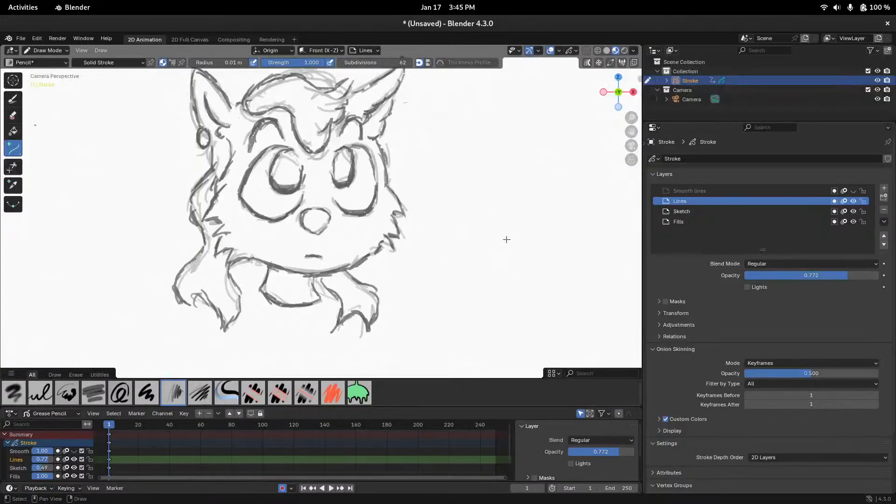
key(ctrl+Tab)
click(499, 186)
Set the Lines layer's opacity to 0.89 and make Smooth lines the active layer
drag(845, 276, 863, 276)
mouse_move(481, 206)
ctrl+middle_down()
mouse_move(472, 218)
mouse_move(482, 234)
mouse_move(494, 220)
ctrl+middle_up()
click(710, 192)
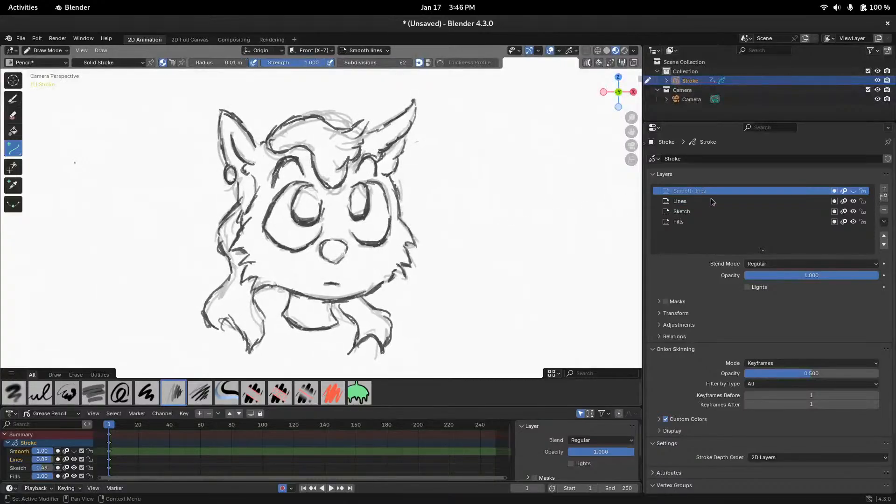
Make the Smooth lines layer visible and lower the Lines layer's opacity to about 0.427
click(854, 190)
click(794, 201)
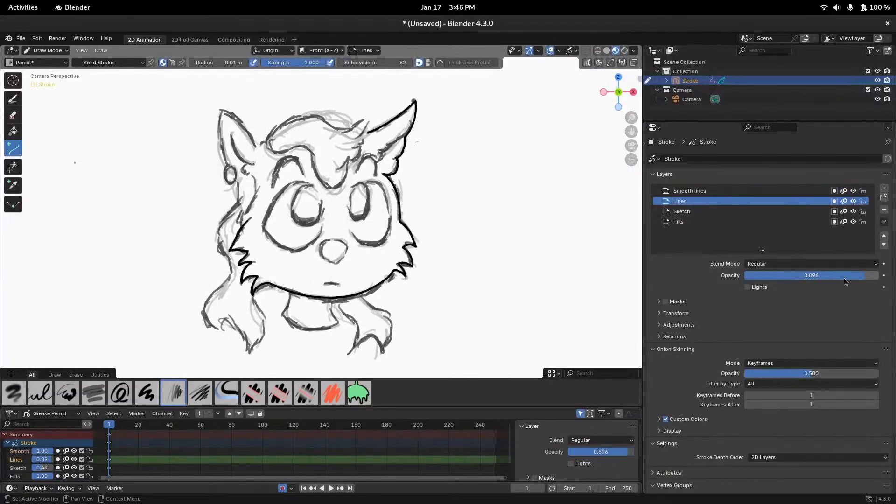
drag(844, 275, 777, 269)
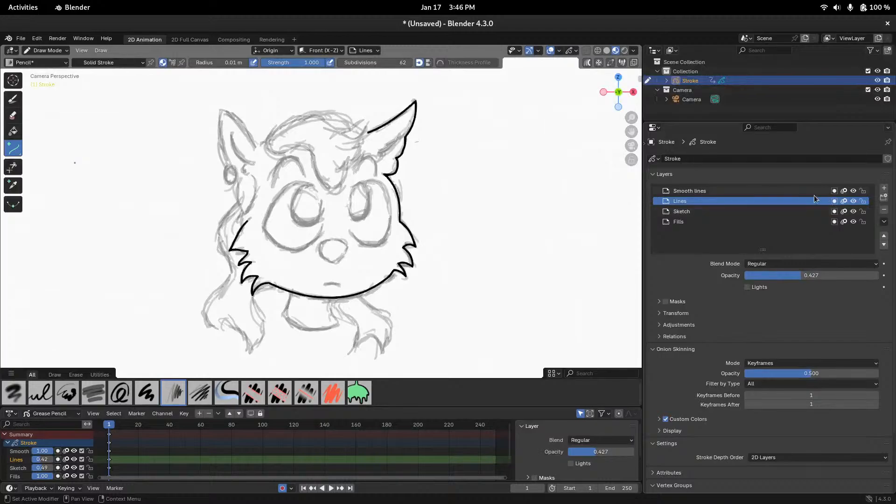
Make Smooth lines the active layer and lock the Lines, Sketch and Fills layers
click(773, 189)
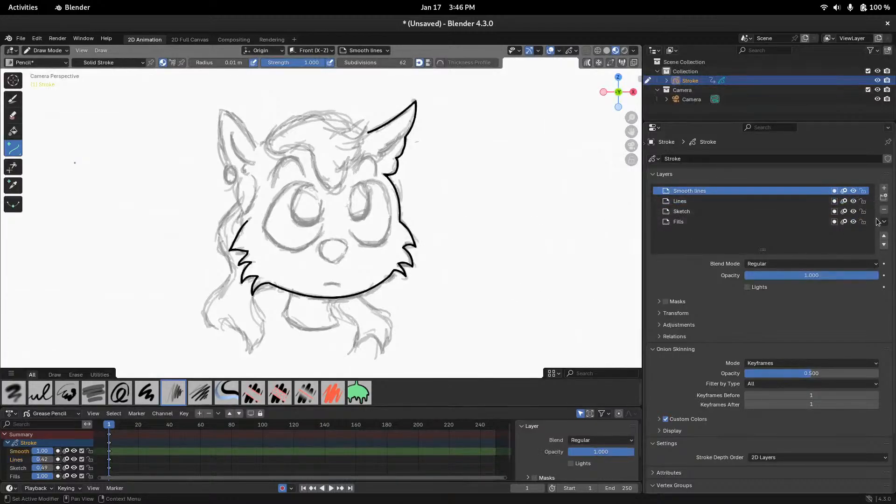
drag(863, 211, 861, 222)
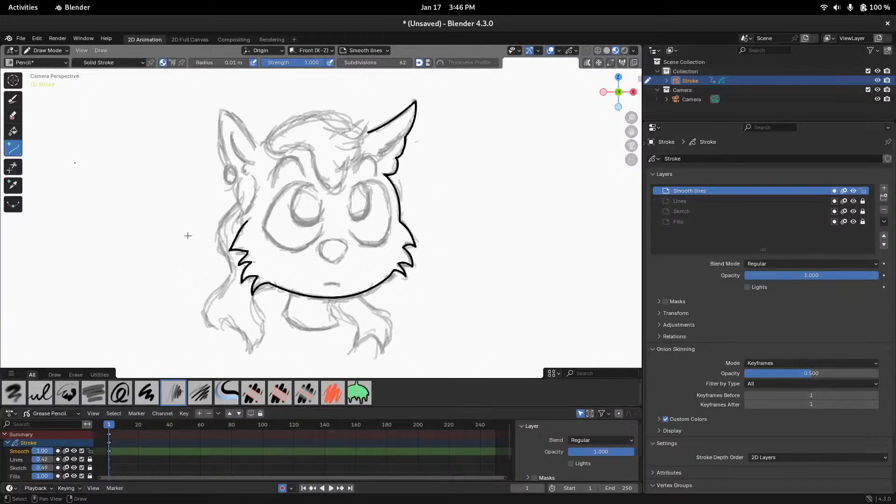
Switch to Sculpt Mode and choose the Thickness brush with a radius of 50 px
key(ctrl+Tab)
click(198, 273)
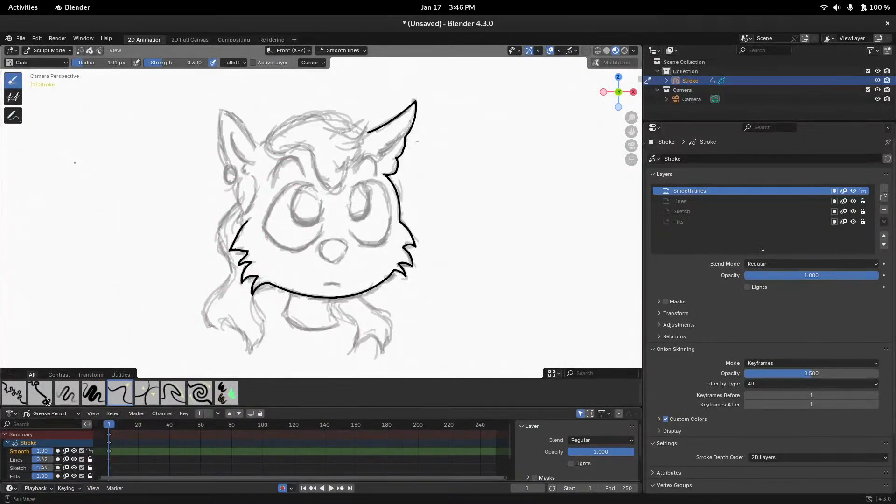
click(41, 394)
click(67, 395)
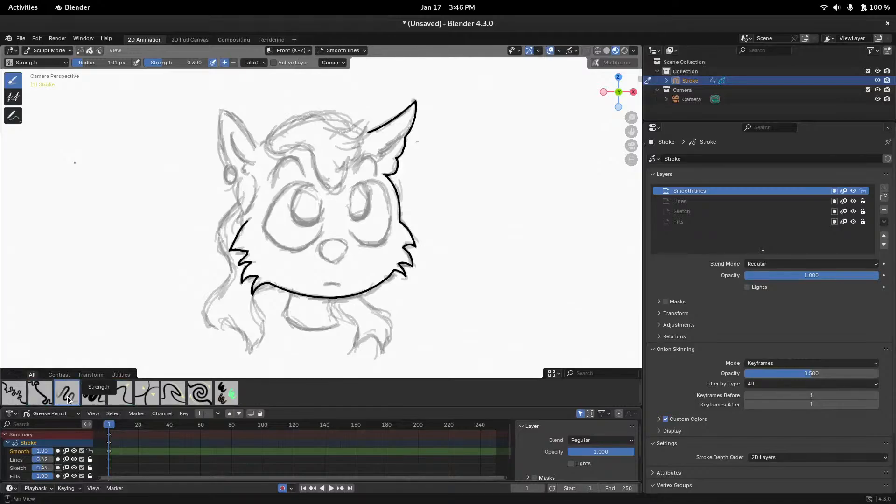
click(98, 392)
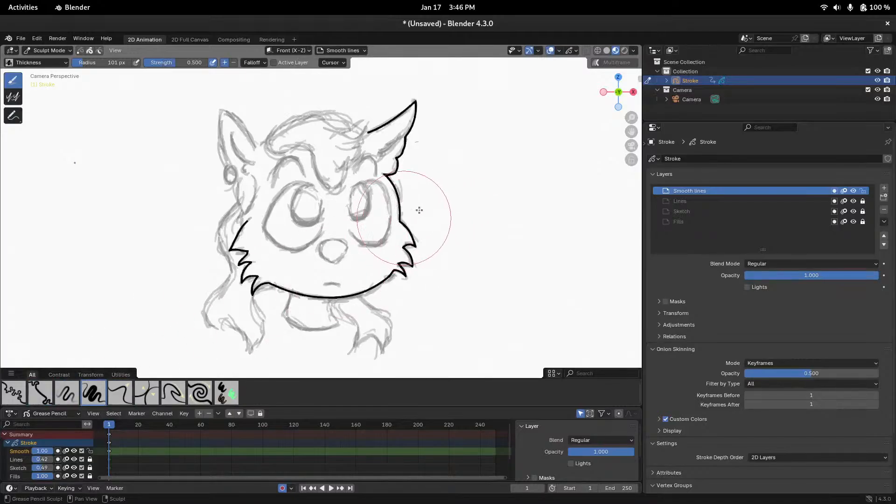
mouse_move(418, 202)
ctrl+middle_down()
mouse_move(479, 183)
mouse_move(466, 198)
mouse_move(434, 203)
mouse_move(488, 182)
mouse_move(446, 213)
ctrl+middle_up()
key(f)
click(443, 200)
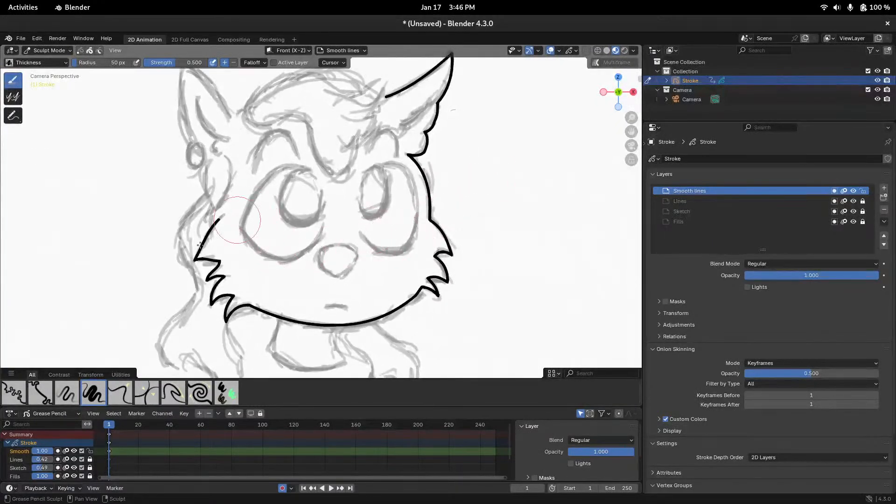
Vary the left cheek's line weight: taper its upper end, thicken the section below it and sculpt the fur tufts
mouse_move(227, 226)
ctrl+middle_down()
mouse_move(232, 233)
mouse_move(269, 192)
ctrl+middle_up()
mouse_move(272, 233)
shift+middle_down()
mouse_move(373, 237)
mouse_move(348, 205)
shift+middle_up()
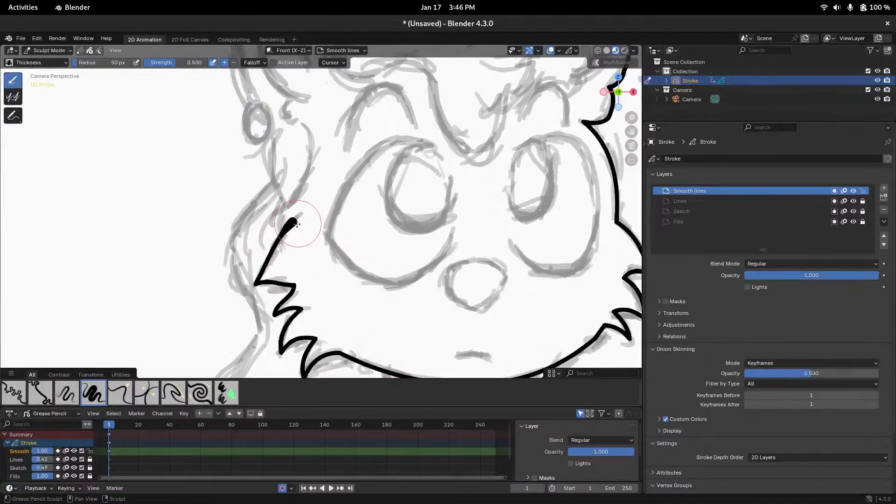
ctrl+drag(289, 236, 277, 250)
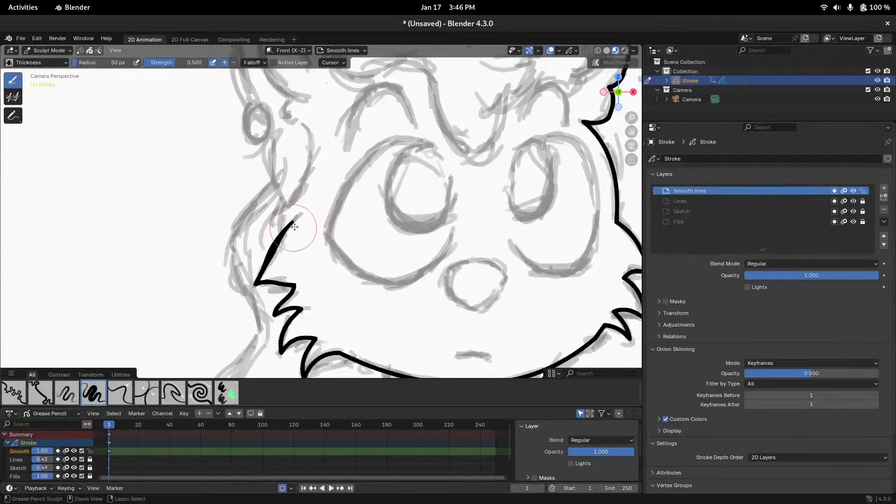
drag(295, 227, 273, 254)
mouse_move(277, 270)
mouse_down()
mouse_move(263, 292)
mouse_move(297, 288)
mouse_move(276, 314)
mouse_up()
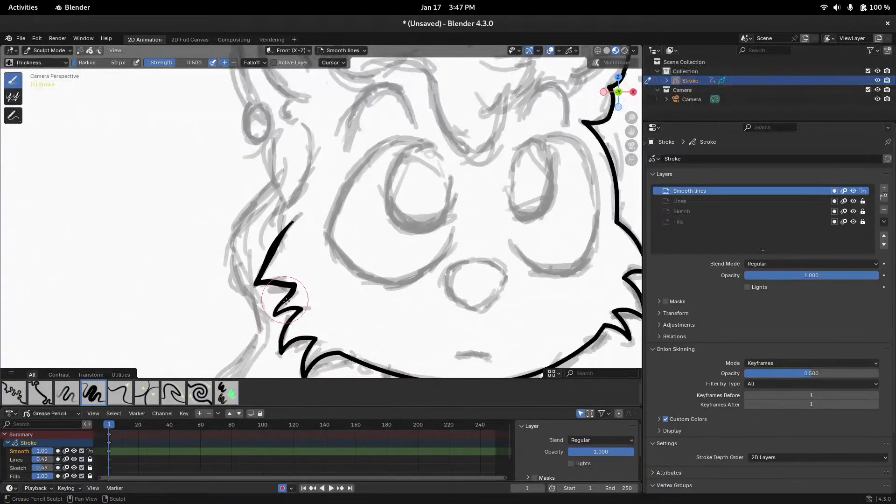
mouse_move(311, 309)
middle_down()
mouse_move(315, 259)
mouse_move(317, 267)
middle_up()
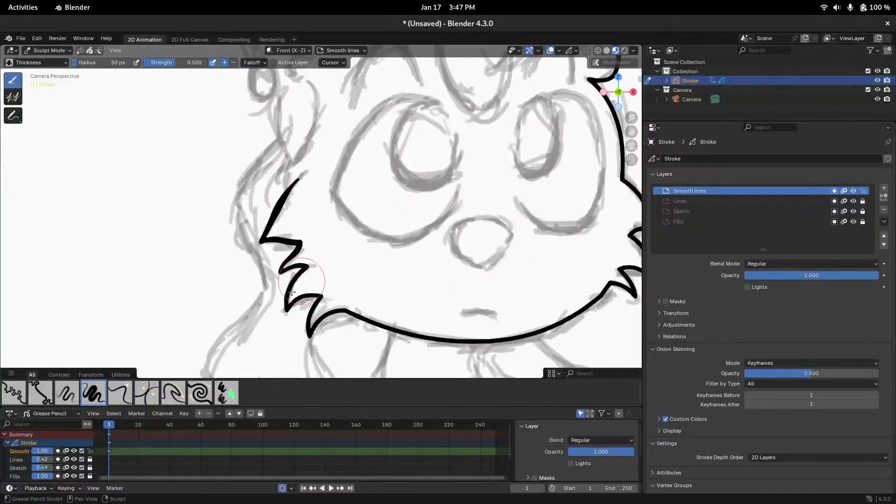
Thin the jawline from the left fur tufts across the chin and up to the right cheek fur
mouse_move(299, 299)
ctrl+mouse_down()
mouse_move(316, 330)
mouse_move(343, 312)
mouse_move(407, 337)
ctrl+mouse_up()
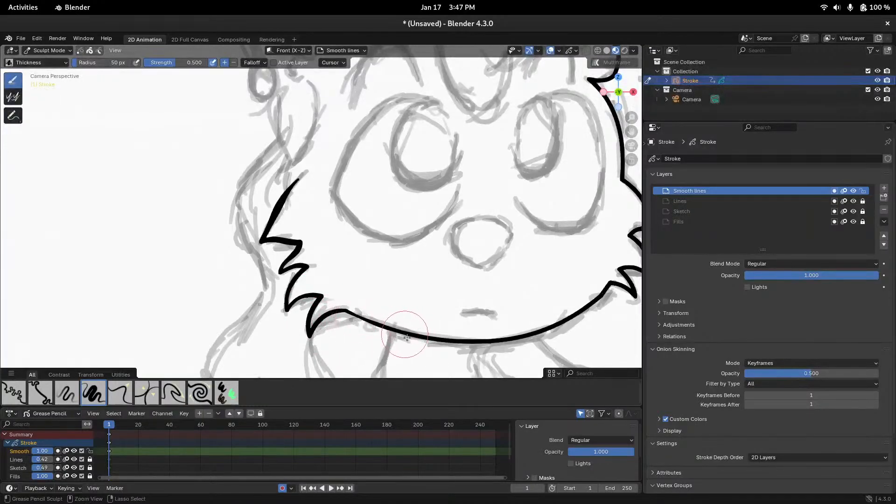
shift+middle_drag(527, 346, 416, 312)
mouse_move(416, 312)
ctrl+mouse_down()
mouse_move(464, 289)
mouse_move(488, 259)
mouse_move(498, 264)
mouse_move(491, 267)
ctrl+mouse_up()
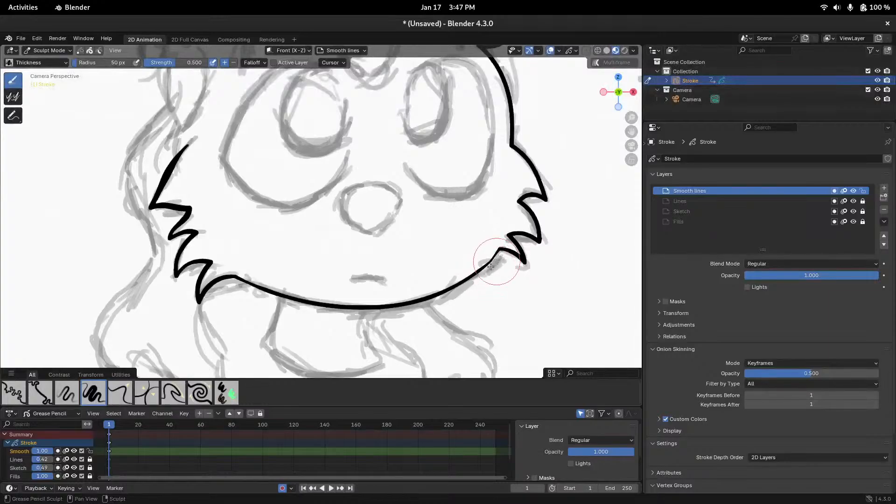
mouse_move(262, 292)
mouse_down()
mouse_move(233, 282)
mouse_move(246, 292)
mouse_move(264, 281)
mouse_move(244, 288)
mouse_up()
mouse_move(495, 268)
ctrl+mouse_down()
mouse_move(516, 232)
mouse_move(531, 240)
mouse_move(528, 210)
mouse_move(537, 210)
ctrl+mouse_up()
Set the brush radius to 39 px and sculpt the line thickness along the right face contour and ear
key(f)
click(566, 219)
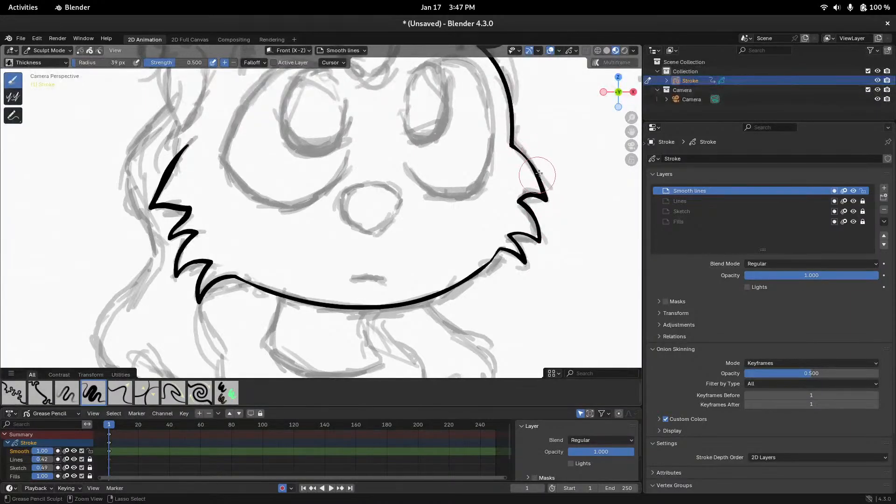
shift+middle_drag(471, 243, 426, 332)
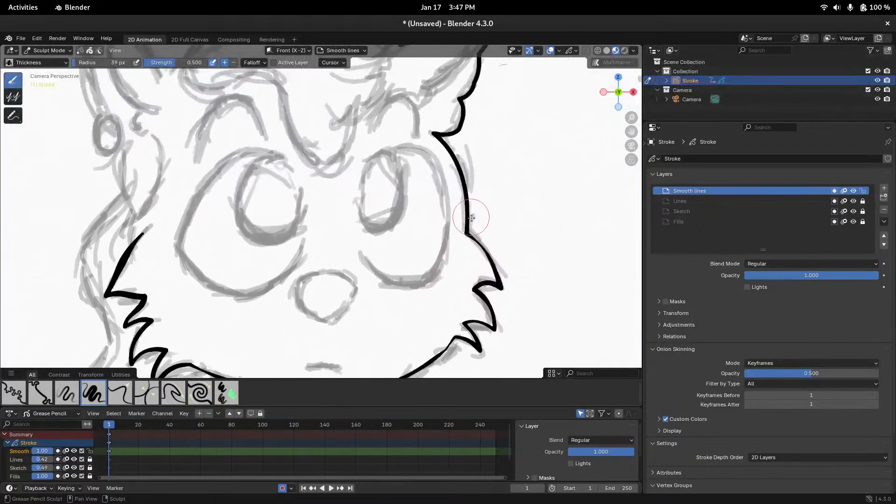
drag(472, 215, 468, 185)
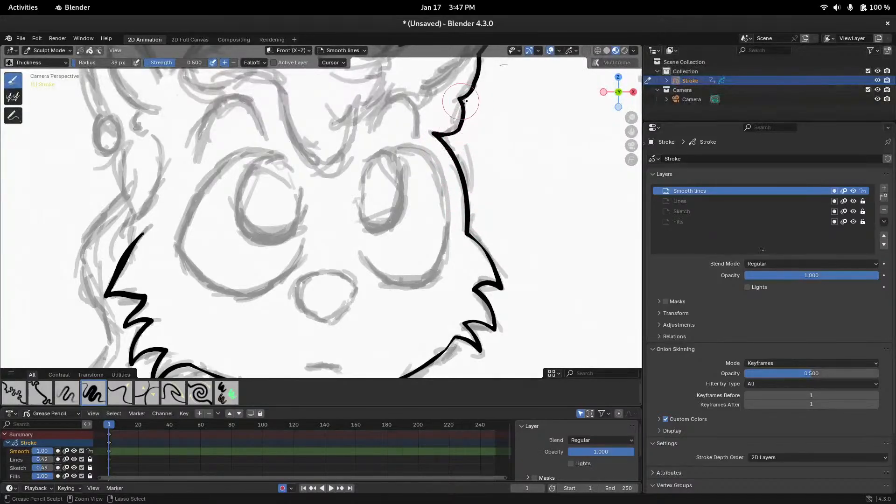
shift+middle_drag(447, 233, 403, 323)
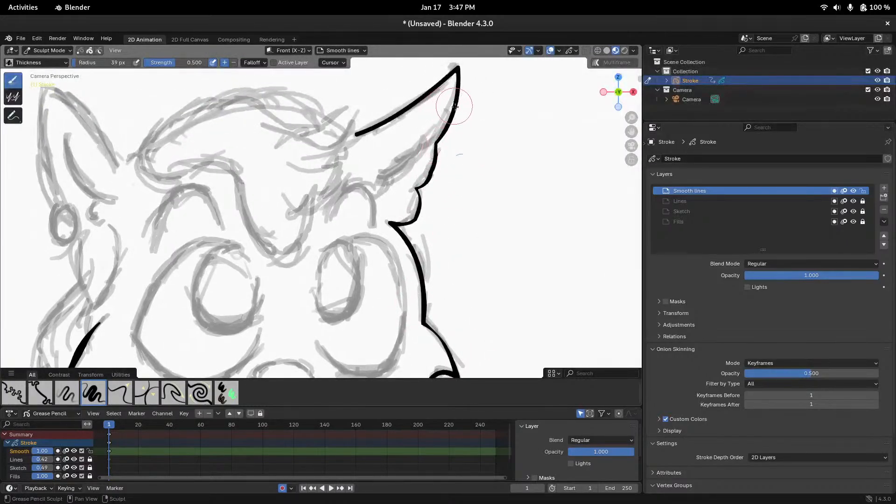
mouse_move(455, 106)
mouse_down()
mouse_move(461, 66)
mouse_move(369, 131)
mouse_up()
Touch up the jawline by thinning it where it meets the right cheek fur
mouse_move(421, 288)
middle_down()
mouse_move(444, 236)
mouse_move(496, 169)
middle_up()
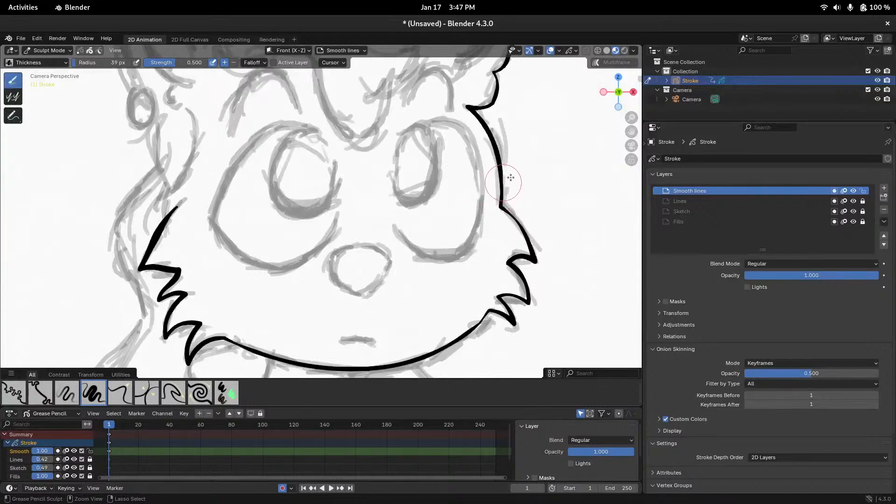
middle_drag(502, 214, 509, 200)
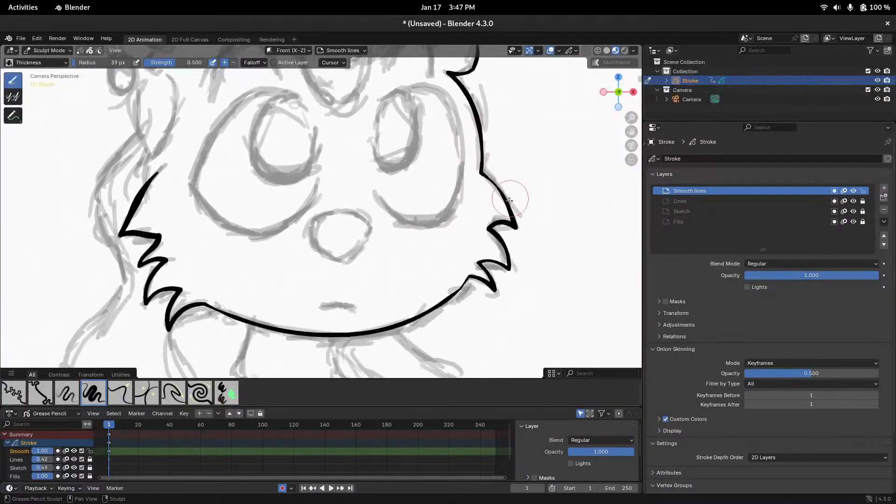
ctrl+drag(443, 303, 461, 290)
ctrl+middle_drag(398, 204, 379, 225)
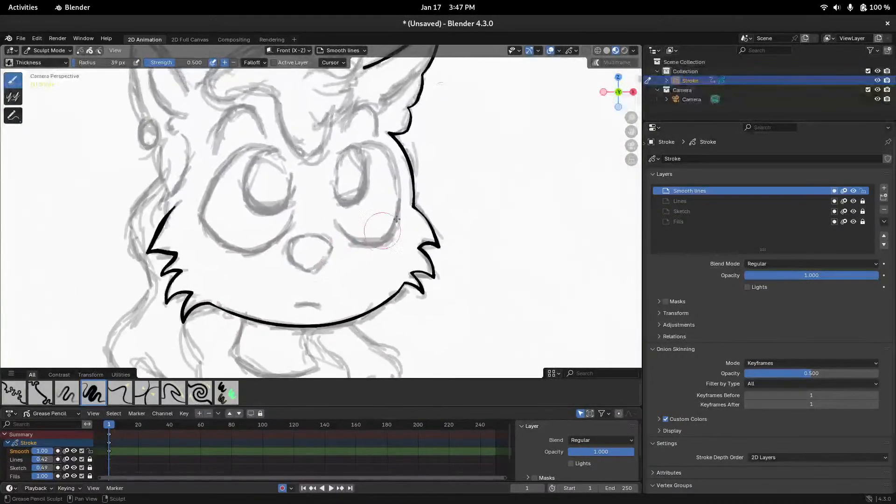
Hide the Lines and Sketch layers and inspect the thickness variation of the smooth outline
click(854, 200)
click(854, 200)
click(854, 200)
click(857, 209)
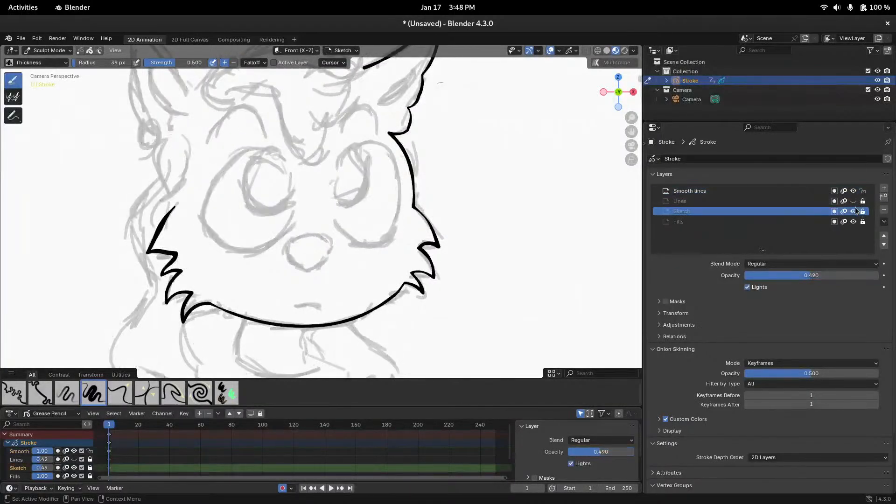
click(853, 211)
middle_drag(454, 212, 455, 282)
mouse_move(427, 204)
middle_down()
mouse_move(468, 232)
mouse_move(461, 234)
middle_up()
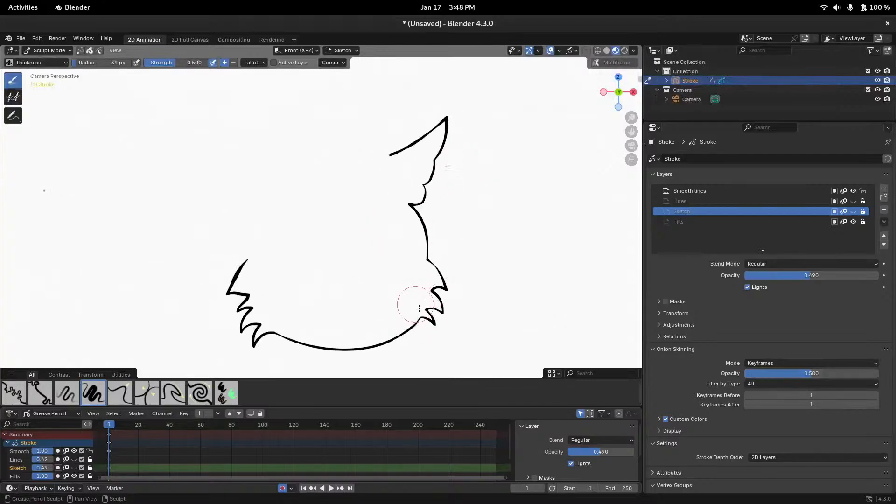
ctrl+middle_drag(445, 272, 440, 186)
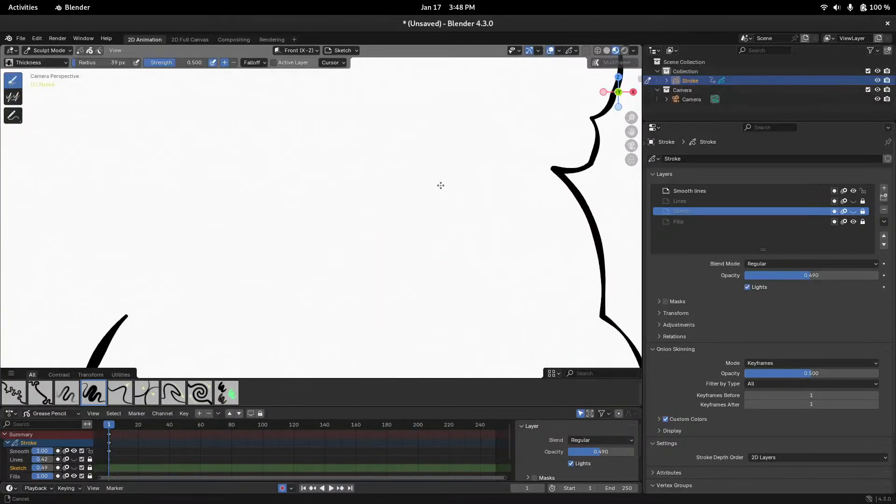
ctrl+middle_drag(447, 242, 449, 284)
mouse_move(468, 229)
middle_down()
mouse_move(434, 208)
mouse_move(408, 146)
middle_up()
ctrl+middle_drag(502, 226, 500, 228)
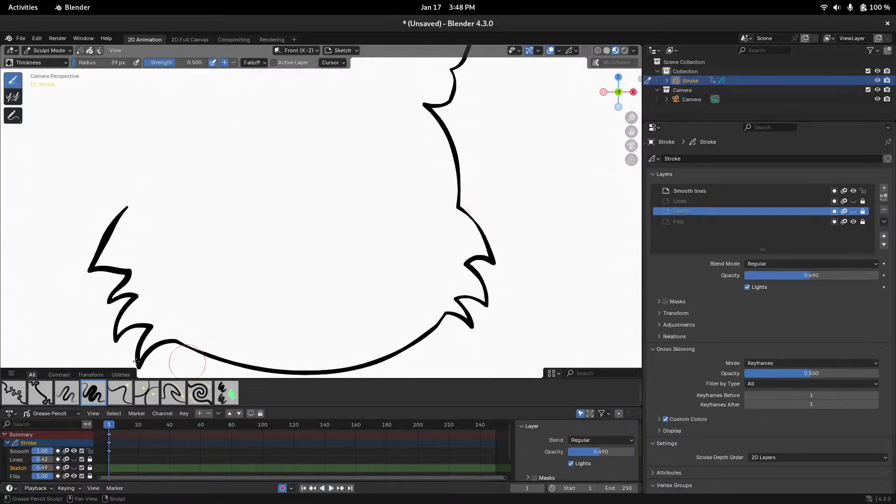
Choose the Strength brush and make Smooth lines the active layer again for sculpting
click(70, 396)
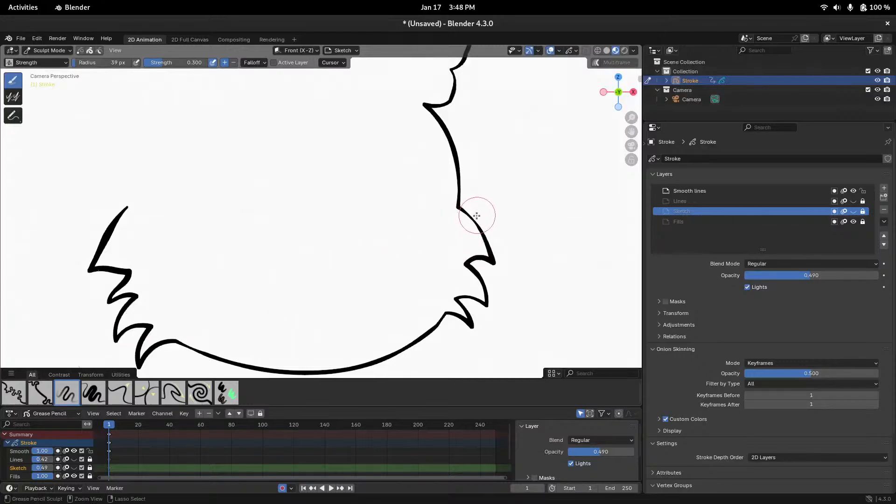
ctrl+drag(476, 216, 477, 221)
click(467, 175)
click(697, 192)
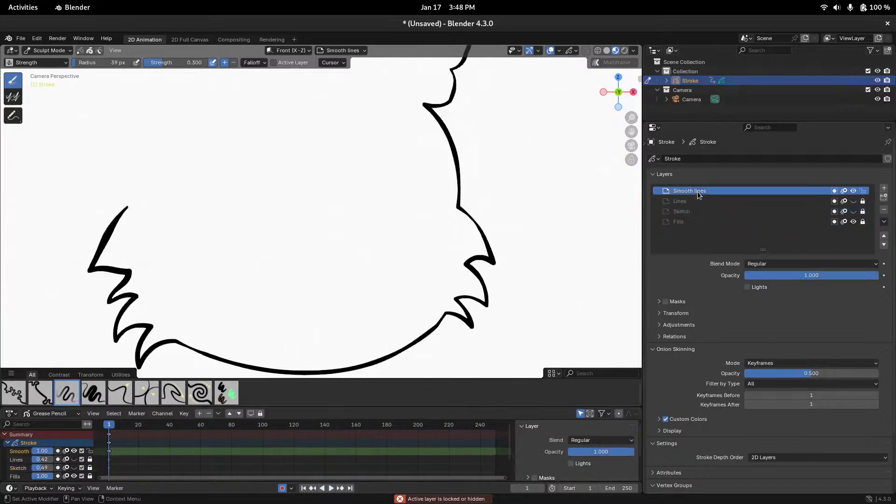
Set the brush strength to 0.106 and fade the outline along the right side of the face and upper cheek tuft
mouse_move(457, 184)
ctrl+mouse_down()
mouse_move(444, 190)
mouse_move(476, 194)
ctrl+mouse_up()
drag(188, 64, 182, 64)
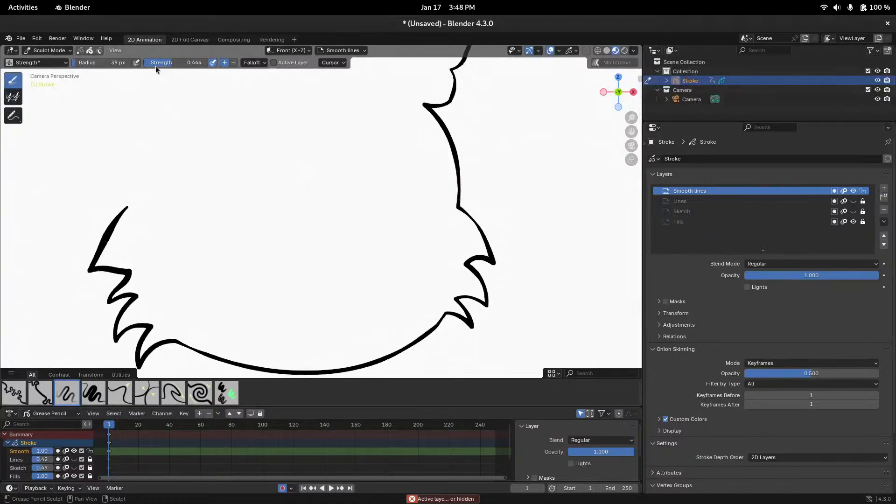
drag(158, 63, 140, 63)
mouse_move(455, 201)
ctrl+mouse_down()
mouse_move(444, 172)
mouse_move(458, 196)
mouse_move(460, 136)
mouse_move(426, 107)
mouse_move(443, 135)
ctrl+mouse_up()
key(ctrl+z)
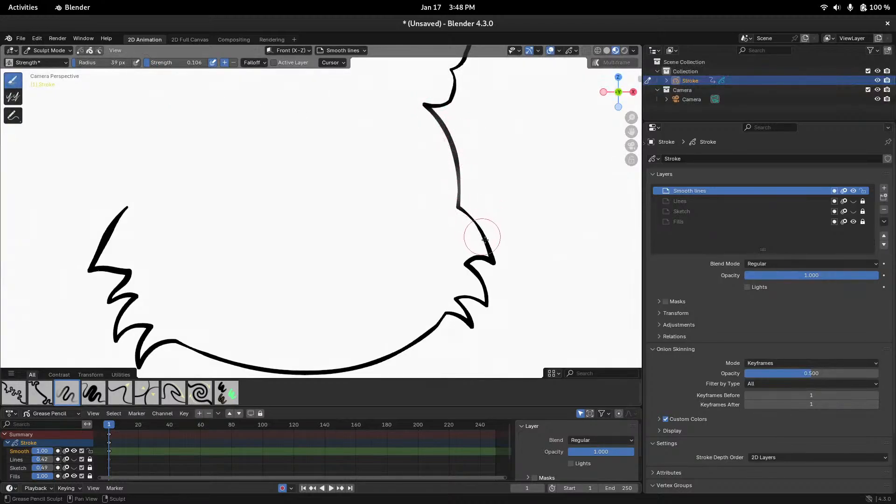
mouse_move(486, 239)
ctrl+mouse_down()
mouse_move(492, 256)
mouse_move(482, 267)
ctrl+mouse_up()
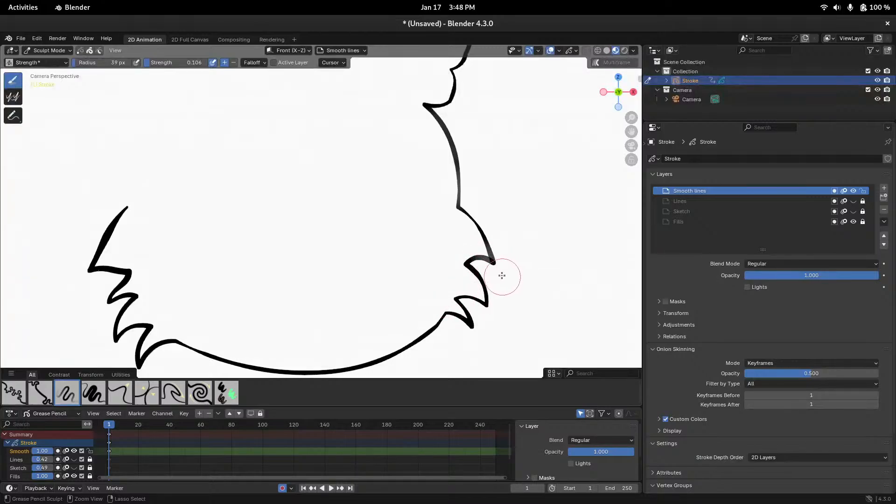
shift+middle_drag(481, 224, 381, 211)
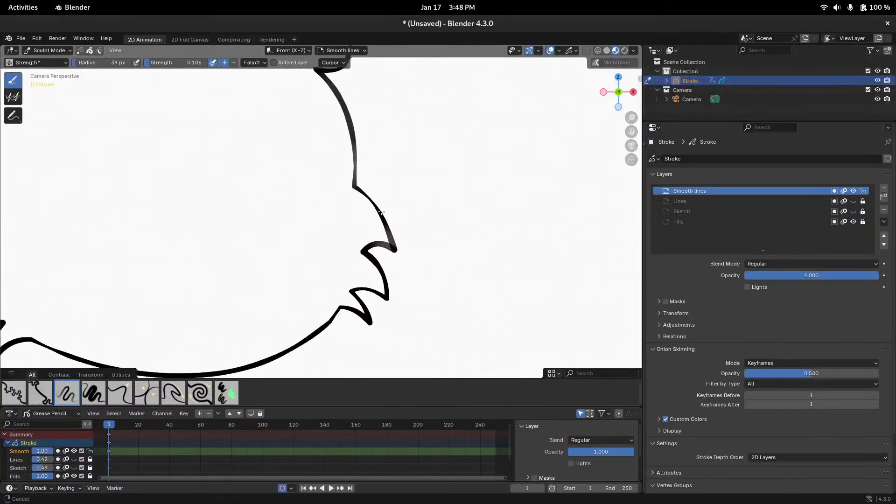
scroll(482, 168, up, 5)
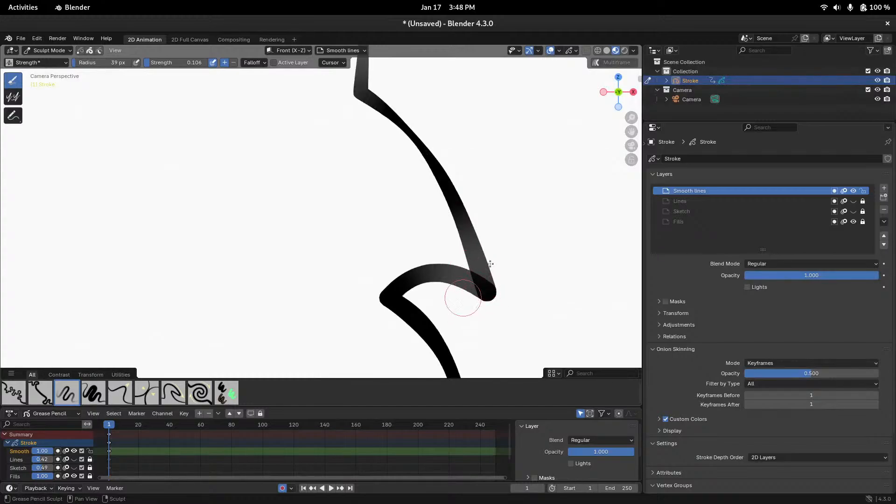
scroll(496, 246, down, 3)
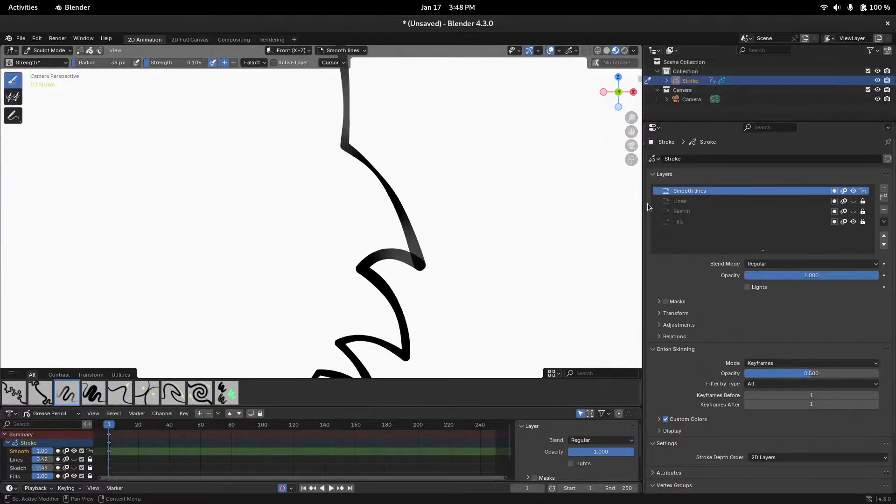
mouse_move(645, 204)
mouse_down()
mouse_move(658, 205)
mouse_move(640, 207)
mouse_up()
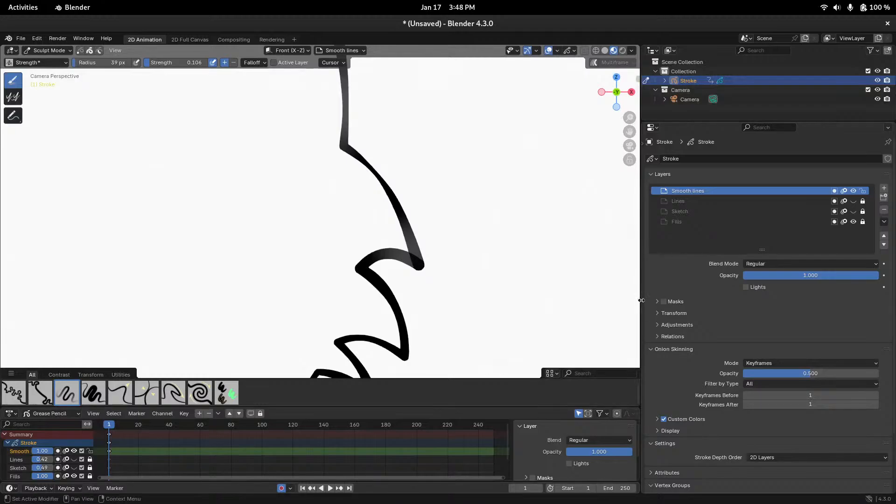
mouse_move(642, 306)
mouse_down()
mouse_move(666, 310)
mouse_move(640, 313)
mouse_up()
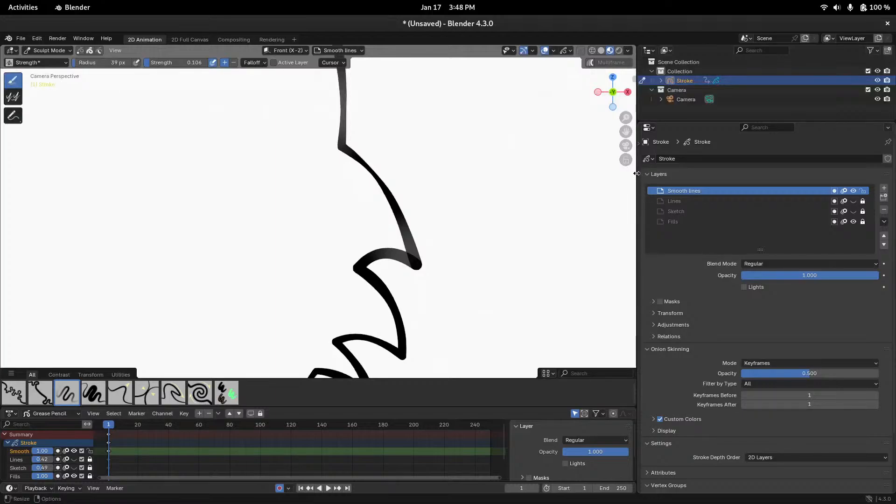
Toggle Self Overlap on the Solid Stroke material to compare how the overlapping strokes render, leaving it enabled
drag(636, 173, 650, 171)
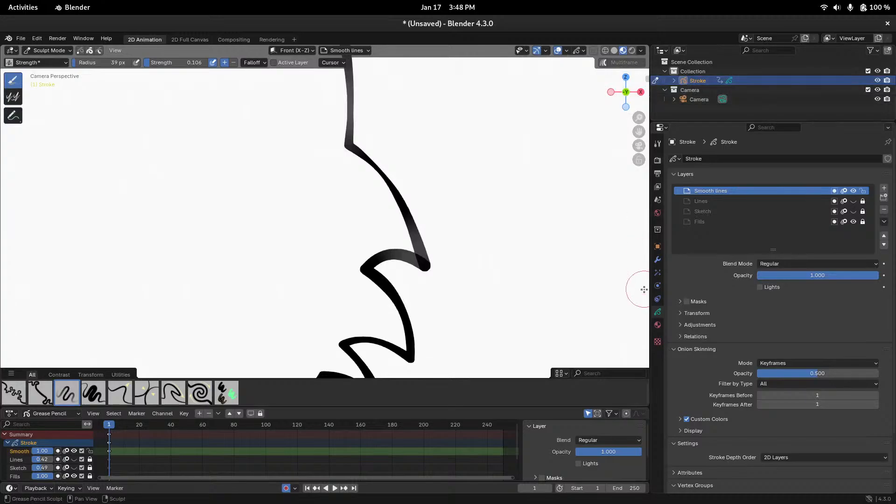
click(658, 326)
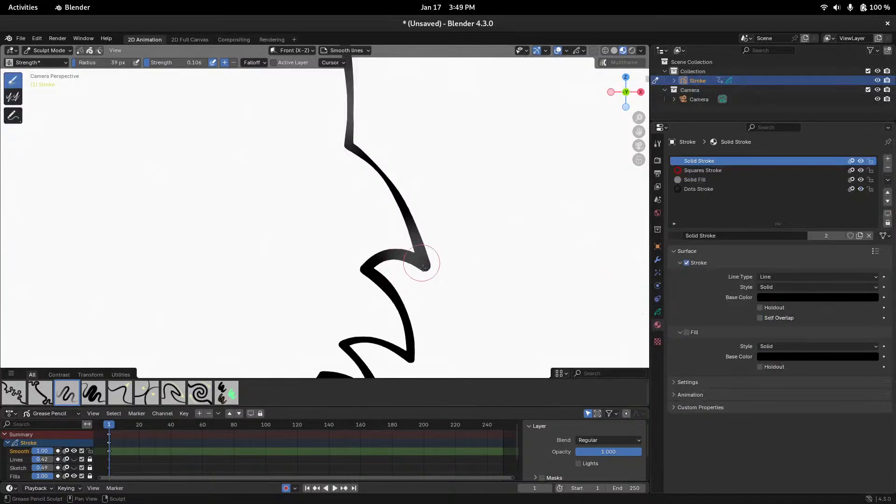
click(760, 318)
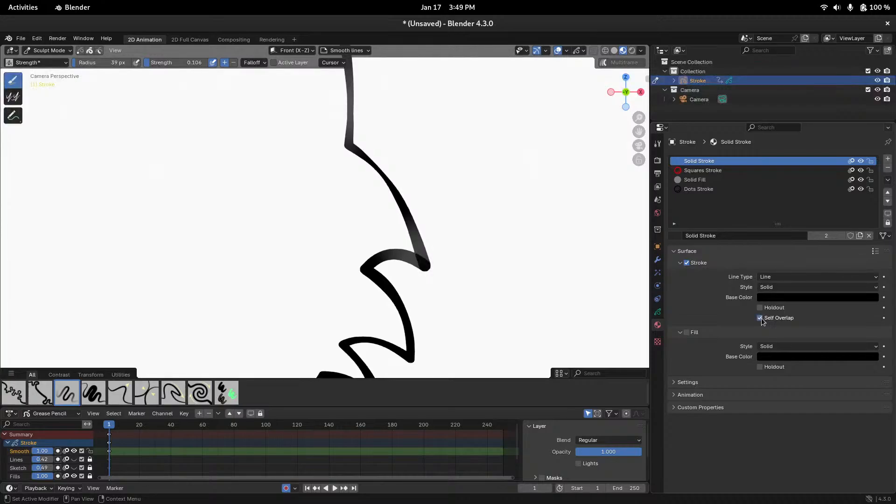
click(761, 319)
click(761, 319)
click(761, 318)
click(761, 319)
click(761, 318)
Hide the Smooth lines layer, show Lines and Sketch, and raise the Lines layer opacity to 0.910
click(657, 312)
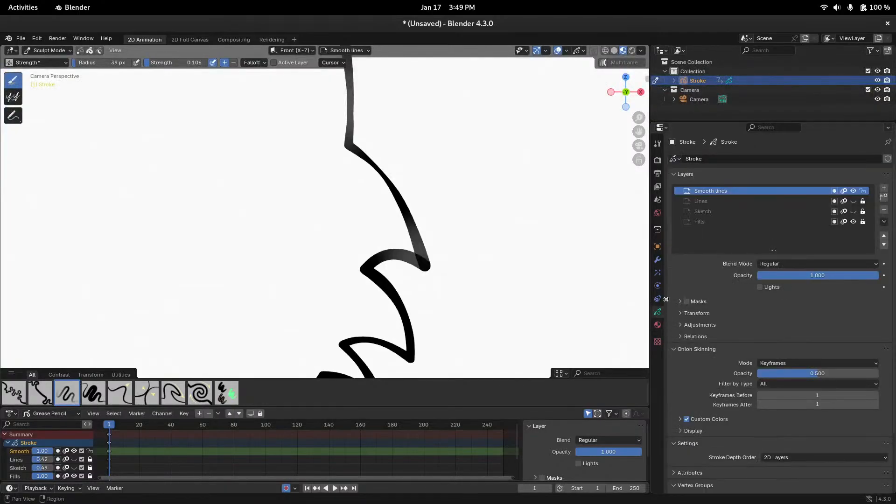
click(854, 191)
click(853, 201)
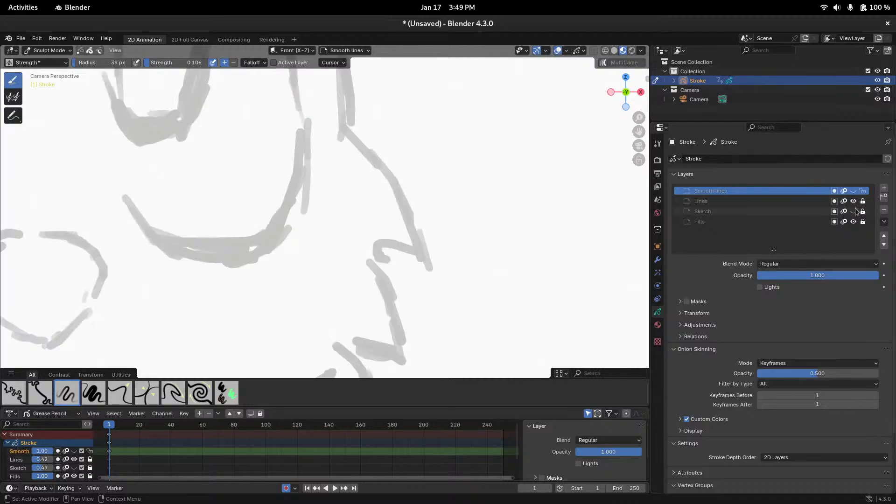
click(853, 211)
click(806, 200)
drag(813, 276, 867, 276)
Look over the whole rough character drawing up close and from a distance
scroll(313, 206, down, 5)
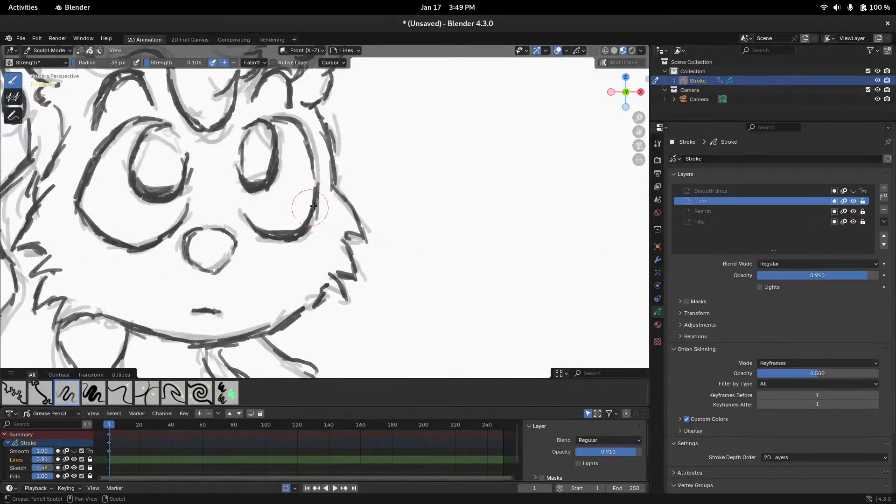
scroll(346, 176, down, 7)
scroll(356, 183, up, 2)
shift+middle_drag(362, 221, 459, 243)
scroll(404, 232, up, 5)
scroll(398, 244, down, 5)
mouse_move(407, 233)
shift+middle_down()
mouse_move(372, 187)
mouse_move(368, 226)
mouse_move(351, 206)
shift+middle_up()
scroll(371, 188, up, 3)
scroll(371, 188, down, 4)
scroll(370, 187, up, 1)
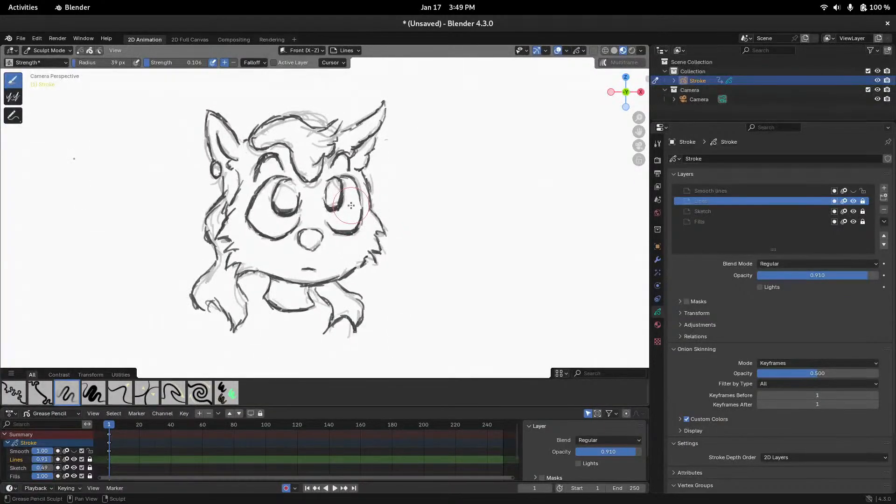
Move the timeline to frame 18 and unlock the Lines, Sketch and Fills layers
key(space)
click(110, 425)
drag(110, 426, 136, 426)
key(space)
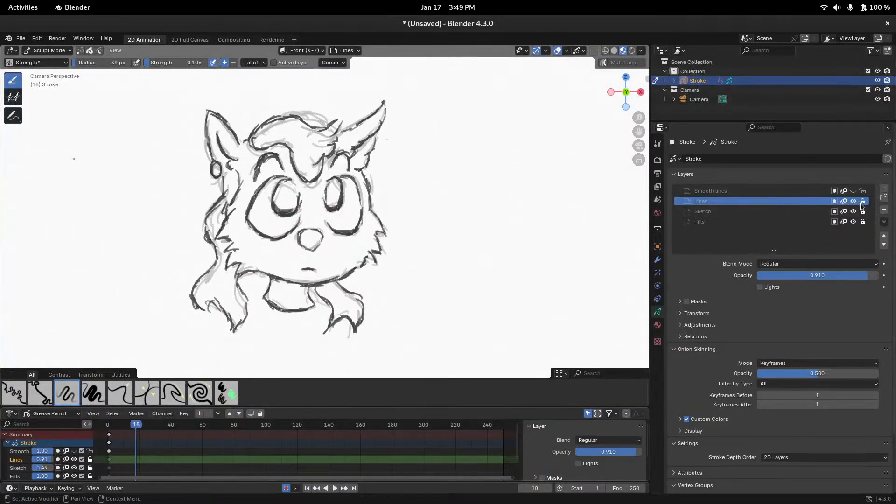
drag(863, 201, 863, 222)
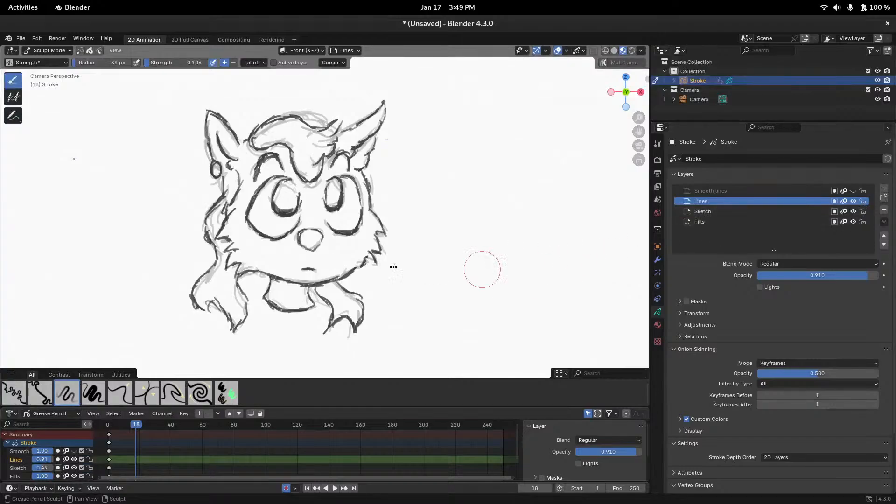
Save the project in the sketches folder as 2025-01-17-kittysketch.blend
click(20, 37)
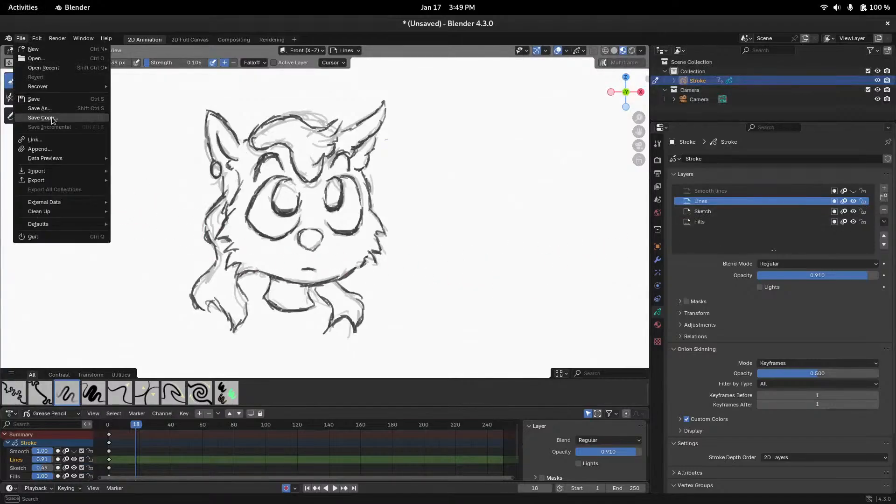
click(39, 108)
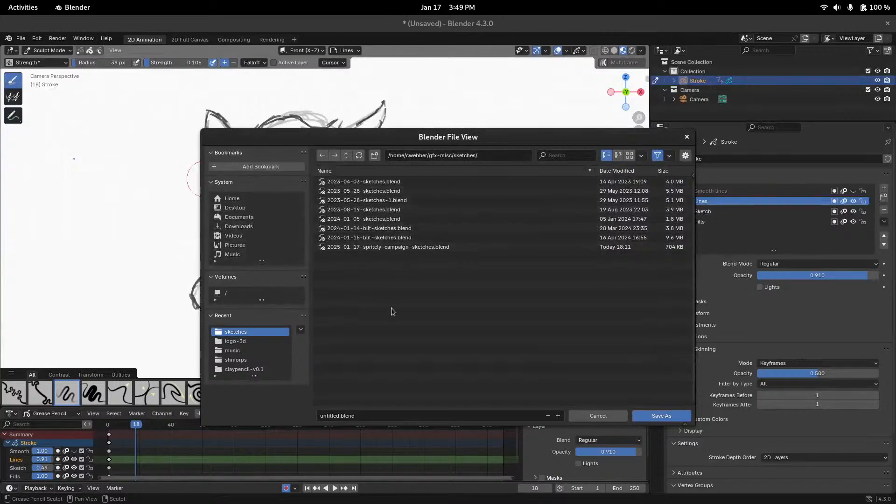
click(341, 416)
click(340, 416)
key(shift+Home)
text(2025-01-17-kittysketch)
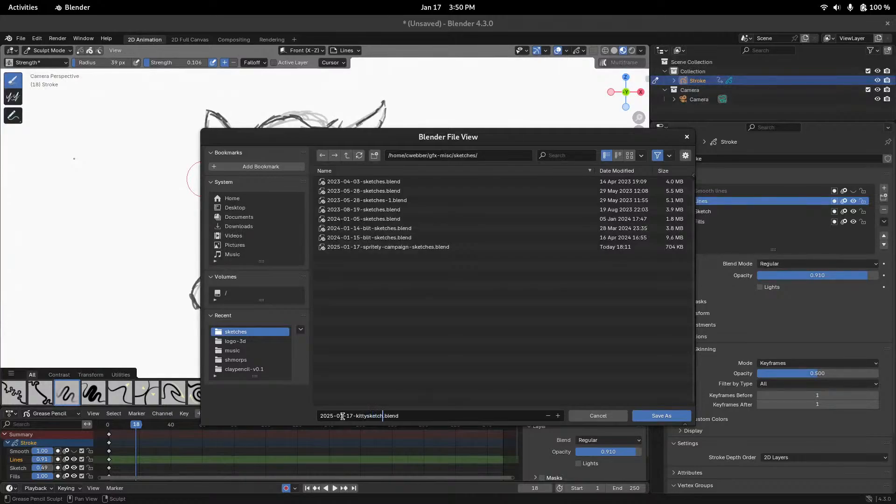
click(662, 416)
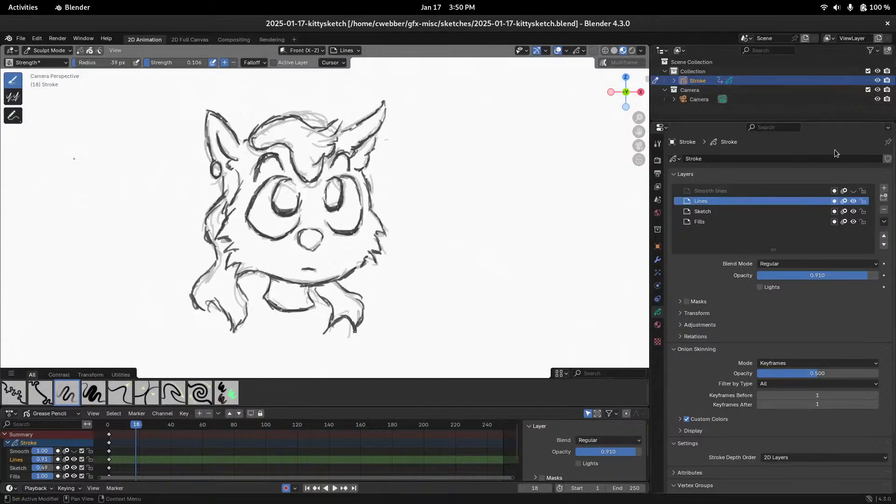
Hide Lines and prepare the Sketch layer for drawing in Draw Mode with its opacity at 0.988
click(853, 201)
click(757, 214)
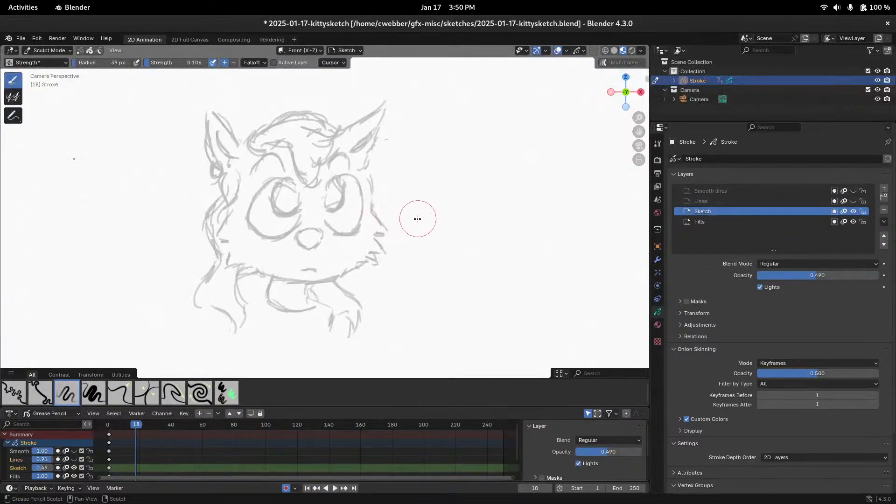
key(ctrl+Tab)
click(420, 166)
drag(812, 276, 884, 283)
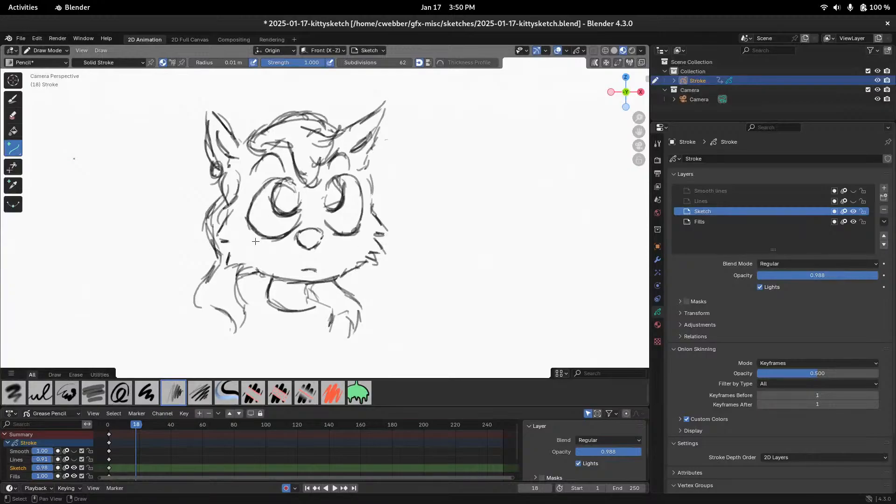
Draw the eyes, pupils, nose and mouth of the turned face at frame 18 with the Draw tool
key(ctrl+Tab)
key(ctrl+Tab)
click(13, 99)
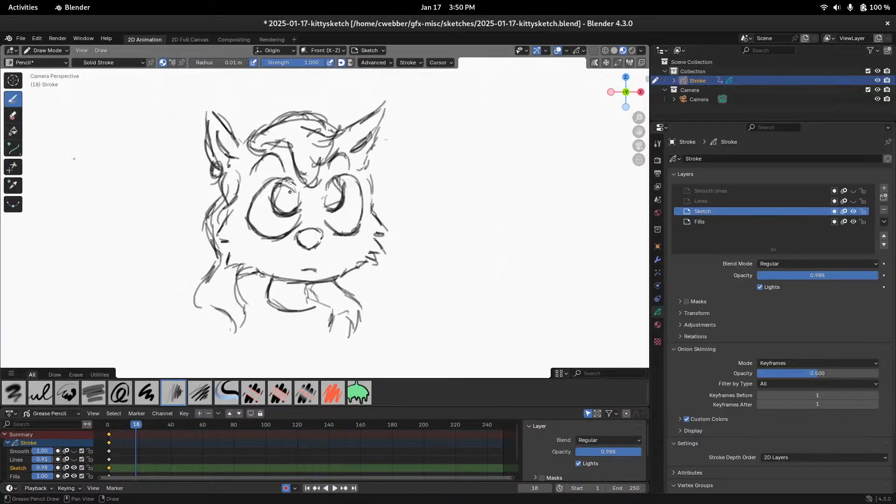
mouse_move(283, 187)
mouse_down()
mouse_move(254, 183)
mouse_move(246, 194)
mouse_move(242, 224)
mouse_move(273, 234)
mouse_up()
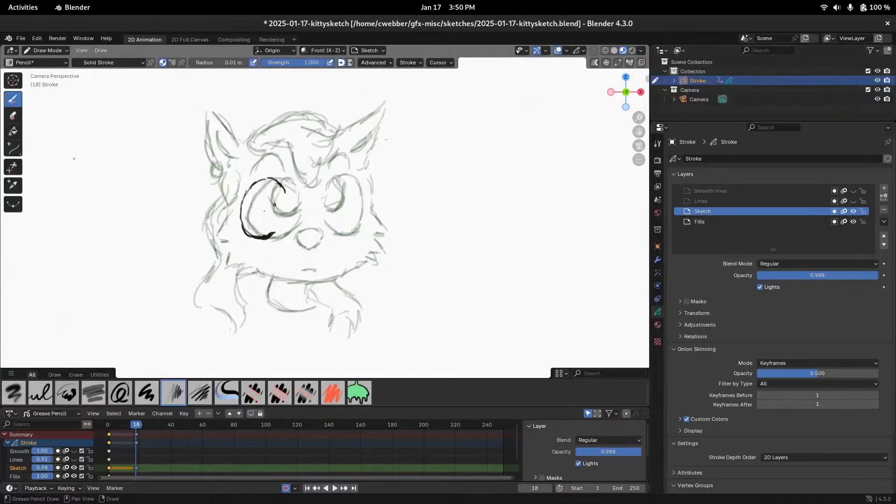
mouse_move(254, 191)
mouse_down()
mouse_move(250, 210)
mouse_move(242, 207)
mouse_move(257, 202)
mouse_move(249, 212)
mouse_up()
mouse_move(346, 203)
mouse_down()
mouse_move(344, 231)
mouse_move(313, 233)
mouse_up()
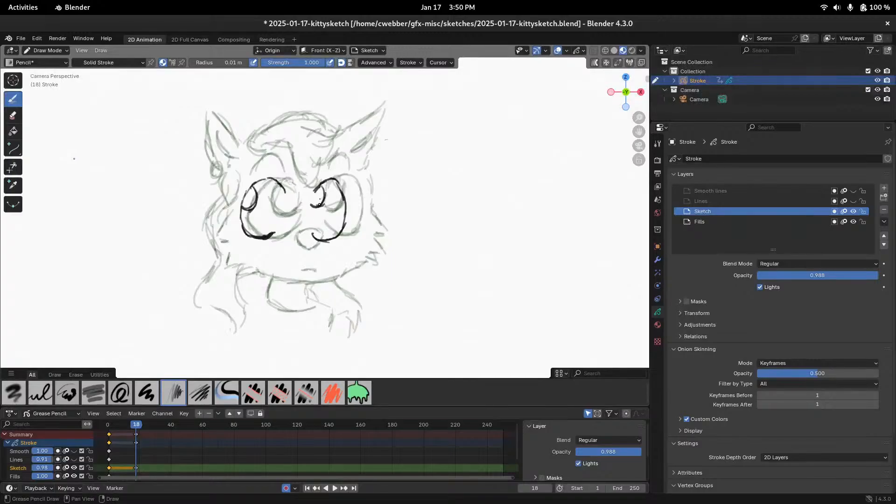
drag(322, 185, 326, 205)
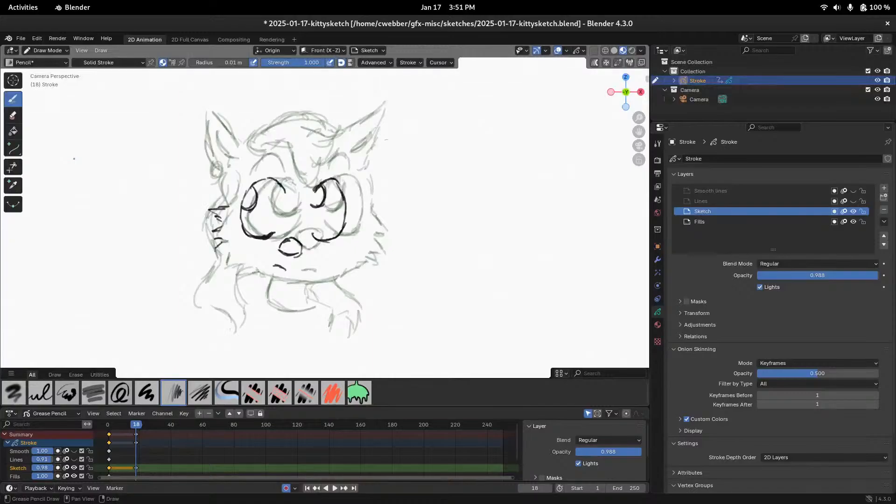
Sketch the cheek fur on both sides and the jawline of the turned head
drag(215, 249, 229, 247)
mouse_move(222, 251)
mouse_down()
mouse_move(262, 281)
mouse_move(314, 279)
mouse_up()
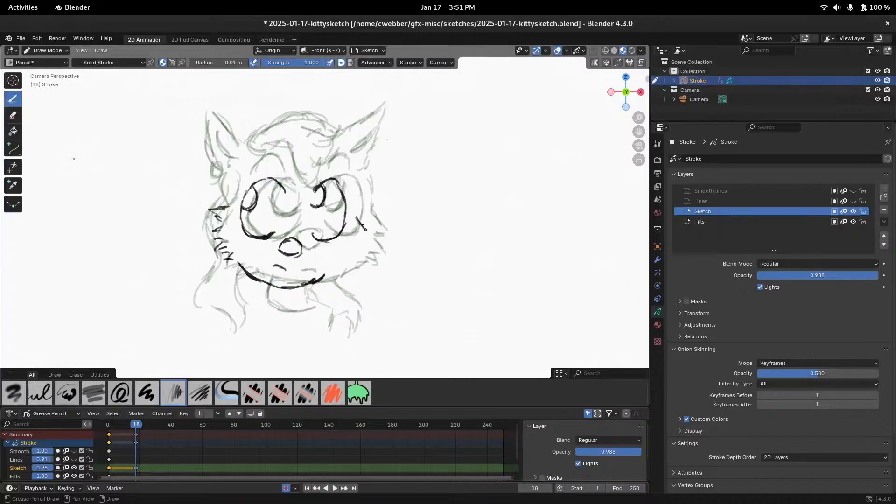
mouse_move(365, 229)
mouse_down()
mouse_move(355, 233)
mouse_move(350, 264)
mouse_up()
Sketch both ears, the hair tuft on the forehead and the round earring at frame 18
mouse_move(252, 137)
mouse_down()
mouse_move(248, 122)
mouse_move(229, 164)
mouse_up()
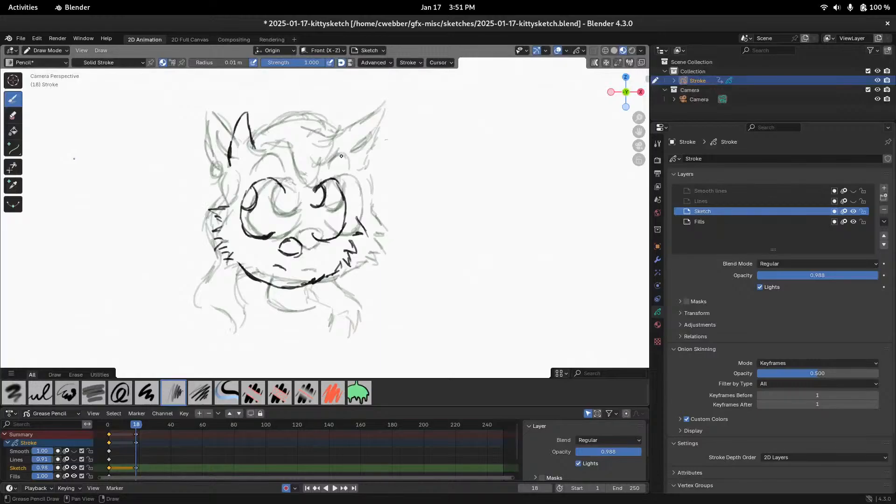
mouse_move(354, 156)
mouse_down()
mouse_move(376, 147)
mouse_move(351, 179)
mouse_up()
mouse_move(271, 141)
mouse_down()
mouse_move(322, 140)
mouse_move(283, 170)
mouse_move(291, 185)
mouse_move(318, 188)
mouse_move(316, 175)
mouse_move(341, 170)
mouse_move(321, 180)
mouse_up()
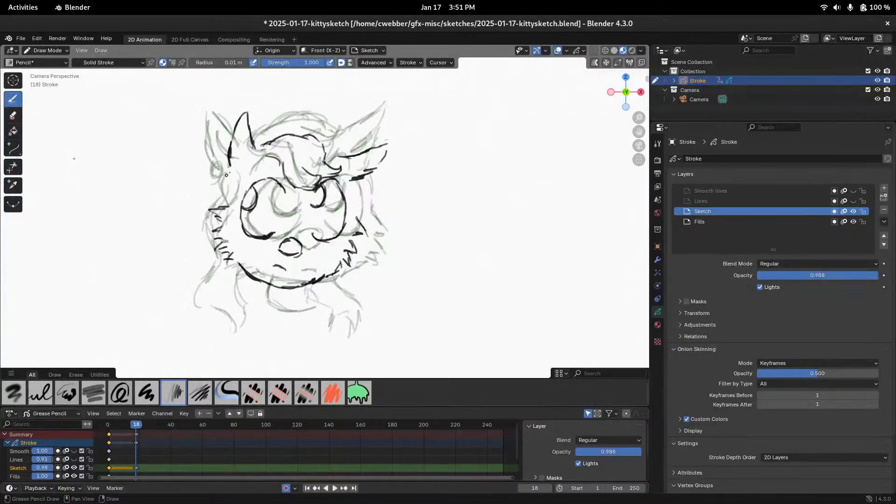
mouse_move(237, 167)
mouse_down()
mouse_move(228, 158)
mouse_move(241, 163)
mouse_move(242, 134)
mouse_up()
drag(371, 159, 355, 164)
drag(370, 164, 349, 168)
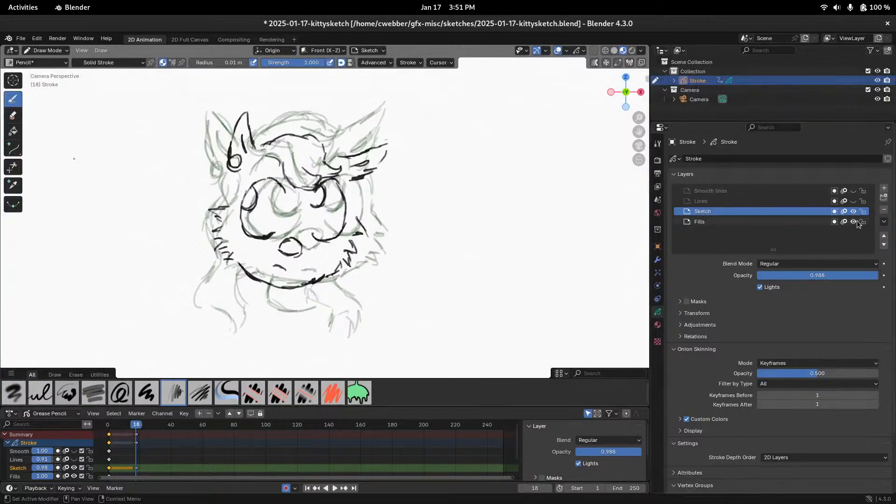
Reshape the right eye, brow and jawline of the new sketch with the Grab brush in Sculpt Mode
key(ctrl+Tab)
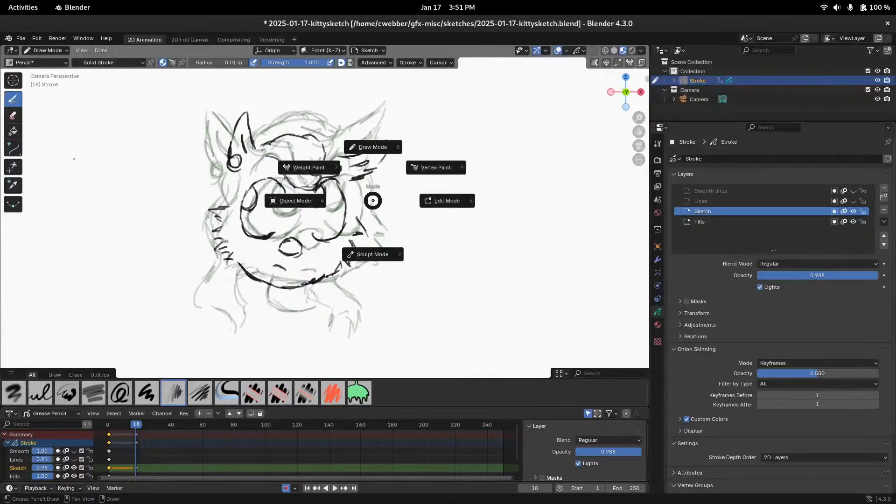
click(345, 207)
click(344, 206)
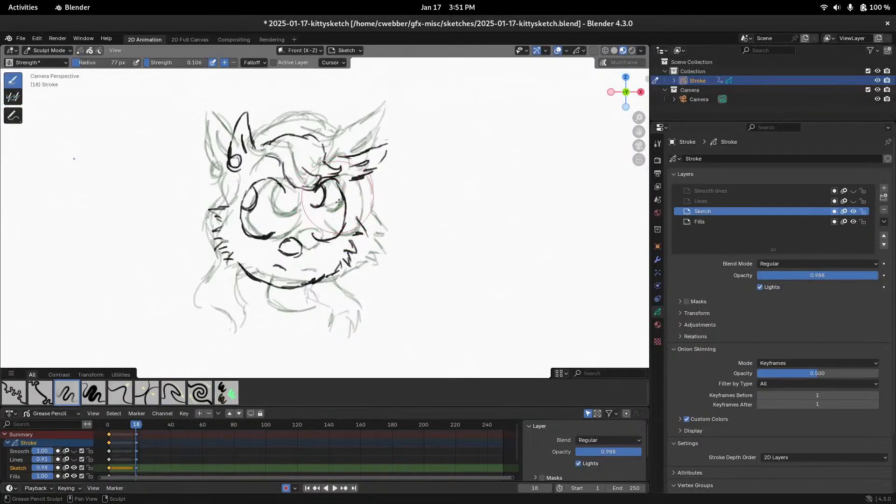
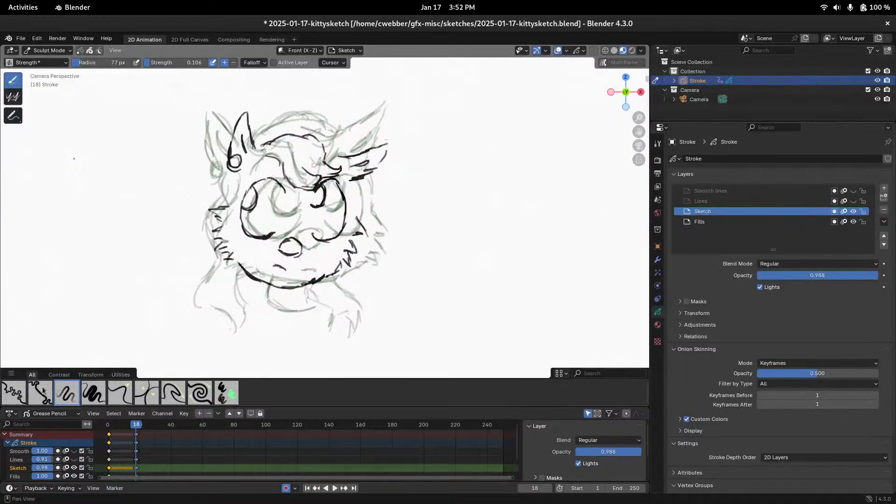
click(120, 392)
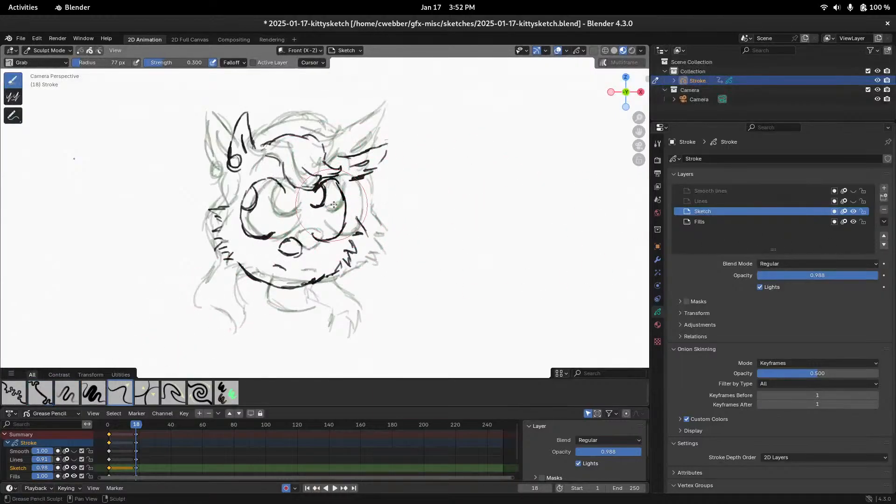
mouse_move(328, 183)
mouse_down()
mouse_move(335, 205)
mouse_move(329, 200)
mouse_up()
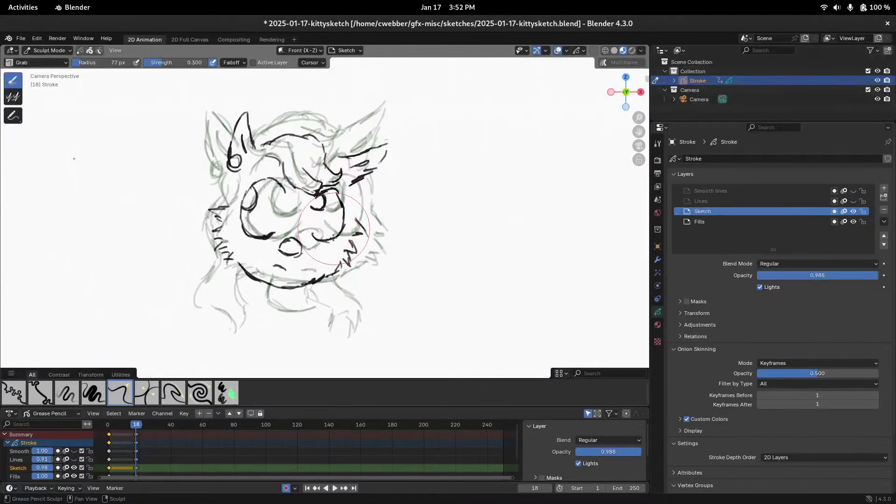
drag(332, 278, 319, 277)
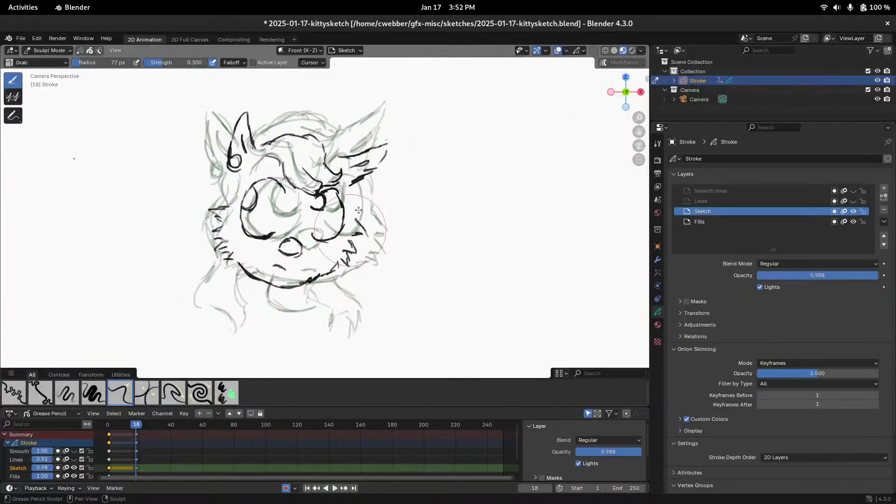
Return to Draw Mode and add the curl by the right ear, the right face edge and the long hair on the left
key(ctrl+Tab)
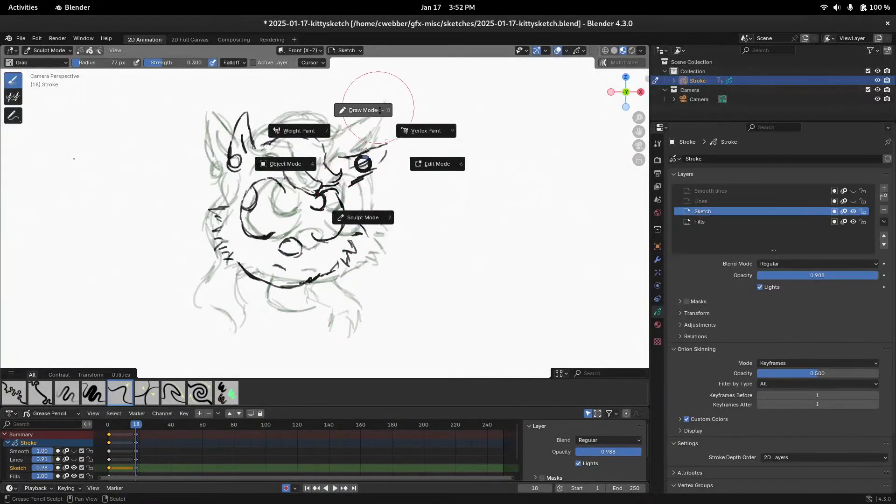
click(350, 152)
drag(329, 150, 343, 162)
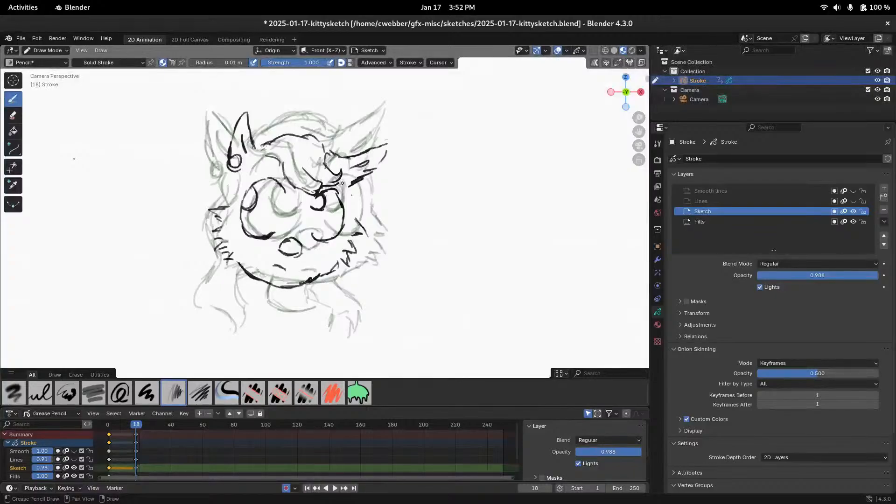
drag(355, 194, 348, 225)
drag(233, 176, 206, 199)
mouse_move(209, 234)
mouse_down()
mouse_move(179, 302)
mouse_move(204, 309)
mouse_move(233, 270)
mouse_up()
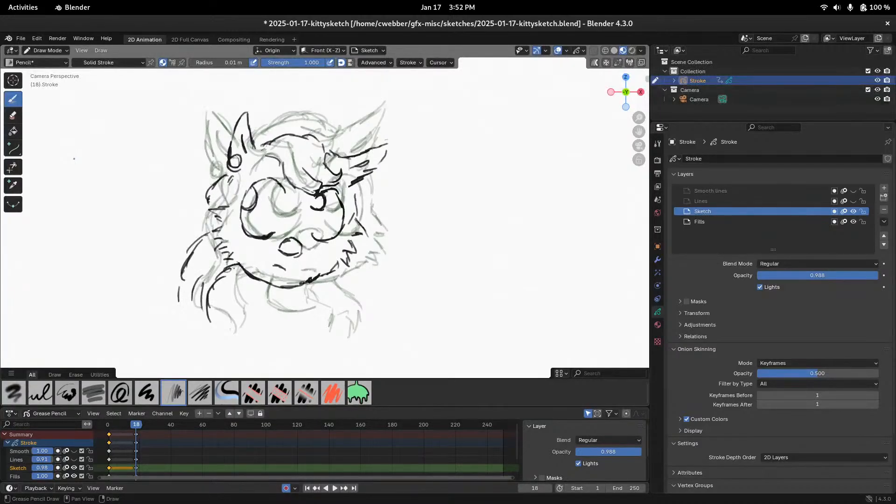
Sketch the neck, the rounded collar and the hair strands below the chin
mouse_move(298, 287)
mouse_down()
mouse_move(313, 328)
mouse_move(320, 301)
mouse_move(320, 323)
mouse_up()
drag(253, 304, 258, 289)
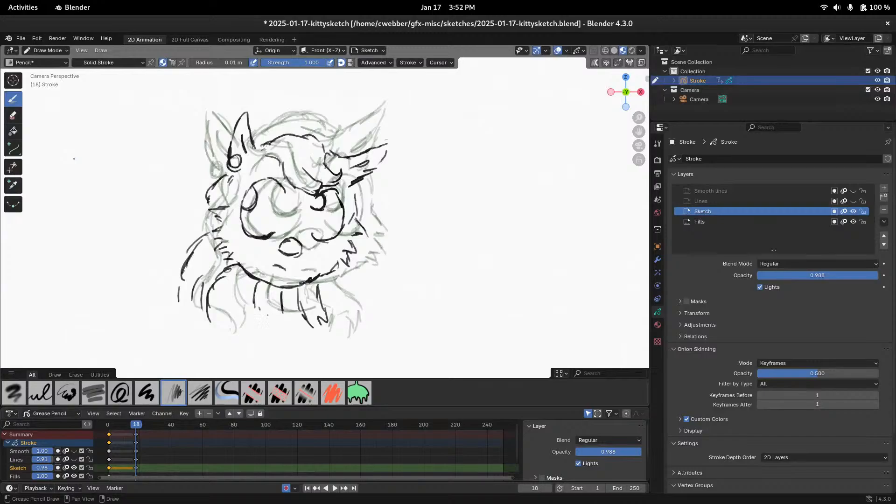
mouse_move(259, 307)
mouse_down()
mouse_move(273, 316)
mouse_move(283, 308)
mouse_up()
Play the animation from the start to preview the change between the two head poses
mouse_move(136, 426)
mouse_down()
mouse_move(117, 428)
mouse_move(143, 429)
mouse_move(112, 428)
mouse_up()
key(space)
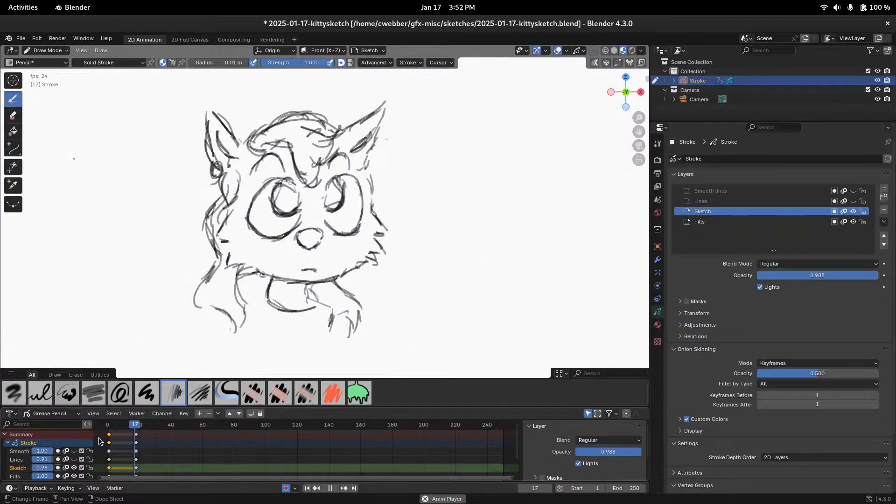
key(space)
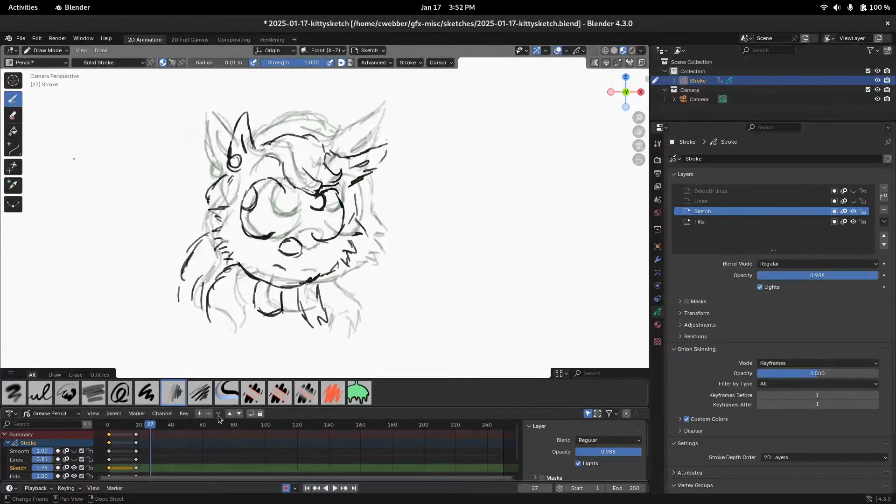
Scrub and play between the two head poses to study the motion, and stop the playhead at frame 8
key(space)
click(120, 424)
drag(121, 425, 122, 425)
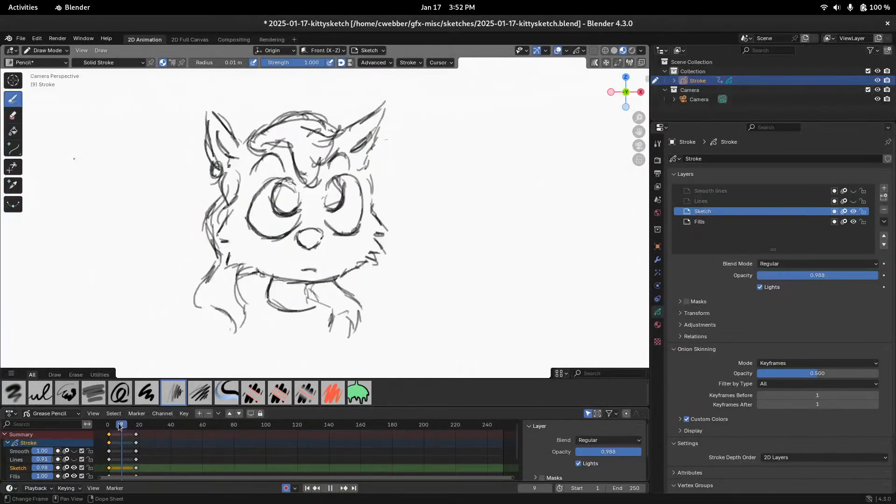
key(space)
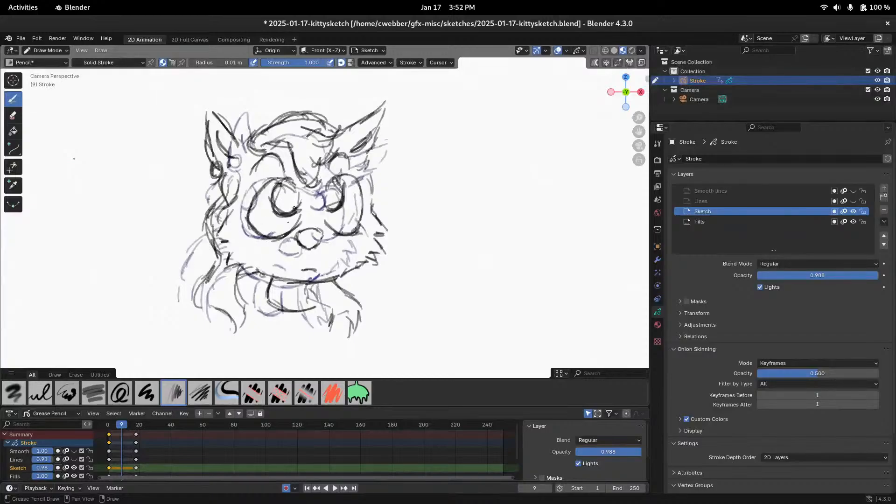
scroll(294, 185, up, 2)
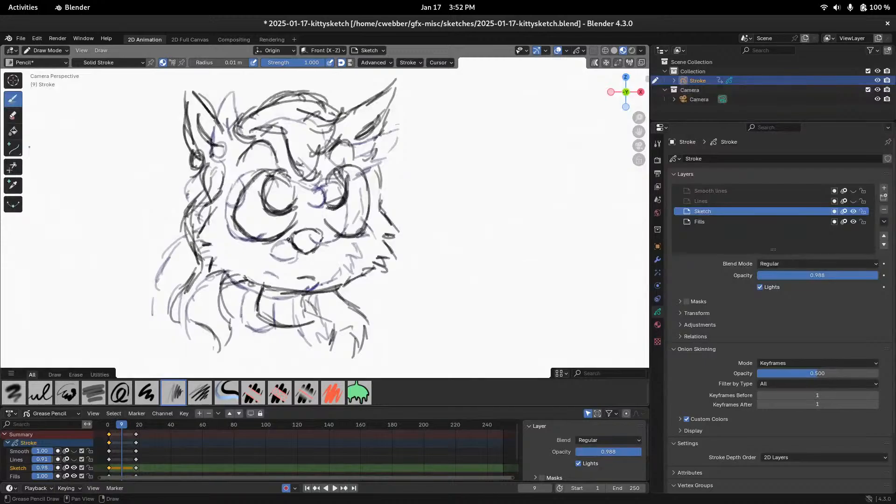
click(110, 425)
key(space)
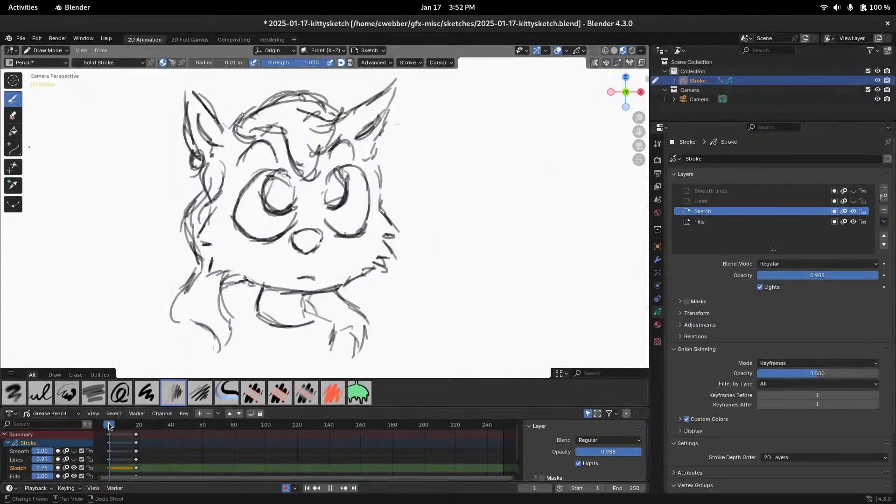
drag(109, 424, 119, 424)
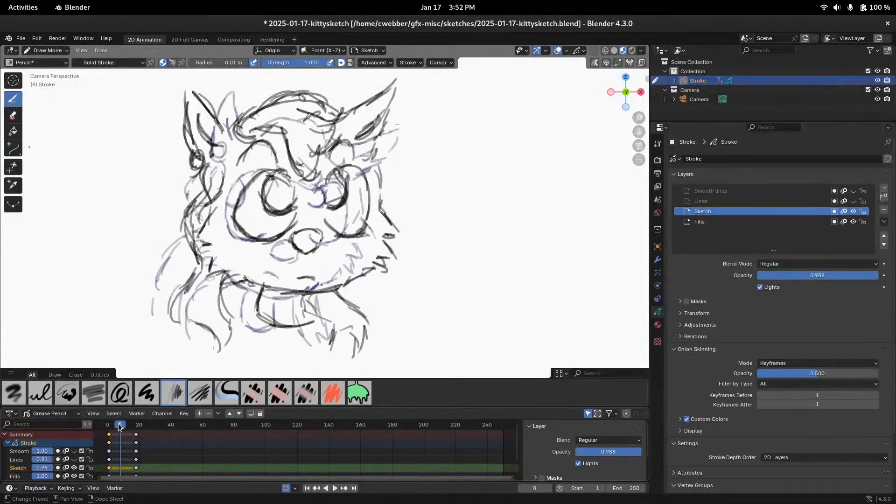
Start an in-between drawing at frame 8 by sketching the nose, the mouth and both oval pupils between the onion-skin poses
drag(283, 240, 287, 253)
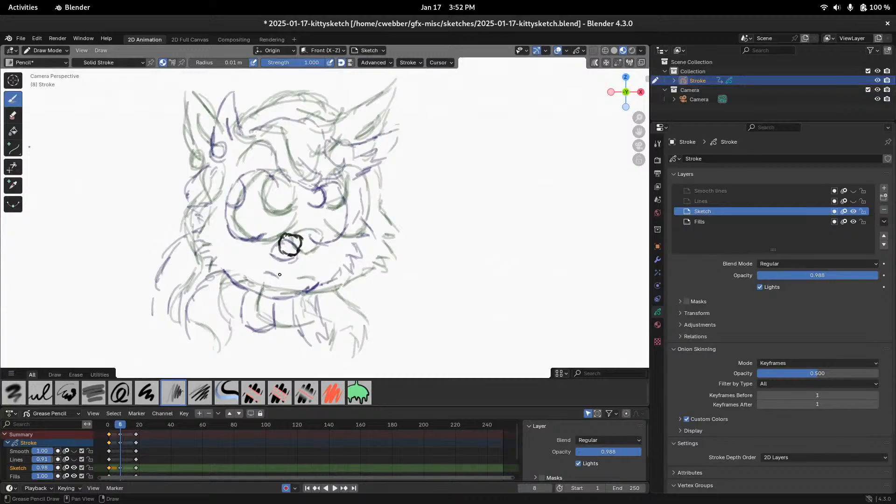
drag(279, 275, 281, 273)
drag(248, 191, 263, 211)
drag(268, 176, 260, 212)
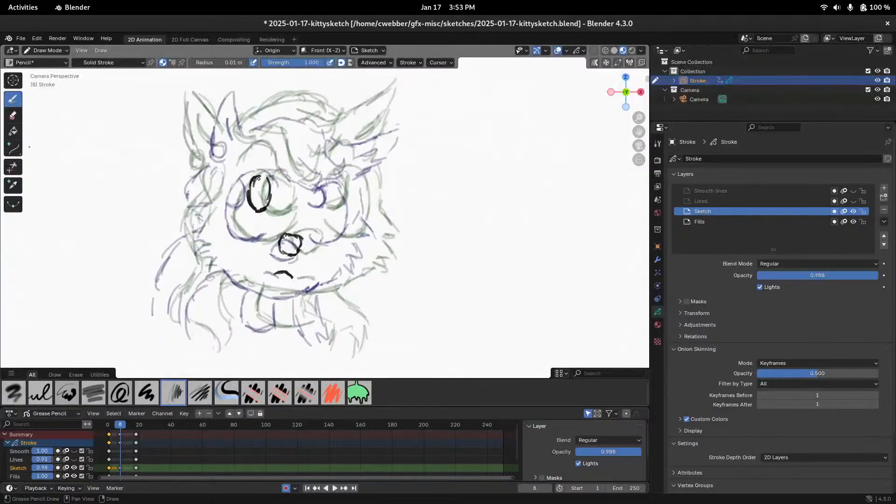
drag(259, 178, 270, 186)
scroll(327, 181, up, 1)
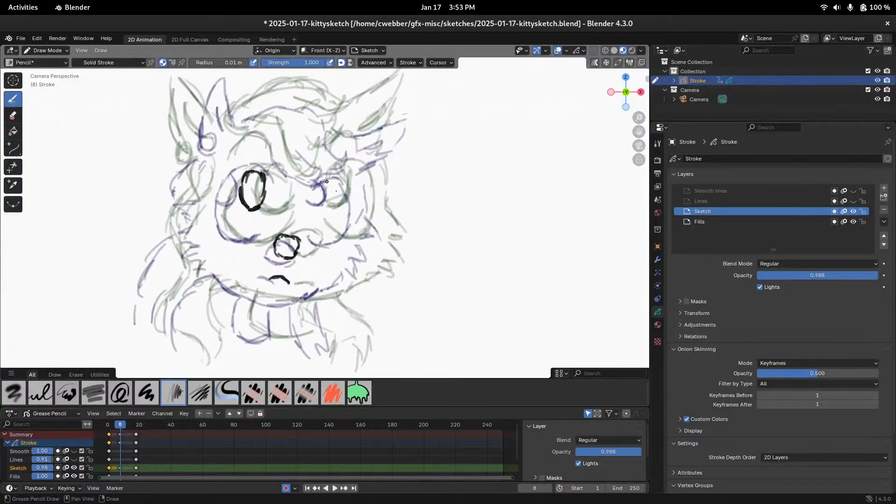
mouse_move(322, 189)
mouse_down()
mouse_move(330, 204)
mouse_move(335, 186)
mouse_move(329, 203)
mouse_up()
Outline the large left eye around its pupil in the frame 8 sketch
mouse_move(255, 164)
mouse_down()
mouse_move(231, 183)
mouse_move(235, 239)
mouse_up()
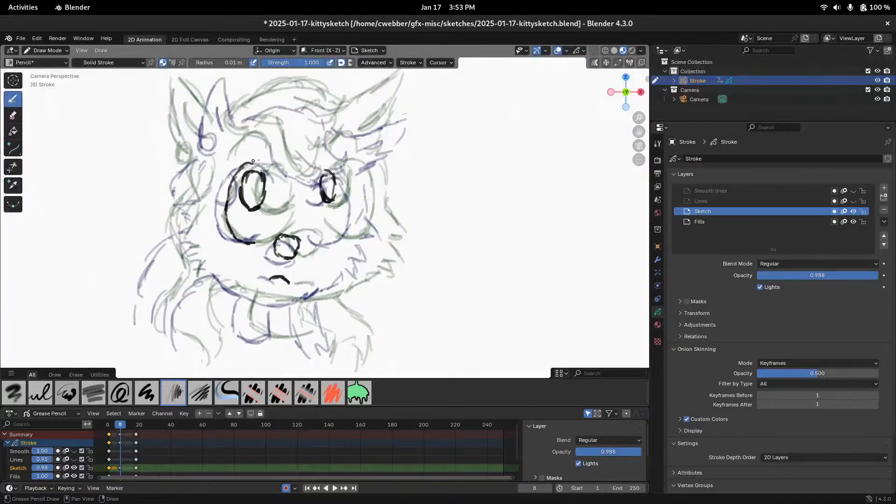
drag(253, 160, 275, 173)
drag(281, 211, 265, 240)
Add the left and right eyebrows to the turned-head drawing at frame 18
mouse_move(121, 426)
mouse_down()
mouse_move(144, 429)
mouse_move(126, 429)
mouse_up()
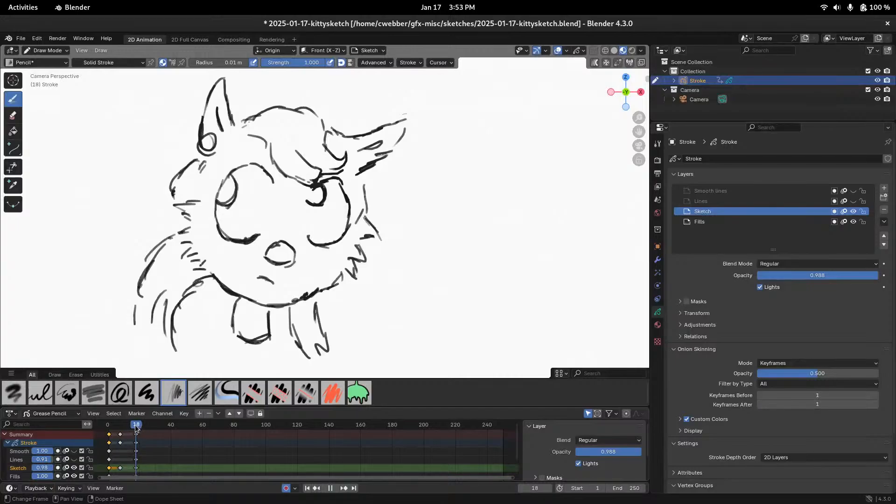
key(space)
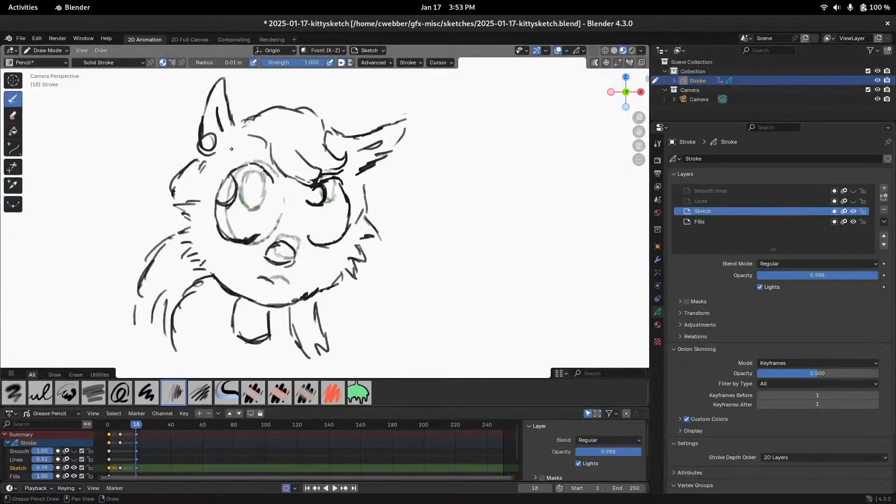
mouse_move(232, 149)
mouse_down()
mouse_move(251, 144)
mouse_move(261, 157)
mouse_up()
drag(326, 160, 354, 175)
Return to frame 8 and sketch the outline of the right eye
drag(132, 426, 120, 426)
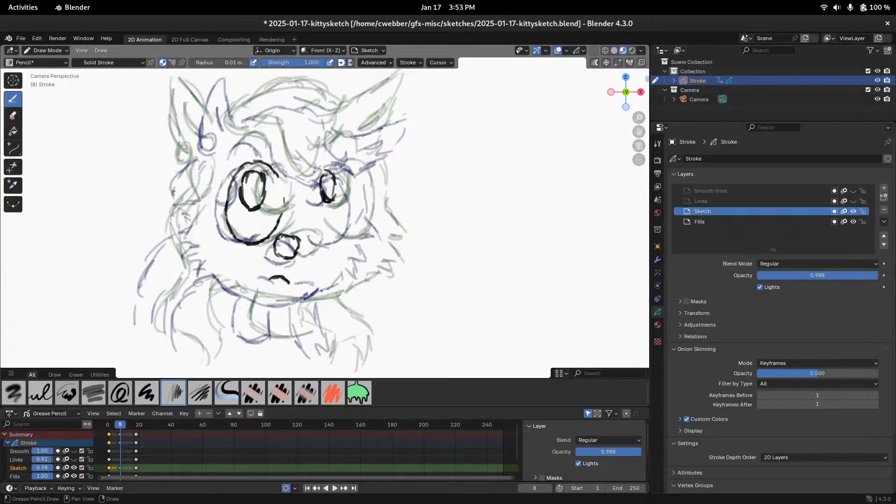
drag(313, 173, 345, 171)
mouse_move(353, 195)
mouse_down()
mouse_move(353, 226)
mouse_move(331, 241)
mouse_move(347, 235)
mouse_up()
drag(335, 164, 355, 181)
mouse_move(362, 197)
mouse_down()
mouse_move(363, 221)
mouse_move(351, 240)
mouse_up()
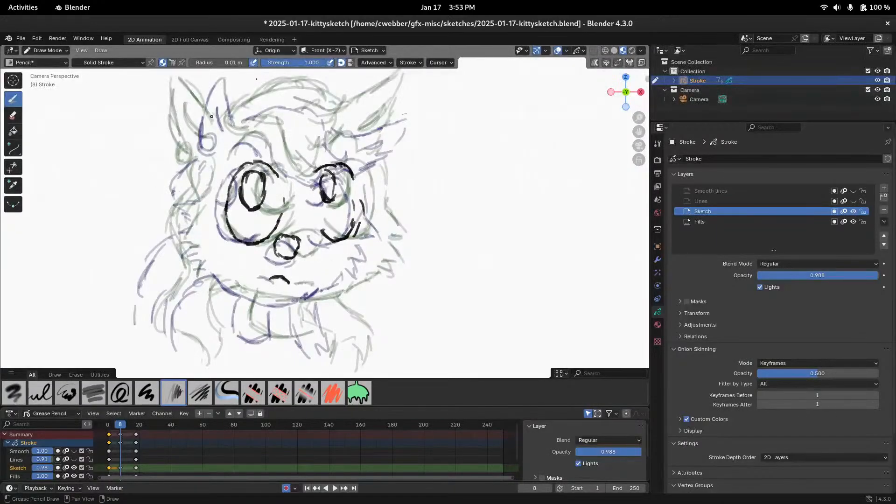
Sketch both ears, the left earring, the rounded hair top and the fringe across the forehead at frame 8
mouse_move(197, 80)
mouse_down()
mouse_move(190, 111)
mouse_move(212, 103)
mouse_move(228, 130)
mouse_move(191, 138)
mouse_move(187, 154)
mouse_move(280, 99)
mouse_move(311, 105)
mouse_move(332, 137)
mouse_up()
mouse_move(243, 140)
mouse_down()
mouse_move(263, 139)
mouse_move(283, 173)
mouse_move(317, 175)
mouse_move(320, 161)
mouse_move(305, 174)
mouse_move(396, 95)
mouse_move(396, 122)
mouse_move(354, 162)
mouse_up()
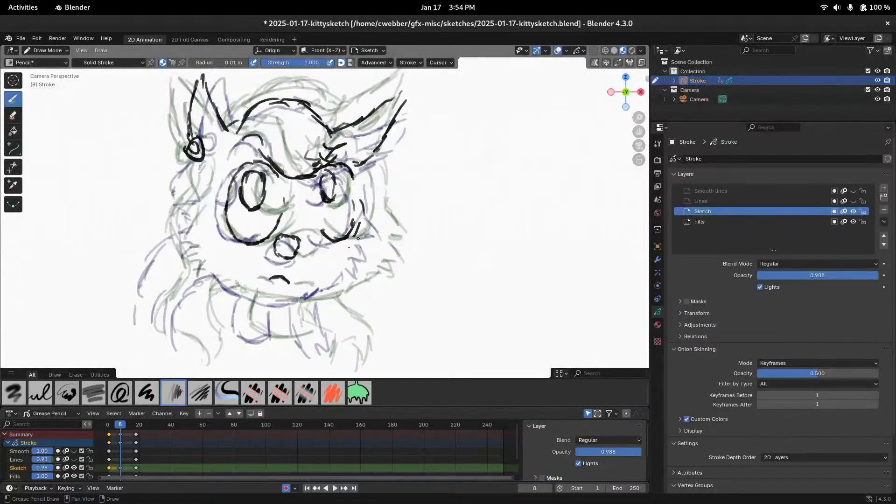
mouse_move(120, 426)
mouse_down()
mouse_move(137, 427)
mouse_move(108, 428)
mouse_move(133, 434)
mouse_move(122, 433)
mouse_up()
Sketch both sides of the face, the jagged right cheek fur and the chin line at frame 8
mouse_move(198, 167)
mouse_down()
mouse_move(184, 184)
mouse_move(191, 194)
mouse_up()
drag(373, 163, 379, 177)
mouse_move(384, 215)
mouse_down()
mouse_move(395, 225)
mouse_move(384, 260)
mouse_move(373, 257)
mouse_move(352, 287)
mouse_move(275, 299)
mouse_up()
mouse_move(291, 304)
mouse_down()
mouse_move(229, 299)
mouse_move(213, 273)
mouse_move(252, 308)
mouse_move(297, 303)
mouse_up()
Sketch the neck with its rounded collar below the chin
mouse_move(303, 293)
mouse_down()
mouse_move(275, 300)
mouse_move(286, 341)
mouse_up()
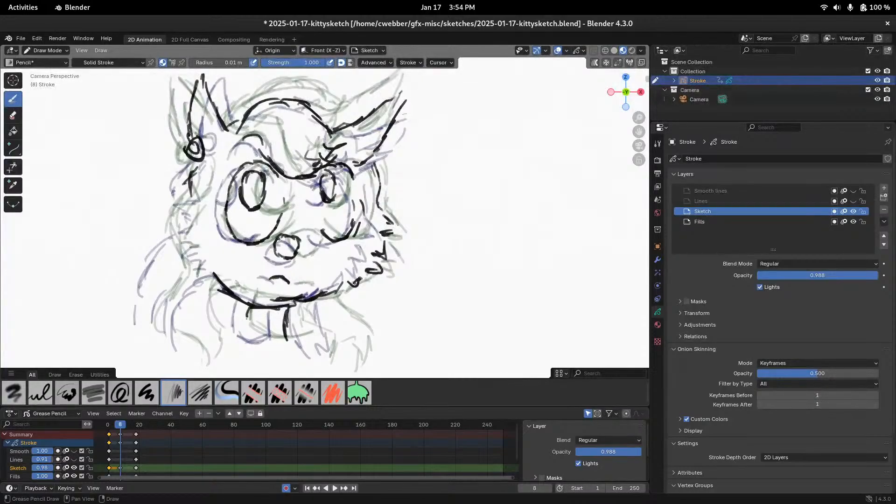
drag(248, 306, 246, 326)
mouse_move(245, 309)
mouse_down()
mouse_move(244, 328)
mouse_move(285, 341)
mouse_up()
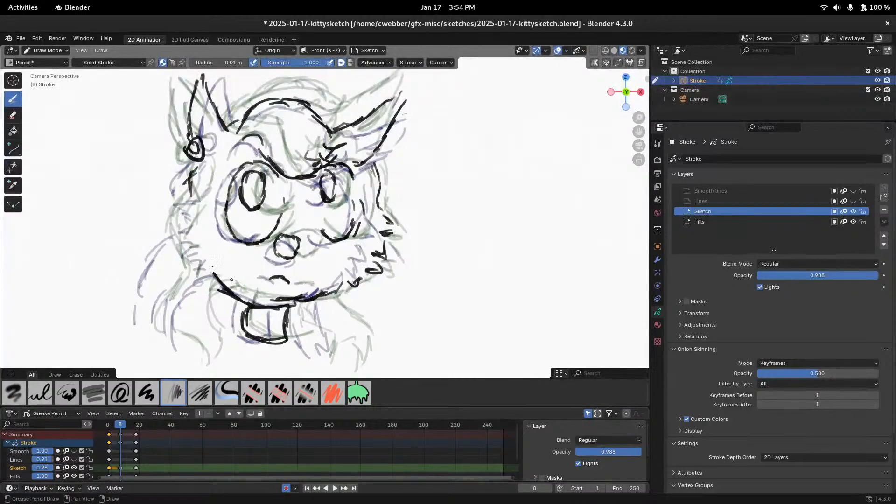
Sketch the fur along the left cheek and, in Rendered shading, add a stroke to the fur at the lower right jaw
drag(181, 213, 198, 206)
drag(171, 233, 195, 218)
drag(177, 235, 198, 229)
mouse_move(180, 252)
mouse_down()
mouse_move(191, 240)
mouse_move(196, 280)
mouse_move(207, 288)
mouse_up()
click(632, 51)
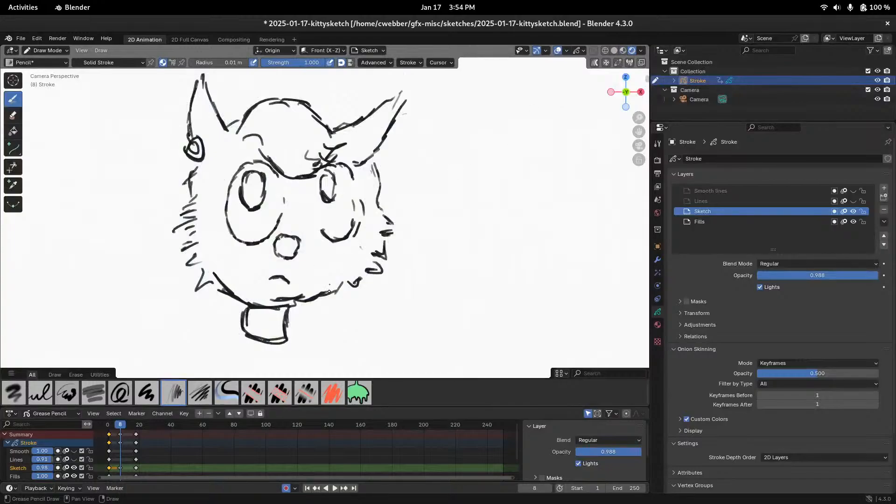
mouse_move(357, 279)
mouse_down()
mouse_move(338, 291)
mouse_move(367, 271)
mouse_up()
Pull the right cheek, the left cheek fur and the chin line into shape in Sculpt Mode with a 128 px Grab brush
key(ctrl+Tab)
click(399, 237)
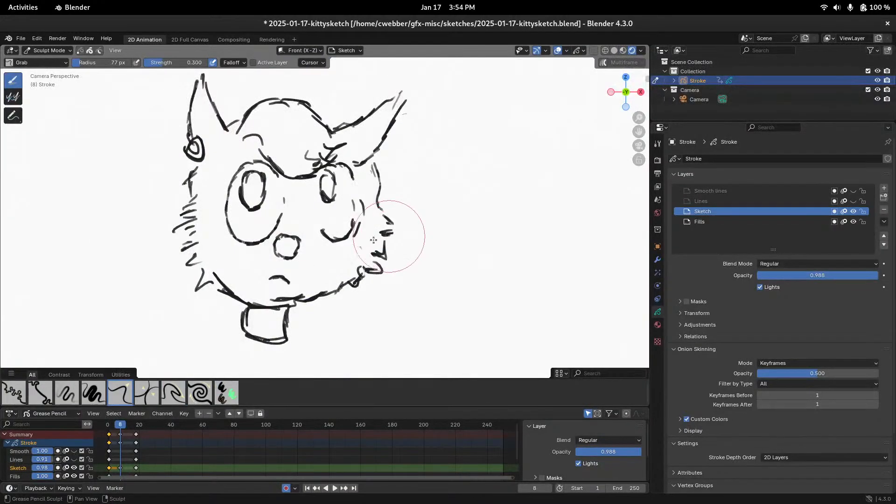
click(416, 263)
mouse_move(399, 263)
mouse_down()
mouse_move(369, 266)
mouse_move(346, 254)
mouse_up()
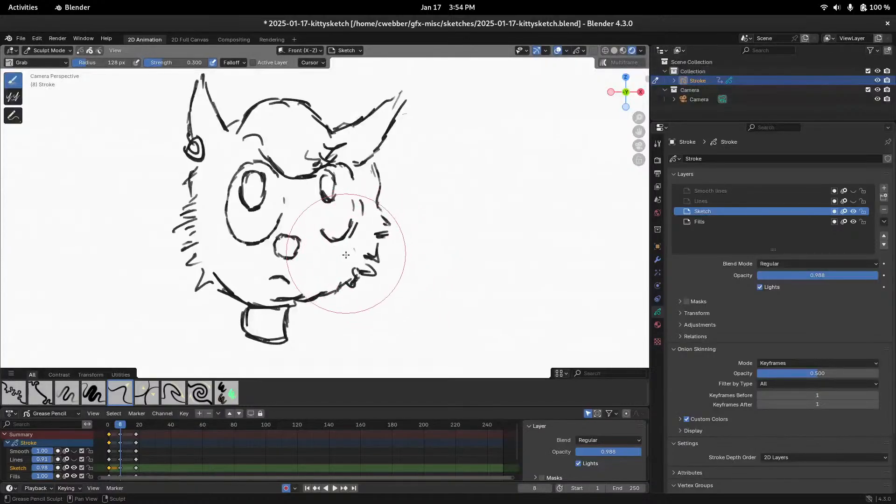
drag(381, 222, 360, 211)
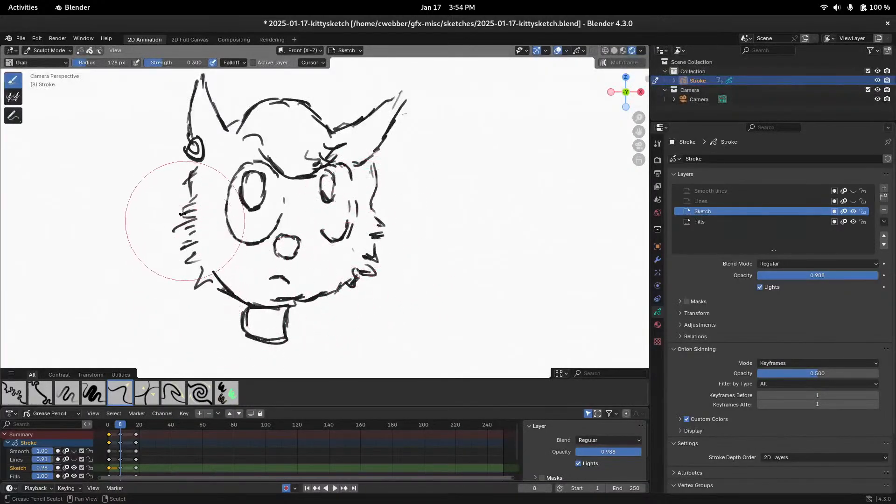
drag(188, 220, 196, 206)
drag(185, 254, 171, 254)
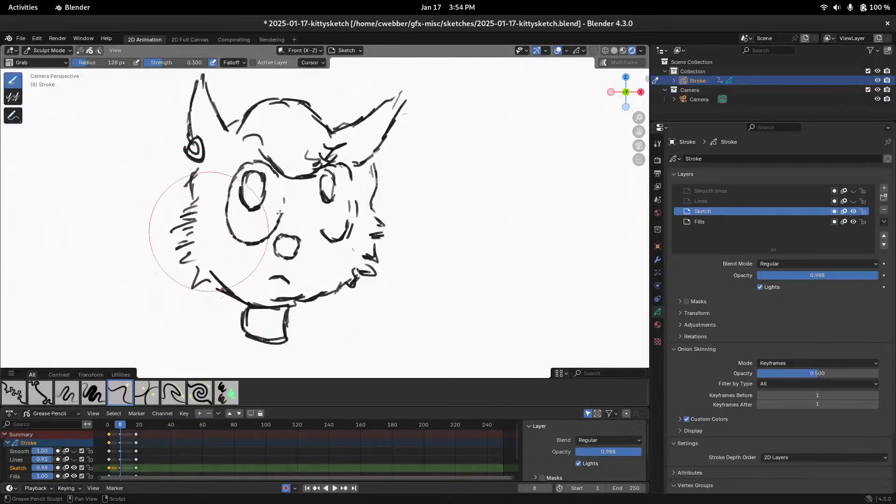
drag(249, 301, 288, 304)
Return to Draw Mode and set the viewport to Material Preview shading
key(ctrl+Tab)
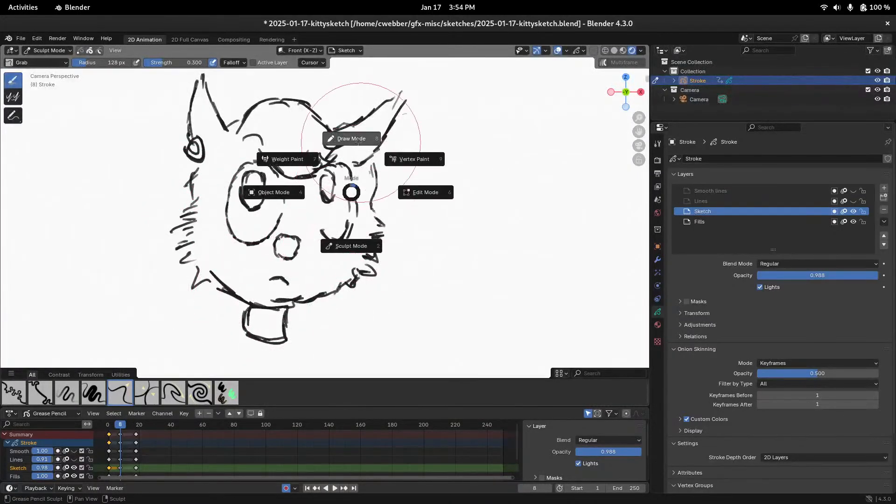
click(424, 202)
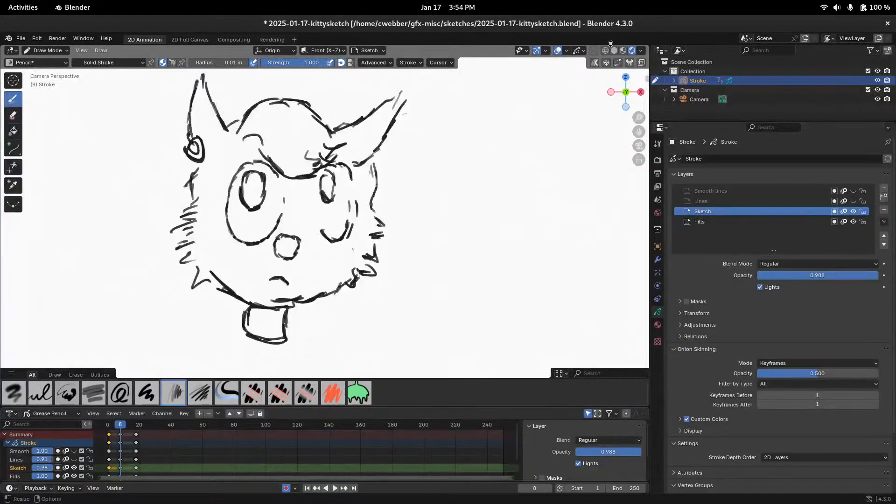
click(623, 51)
Step back through the frames and return to frame 8 to compare the in-between sketch with the first pose
key(Left)
key(Left)
key(Left)
key(Left)
key(Left)
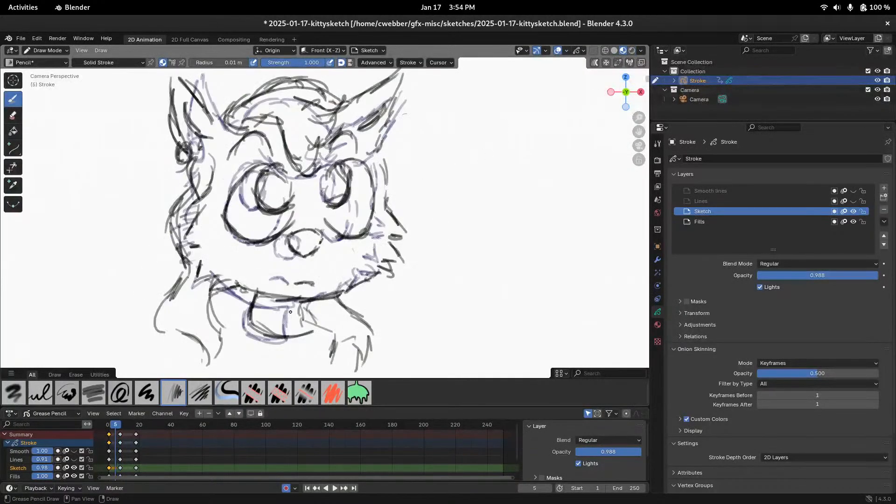
key(Right)
key(Right)
key(Right)
key(Right)
key(Right)
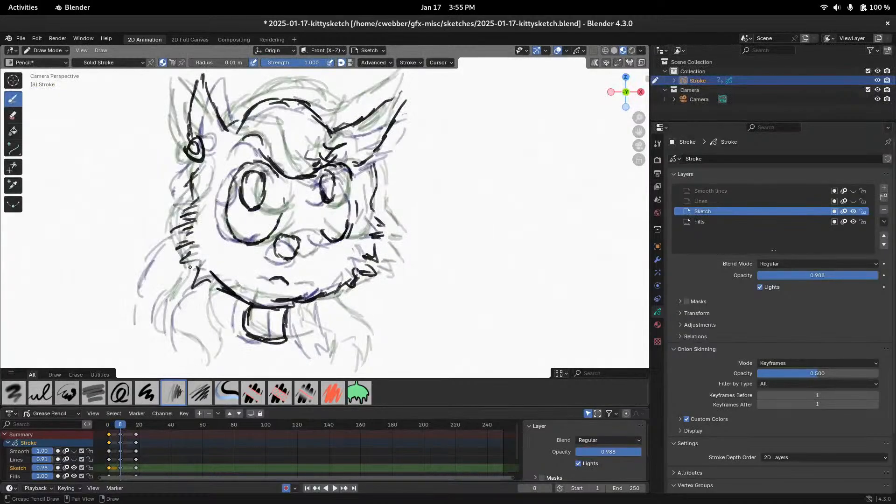
Sketch the long hair strands on the left and the strands to the right of the neck at frame 8
mouse_move(178, 256)
mouse_down()
mouse_move(144, 310)
mouse_move(161, 330)
mouse_move(177, 330)
mouse_move(210, 283)
mouse_up()
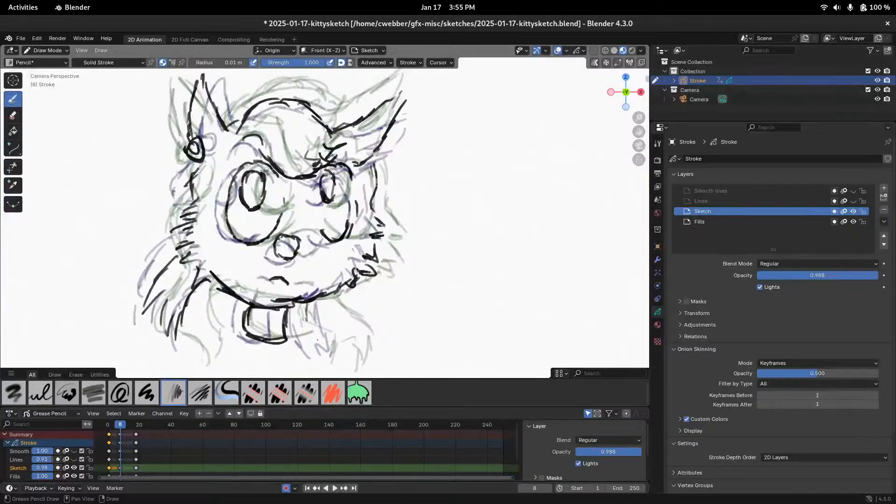
mouse_move(317, 340)
mouse_down()
mouse_move(312, 310)
mouse_move(336, 345)
mouse_move(346, 286)
mouse_up()
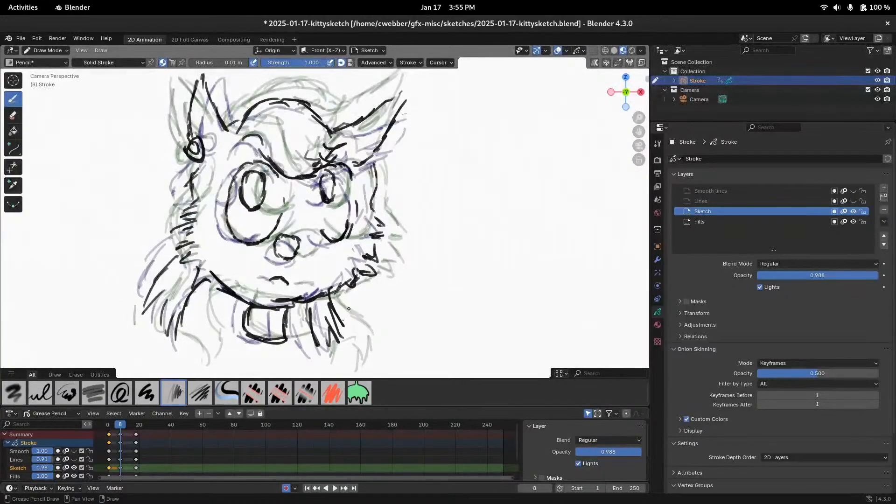
Play the animation from frame 1 in Rendered shading to preview the head turn with its in-between pose
key(Left)
key(Left)
key(Left)
key(Left)
key(Left)
key(Left)
key(Left)
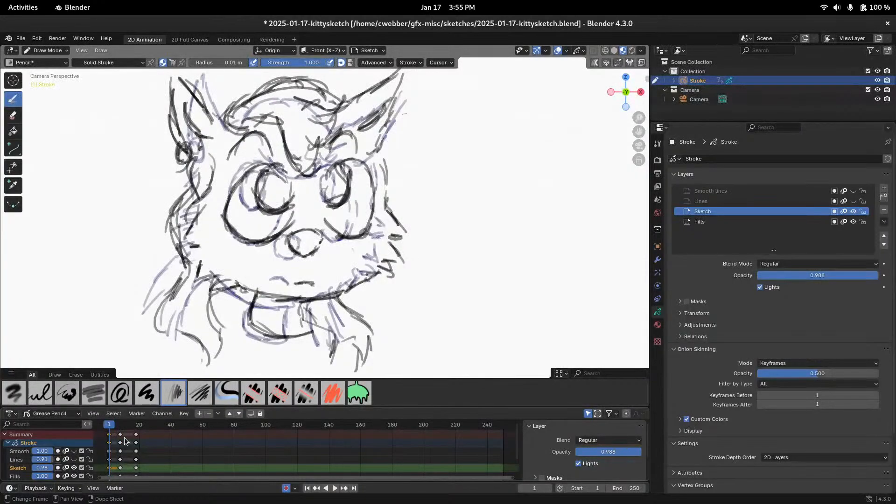
click(614, 50)
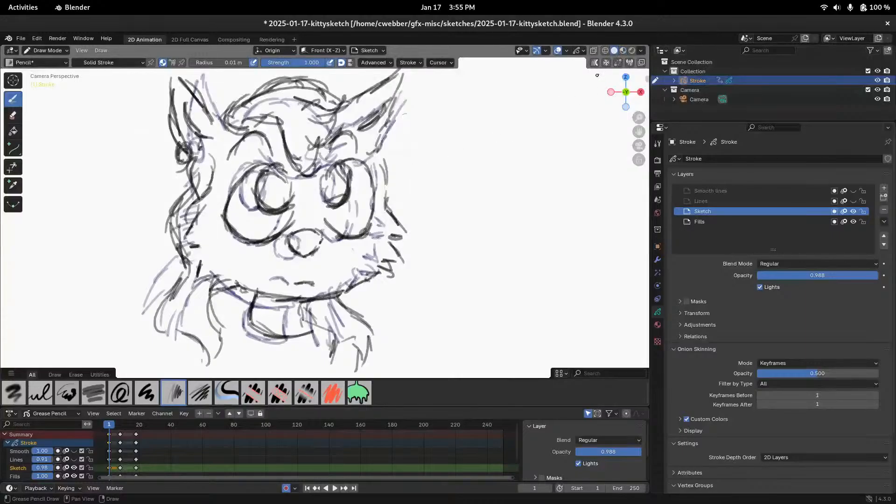
click(632, 50)
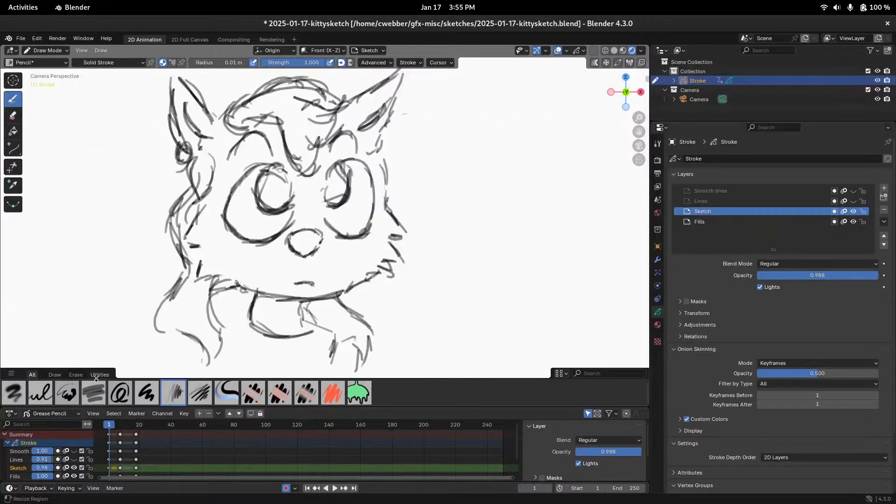
key(space)
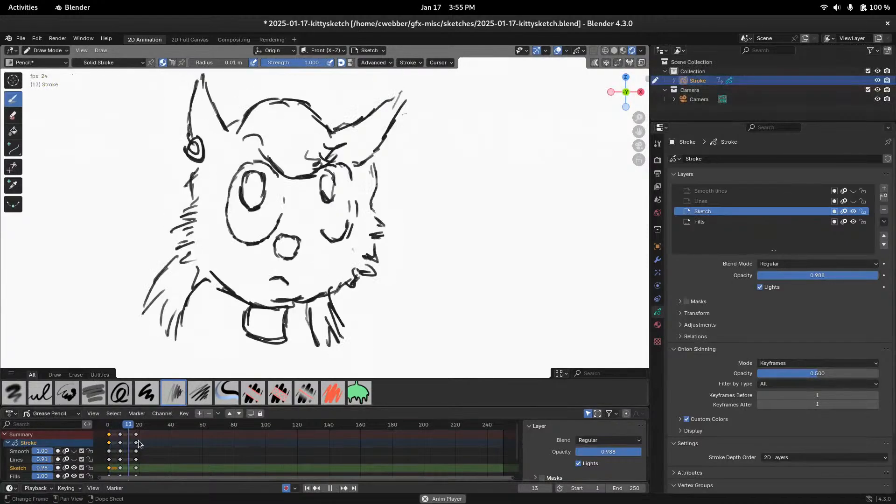
key(space)
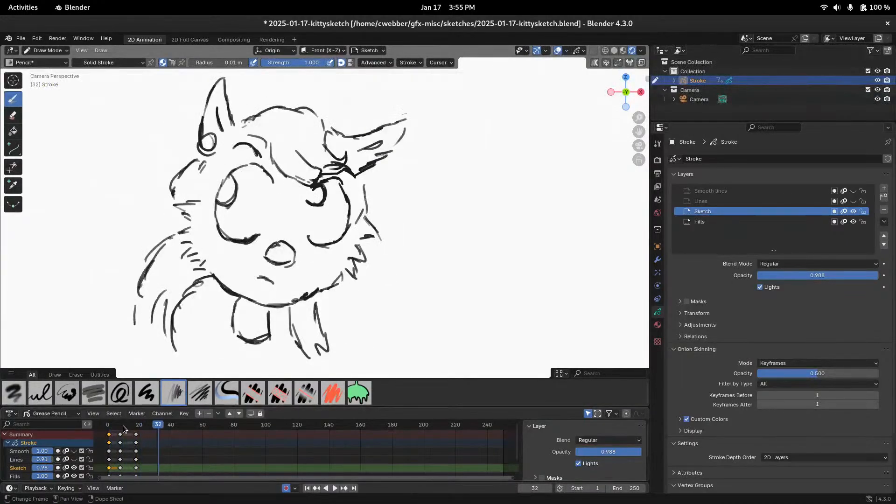
Speed up the head turn by moving the middle keyframes to frame 5 and the last keyframes to frame 9, and play it back
drag(120, 434, 125, 435)
drag(126, 435, 121, 434)
click(109, 427)
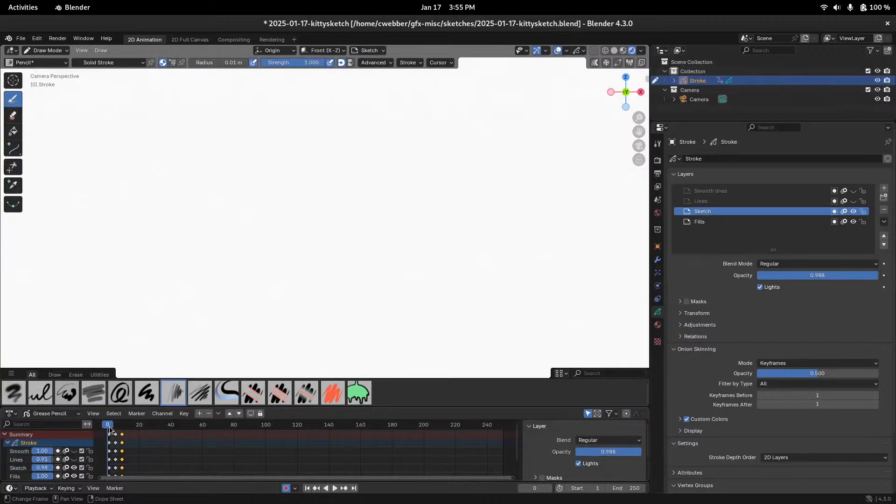
key(space)
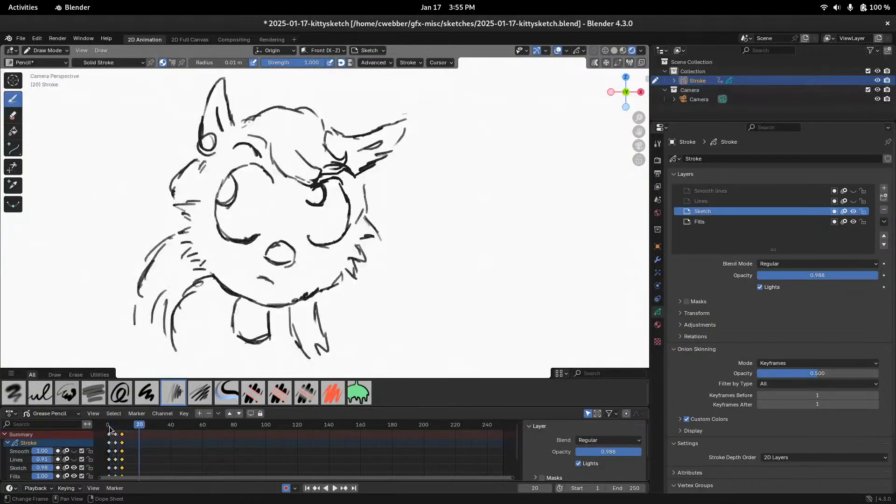
Step backward through the retimed frames to frame 5 to examine the pose changes
key(Left)
key(Left)
key(Left)
key(Left)
key(Left)
key(Left)
key(Left)
key(Left)
key(Left)
key(Left)
key(Left)
key(Left)
key(Left)
key(Left)
key(Left)
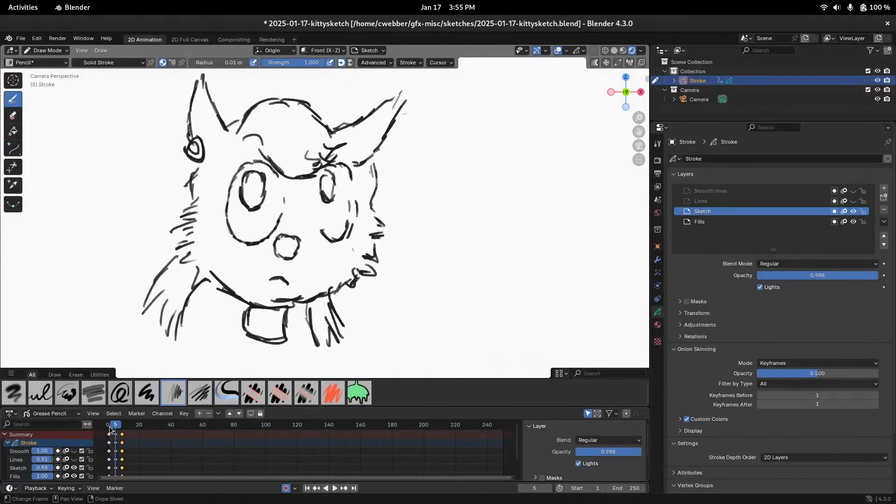
Step through the frames to frame 7 and switch to Material Preview shading to examine the onion-skinned poses
key(Left)
key(Left)
key(Right)
key(Right)
key(Right)
key(Right)
click(624, 50)
scroll(389, 292, up, 3)
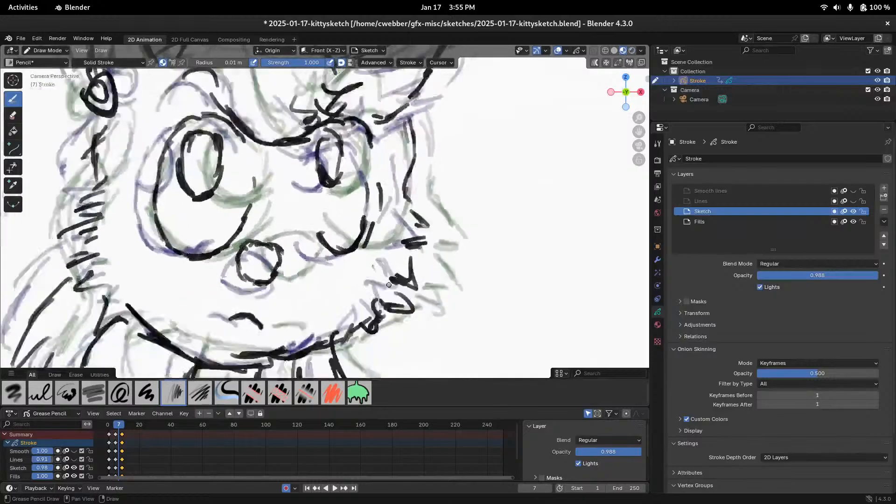
scroll(389, 285, down, 4)
scroll(389, 285, up, 4)
scroll(389, 285, down, 6)
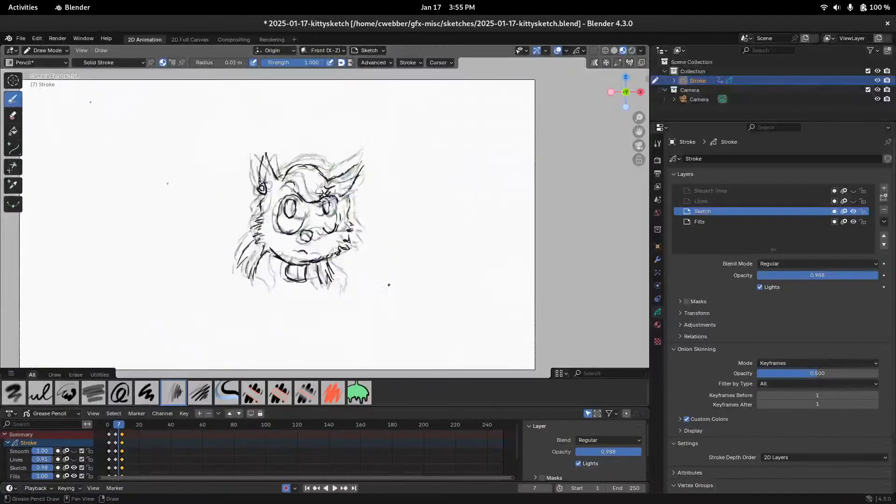
scroll(388, 284, up, 3)
scroll(389, 285, down, 3)
scroll(389, 284, up, 3)
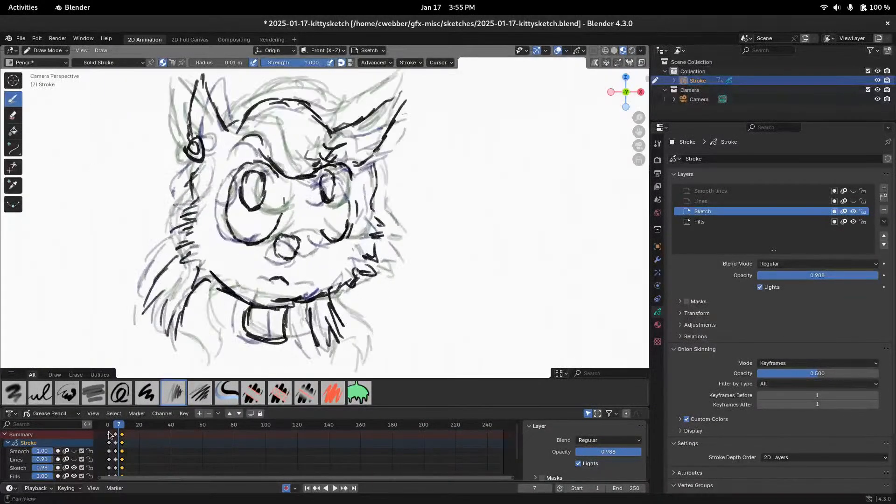
Go to frame 1, select the two later keyframe columns, and duplicate the Sketch layer
click(110, 424)
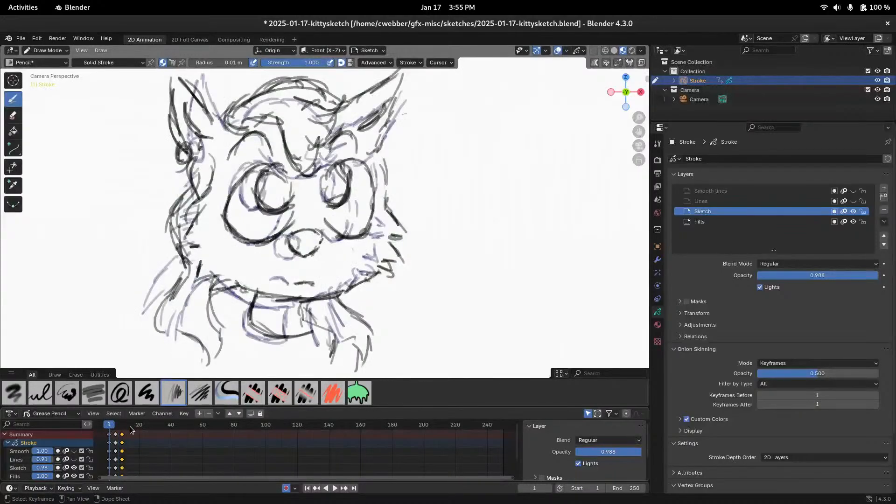
click(116, 435)
shift+click(122, 435)
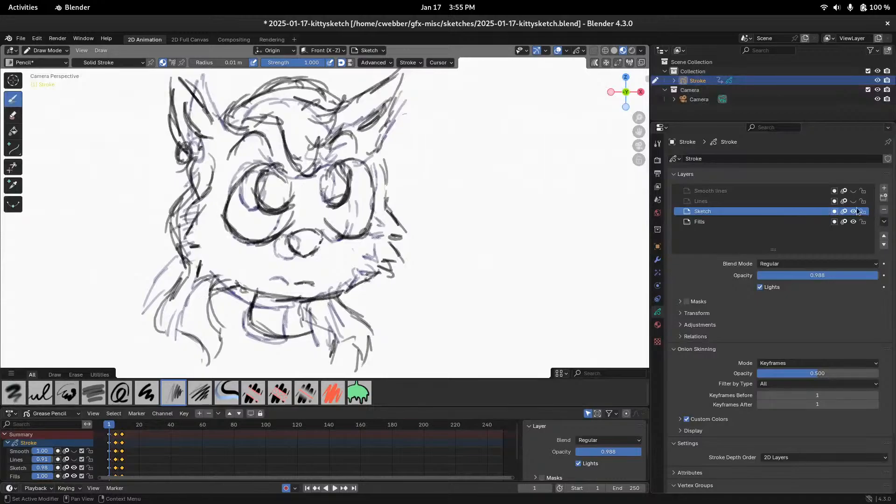
click(884, 222)
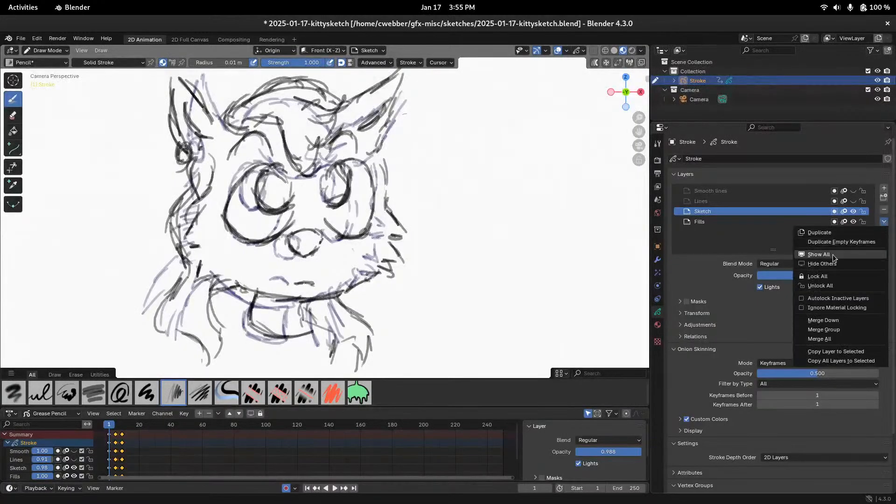
click(821, 233)
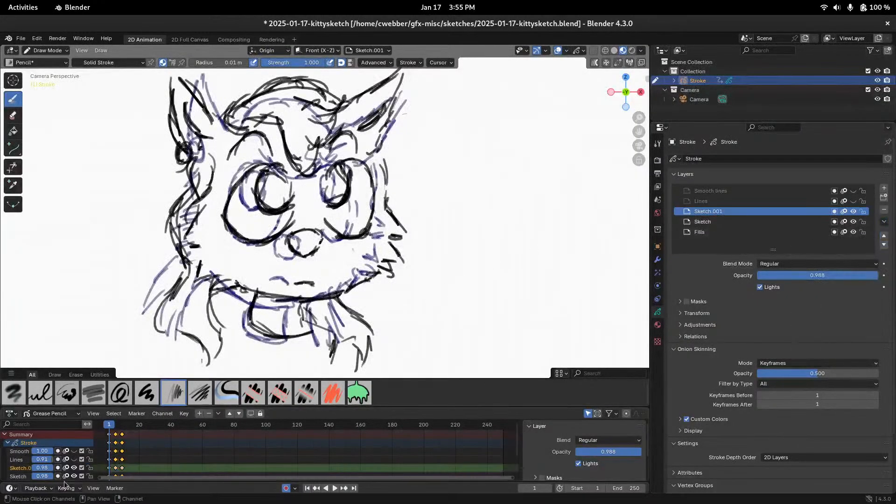
Delete the keyframes at frames 5 and 9 on all layers, step back to frame 4, and save the file
click(119, 439)
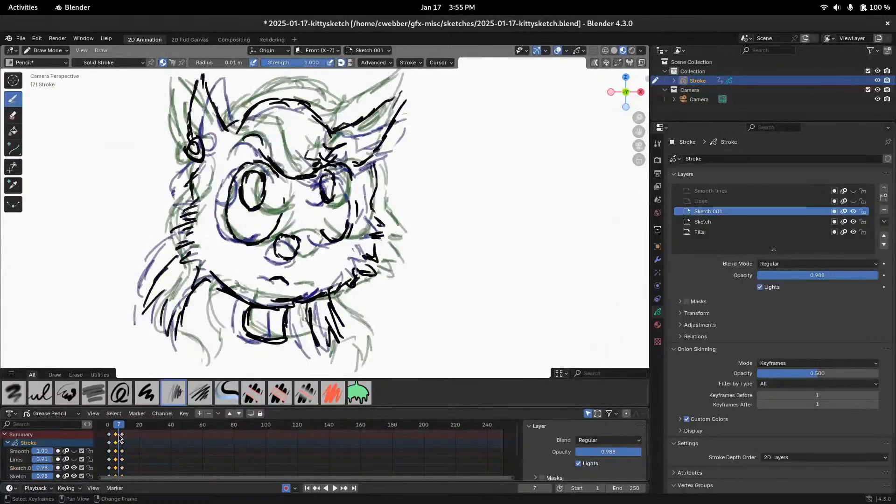
click(121, 453)
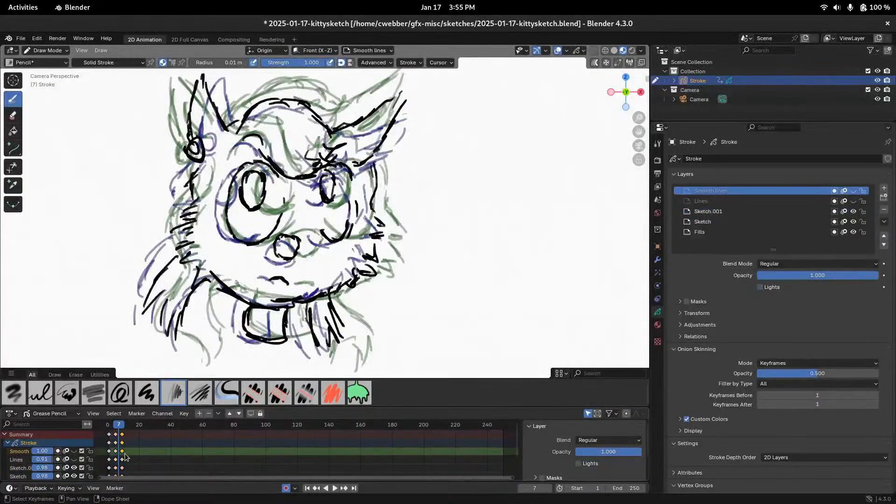
scroll(125, 453, down, 1)
mouse_move(132, 469)
middle_down()
mouse_move(137, 449)
mouse_move(135, 469)
middle_up()
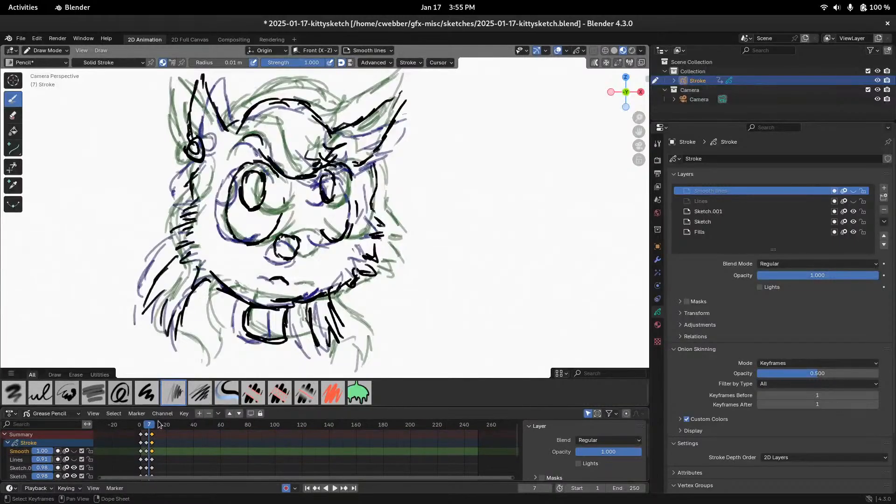
click(152, 442)
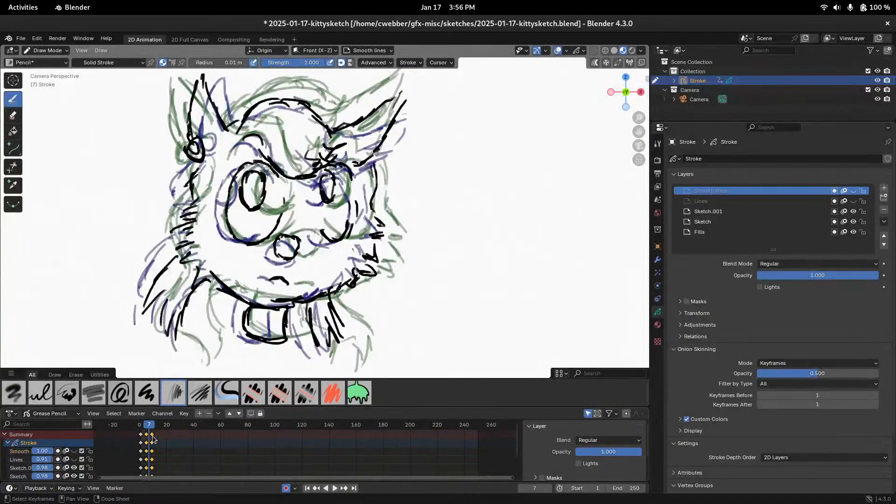
key(x)
click(183, 444)
key(Left)
key(Left)
key(Left)
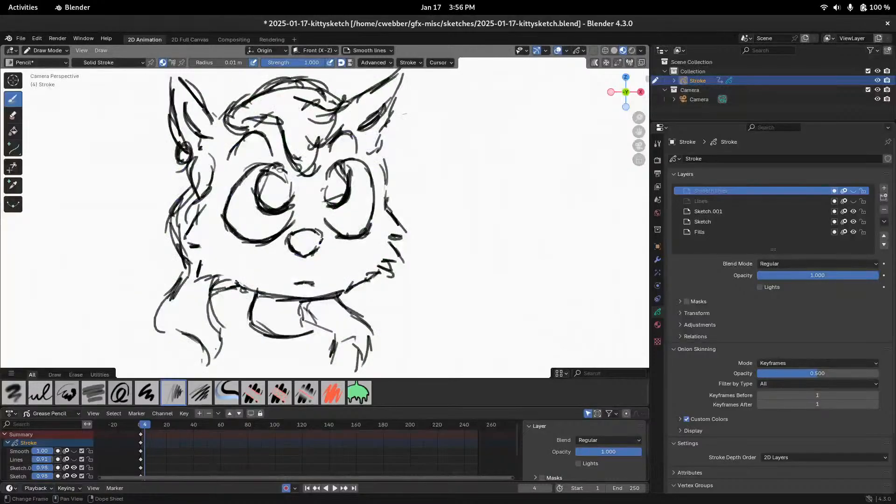
key(ctrl+s)
scroll(311, 286, down, 2)
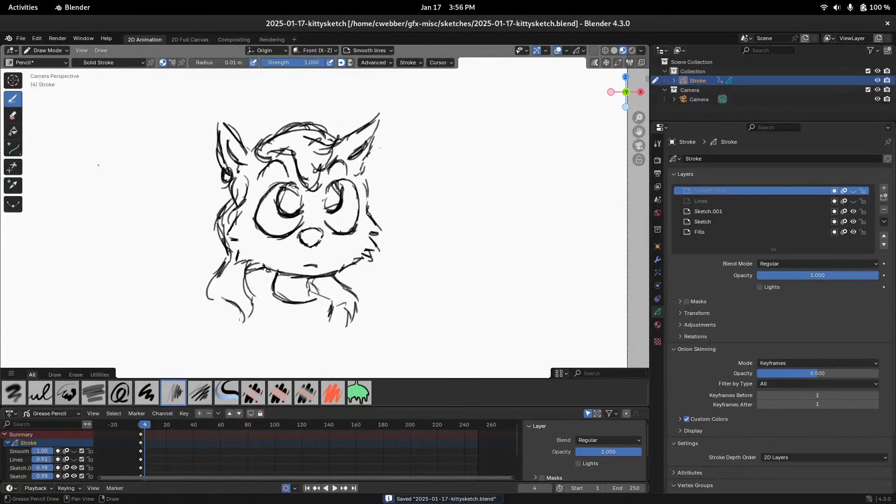
scroll(311, 286, up, 2)
scroll(313, 287, down, 1)
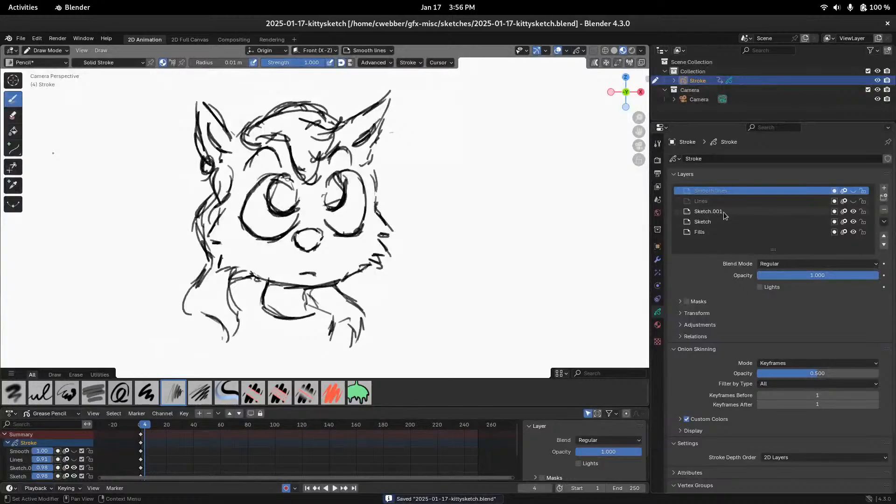
click(721, 201)
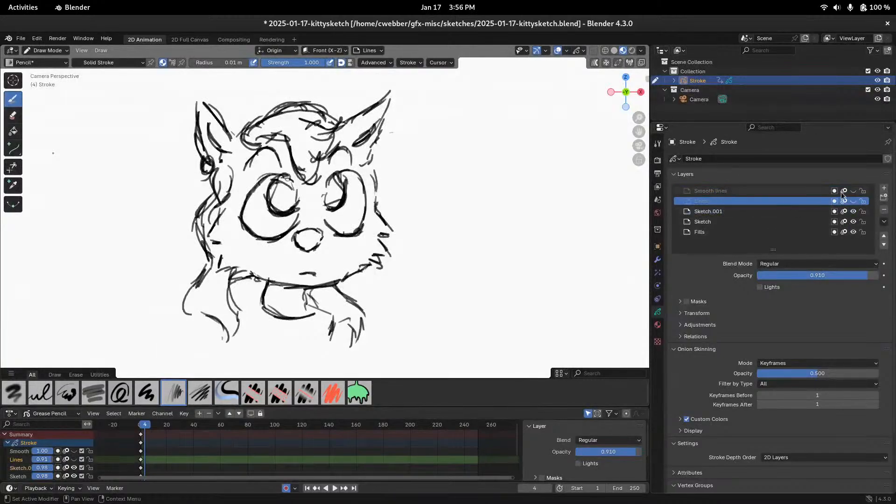
click(854, 202)
click(854, 201)
click(884, 210)
click(731, 190)
click(730, 201)
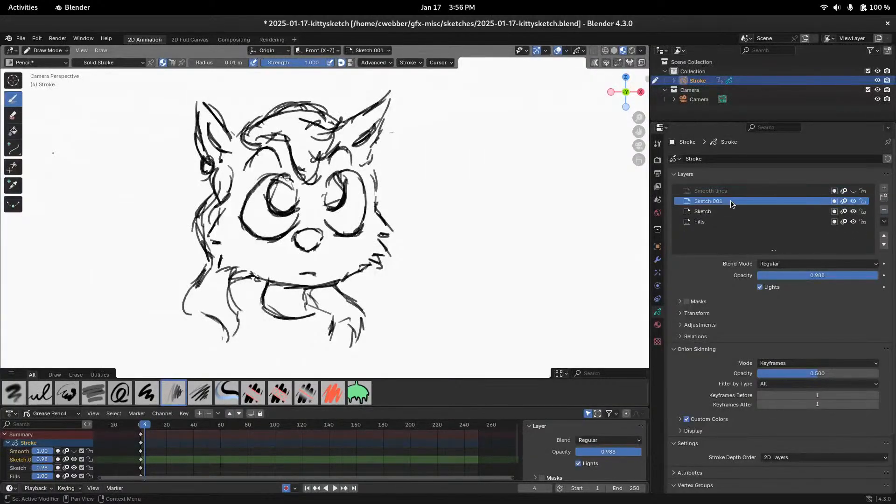
key(ctrl+z)
key(ctrl+z)
key(ctrl+z)
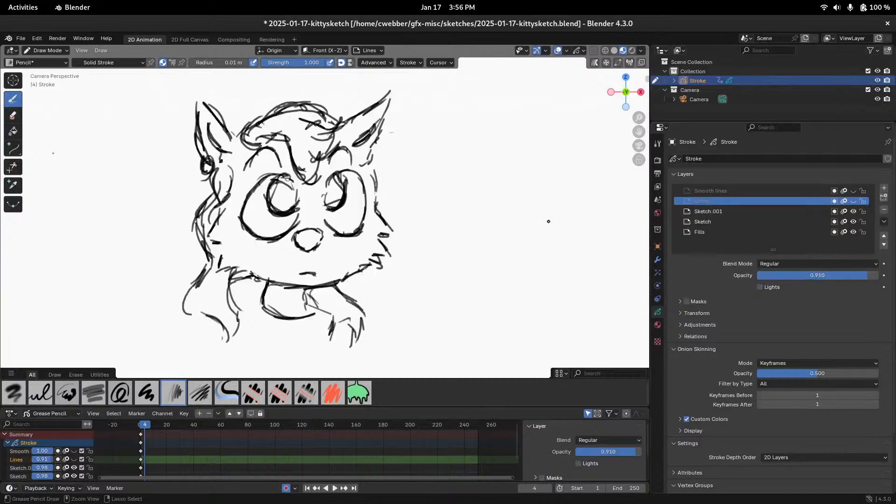
Delete the duplicate Sketch.001 layer and make the Lines layer active and visible
click(819, 209)
click(884, 210)
click(797, 203)
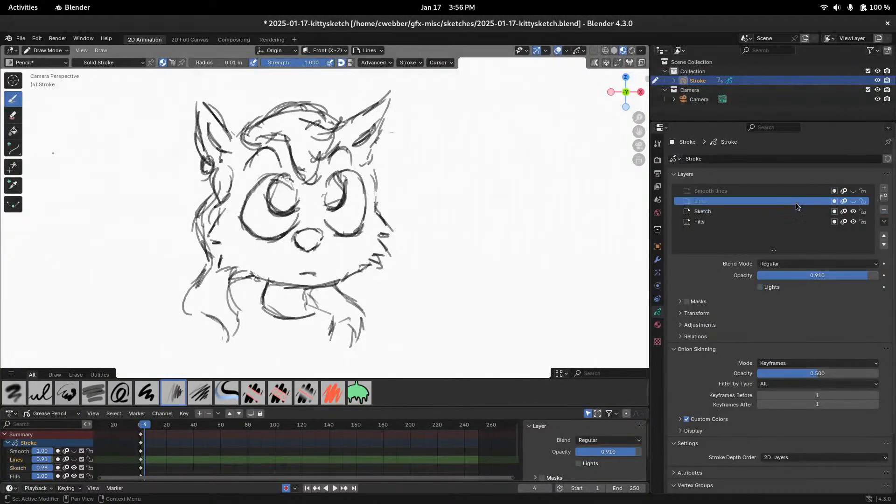
click(854, 201)
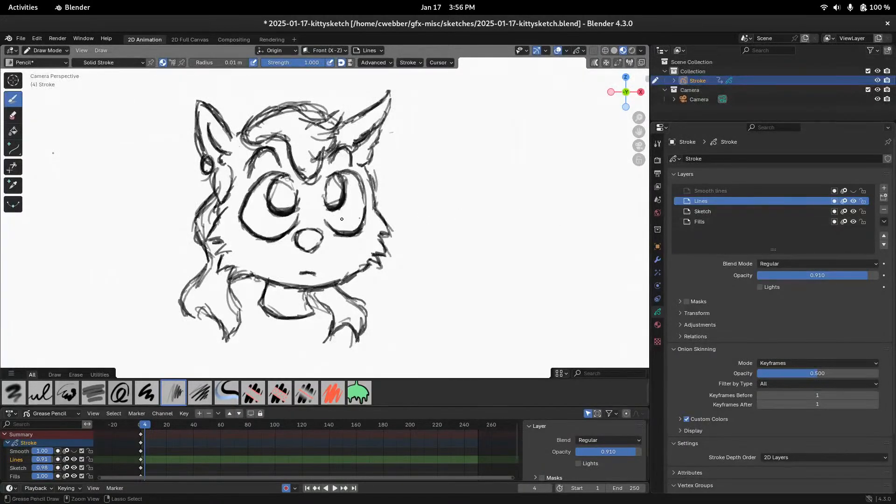
Save the file and return to frame 1
key(ctrl+s)
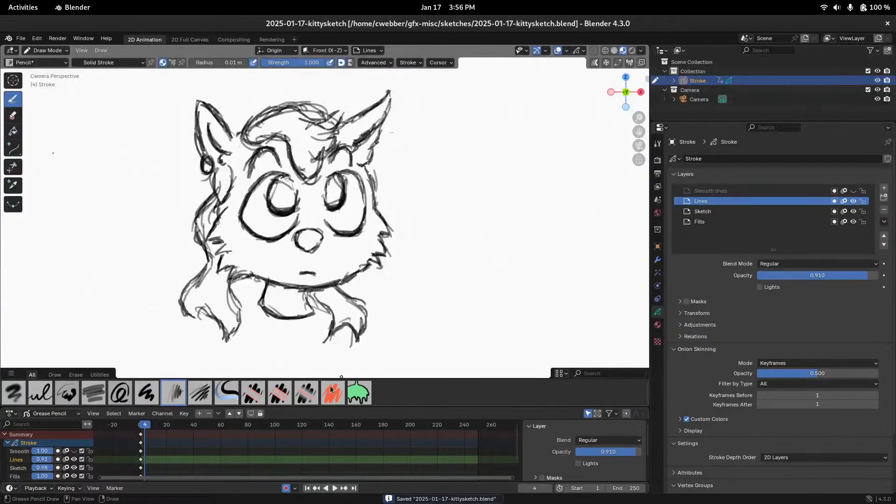
drag(146, 429, 141, 428)
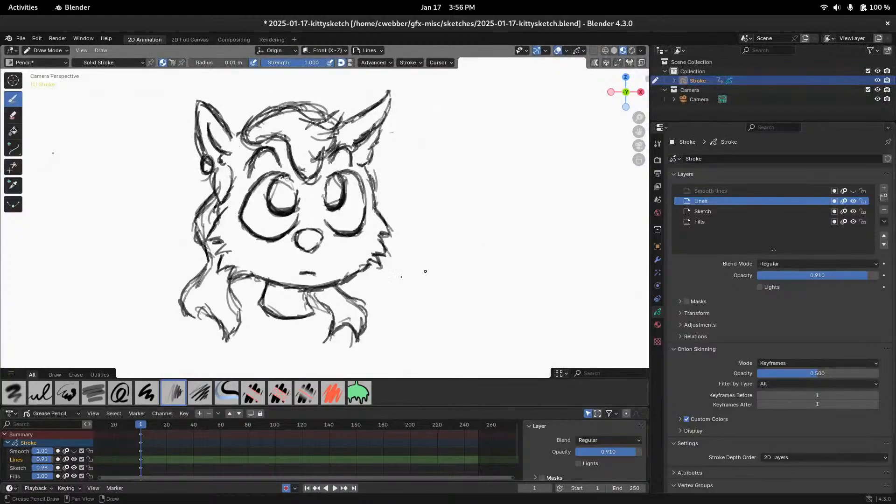
Remove the Squares Stroke, Solid Fill and Dots Stroke materials from the Stroke object, keeping Solid Stroke
click(658, 325)
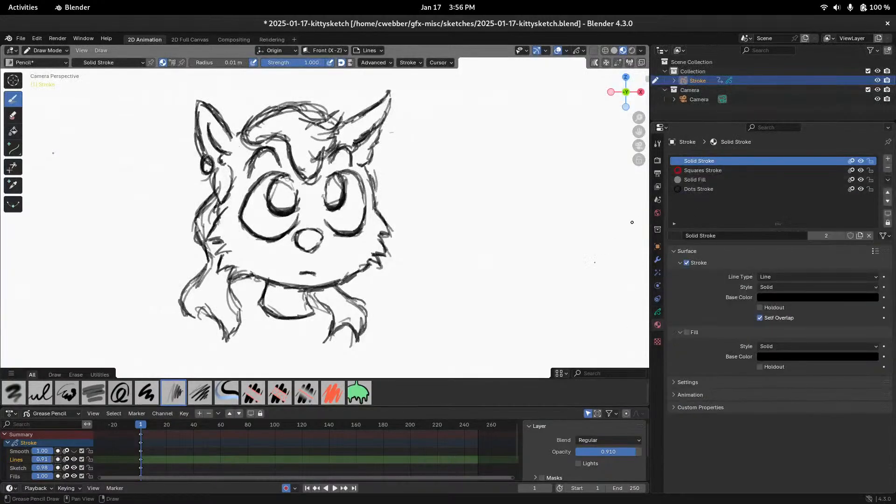
click(725, 170)
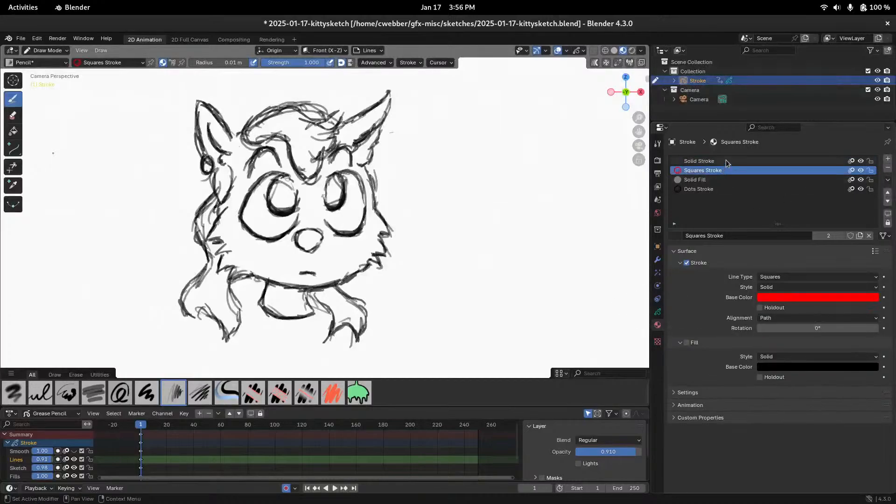
click(887, 168)
click(888, 168)
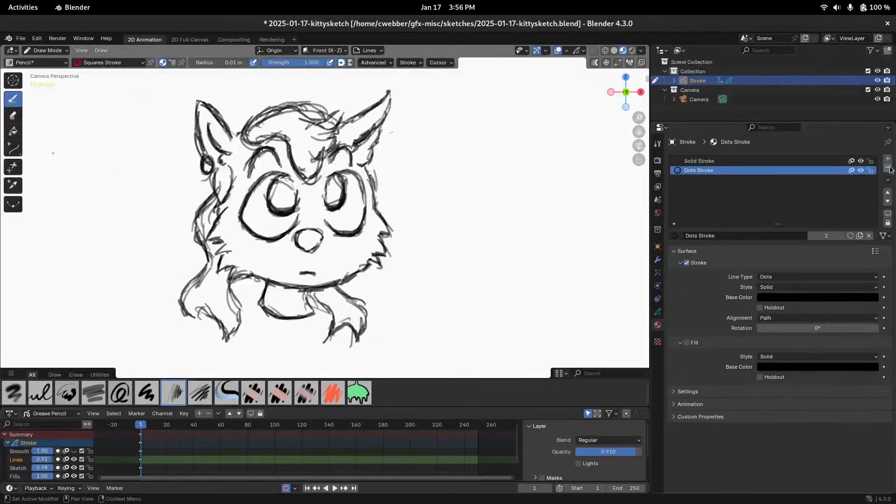
click(888, 168)
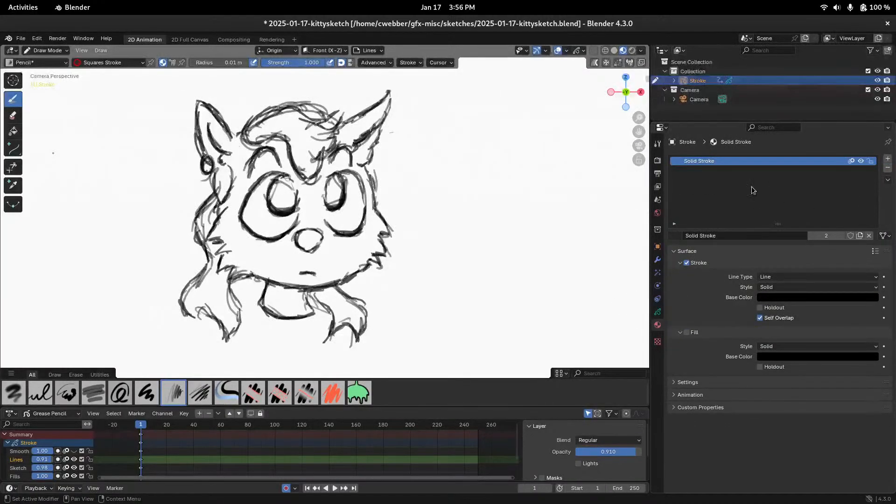
Add a new material in a second slot and name it Fill
click(889, 162)
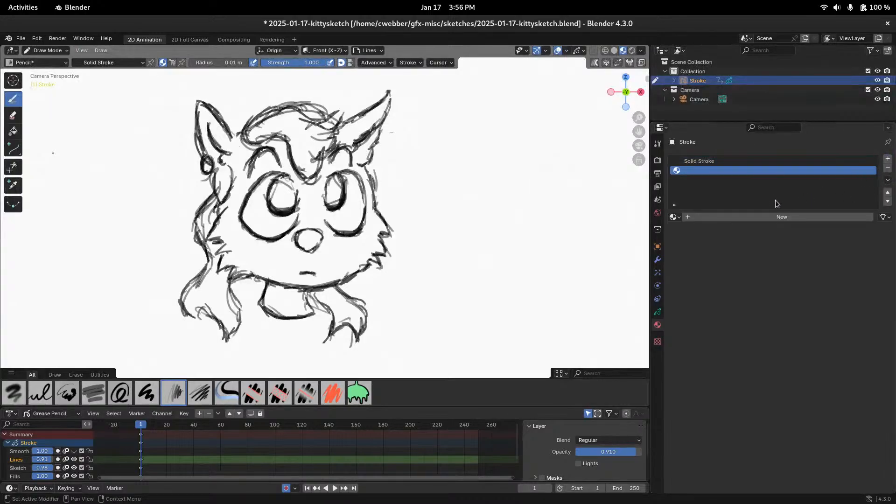
click(743, 221)
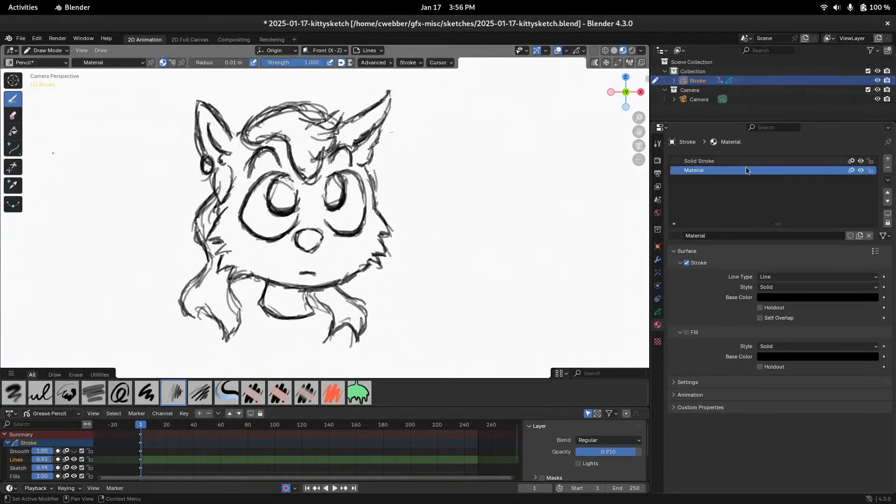
double_click(732, 171)
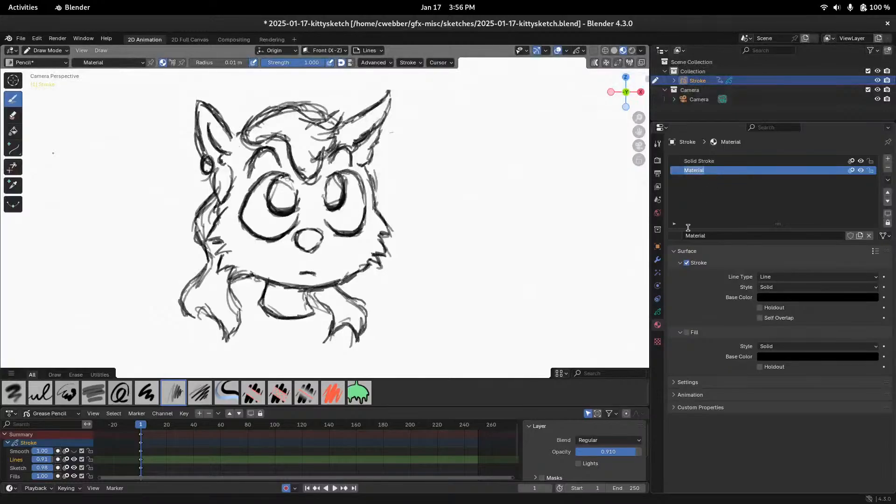
text(f)
key(Return)
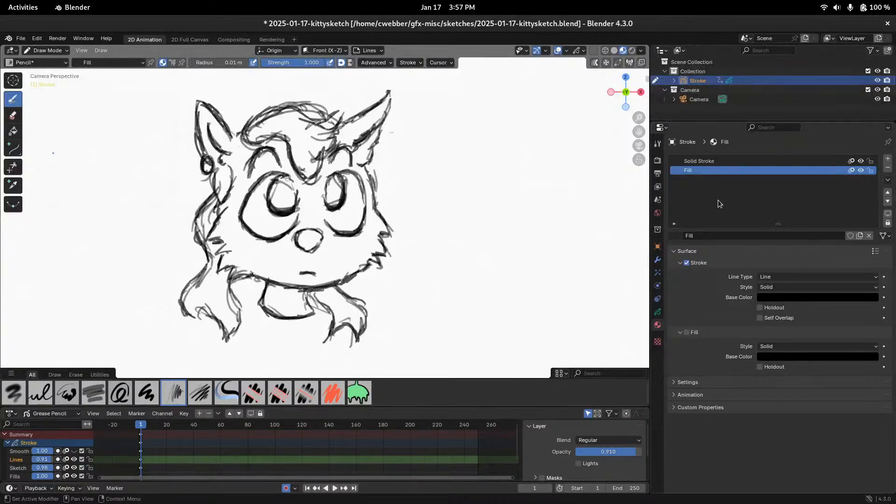
Enable the fill surface and disable the stroke surface on the Fill material
click(687, 332)
double_click(704, 171)
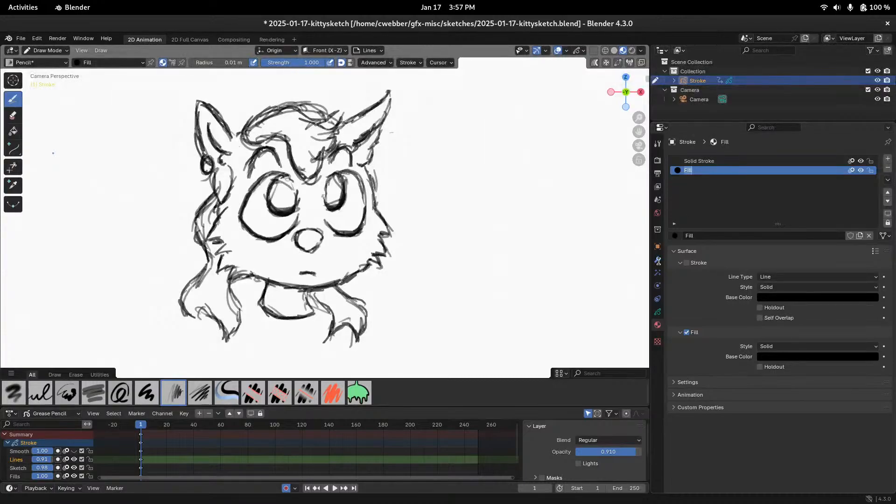
key(Escape)
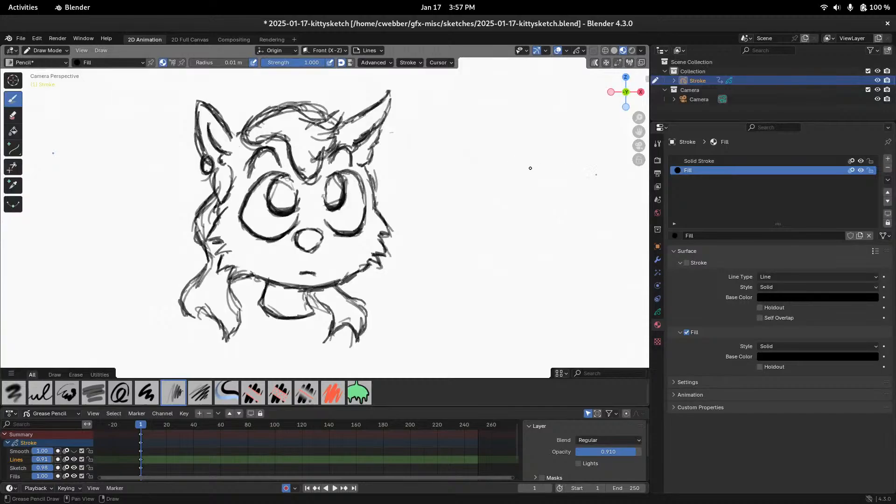
Make the Fills layer active, draw a short test stroke with the Fill material beside the cat's head, and undo it
click(658, 311)
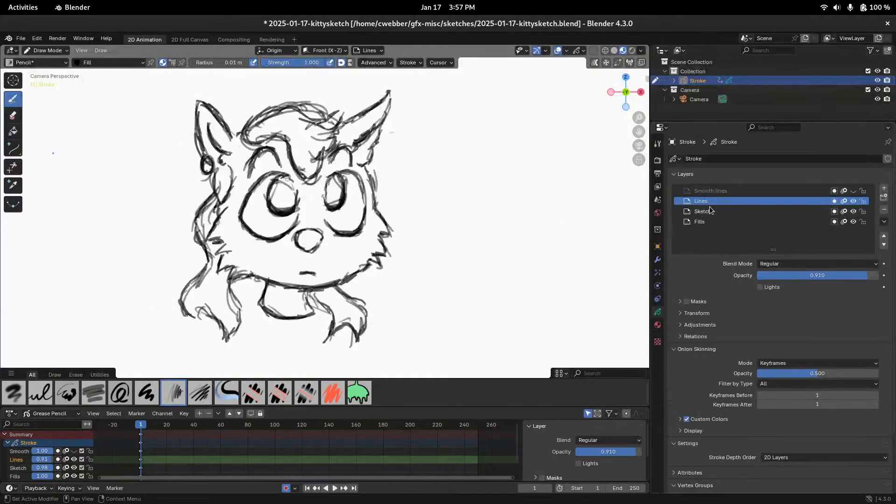
click(702, 221)
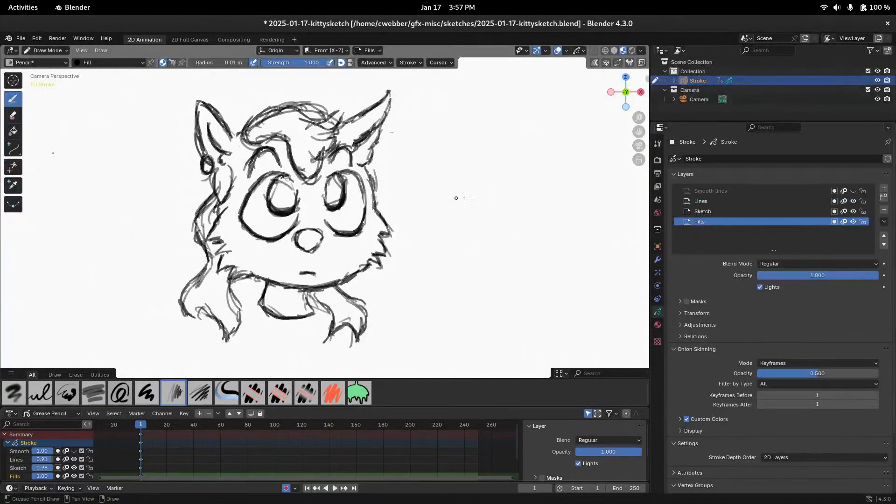
mouse_move(458, 194)
mouse_down()
mouse_move(460, 251)
mouse_move(481, 218)
mouse_move(579, 199)
mouse_move(547, 203)
mouse_up()
key(ctrl+z)
key(ctrl+z)
Show the brush settings and turn off pressure sensitivity for the Pencil brush's strength
key(n)
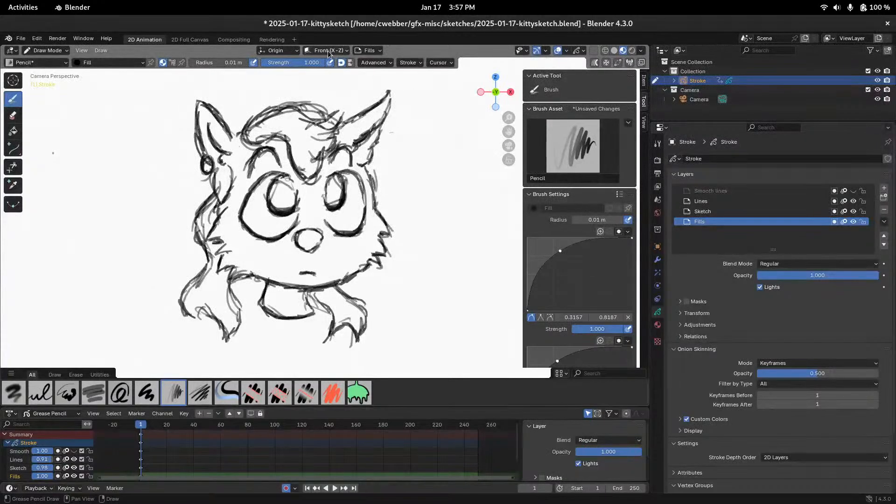
click(329, 64)
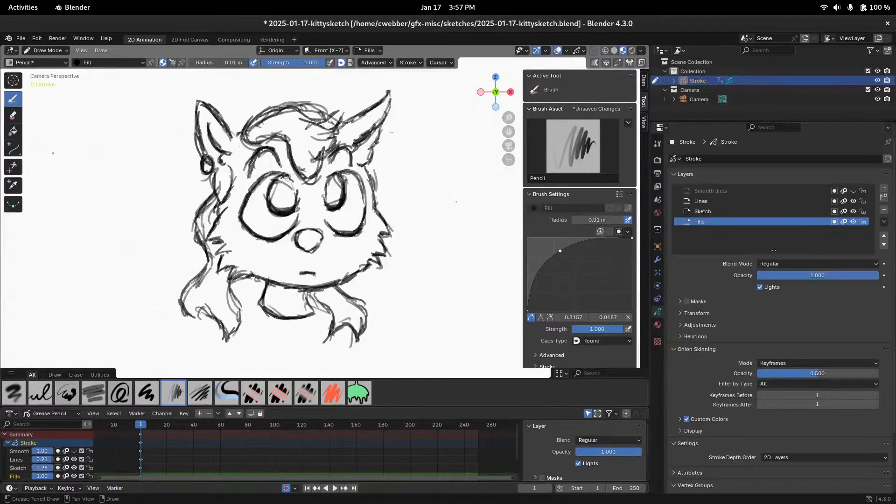
Compare test fill strokes beside the cat's head with strength pressure sensitivity on and off, undoing each stroke
mouse_move(455, 201)
mouse_down()
mouse_move(465, 240)
mouse_move(479, 231)
mouse_up()
key(ctrl+z)
click(330, 63)
click(330, 62)
click(330, 63)
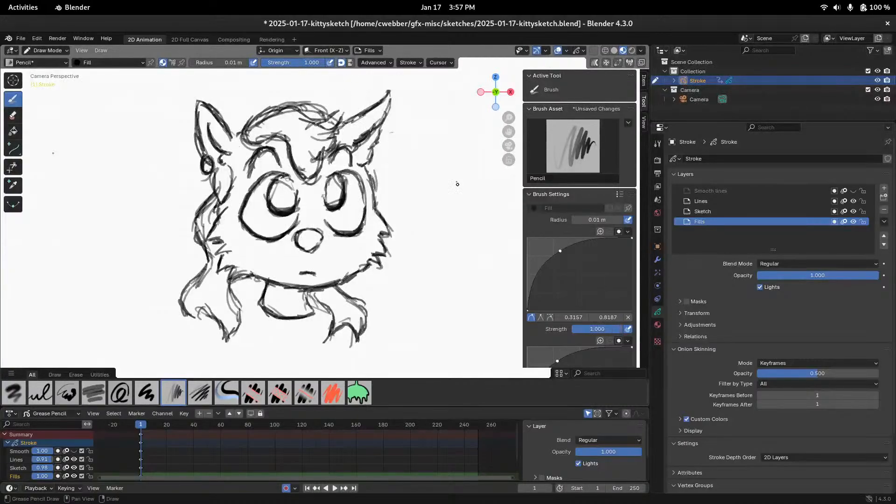
mouse_move(457, 184)
mouse_down()
mouse_move(450, 249)
mouse_move(466, 183)
mouse_up()
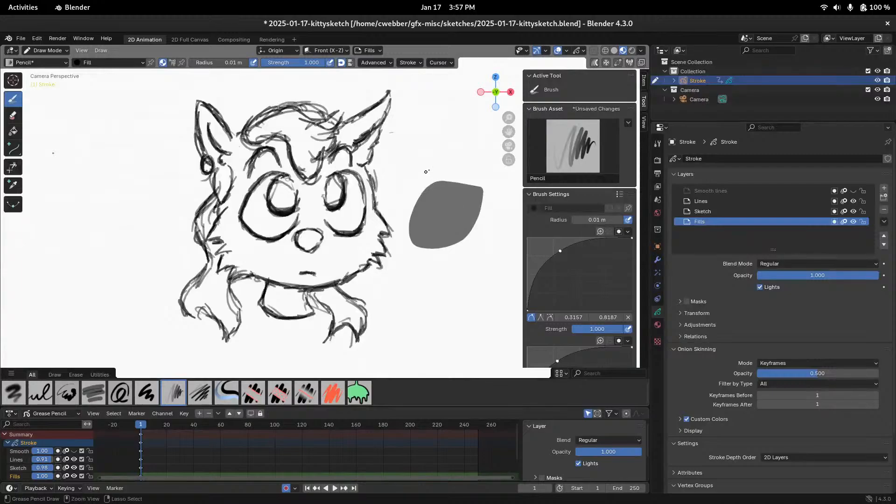
key(ctrl+z)
click(329, 63)
mouse_move(447, 170)
mouse_down()
mouse_move(475, 208)
mouse_move(452, 172)
mouse_up()
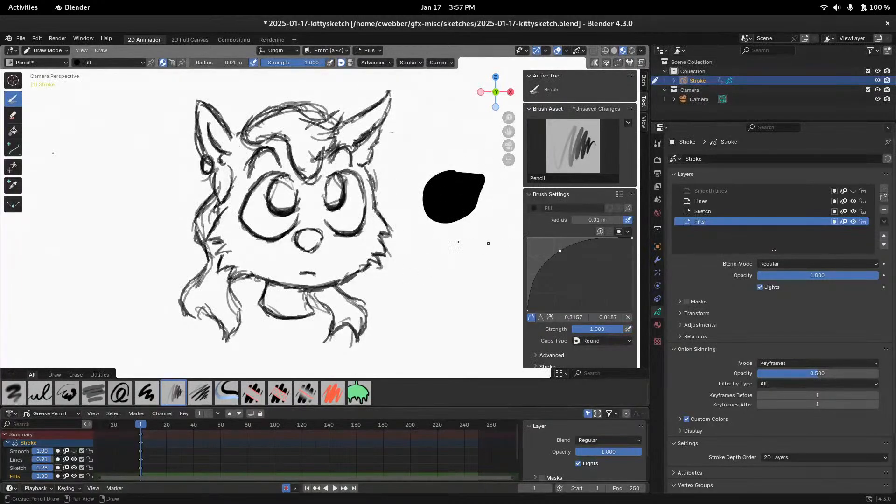
key(ctrl+z)
Widen the 3D viewport and switch the Pencil brush's color source to Color Attribute
scroll(551, 218, down, 5)
scroll(551, 218, down, 6)
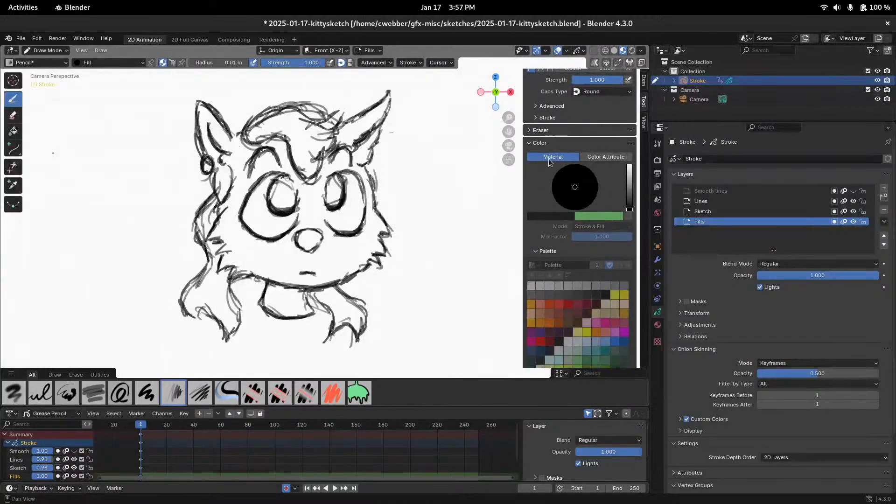
scroll(551, 159, up, 11)
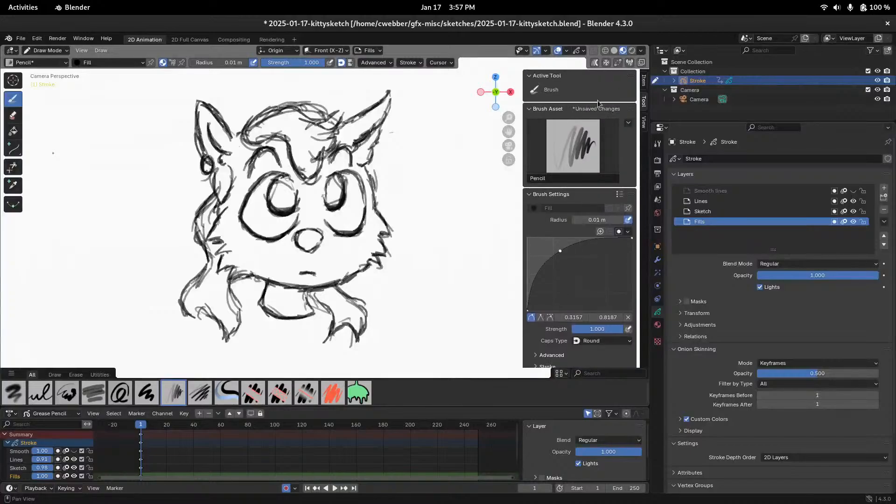
click(654, 160)
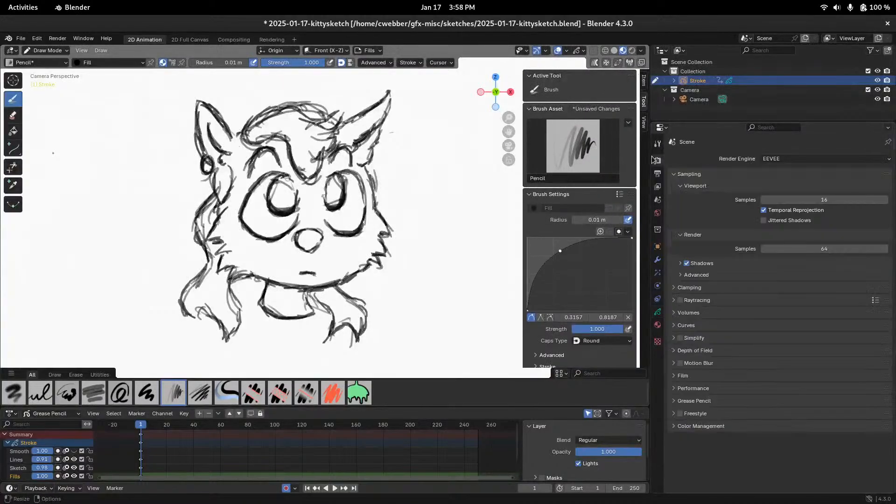
drag(650, 160, 691, 161)
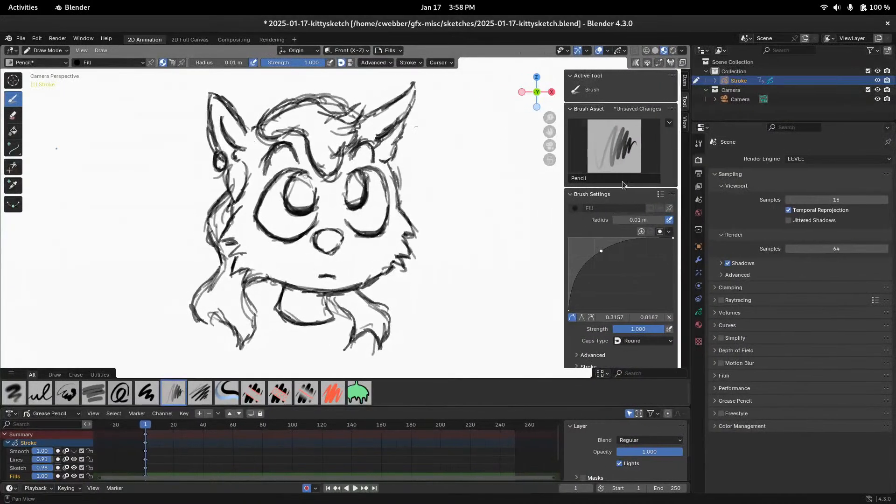
scroll(594, 169, down, 3)
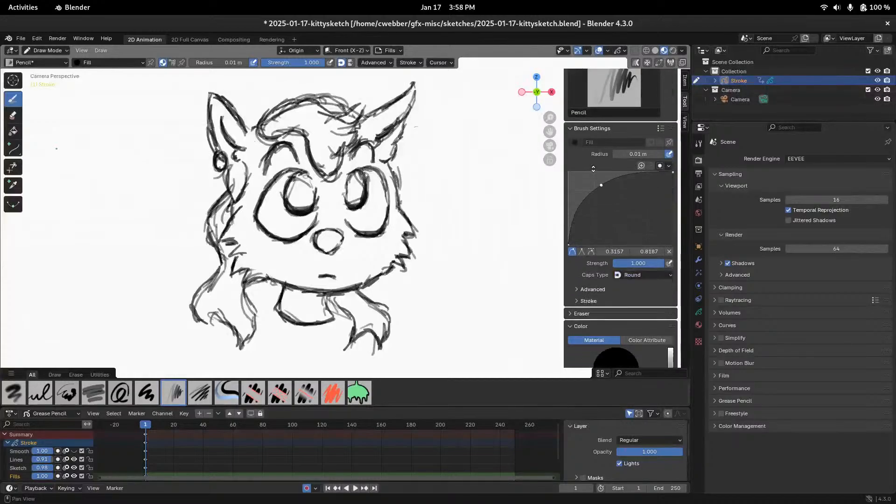
scroll(593, 169, down, 6)
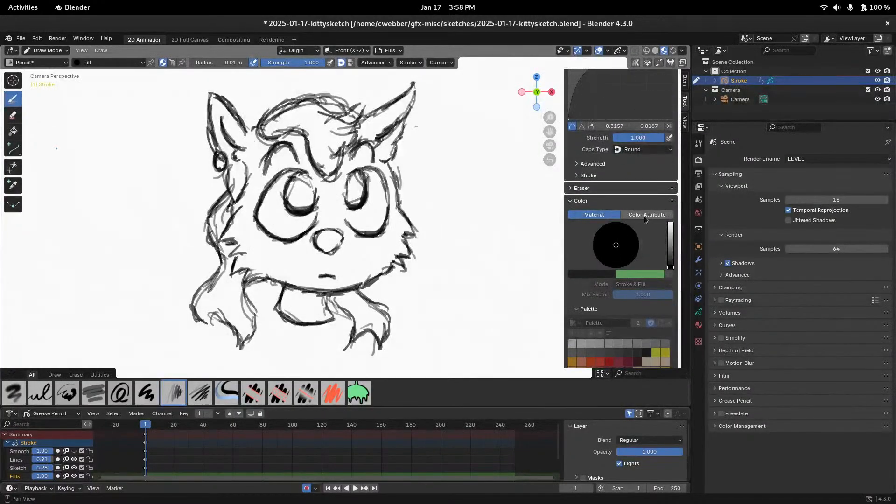
click(644, 215)
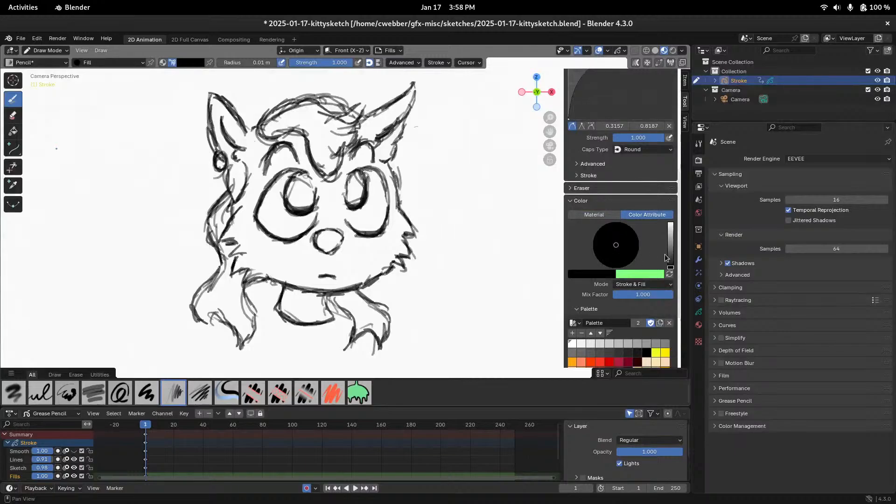
Set the brush color to a muted magenta-purple and trace the outline of the cat's face and ears to fill them
scroll(665, 252, down, 2)
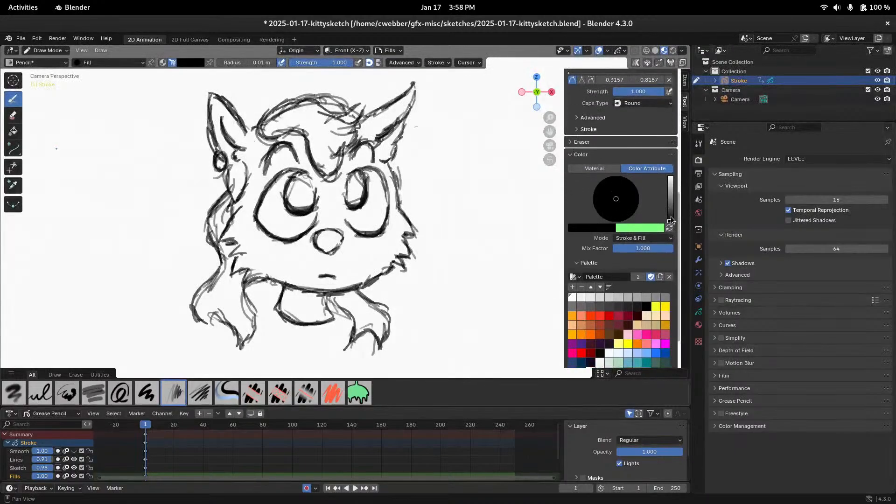
drag(671, 221, 671, 187)
drag(610, 195, 625, 205)
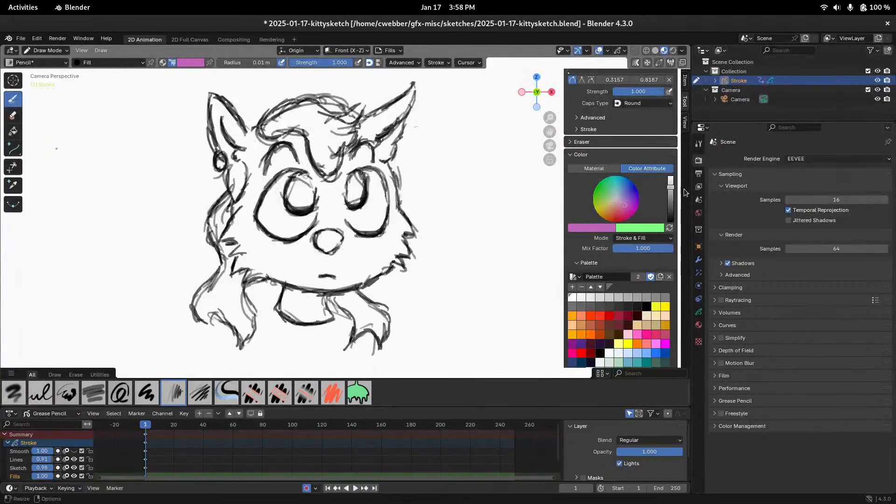
drag(671, 187, 624, 206)
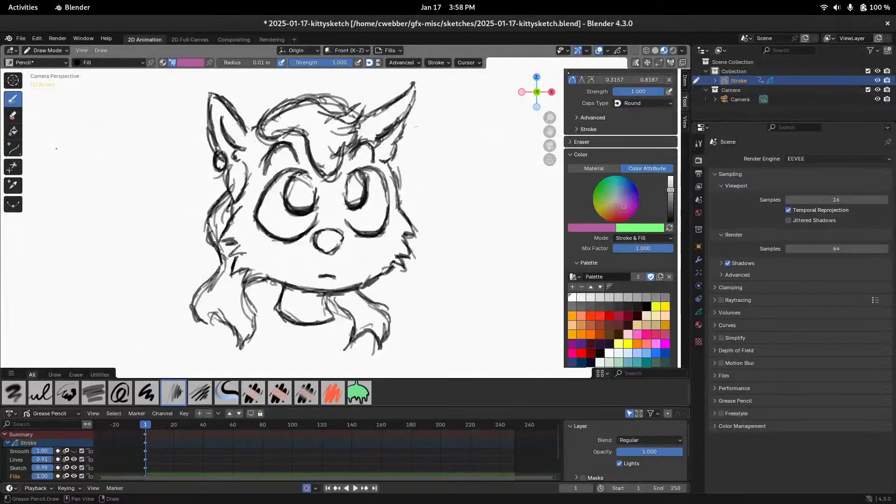
mouse_move(242, 122)
mouse_down()
mouse_move(212, 96)
mouse_move(208, 117)
mouse_move(245, 180)
mouse_move(238, 201)
mouse_move(218, 148)
mouse_up()
mouse_move(233, 213)
mouse_down()
mouse_move(225, 239)
mouse_move(262, 280)
mouse_move(346, 284)
mouse_move(413, 242)
mouse_move(396, 154)
mouse_move(412, 86)
mouse_move(368, 115)
mouse_move(265, 124)
mouse_up()
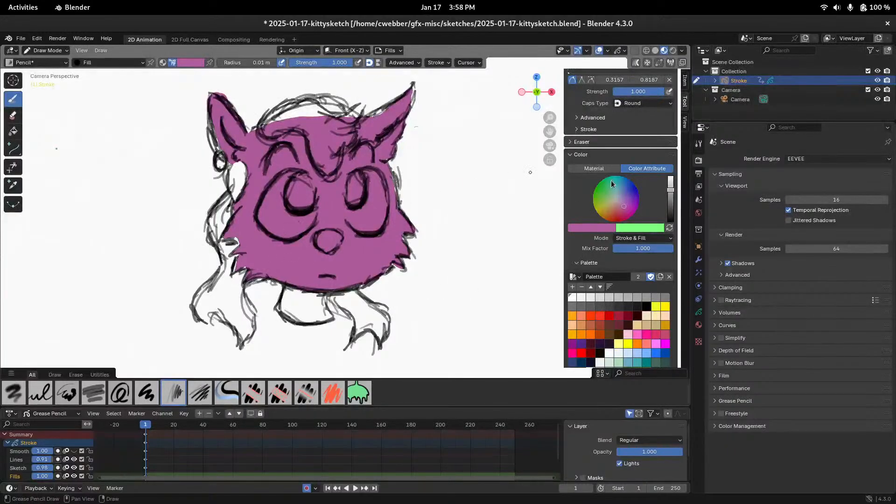
Lock the Sketch, Lines and Smooth lines layers, leaving only Fills editable
click(699, 312)
click(863, 212)
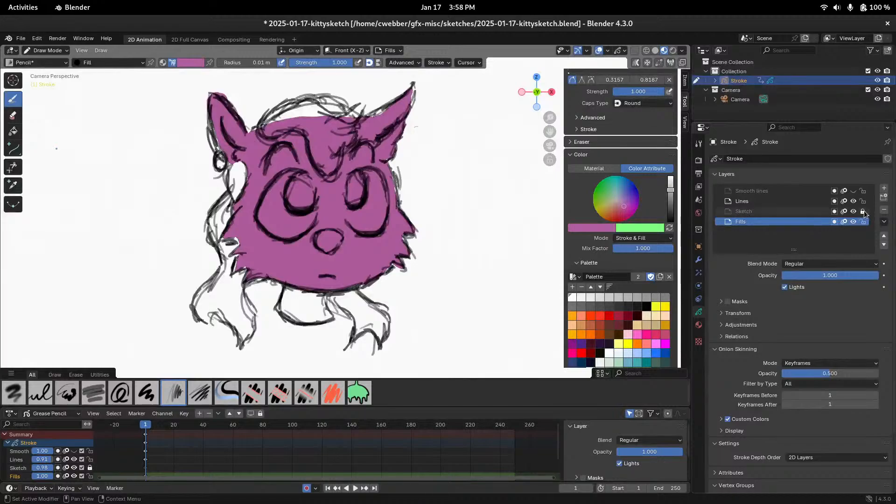
click(863, 201)
click(863, 191)
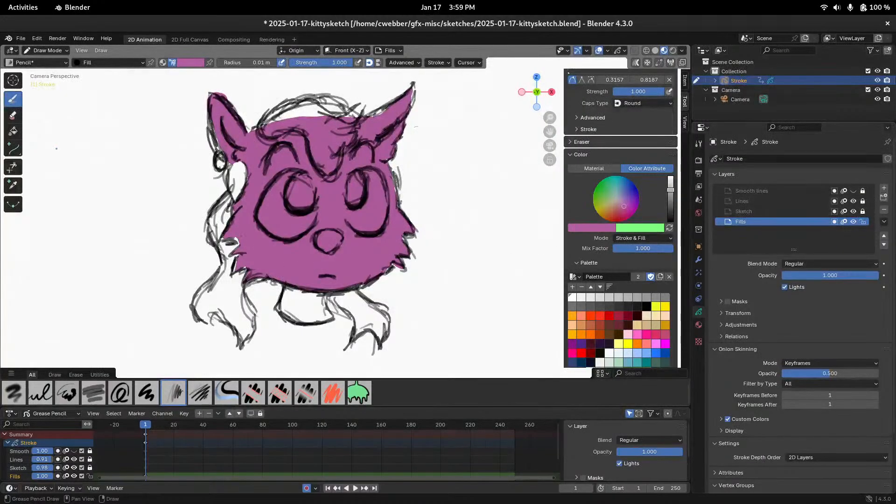
In Sculpt Mode, set the Grab brush radius to 39 px and pull the fill over the fur tufts on the drawing's left cheek
key(ctrl+Tab)
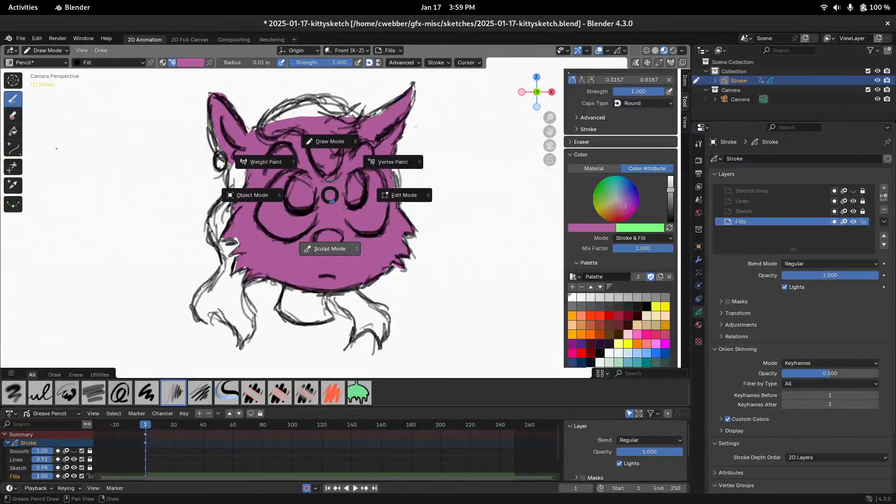
click(289, 237)
ctrl+middle_drag(289, 237, 290, 170)
middle_drag(261, 248, 415, 228)
ctrl+middle_drag(385, 254, 385, 208)
key(f)
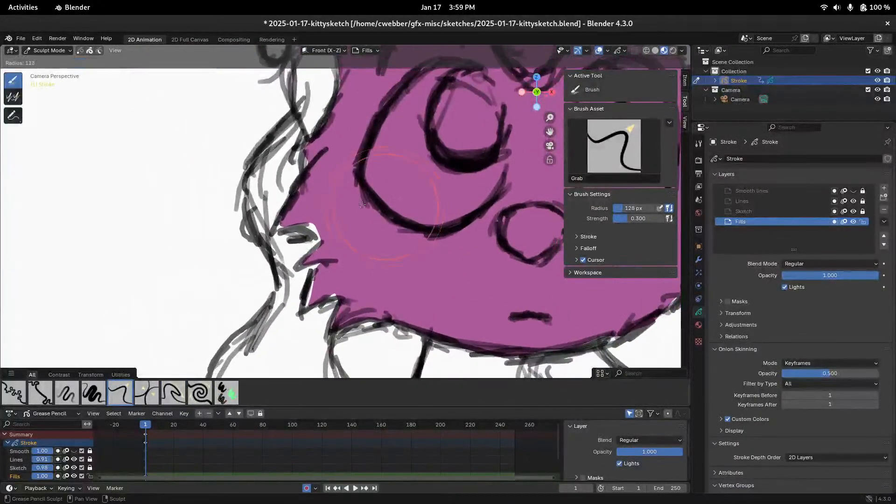
click(316, 235)
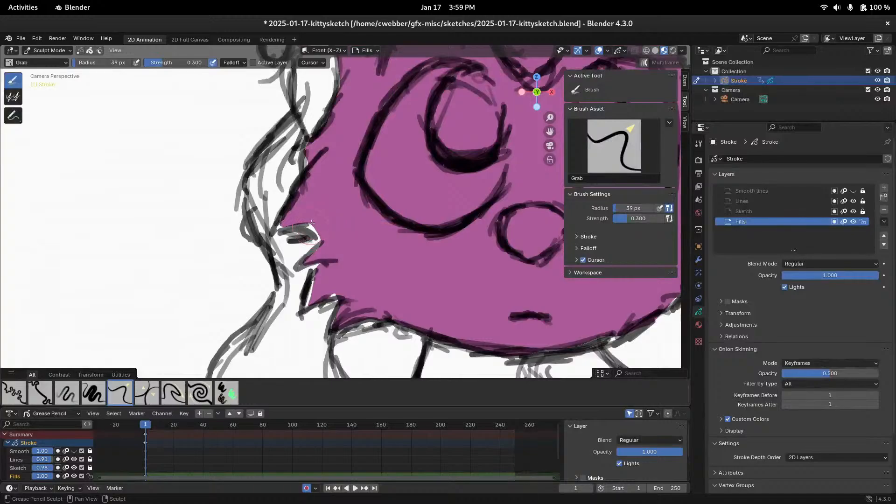
drag(312, 224, 266, 234)
drag(313, 274, 291, 311)
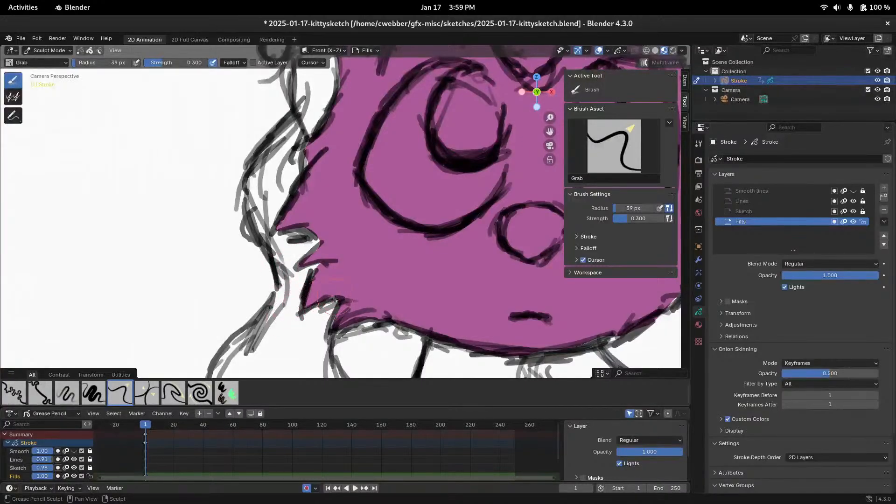
Grab the fill's edge along the right side of the drawn head and pull it to match the sketch outline
middle_drag(528, 220, 225, 295)
middle_drag(409, 234, 386, 135)
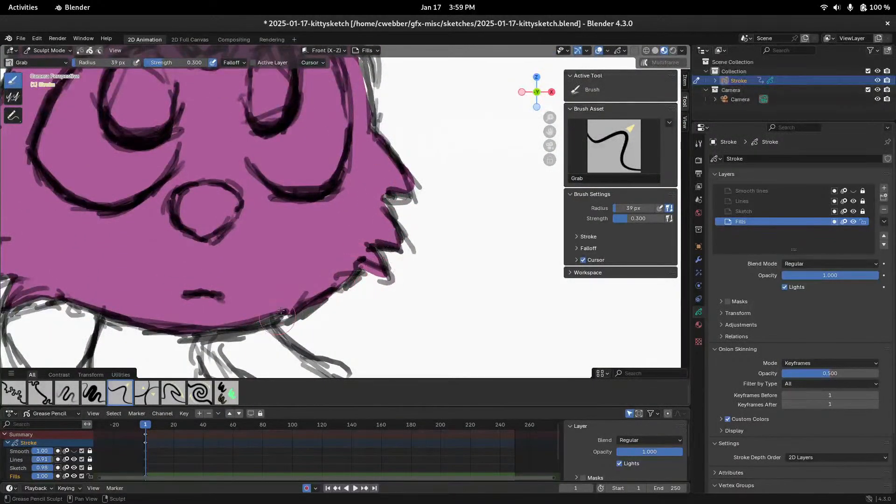
middle_drag(325, 197, 334, 239)
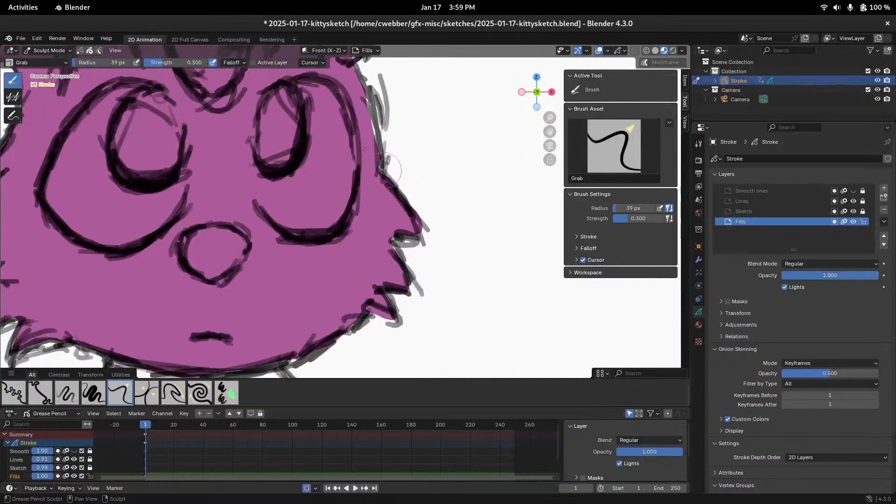
drag(366, 127, 376, 132)
mouse_move(373, 107)
shift+middle_down()
mouse_move(438, 176)
mouse_move(394, 264)
shift+middle_up()
mouse_move(363, 156)
mouse_down()
mouse_move(349, 149)
mouse_move(364, 153)
mouse_up()
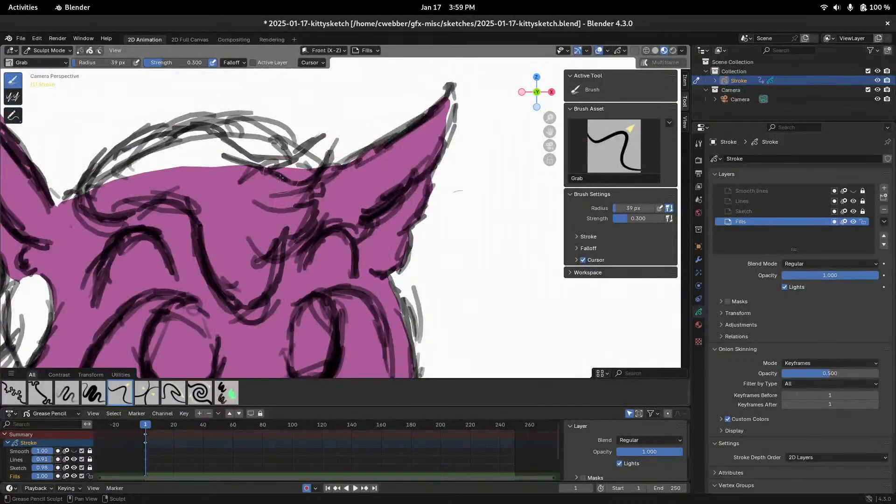
Pull the fill into the inner base and out to the outer edge of the drawing's left ear
drag(60, 201, 61, 193)
mouse_move(84, 242)
shift+middle_down()
mouse_move(376, 263)
mouse_move(329, 245)
shift+middle_up()
shift+middle_drag(316, 283, 338, 225)
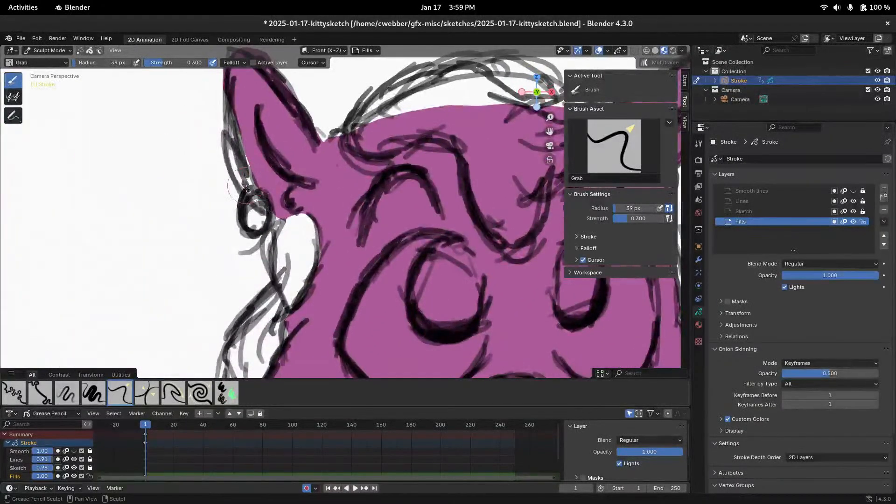
mouse_move(244, 174)
mouse_down()
mouse_move(226, 196)
mouse_move(242, 202)
mouse_up()
mouse_move(247, 156)
mouse_down()
mouse_move(210, 154)
mouse_move(227, 125)
mouse_up()
drag(235, 160, 227, 162)
drag(237, 119, 210, 116)
Enlarge the Grab brush radius to 71 px and nudge the fill outward along the left ear's outer edge
key(f)
click(261, 164)
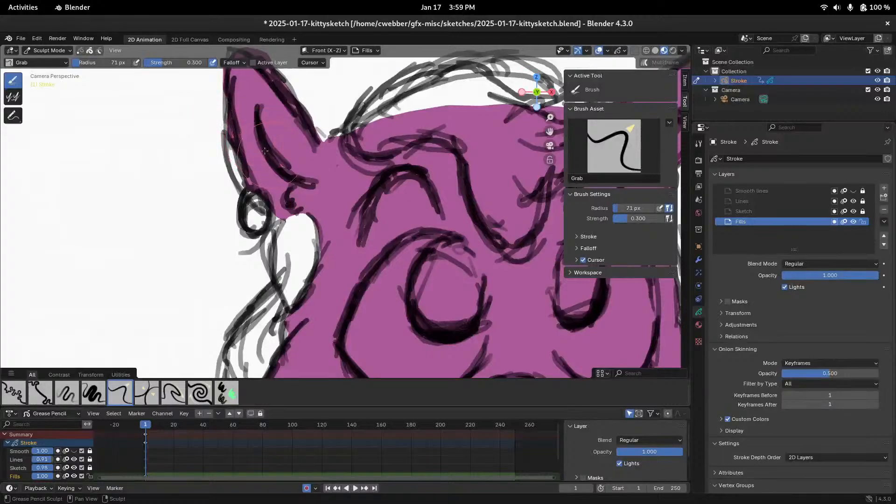
drag(248, 157, 237, 160)
ctrl+middle_drag(439, 180, 464, 147)
middle_drag(554, 205, 449, 226)
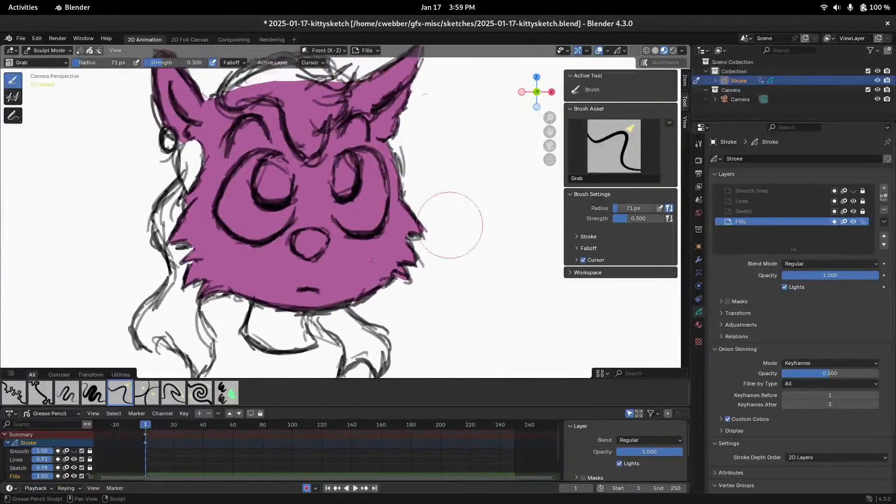
Add a new material in a third slot and name it Eye whites
click(698, 325)
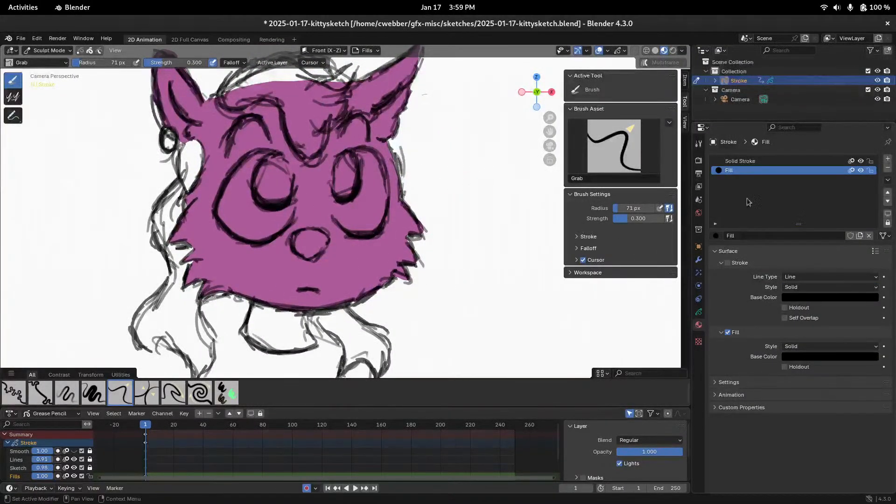
click(886, 160)
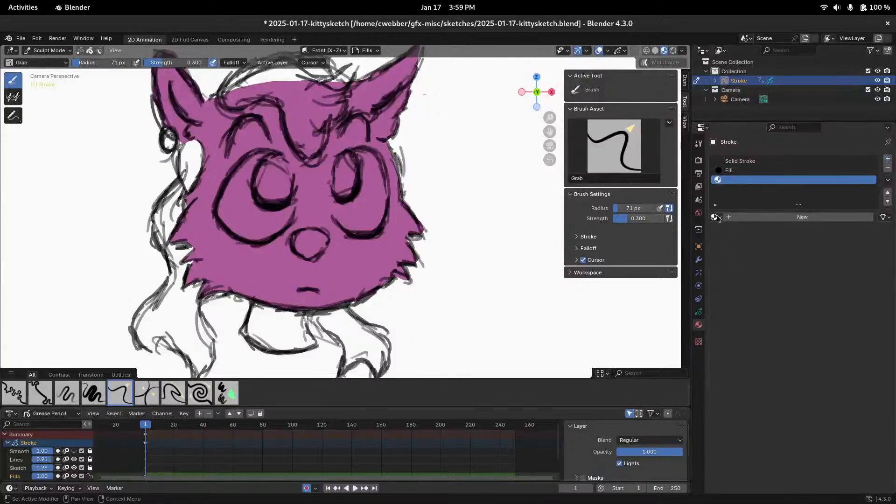
click(714, 217)
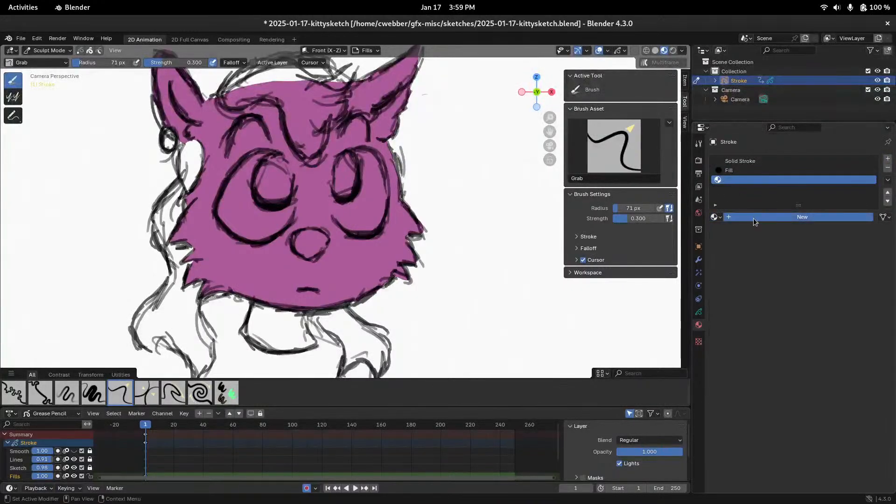
click(753, 218)
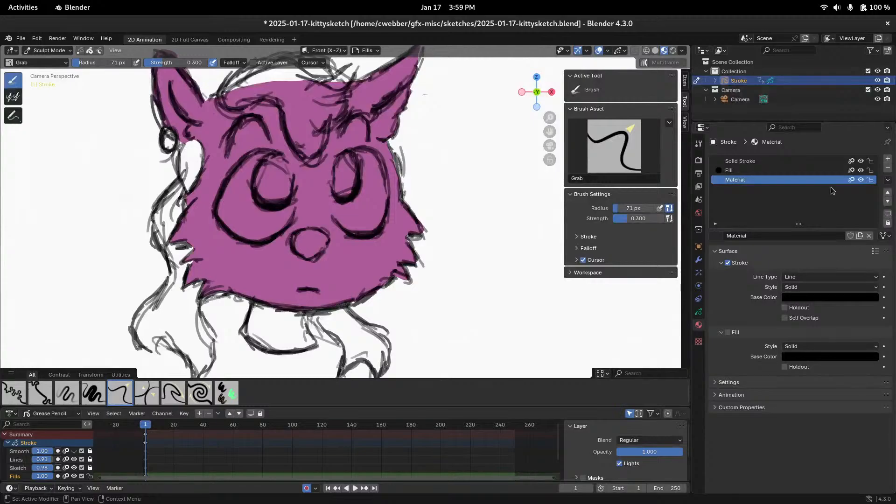
double_click(738, 179)
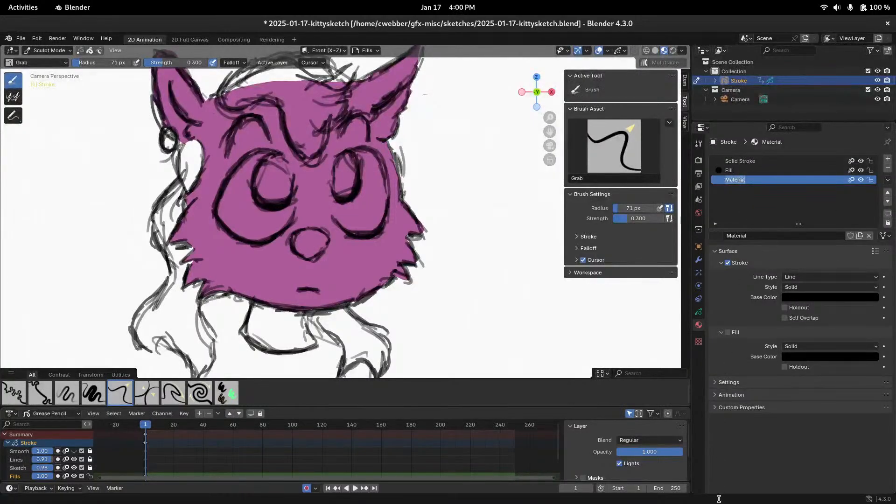
text(Eye whites)
key(Return)
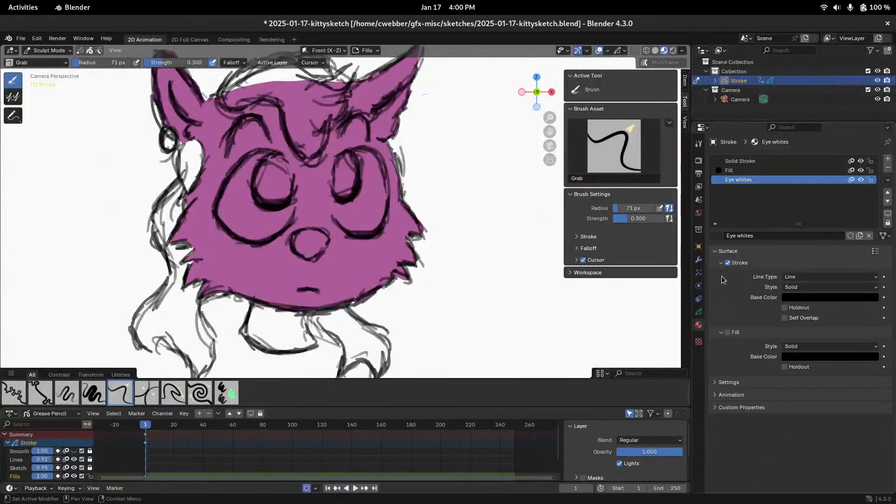
Disable the stroke surface on the Eye whites material, enable its fill surface, and set the fill base color to white
click(728, 262)
click(728, 332)
click(809, 357)
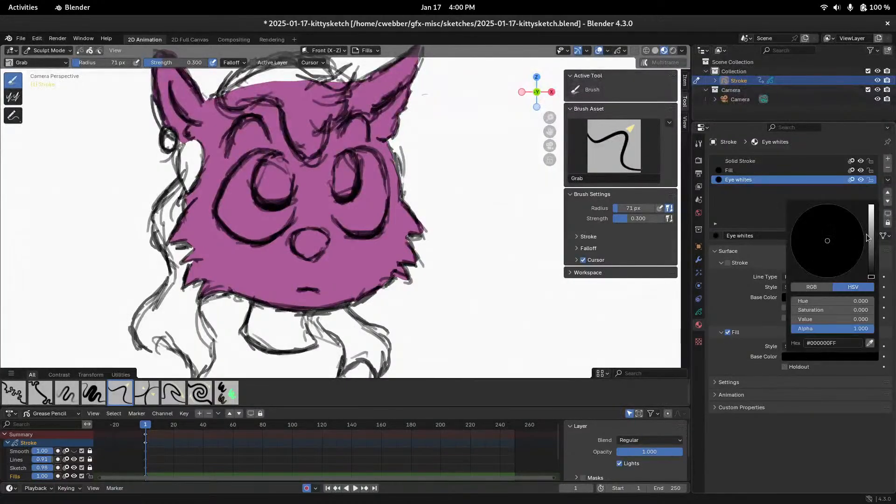
drag(866, 238, 871, 205)
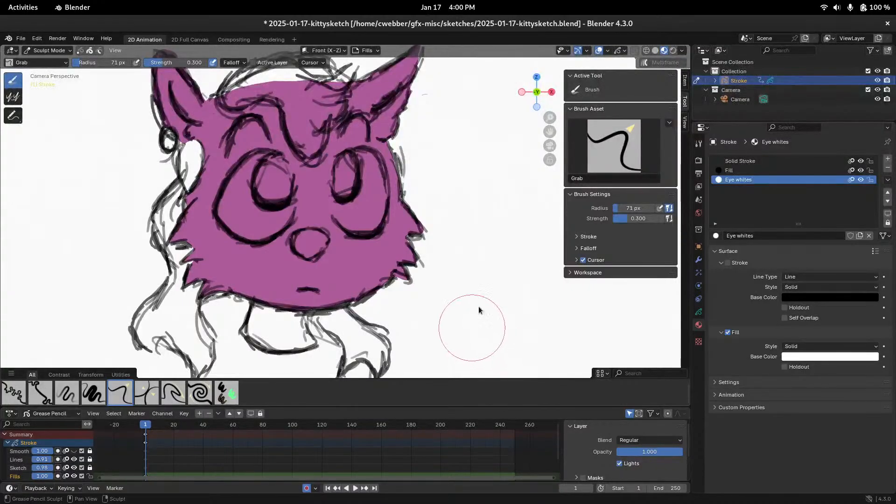
Switch the Grease Pencil object back to Draw Mode
key(ctrl+Tab)
key(ctrl+Tab)
click(510, 203)
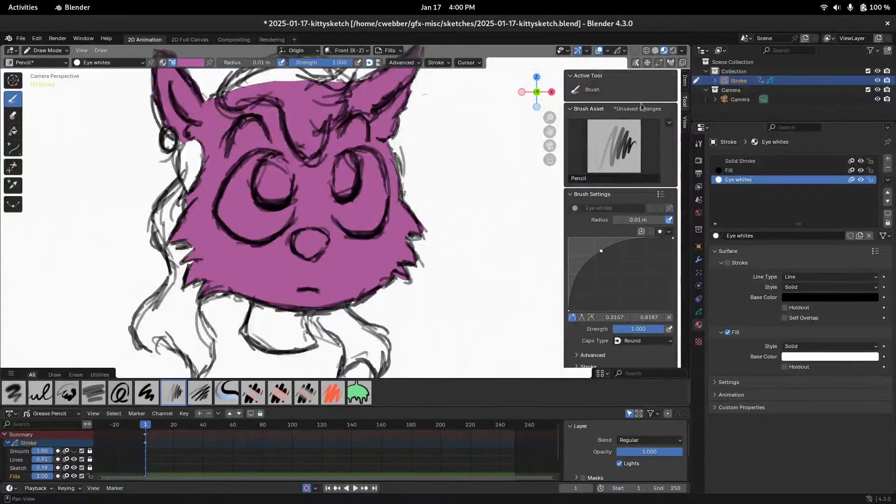
Set the Pencil brush to take its color from the material instead of the color attribute
scroll(618, 227, down, 10)
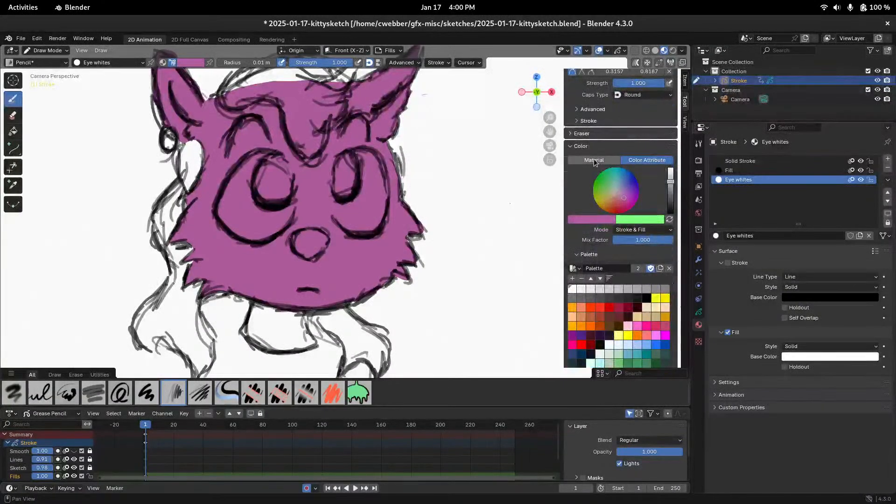
mouse_move(461, 229)
mouse_down()
mouse_move(521, 234)
mouse_move(528, 252)
mouse_up()
key(ctrl+z)
click(602, 161)
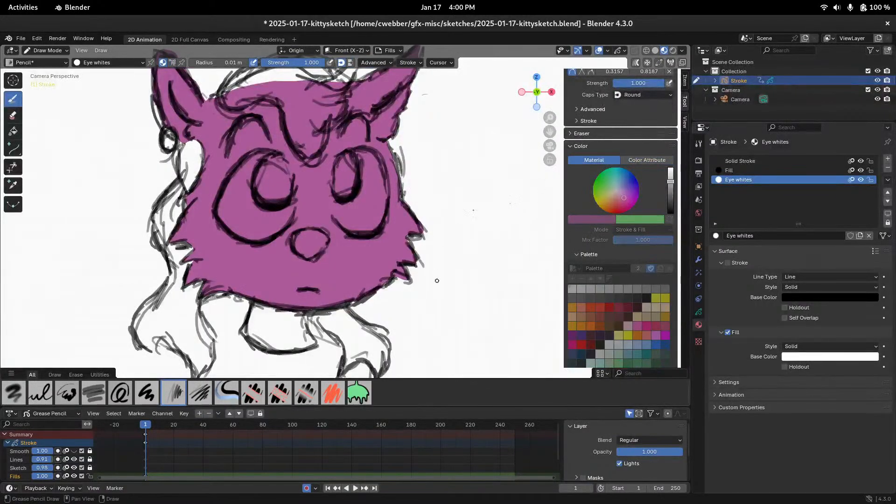
Rename the Fills layer as Fur fills
click(699, 312)
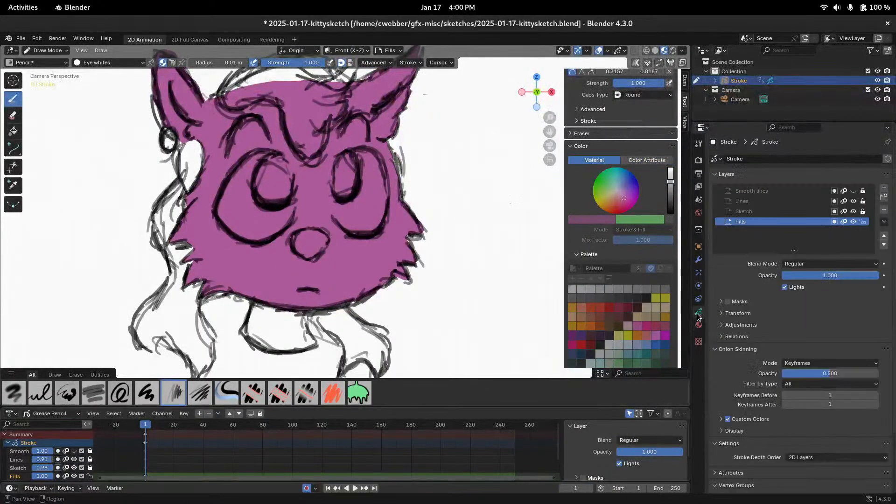
double_click(780, 222)
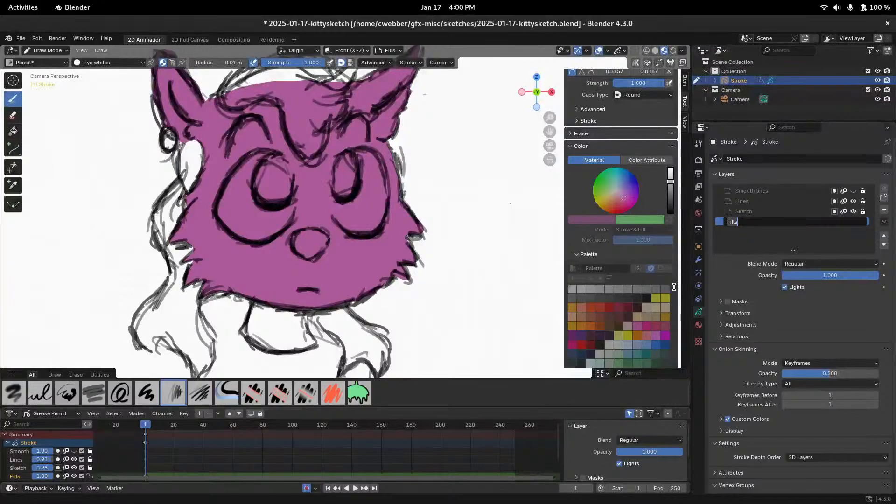
text(Fur fills)
key(Return)
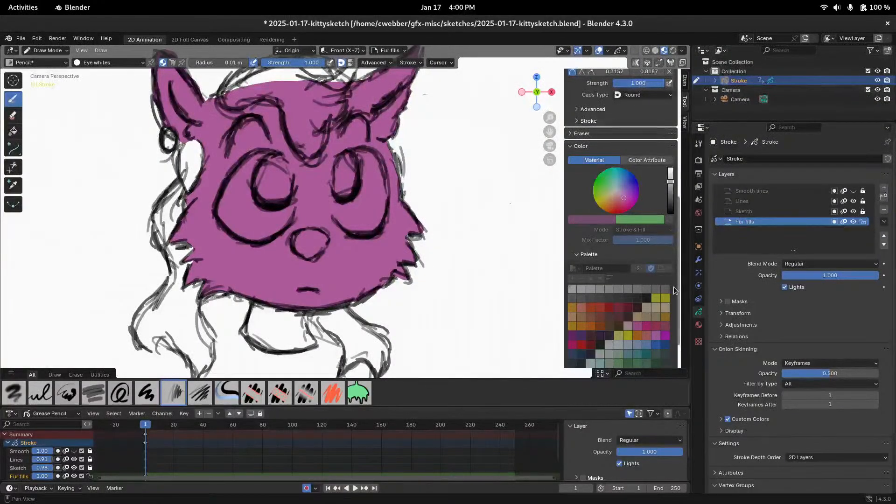
Add a new Grease Pencil layer directly above Fur fills and name it Eye fills
click(884, 188)
double_click(765, 218)
text(Eye)
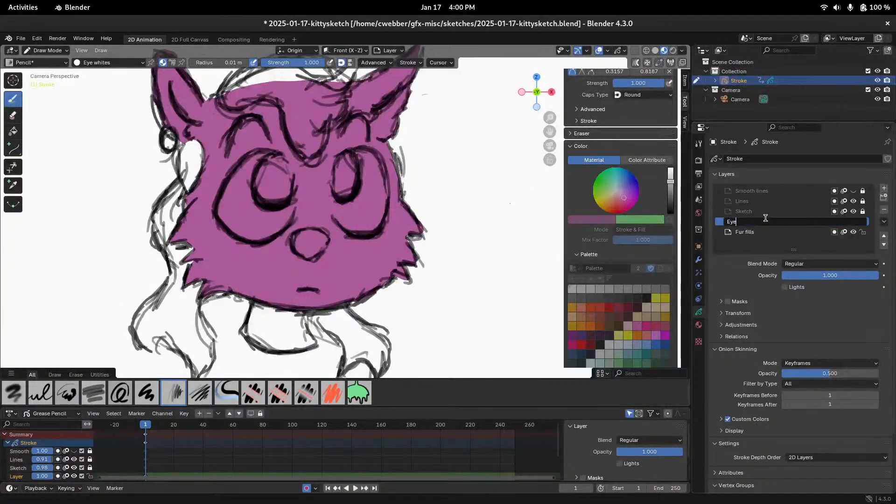
text( fills)
key(Return)
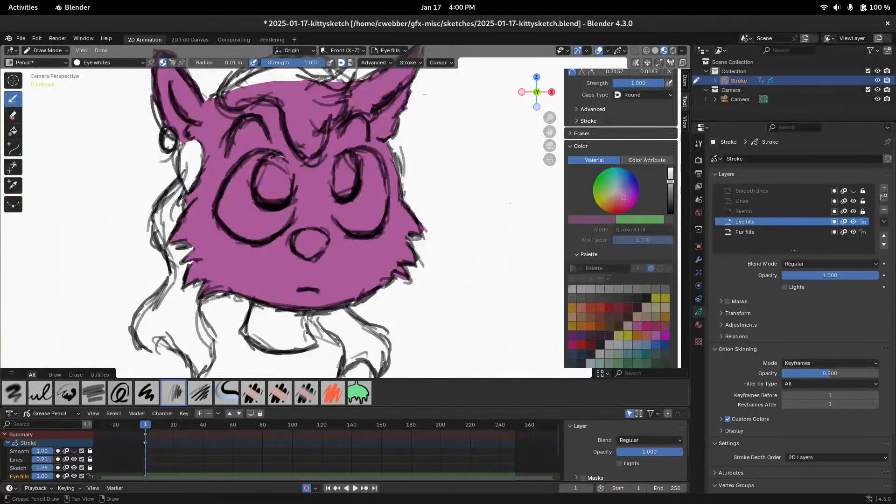
Outline both of the cat's eyes with the Eye whites material to fill them white on the Eye fills layer
mouse_move(283, 154)
mouse_down()
mouse_move(240, 161)
mouse_move(214, 219)
mouse_move(257, 242)
mouse_move(282, 236)
mouse_move(295, 213)
mouse_move(284, 160)
mouse_up()
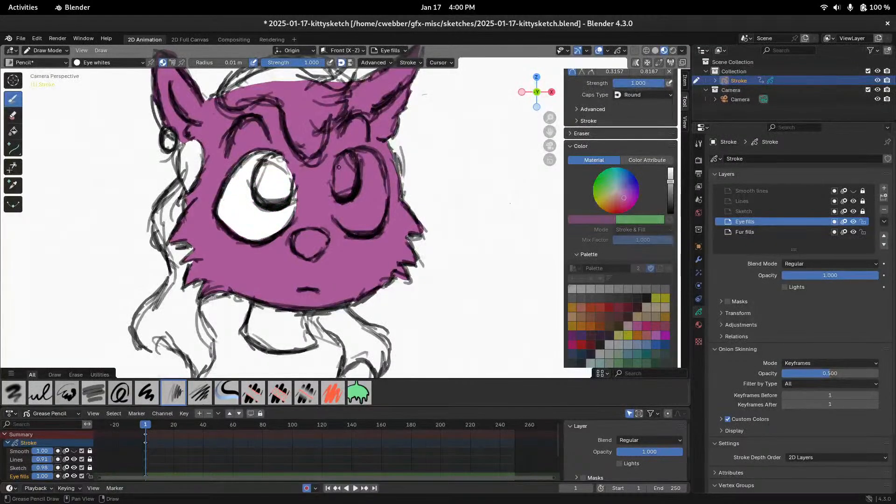
mouse_move(335, 180)
mouse_down()
mouse_move(357, 158)
mouse_move(379, 164)
mouse_move(386, 198)
mouse_move(379, 228)
mouse_move(349, 233)
mouse_move(334, 191)
mouse_up()
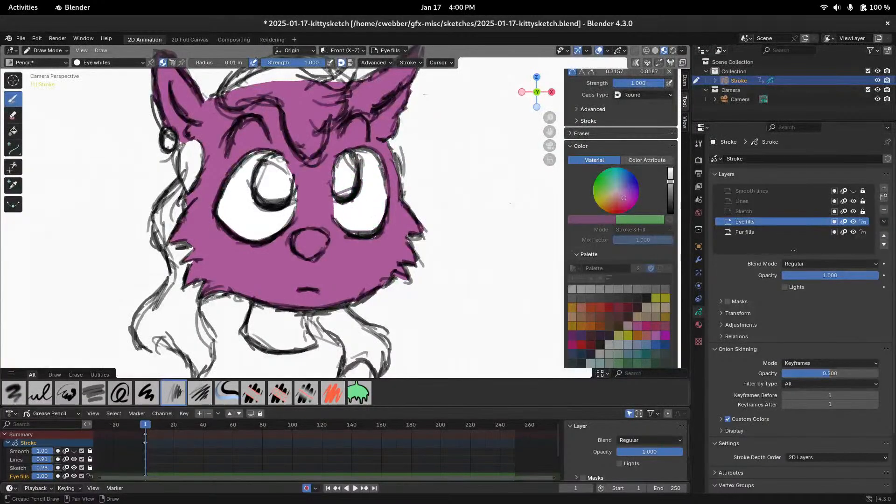
shift+middle_drag(349, 165, 354, 144)
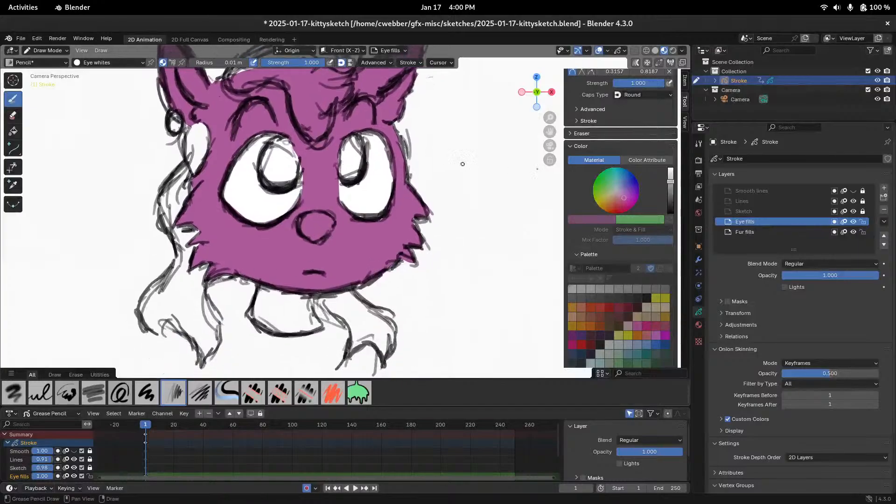
Add a fourth material slot, assign Eye whites to it, and turn it into an independent copy
click(698, 326)
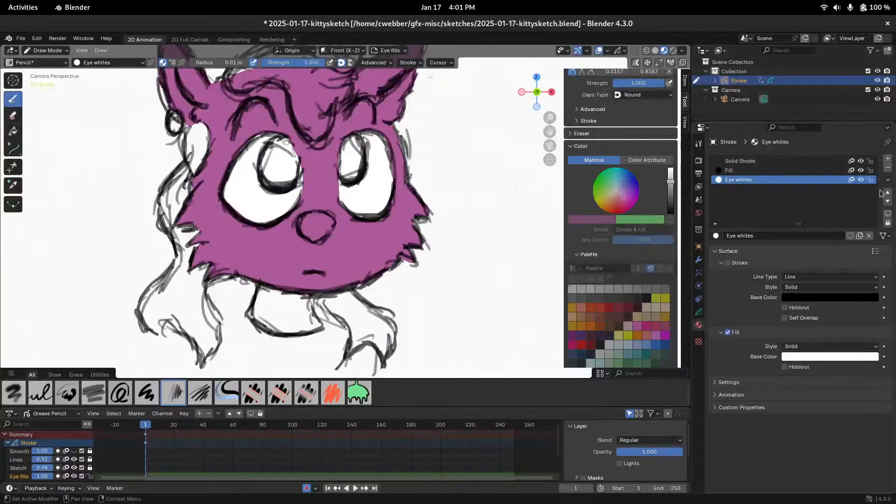
click(887, 160)
click(716, 217)
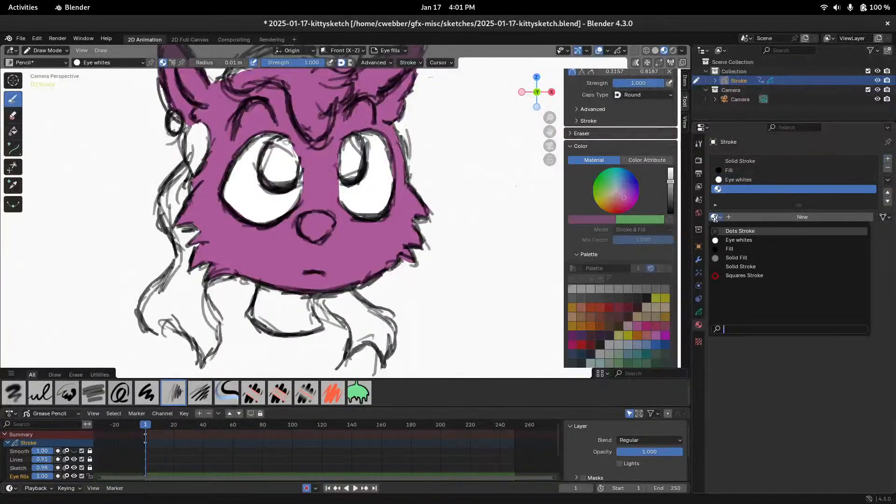
click(739, 240)
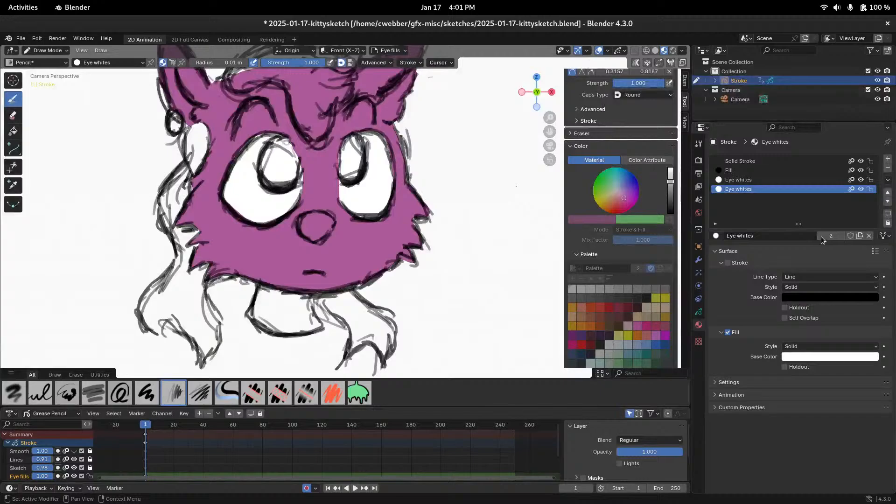
click(861, 236)
Rename the copied material as Eye pupils and set its fill base color to dark blue-gray #2F2E3C
double_click(770, 233)
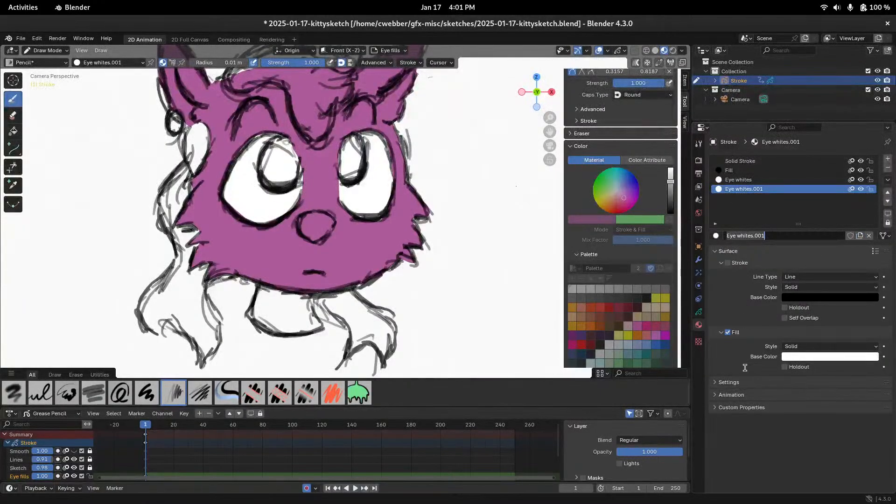
key(Right)
text(pupils)
key(Return)
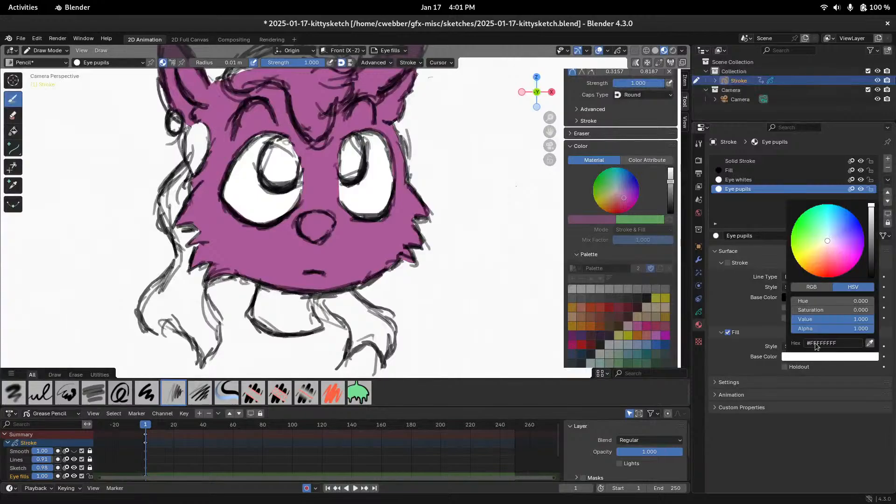
click(816, 356)
drag(851, 236, 868, 270)
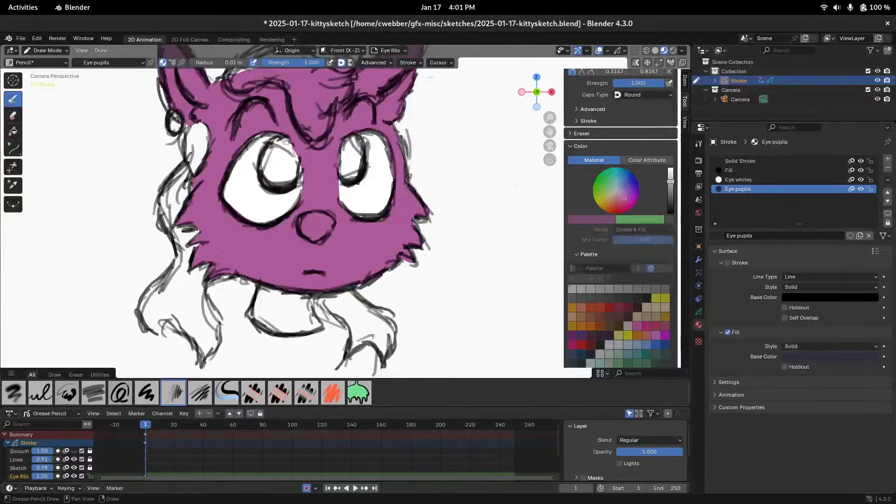
Add a layer named Eye pupil fills above Eye fills and draw filled shapes inside both pupil outlines
click(698, 312)
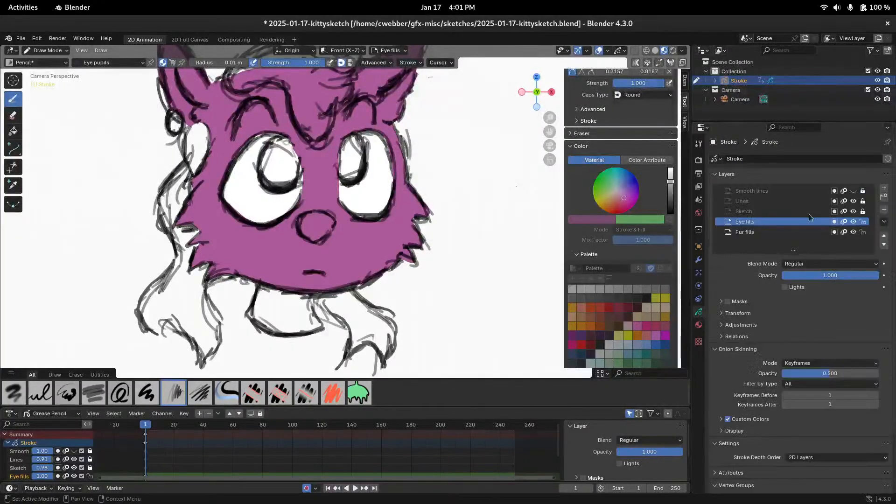
click(884, 188)
double_click(762, 221)
text(E)
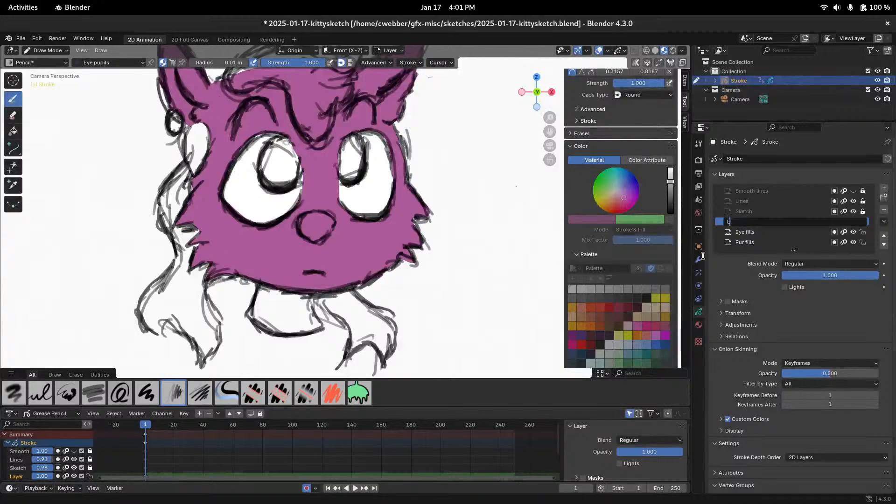
text(ye)
text( pupils)
text( fills)
key(Return)
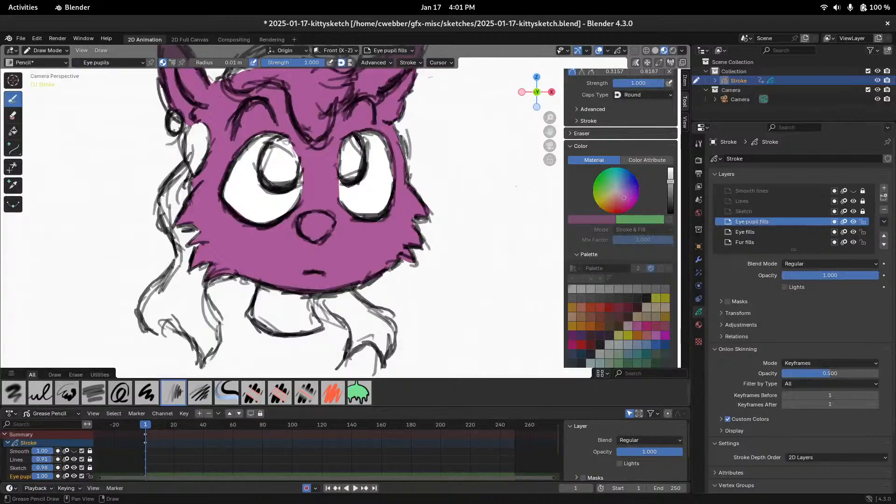
mouse_move(364, 138)
mouse_down()
mouse_move(360, 171)
mouse_move(345, 180)
mouse_move(335, 162)
mouse_up()
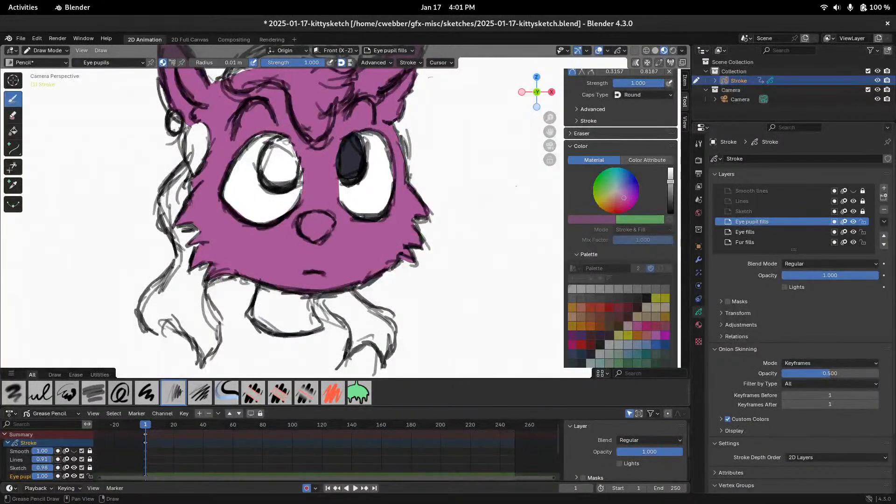
mouse_move(299, 156)
mouse_down()
mouse_move(286, 189)
mouse_move(265, 178)
mouse_move(269, 146)
mouse_move(294, 143)
mouse_up()
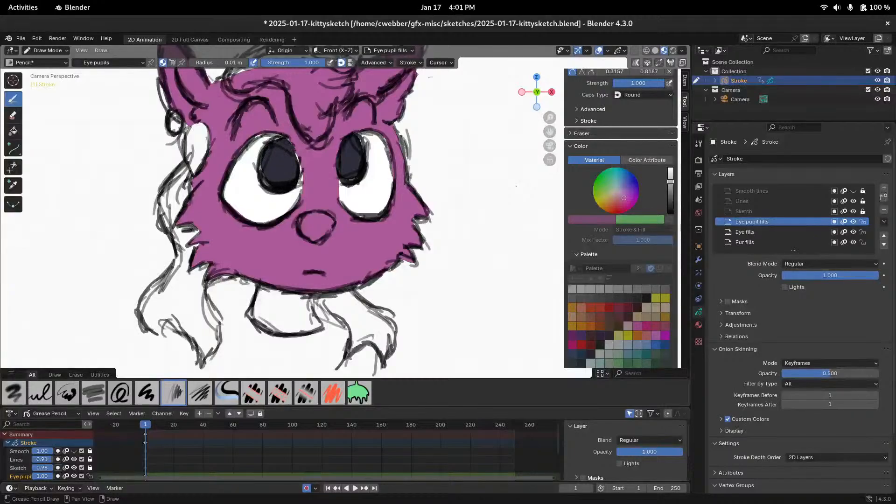
Set the Eye pupils material's fill base color to bright green #71C353
click(699, 325)
click(820, 358)
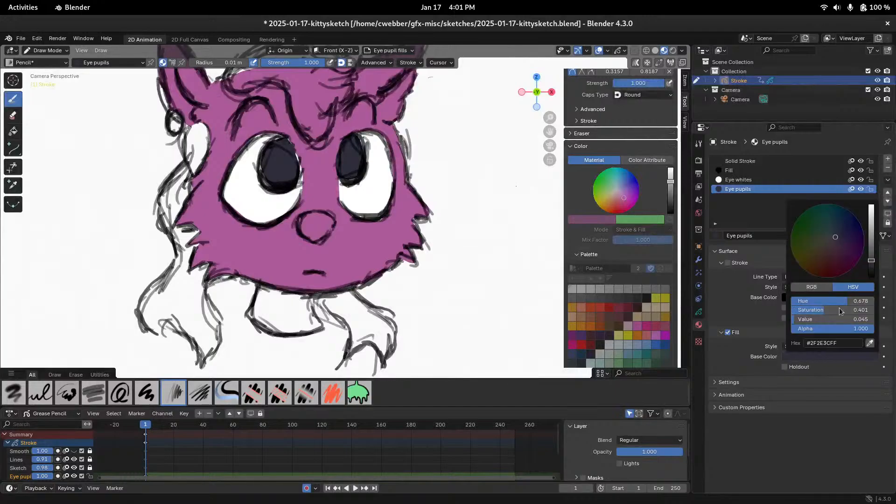
drag(853, 251, 811, 218)
click(815, 245)
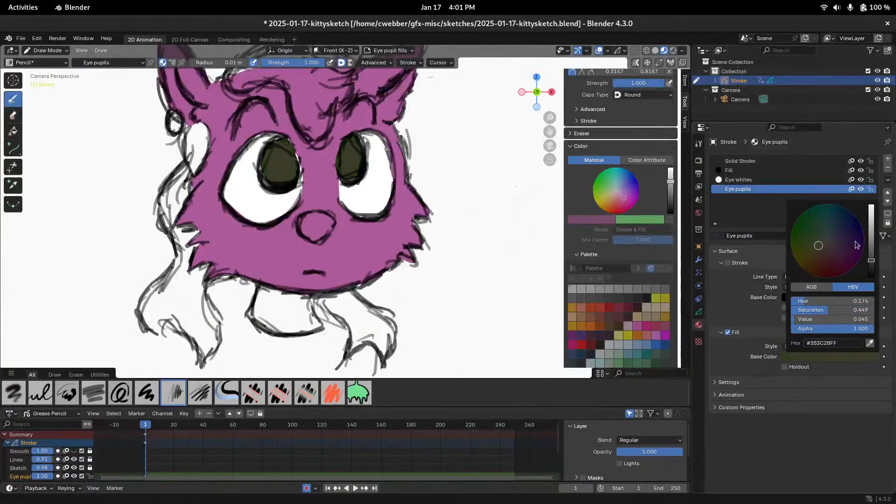
drag(871, 252, 871, 230)
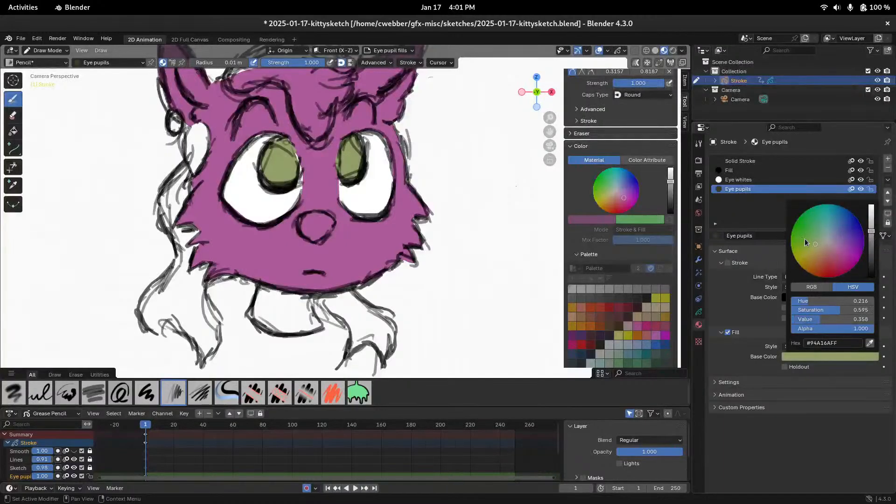
drag(805, 241, 804, 227)
drag(870, 230, 806, 235)
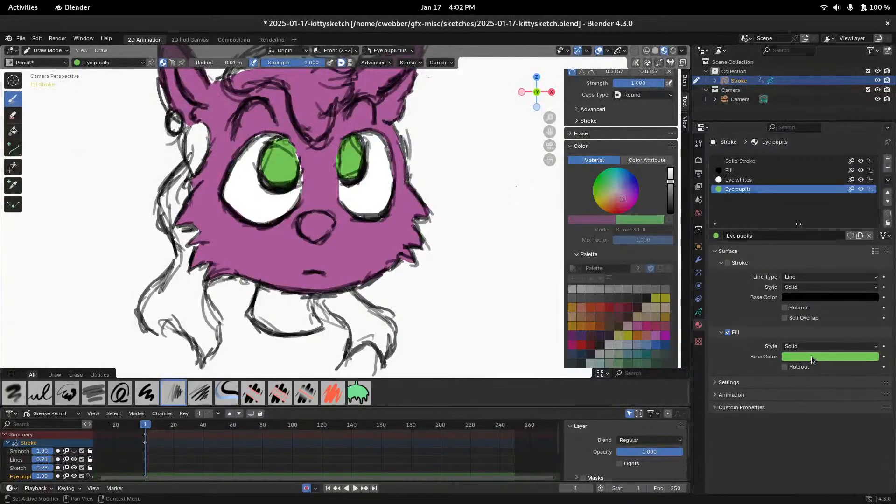
Insert a keyframe on the Eye pupils fill base color at frame 1 and advance the timeline to frame 20
key(i)
click(165, 426)
key(space)
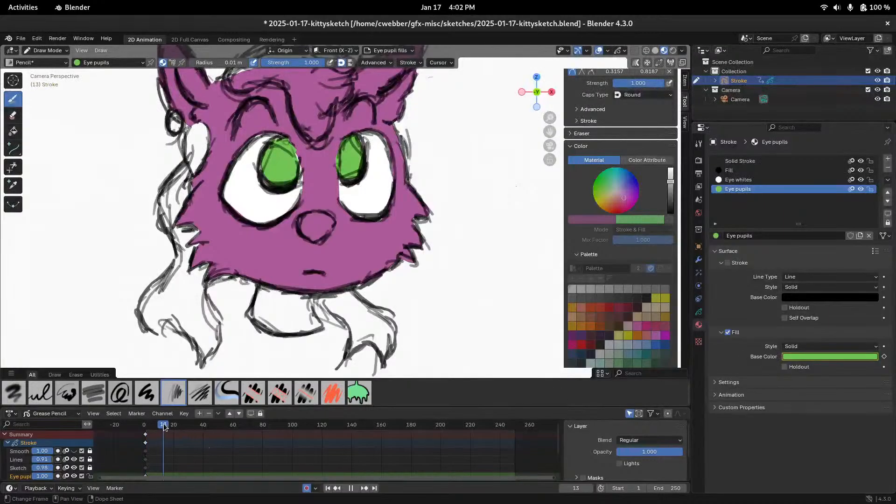
key(space)
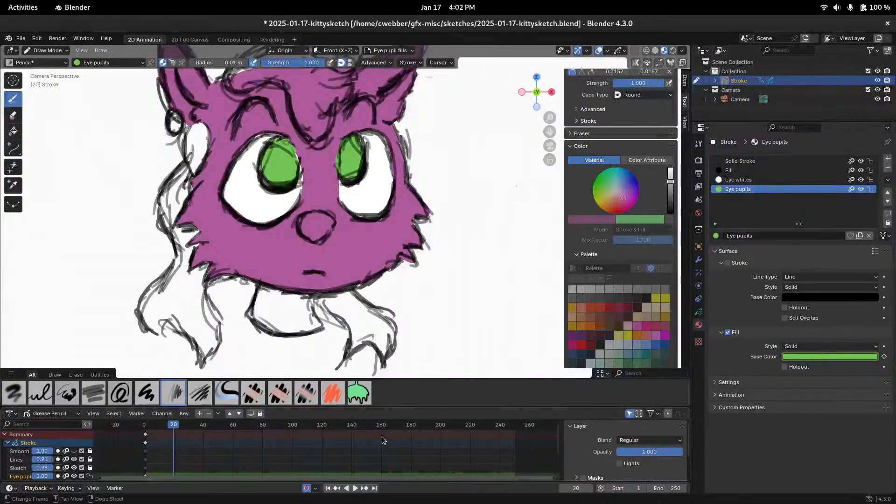
Try purple and settle on red for the Eye pupils fill base color at frame 20
click(824, 356)
drag(830, 265, 856, 248)
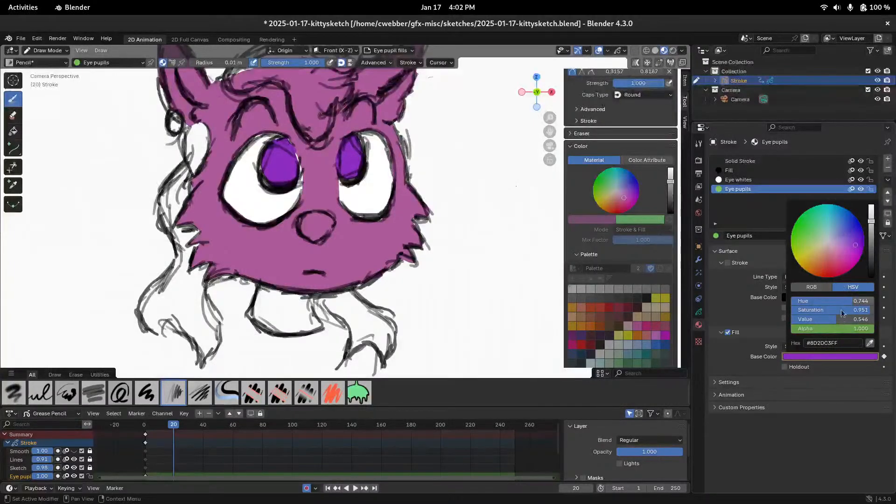
click(817, 358)
drag(854, 250, 828, 263)
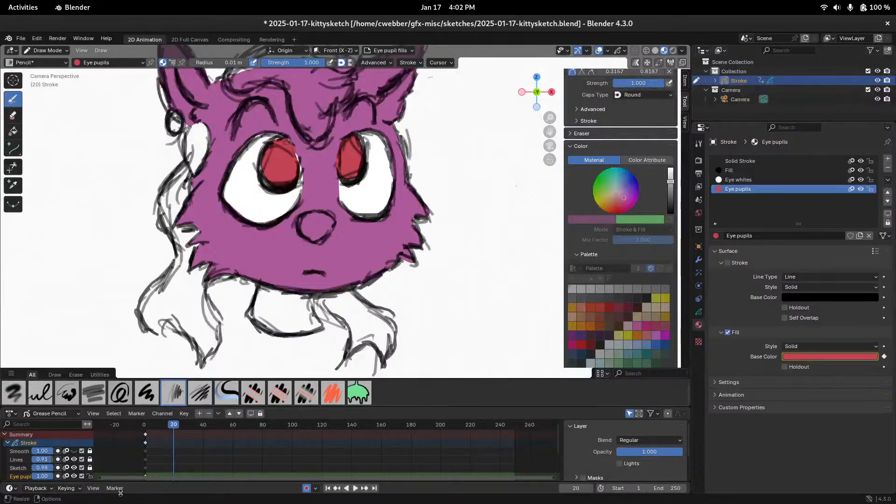
Play the animation twice from frame 1 to preview the pupil color change
drag(144, 424, 145, 424)
key(space)
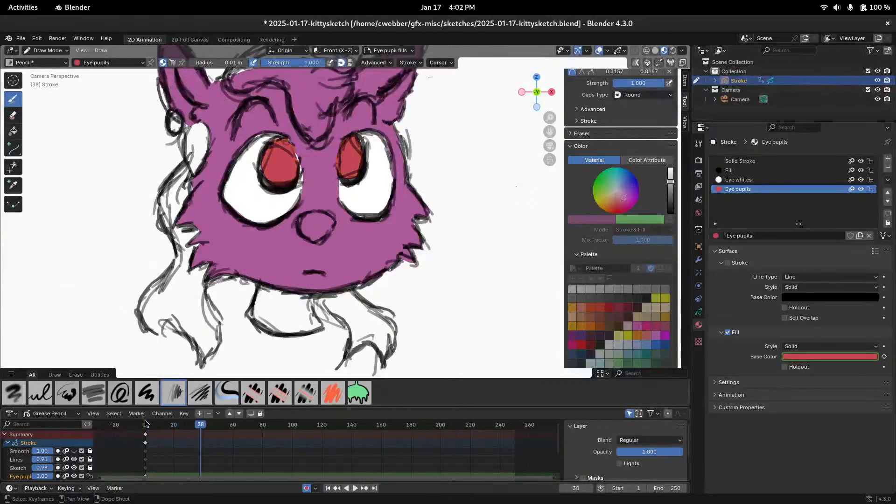
key(Escape)
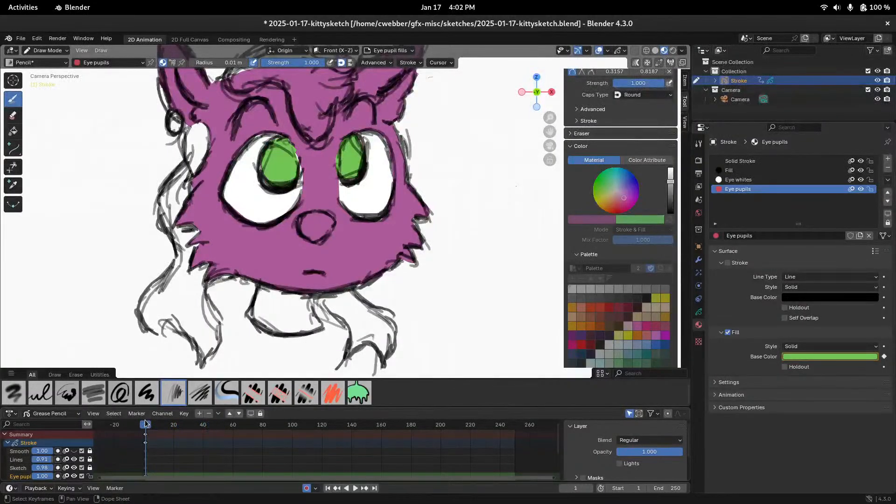
key(space)
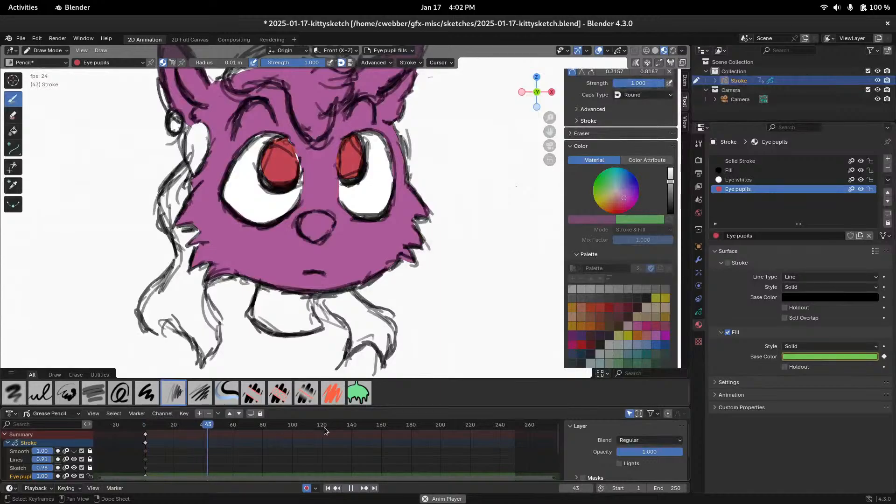
key(Escape)
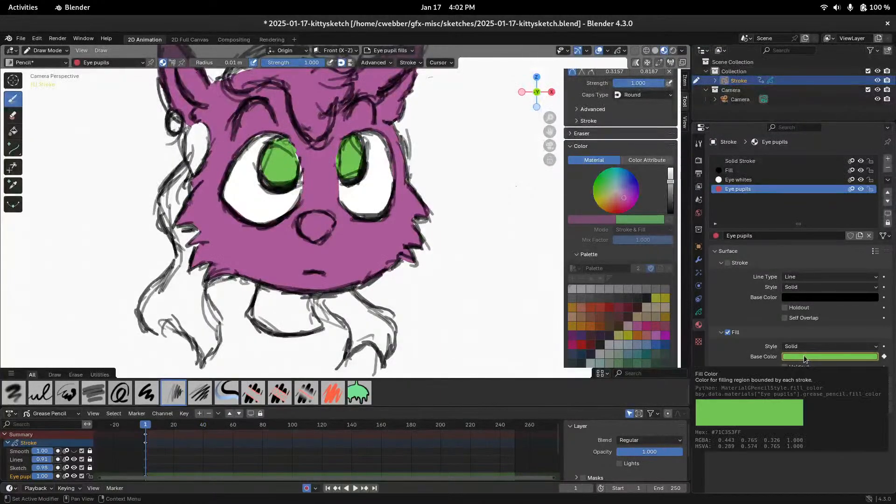
Remove the keyframing from the Eye pupils fill base color at frame 1
right_click(804, 354)
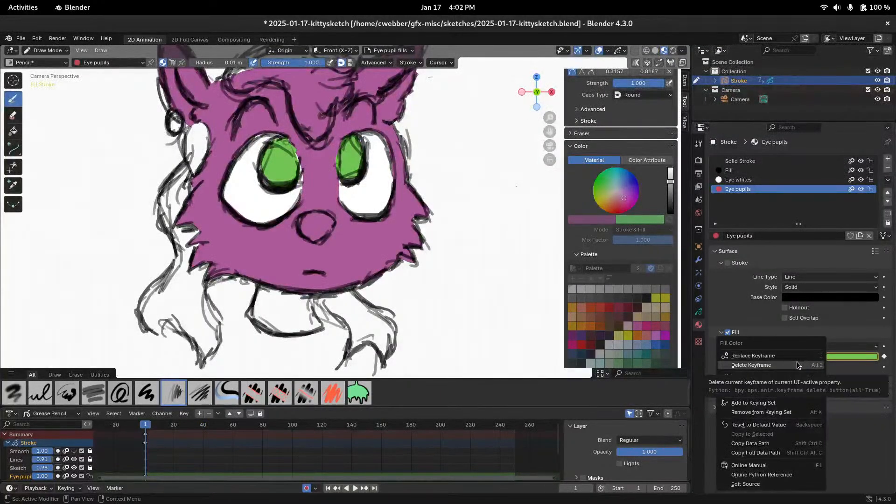
click(796, 366)
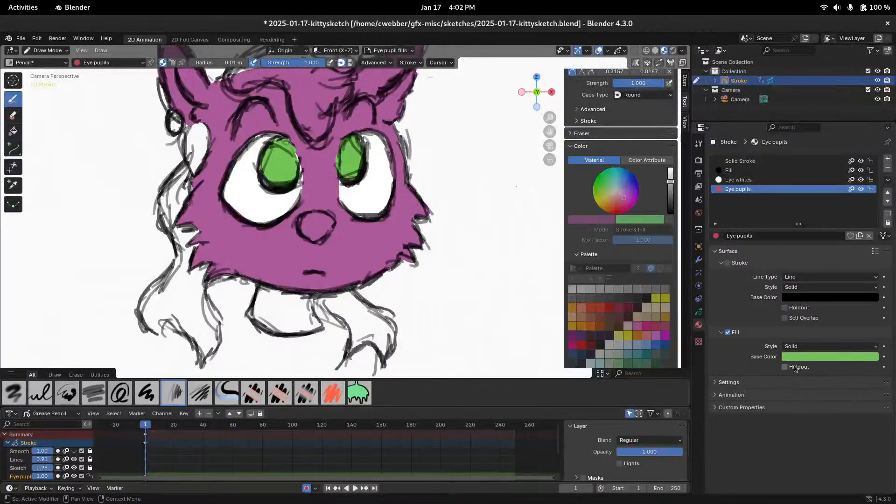
Refresh frame 1 on the timeline and make Eye whites the active material
click(152, 426)
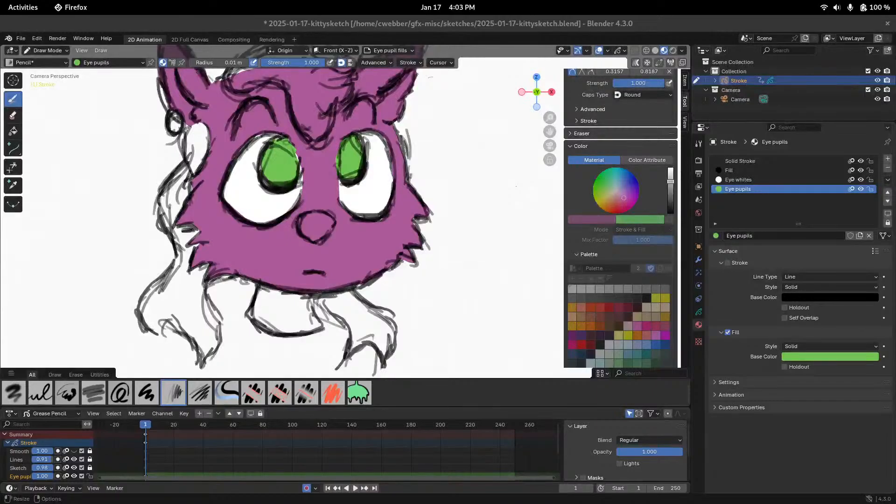
click(368, 161)
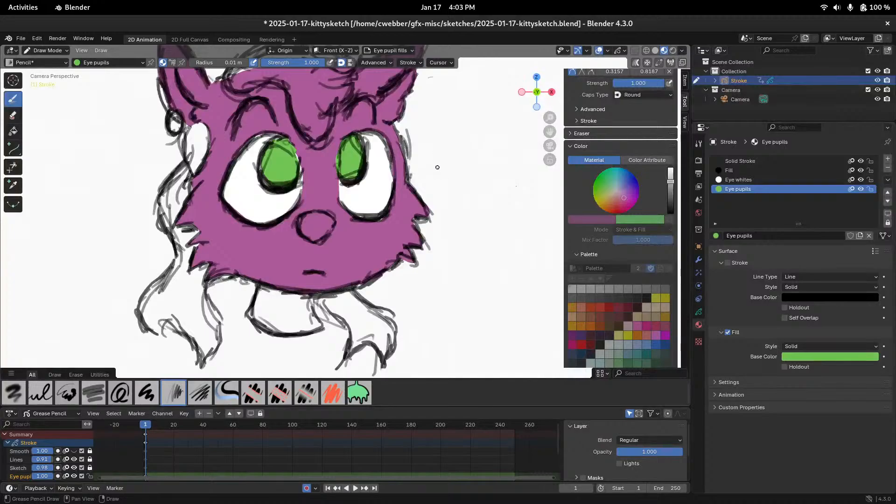
mouse_move(437, 167)
ctrl+middle_down()
mouse_move(428, 195)
mouse_move(426, 179)
ctrl+middle_up()
mouse_move(426, 178)
shift+middle_down()
mouse_move(407, 218)
mouse_move(422, 185)
mouse_move(414, 202)
mouse_move(458, 183)
shift+middle_up()
click(756, 161)
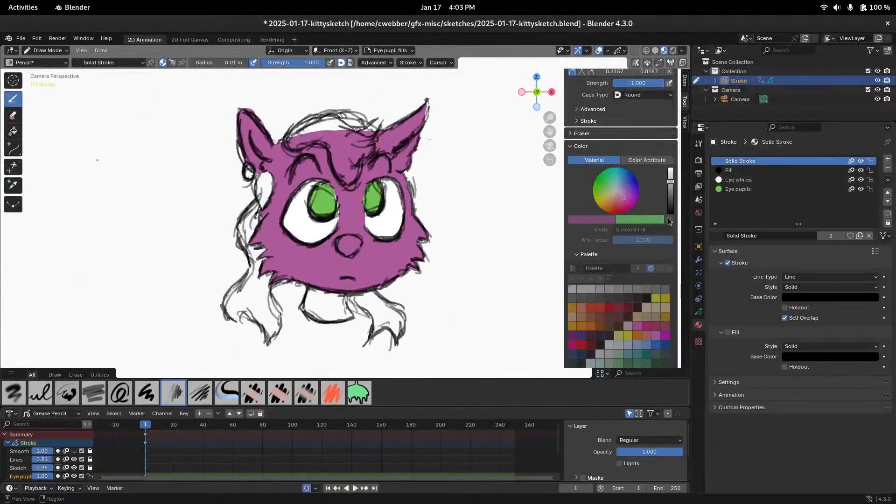
click(740, 180)
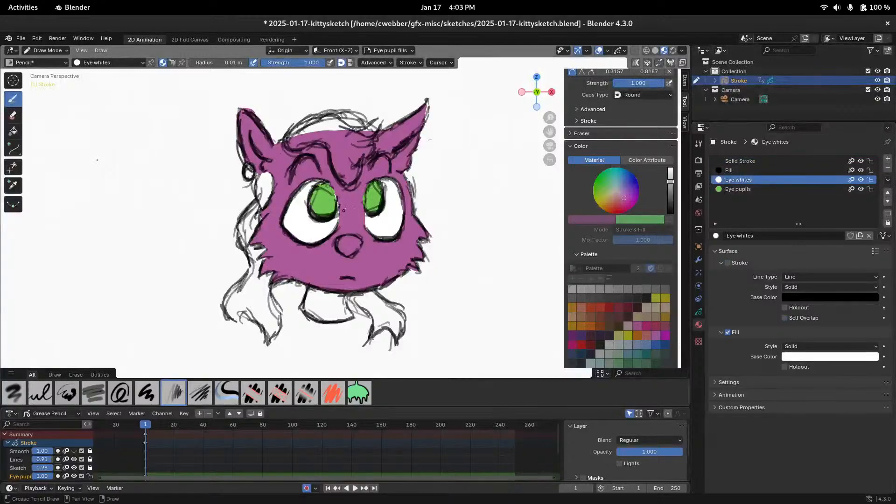
Hide the Eye pupil fills, Eye fills and Fur fills layers, and unlock the Lines and Sketch layers with Lines active
click(700, 311)
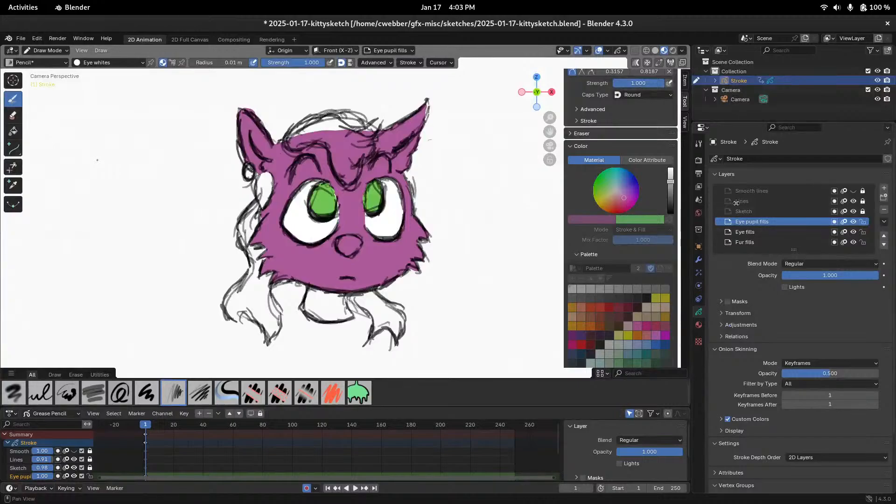
click(854, 222)
click(854, 232)
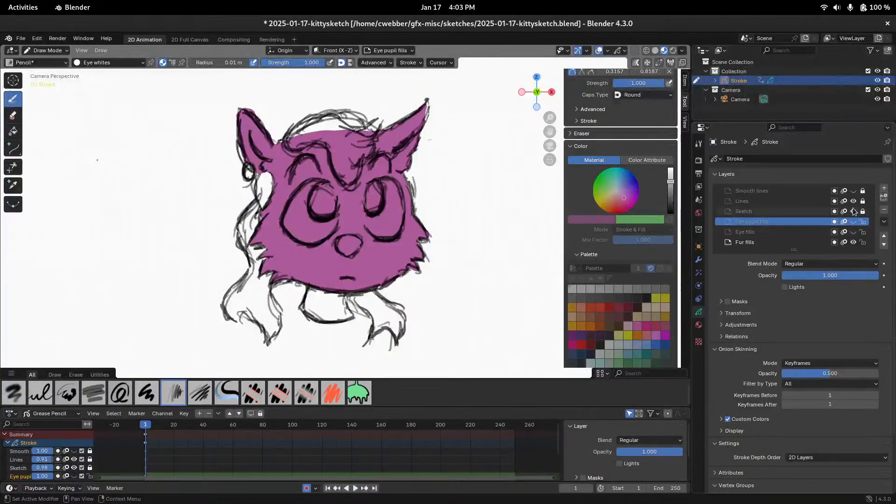
click(802, 201)
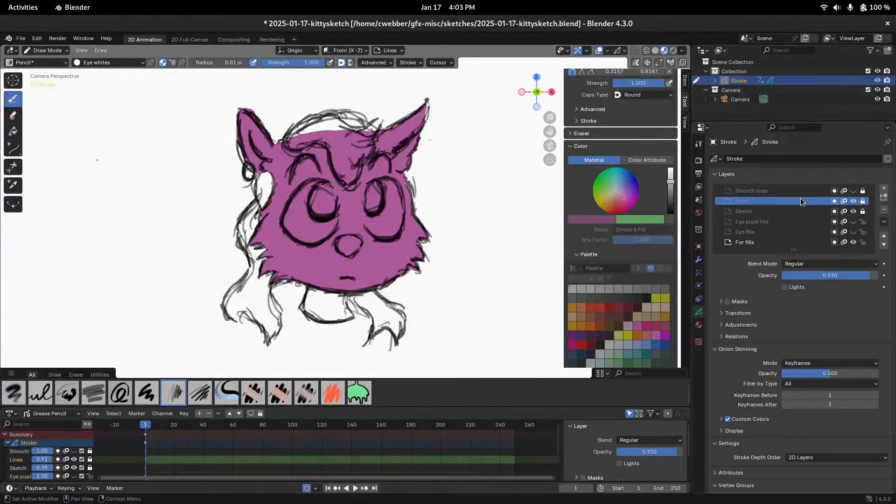
click(853, 211)
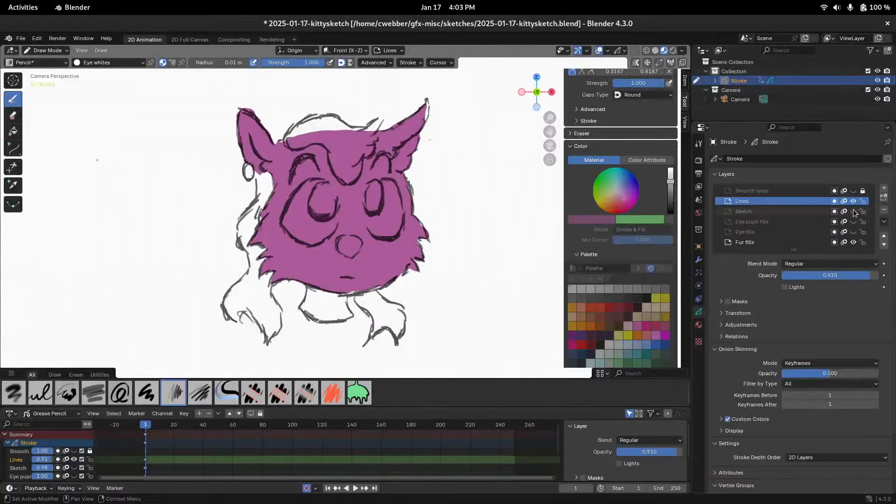
click(853, 211)
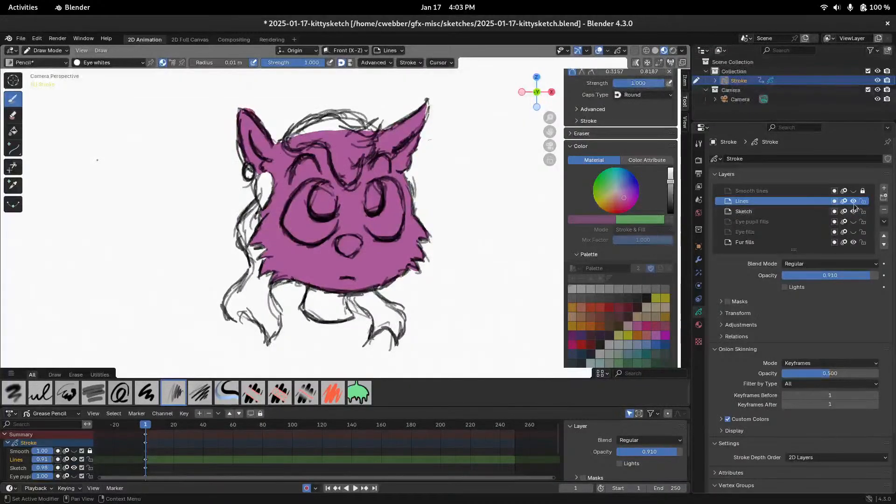
click(853, 242)
mouse_move(420, 221)
ctrl+middle_down()
mouse_move(440, 250)
mouse_move(470, 219)
mouse_move(496, 227)
mouse_move(419, 231)
mouse_move(451, 198)
mouse_move(401, 263)
ctrl+middle_up()
shift+middle_drag(401, 264, 444, 246)
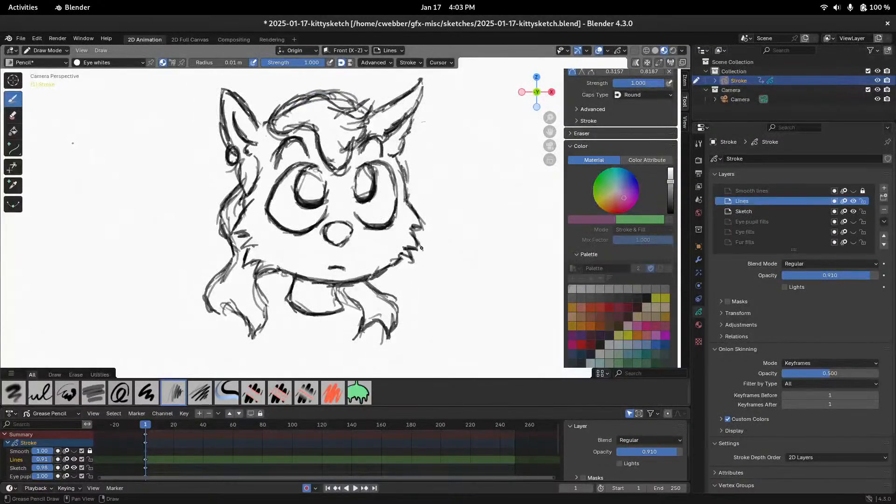
Try Sculpt Mode's Grab brush with a 114 px radius over the cat's face, and return to Draw Mode
key(ctrl+Tab)
click(439, 297)
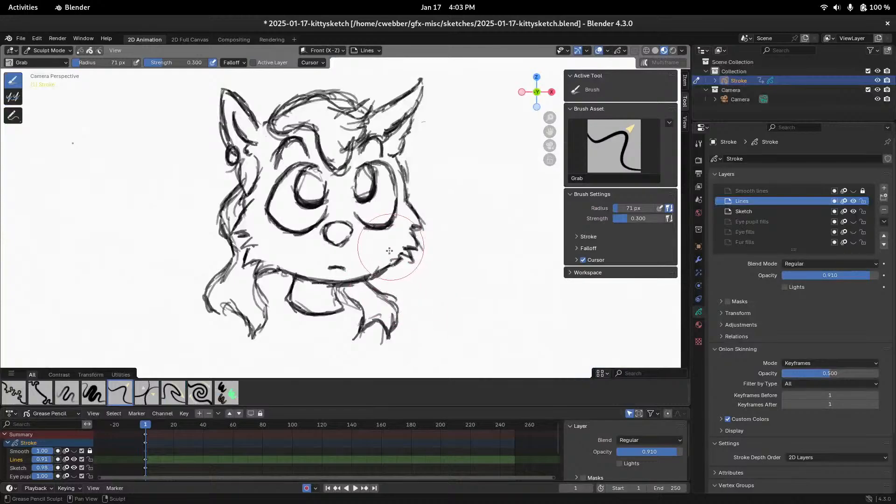
key(f)
click(414, 273)
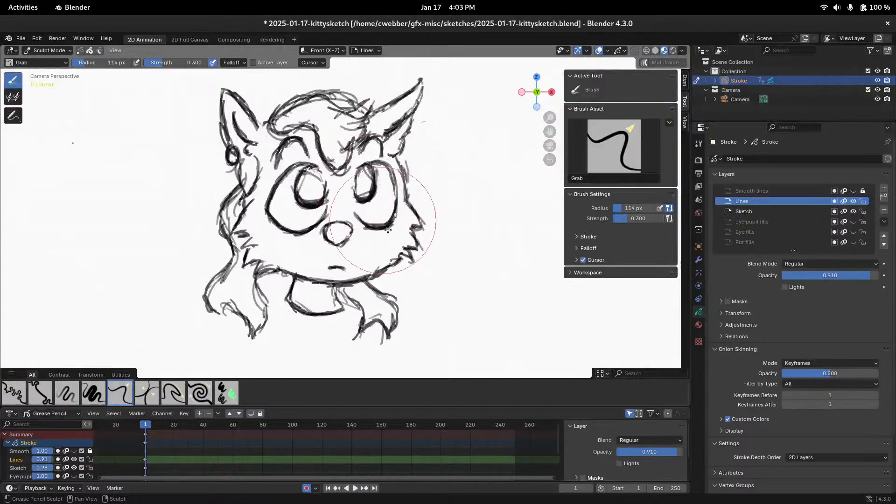
key(ctrl+Tab)
click(422, 153)
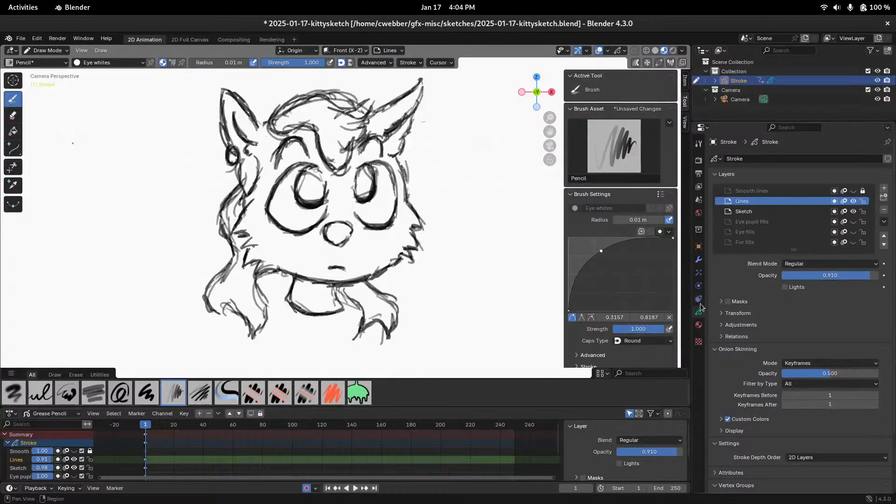
Add a Noise modifier to the Stroke object and set its Position to 0.02
click(699, 260)
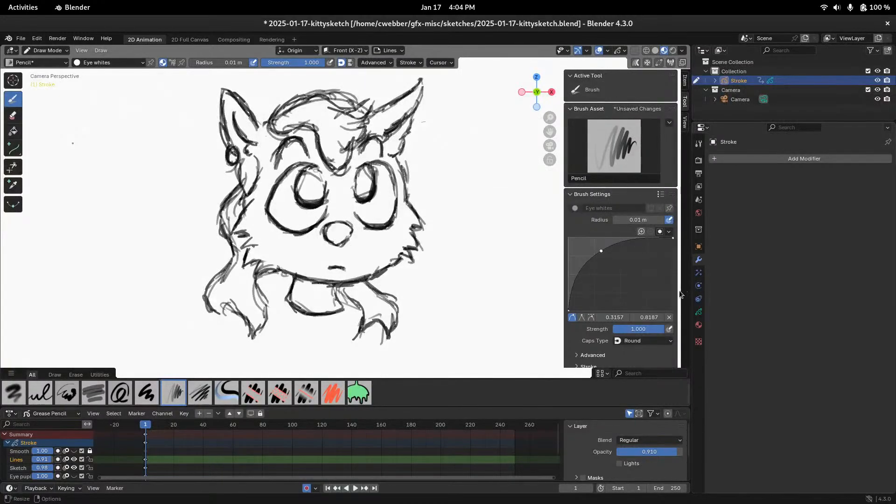
click(754, 158)
click(756, 159)
mouse_move(741, 193)
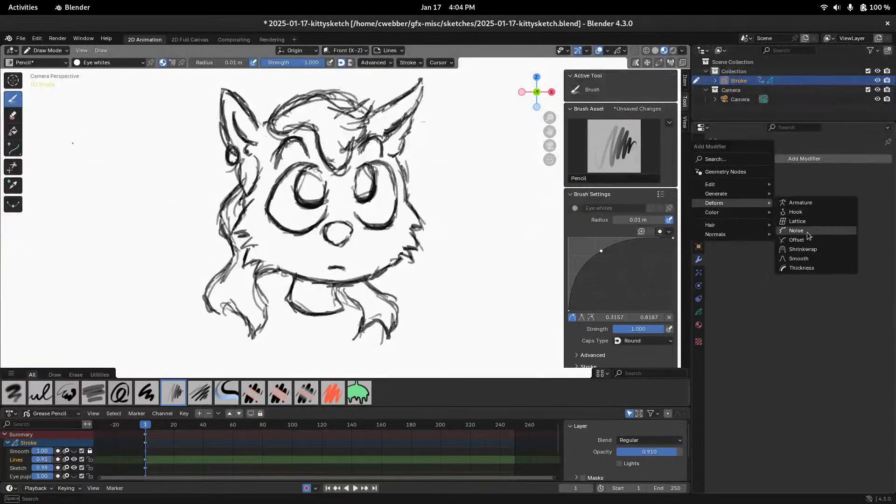
click(803, 231)
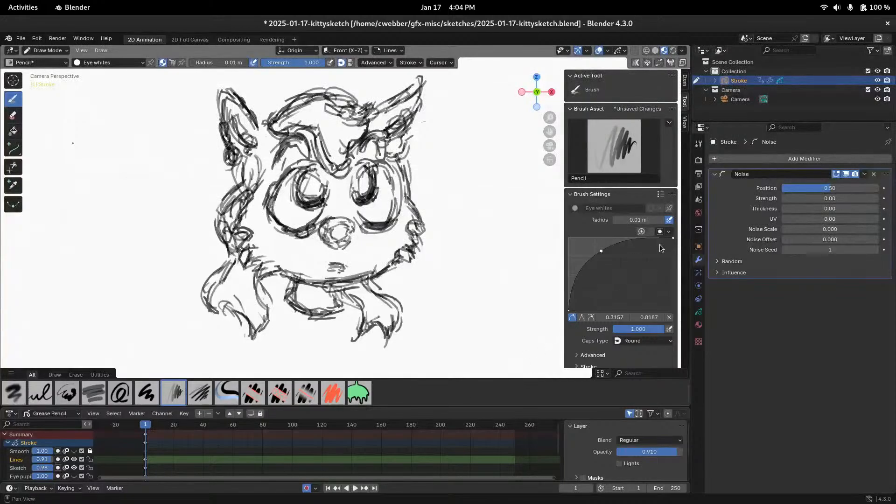
drag(829, 189, 783, 189)
click(825, 188)
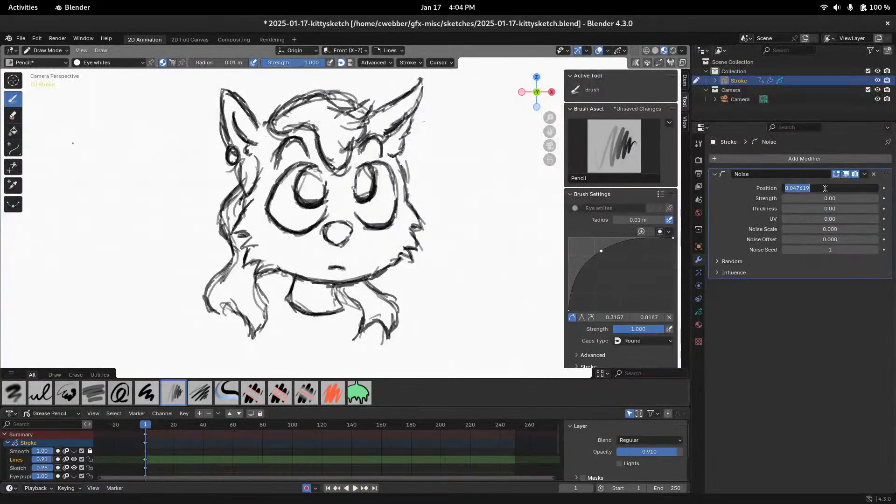
click(825, 188)
key(Return)
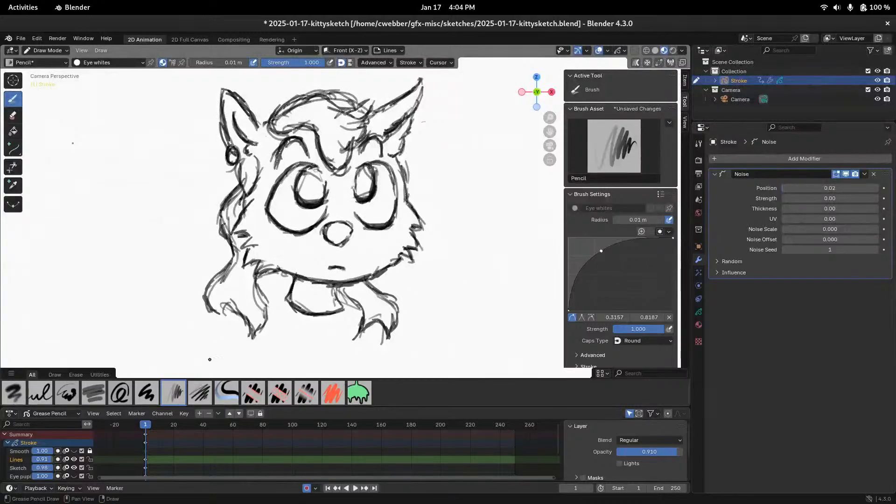
Preview the Noise modifier in playback with its Position set to 0.05, and remove the modifier
key(space)
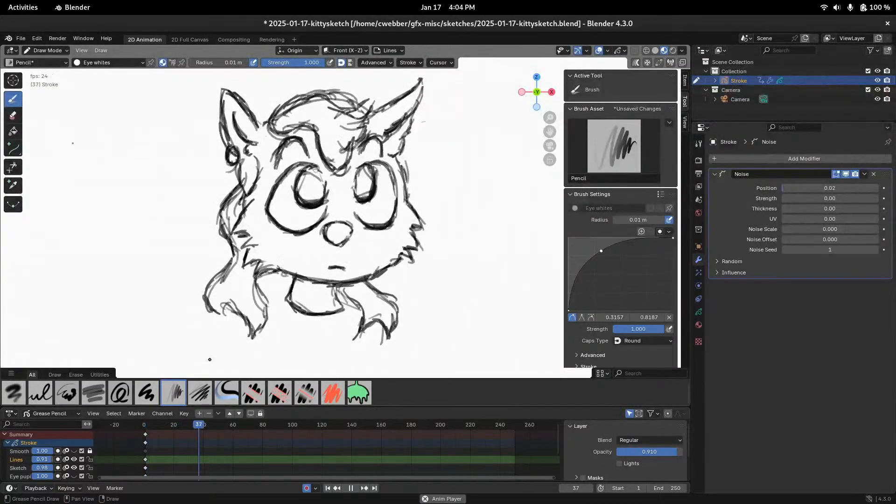
click(812, 188)
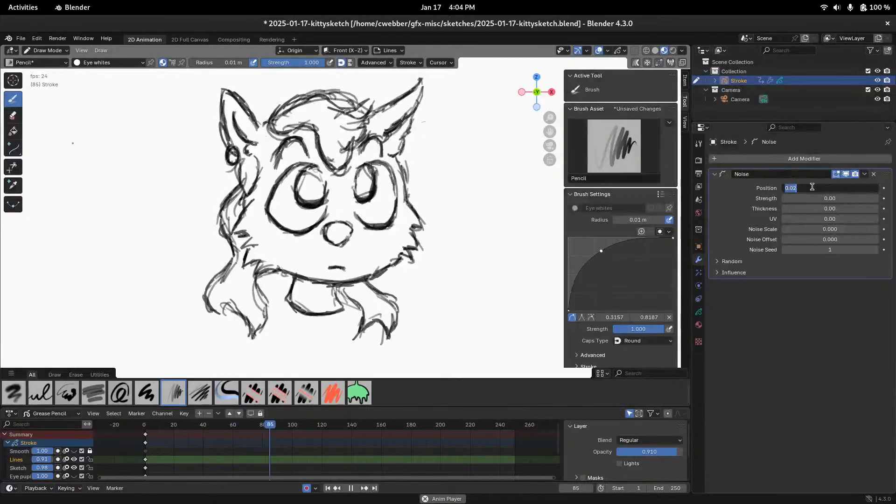
text(0.05)
key(Return)
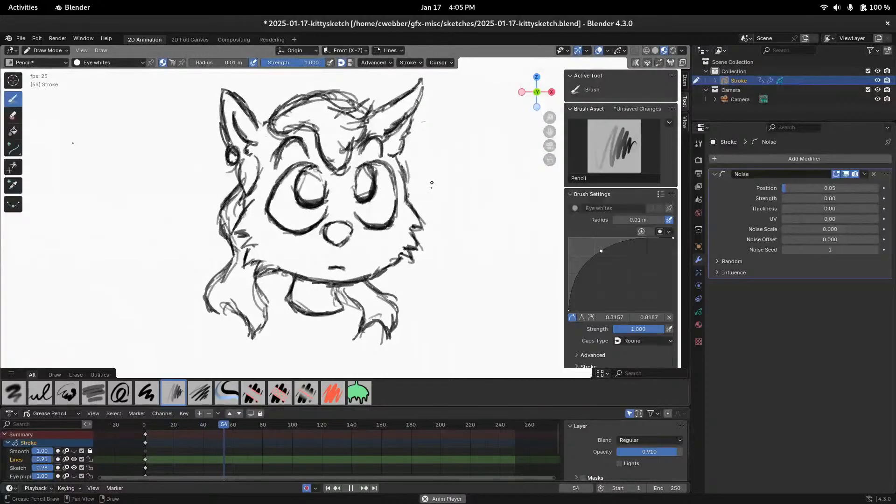
key(Escape)
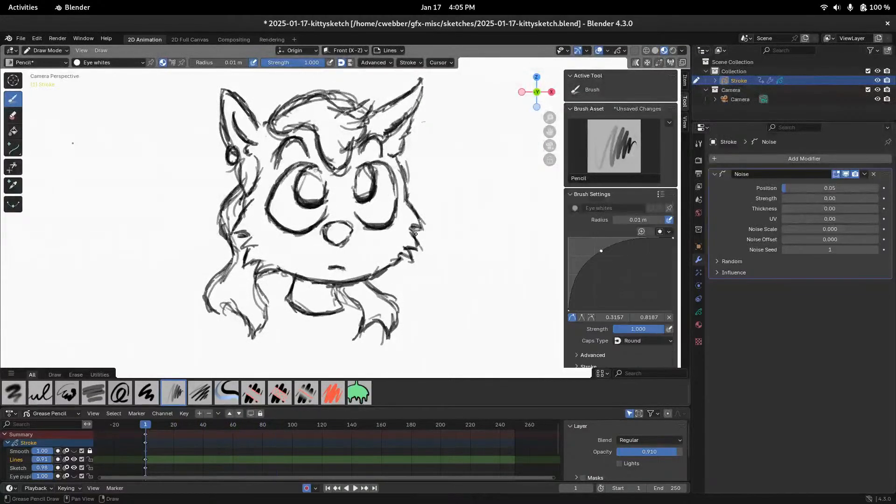
click(875, 175)
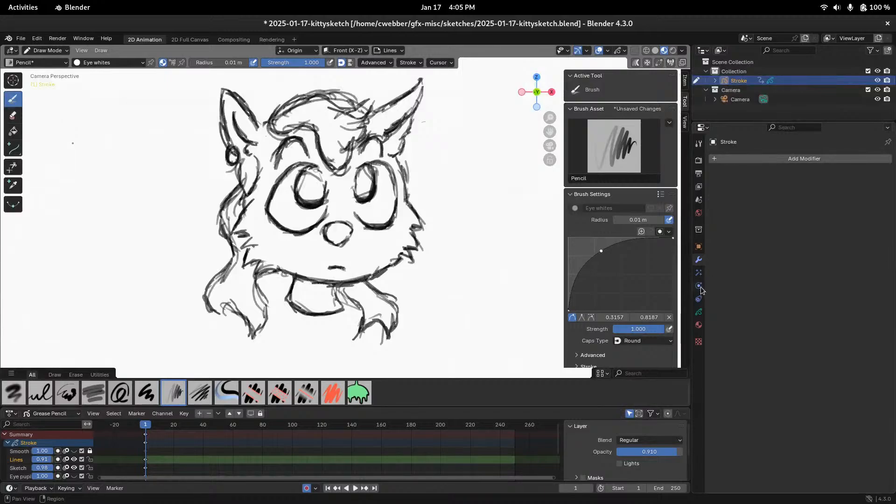
Show the Fur fills, Eye fills and Eye pupil fills layers again
click(699, 312)
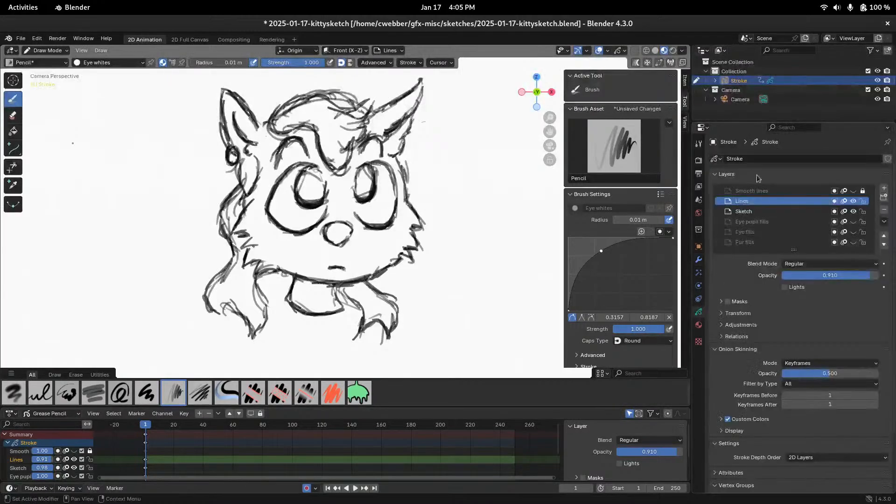
click(853, 242)
click(854, 232)
click(853, 222)
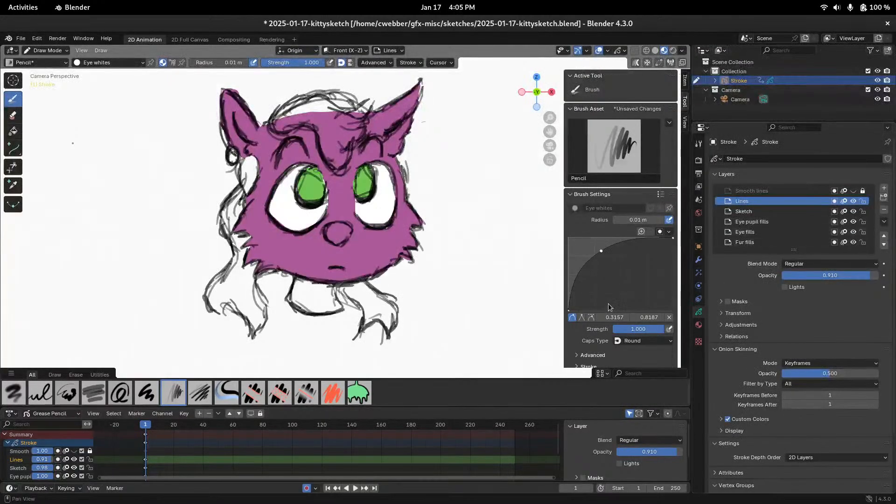
Try a Blur visual effect on the Stroke object and remove it
click(699, 272)
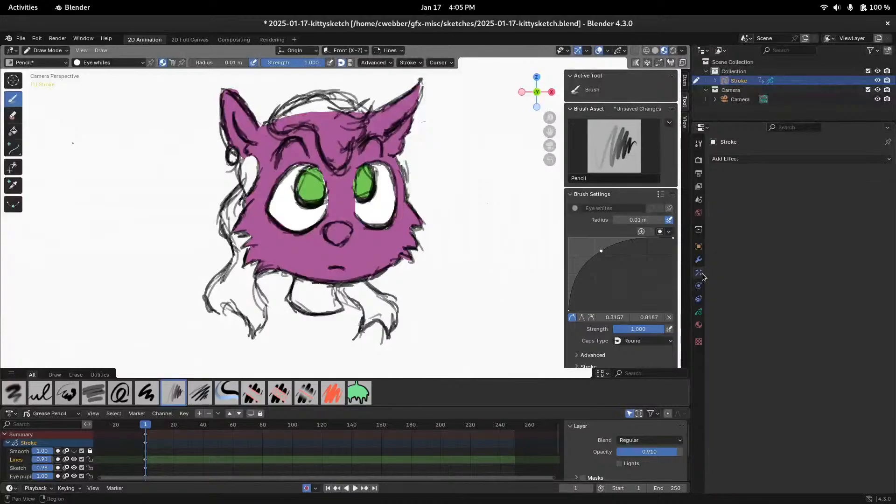
click(753, 159)
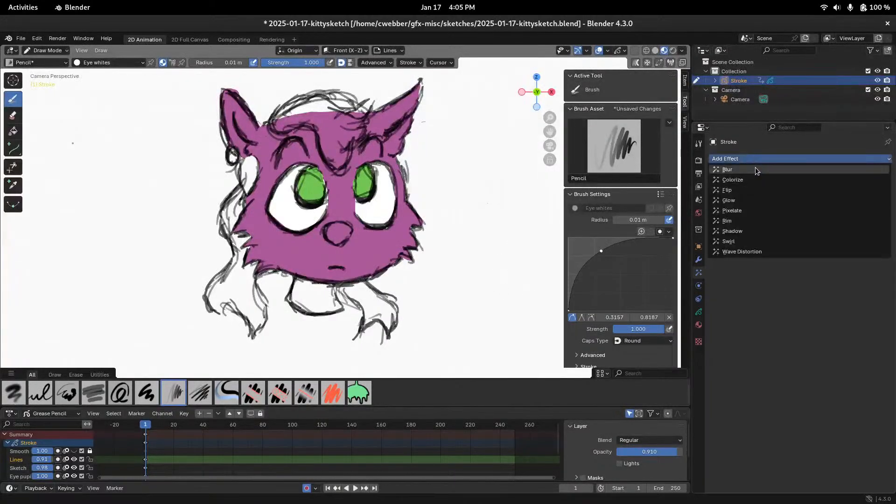
click(755, 168)
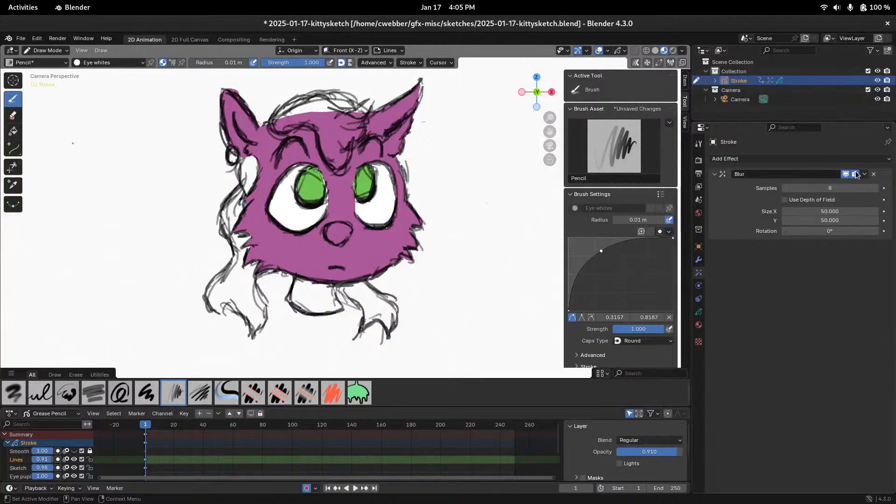
click(874, 174)
Preview a Glow effect on the Stroke object in rendered viewport shading, and remove the effect
click(847, 159)
click(779, 202)
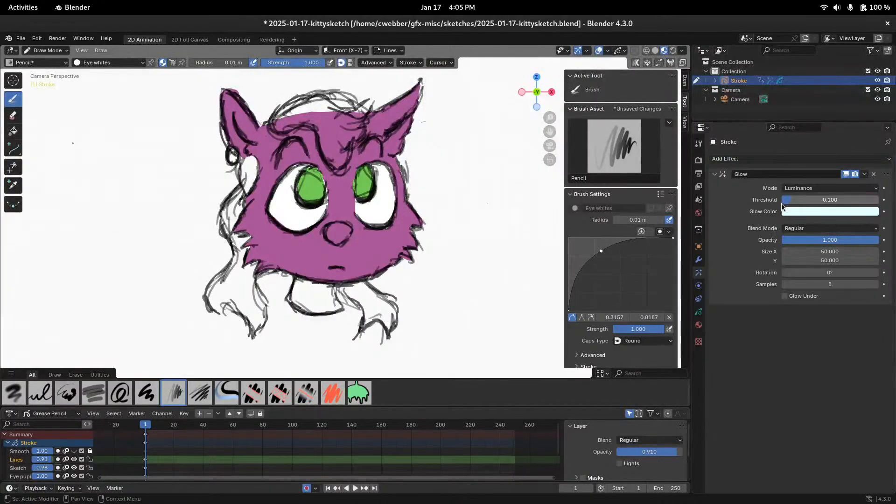
click(673, 50)
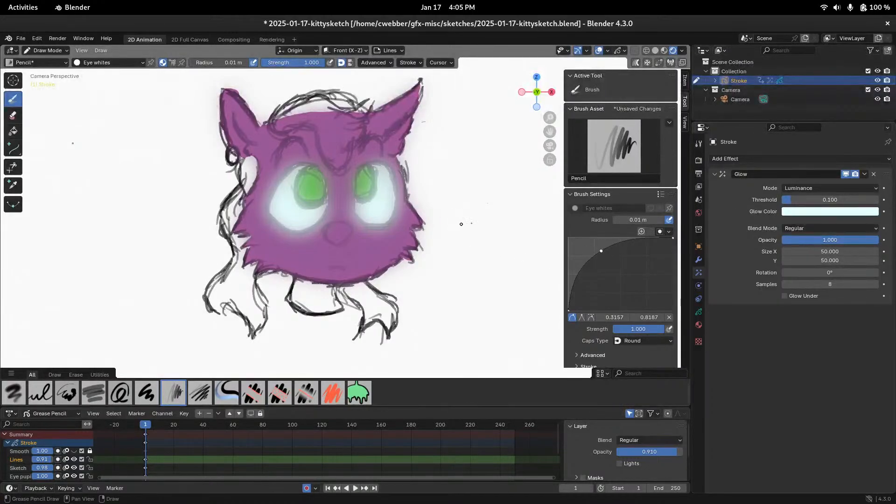
click(874, 174)
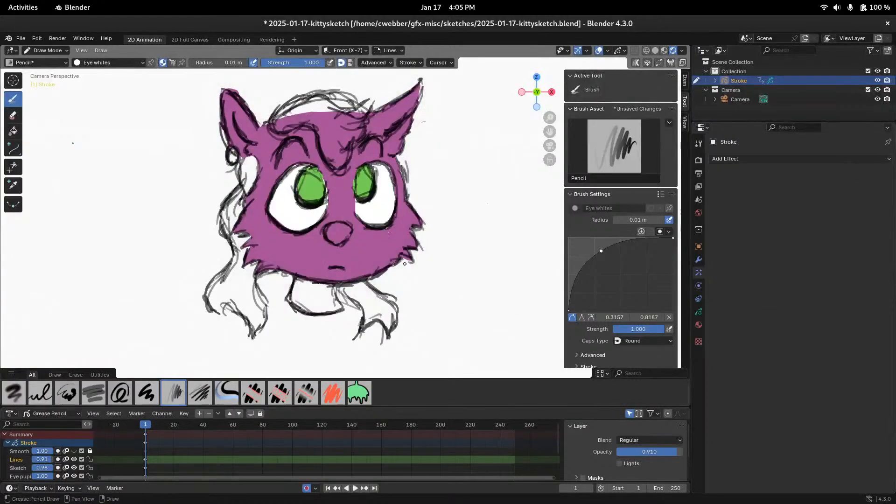
Switch the Stroke object to Object Mode and darken the world background color to a dark grey
key(ctrl+Tab)
click(353, 213)
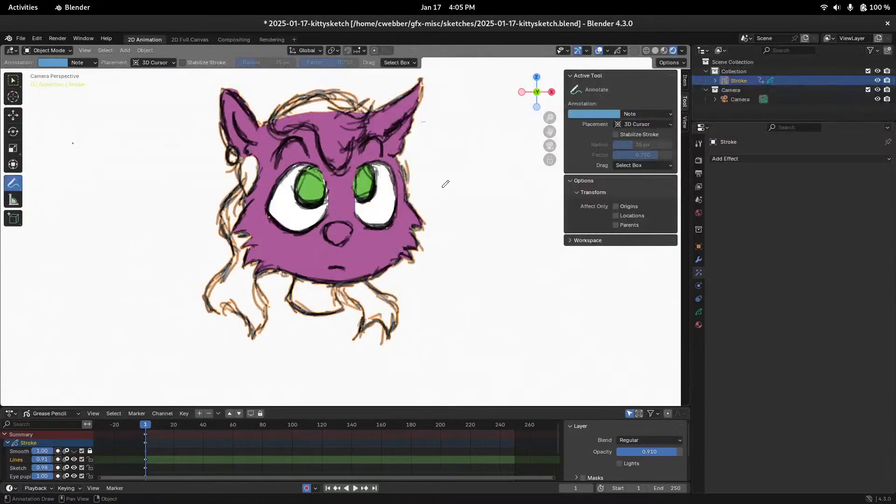
click(396, 201)
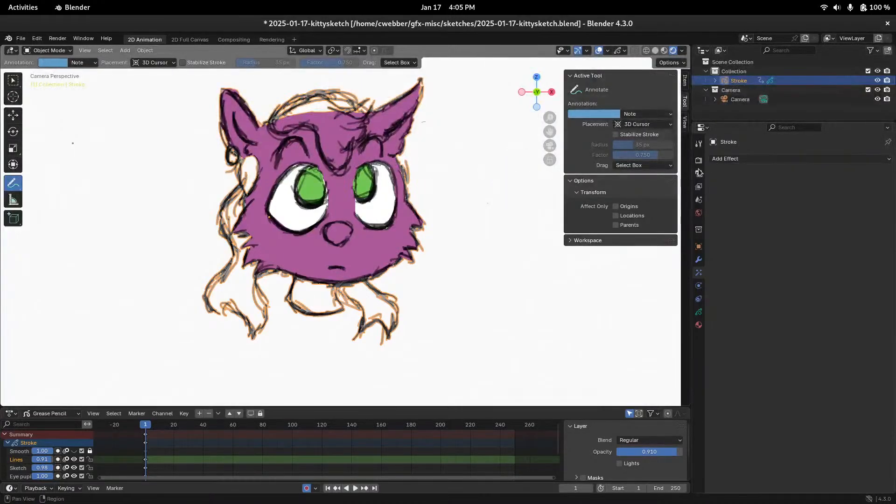
click(700, 216)
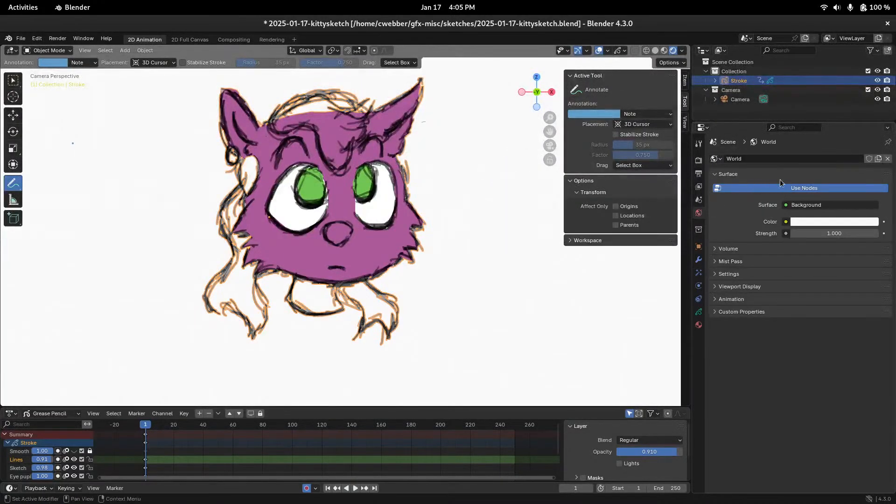
click(816, 220)
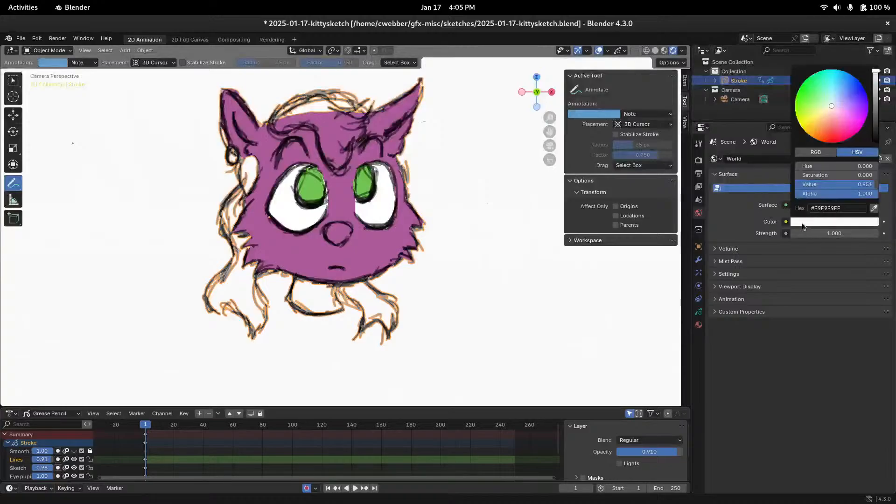
click(848, 220)
drag(873, 123, 875, 134)
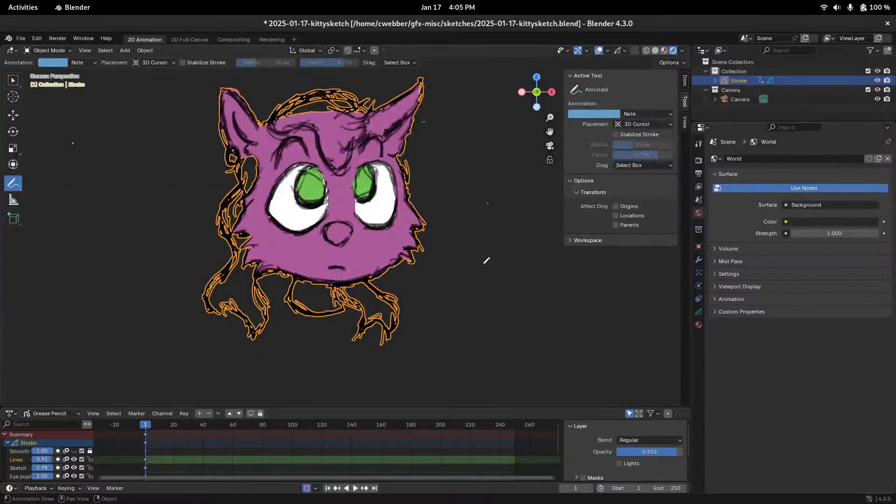
key(ctrl+Tab)
click(439, 268)
key(F3)
text(add grease)
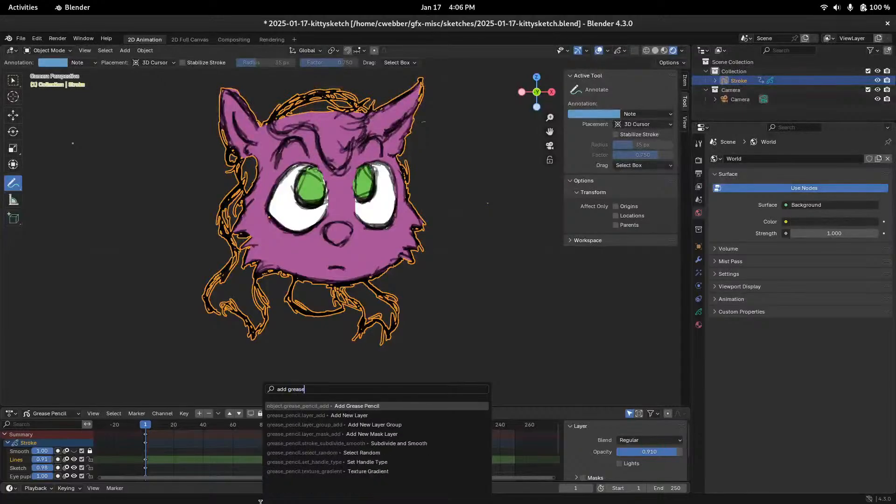
key(Escape)
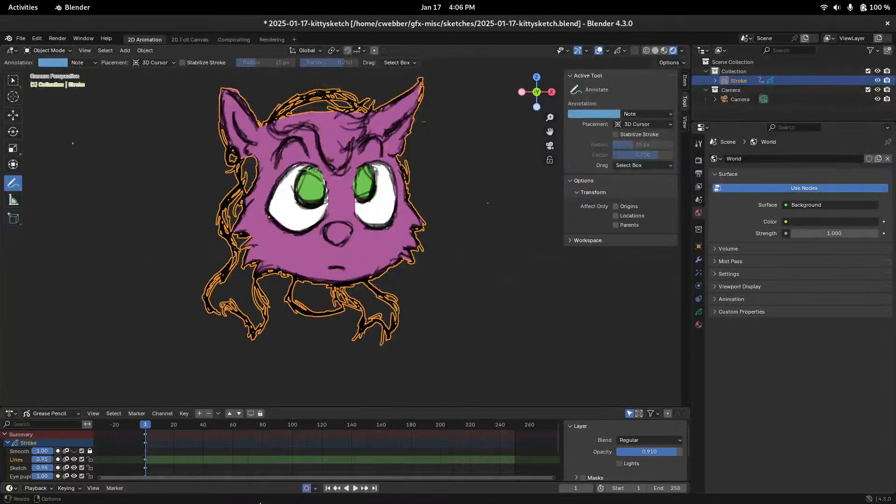
Add a new blank Grease Pencil object to the scene
key(ctrl+Tab)
click(244, 328)
click(125, 50)
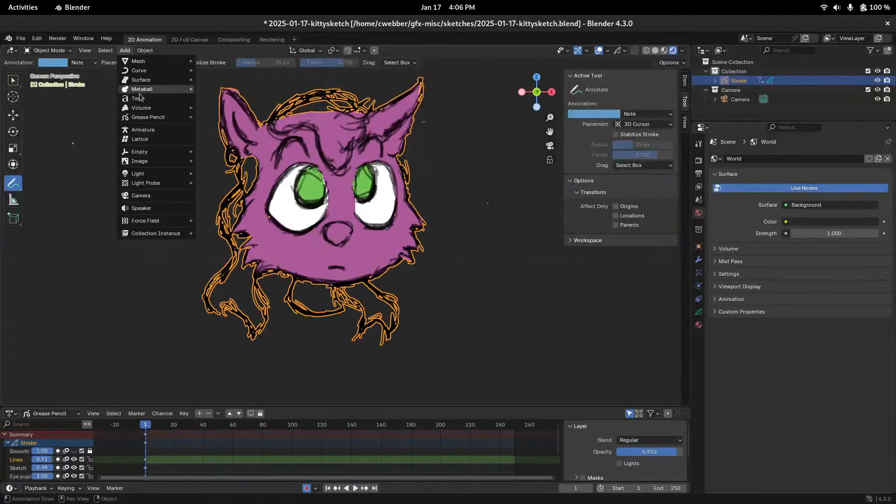
mouse_move(148, 117)
click(220, 115)
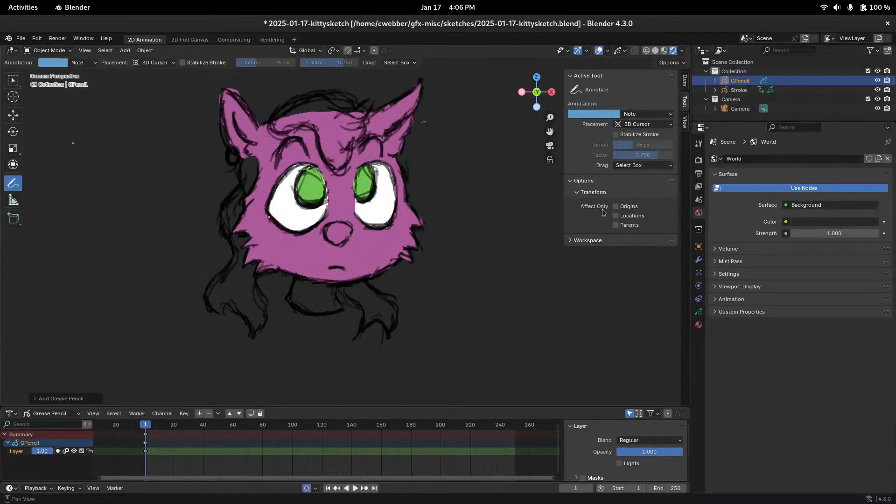
Rename the new Grease Pencil object's Black material as magic and set its stroke base color to a pale yellow
click(699, 324)
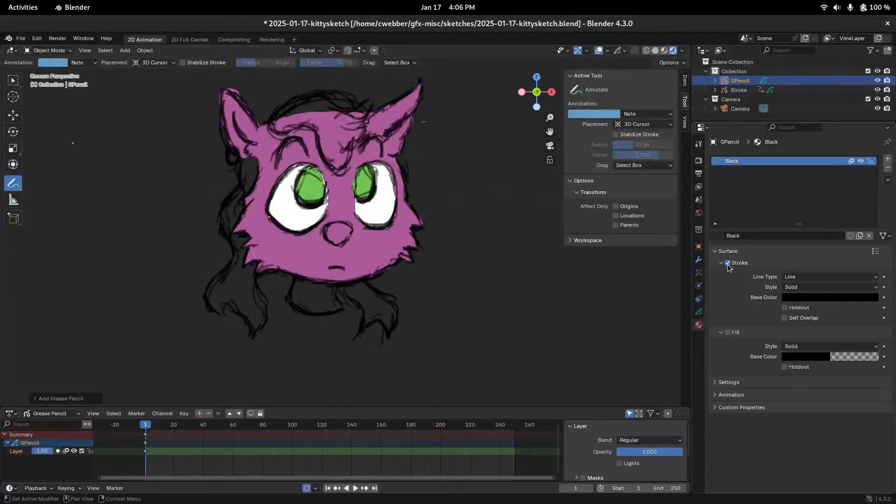
click(734, 236)
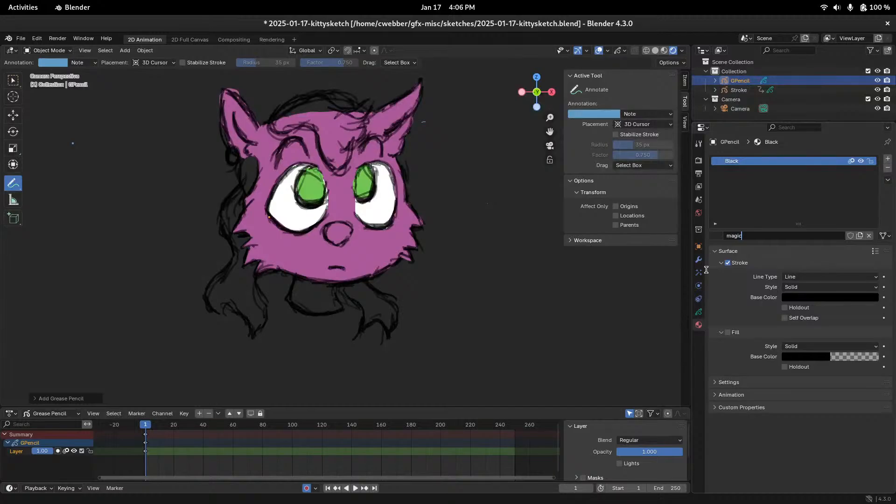
key(Return)
click(790, 299)
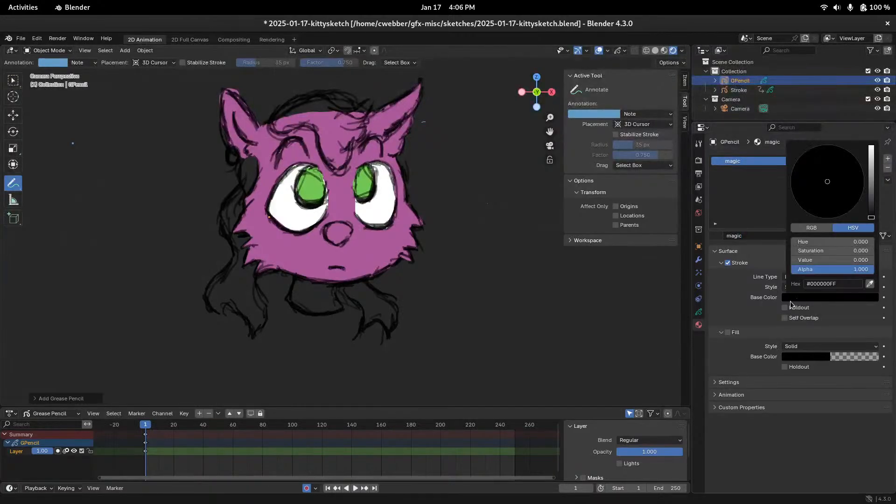
drag(872, 193, 872, 155)
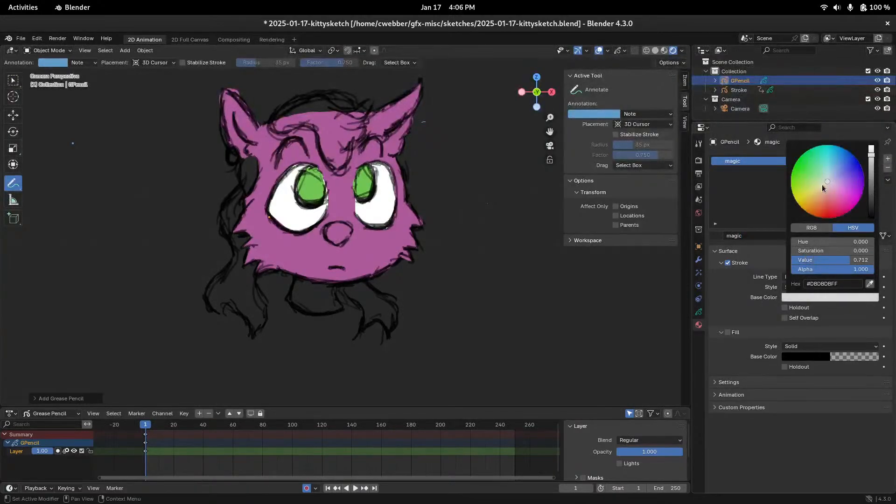
drag(823, 183, 819, 183)
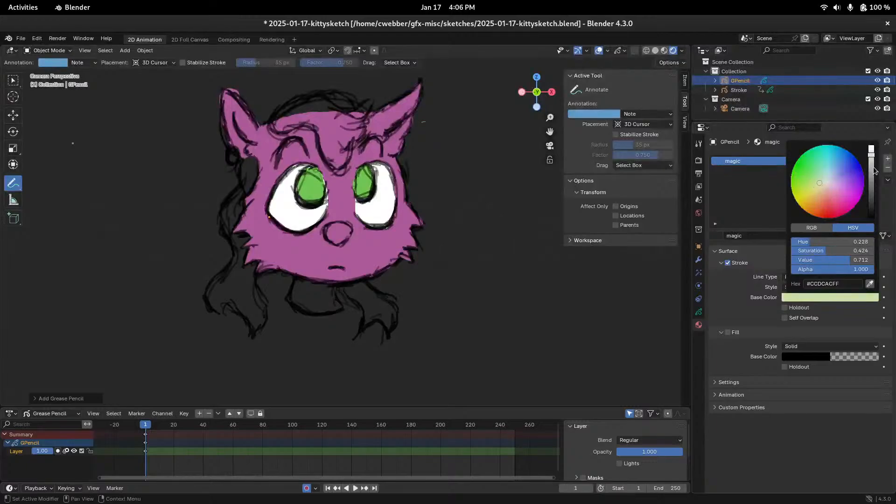
drag(874, 161, 871, 148)
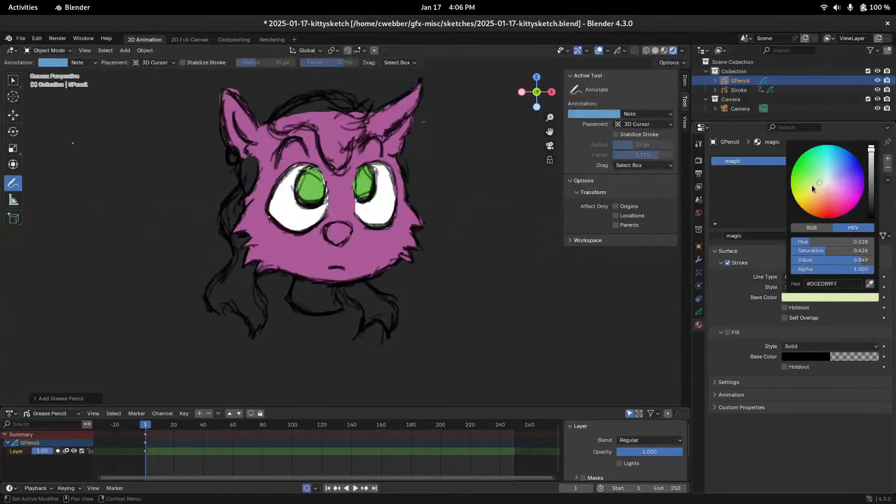
drag(814, 189, 815, 187)
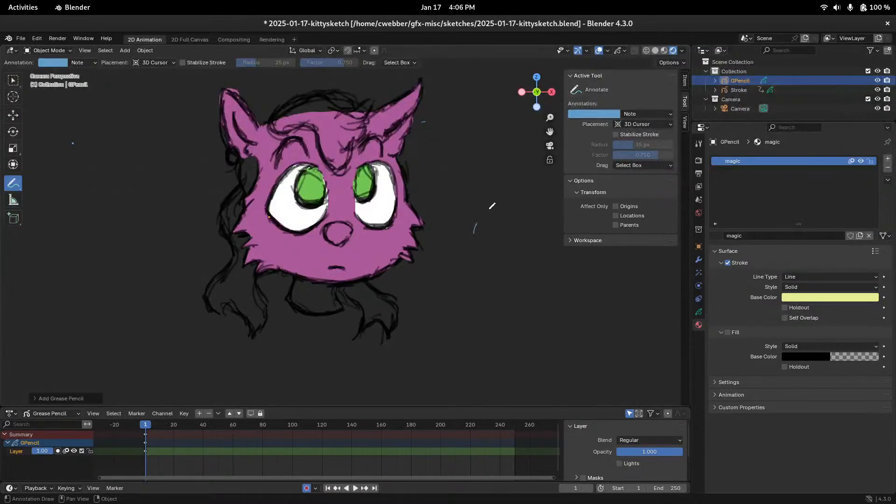
Put the new Grease Pencil object into Draw Mode, undoing the test strokes made beside the cat
mouse_move(489, 209)
mouse_down()
mouse_move(486, 245)
mouse_move(501, 252)
mouse_up()
key(ctrl+z)
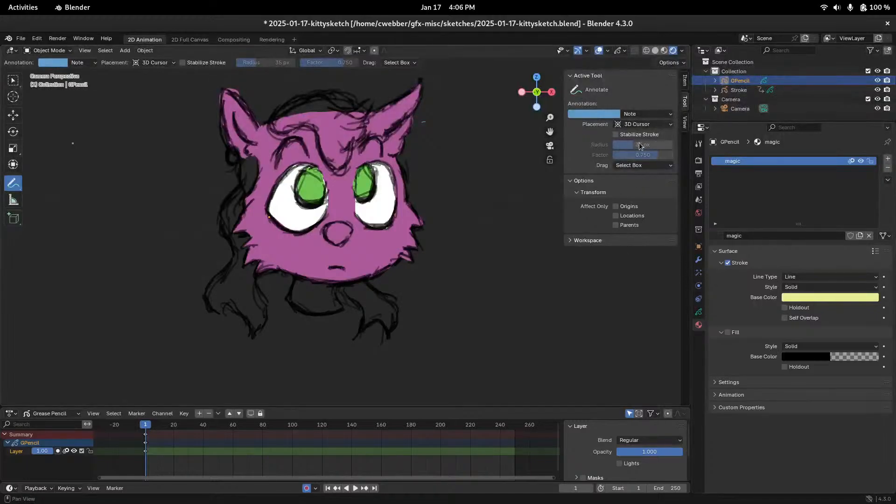
key(ctrl+Tab)
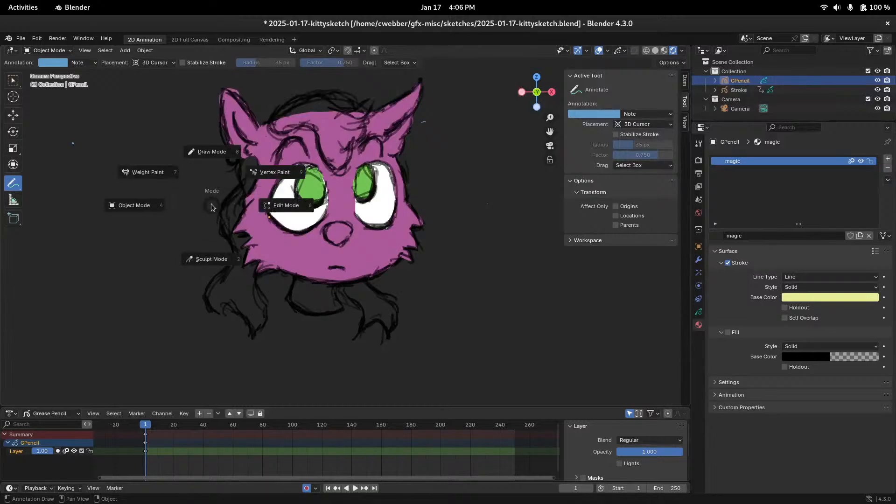
click(215, 147)
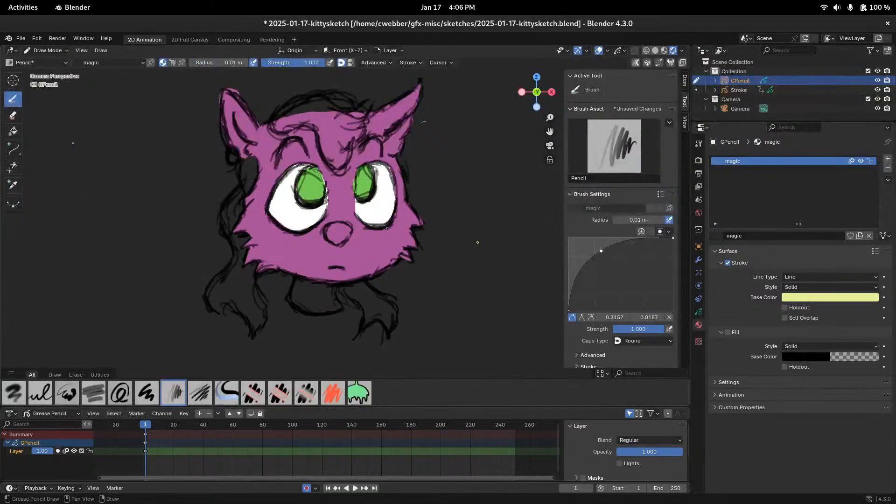
mouse_move(457, 248)
mouse_down()
mouse_move(464, 270)
mouse_move(504, 285)
mouse_up()
key(ctrl+z)
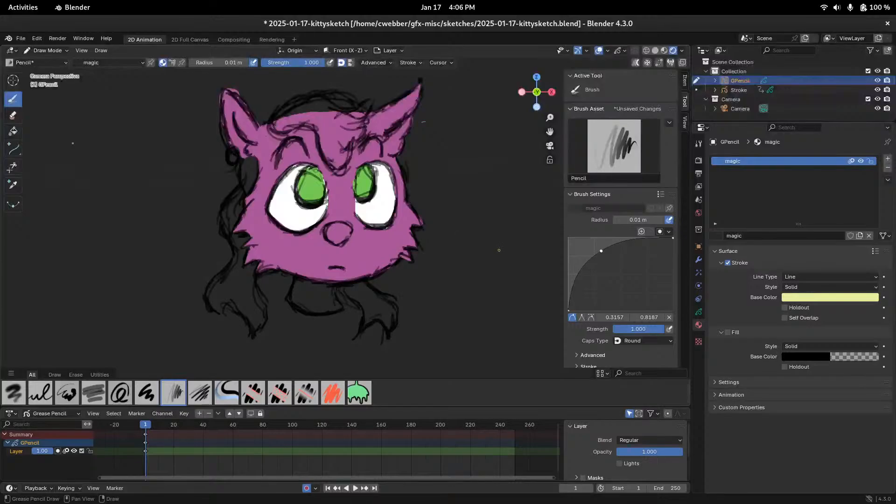
Add a Glow visual effect to the new Grease Pencil object
click(698, 273)
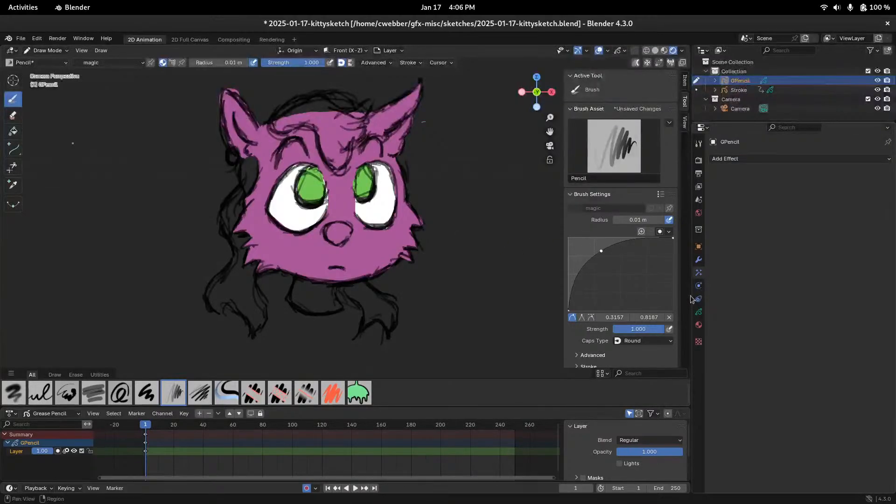
click(744, 159)
click(745, 201)
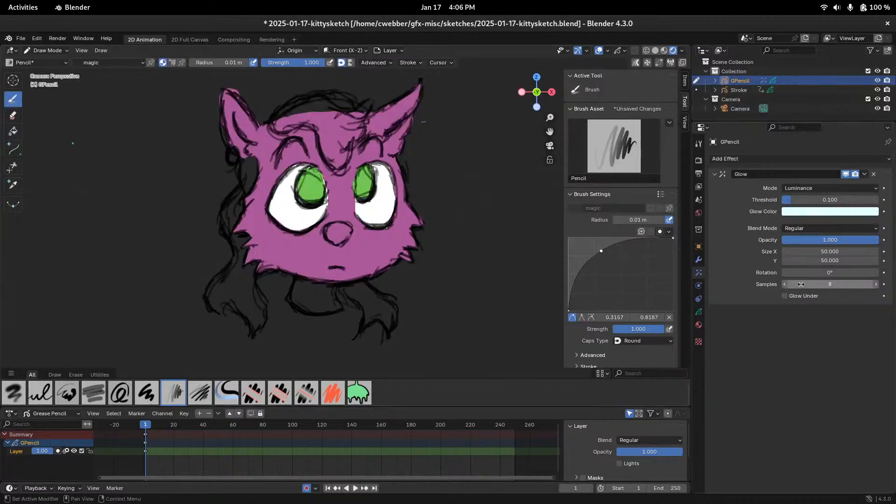
Draw three zigzag magic strokes around the cat's head, one on its left and two on its right
mouse_move(446, 152)
mouse_down()
mouse_move(430, 174)
mouse_move(454, 217)
mouse_up()
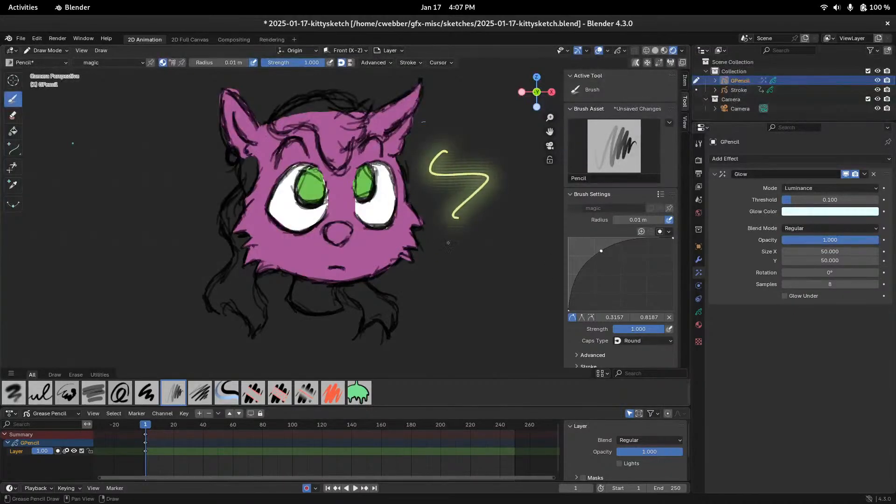
mouse_move(179, 151)
mouse_down()
mouse_move(194, 208)
mouse_move(148, 269)
mouse_up()
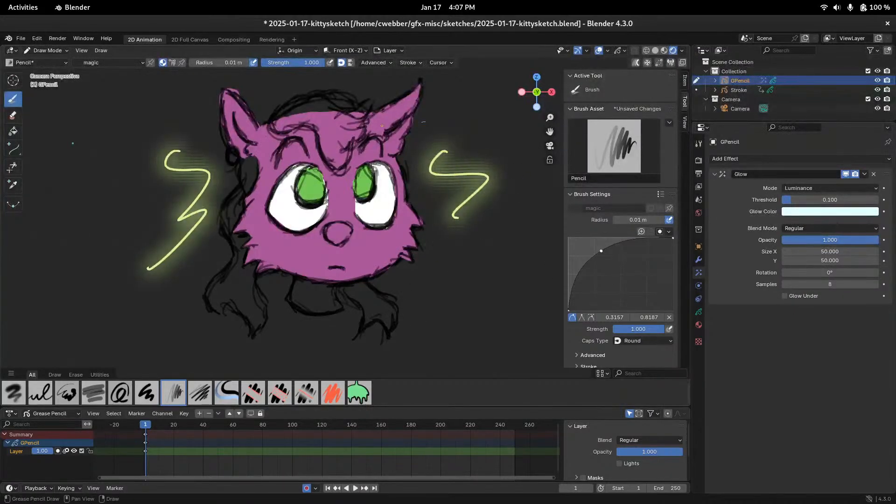
mouse_move(456, 273)
mouse_down()
mouse_move(506, 291)
mouse_move(492, 359)
mouse_up()
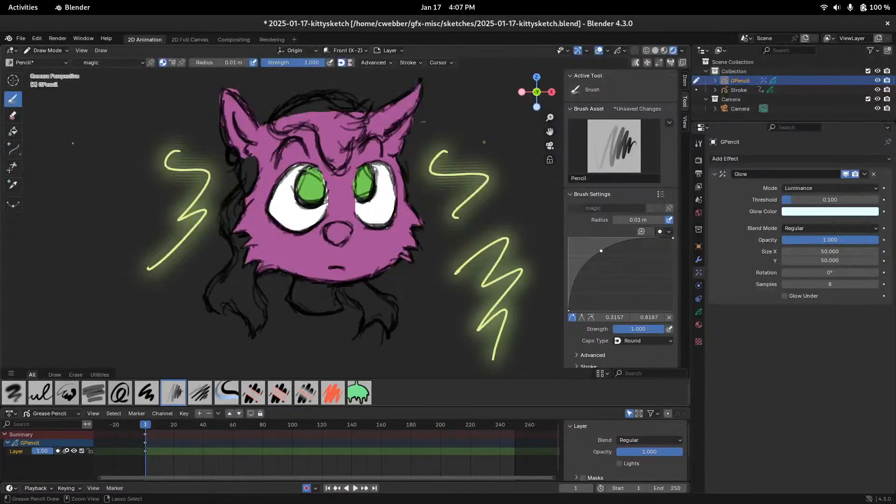
Inspect the glowing strokes up close and set the Glow effect's Samples to 16
ctrl+middle_drag(437, 205, 439, 140)
shift+middle_drag(518, 102, 388, 210)
ctrl+middle_drag(497, 206, 502, 165)
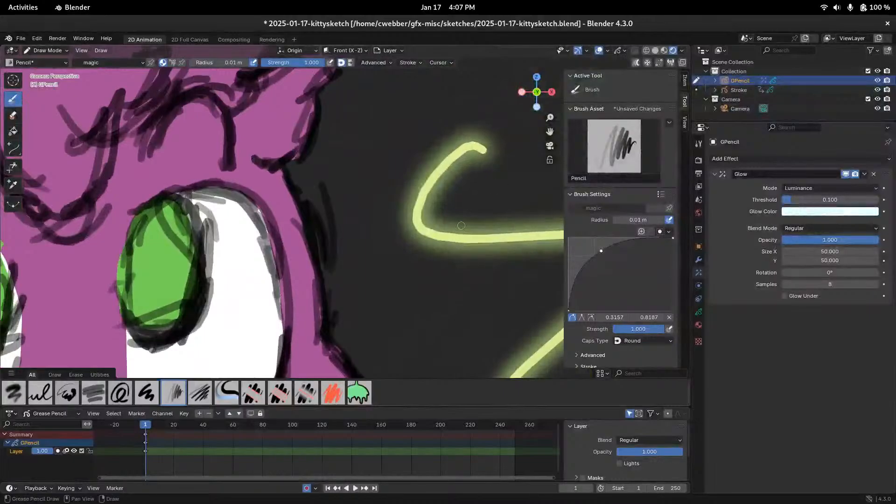
mouse_move(455, 215)
ctrl+middle_down()
mouse_move(448, 355)
mouse_move(449, 301)
mouse_move(512, 161)
mouse_move(478, 222)
mouse_move(474, 199)
ctrl+middle_up()
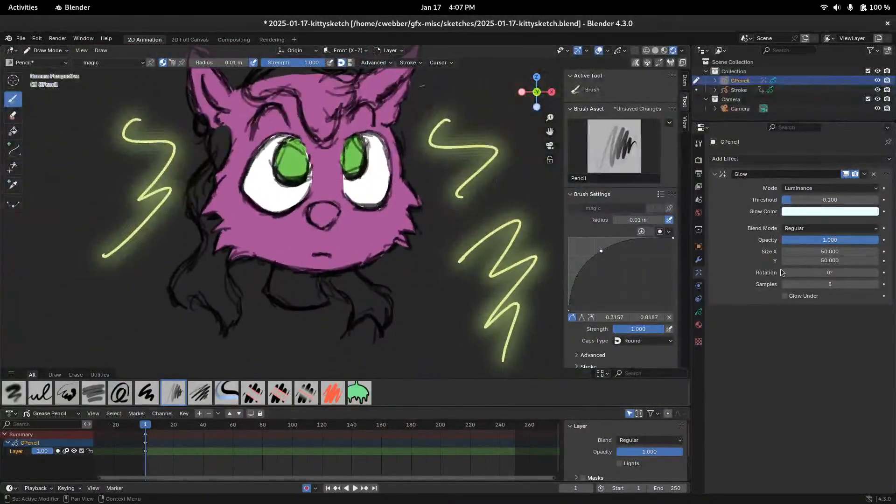
click(836, 284)
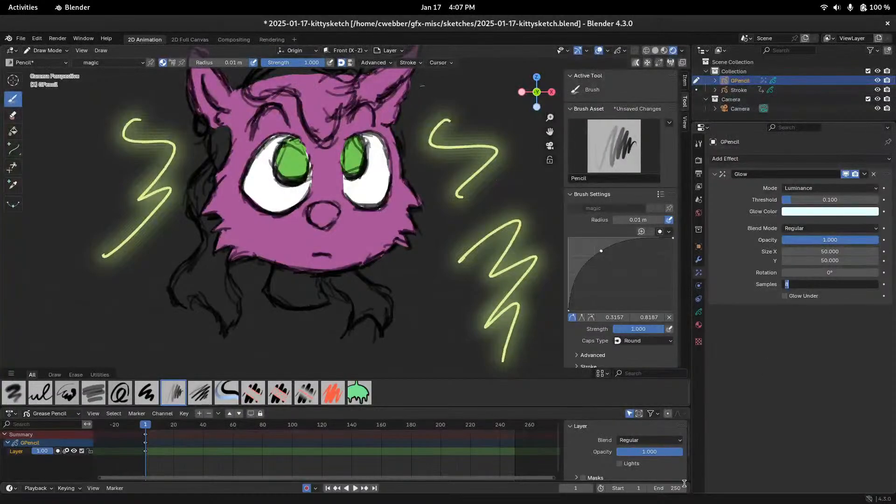
text(16)
key(Return)
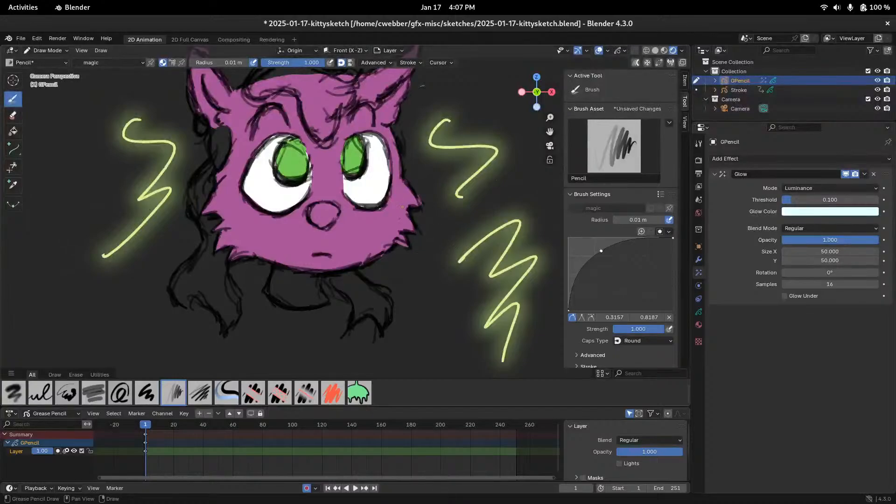
Draw three glowing hearts around the cat: one above each side's zigzags and a larger one at the lower left
scroll(402, 207, down, 2)
mouse_move(421, 116)
mouse_down()
mouse_move(455, 133)
mouse_move(440, 145)
mouse_up()
key(ctrl+z)
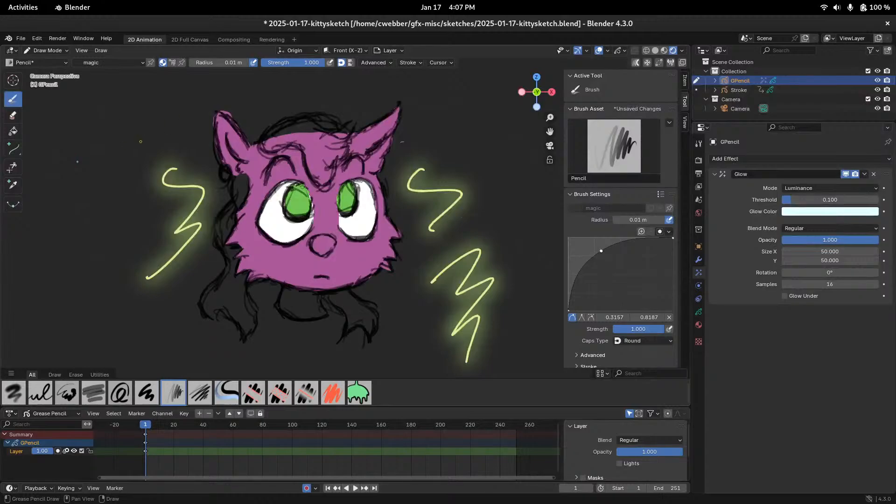
mouse_move(140, 141)
mouse_down()
mouse_move(119, 108)
mouse_move(154, 134)
mouse_move(142, 148)
mouse_up()
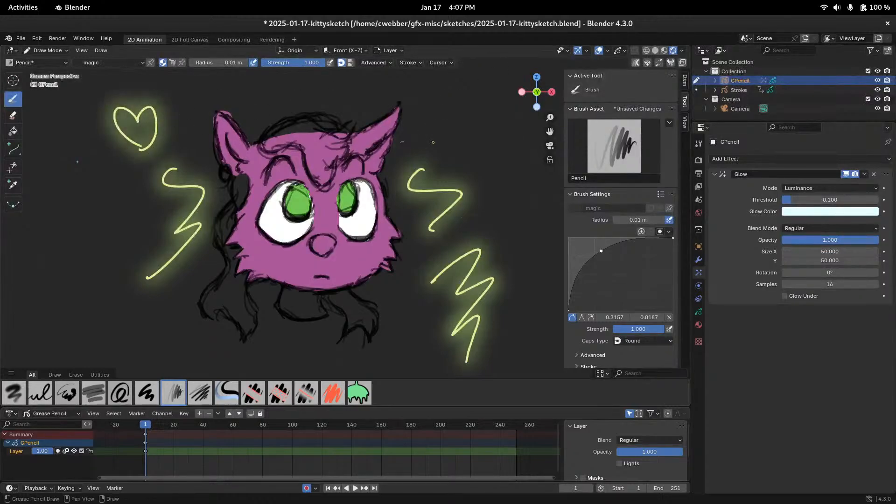
mouse_move(428, 143)
mouse_down()
mouse_move(438, 110)
mouse_move(428, 144)
mouse_up()
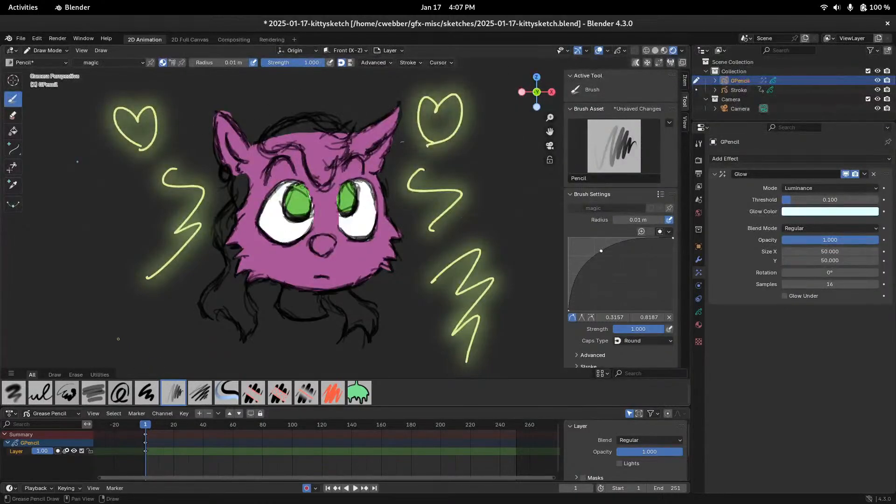
mouse_move(89, 318)
mouse_down()
mouse_move(75, 280)
mouse_move(89, 326)
mouse_up()
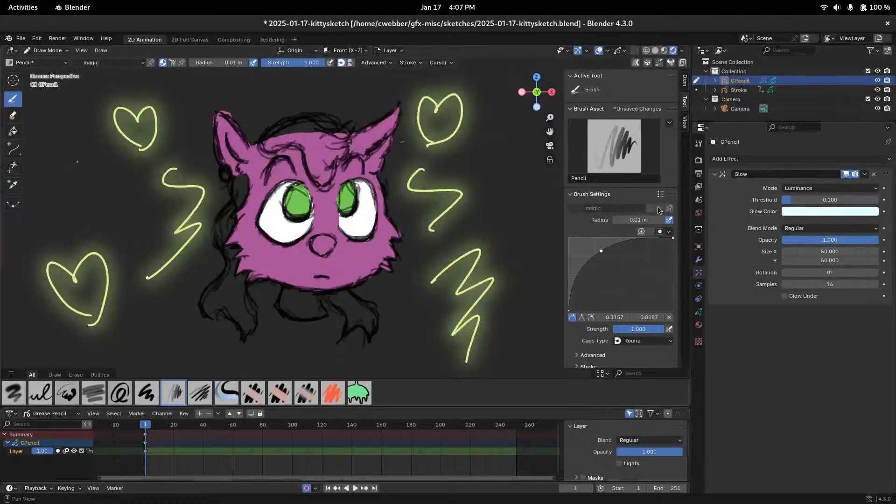
Set the Glow effect's Samples to 24
click(831, 284)
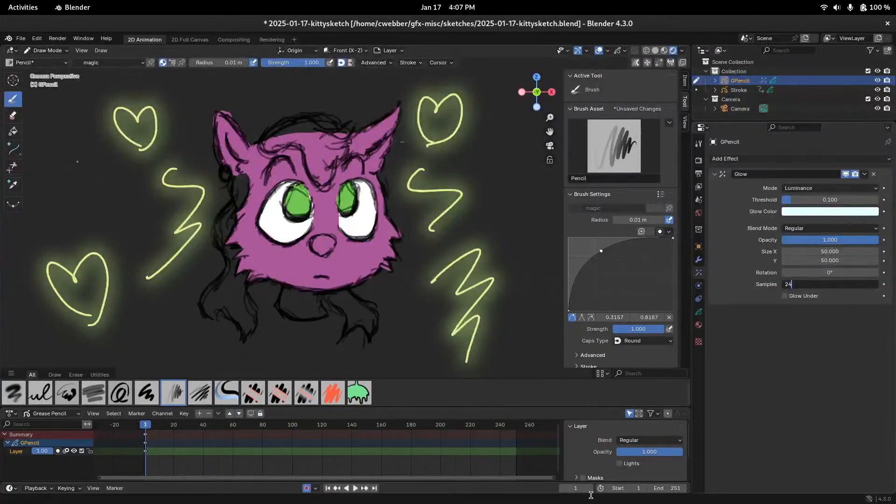
text(24)
key(Return)
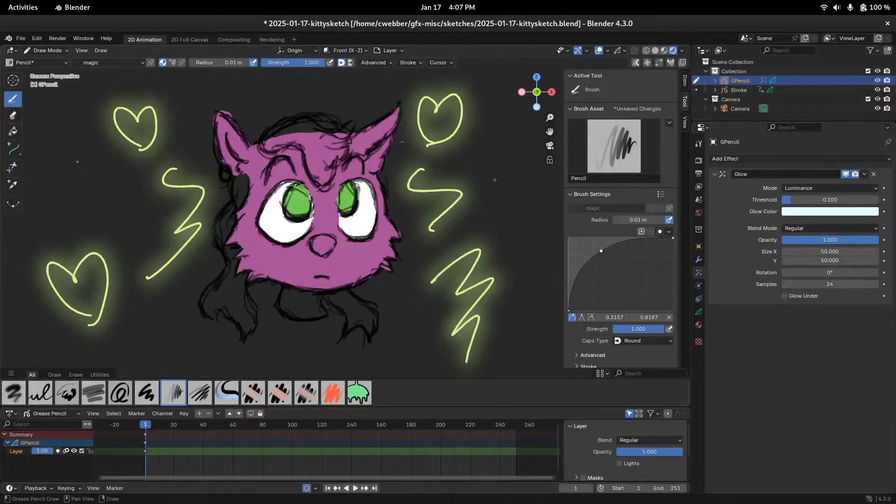
Undo the stray magic stroke beside the cat and save the Blender file
mouse_move(519, 218)
mouse_down()
mouse_move(504, 159)
mouse_move(550, 186)
mouse_move(514, 233)
mouse_up()
key(ctrl+z)
key(ctrl+s)
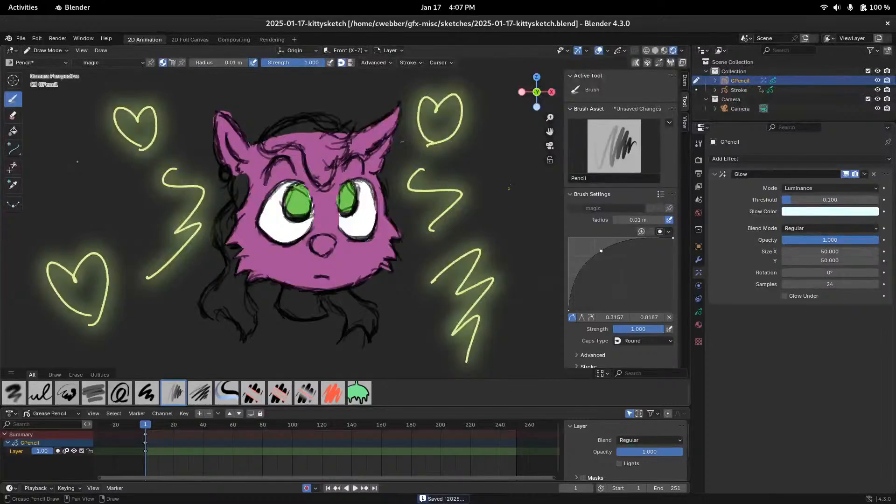
mouse_move(483, 202)
shift+middle_down()
mouse_move(465, 219)
mouse_move(476, 180)
mouse_move(480, 192)
shift+middle_up()
mouse_move(480, 192)
shift+middle_down()
mouse_move(485, 185)
mouse_move(447, 183)
shift+middle_up()
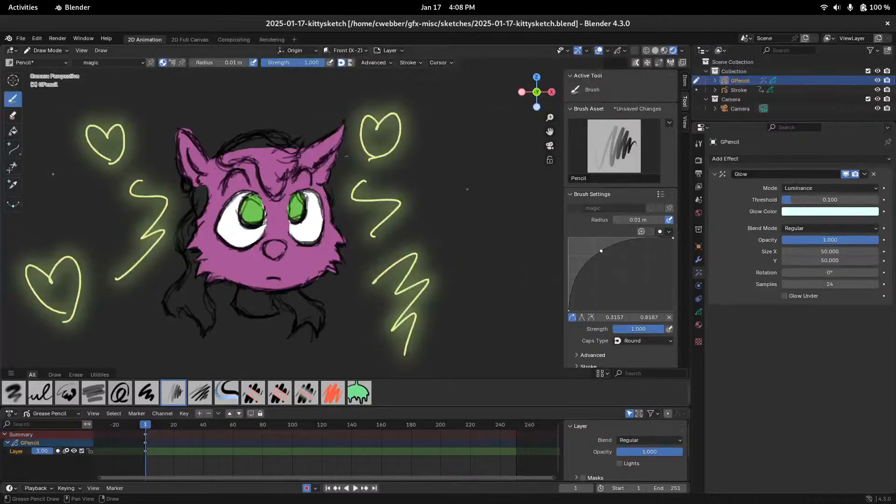
mouse_move(434, 222)
shift+middle_down()
mouse_move(468, 199)
mouse_move(475, 178)
mouse_move(496, 201)
shift+middle_up()
key(ctrl+Tab)
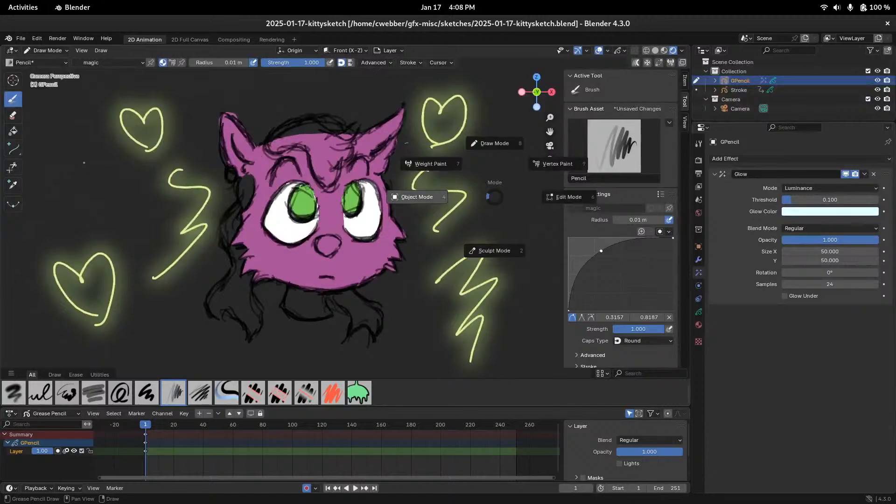
click(480, 183)
key(ctrl+Tab)
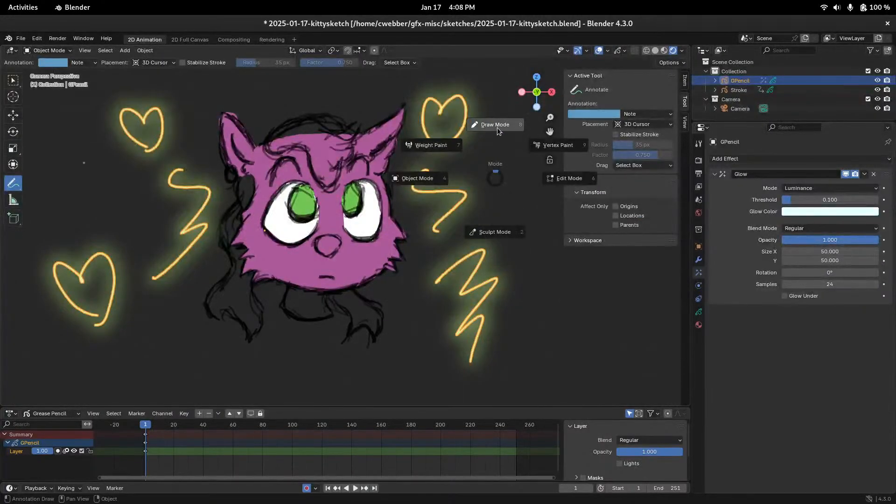
click(497, 127)
shift+middle_drag(500, 202, 475, 166)
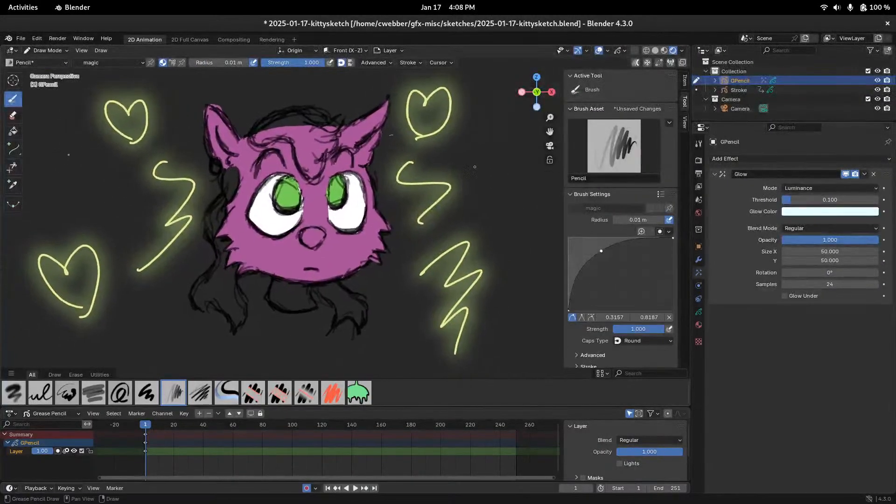
Show the GPencil object's modifier properties and switch it to Object Mode
click(699, 311)
click(698, 273)
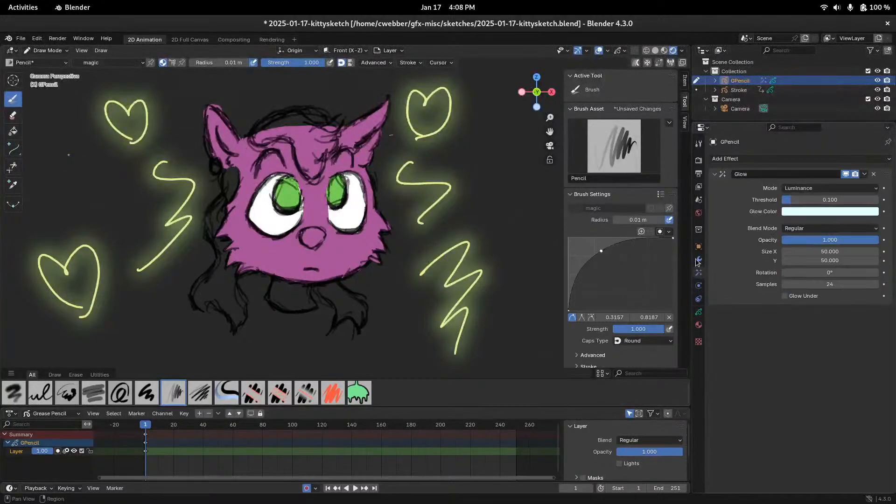
click(699, 261)
click(699, 299)
click(699, 273)
click(699, 260)
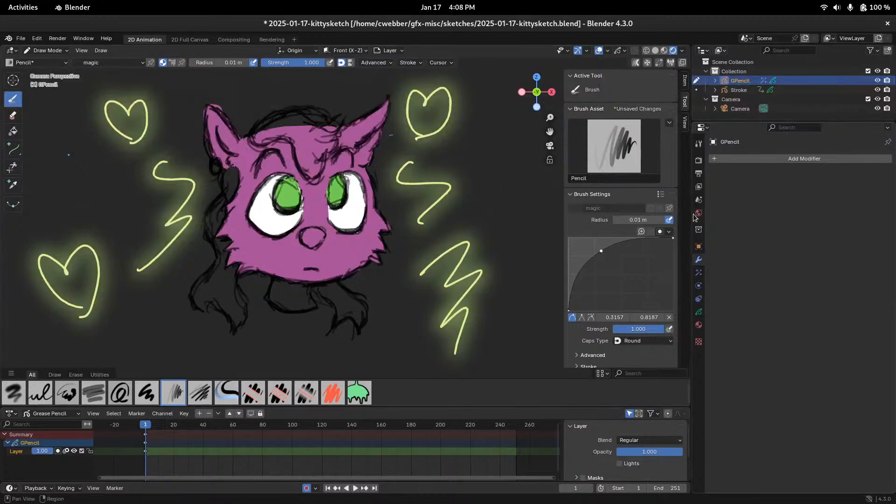
key(ctrl+Tab)
click(385, 214)
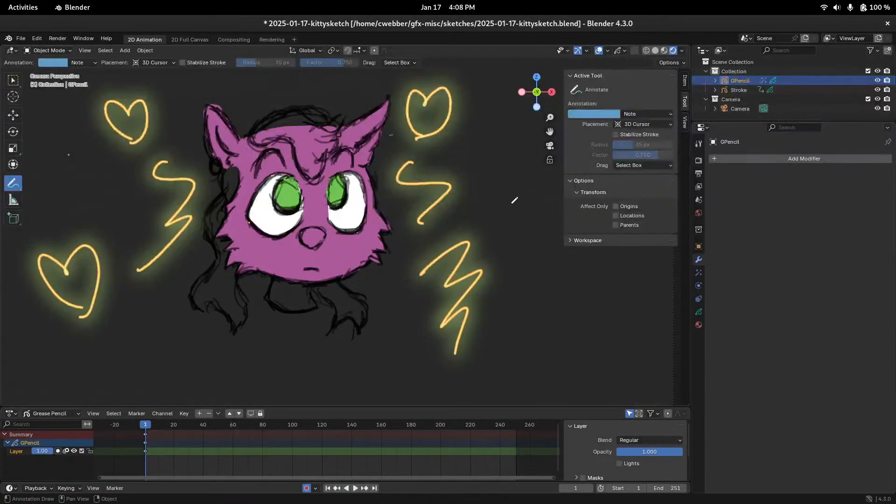
Switch to Firefox and open the website spritely.institute
click(22, 7)
click(268, 195)
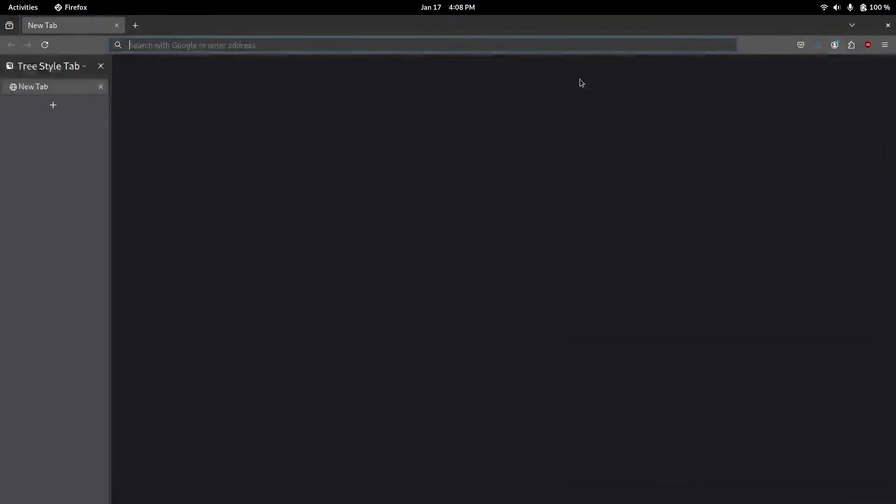
text(spritely.institute)
key(Return)
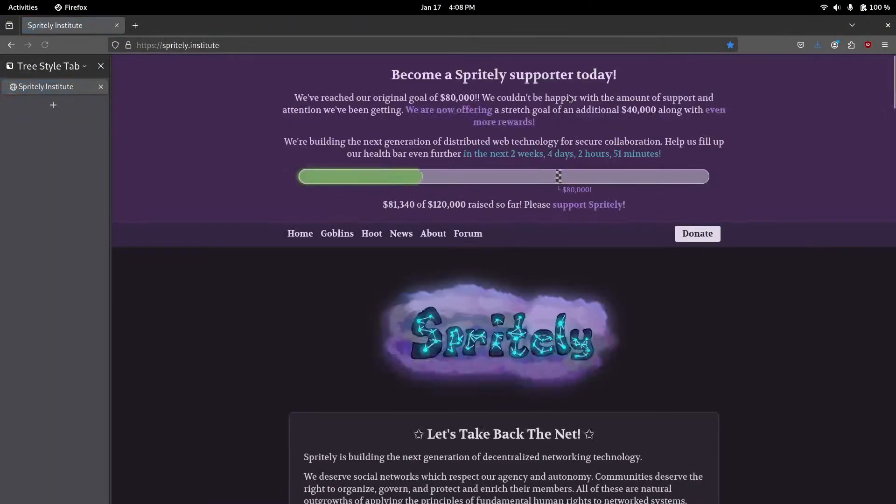
scroll(458, 392, down, 4)
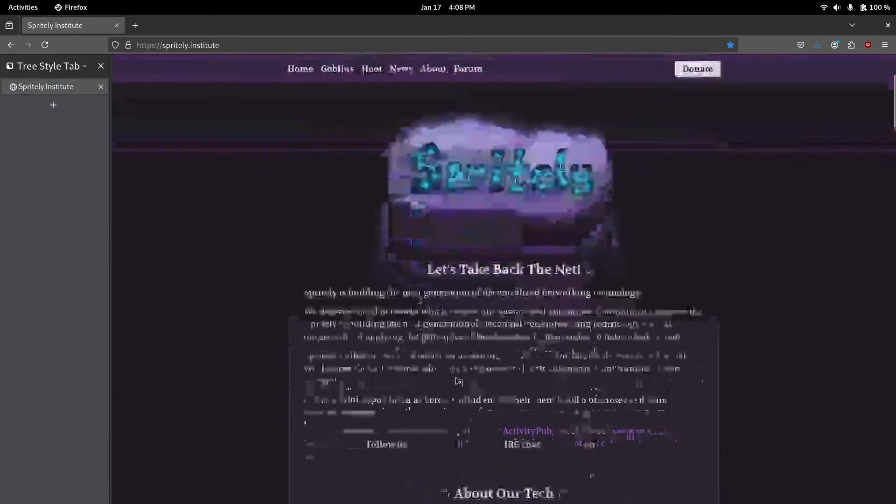
scroll(458, 391, up, 4)
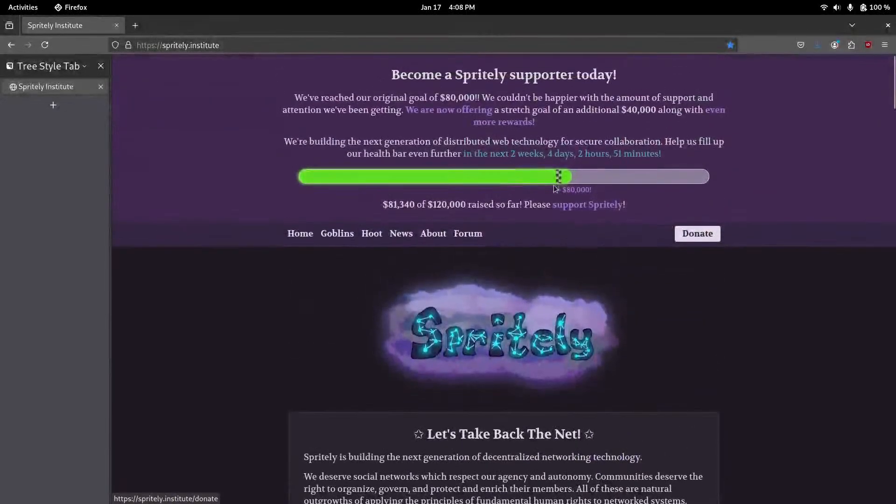
Open Spritely's donation page and review the supporter levels, their rewards and the stretch goal
click(543, 183)
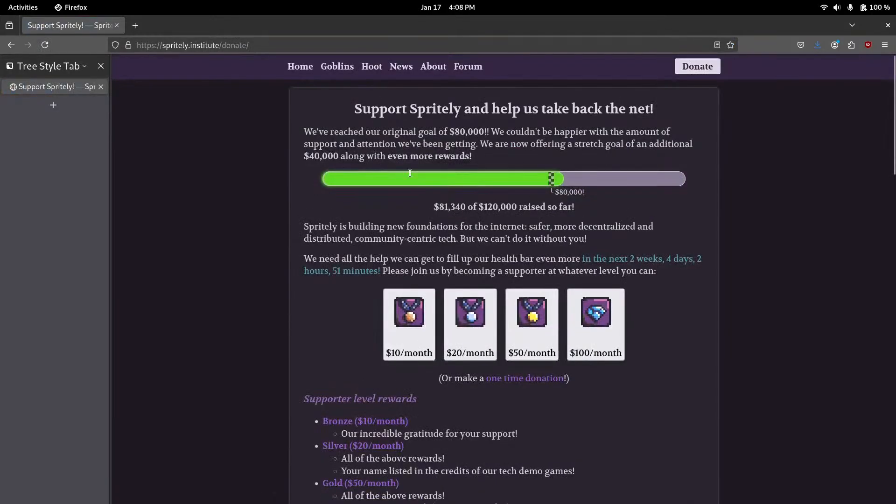
scroll(386, 328, down, 2)
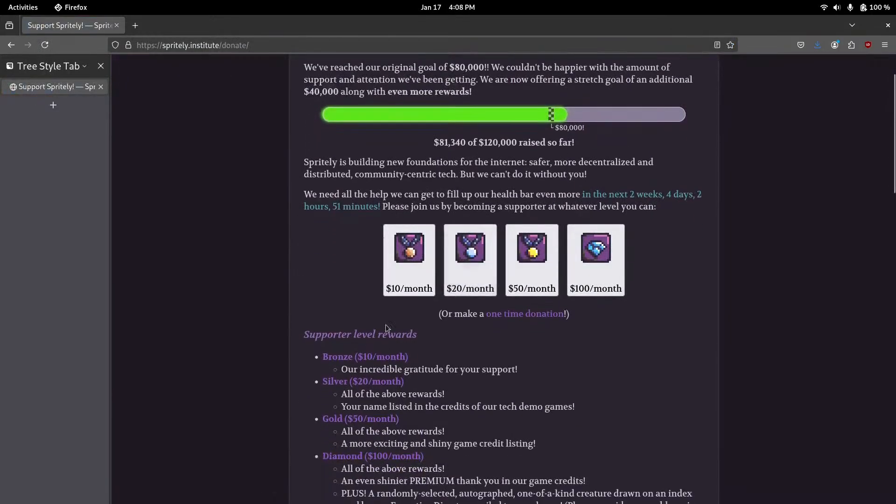
scroll(387, 328, down, 4)
scroll(467, 261, up, 4)
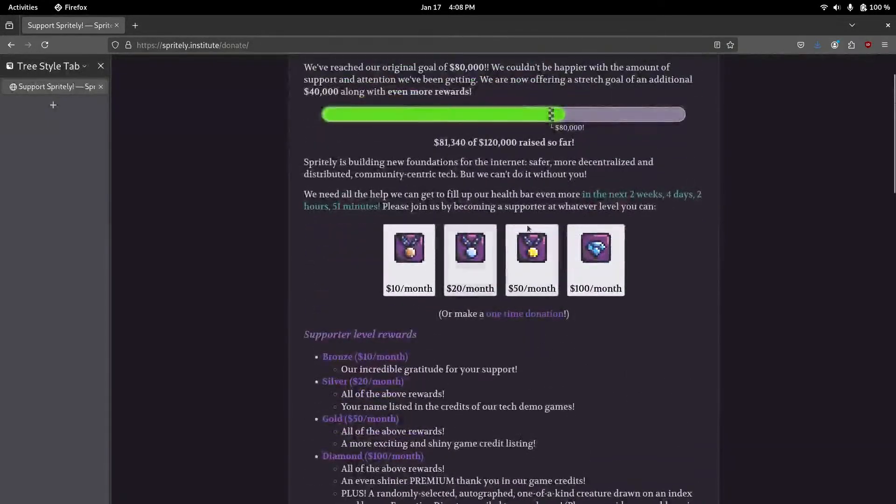
scroll(513, 326, down, 6)
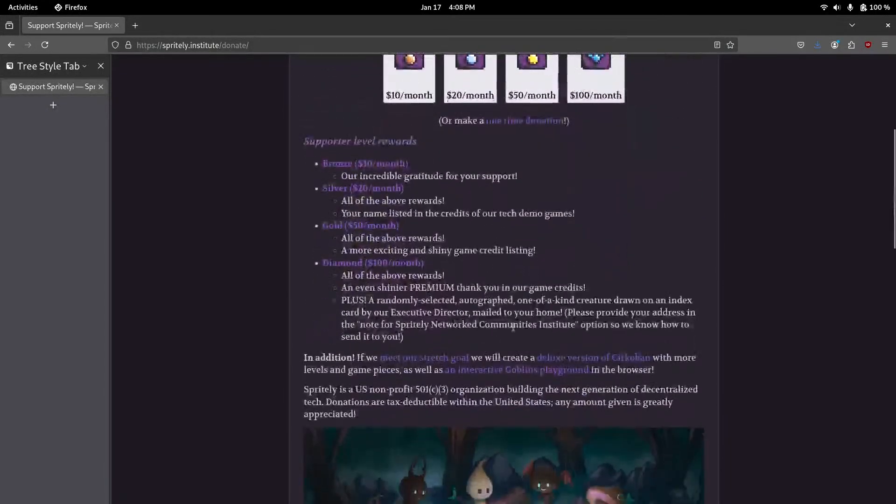
scroll(513, 326, down, 5)
scroll(560, 303, up, 3)
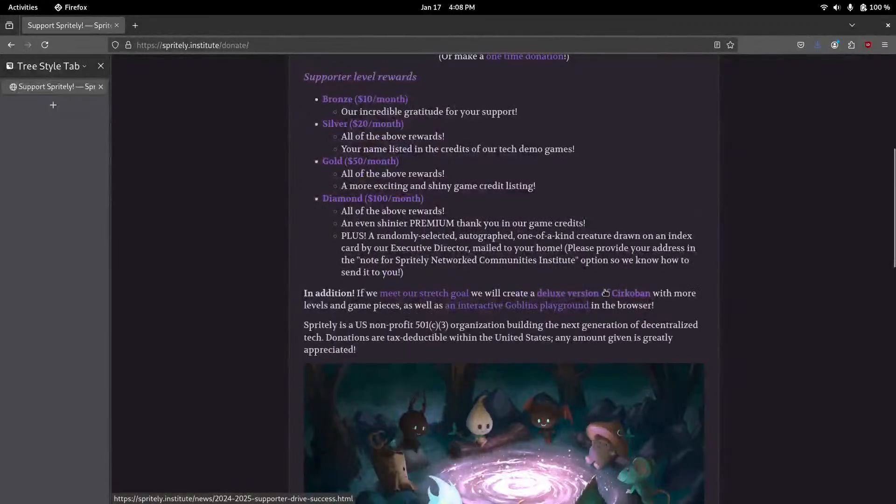
Open the linked article about the deluxe version of Cirkoban in a new tab and read the stretch goal details
middle_click(606, 292)
click(74, 102)
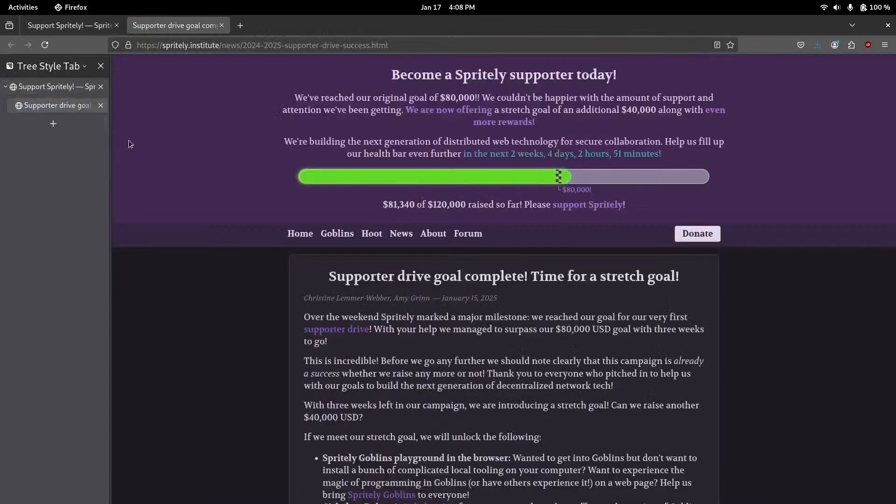
scroll(130, 144, down, 10)
scroll(410, 243, up, 2)
Open the Cirkoban game page in a new tab and show the game full screen
middle_click(416, 245)
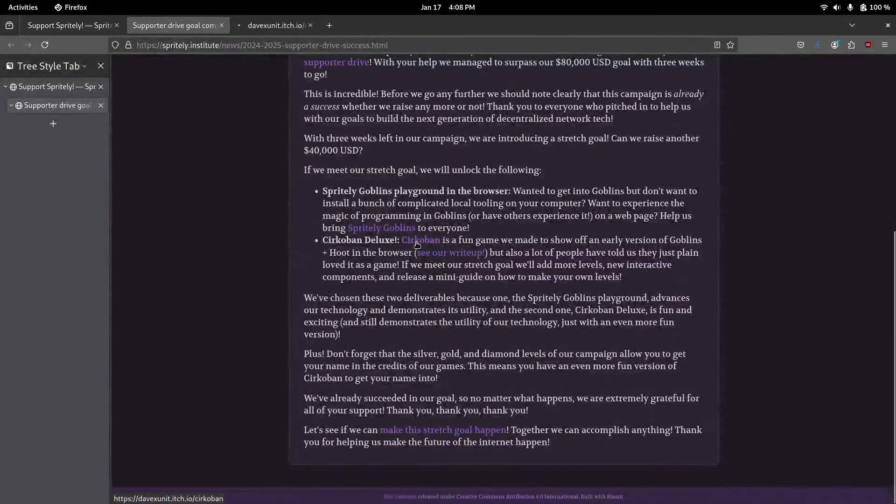
click(59, 124)
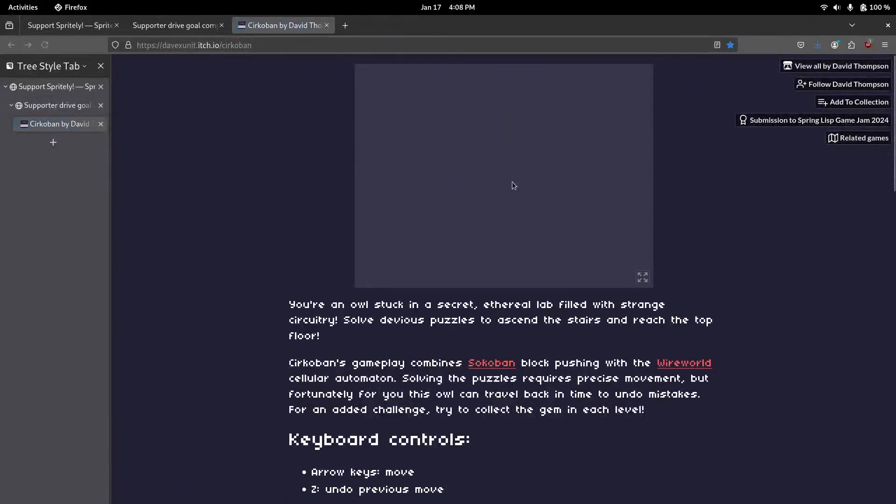
click(642, 276)
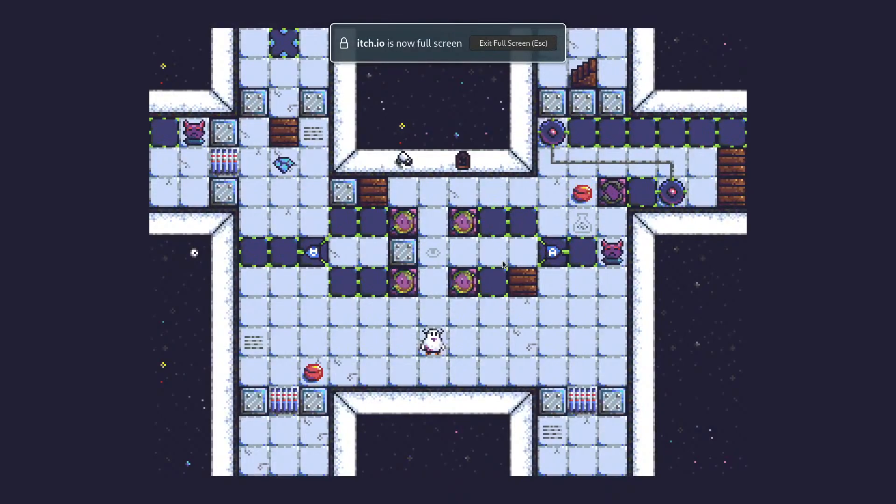
key(Left)
key(Left)
key(Left)
key(Left)
key(Left)
key(Up)
key(Up)
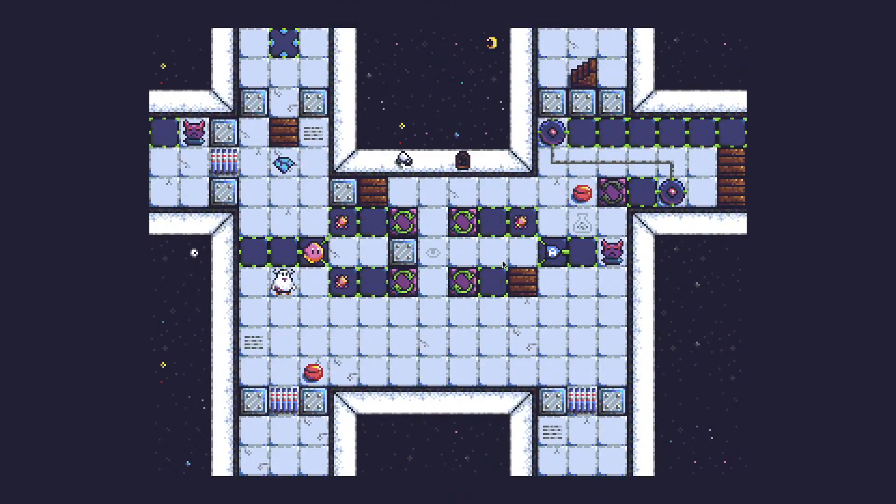
key(Right)
key(Down)
key(Down)
key(Down)
key(Left)
key(Right)
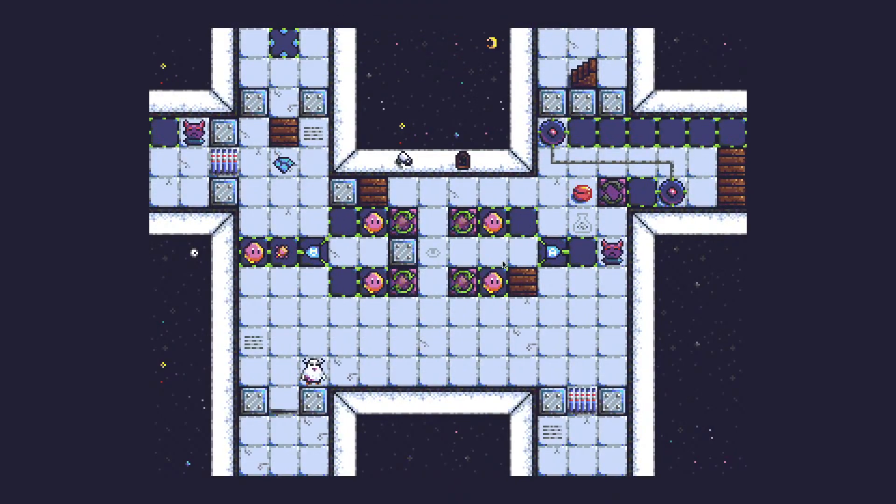
key(Left)
key(Right)
key(Right)
key(Up)
key(Up)
key(Right)
key(Right)
key(Right)
key(Right)
key(Right)
key(Right)
key(Right)
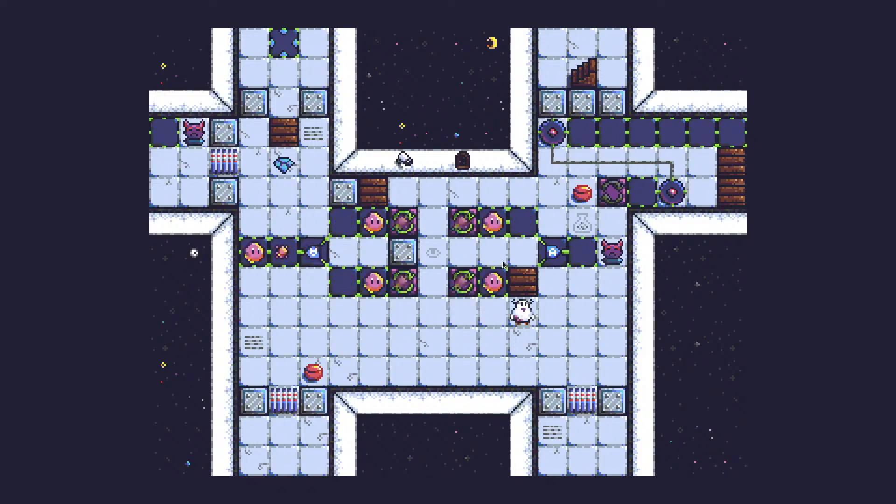
key(Up)
key(Down)
key(Left)
key(Up)
key(Down)
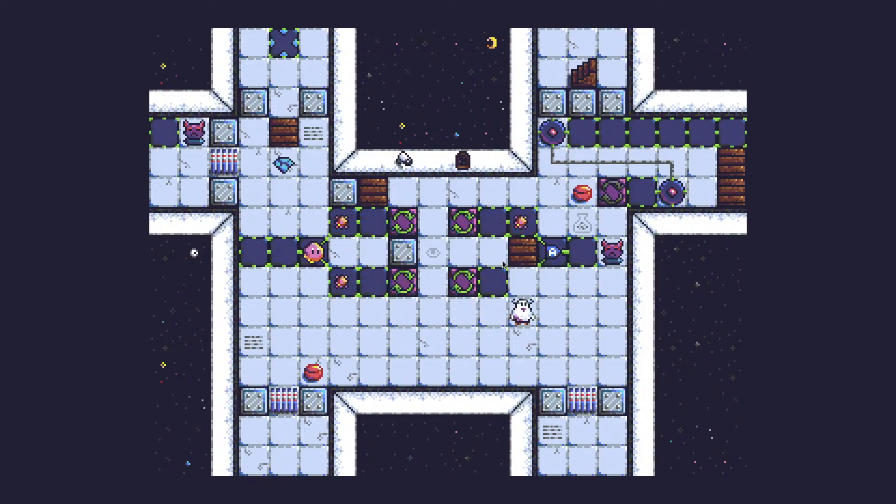
key(Down)
key(Left)
key(Left)
key(Left)
key(Left)
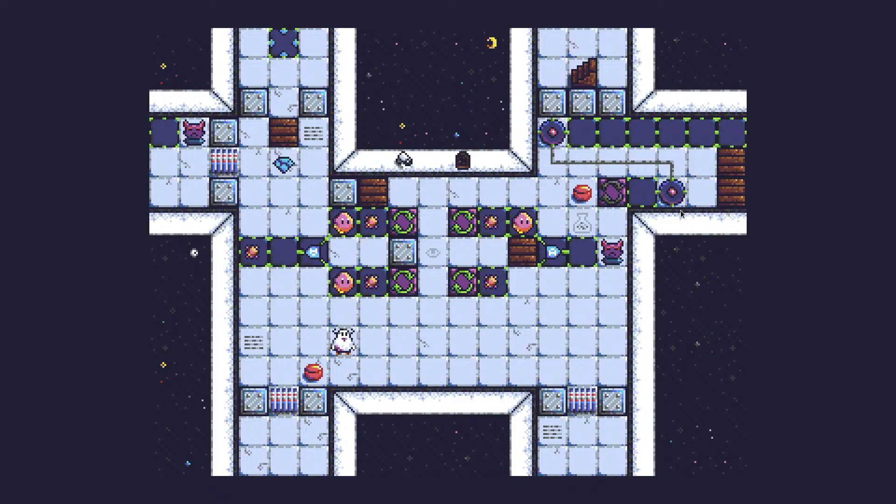
key(r)
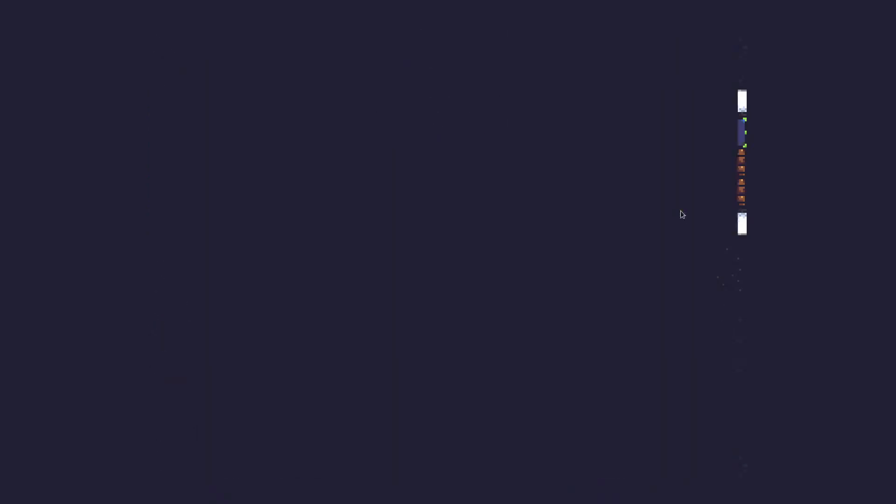
key(Up)
key(Up)
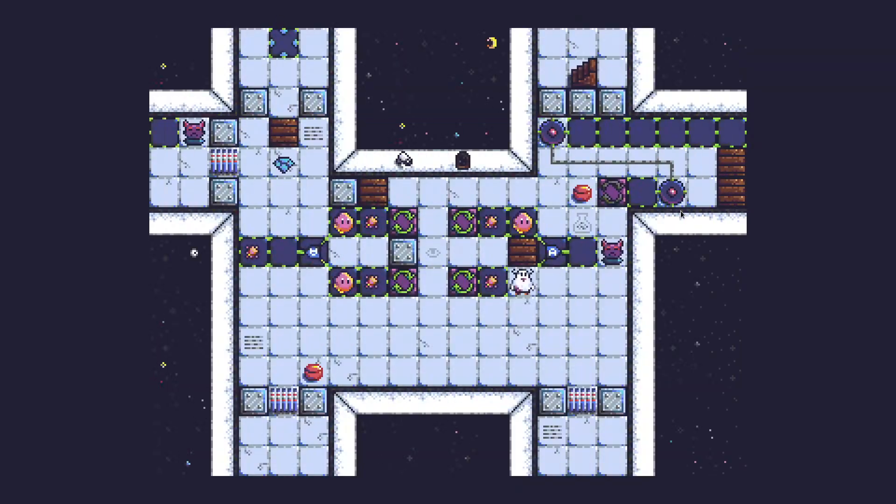
key(Down)
key(Right)
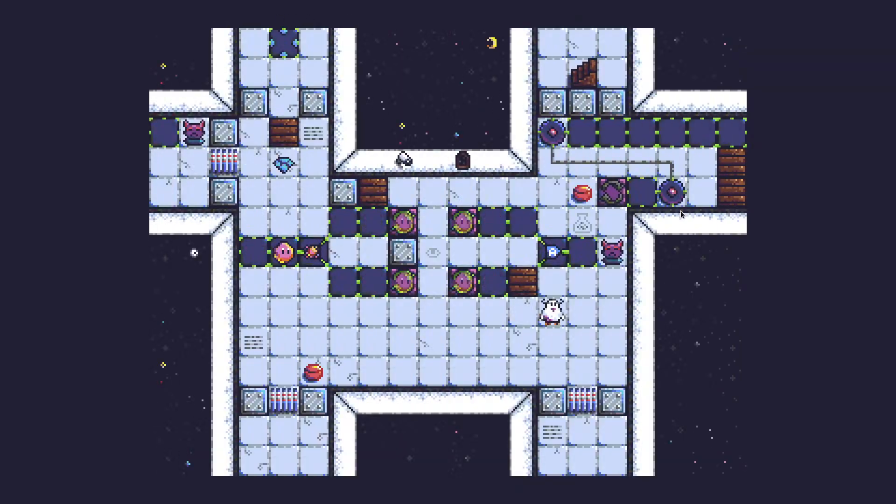
key(Left)
key(Left)
key(Left)
key(Left)
key(Up)
key(Up)
key(Up)
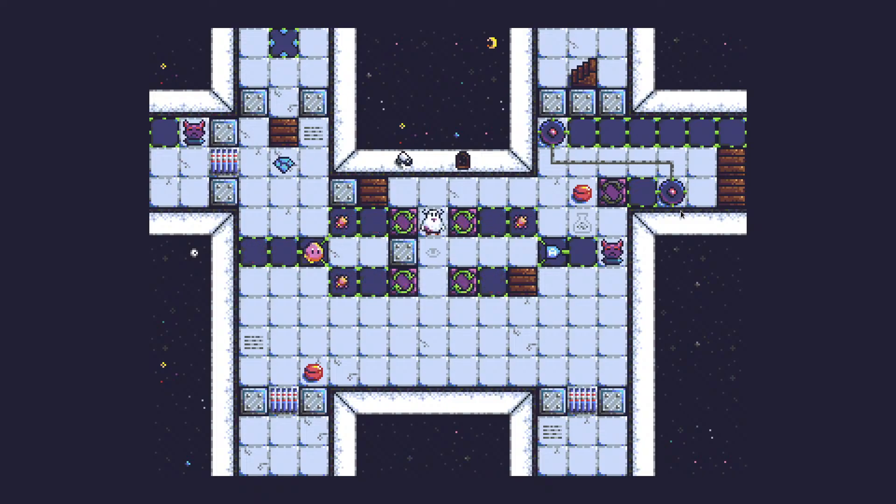
key(Right)
key(Right)
key(Right)
key(Left)
key(Left)
key(Left)
key(Left)
key(Left)
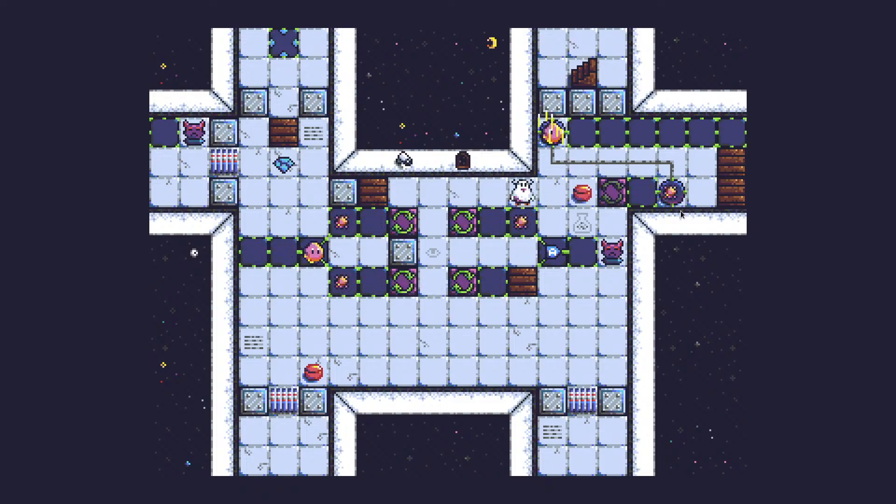
key(Down)
key(Down)
key(Down)
key(Down)
key(Down)
key(Down)
key(Left)
key(Left)
key(Left)
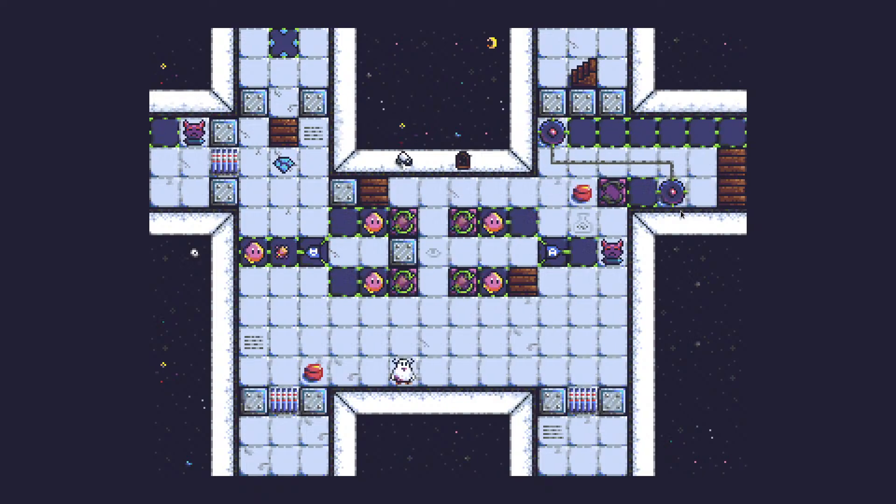
key(Left)
key(Right)
key(Up)
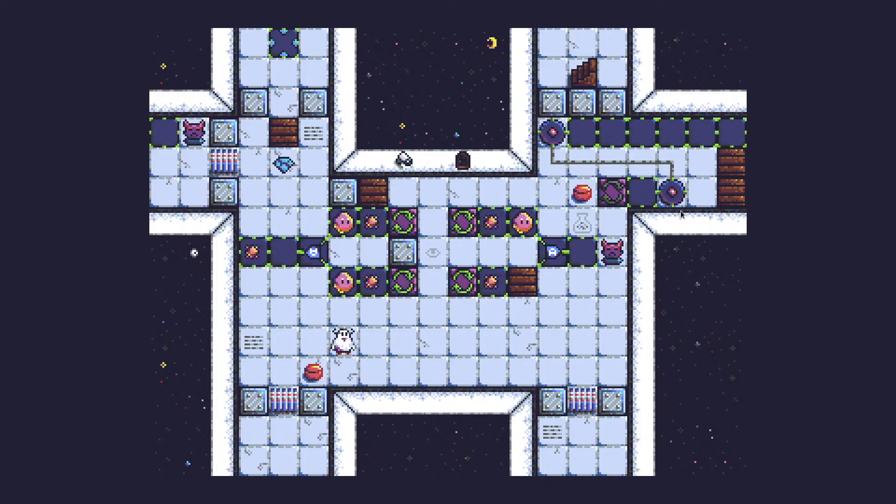
key(Up)
key(Right)
key(Right)
key(Down)
key(Down)
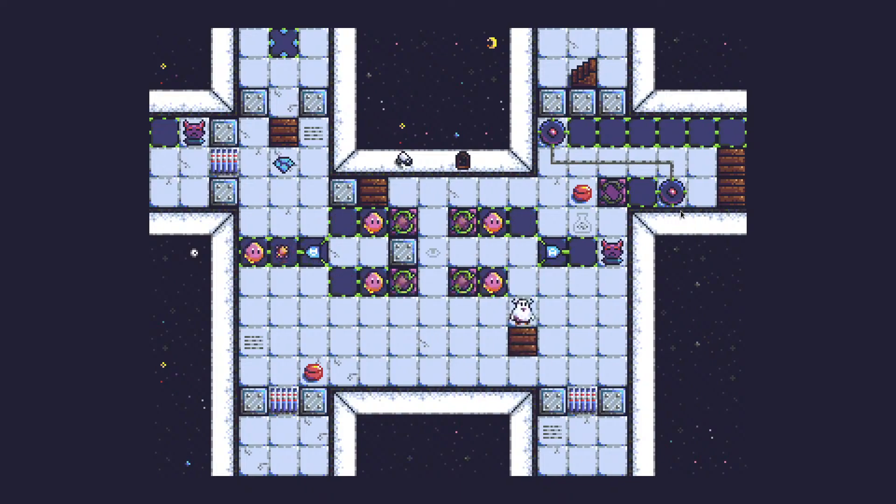
key(Down)
key(Right)
key(Down)
key(Left)
key(Left)
key(Left)
key(Left)
key(Left)
key(Left)
key(Left)
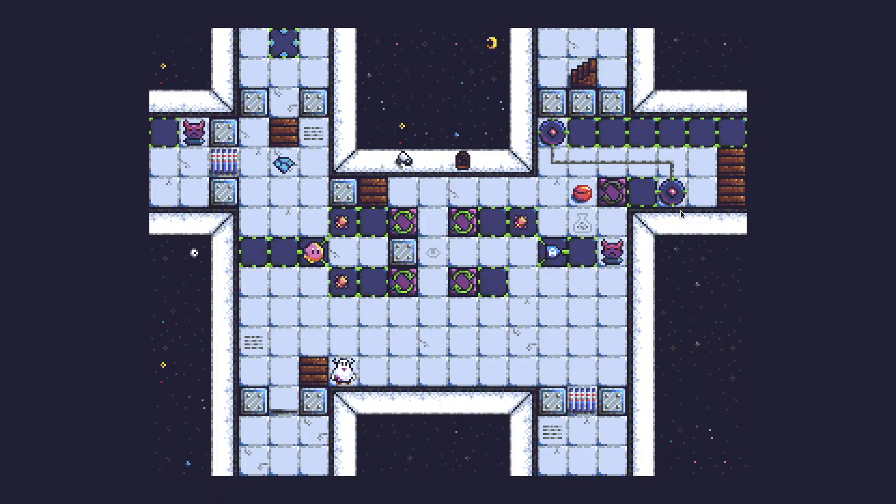
Walk the owl around the wooden crate and down through the room's lower-left doorway into the corridor
key(Up)
key(Left)
key(Left)
key(Down)
key(Down)
key(Down)
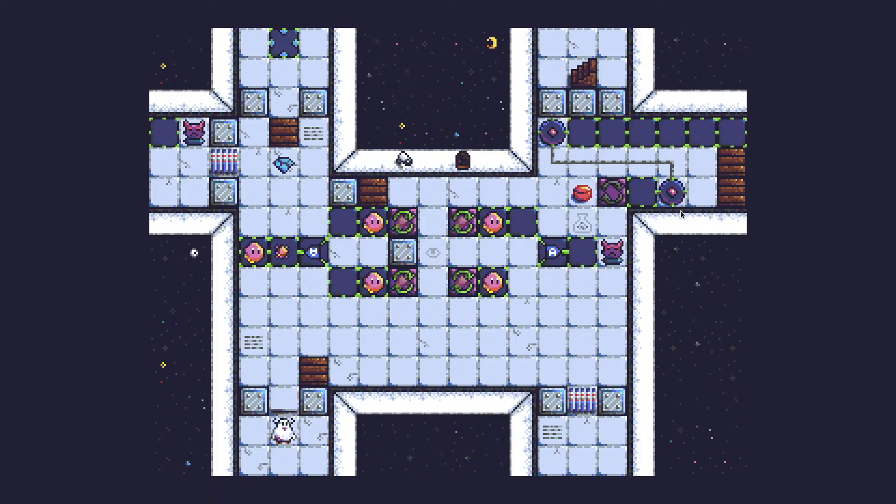
Follow the wrapping corridor, push the dark blue block down toward the upper-left doorway, and undo the last push
key(Down)
key(Down)
key(Left)
key(Down)
key(Up)
key(Right)
key(Down)
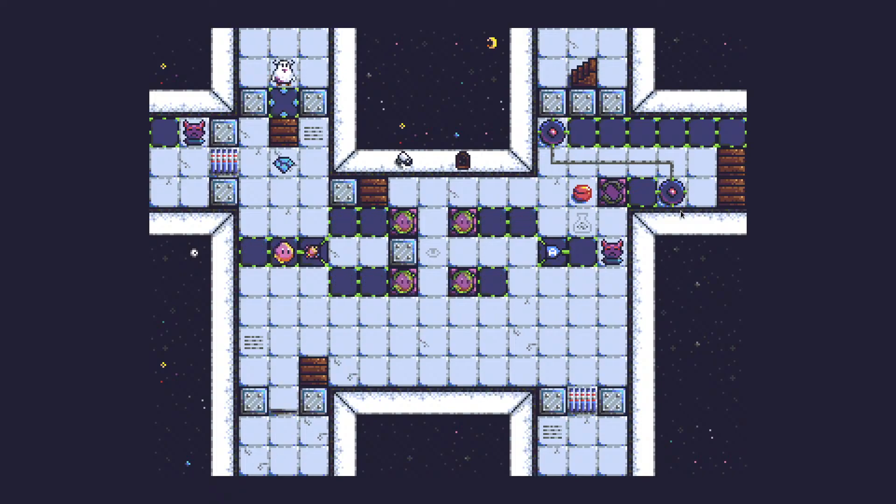
key(Up)
key(r)
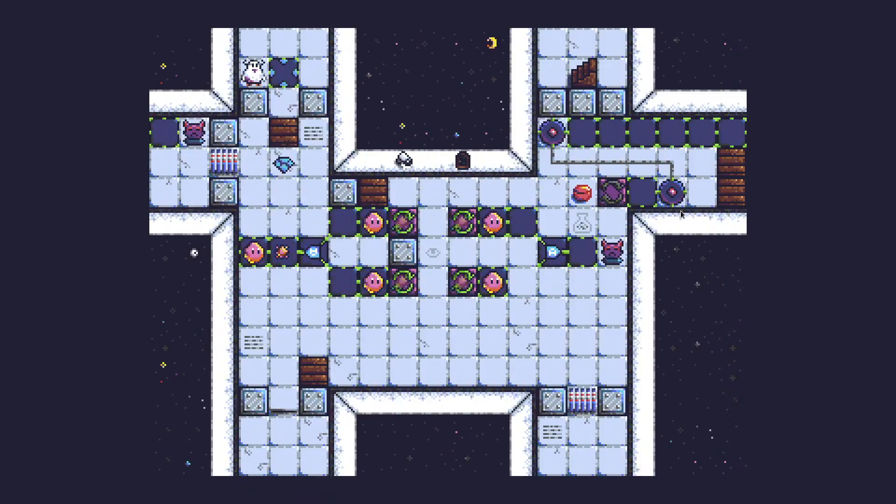
Return the owl through the lower-left doorway into the main room and push the wooden crate three tiles to the right
key(Up)
key(Up)
key(Up)
key(Right)
key(Up)
key(Up)
key(Up)
key(Down)
key(Right)
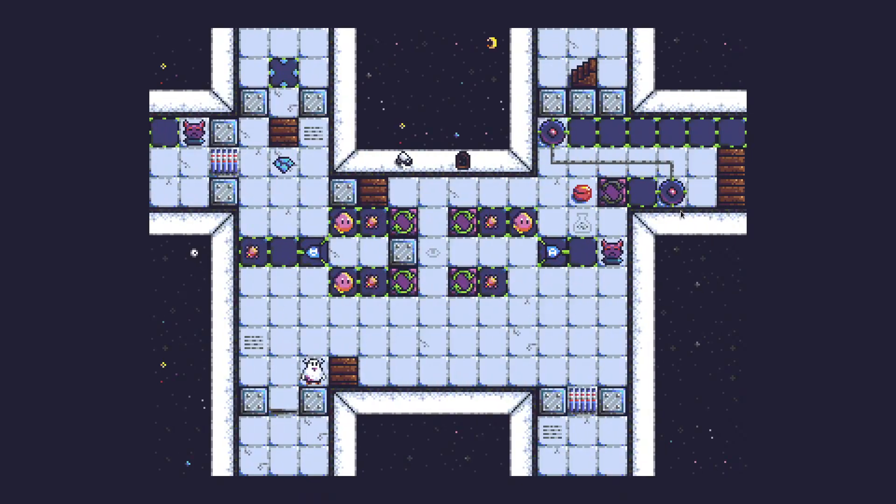
key(Right)
key(Right)
Walk the owl up two rows and six tiles right across the main room, and exit the game's full-screen view
key(Up)
key(Up)
key(Right)
key(Right)
key(Right)
key(Right)
key(Right)
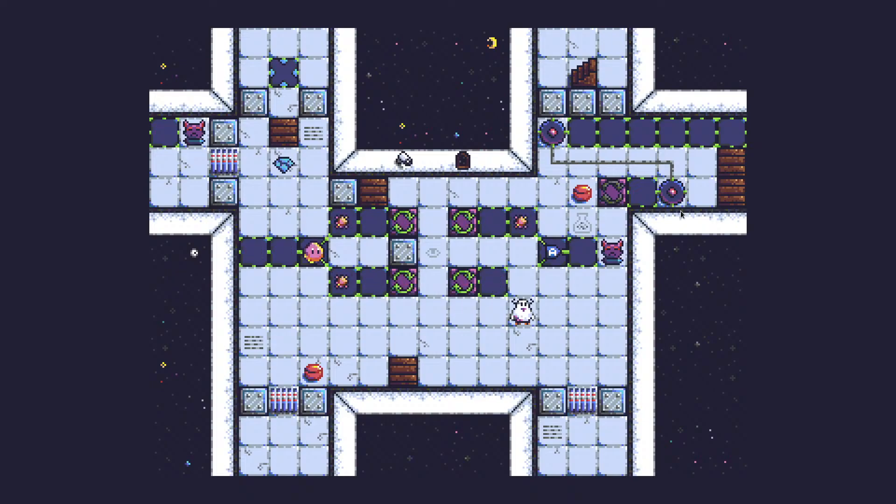
key(Right)
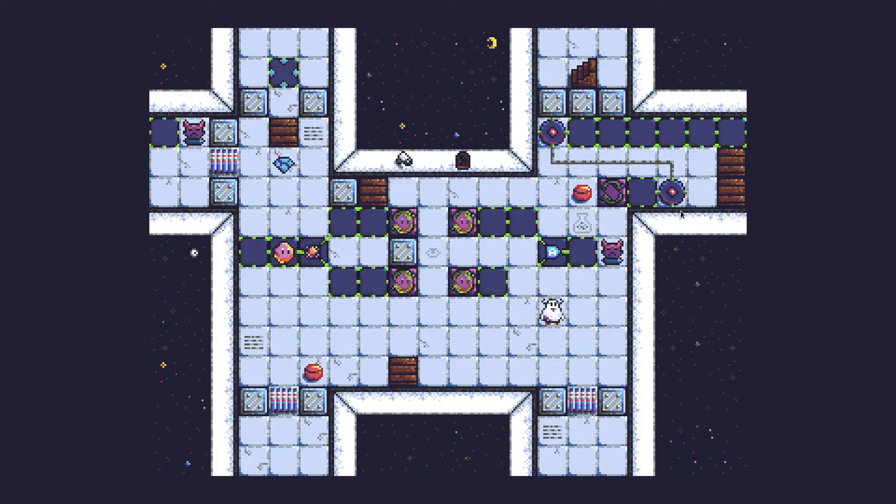
key(Escape)
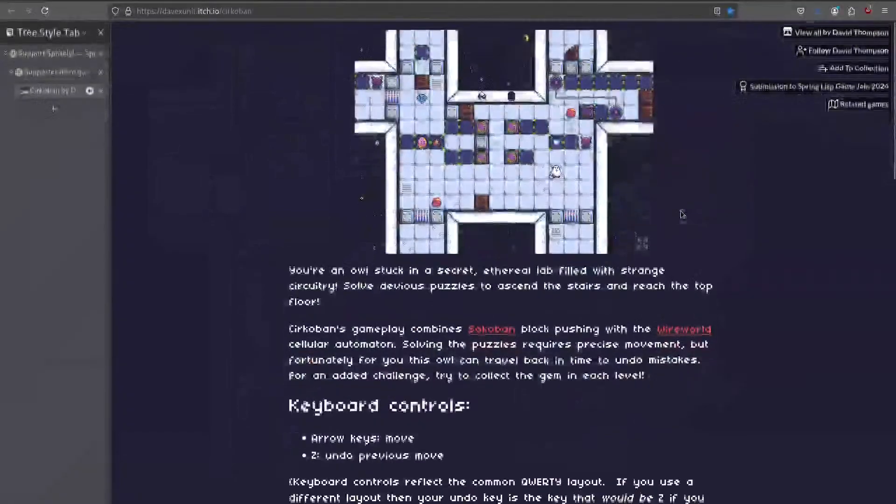
Leave full-screen view and move the owl three tiles to the left in the Cirkoban game
key(F11)
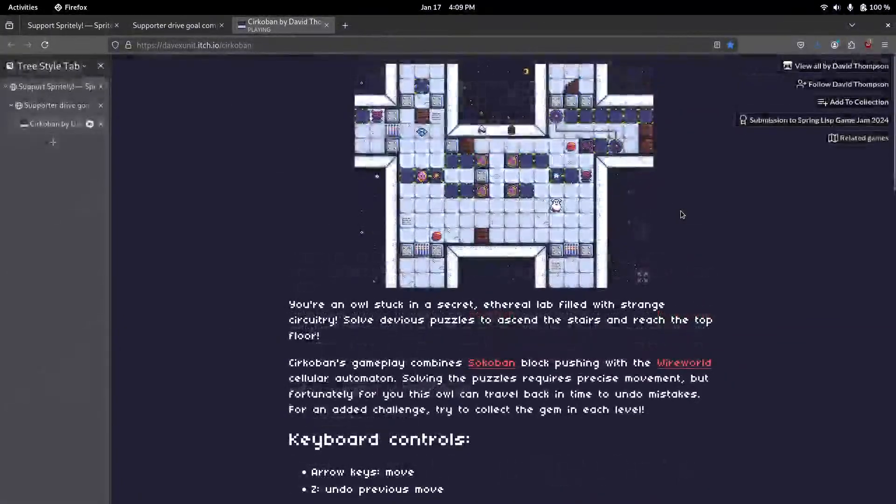
key(Left)
key(Left)
key(Left)
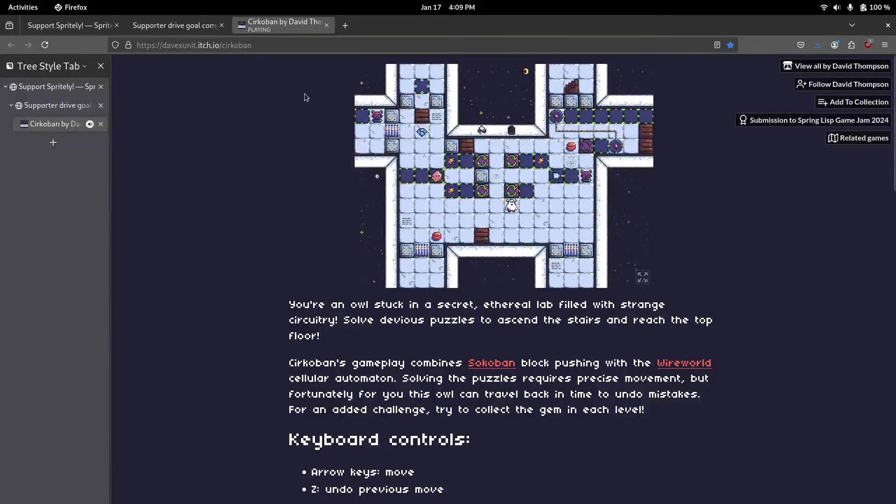
Switch to the Support Spritely donation page and enlarge it to 130%
click(69, 92)
key(ctrl+plus)
key(ctrl+plus)
key(ctrl+plus)
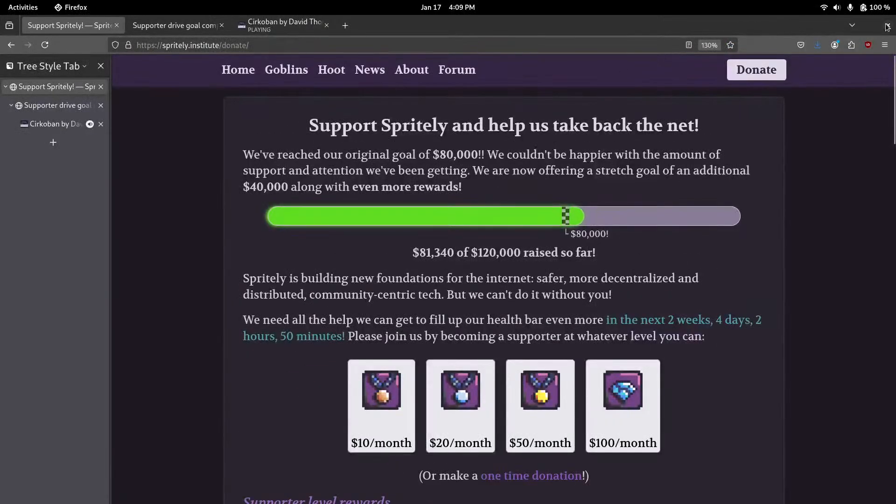
Switch to Blender and examine the purple cat sketch with the glowing hearts and zigzags around it
key(alt+Tab)
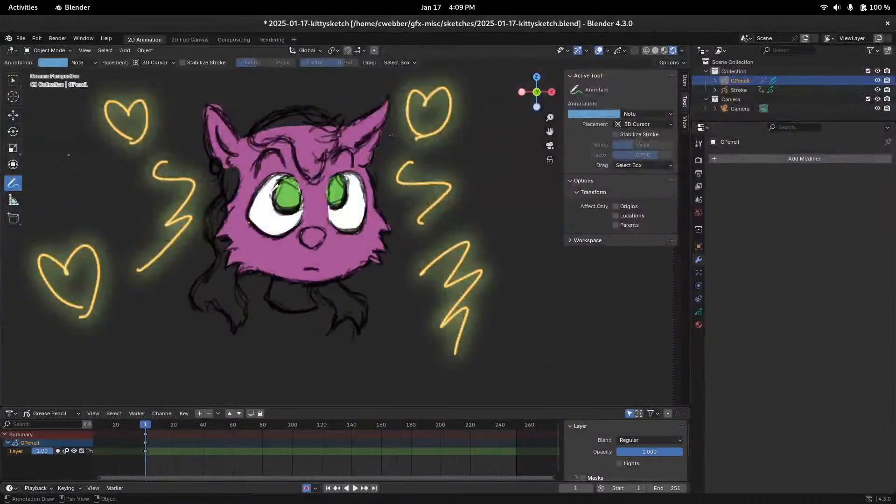
mouse_move(302, 173)
middle_down()
mouse_move(320, 187)
mouse_move(365, 180)
mouse_move(379, 154)
mouse_move(352, 157)
middle_up()
scroll(351, 158, up, 1)
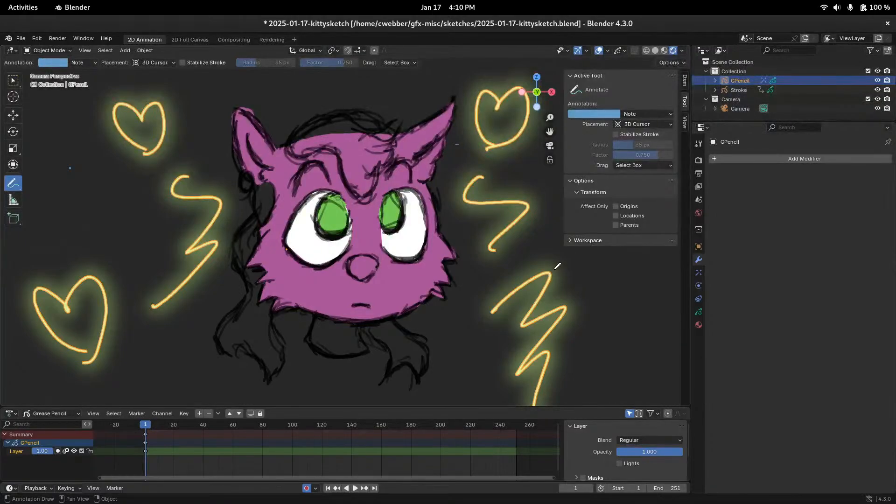
mouse_move(477, 244)
middle_down()
mouse_move(470, 246)
mouse_move(484, 231)
middle_up()
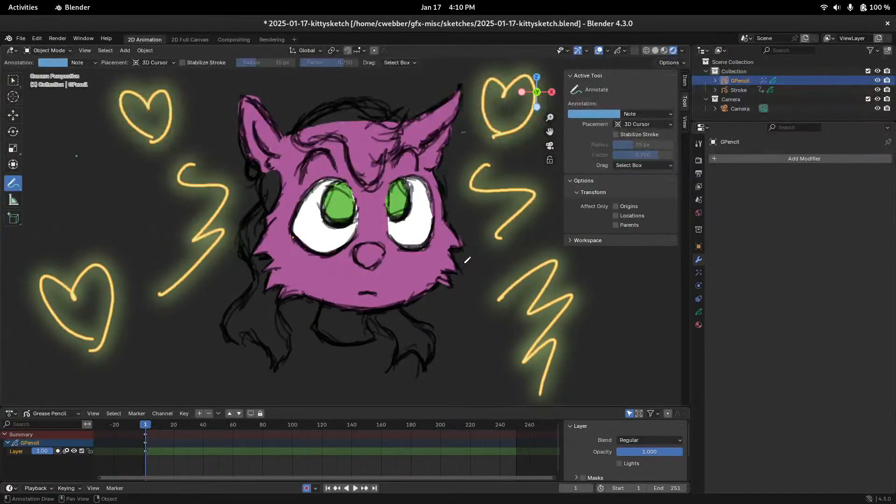
ctrl+middle_drag(484, 227, 469, 251)
key(ctrl+Tab)
click(427, 250)
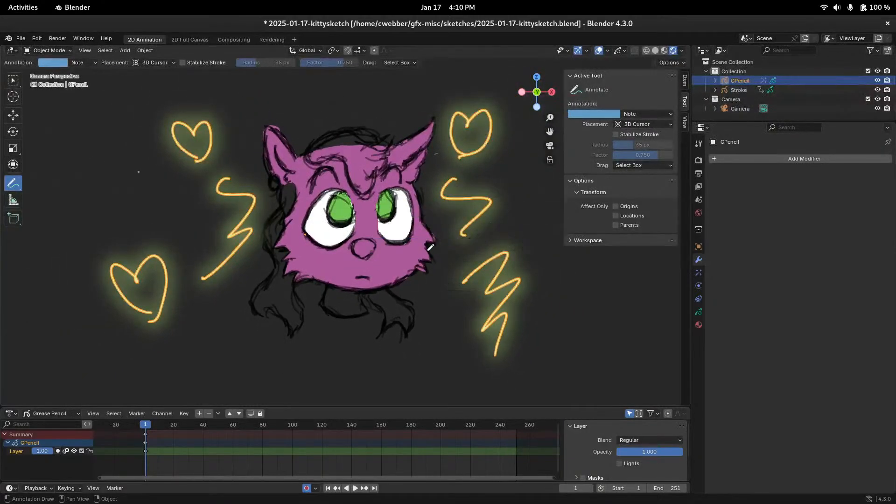
key(ctrl+Tab)
click(426, 195)
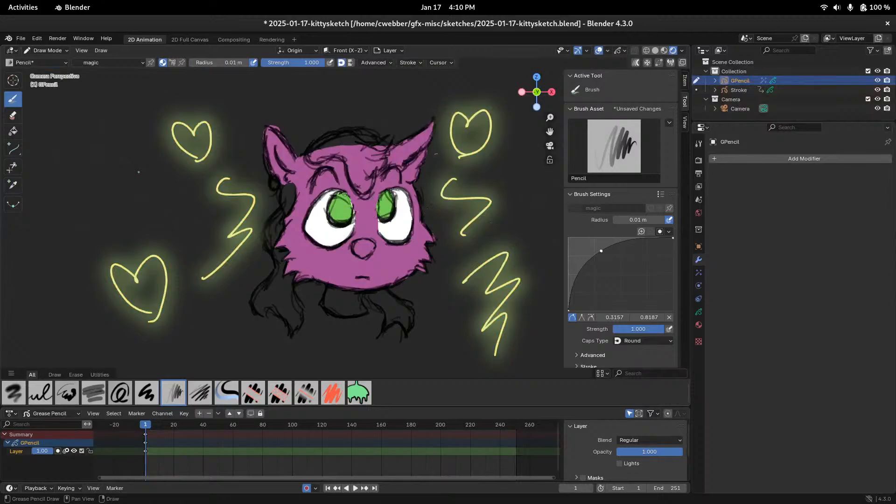
key(ctrl+Tab)
click(349, 210)
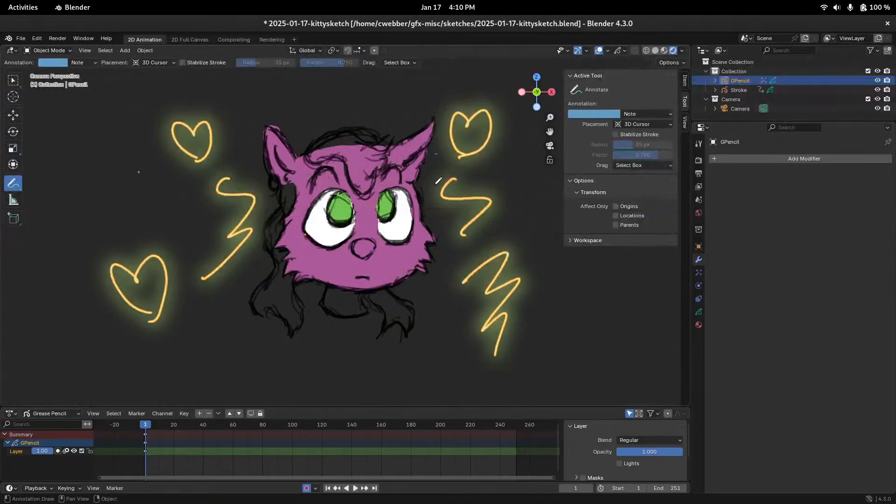
key(ctrl+Tab)
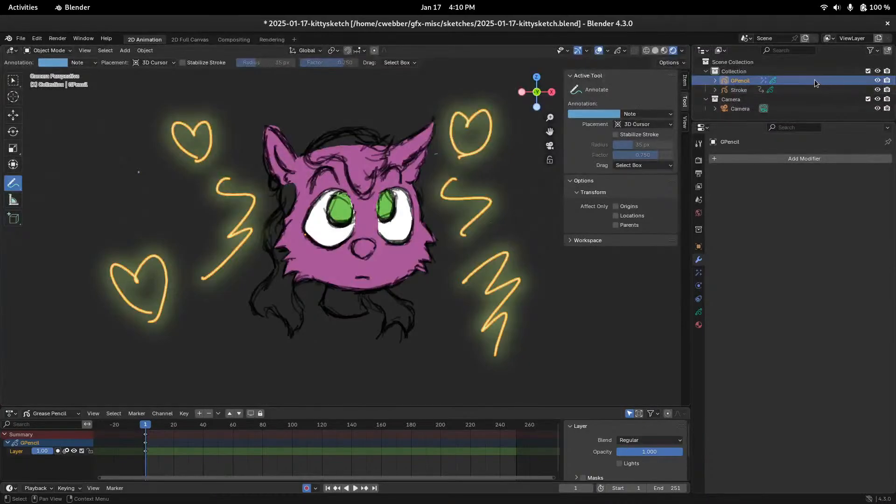
Set the World background surface color to white
click(699, 213)
click(788, 221)
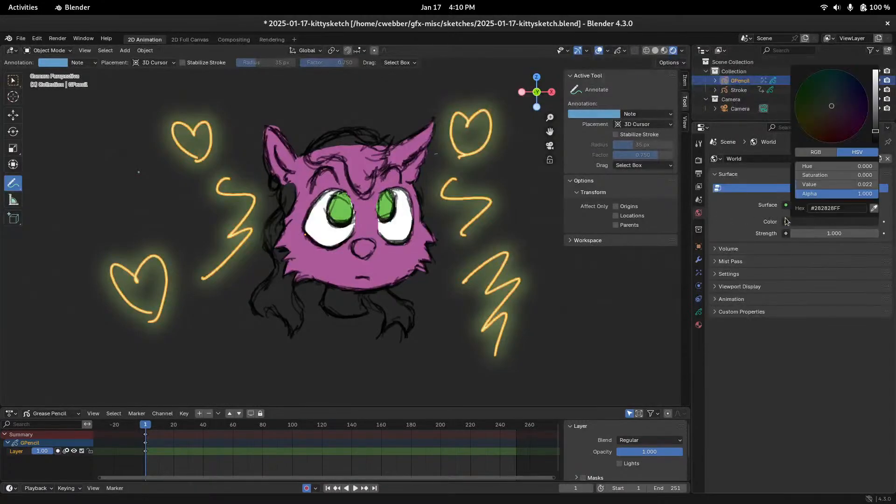
drag(876, 132, 839, 73)
Delete the GPencil object containing the hearts and zigzags, staying in Object Mode
key(ctrl+Tab)
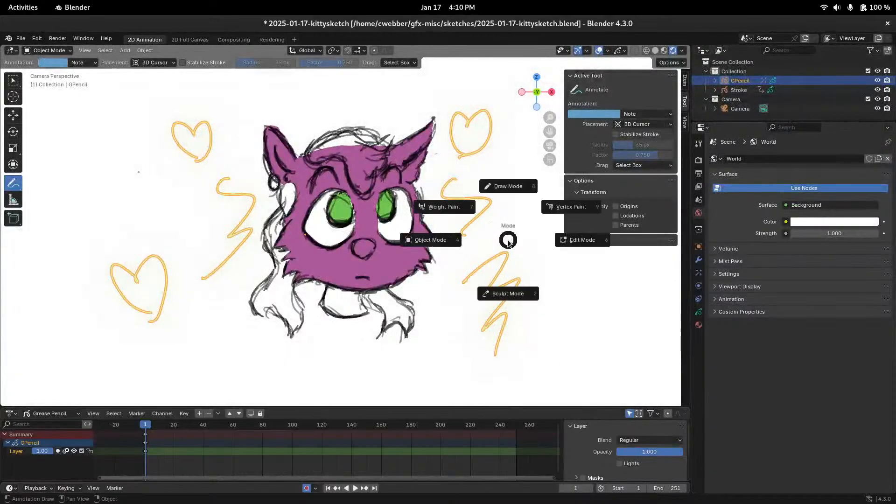
click(452, 241)
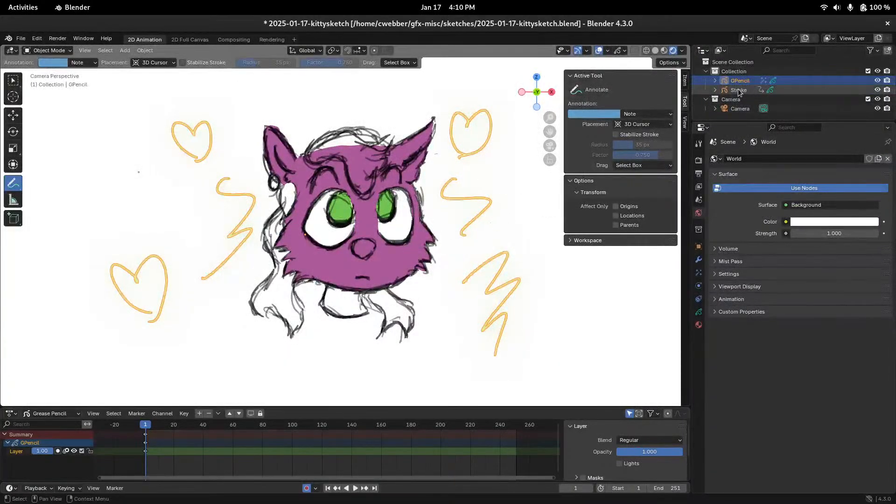
click(739, 91)
click(739, 82)
key(x)
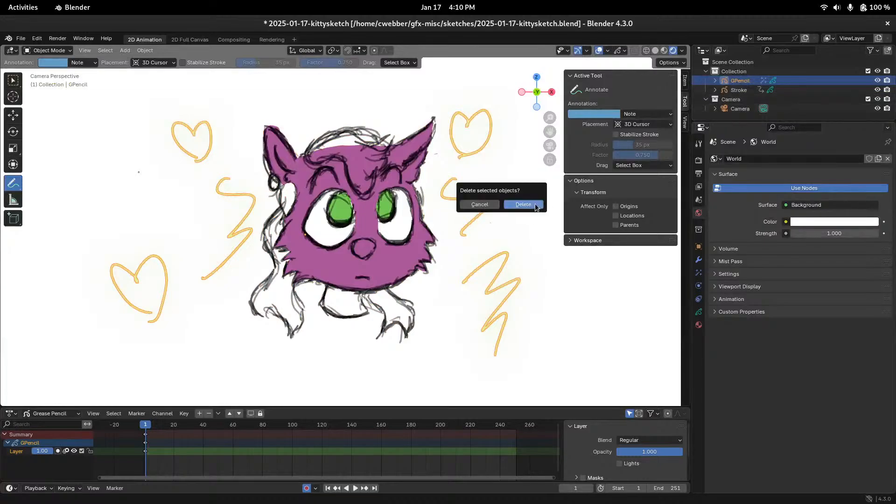
click(535, 207)
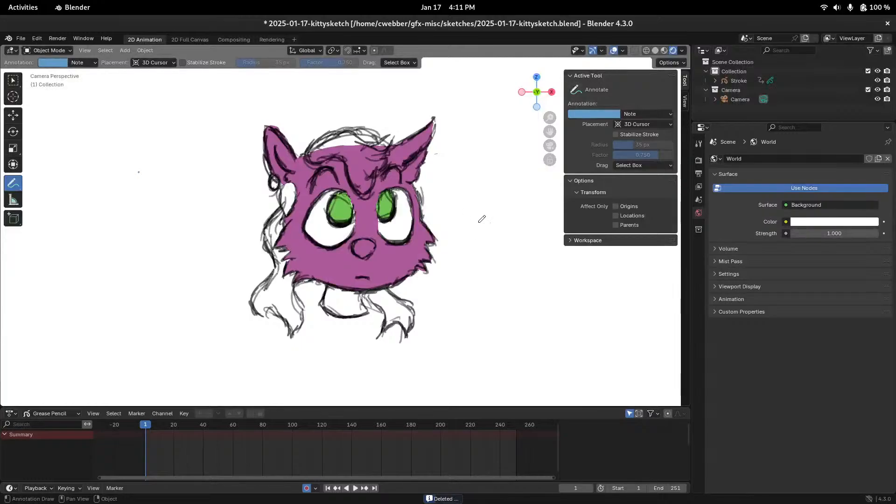
Launch Firefox in a new window and load the spritely.institute website
click(23, 7)
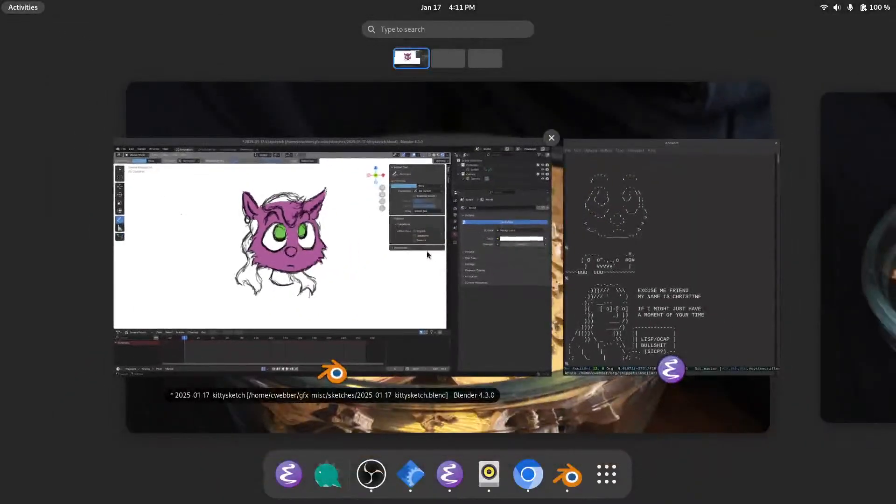
text(firefo)
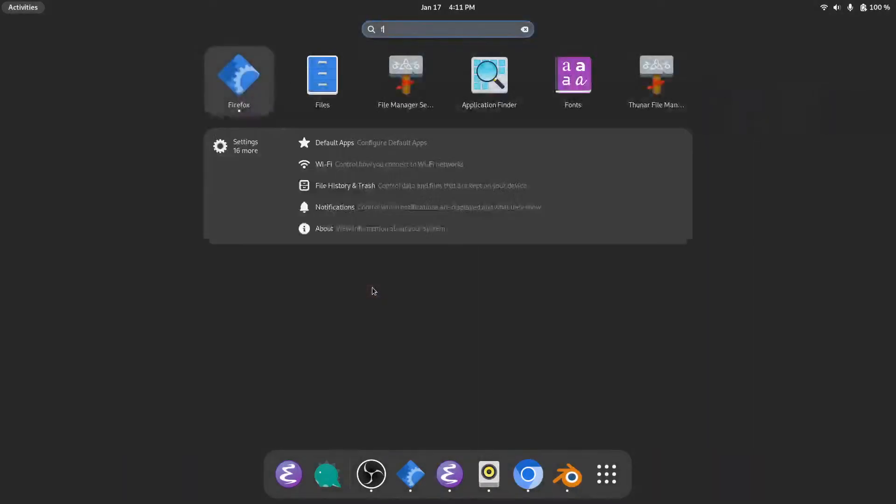
key(Return)
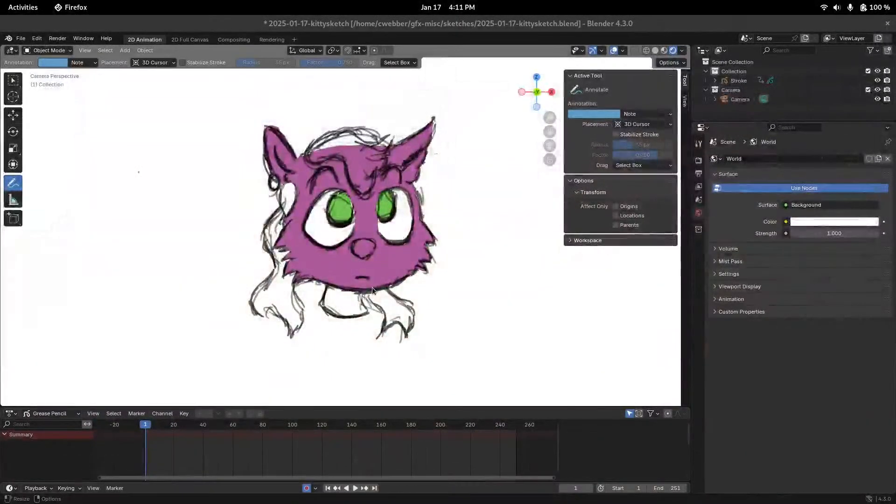
click(39, 3)
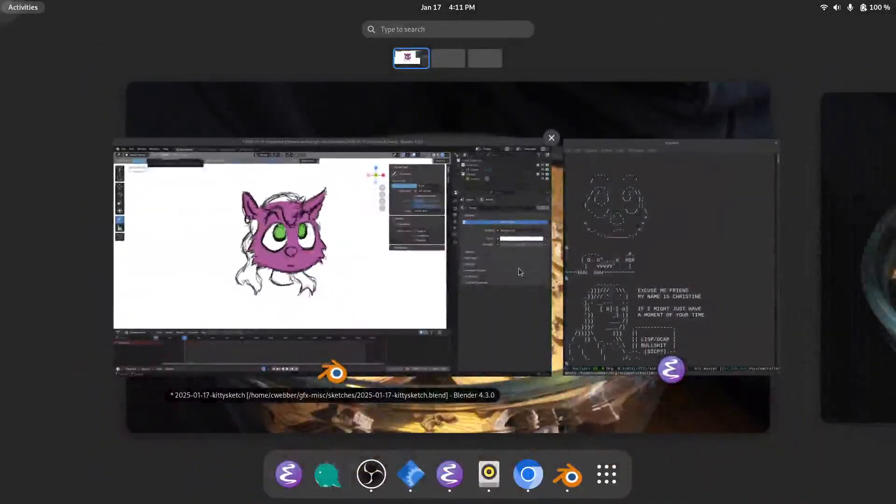
key(super)
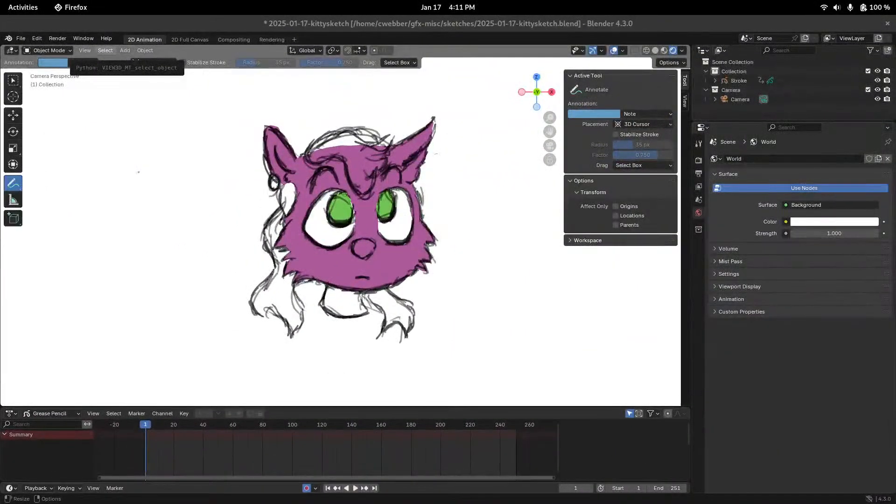
text(spritely.institute/)
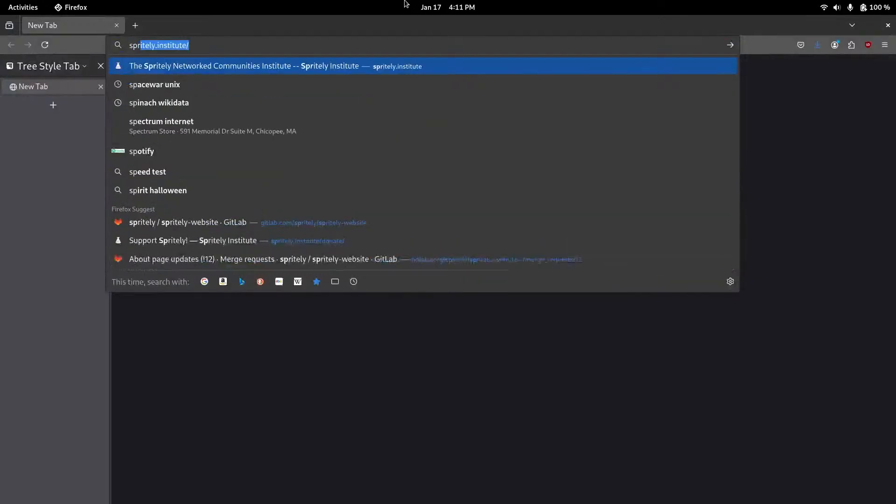
key(Return)
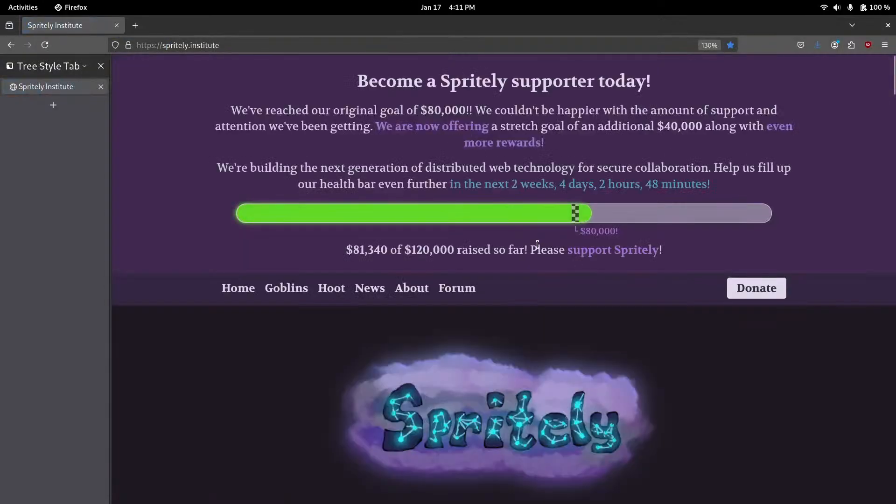
Open the Hoot: Scheme to WebAssembly page from the About Our Tech section in a new tab and view it
scroll(537, 244, down, 5)
scroll(706, 213, down, 5)
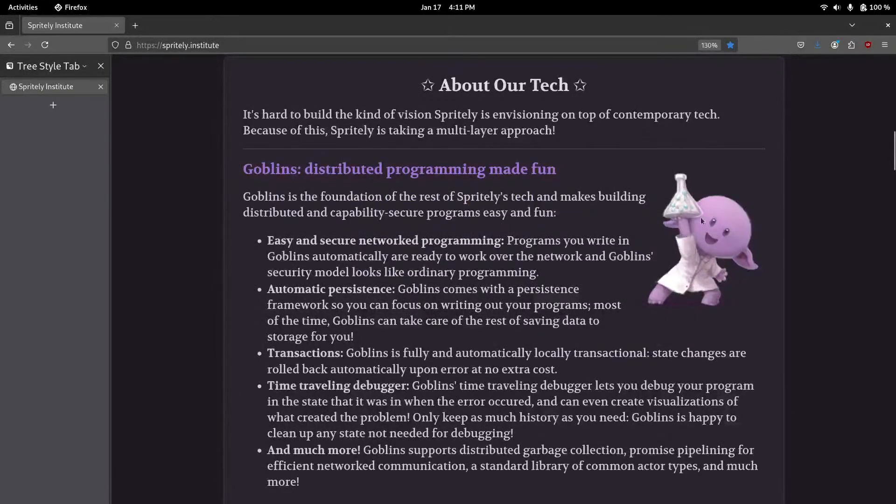
scroll(693, 226, down, 10)
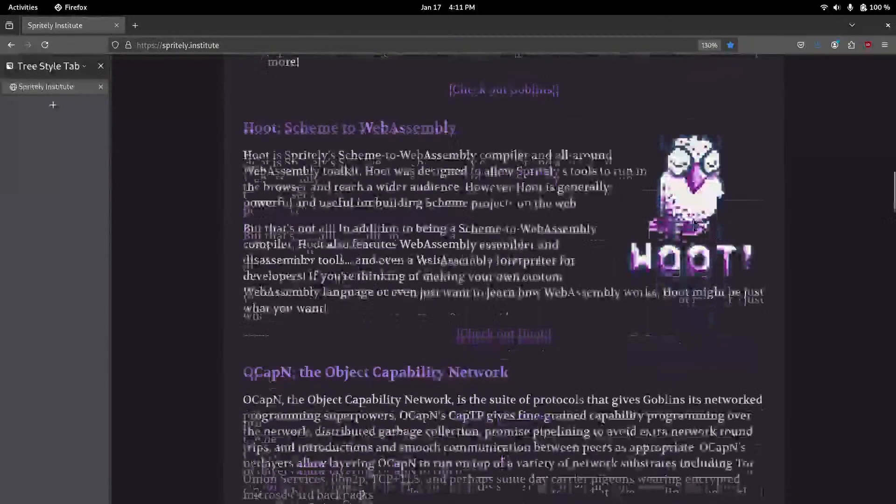
scroll(693, 226, up, 5)
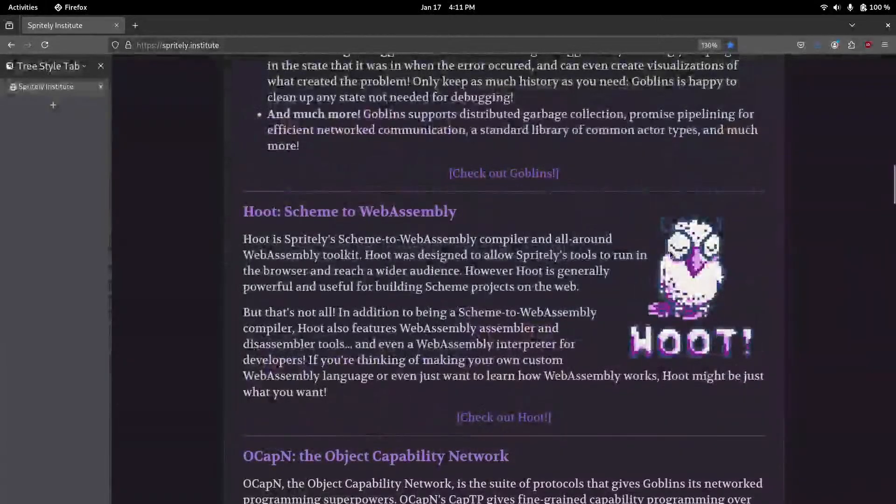
scroll(691, 232, up, 6)
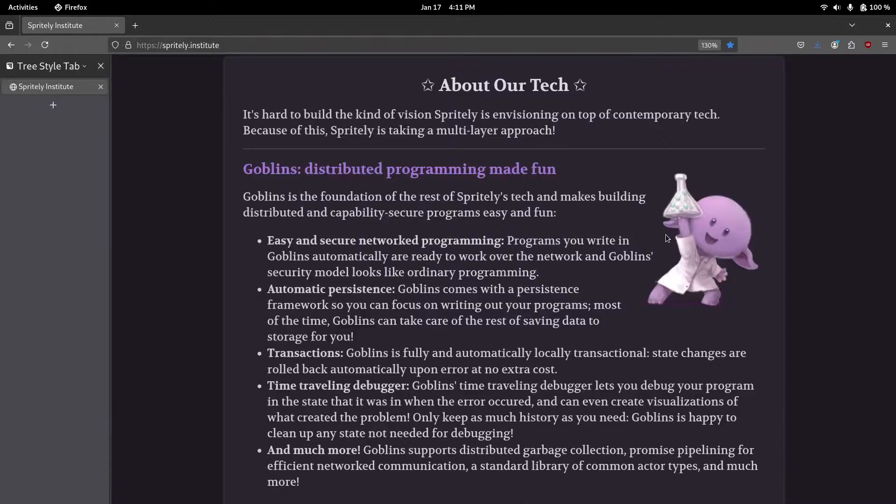
scroll(652, 246, down, 7)
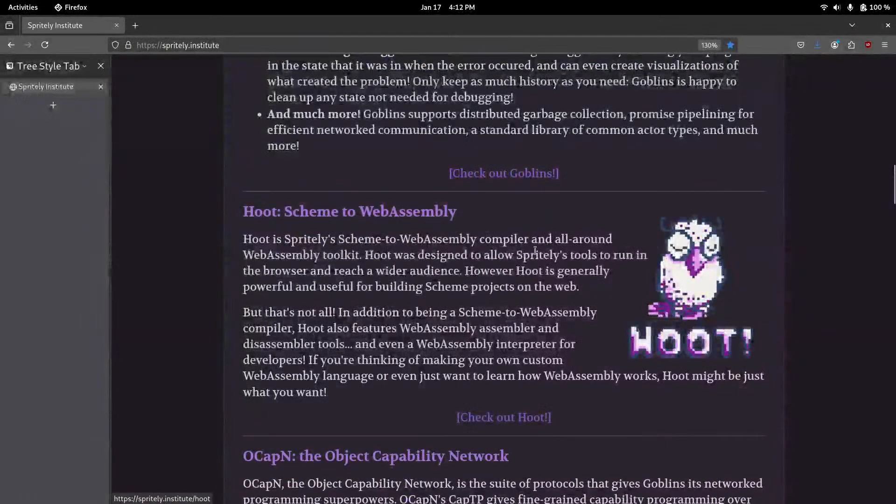
middle_click(339, 214)
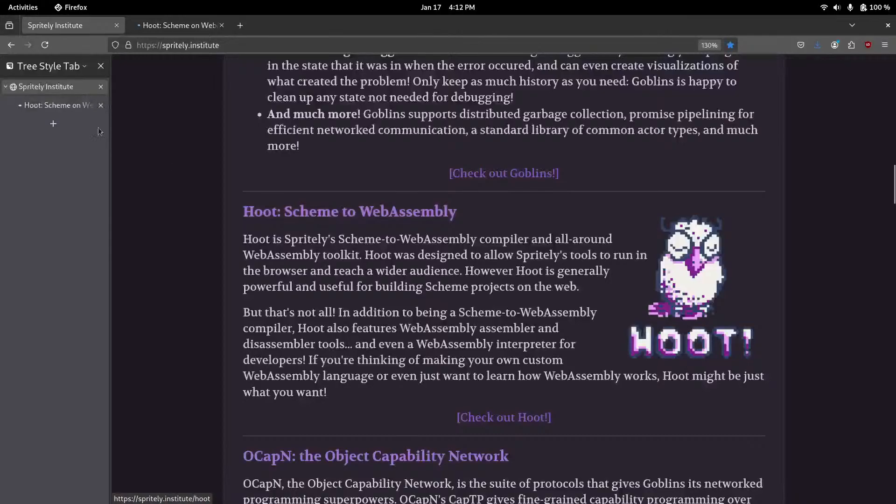
click(32, 109)
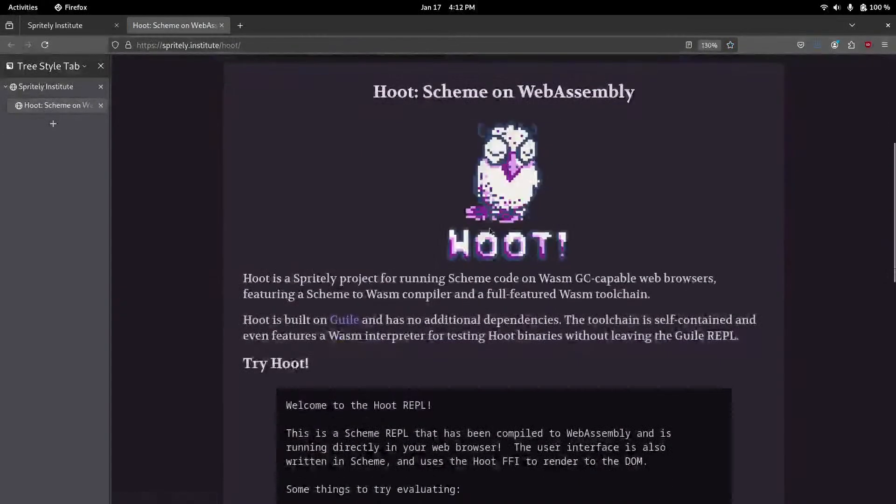
Return to the Spritely Institute page and review the Goblins and Hoot descriptions under About Our Tech
click(46, 86)
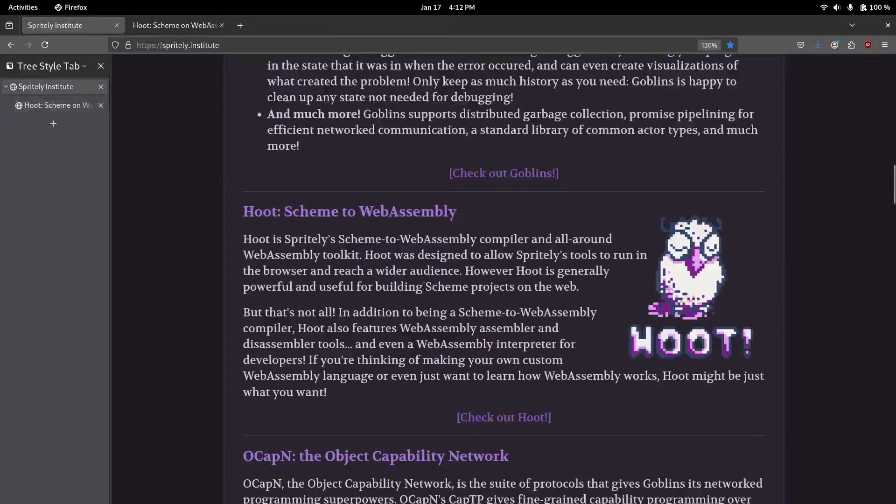
scroll(457, 256, up, 5)
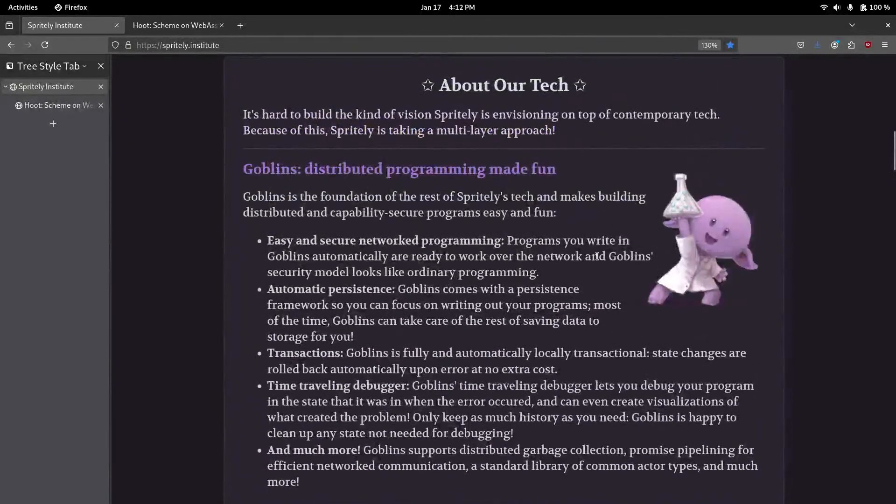
scroll(536, 245, down, 3)
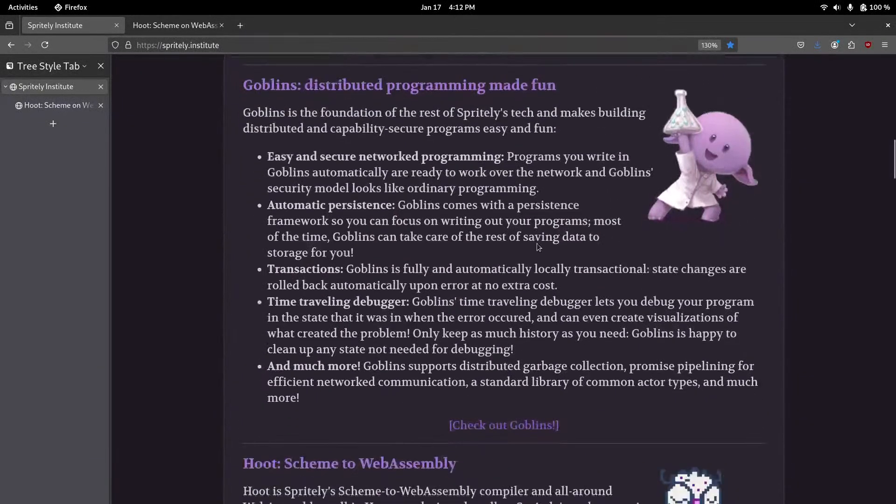
scroll(701, 233, down, 9)
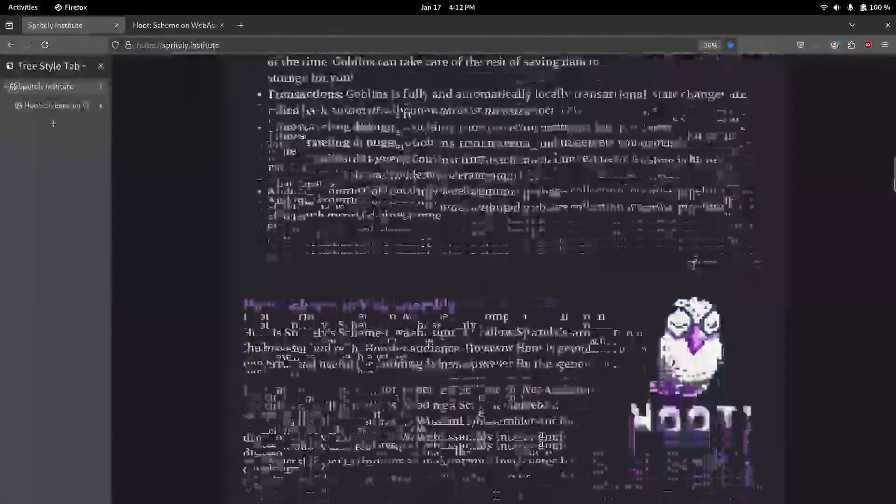
scroll(702, 314, up, 6)
scroll(701, 314, down, 3)
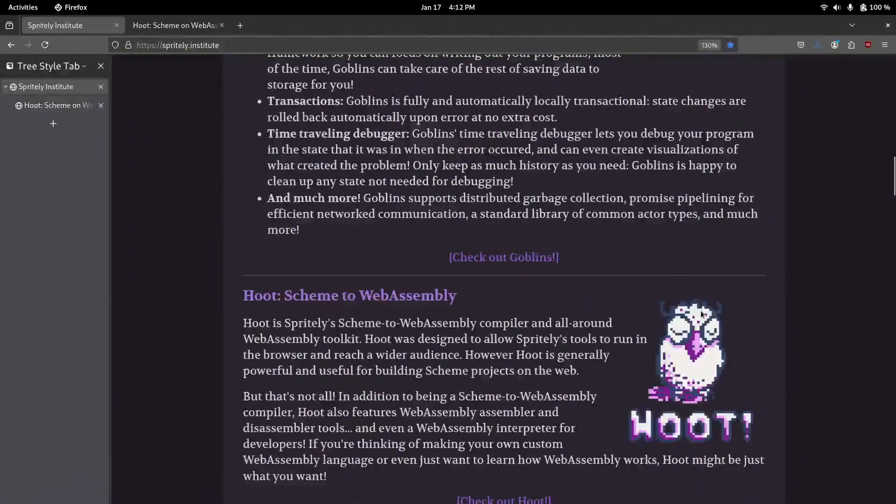
scroll(701, 313, up, 9)
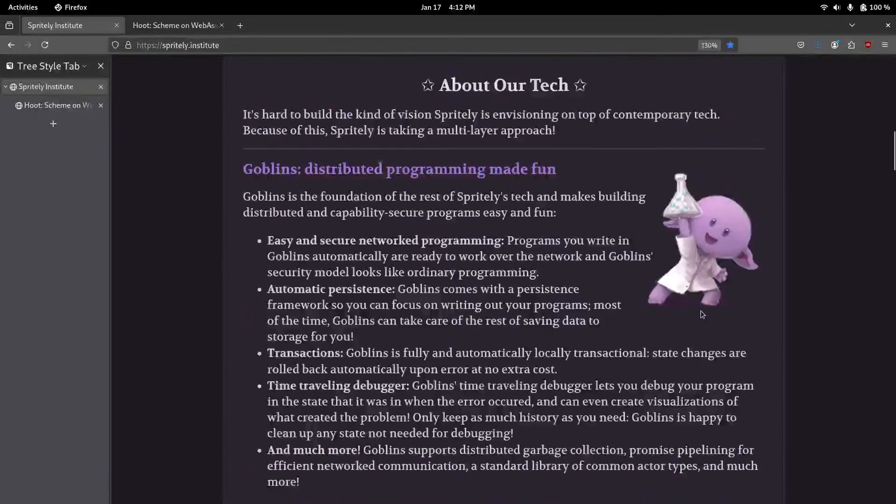
Look over the Goblins feature list and the neighbouring Hoot section once more
scroll(702, 314, down, 10)
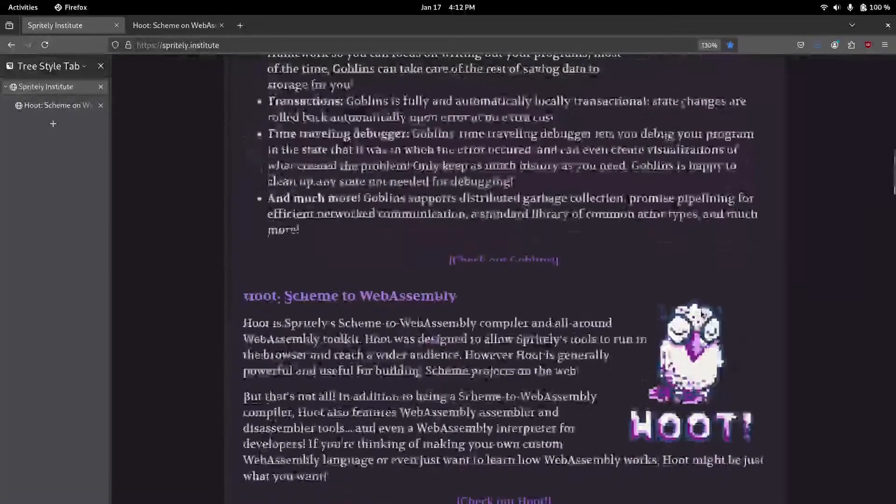
scroll(573, 276, up, 10)
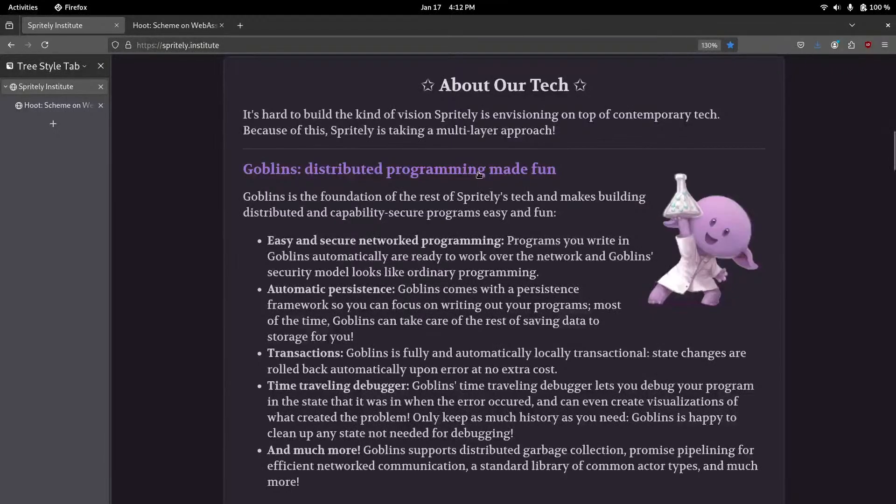
scroll(578, 291, down, 3)
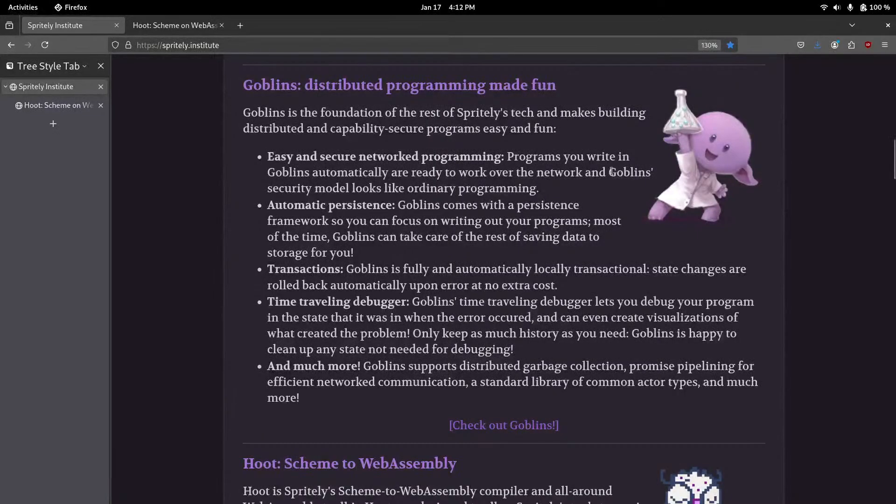
scroll(611, 206, down, 3)
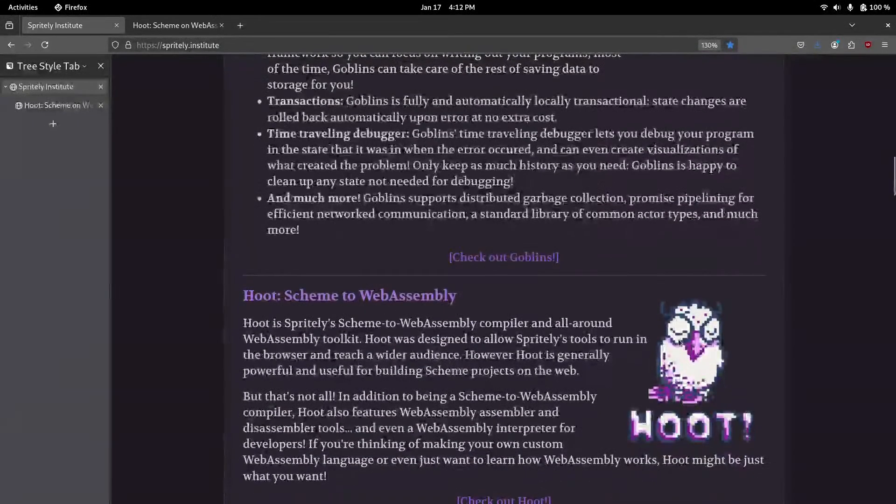
scroll(547, 167, up, 3)
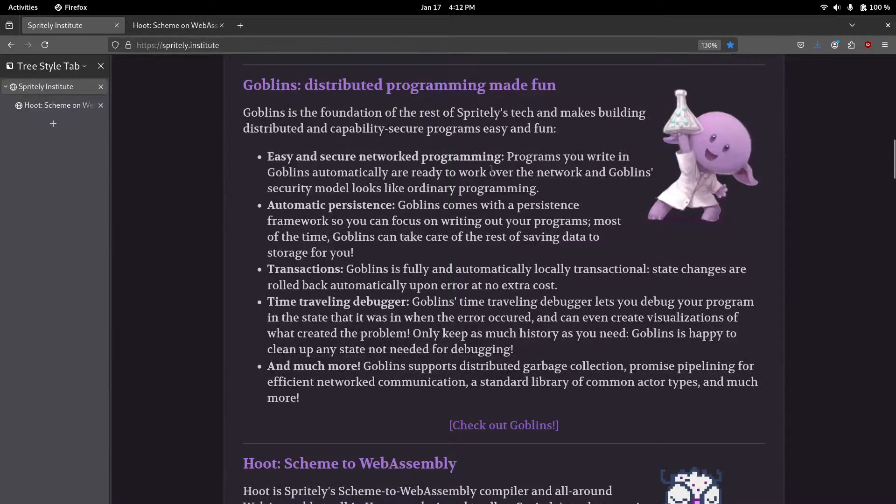
Switch to Blender and save the 2025-01-17-kittysketch file with the cat drawing in place
click(23, 7)
click(461, 206)
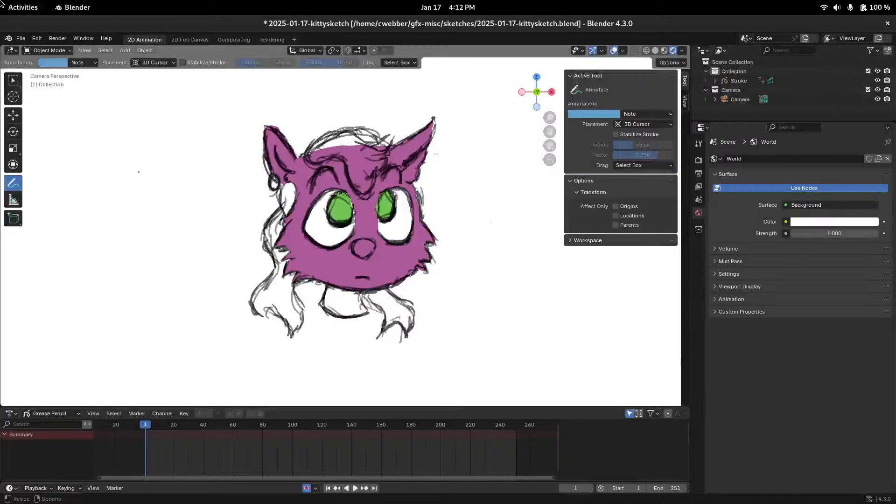
mouse_move(0, 0)
click(434, 304)
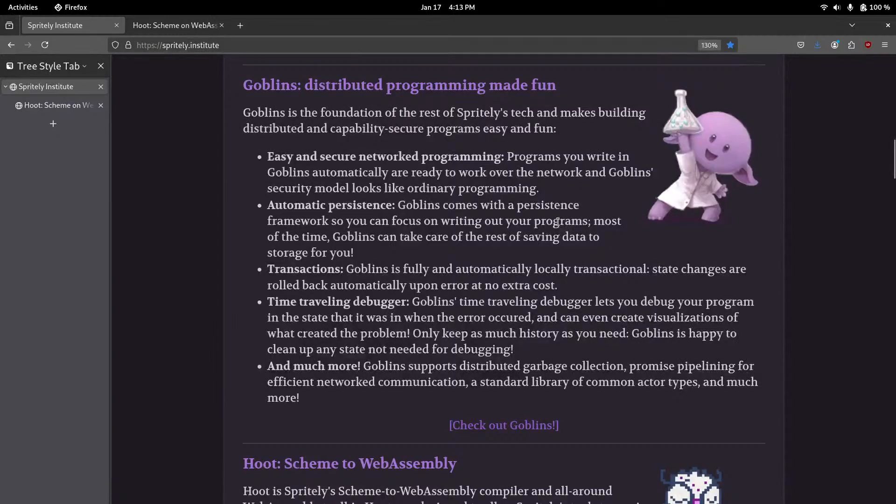
key(super)
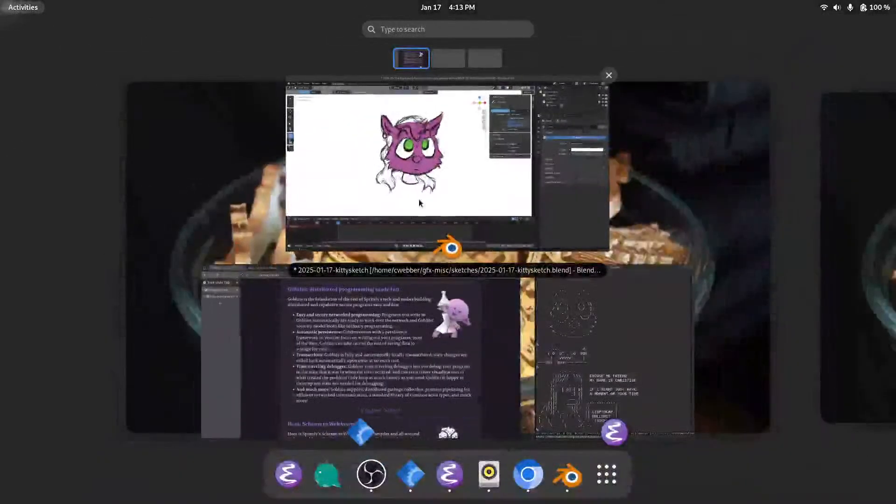
click(419, 199)
mouse_move(408, 206)
middle_down()
mouse_move(370, 209)
mouse_move(389, 198)
mouse_move(433, 200)
middle_up()
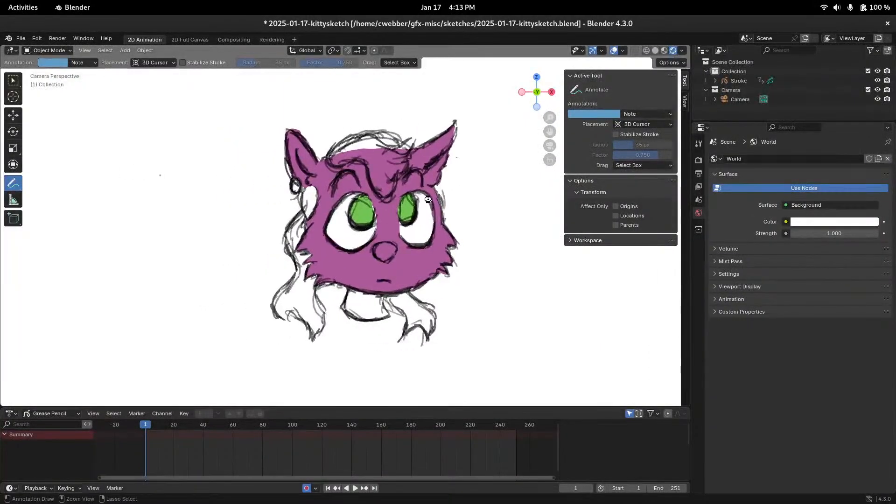
key(ctrl+s)
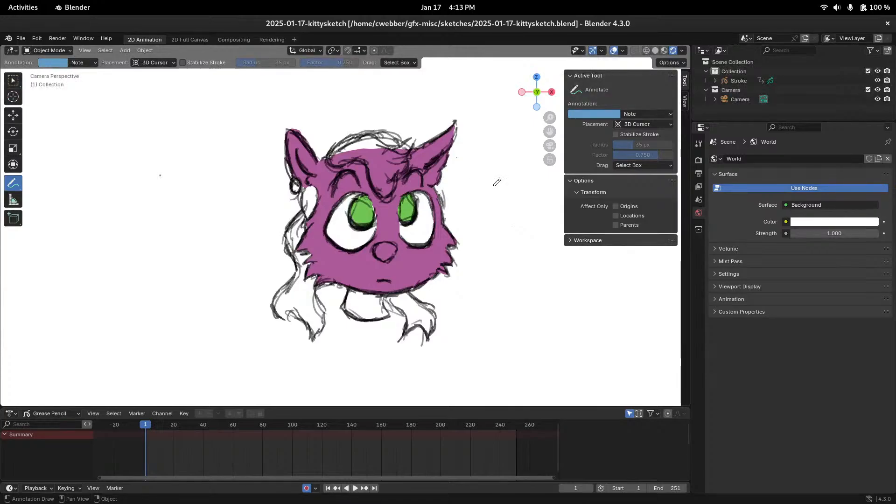
Create a new Blender file from the 2D Animation template
key(alt+Tab)
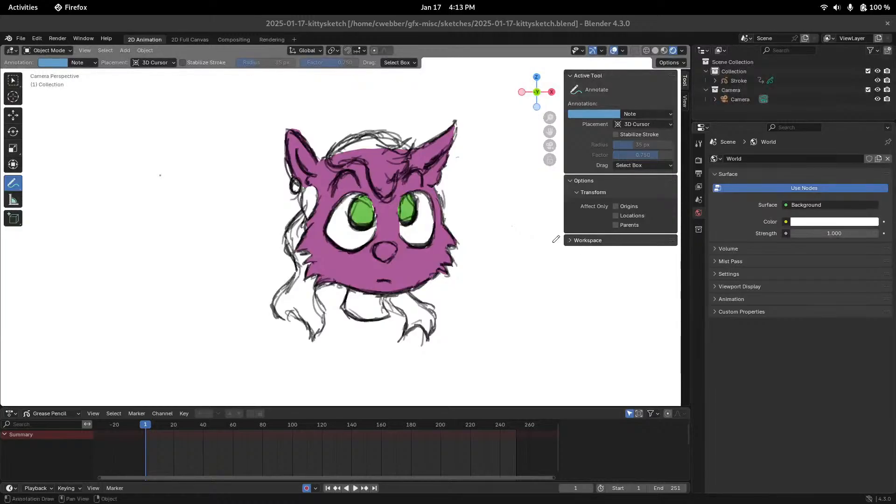
click(499, 247)
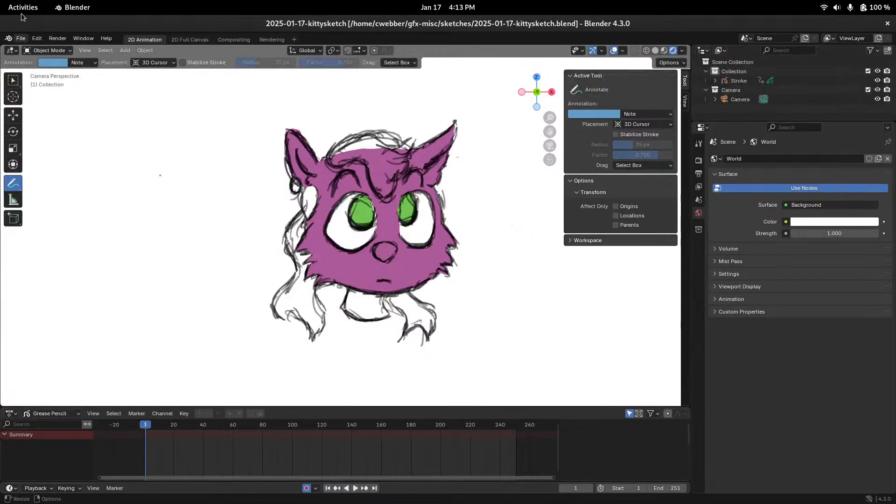
click(21, 38)
mouse_move(95, 49)
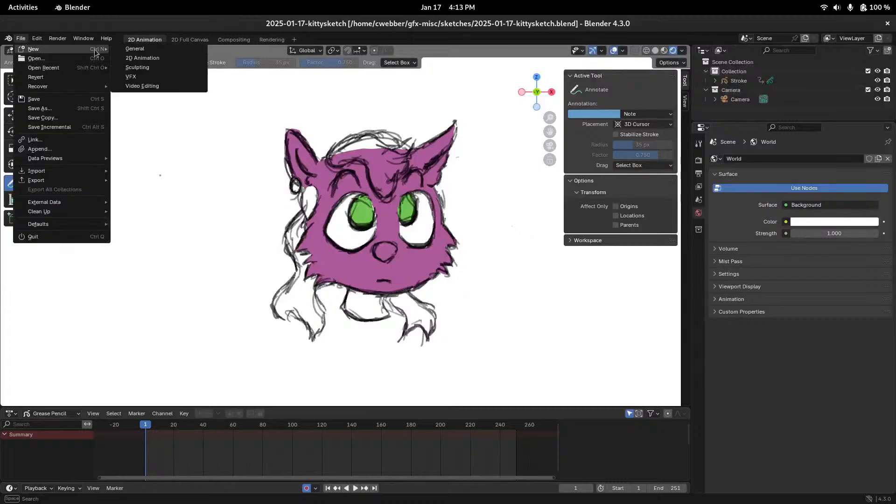
click(149, 57)
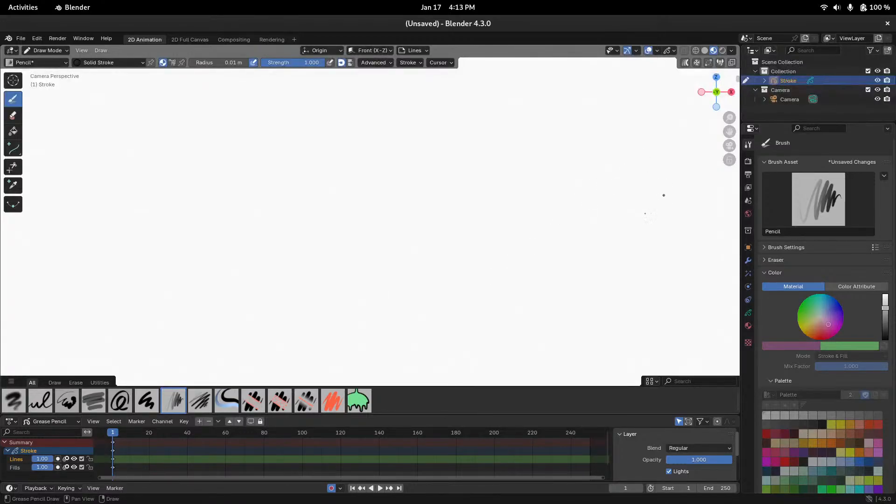
Show the Pencil brush's tool options beside the canvas and expand its Brush Settings
key(n)
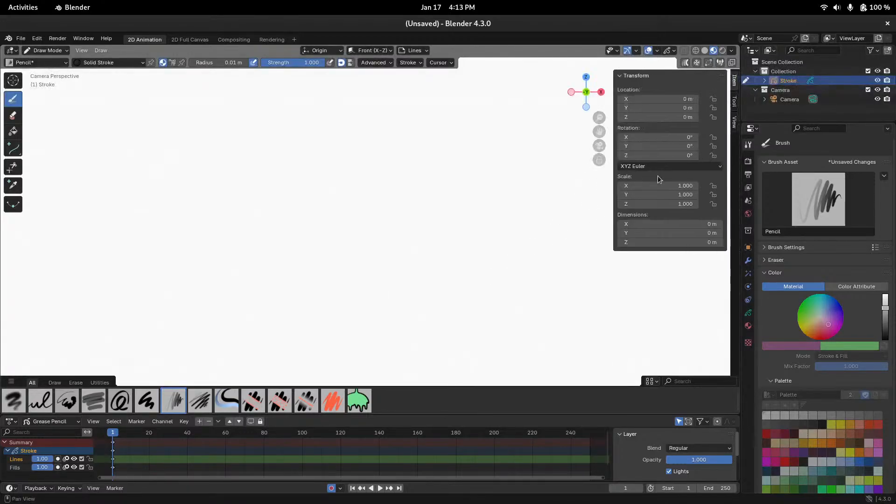
click(734, 101)
scroll(677, 159, down, 4)
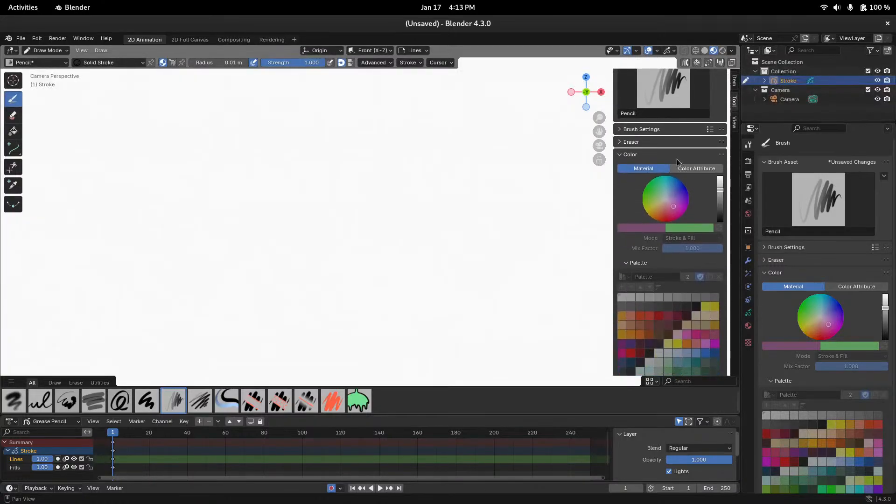
click(639, 130)
scroll(658, 211, down, 2)
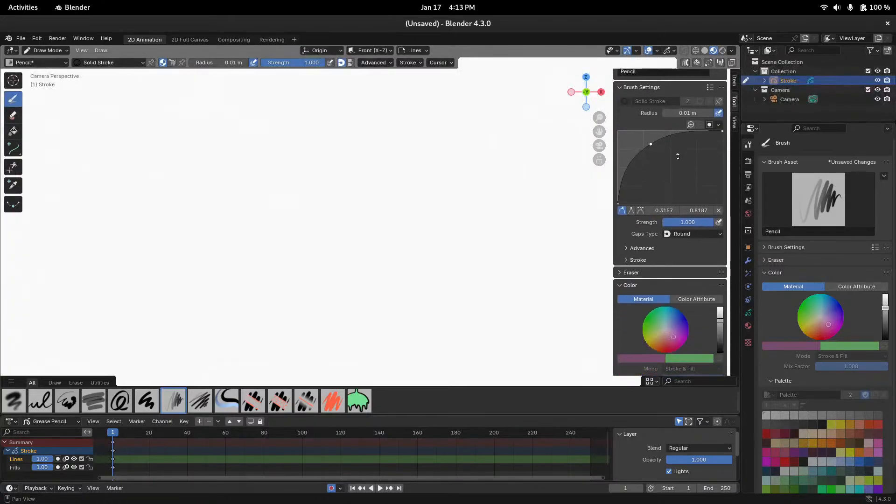
scroll(664, 198, up, 1)
scroll(649, 213, down, 2)
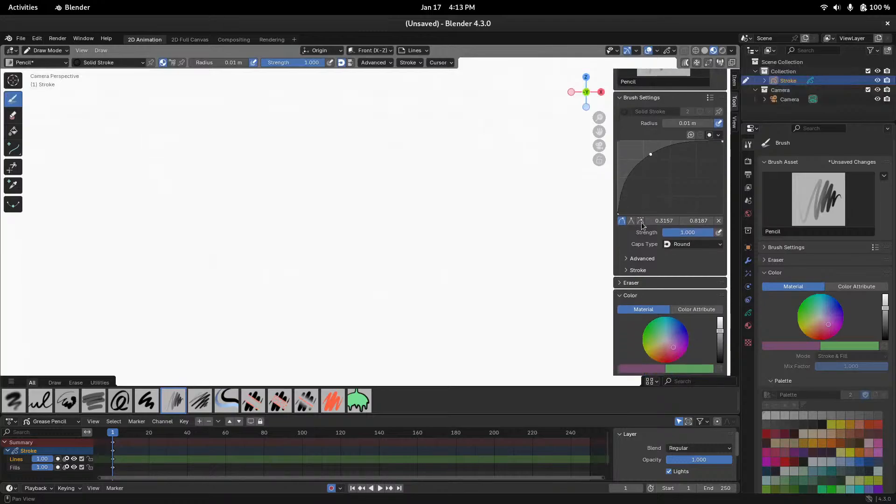
Check the Pencil brush's Stroke options and collapse them again
click(630, 237)
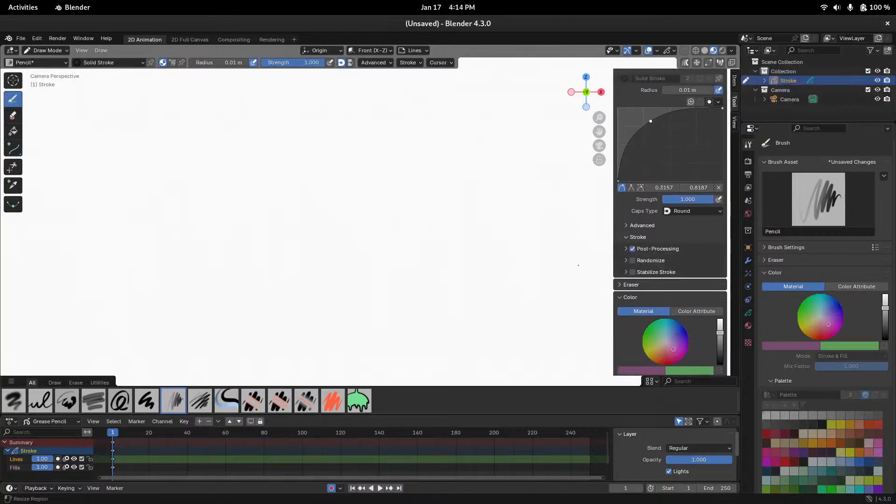
click(629, 237)
click(629, 238)
click(628, 238)
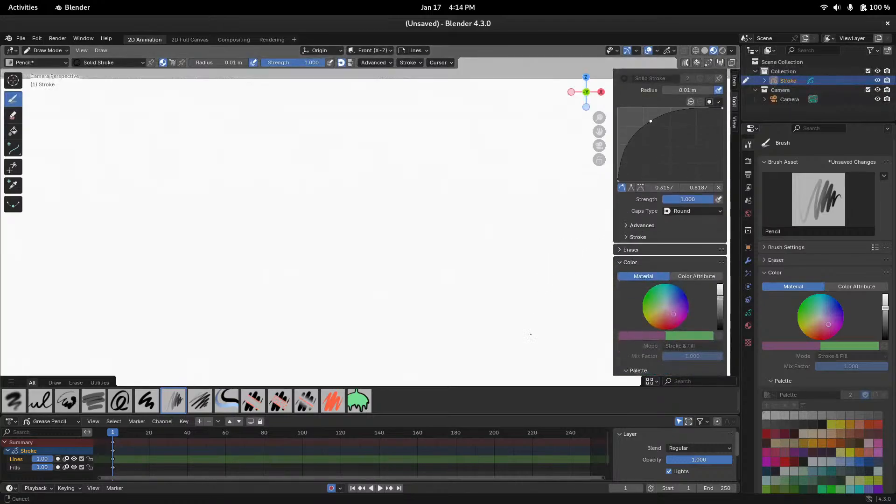
Activate the Ink Pen brush to compare its settings, and switch back to the Pencil brush
click(42, 405)
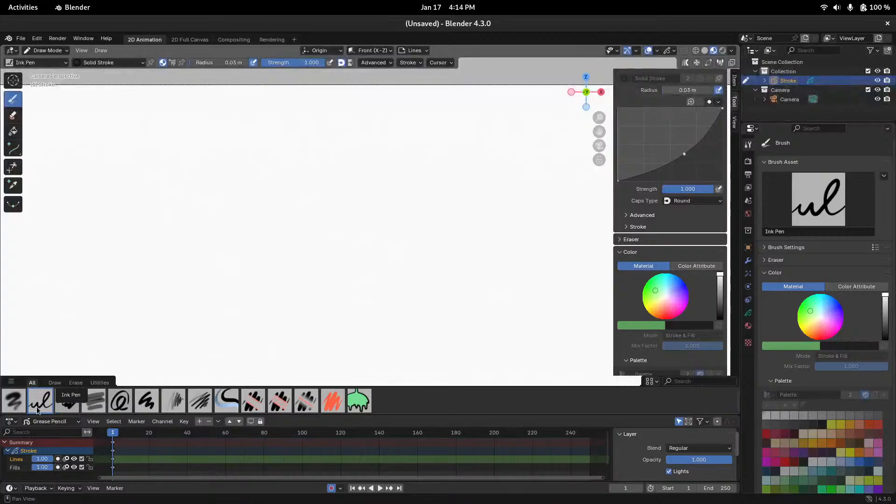
click(163, 394)
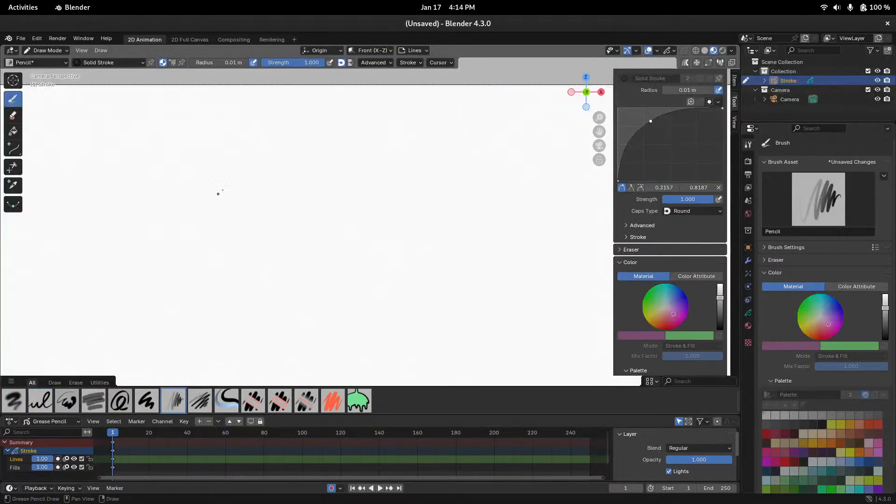
scroll(654, 203, up, 3)
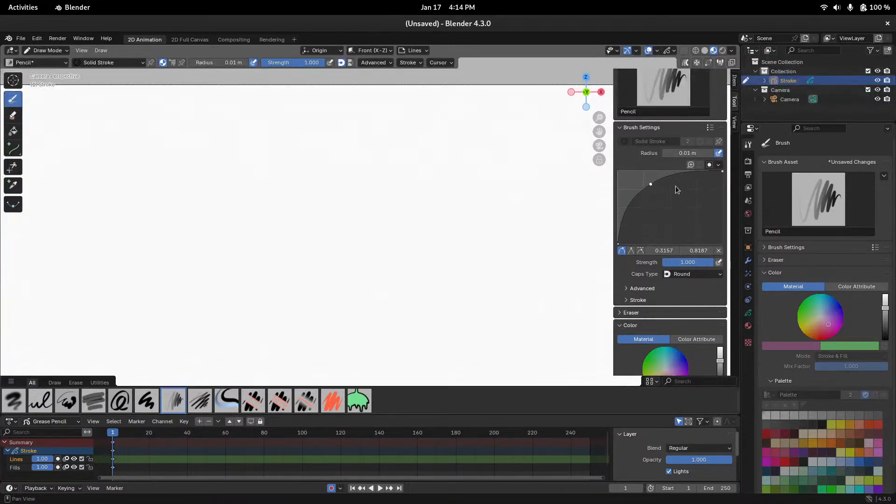
Inspect the Stroke object's layers and materials, leaving Solid Stroke as the active material
click(749, 311)
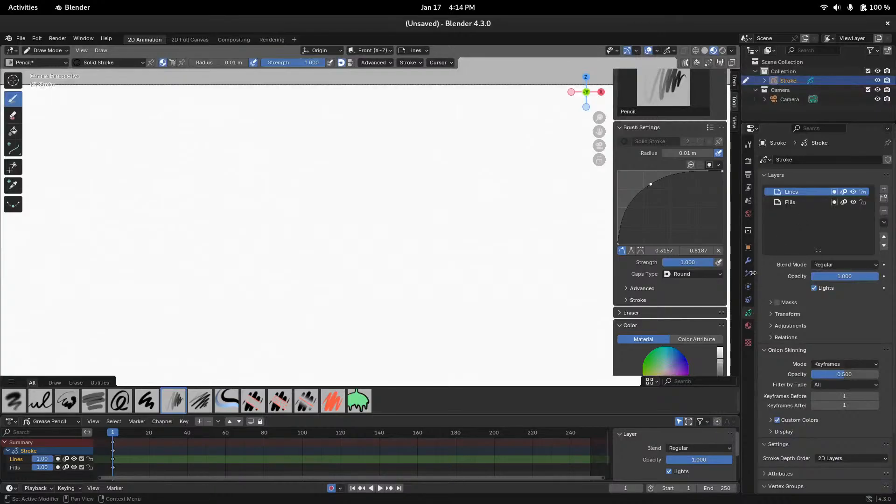
click(749, 325)
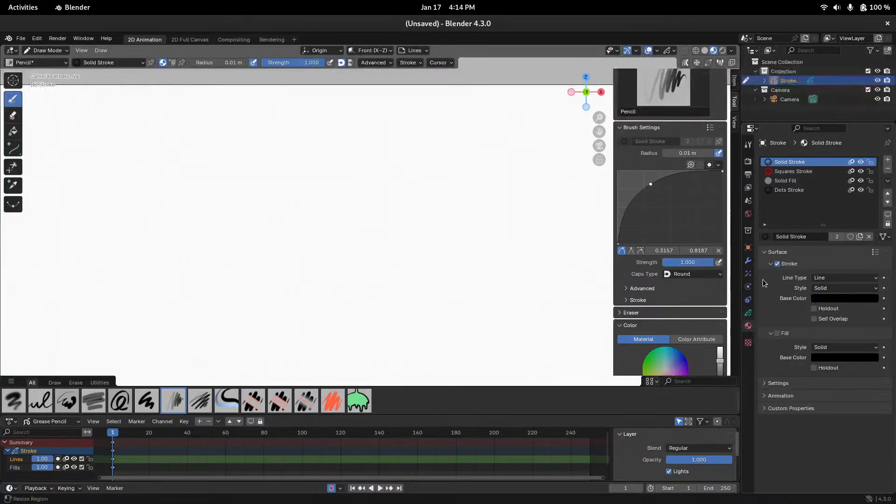
click(793, 171)
click(791, 162)
Move the middle point of the Pencil brush's radius pressure curve to 0.3070, 0.8125
scroll(639, 284, up, 1)
scroll(640, 284, up, 2)
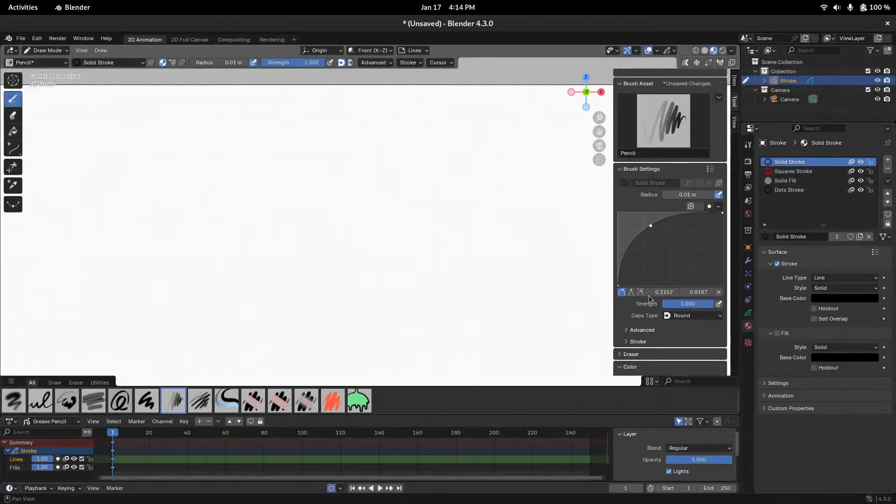
drag(651, 223, 651, 225)
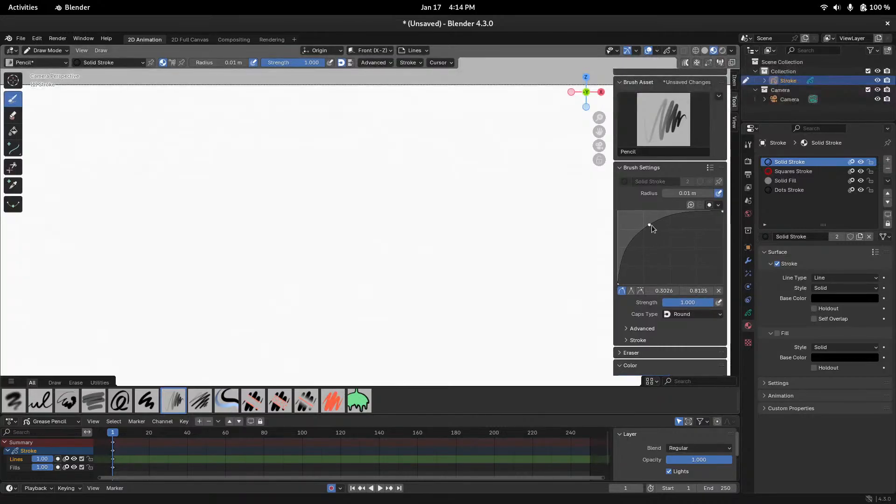
scroll(651, 266, up, 1)
Check the Pencil brush's Advanced settings and collapse them again
scroll(668, 229, down, 7)
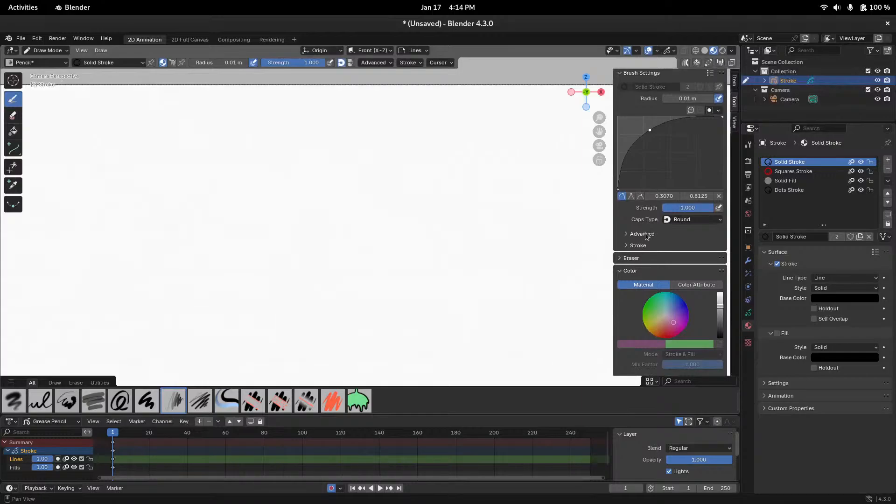
click(637, 237)
click(639, 234)
click(640, 236)
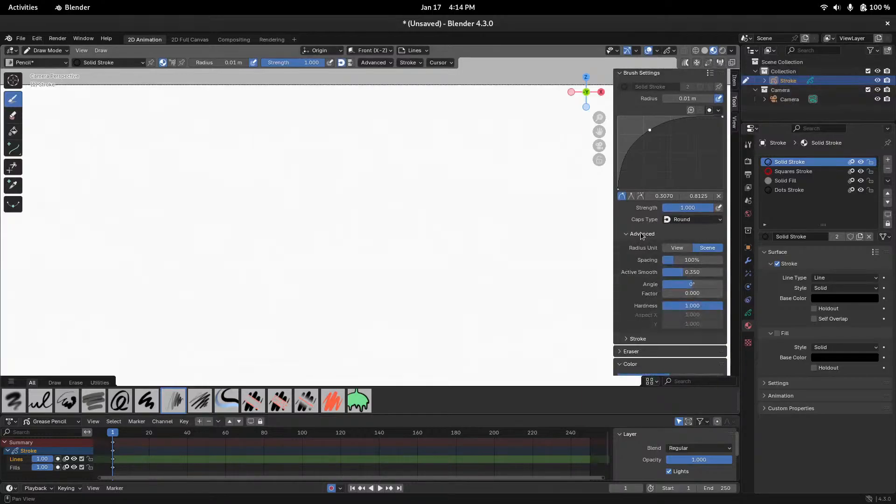
click(641, 236)
Enable pen pressure for the Pencil brush's strength and move its curve's middle point to 0.3070, 0.7875
scroll(641, 235, up, 3)
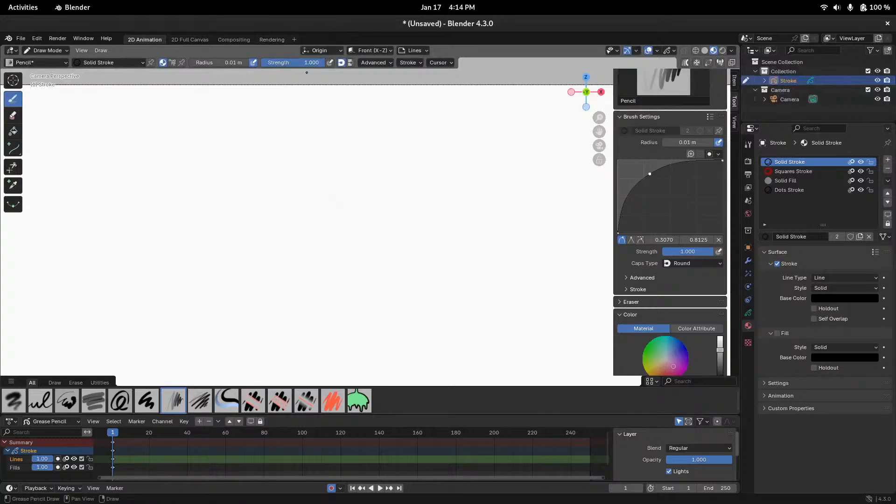
click(330, 62)
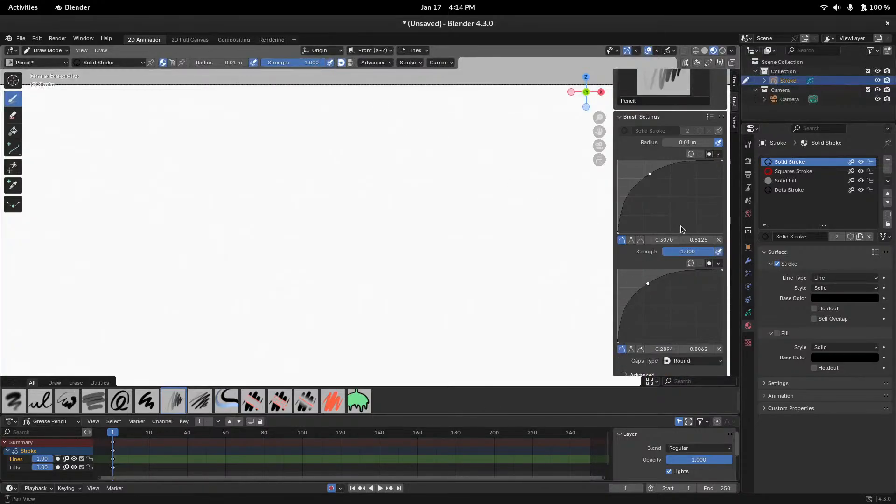
drag(649, 286, 650, 285)
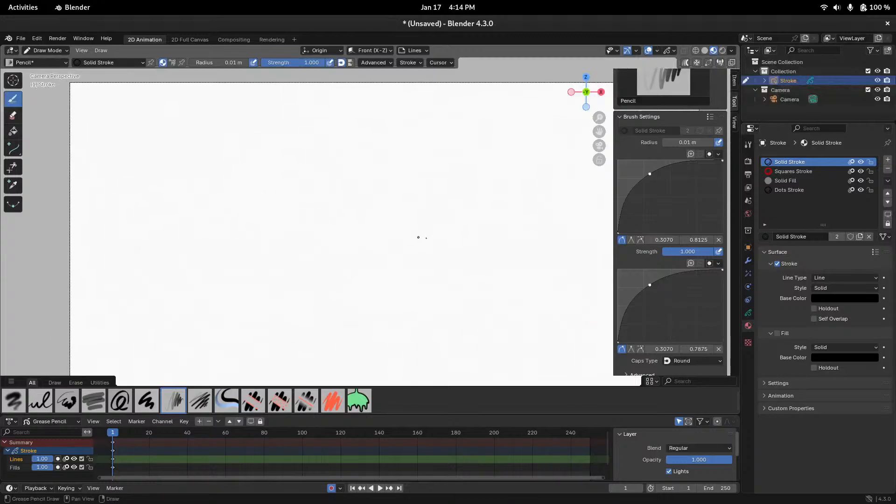
scroll(402, 208, down, 2)
ctrl+middle_drag(403, 208, 428, 200)
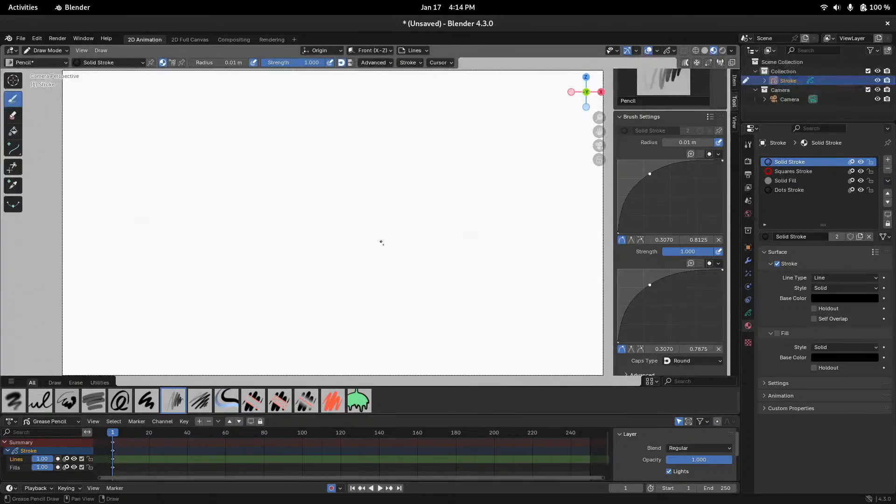
shift+middle_drag(381, 241, 387, 245)
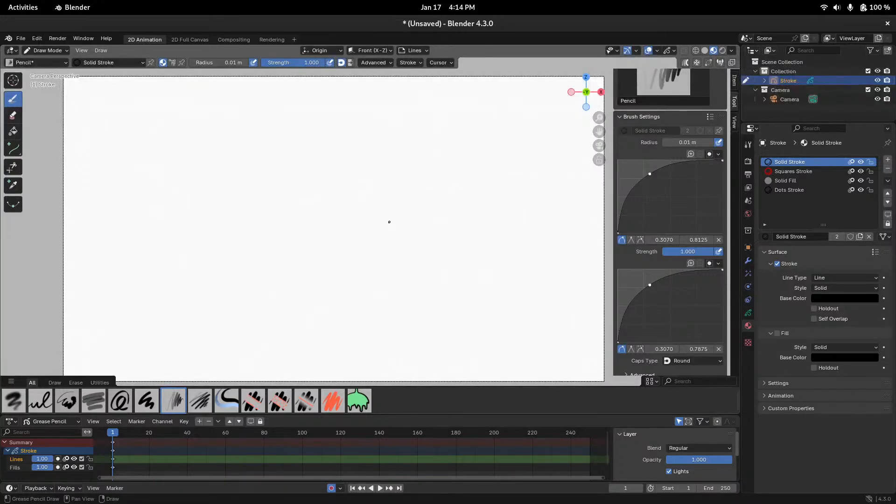
mouse_move(380, 211)
shift+middle_down()
mouse_move(406, 204)
mouse_move(398, 205)
shift+middle_up()
shift+middle_drag(397, 210, 402, 233)
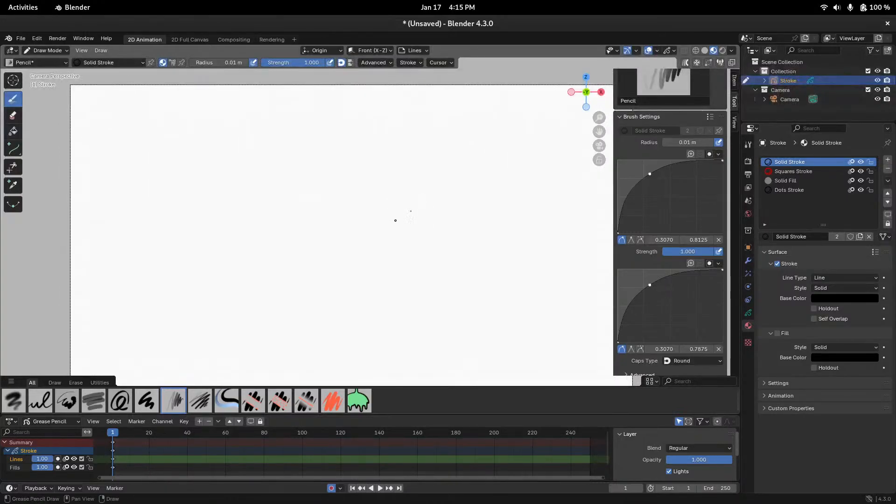
Extend the 3D viewport downward over the timeline and toggle the window to fullscreen
shift+middle_drag(410, 191, 403, 179)
mouse_move(372, 217)
shift+middle_down()
mouse_move(390, 192)
mouse_move(376, 202)
shift+middle_up()
shift+middle_drag(360, 261, 412, 292)
mouse_move(379, 237)
shift+middle_down()
mouse_move(386, 198)
mouse_move(348, 216)
shift+middle_up()
drag(432, 414, 433, 461)
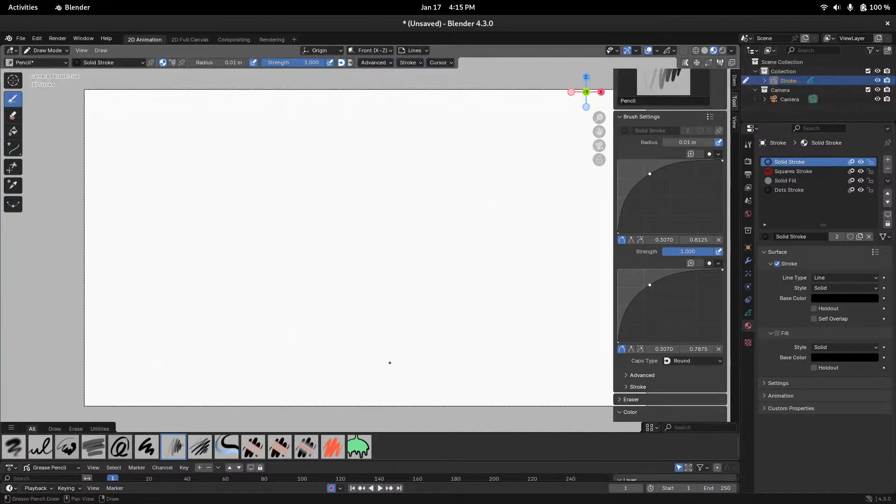
key(F3)
text(full)
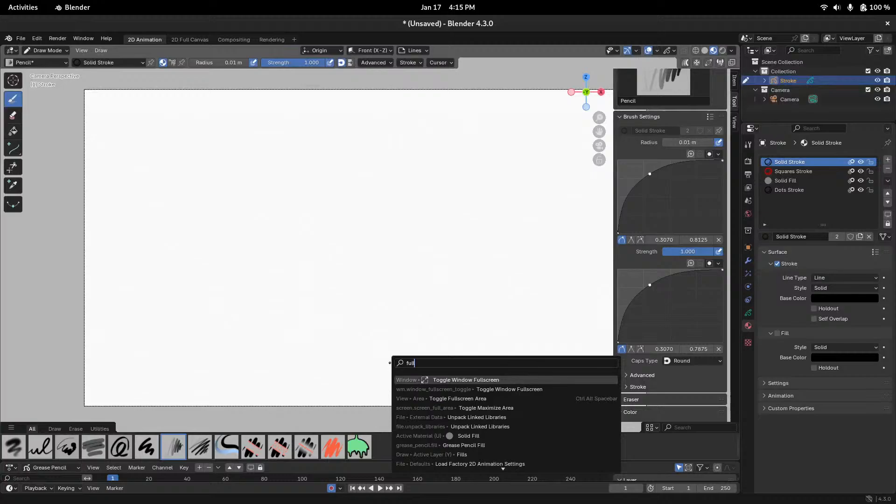
key(Return)
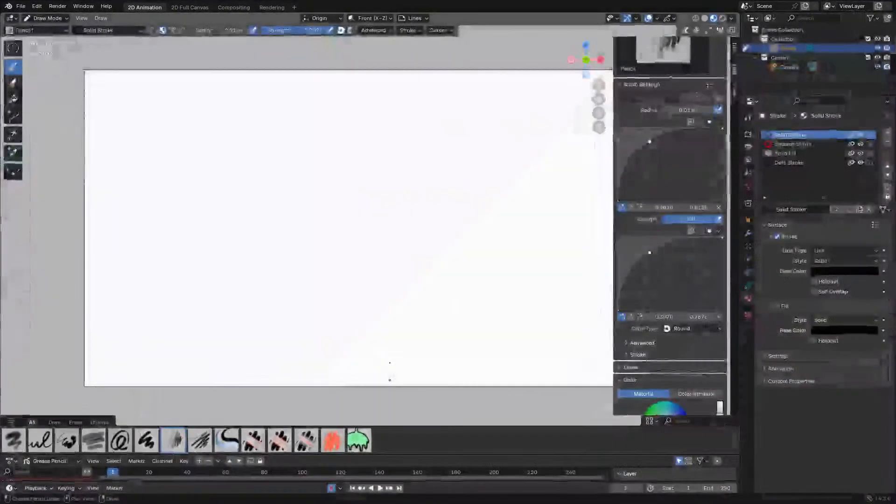
Run Toggle Fullscreen Area so the 3D viewport fills the whole screen
key(F3)
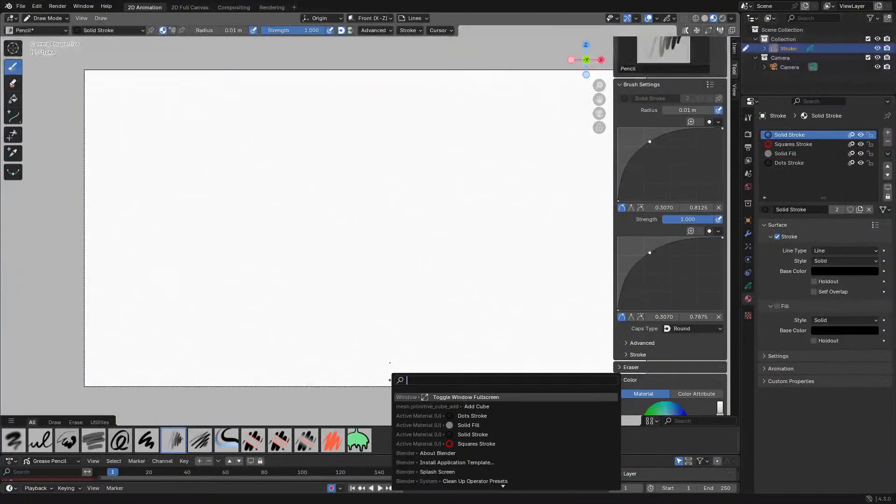
text(full)
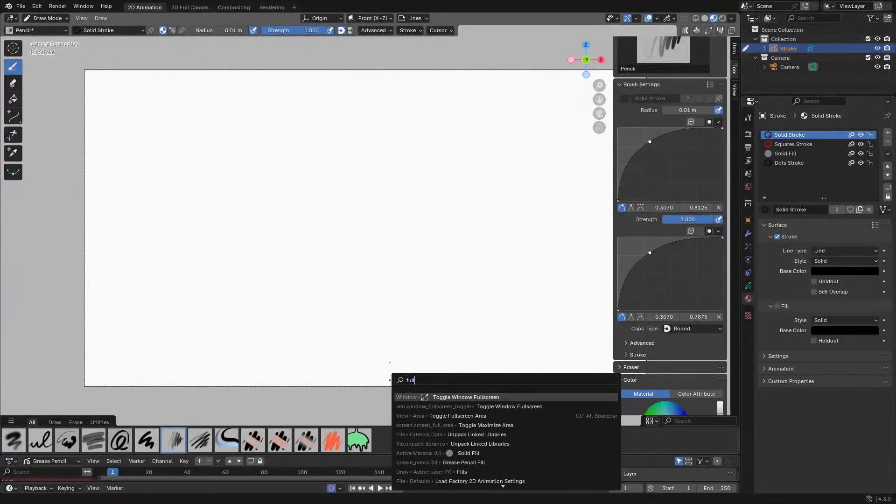
key(Down)
key(Down)
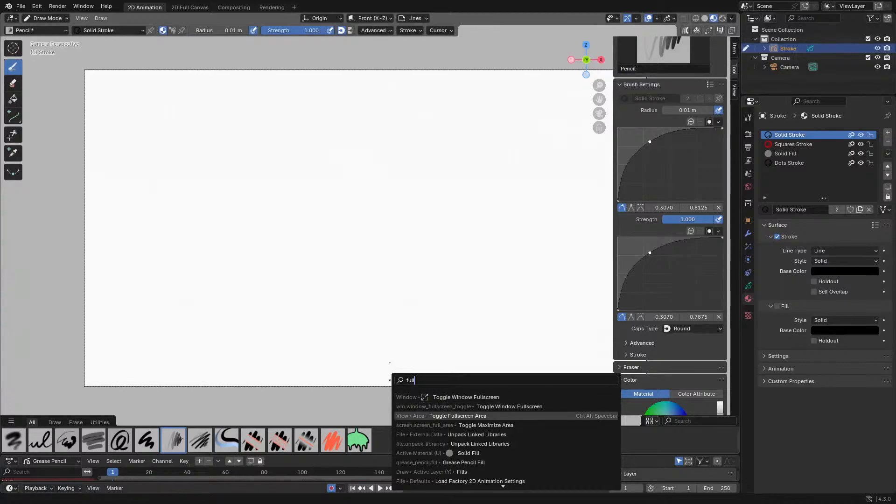
key(Return)
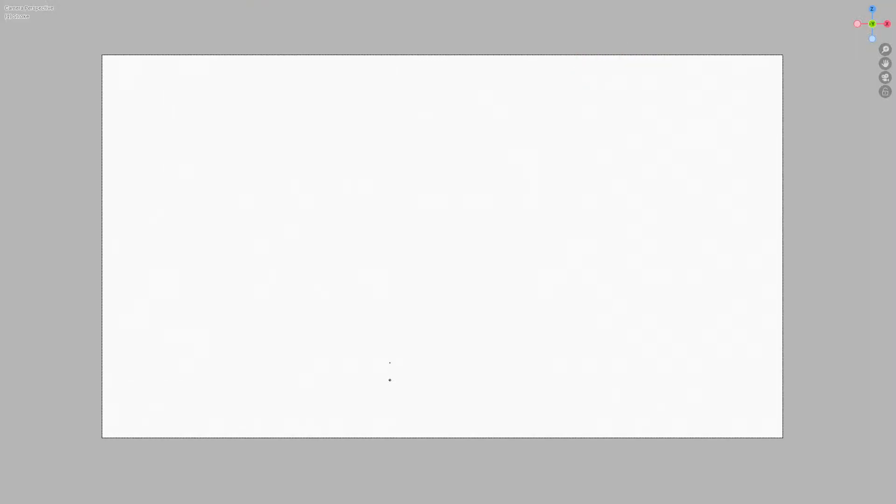
Sketch a creature's round head with two tufted ears and a rough furry arm beneath it on the canvas
shift+middle_drag(401, 243, 413, 264)
scroll(371, 247, up, 1)
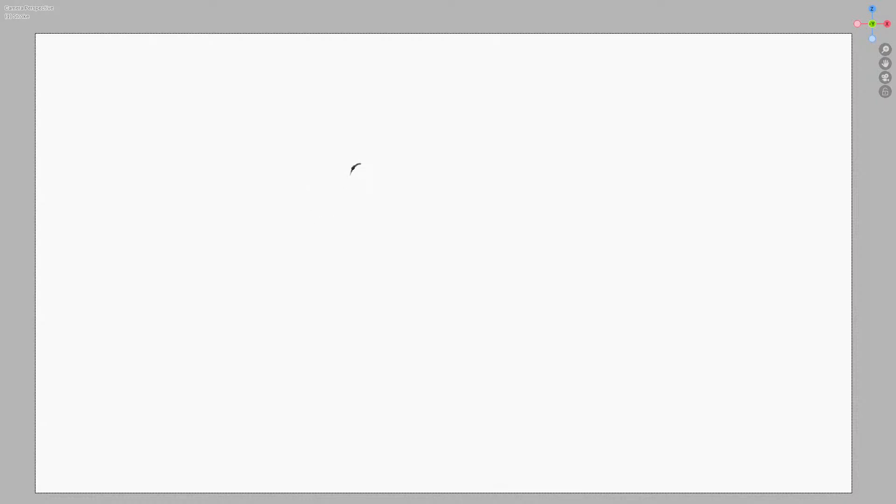
mouse_move(353, 168)
mouse_down()
mouse_move(345, 187)
mouse_move(367, 205)
mouse_move(349, 187)
mouse_up()
mouse_move(379, 160)
mouse_down()
mouse_move(394, 179)
mouse_move(392, 200)
mouse_move(371, 205)
mouse_up()
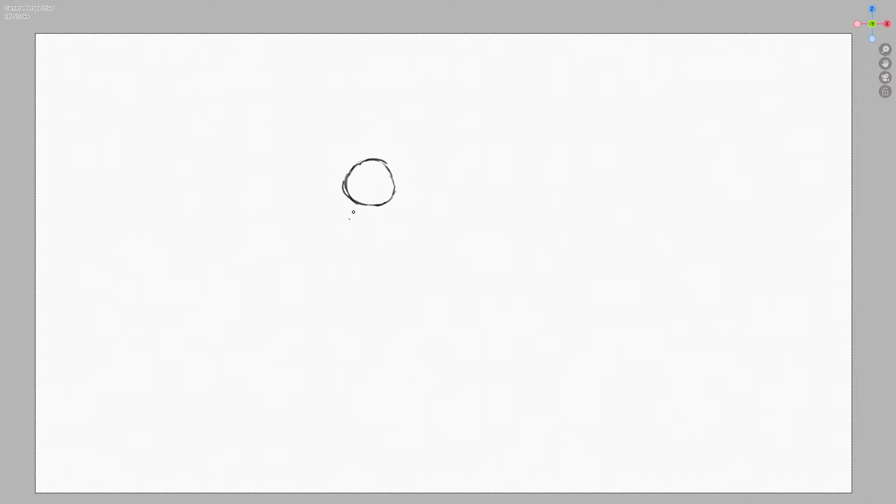
mouse_move(338, 210)
mouse_down()
mouse_move(333, 216)
mouse_move(361, 228)
mouse_move(380, 224)
mouse_up()
drag(371, 218, 381, 225)
mouse_move(351, 195)
mouse_down()
mouse_move(337, 217)
mouse_move(348, 238)
mouse_move(340, 231)
mouse_up()
mouse_move(390, 166)
mouse_down()
mouse_move(405, 159)
mouse_move(406, 170)
mouse_move(346, 159)
mouse_move(336, 166)
mouse_move(351, 172)
mouse_move(358, 223)
mouse_up()
mouse_move(340, 207)
mouse_down()
mouse_move(351, 228)
mouse_move(360, 222)
mouse_move(344, 227)
mouse_move(360, 227)
mouse_up()
mouse_move(365, 218)
mouse_down()
mouse_move(360, 227)
mouse_move(377, 226)
mouse_up()
drag(372, 228, 369, 219)
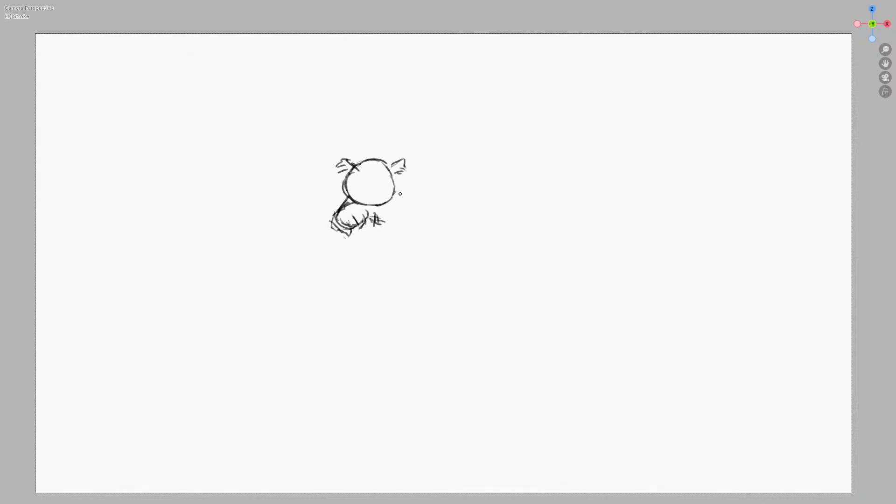
Add a face to the head, then sketch a second round head, wing-like lines on both sides, a lower body and feet
mouse_move(376, 181)
mouse_down()
mouse_move(371, 188)
mouse_move(385, 183)
mouse_move(382, 200)
mouse_move(400, 220)
mouse_move(395, 208)
mouse_move(381, 234)
mouse_up()
mouse_move(392, 215)
mouse_down()
mouse_move(401, 205)
mouse_move(416, 217)
mouse_move(398, 241)
mouse_move(385, 225)
mouse_move(422, 231)
mouse_up()
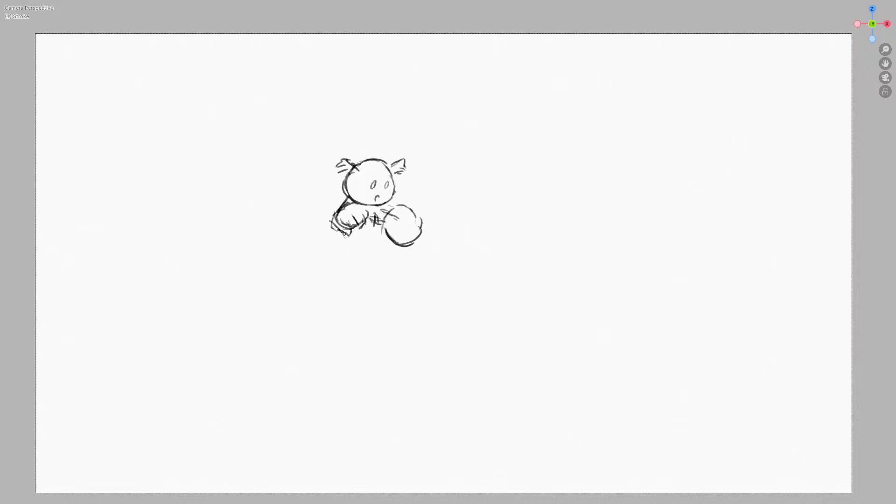
drag(340, 212, 359, 229)
mouse_move(320, 197)
mouse_down()
mouse_move(335, 214)
mouse_move(300, 221)
mouse_up()
drag(310, 218, 330, 220)
mouse_move(331, 219)
mouse_down()
mouse_move(306, 232)
mouse_move(324, 236)
mouse_up()
drag(351, 227, 336, 236)
mouse_move(419, 212)
mouse_down()
mouse_move(441, 197)
mouse_move(451, 205)
mouse_up()
drag(451, 212, 433, 227)
mouse_move(336, 230)
mouse_down()
mouse_move(325, 245)
mouse_move(358, 246)
mouse_move(379, 268)
mouse_move(361, 255)
mouse_move(373, 263)
mouse_move(349, 269)
mouse_move(393, 273)
mouse_up()
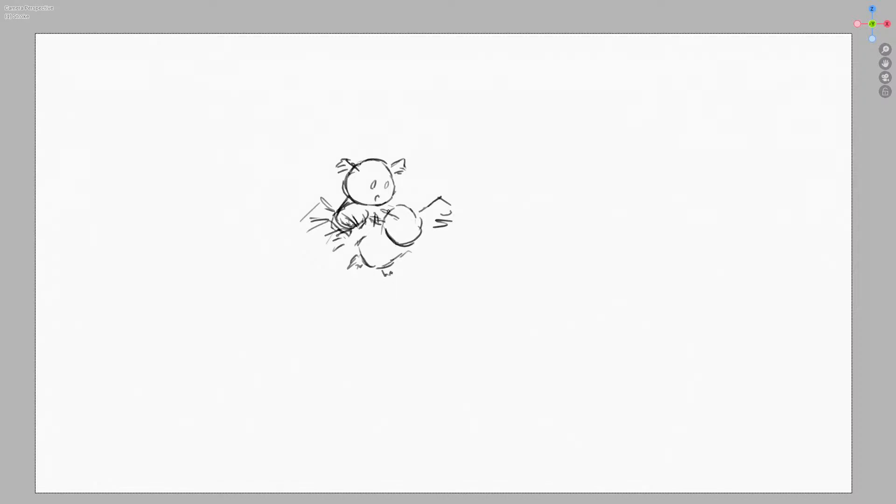
Draw the second head's face and reinforce its outline, the adjoining arm line and the body edge
drag(388, 213, 413, 211)
drag(389, 239, 406, 248)
drag(412, 217, 423, 200)
drag(395, 222, 393, 223)
drag(401, 229, 359, 244)
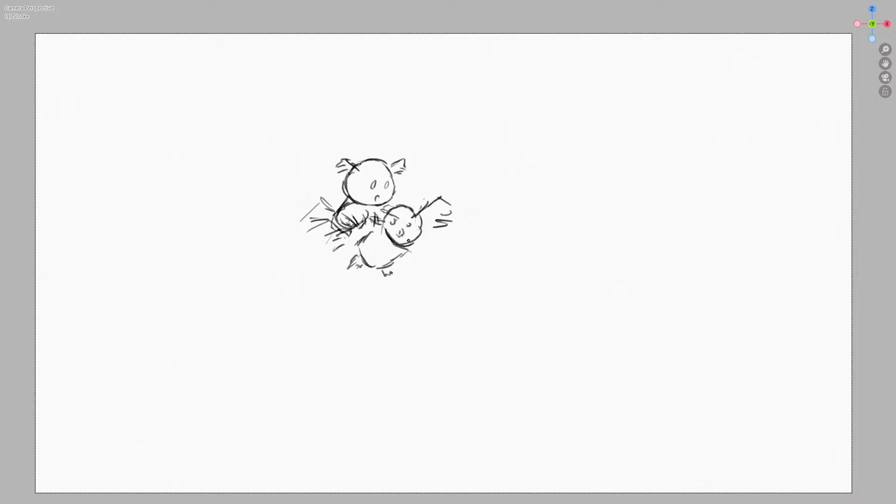
Shift the lower creature's strokes slightly to the left with a deforming brush in Sculpt Mode
key(ctrl+Tab)
click(351, 222)
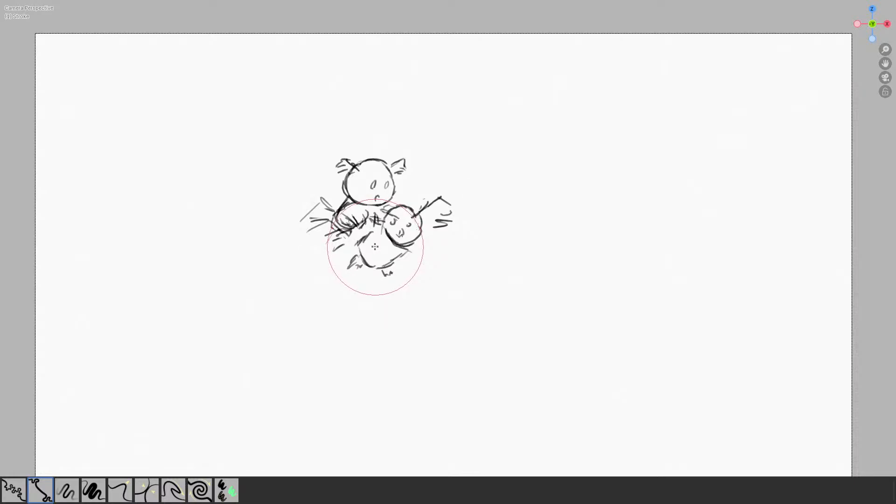
click(124, 488)
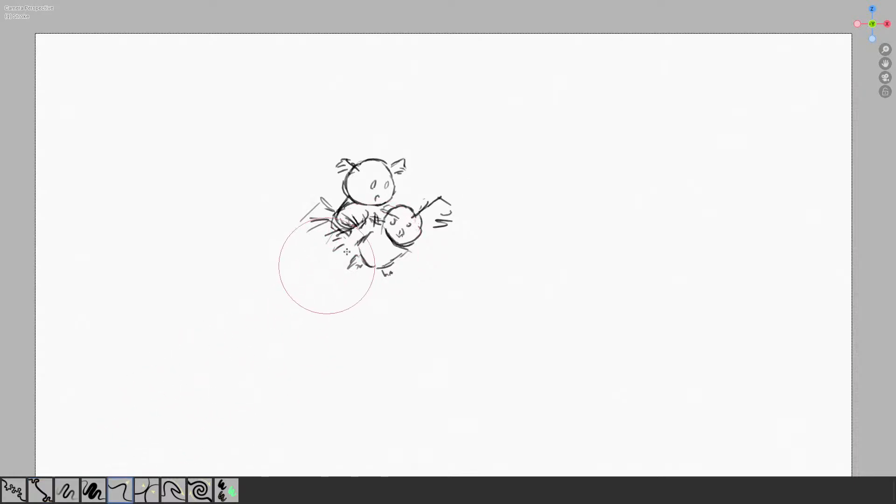
mouse_move(347, 252)
mouse_down()
mouse_move(344, 230)
mouse_move(359, 244)
mouse_move(426, 228)
mouse_move(399, 210)
mouse_move(342, 218)
mouse_move(338, 264)
mouse_move(412, 251)
mouse_up()
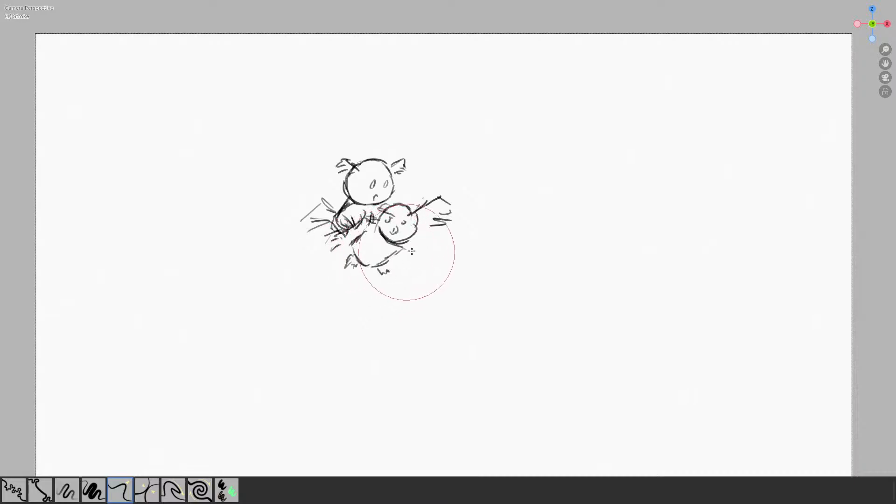
Return to Draw Mode and sketch two snow-capped mountain peaks to the right of the creatures
key(ctrl+Tab)
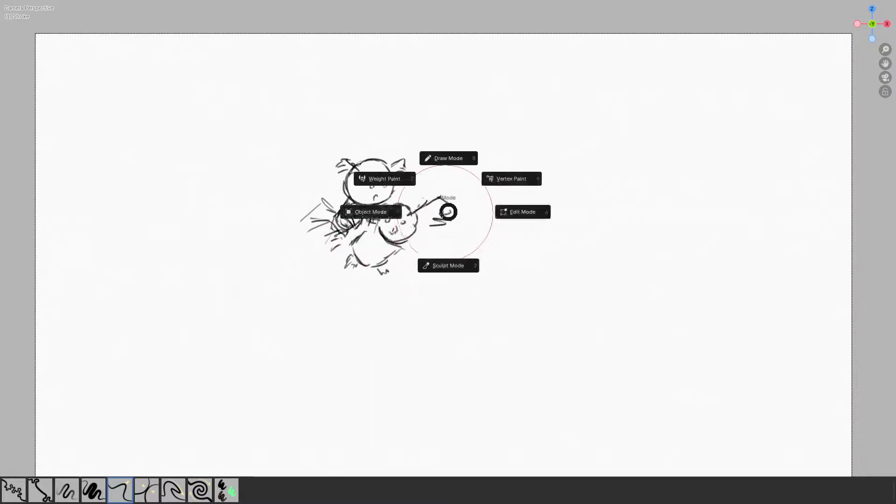
click(374, 212)
key(ctrl+Tab)
click(455, 127)
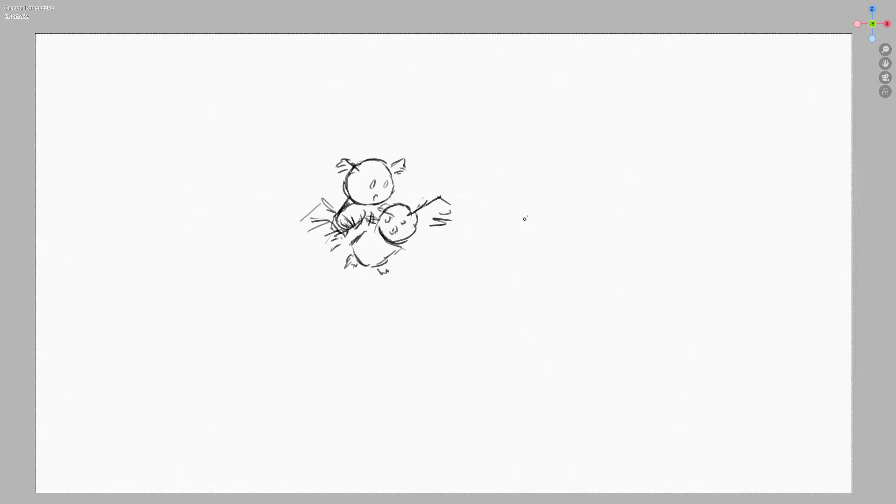
drag(534, 217, 554, 192)
mouse_move(543, 213)
mouse_down()
mouse_move(585, 163)
mouse_move(604, 231)
mouse_up()
mouse_move(560, 197)
mouse_down()
mouse_move(592, 199)
mouse_move(618, 180)
mouse_move(654, 218)
mouse_up()
mouse_move(613, 192)
mouse_down()
mouse_move(636, 200)
mouse_move(617, 201)
mouse_up()
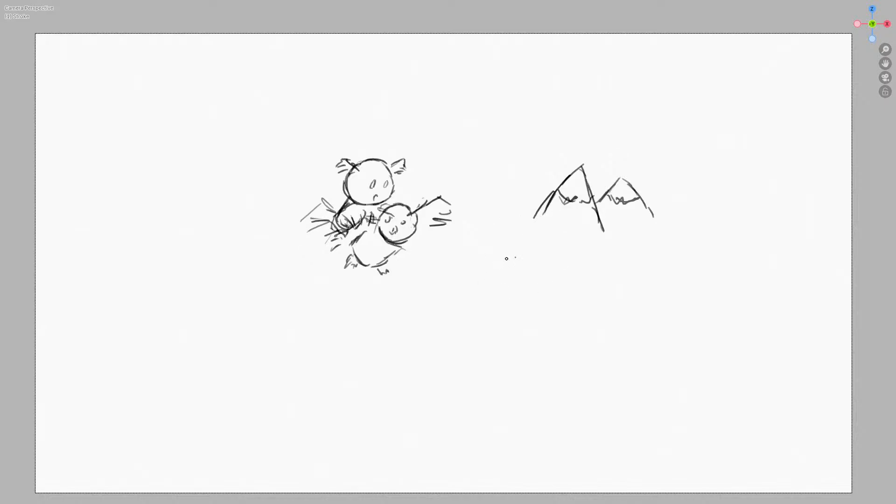
Sketch two bushy trees beneath the mountains, with more foliage behind and beside them
mouse_move(548, 266)
mouse_down()
mouse_move(510, 263)
mouse_move(542, 284)
mouse_move(529, 294)
mouse_up()
drag(562, 265, 582, 278)
mouse_move(558, 282)
mouse_down()
mouse_move(583, 286)
mouse_move(589, 274)
mouse_move(561, 300)
mouse_up()
drag(574, 287, 570, 297)
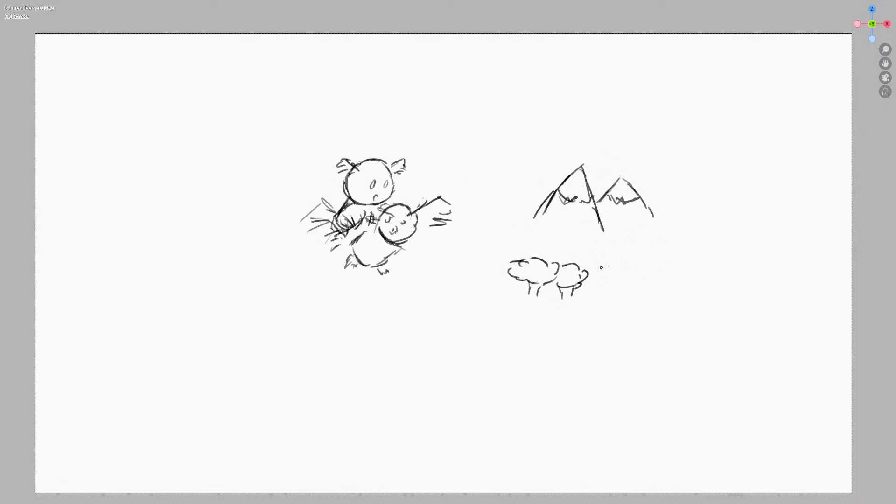
mouse_move(622, 245)
mouse_down()
mouse_move(609, 259)
mouse_move(610, 286)
mouse_move(629, 274)
mouse_up()
drag(630, 282, 626, 291)
mouse_move(595, 252)
mouse_down()
mouse_move(584, 262)
mouse_move(591, 267)
mouse_move(538, 247)
mouse_move(532, 256)
mouse_move(546, 263)
mouse_move(577, 253)
mouse_up()
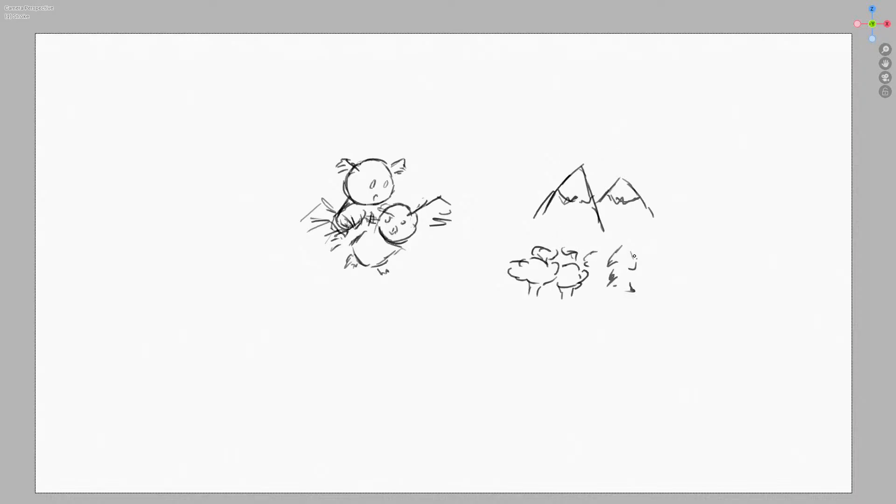
Select the tree strokes in Edit Mode and separate the selection into its own object
key(ctrl+Tab)
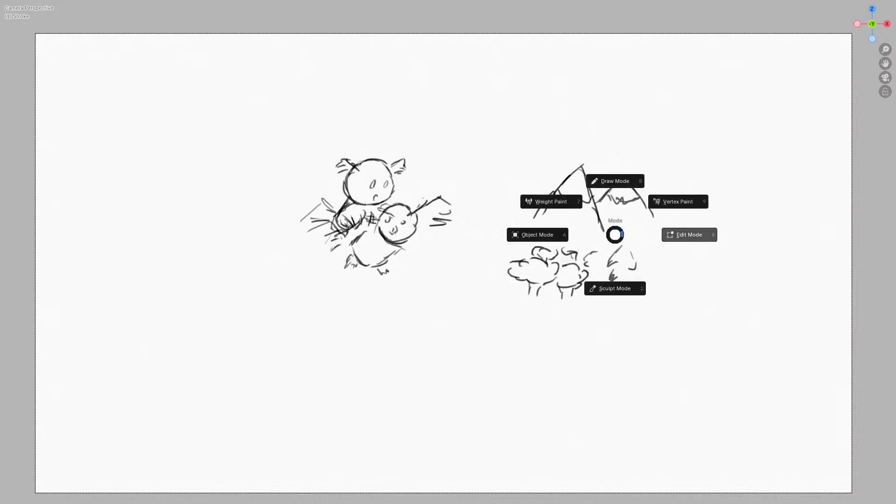
click(689, 235)
drag(493, 241, 597, 388)
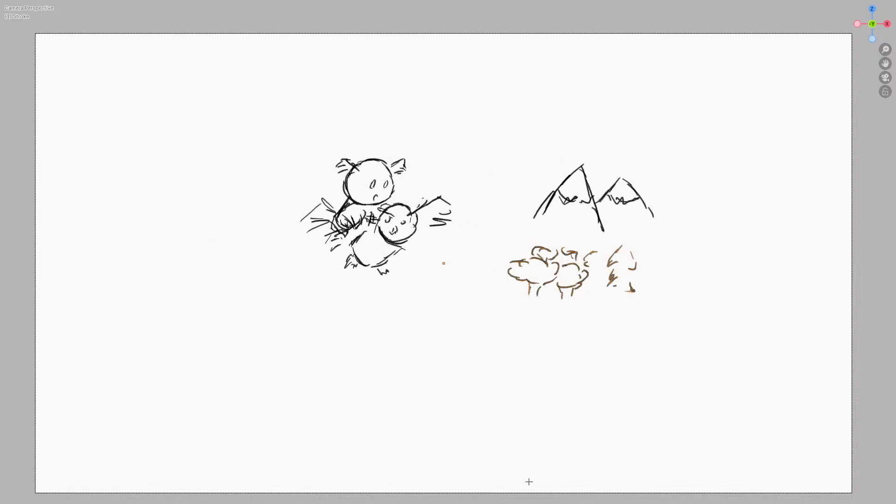
key(p)
key(Up)
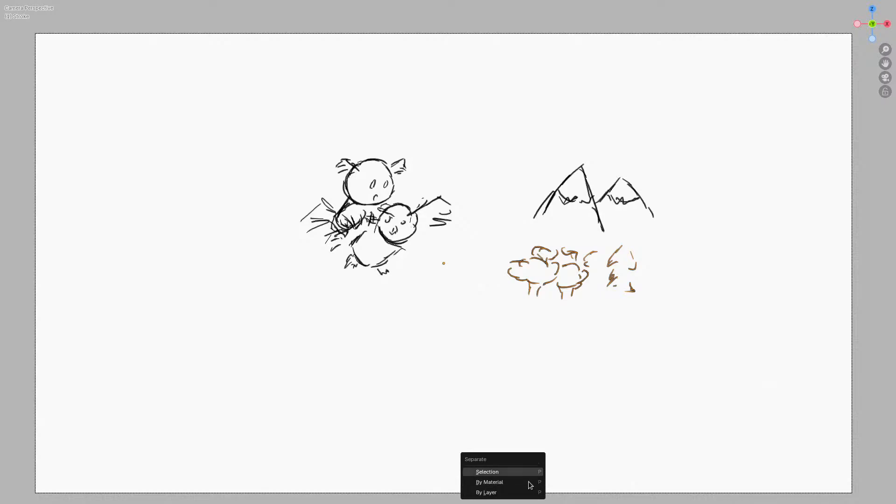
key(Return)
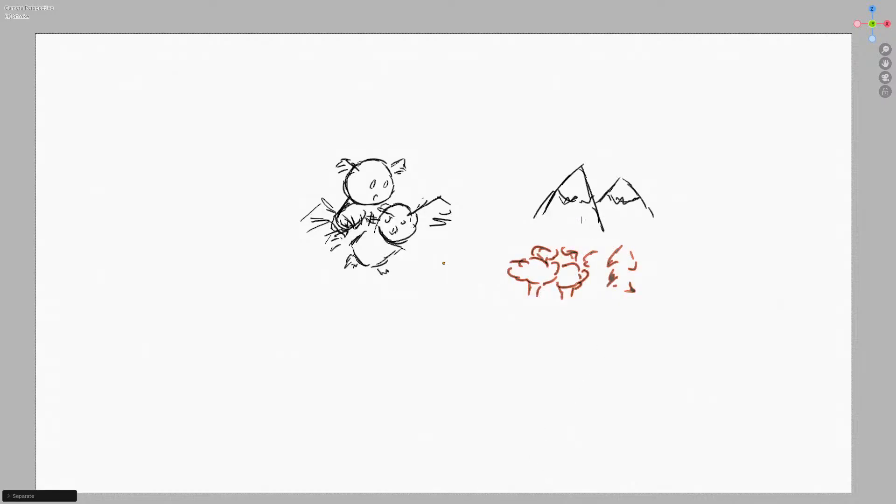
Select the mountain strokes of the original drawing in Edit Mode and separate the selection into its own object
key(ctrl+Tab)
click(469, 194)
click(580, 197)
key(ctrl+Tab)
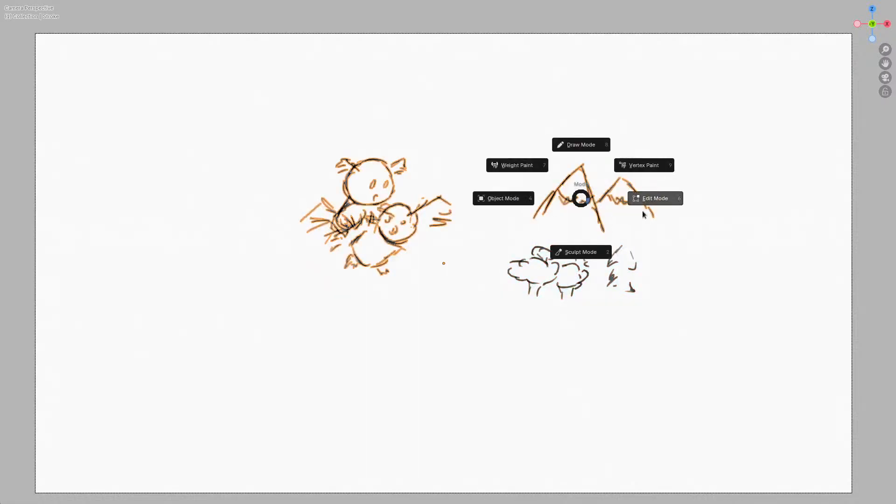
click(643, 214)
mouse_move(490, 140)
mouse_down()
mouse_move(574, 230)
mouse_move(677, 235)
mouse_up()
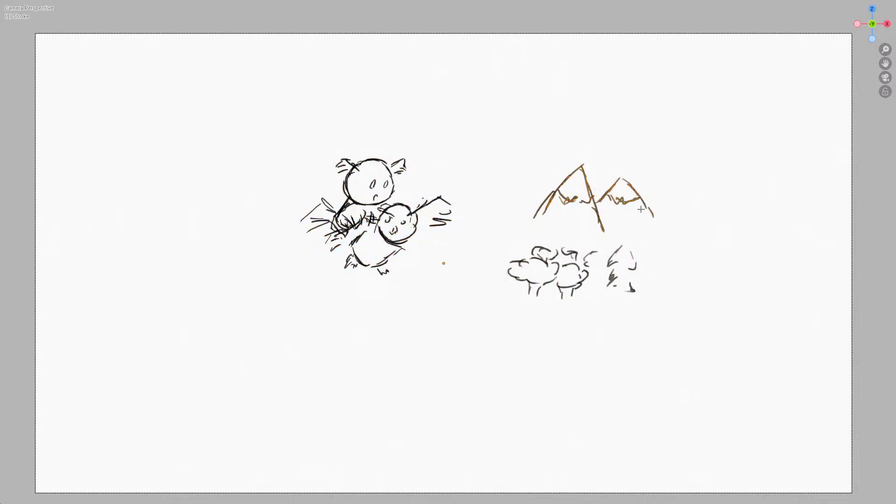
key(g)
right_click(651, 165)
key(ctrl+Tab)
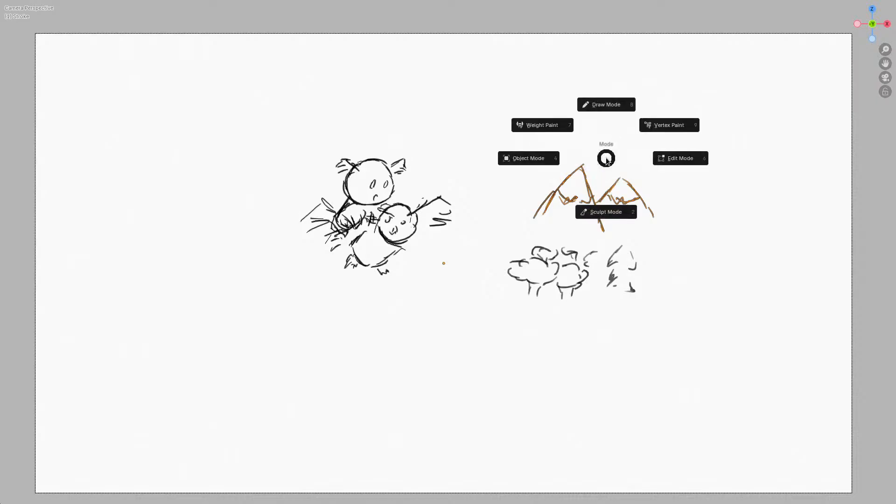
click(533, 158)
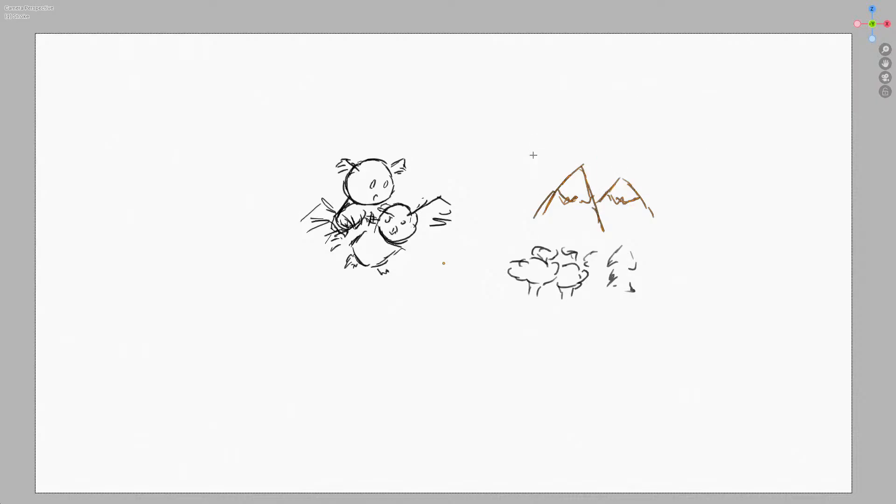
key(p)
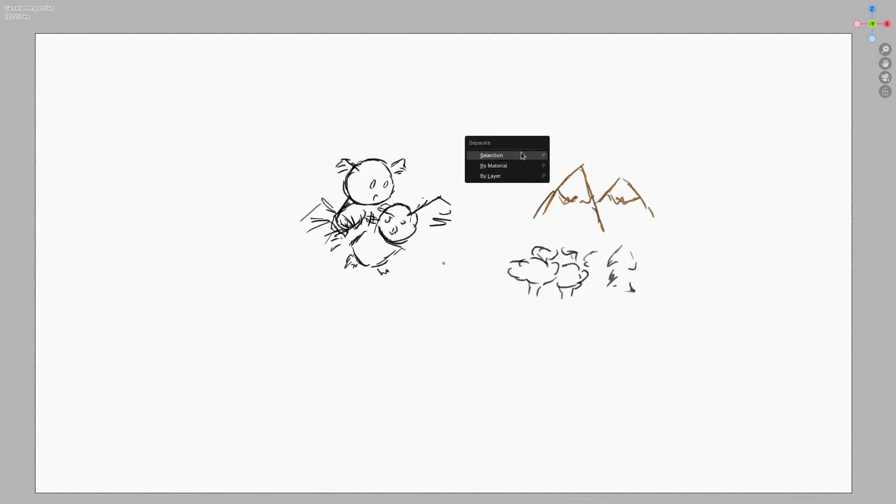
click(521, 154)
In Object Mode, move the separated mountains to the left of the creatures and slightly lower
key(ctrl+Tab)
click(607, 183)
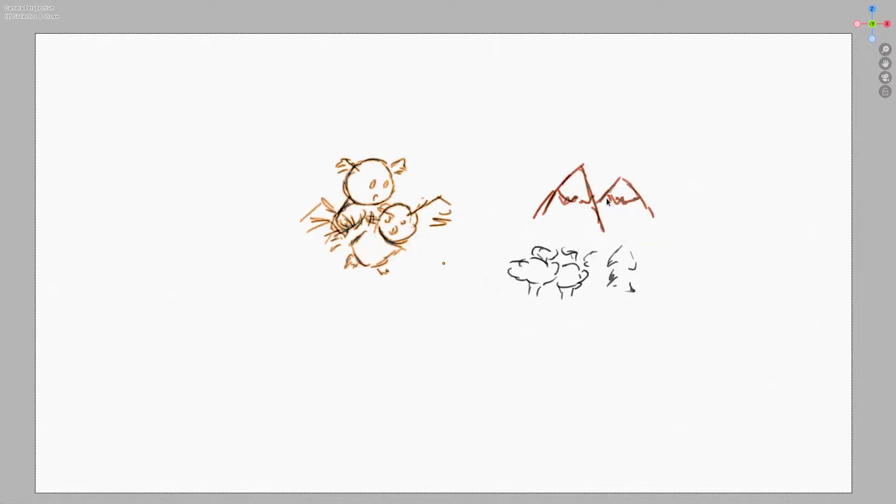
click(606, 198)
key(g)
key(x)
click(395, 171)
key(g)
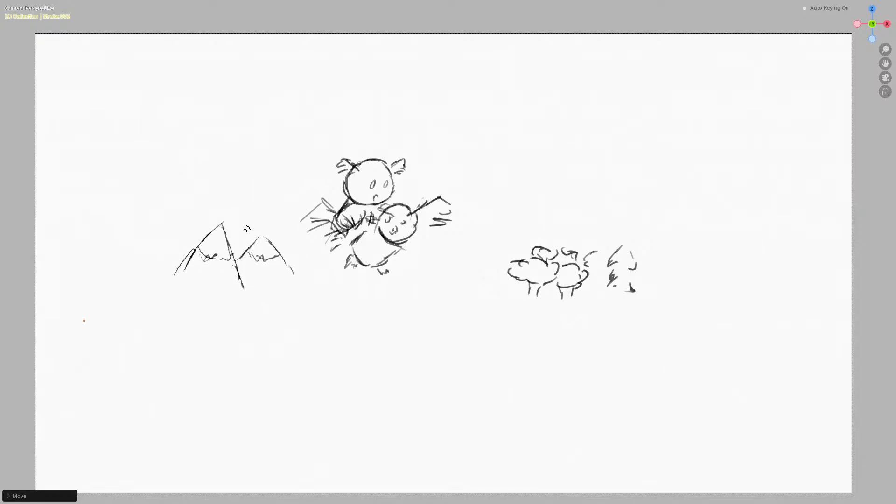
click(253, 245)
Move the separated trees to just below the mountains, finishing with a shift along the X axis
click(578, 277)
key(g)
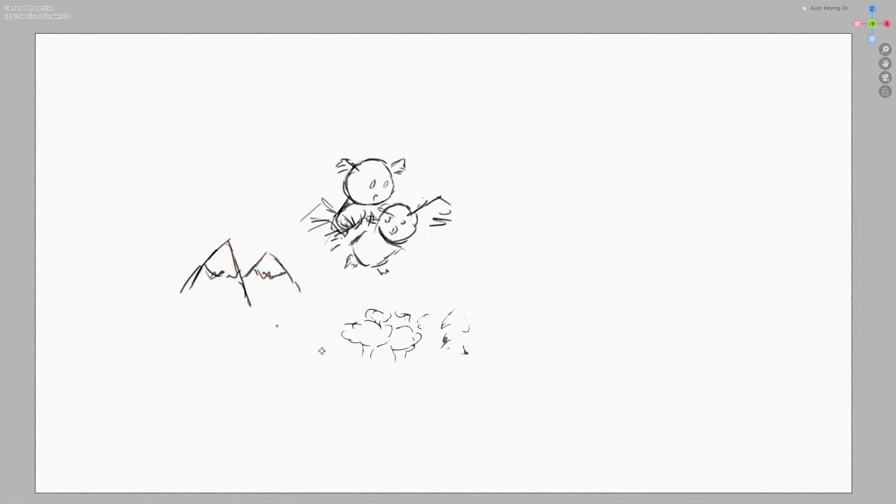
click(348, 374)
key(g)
key(x)
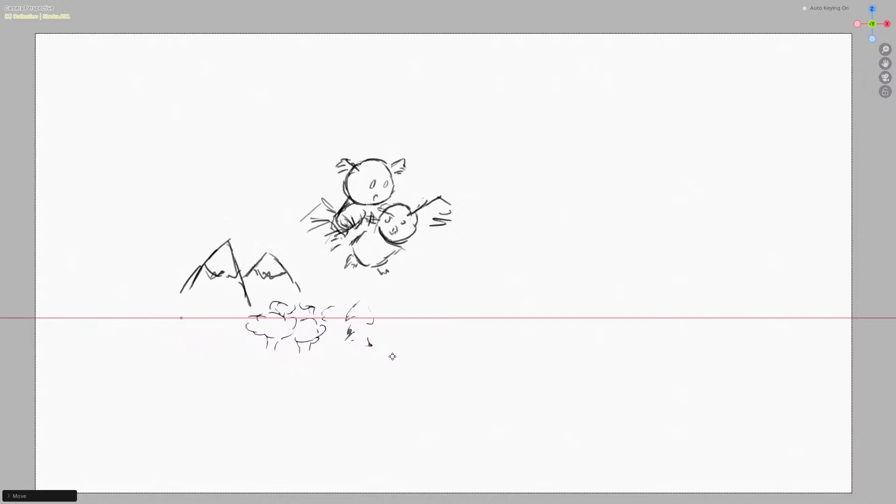
click(360, 356)
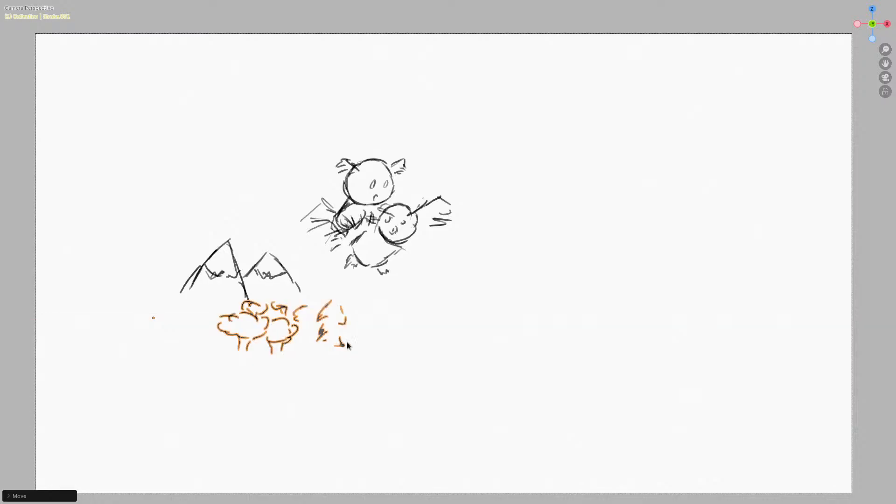
Shift the separated mountains slightly left along the X axis and the separated trees right along X to below the creatures
click(270, 262)
key(g)
key(x)
click(260, 260)
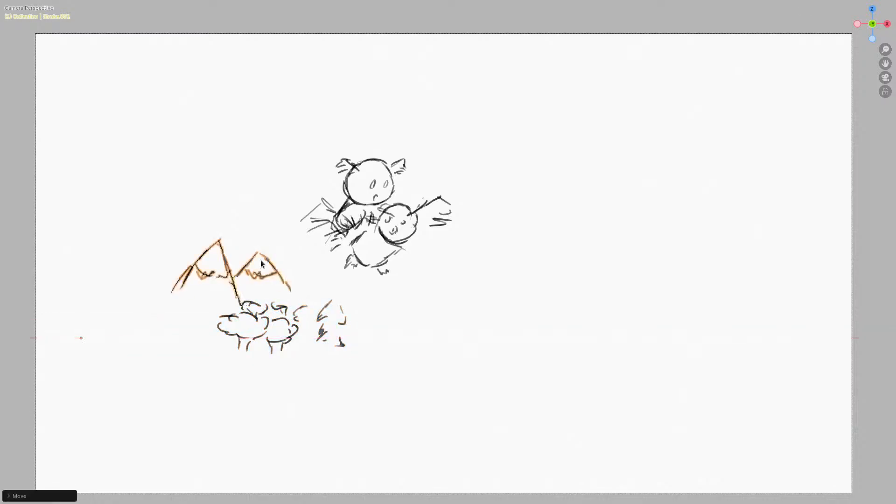
click(303, 318)
key(g)
key(x)
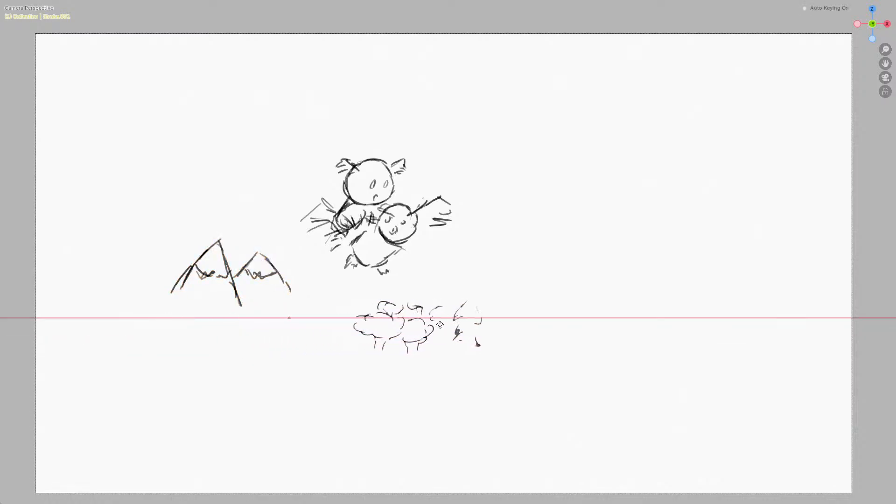
click(448, 322)
Move the mountains right along X until they overlap the creatures, and shift the trees slightly left along X
click(267, 276)
key(g)
key(x)
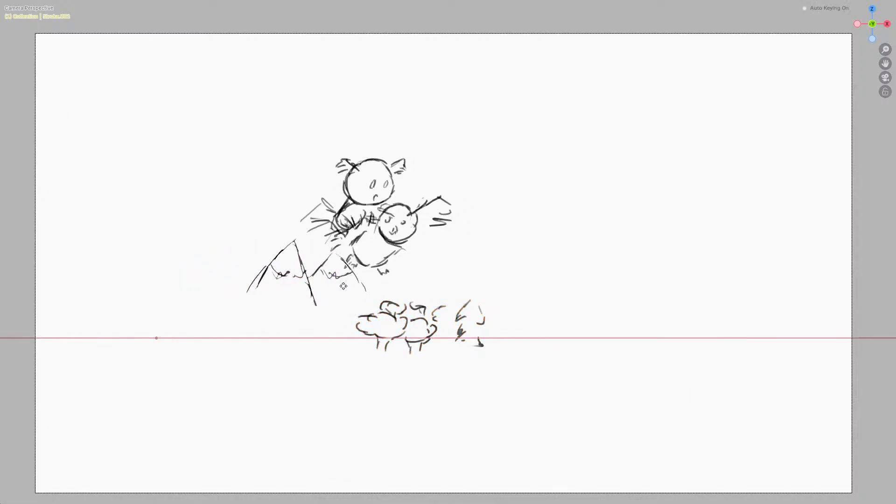
click(342, 285)
click(393, 327)
key(g)
key(x)
click(373, 329)
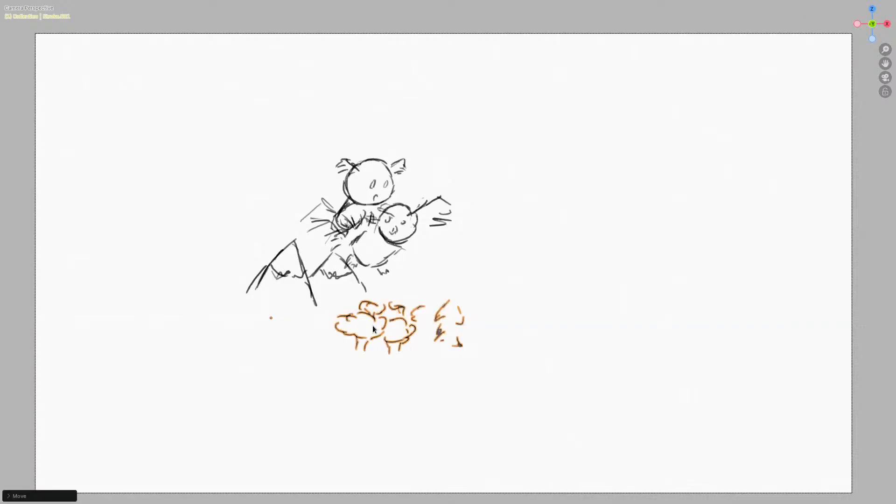
Select the mountains, restore the full interface from the maximized viewport, and enlarge the timeline area
click(353, 274)
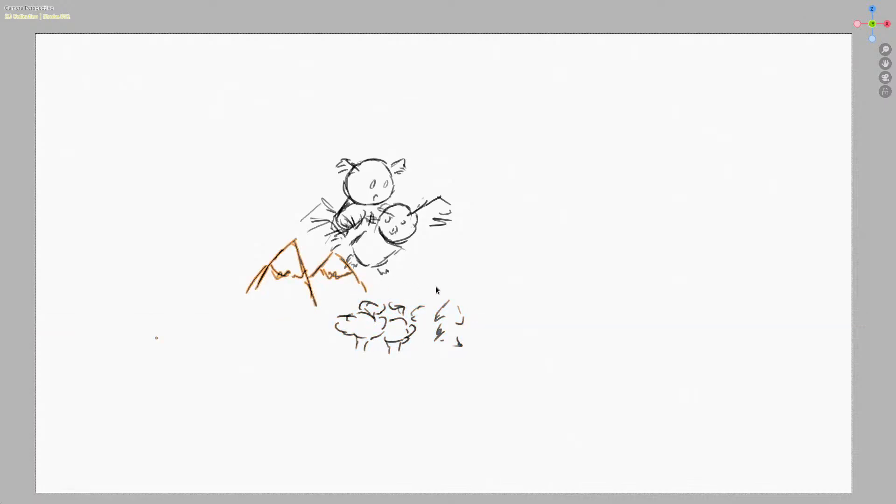
key(ctrl+alt+space)
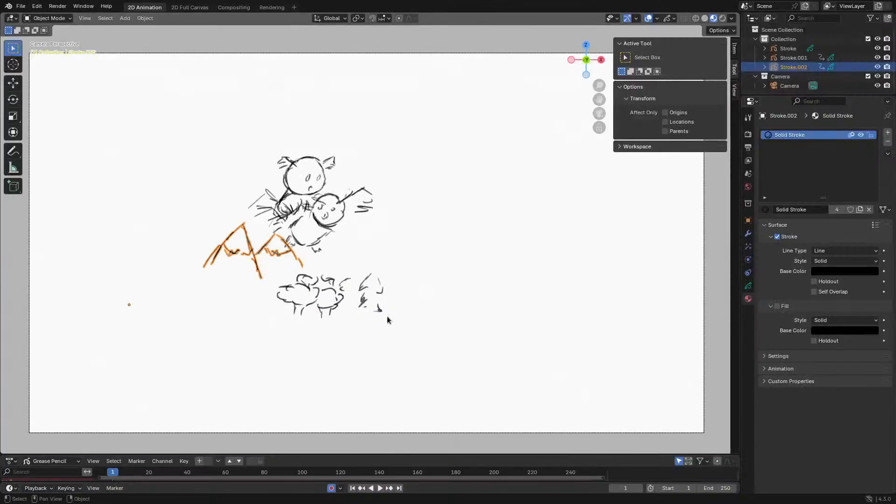
click(348, 451)
drag(348, 455, 348, 386)
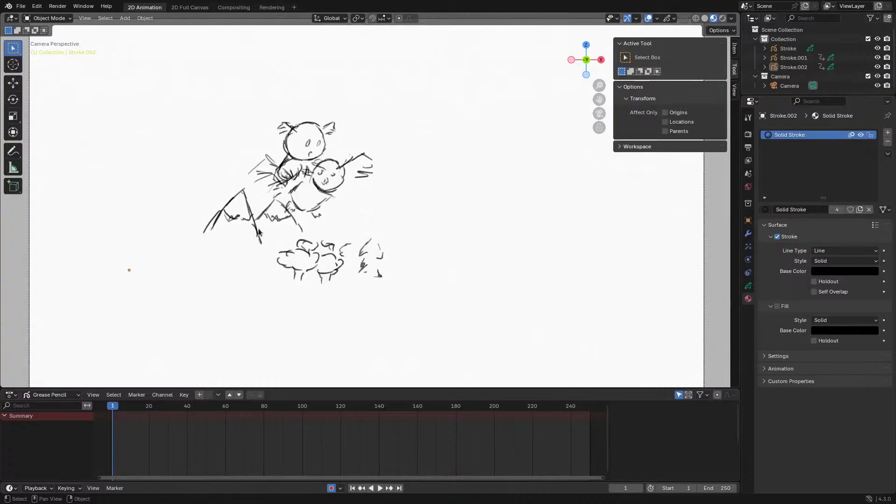
Advance playback to frame 15 and move the mountains about 0.5 m left along X with auto keying on
click(258, 232)
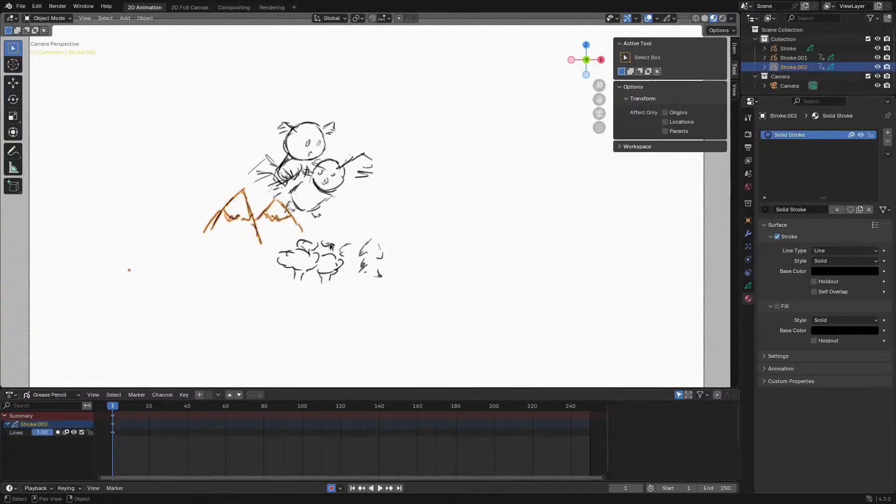
key(space)
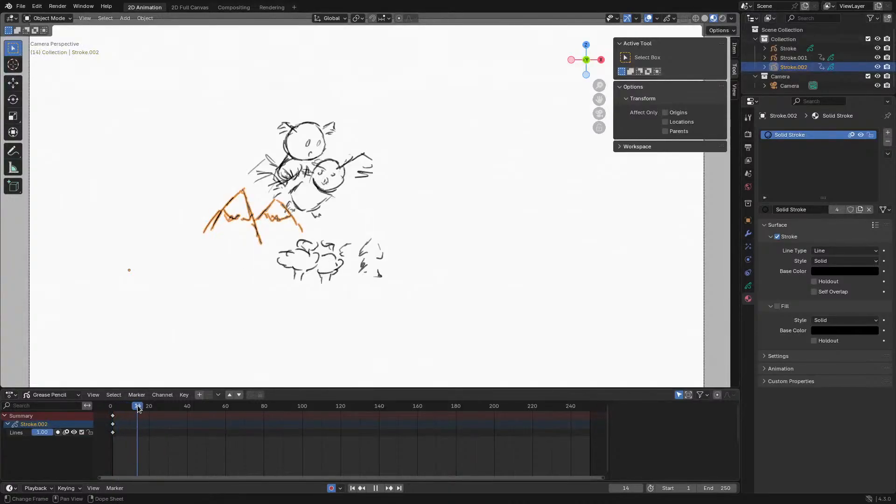
key(space)
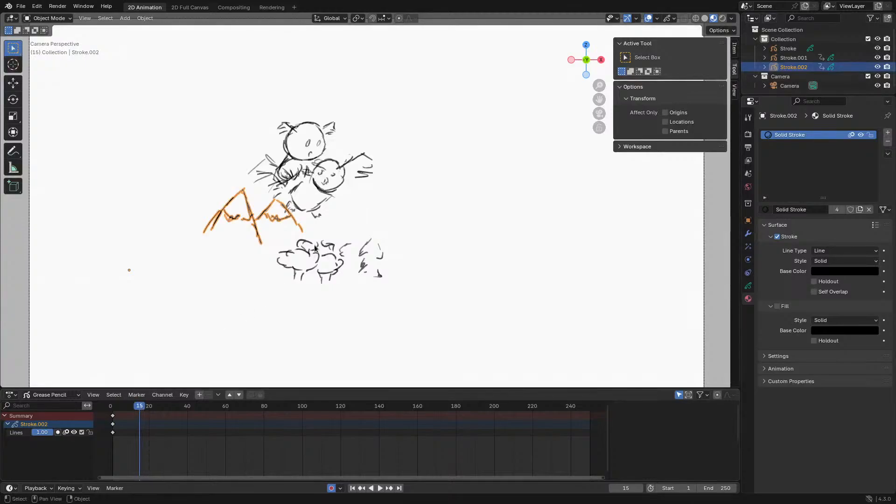
key(g)
key(x)
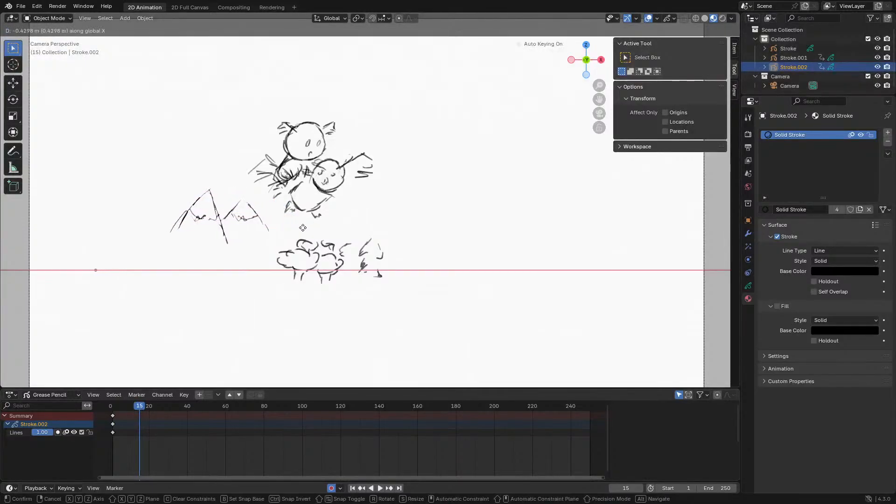
click(297, 231)
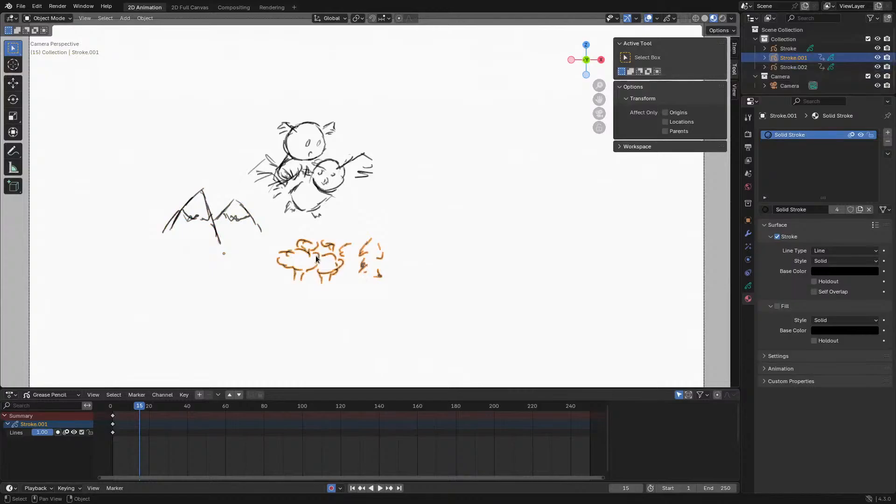
At frame 15, move the trees about 2 m left along the X axis with auto keying on
key(g)
key(x)
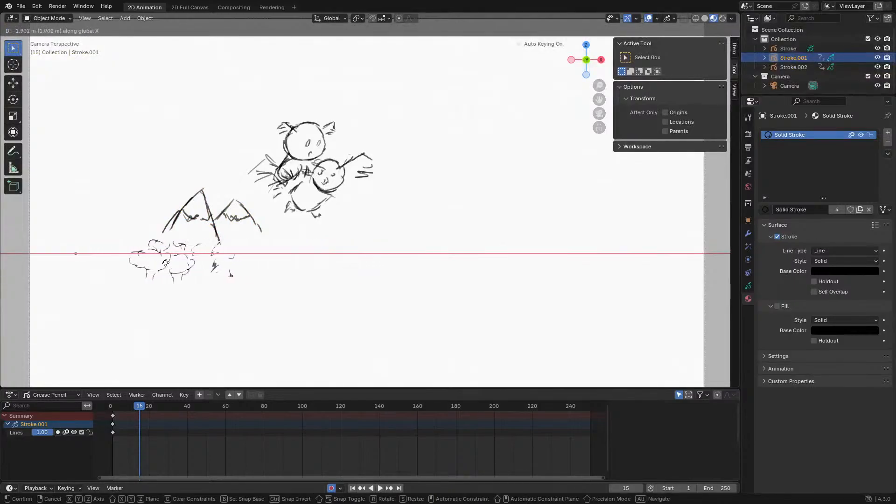
click(157, 263)
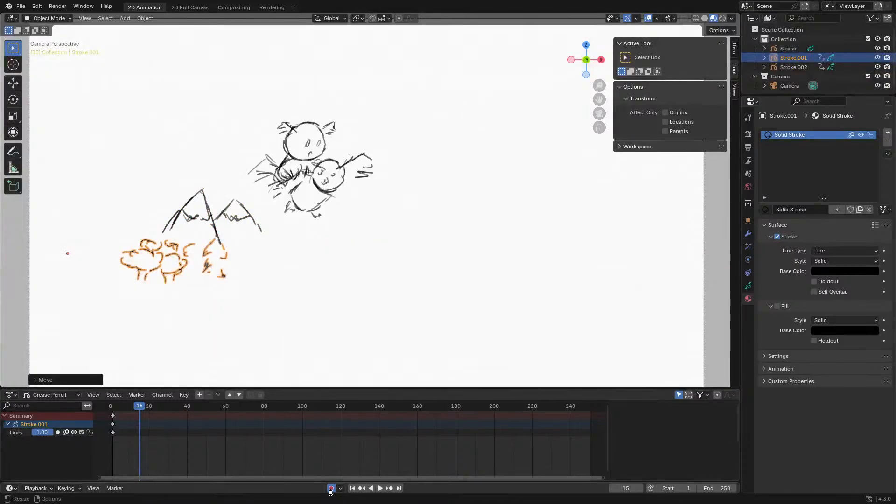
Return to frame 1 and play the animation to check how the mountains and trees move
click(113, 407)
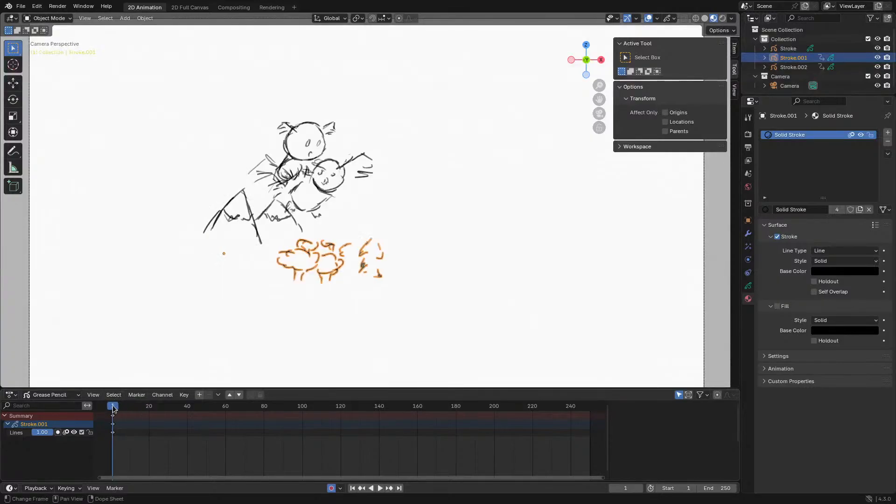
key(space)
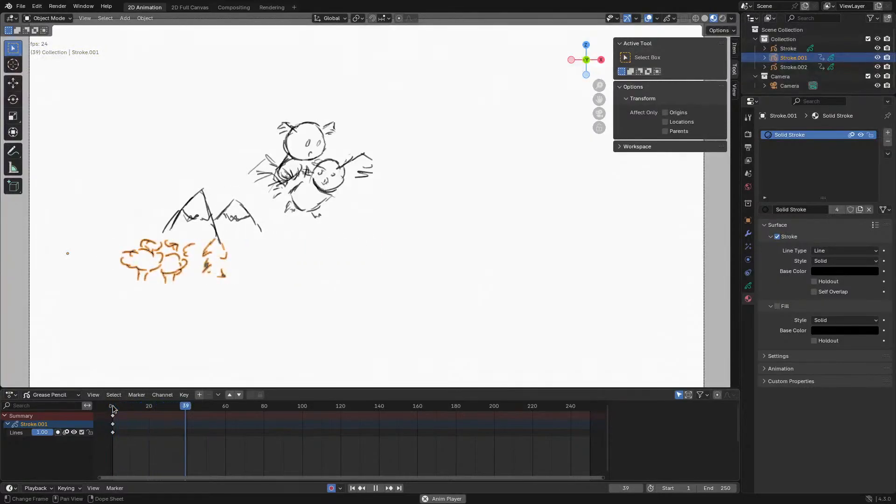
key(Escape)
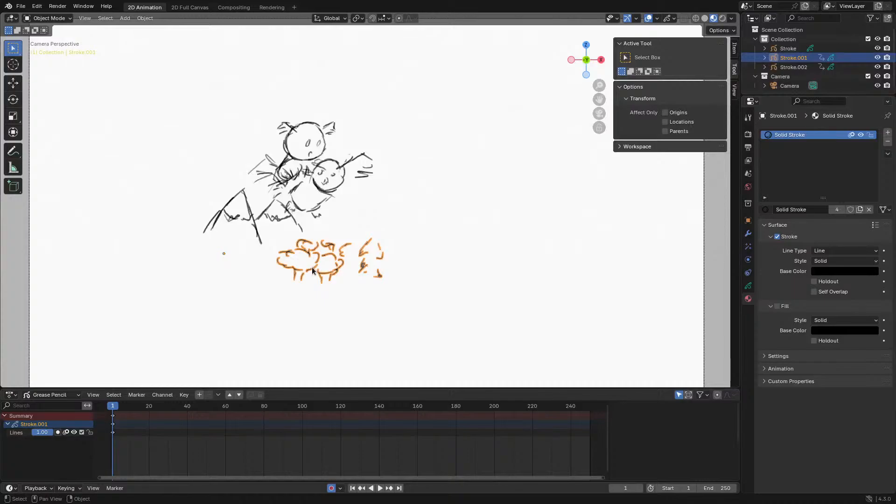
In Edit Mode, select all tree strokes and place a duplicate beside them to the right along the X axis
key(ctrl+Tab)
click(394, 266)
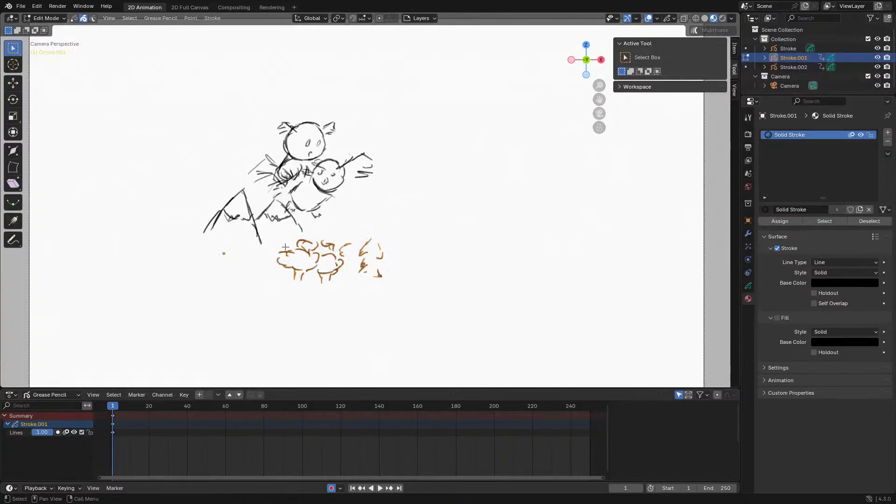
key(b)
drag(421, 284, 421, 283)
key(shift+d)
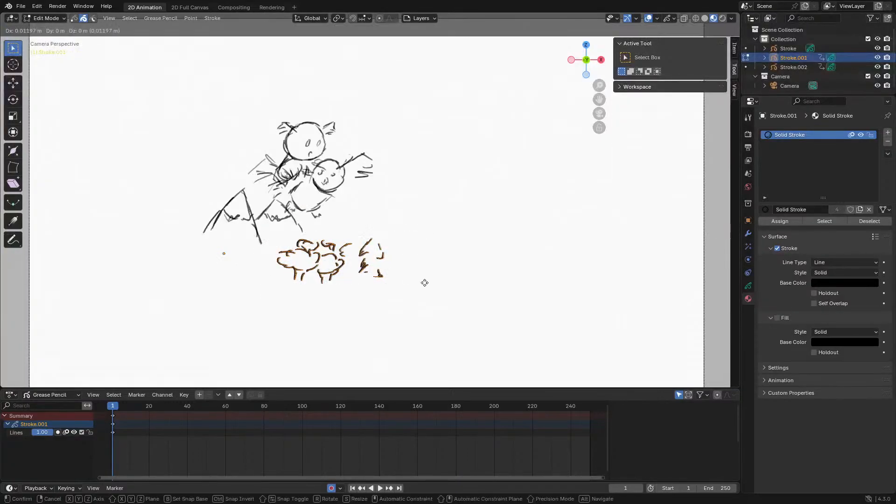
key(x)
click(523, 275)
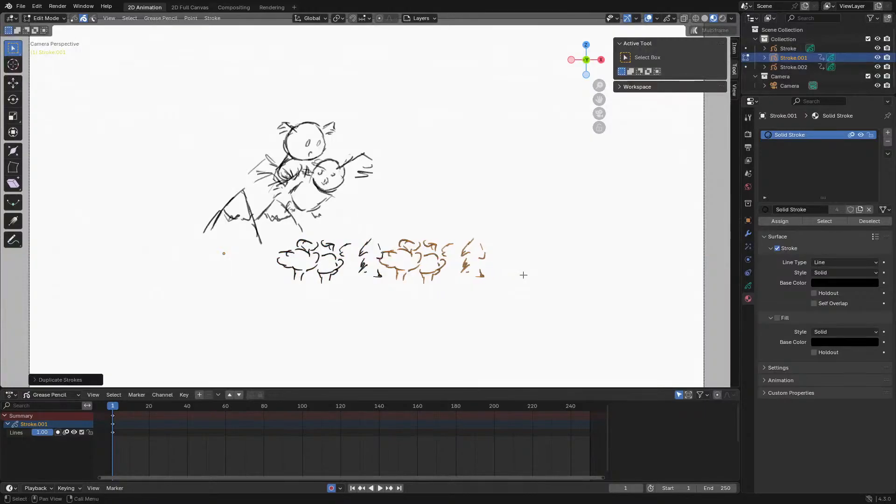
Add two more tree copies along X, one at each end of the row, and return to Object Mode
key(g)
key(x)
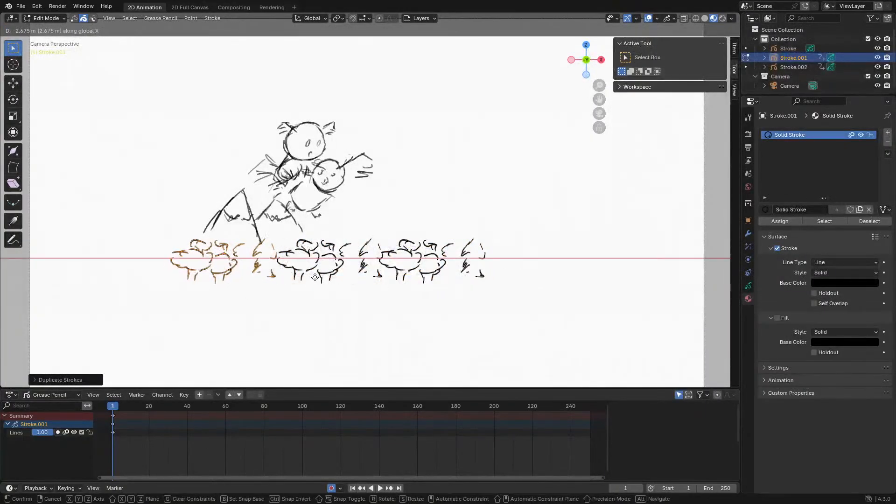
click(424, 282)
key(shift+d)
key(x)
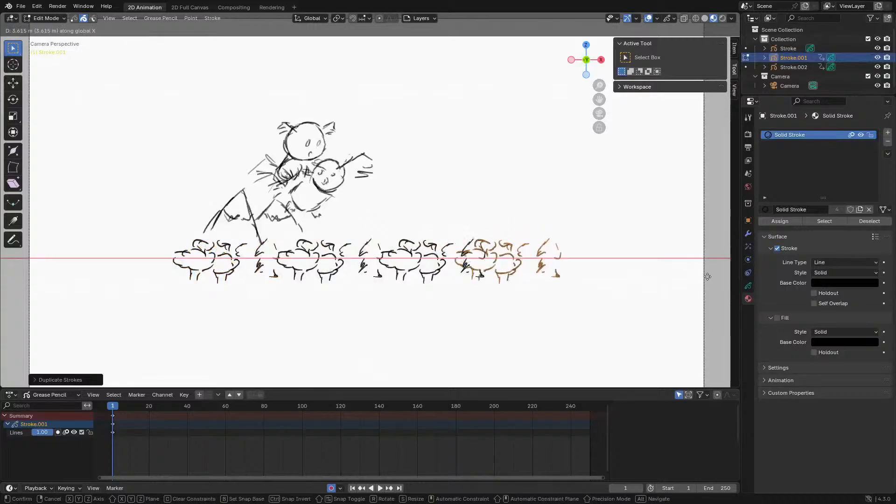
click(724, 278)
key(ctrl+Tab)
click(280, 201)
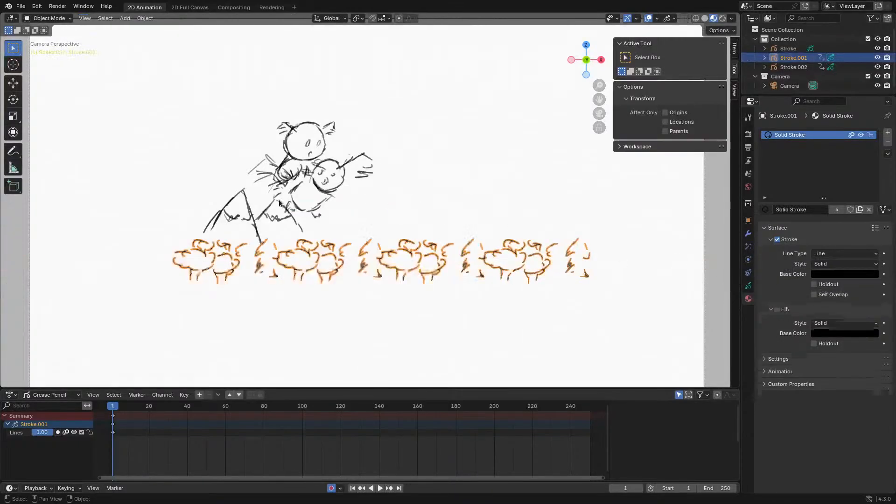
Enter Edit Mode on the mountains and duplicate their strokes to the right along the X axis
click(222, 208)
key(ctrl+Tab)
click(289, 204)
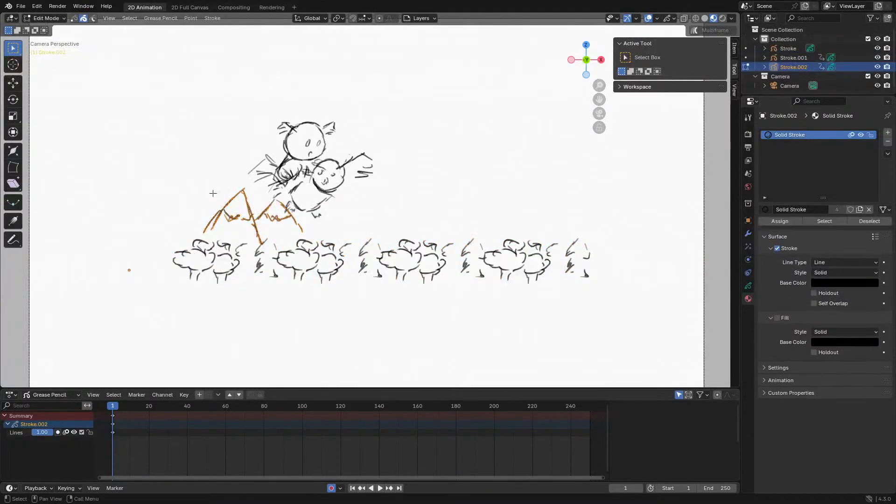
key(shift+d)
key(x)
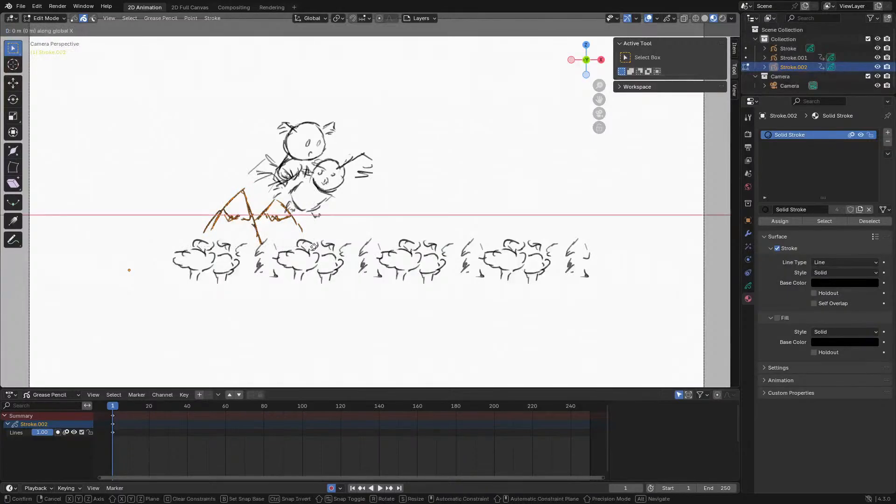
click(417, 245)
Duplicate the mountain strokes twice more along X to make a row of four, and return to Object Mode
key(shift+d)
key(x)
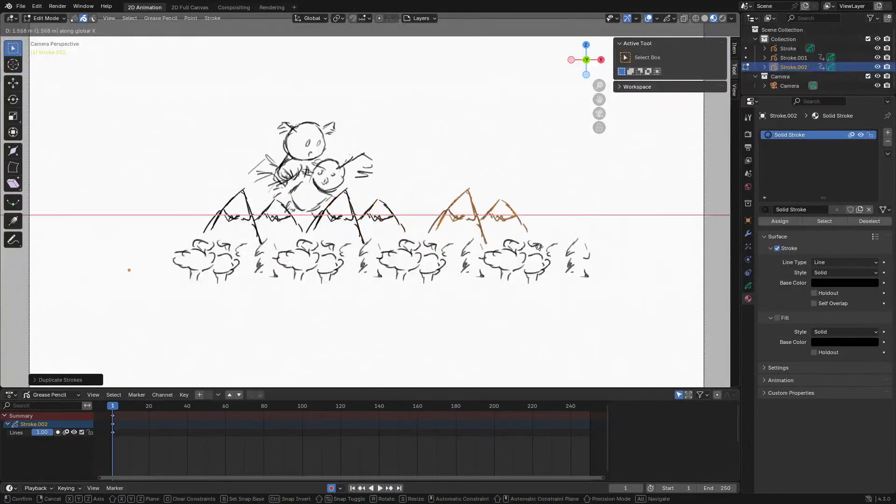
click(513, 243)
key(shift+d)
key(x)
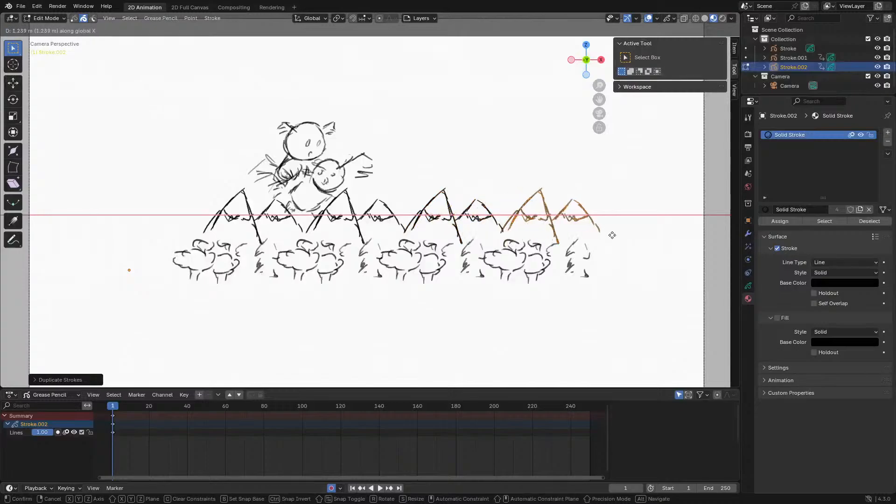
click(611, 235)
key(ctrl+Tab)
click(485, 244)
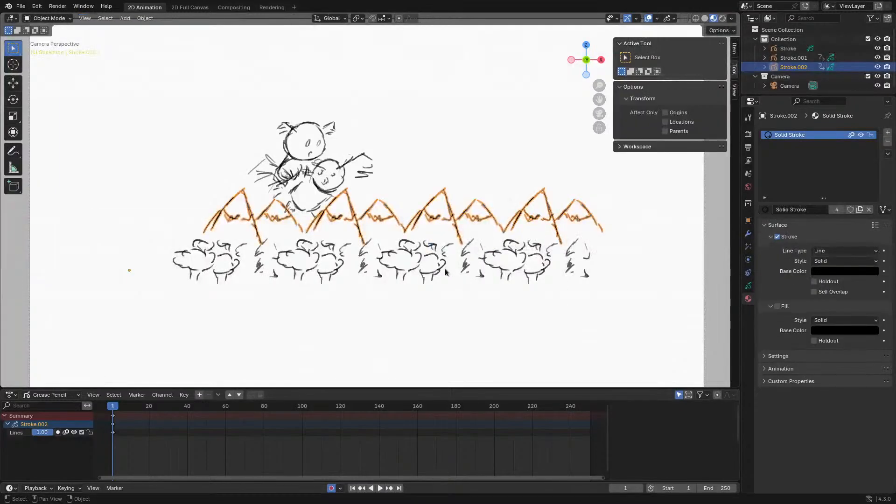
Add the trees to the mountain selection, play the animation, and scrub back to frame 6
shift+click(448, 270)
key(space)
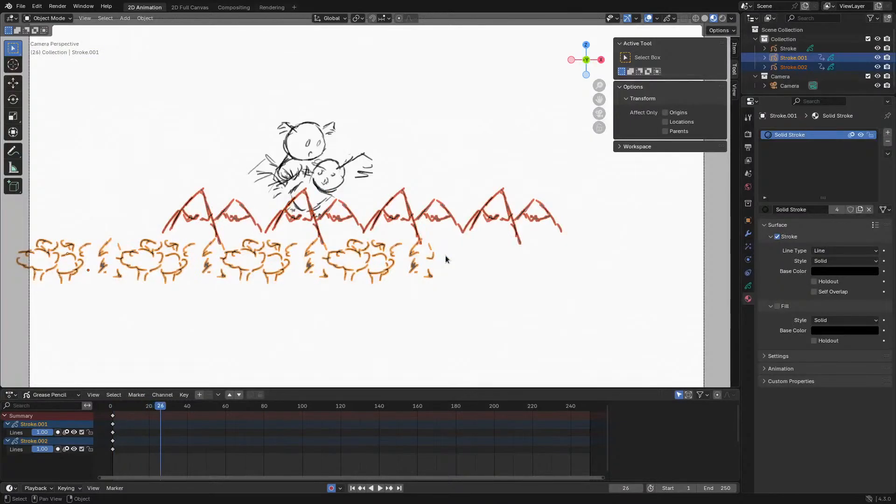
drag(160, 407, 122, 405)
Switch the keyframe editor from Grease Pencil mode to Dope Sheet and enlarge it to show all channels
drag(64, 388, 64, 389)
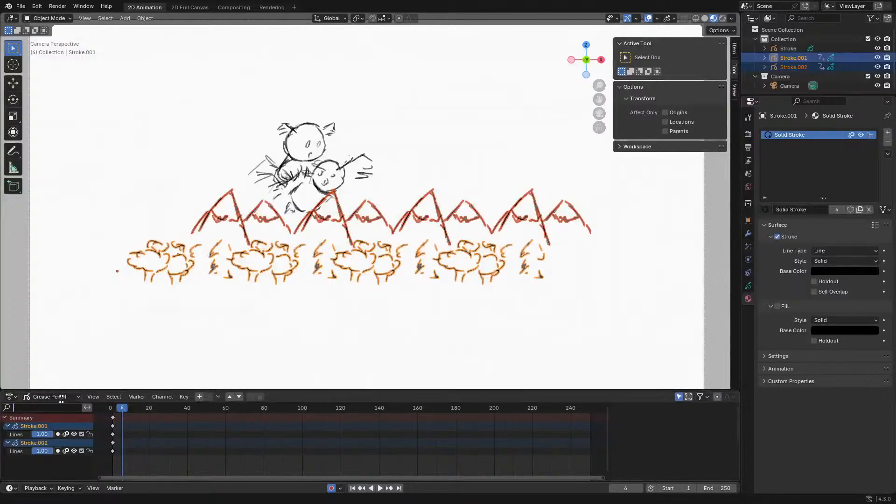
click(65, 397)
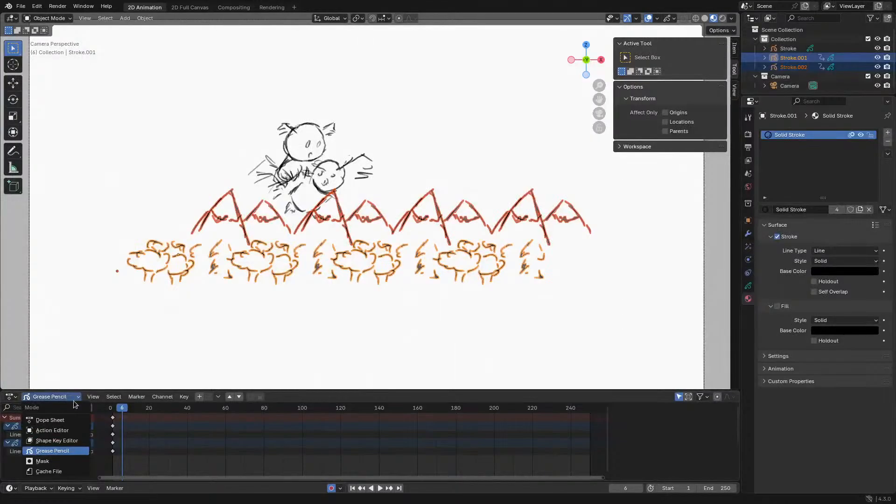
click(54, 420)
click(134, 416)
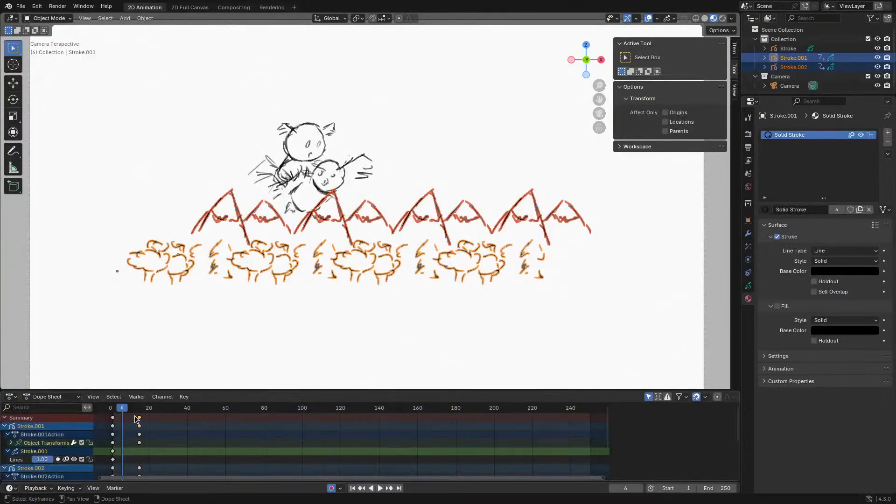
drag(169, 390, 174, 275)
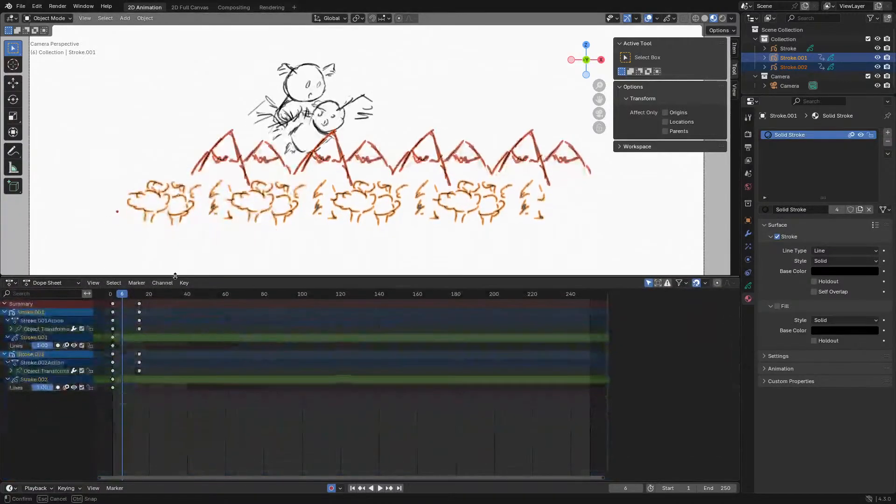
Select both scenery objects' end keyframes at frame 15 in the Dope Sheet
click(143, 296)
click(140, 305)
drag(140, 306, 135, 296)
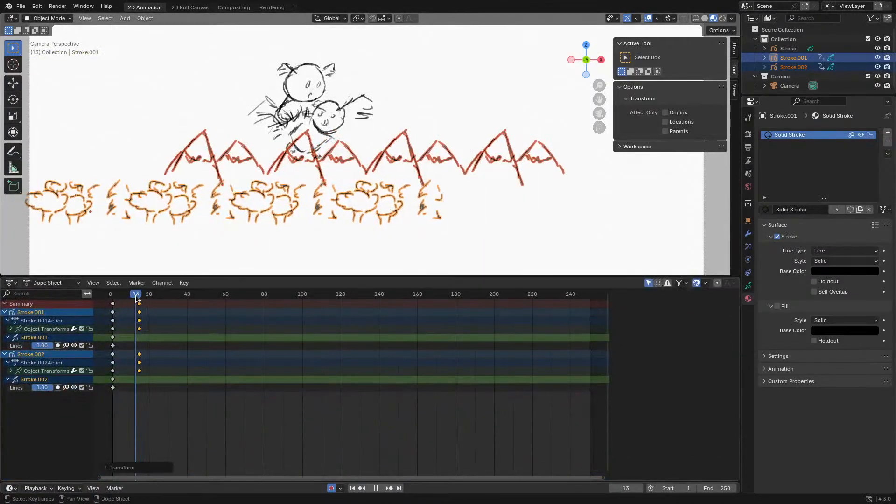
scroll(140, 325, up, 4)
middle_drag(141, 329, 332, 349)
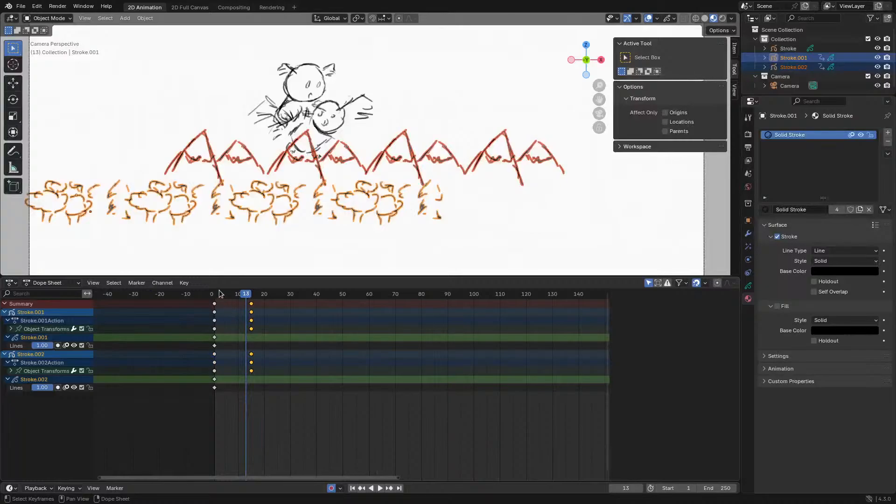
Step back and forth frame by frame between frames 1 and 16 to examine how the trees and mountains move
drag(220, 294, 214, 294)
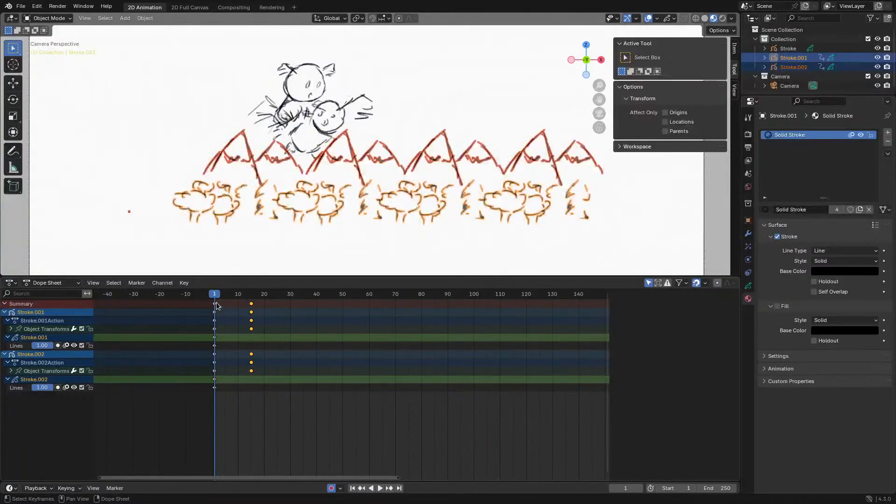
key(Right)
key(Right)
key(Right)
key(Right)
key(Right)
key(Right)
key(Right)
key(Right)
key(Right)
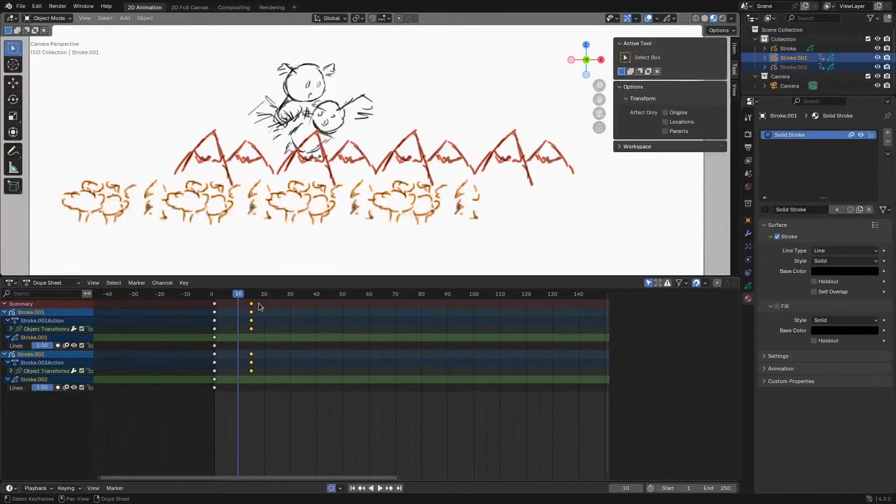
key(Right)
key(Right)
key(Right)
key(Right)
key(Left)
key(Left)
key(Left)
key(Left)
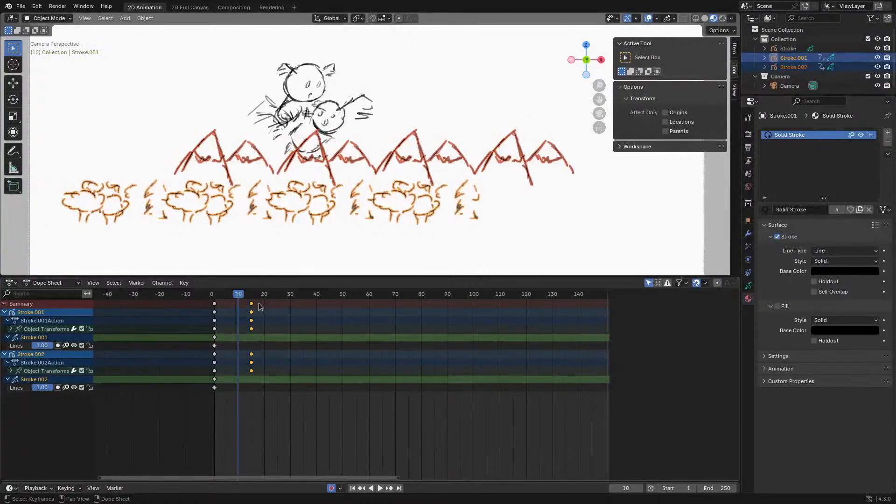
key(Left)
key(Left)
key(Left)
key(Right)
key(Right)
key(Right)
key(Right)
key(Right)
key(Right)
key(Right)
key(Right)
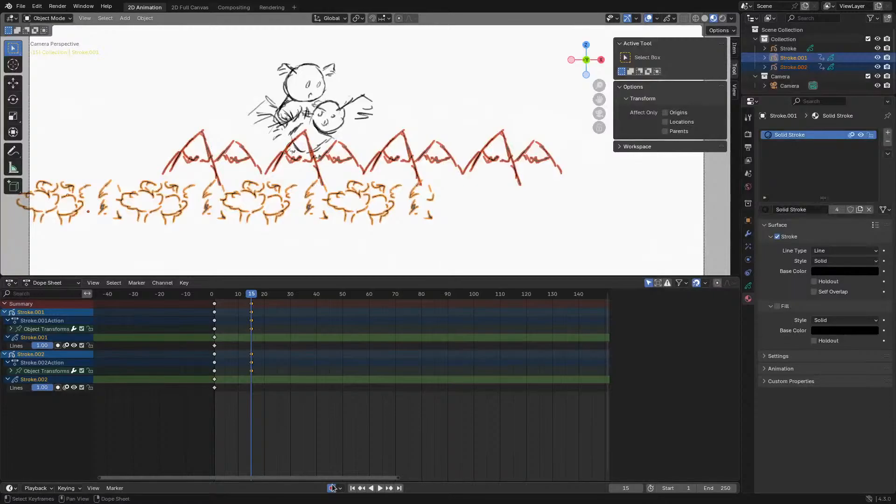
key(Left)
key(Left)
key(Left)
key(Left)
key(Right)
key(Right)
key(Right)
key(Right)
key(Right)
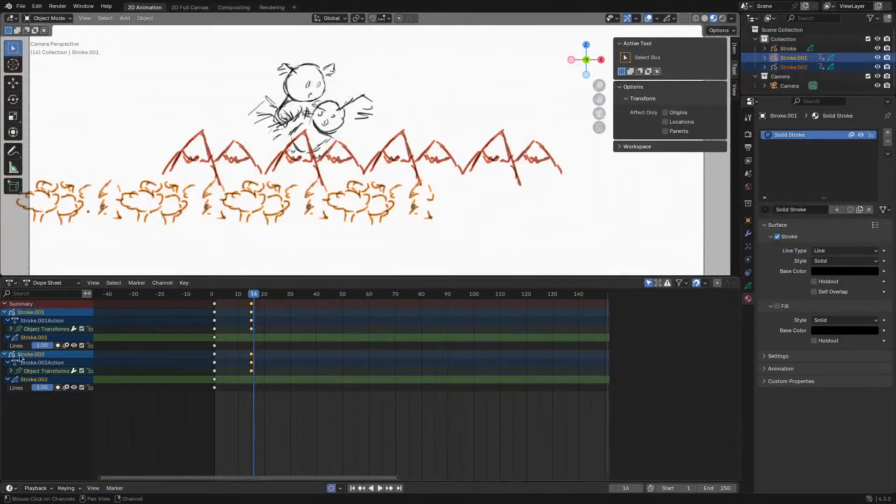
Collapse the Stroke.002 channels in the Dope Sheet and select the Stroke.001 channel
click(4, 354)
click(4, 304)
click(4, 305)
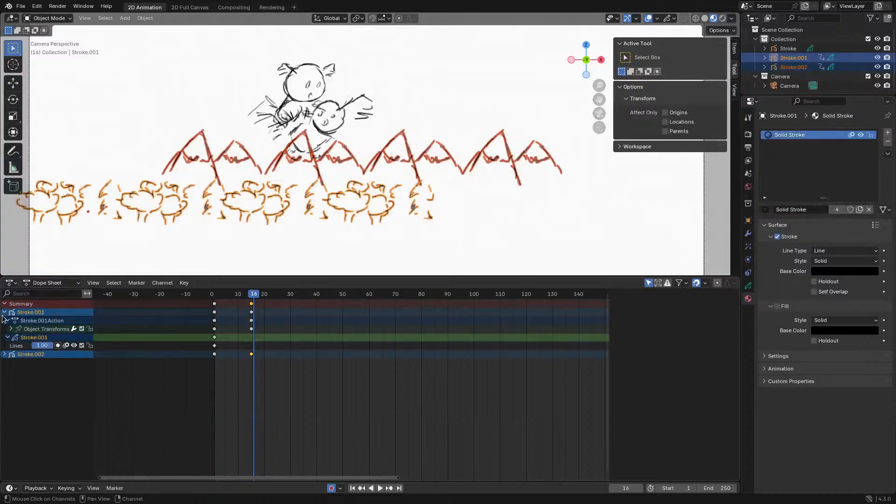
click(3, 314)
click(38, 339)
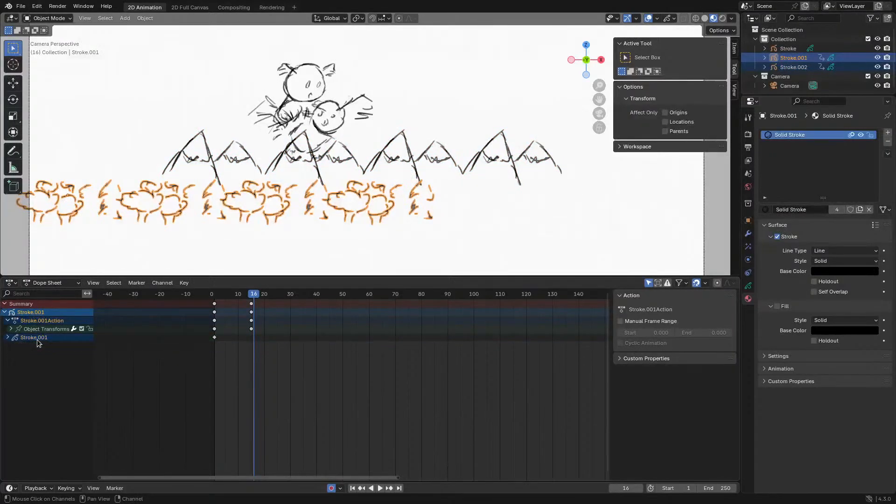
click(38, 339)
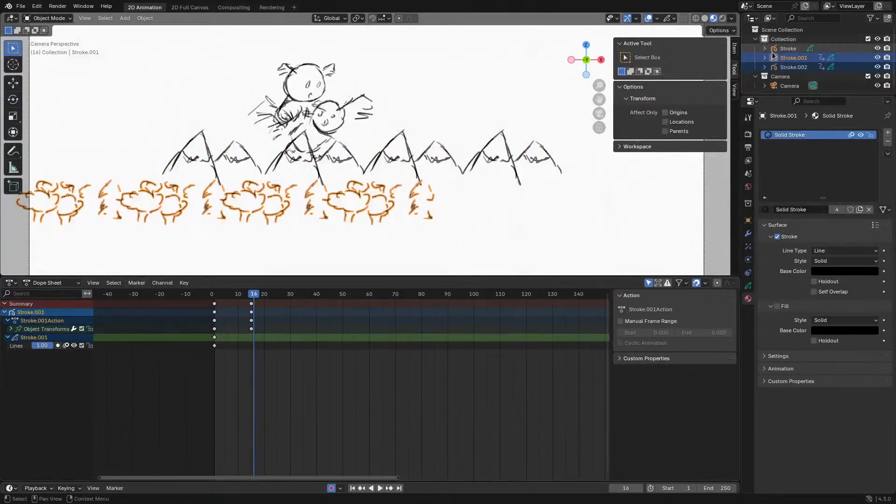
Rename the Stroke.001 object as "Forest sketch"
double_click(795, 58)
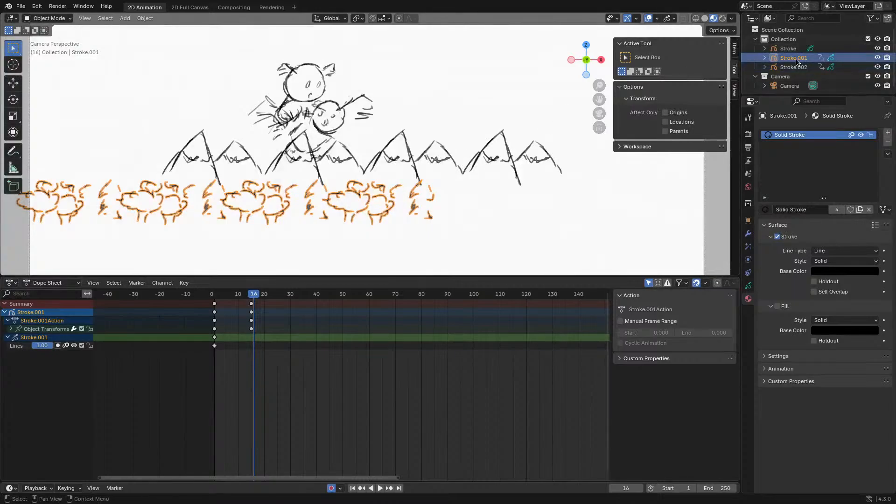
text(F)
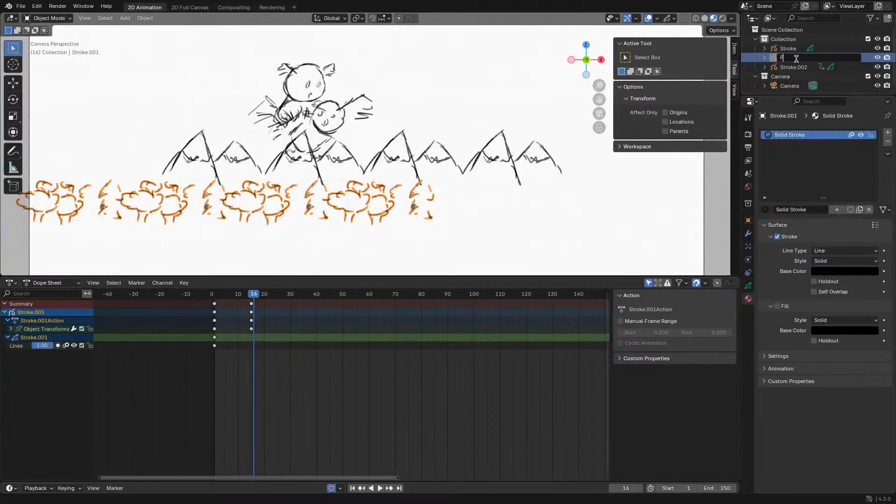
text(orest sketch)
key(Return)
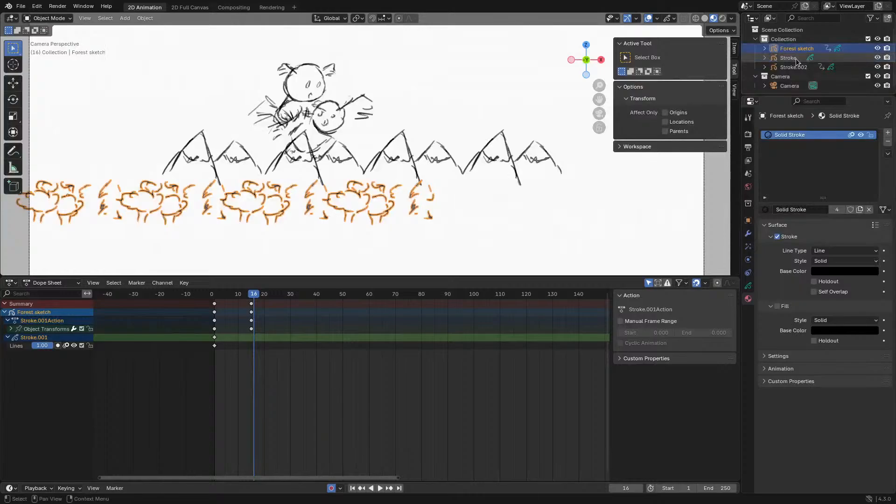
Rename the Stroke object containing the two creatures as "goblin + owl sketch"
click(797, 58)
double_click(798, 58)
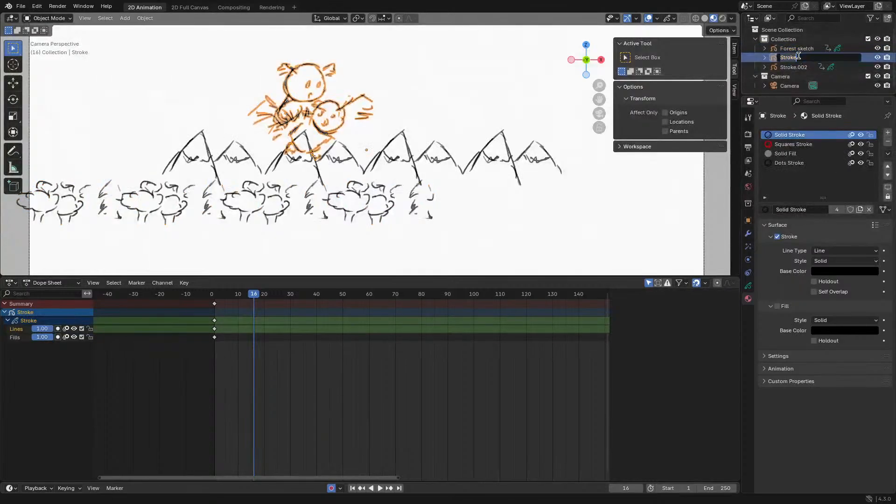
text(goblin + owl)
key(Return)
double_click(799, 58)
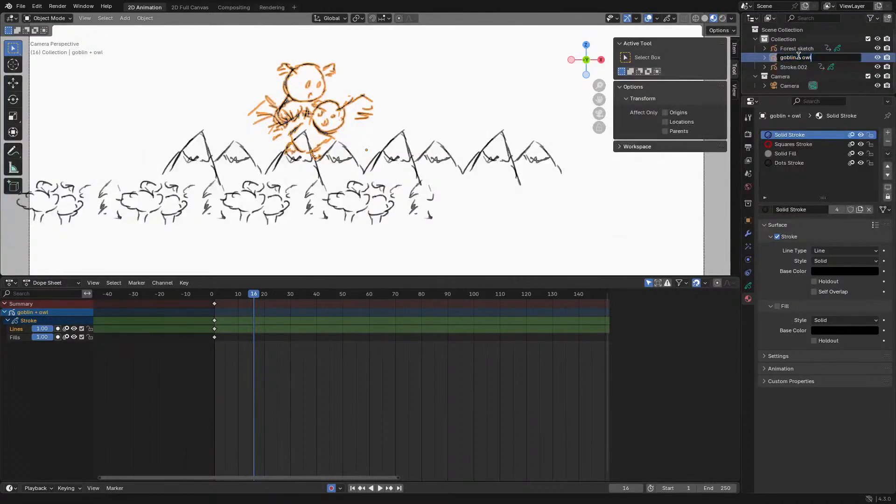
text(sketch)
key(Return)
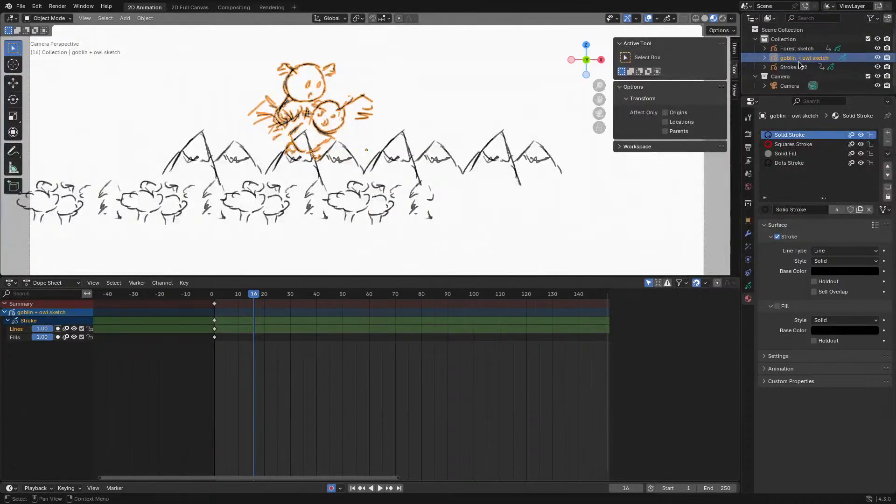
Rename the Stroke.002 object as "Mountains sketch"
double_click(799, 66)
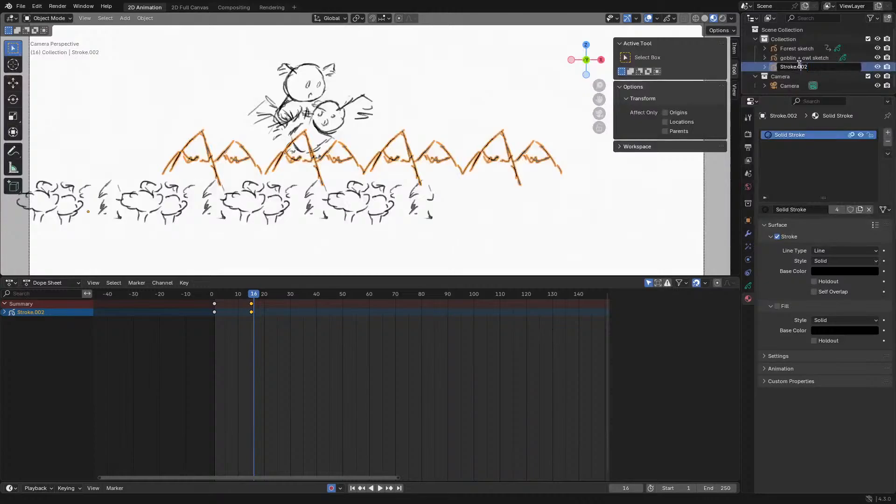
key(ctrl+a)
text(M)
key(Return)
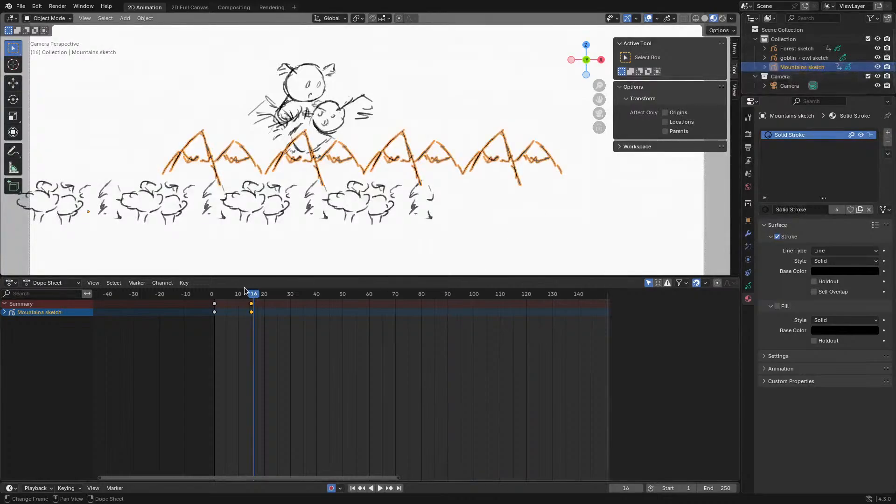
Deselect all objects, and turn the Dope Sheet's Only Show Selected filter off and back on
click(255, 198)
shift+click(251, 181)
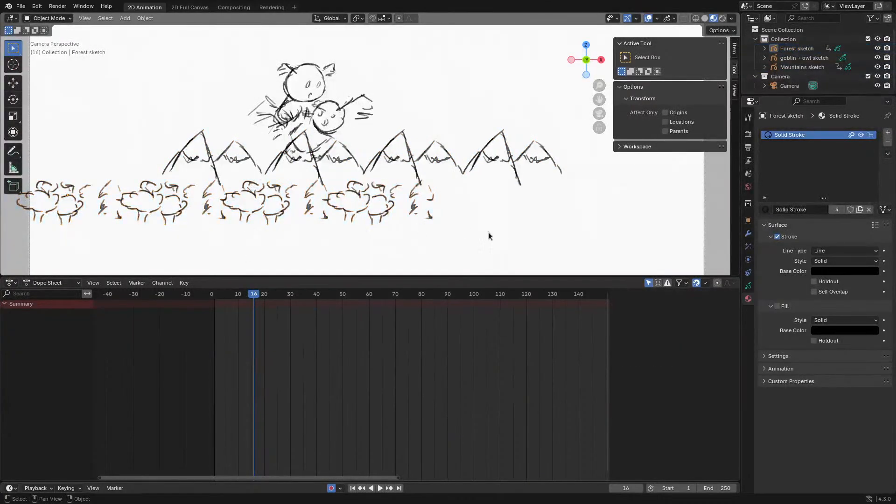
click(649, 282)
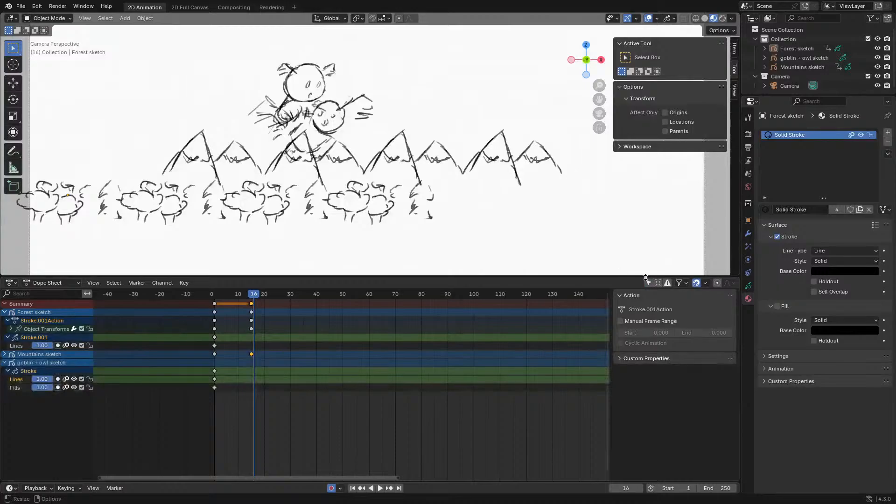
click(649, 283)
Select the mountains and forest sketches together and collapse the forest's channels in the Dope Sheet
click(470, 160)
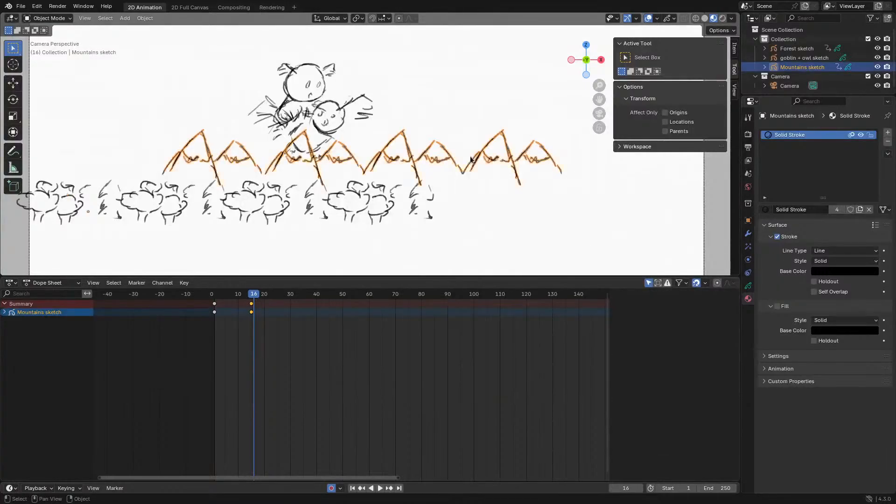
shift+click(324, 204)
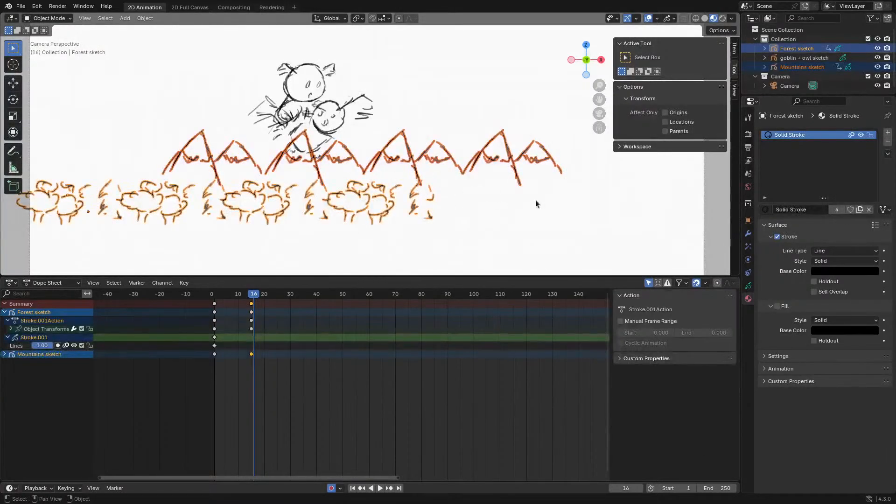
click(4, 315)
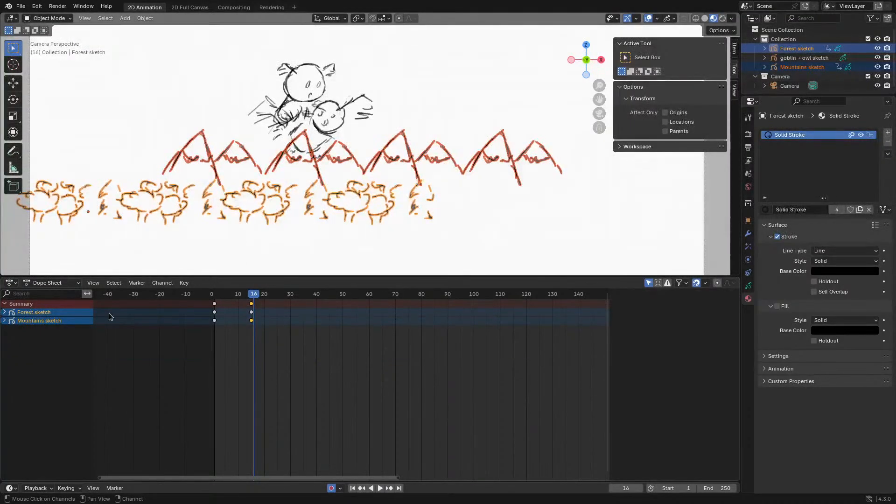
Turn off Only Show Selected, deselect the objects, and collapse the goblin + owl sketch channels
click(648, 283)
click(557, 198)
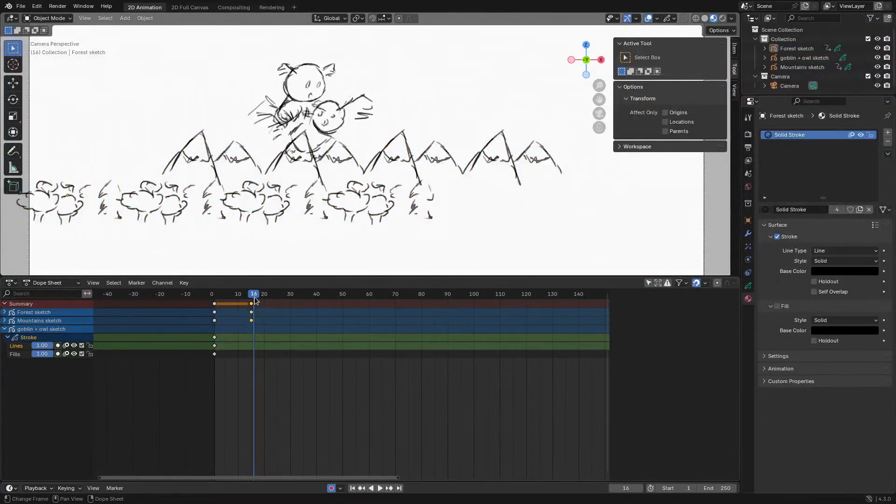
drag(256, 300, 243, 301)
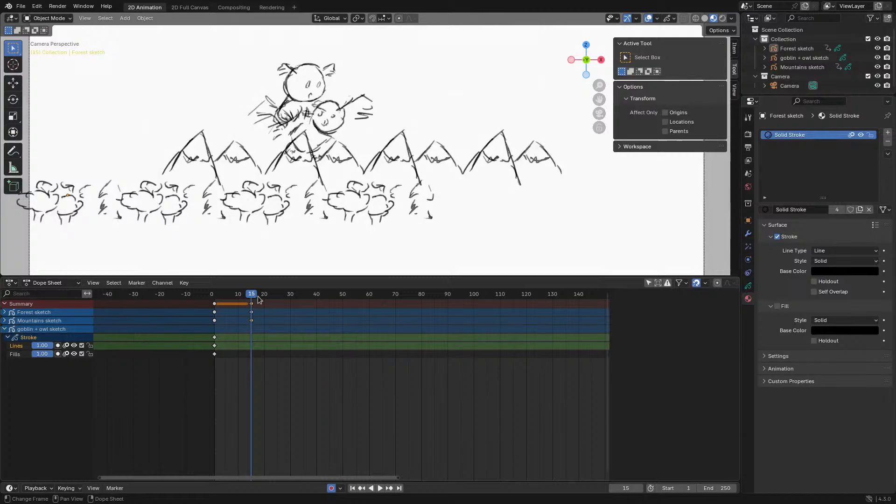
click(5, 329)
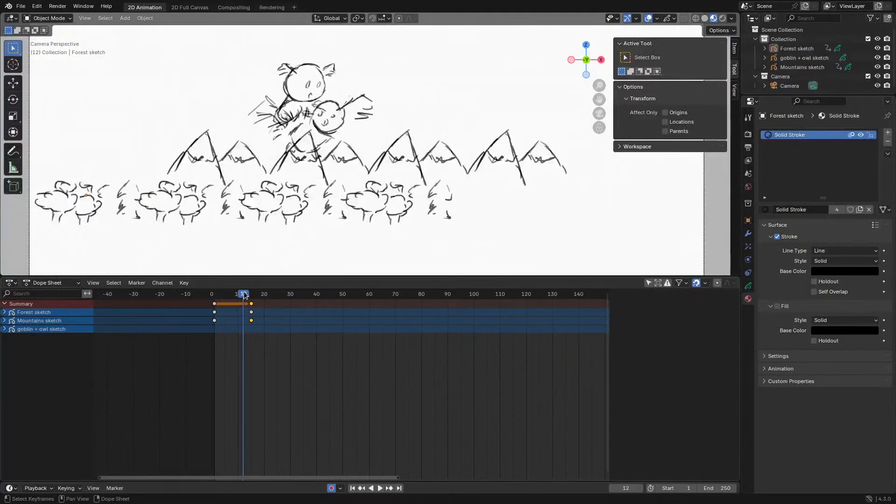
Move the forest and mountains end keyframes to frame 35 and play the animation from frame 1
drag(244, 295, 215, 297)
key(space)
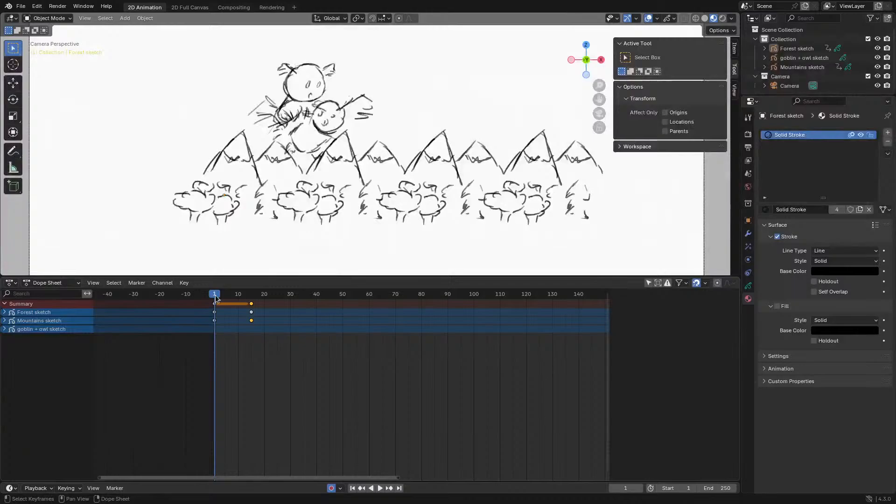
mouse_move(262, 291)
mouse_down()
mouse_move(254, 306)
mouse_move(305, 304)
mouse_up()
drag(219, 293, 218, 292)
key(space)
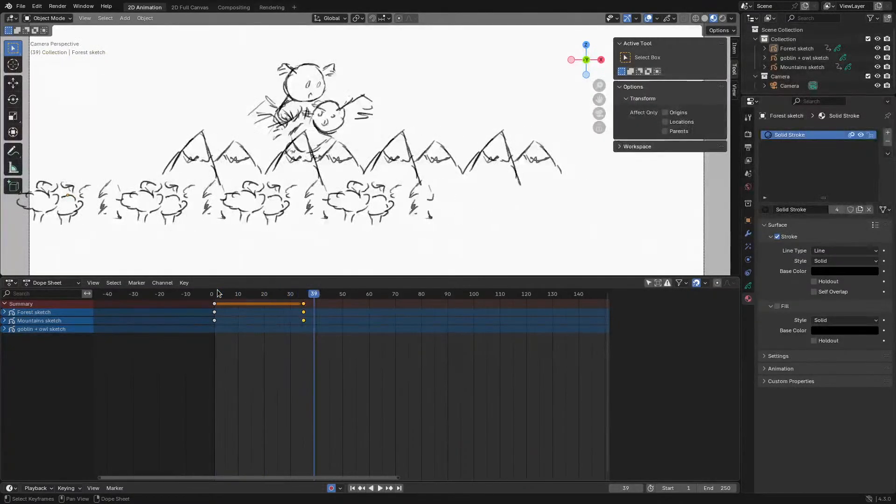
Move the forest sketch's end keyframe to frame 44 and play the animation from the start
drag(286, 293, 216, 299)
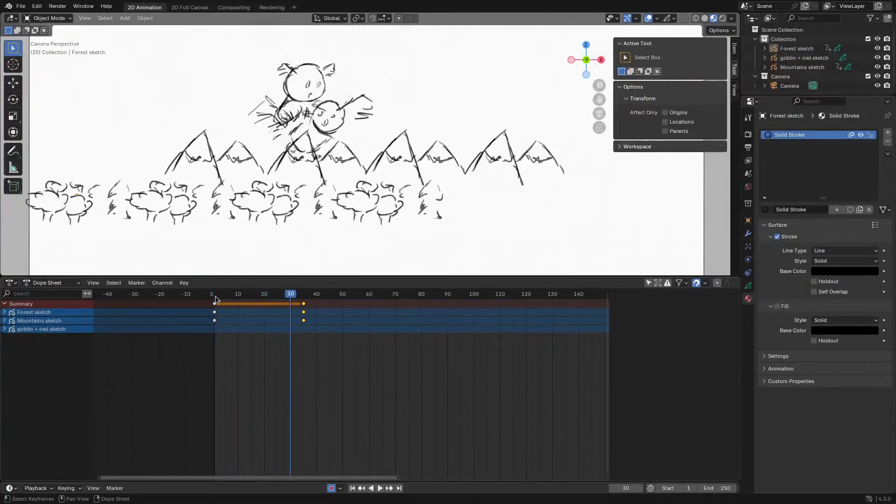
drag(289, 296, 229, 302)
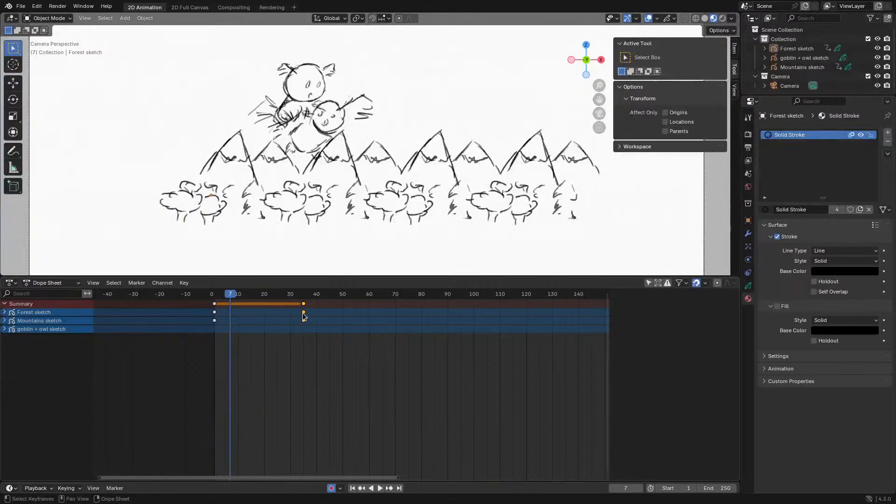
drag(304, 314, 329, 314)
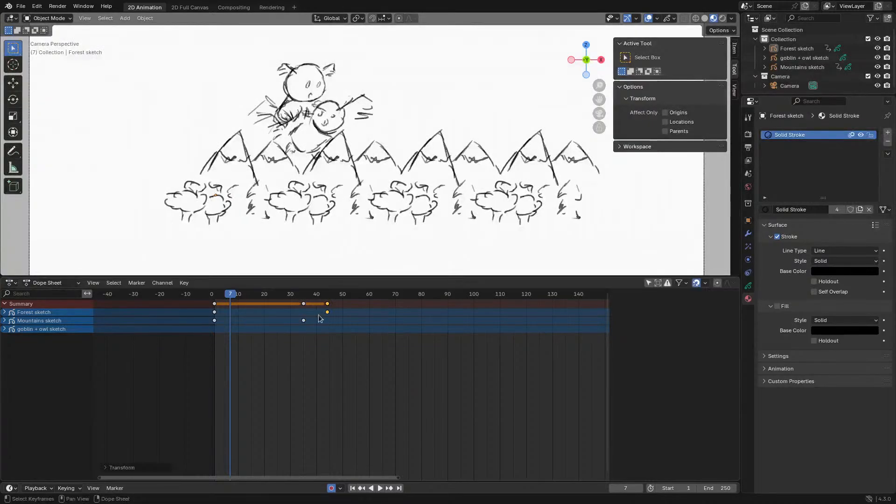
click(216, 299)
key(space)
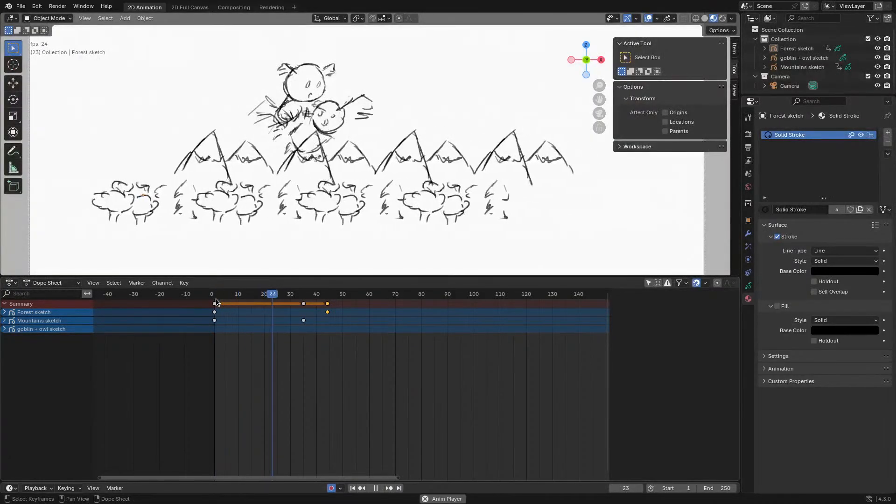
key(space)
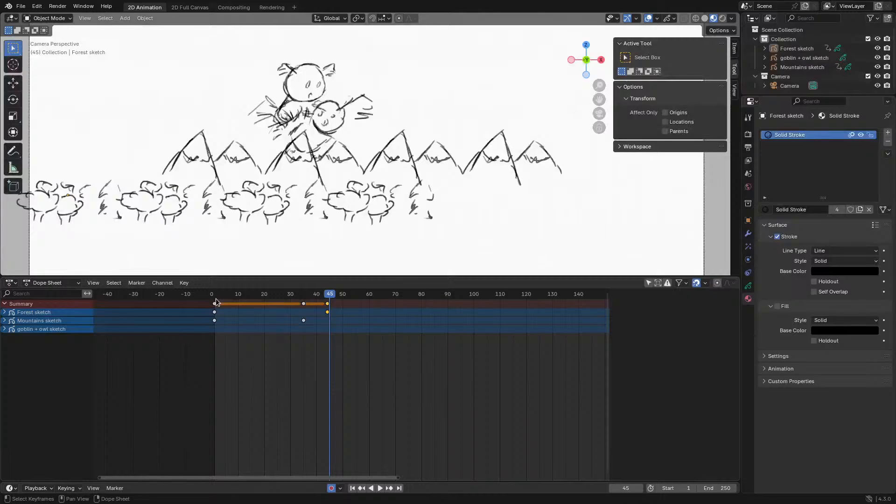
Step backward and forward through the animation to compare the forest's and mountains' retimed movement
key(Left)
key(Left)
key(Left)
key(Left)
key(Left)
key(Left)
key(Left)
key(Left)
key(Left)
key(Left)
key(Left)
key(Left)
key(Left)
key(Left)
key(Left)
key(Left)
key(Left)
key(Left)
key(Left)
key(Left)
key(Right)
key(Right)
key(Right)
key(Right)
key(Right)
key(Right)
key(Right)
key(Right)
key(Right)
key(Right)
key(Right)
key(Right)
key(Right)
key(Right)
key(Right)
key(Right)
key(Right)
key(Right)
key(Right)
key(Right)
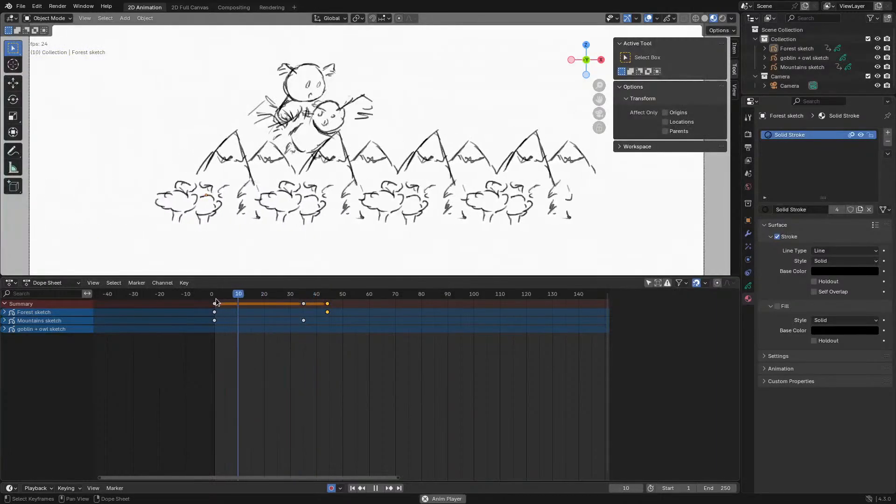
Cancel the keyframe move and replay the animation from frame 1 to check the scenery's movement
key(g)
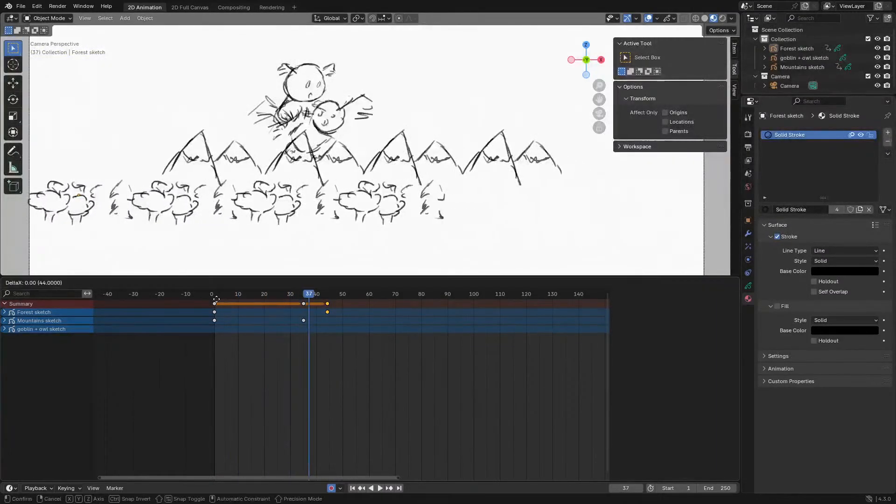
key(Escape)
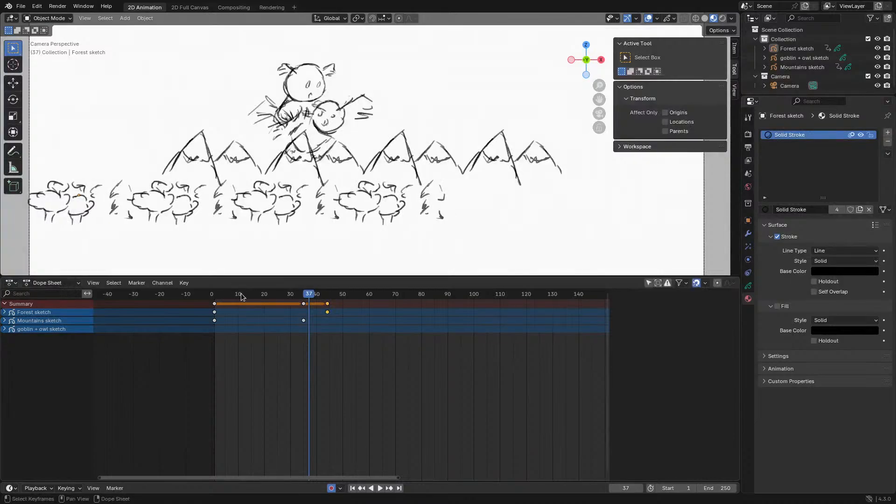
drag(241, 297, 217, 298)
key(space)
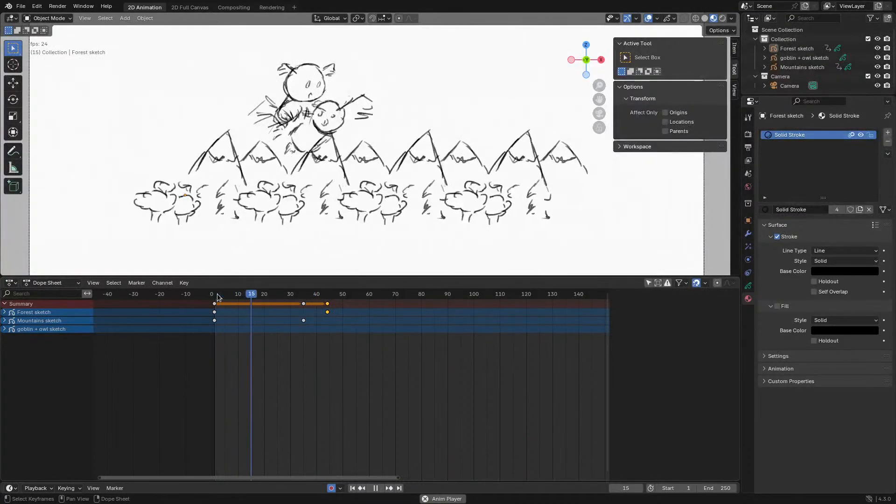
key(space)
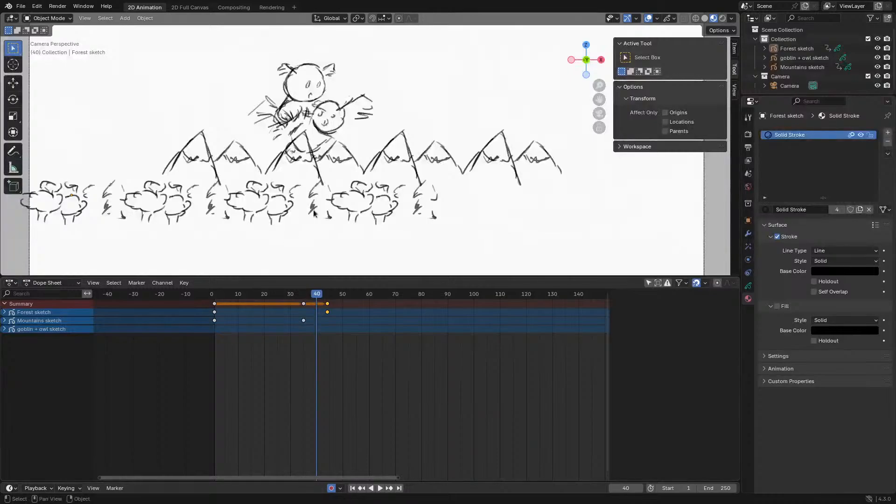
Try moving the forest sketch upward at frame 40 and play the animation to see the resulting motion
click(339, 194)
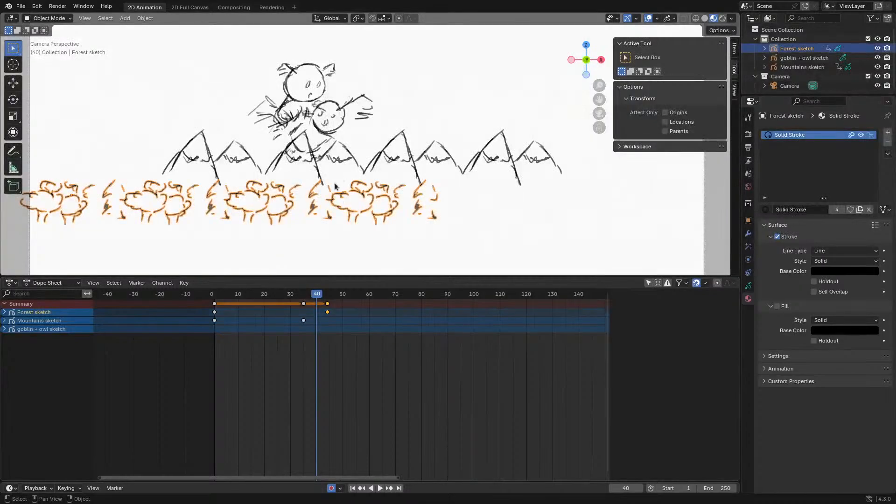
key(g)
click(334, 193)
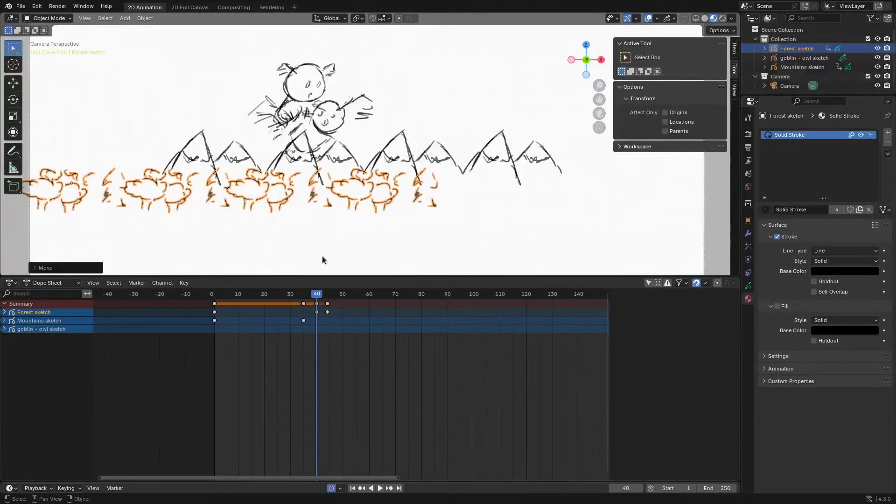
drag(291, 293, 228, 296)
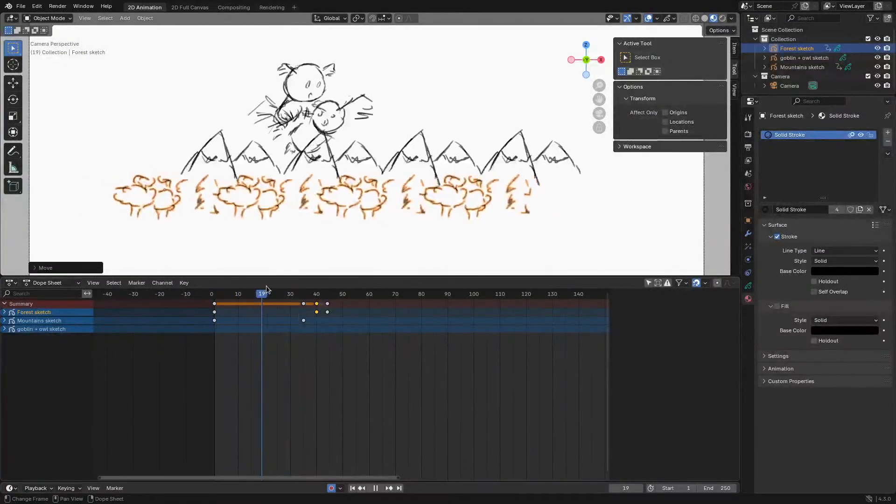
key(space)
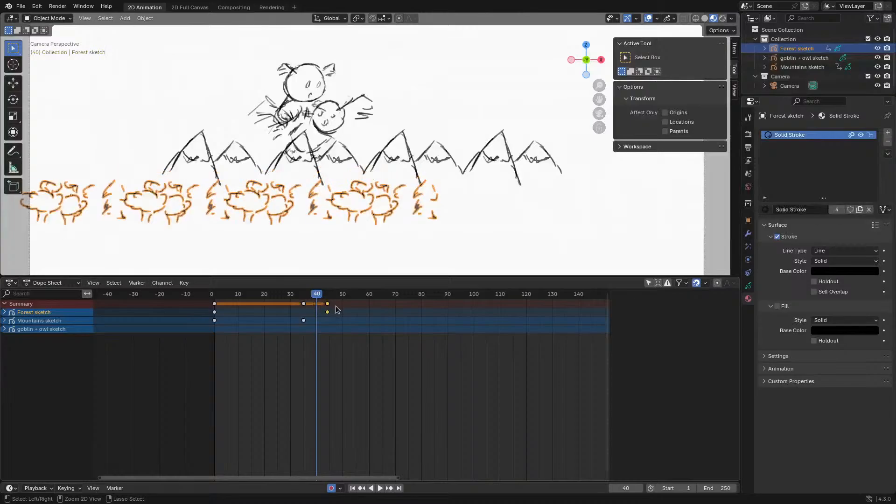
Return the animation to frame 1 and select the mountains sketch
drag(317, 294, 215, 301)
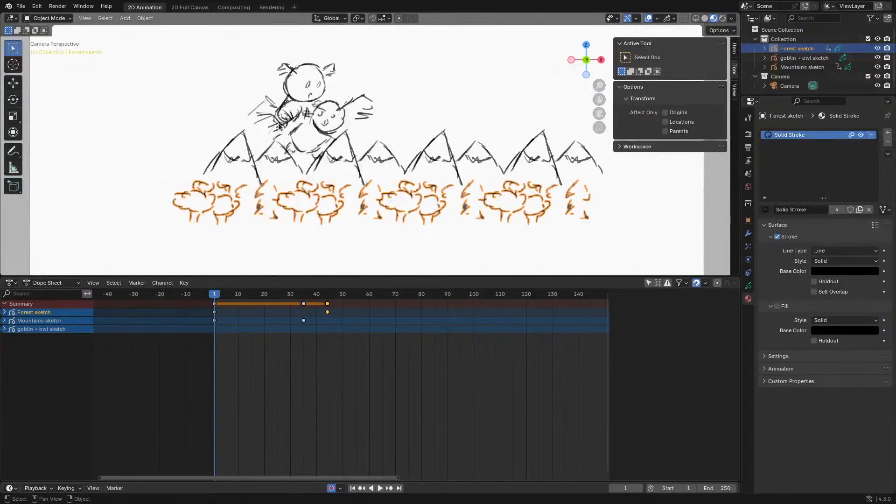
scroll(329, 155, down, 3)
scroll(329, 155, up, 2)
shift+middle_drag(329, 155, 399, 196)
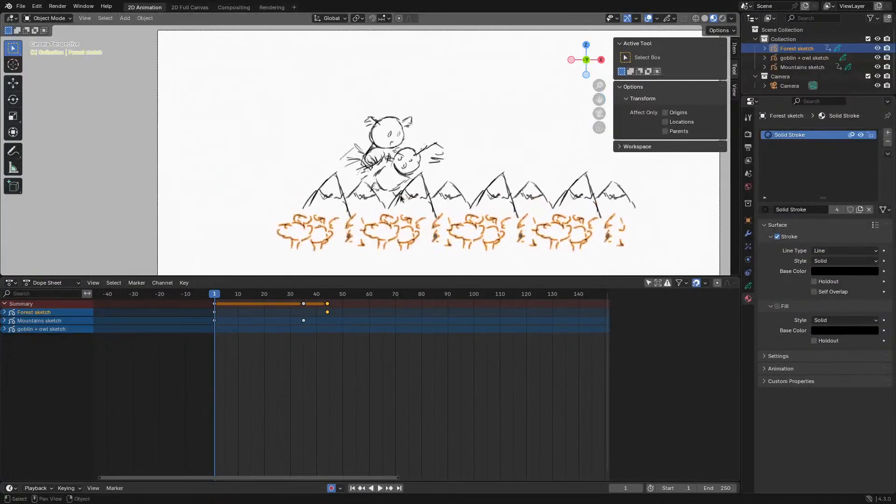
scroll(372, 140, up, 1)
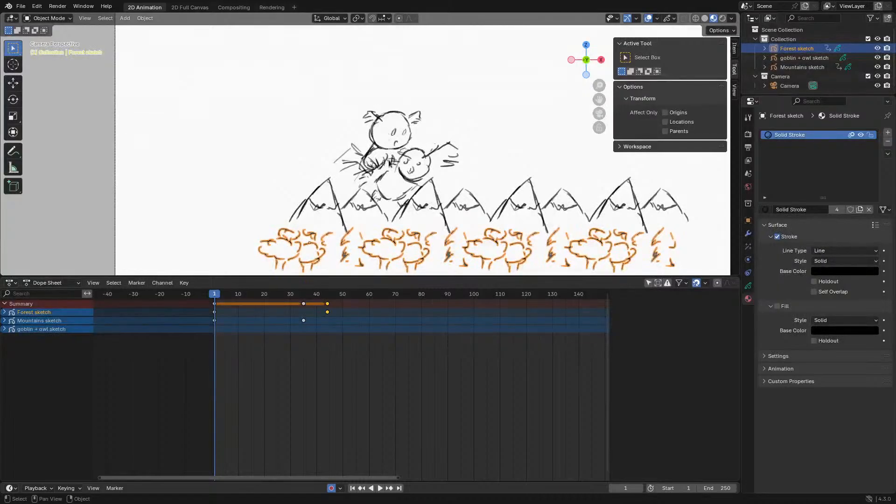
click(458, 207)
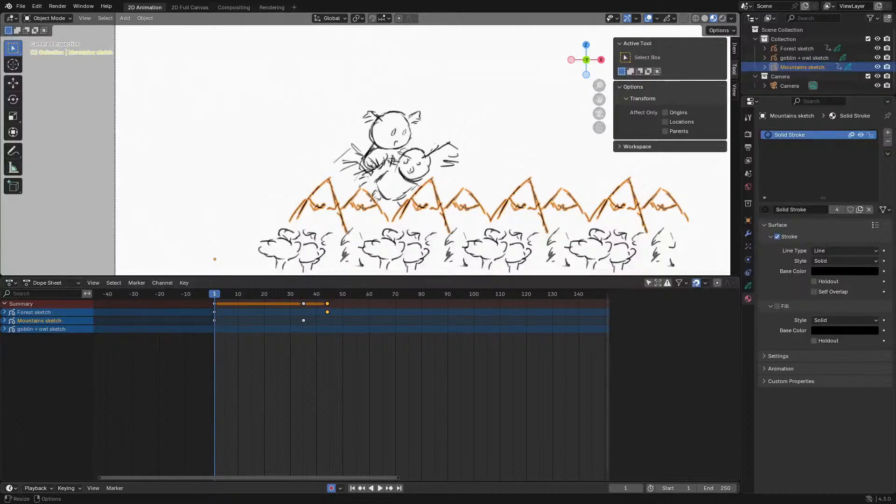
Select the goblin + owl sketch and switch it to Draw Mode
mouse_move(422, 164)
middle_down()
mouse_move(441, 131)
mouse_move(432, 132)
middle_up()
scroll(433, 133, up, 3)
scroll(433, 132, down, 3)
scroll(433, 133, up, 3)
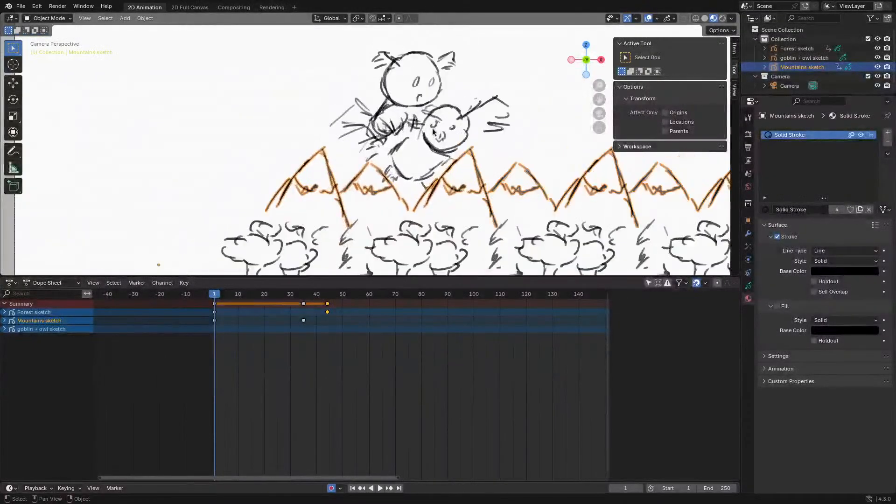
scroll(433, 132, down, 1)
shift+middle_drag(445, 129, 421, 140)
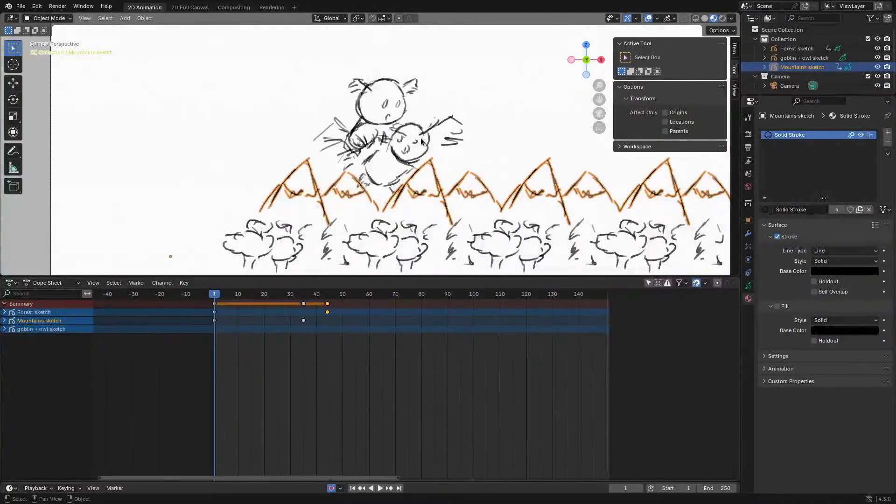
click(422, 141)
key(ctrl+Tab)
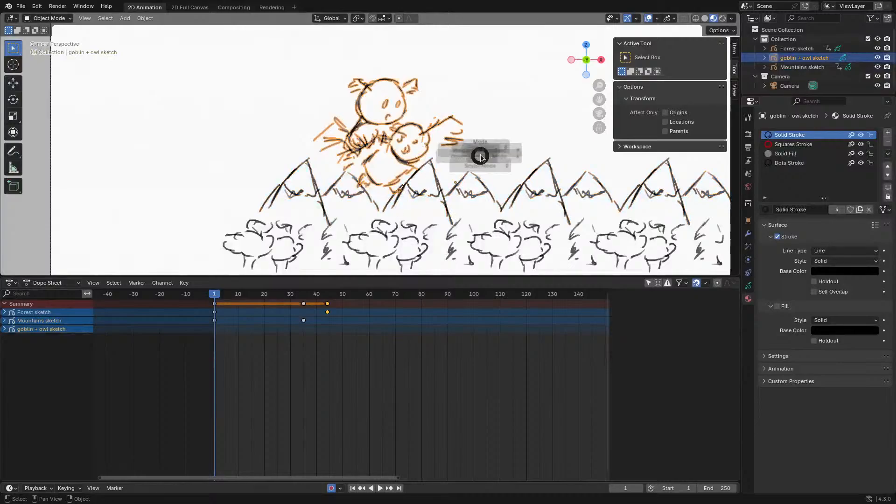
click(539, 122)
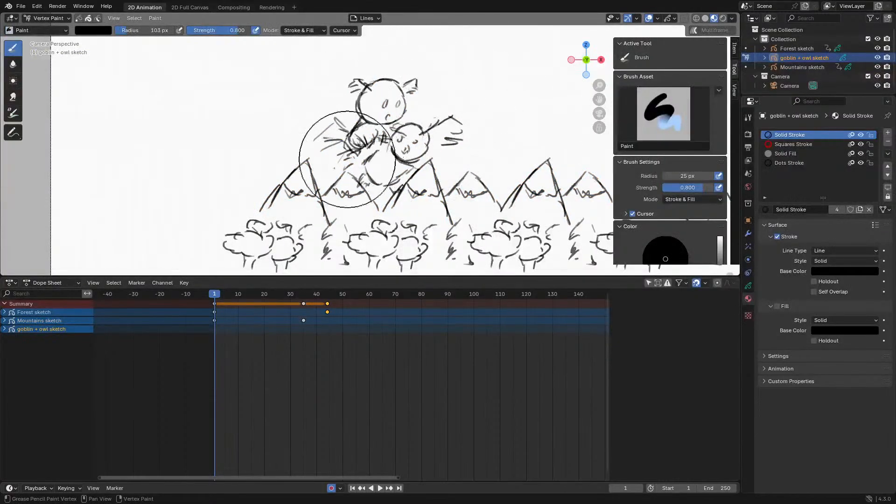
key(ctrl+Tab)
click(475, 114)
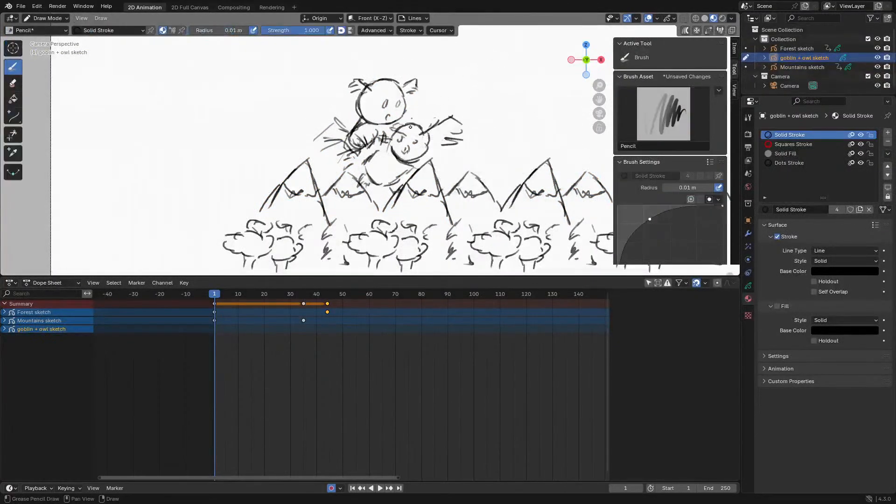
Hide the forest and mountains sketches in the viewport, leaving the goblin + owl sketch shown
mouse_move(439, 145)
shift+middle_down()
mouse_move(345, 166)
mouse_move(420, 145)
shift+middle_up()
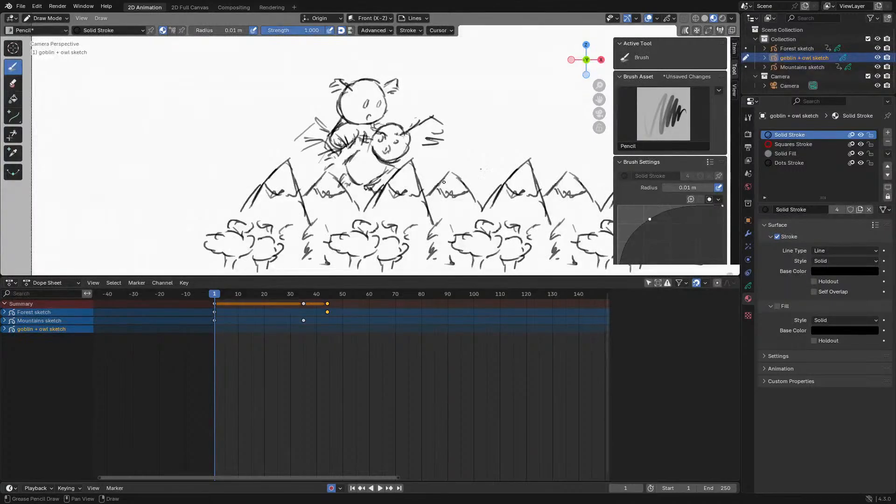
click(878, 48)
click(878, 67)
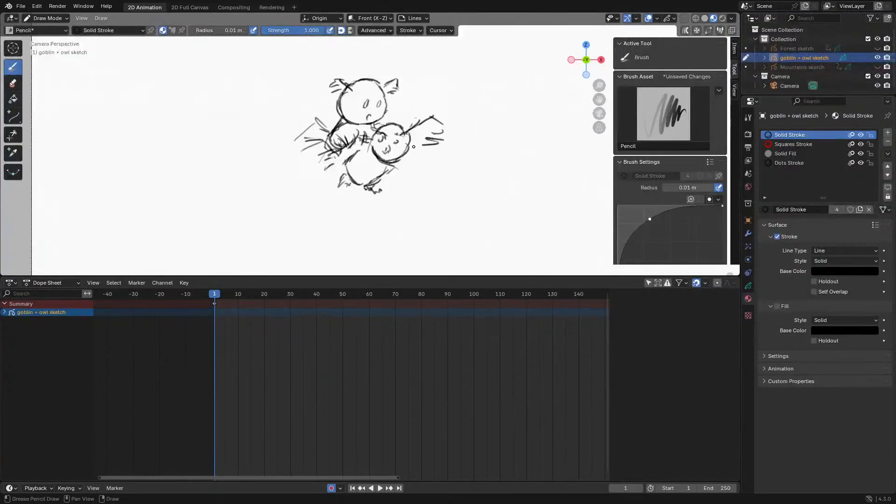
mouse_move(448, 159)
shift+middle_down()
mouse_move(383, 196)
mouse_move(424, 178)
mouse_move(455, 133)
mouse_move(460, 143)
shift+middle_up()
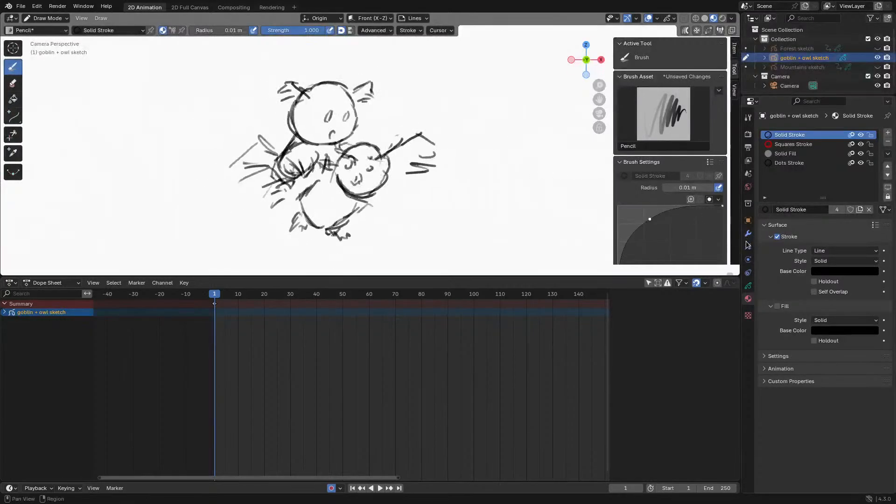
Rename the goblin + owl sketch's Lines layer to "shape sketch"
click(747, 287)
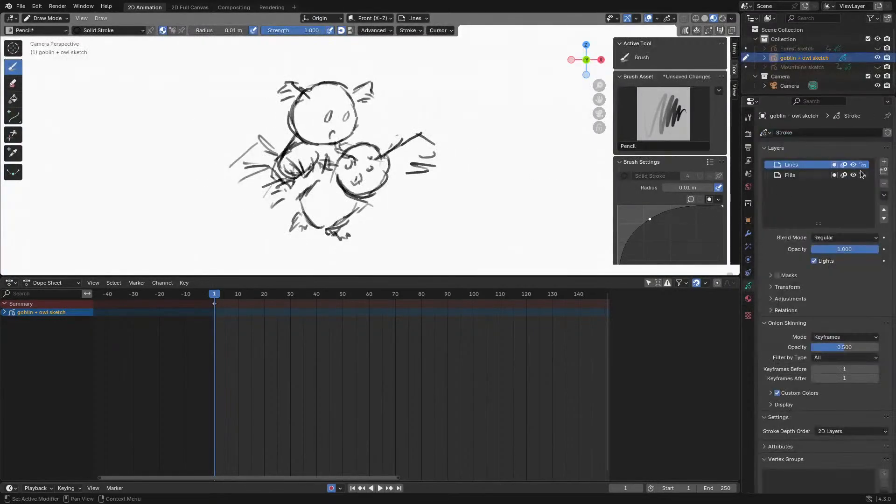
double_click(816, 167)
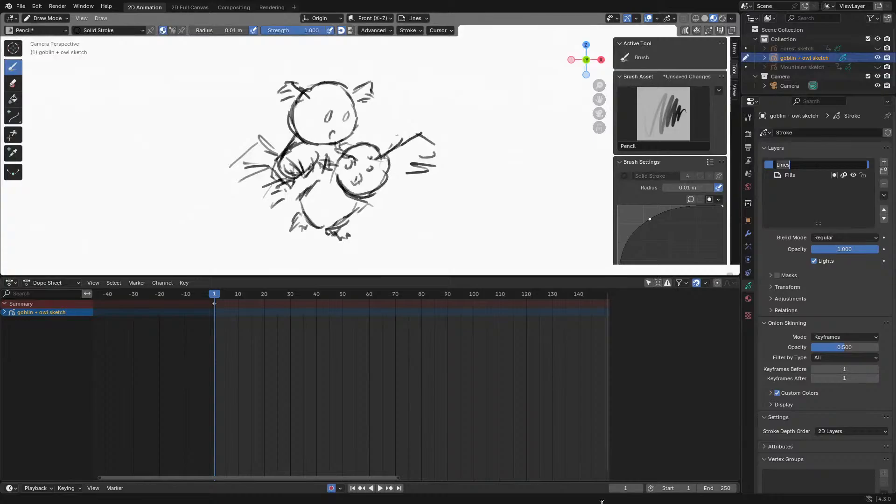
text(shape sketc)
key(Return)
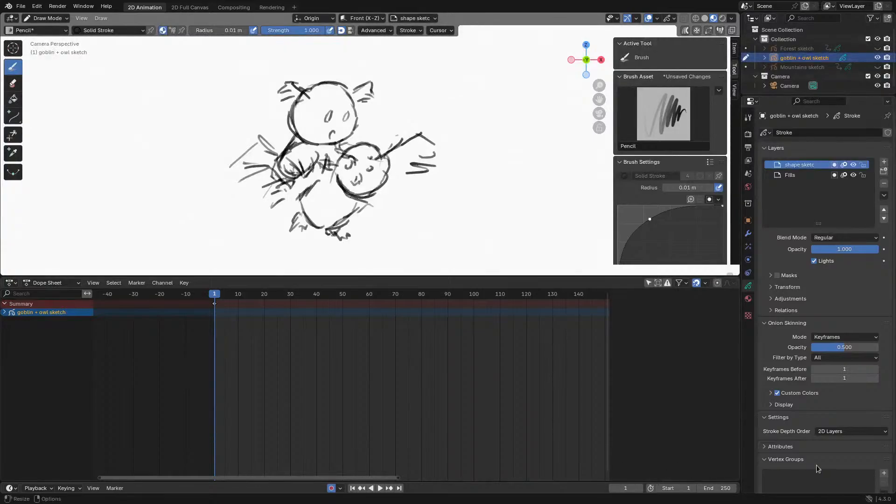
double_click(821, 164)
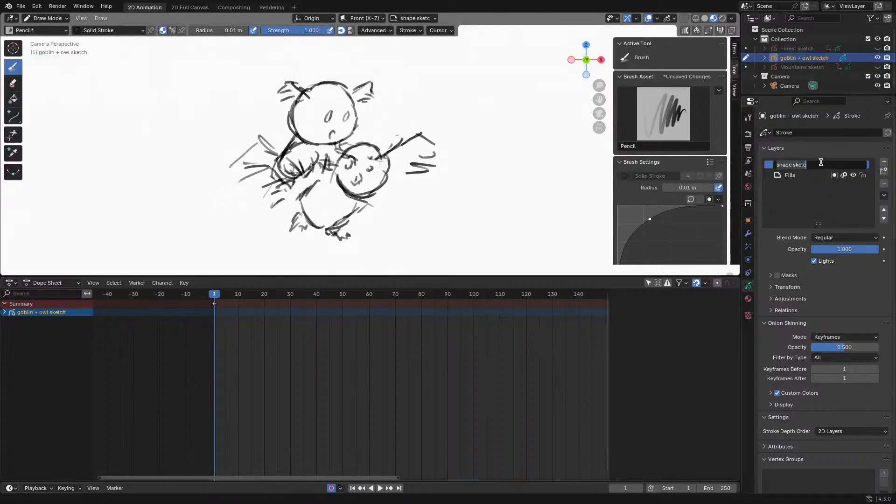
key(End)
text(h)
key(Return)
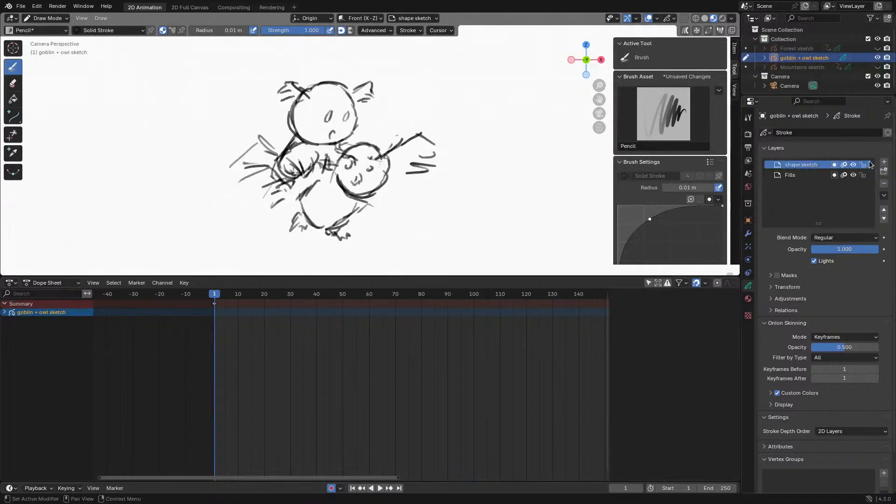
Add a new layer above the shape sketch layer and lower the shape sketch layer's opacity to 0.259
click(883, 163)
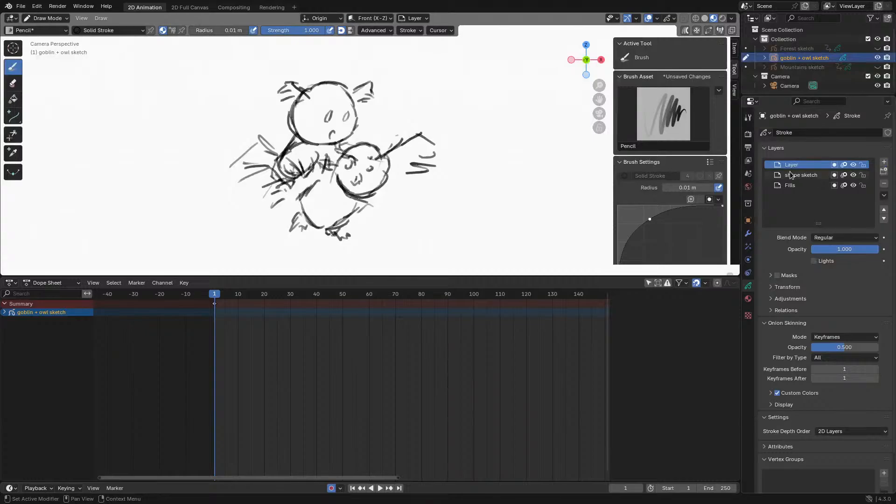
click(803, 178)
drag(855, 249, 805, 249)
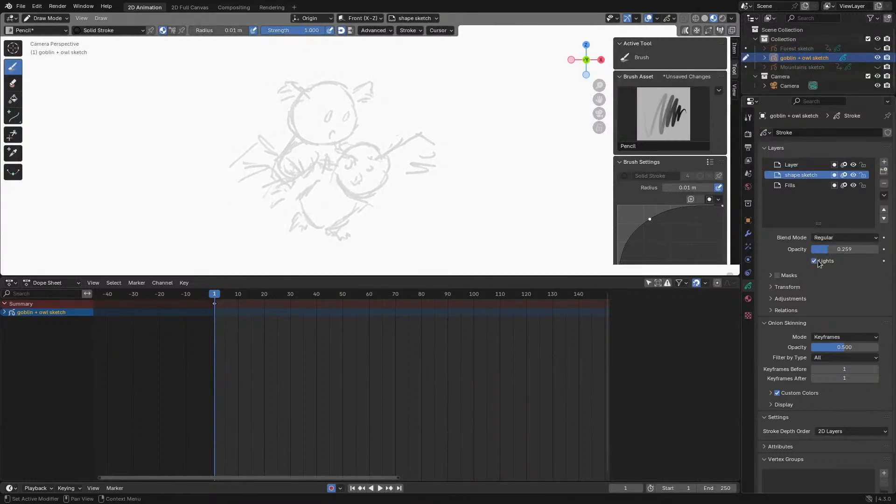
Select the newly added layer and rename it "sketch"
click(807, 165)
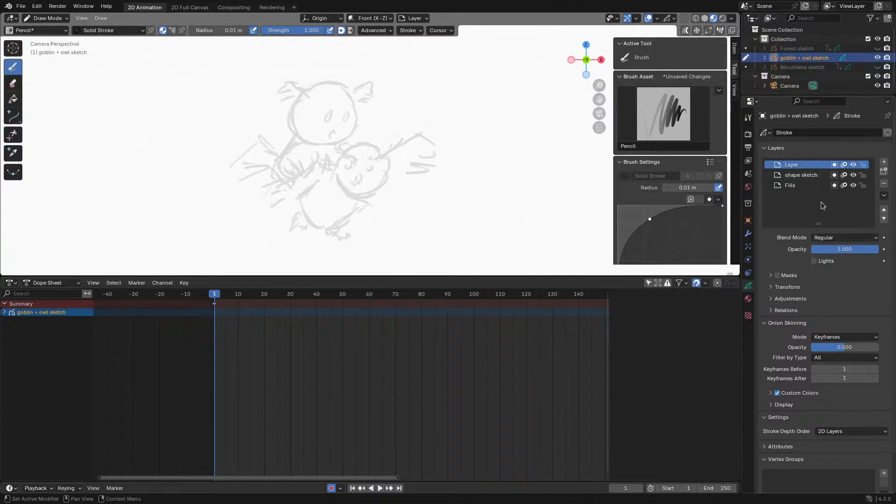
click(813, 175)
click(809, 165)
double_click(811, 161)
text(S)
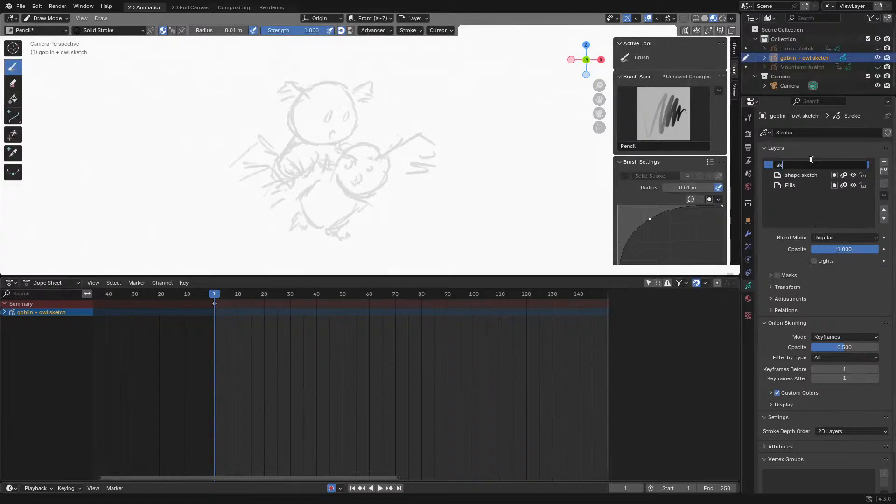
key(Return)
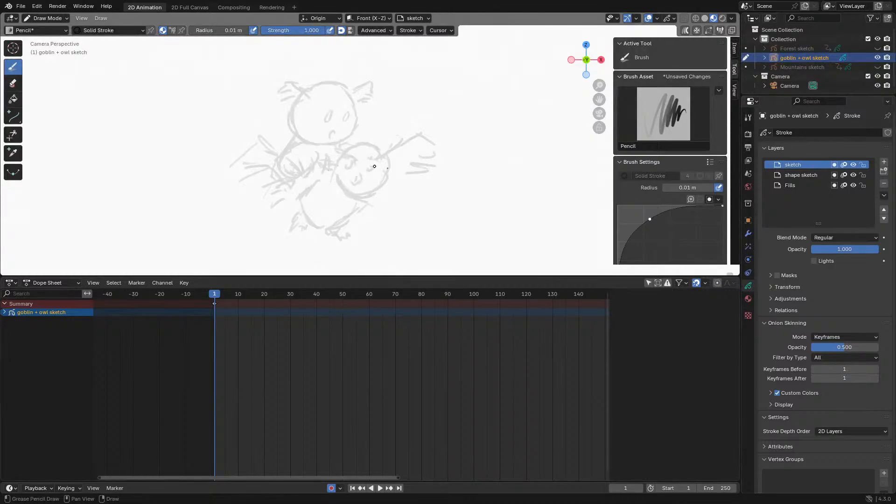
mouse_move(476, 138)
ctrl+middle_down()
mouse_move(475, 178)
mouse_move(478, 140)
ctrl+middle_up()
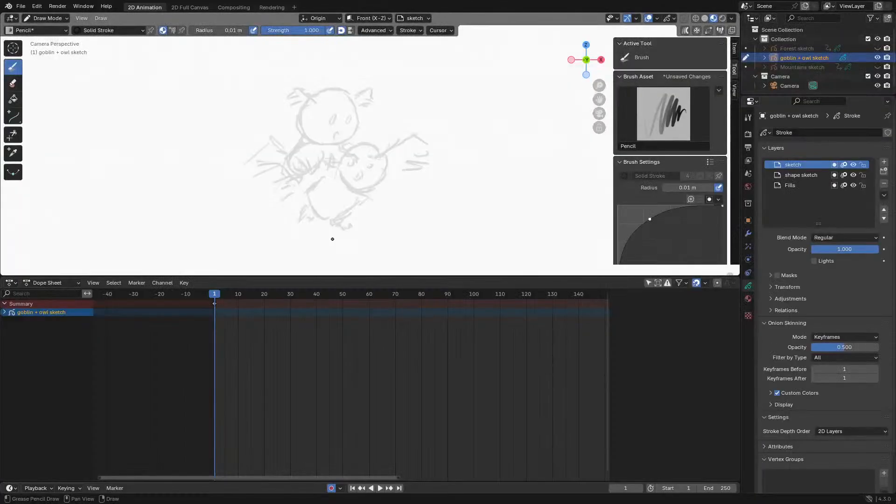
key(space)
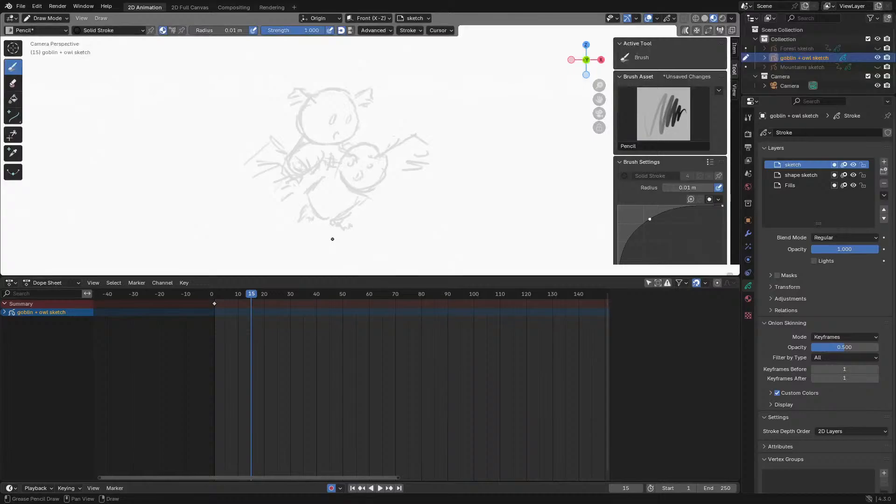
drag(223, 293, 214, 294)
Take the Blender window out of fullscreen and tile it beside the browser page with the goblin reference image
key(F3)
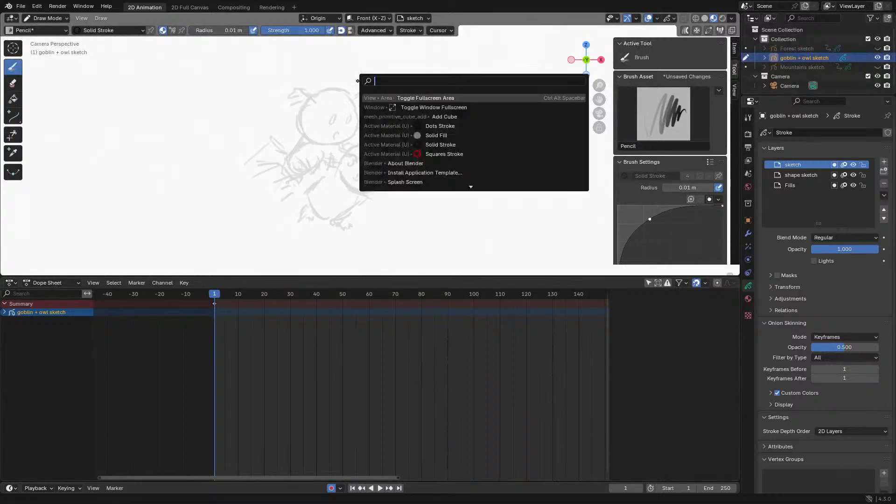
key(Down)
key(Return)
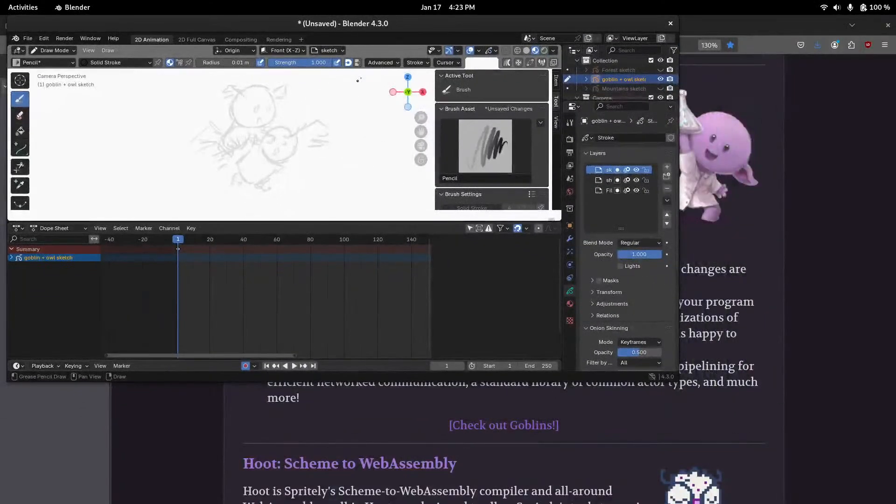
drag(422, 22, 2, 154)
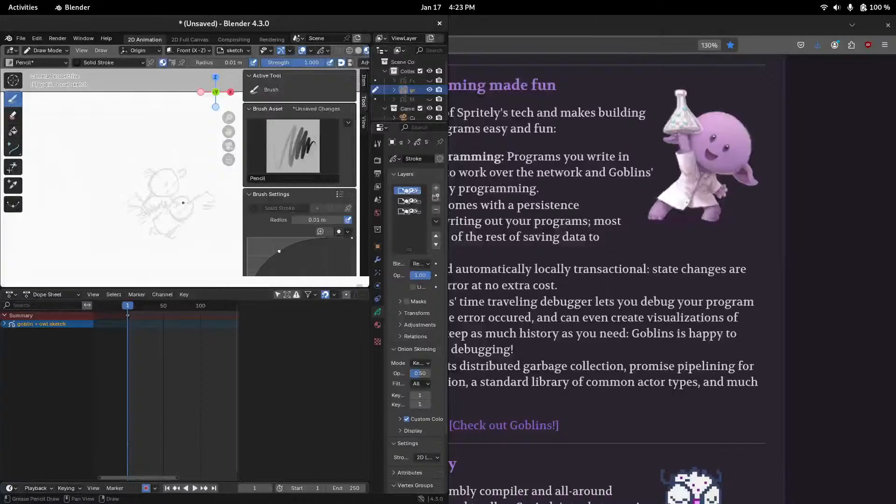
Expand the drawing viewport to fill the whole Blender window and frame the goblin and owl sketch
key(F3)
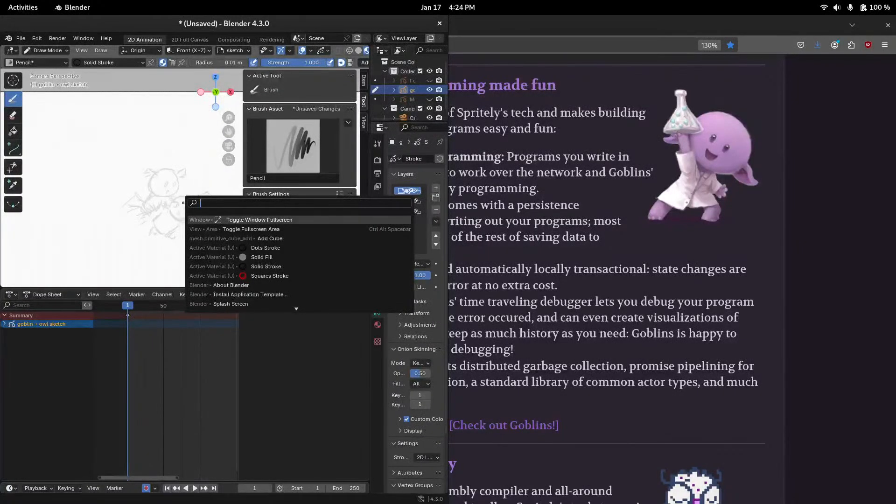
key(Down)
key(Return)
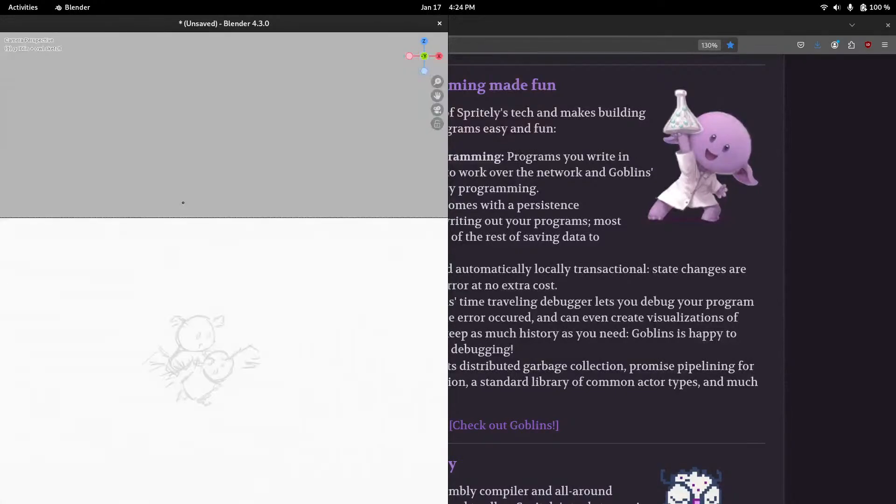
shift+middle_drag(230, 305, 258, 126)
scroll(259, 127, up, 2)
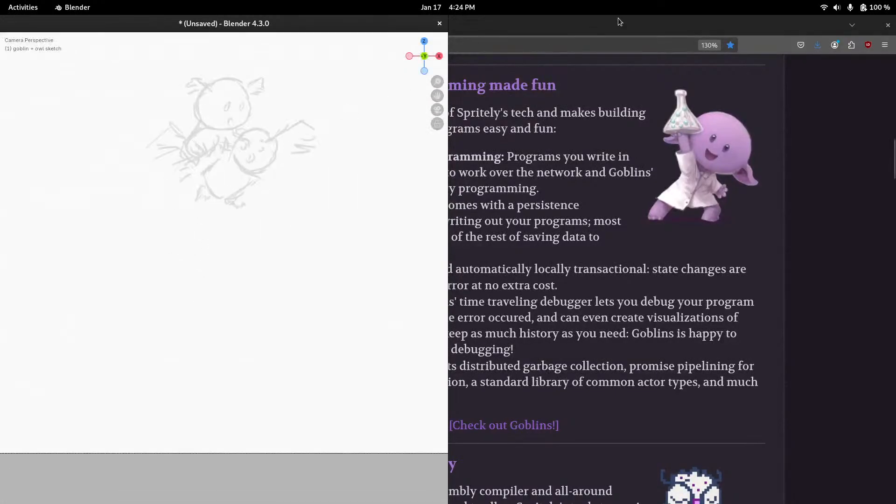
Switch to Firefox, tile its window beside Blender and hide the Tree Style Tab sidebar
drag(619, 21, 895, 70)
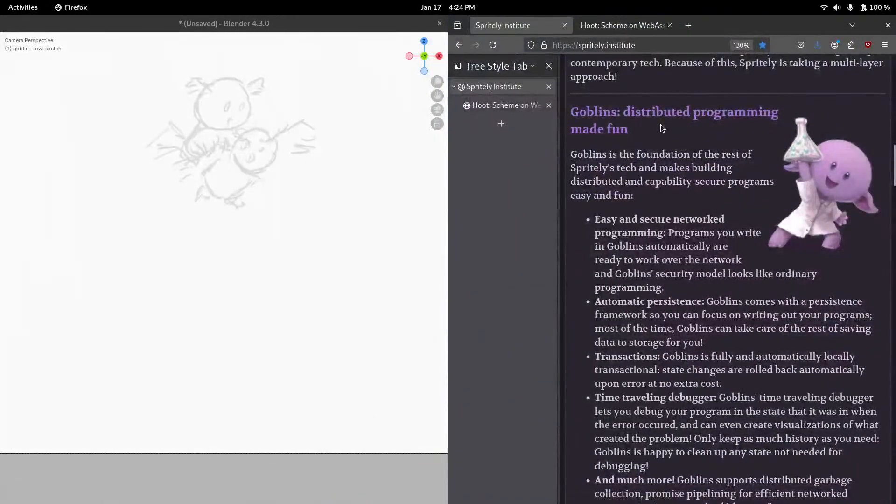
key(F1)
Open the goblin mascot image and the Hoot owl image from the Spritely Institute page in new tabs
scroll(666, 164, down, 8)
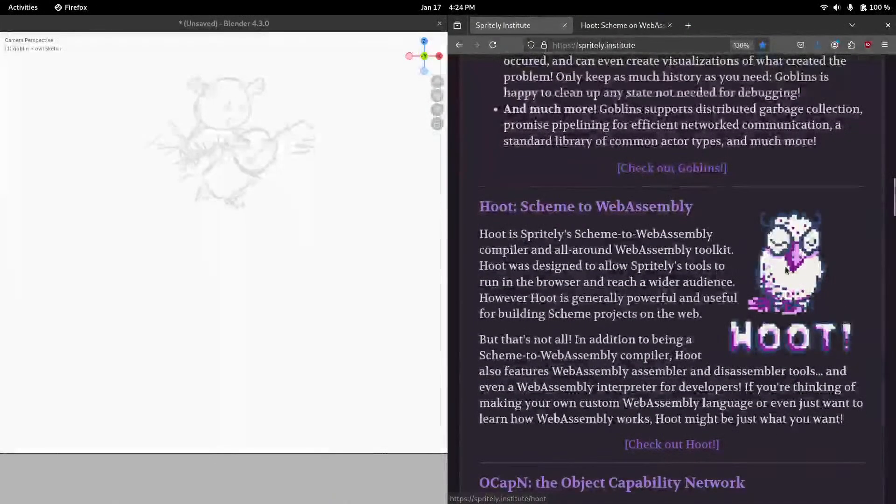
scroll(786, 270, up, 5)
scroll(787, 270, down, 3)
scroll(744, 264, up, 6)
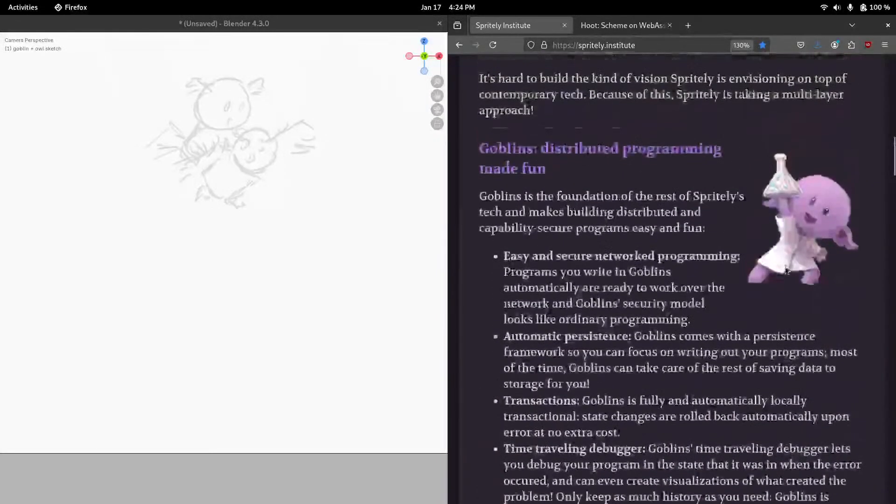
scroll(744, 264, up, 12)
scroll(635, 205, down, 12)
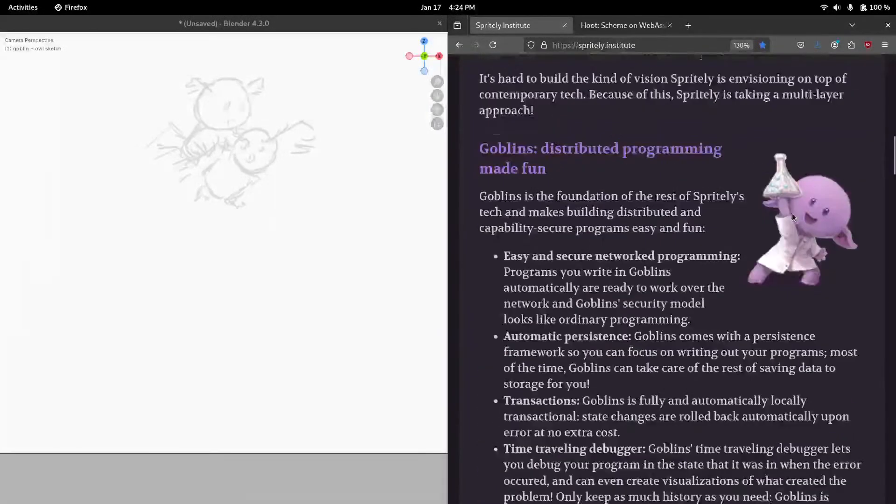
right_click(796, 205)
click(796, 209)
scroll(788, 244, down, 5)
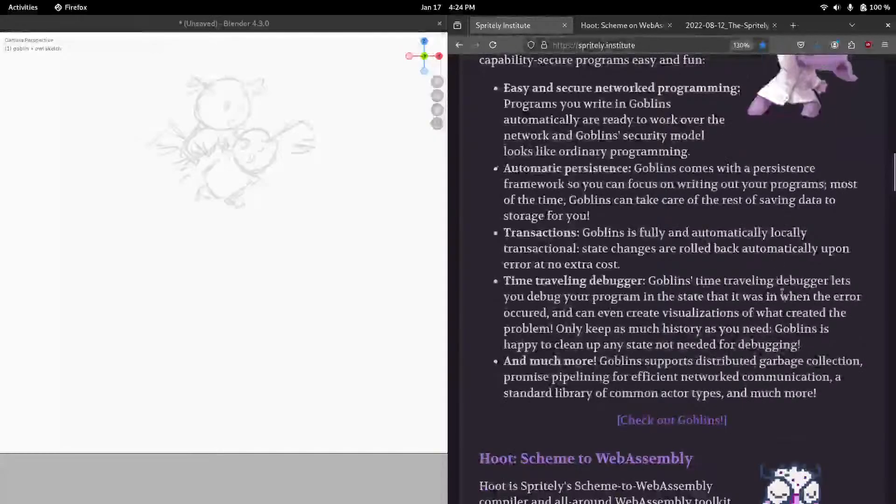
scroll(760, 247, down, 4)
right_click(758, 322)
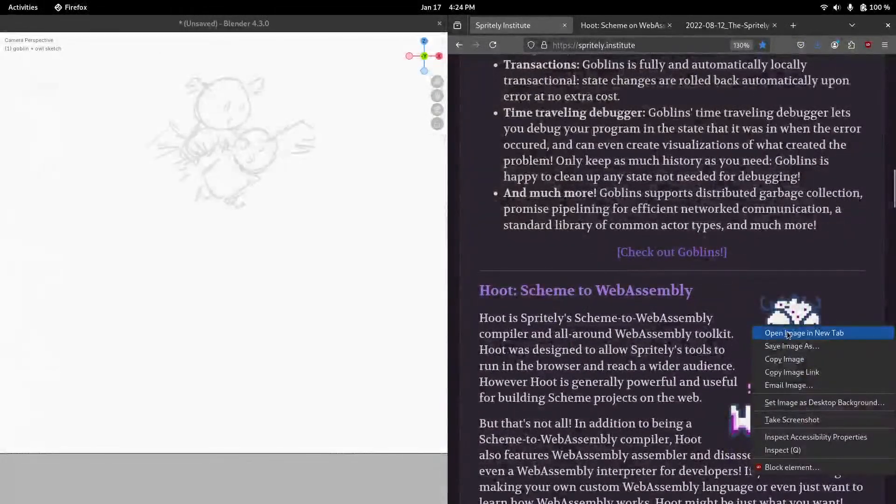
click(772, 332)
Look through the Spritely Goblins page and the News Archive, including its older posts, for more goblin and owl artwork
scroll(671, 175, up, 11)
scroll(671, 175, up, 10)
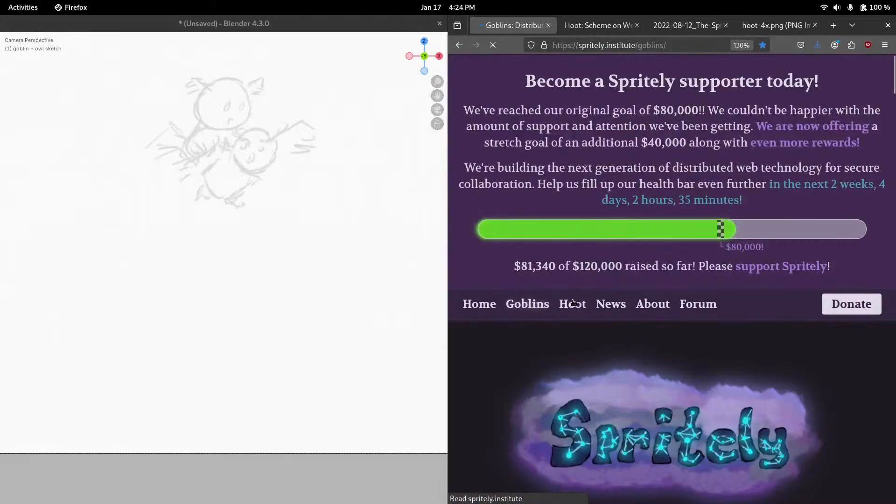
scroll(607, 317, down, 6)
scroll(618, 313, up, 3)
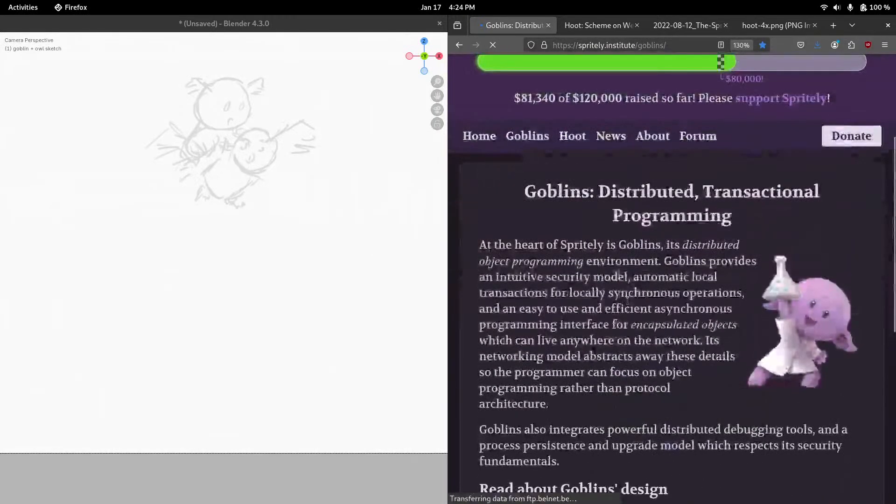
click(609, 135)
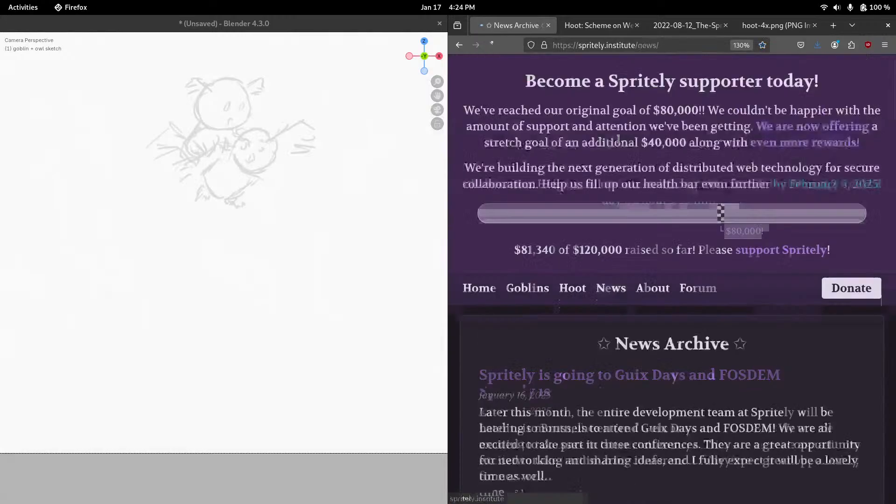
scroll(617, 305, down, 15)
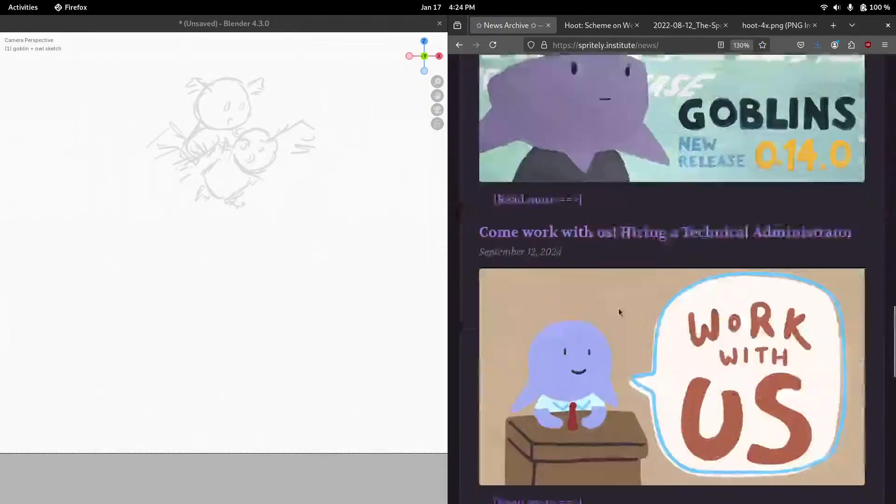
scroll(620, 312, up, 5)
scroll(619, 312, down, 7)
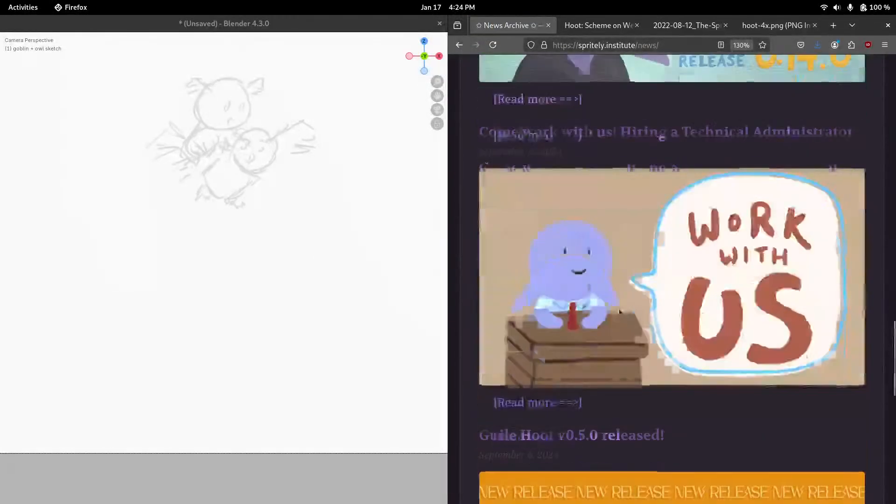
scroll(619, 312, down, 10)
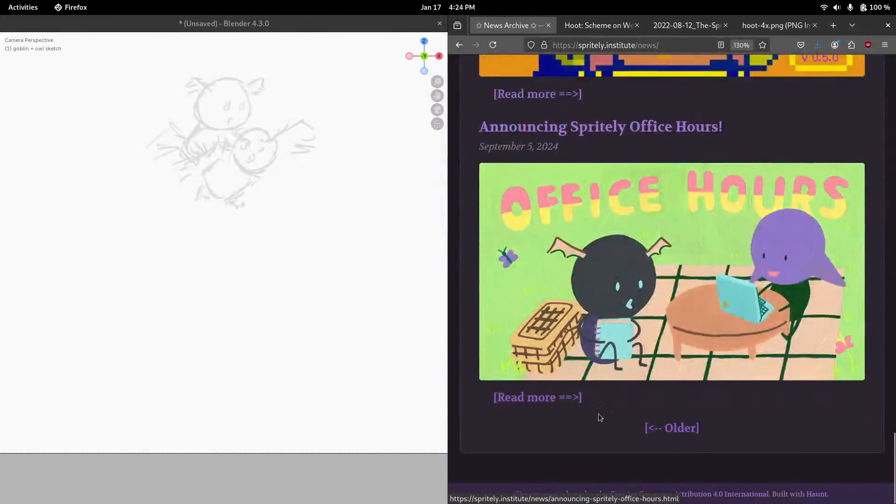
click(672, 428)
scroll(644, 317, down, 2)
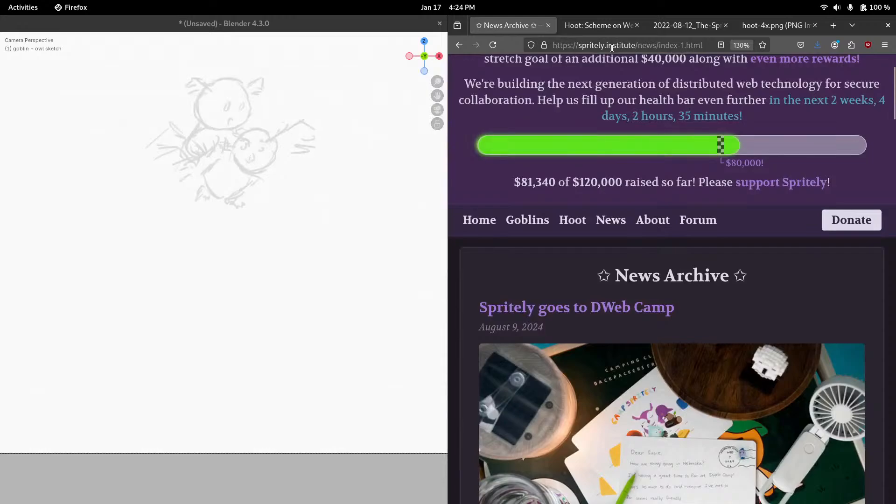
Open the local project plan page at 127.0.0.1:8080/projects/ in a new tab and show its Goblins section
key(ctrl+t)
text(127.0.0.1:8080/pro)
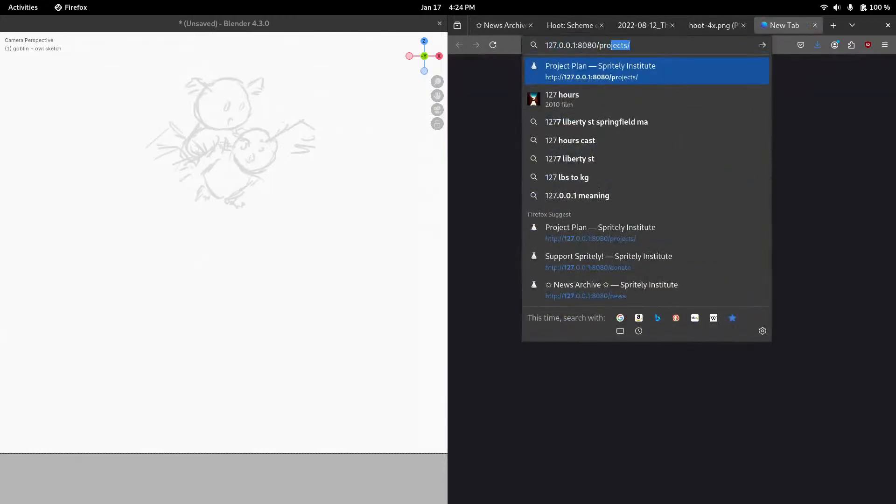
key(Return)
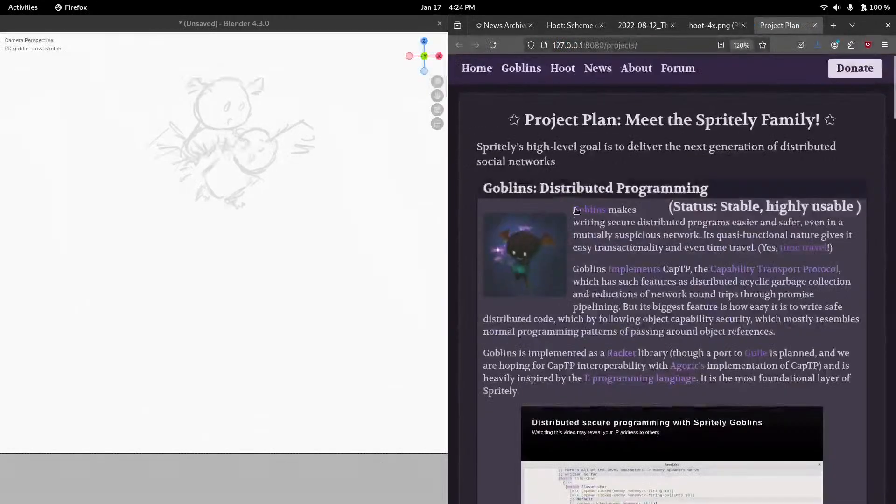
key(ctrl+plus)
scroll(560, 210, down, 3)
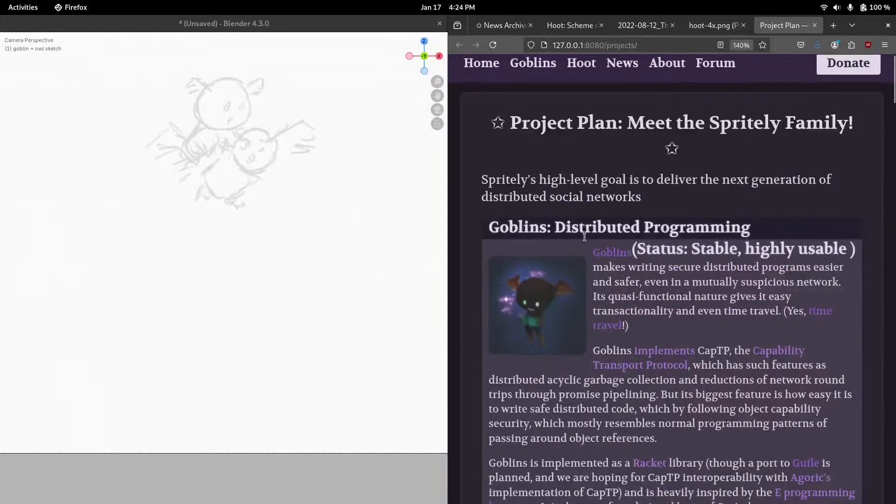
Open the dark goblin picture from the project plan page in its own tab and enlarge it to 170%
right_click(530, 232)
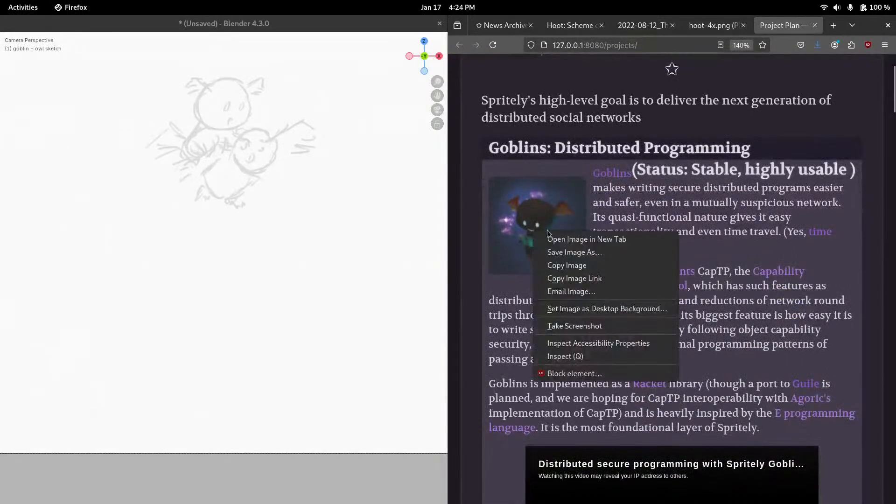
click(560, 239)
click(793, 25)
ctrl+scroll(691, 265, up, 8)
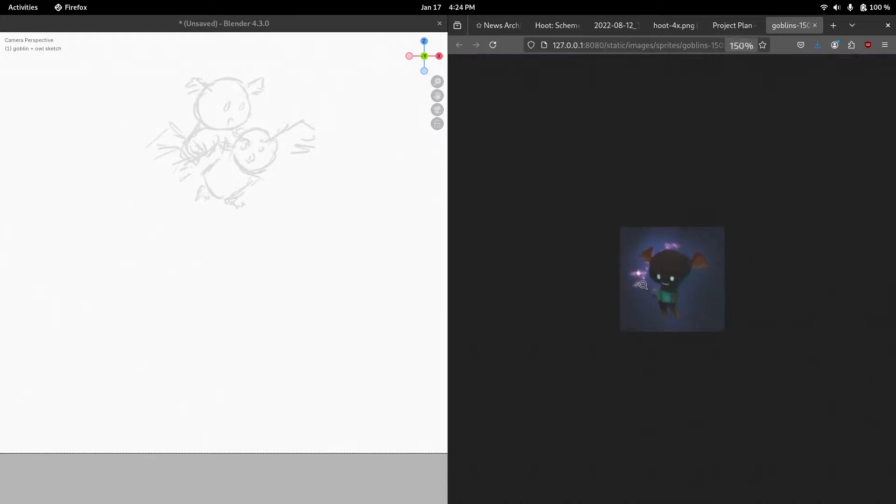
ctrl+scroll(690, 265, down, 4)
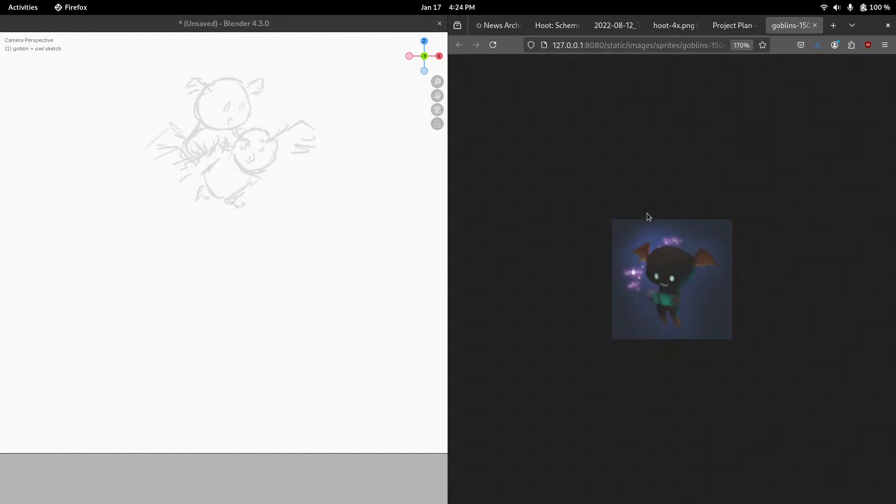
Open the local image goblin-test.png from the gfx-misc/spritely folder in the browser
key(ctrl+o)
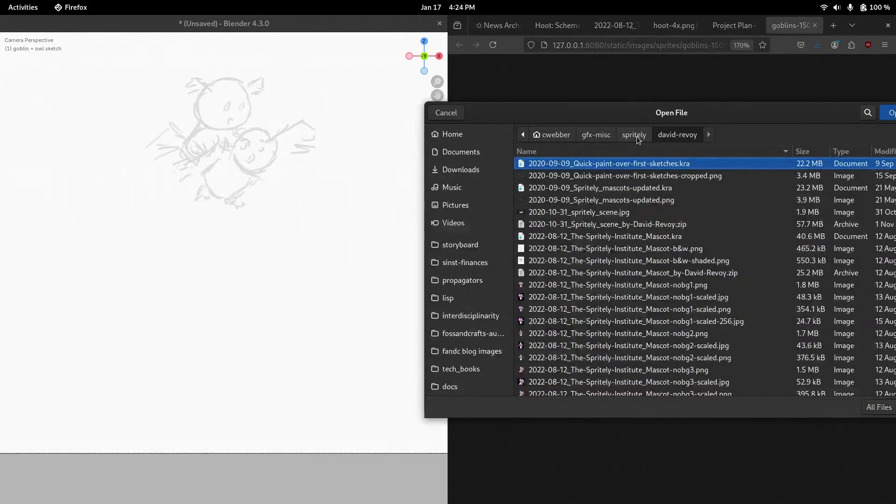
click(636, 136)
scroll(601, 289, down, 10)
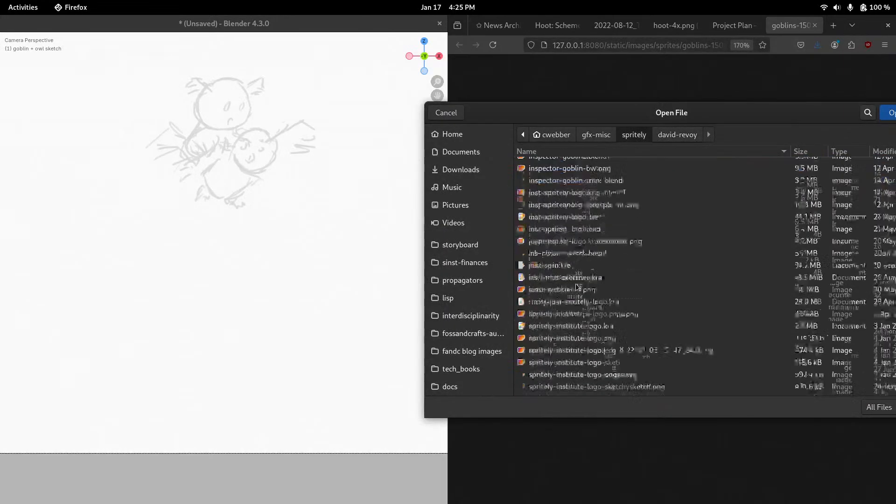
scroll(577, 287, up, 5)
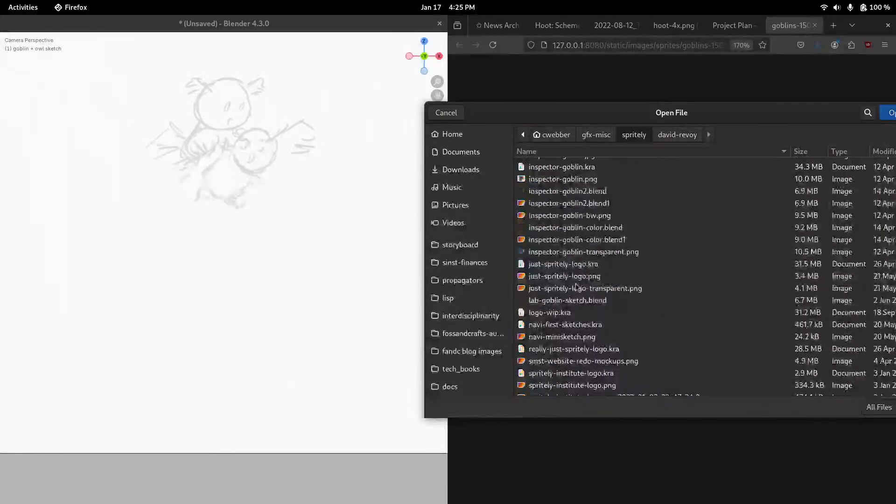
scroll(570, 322, up, 5)
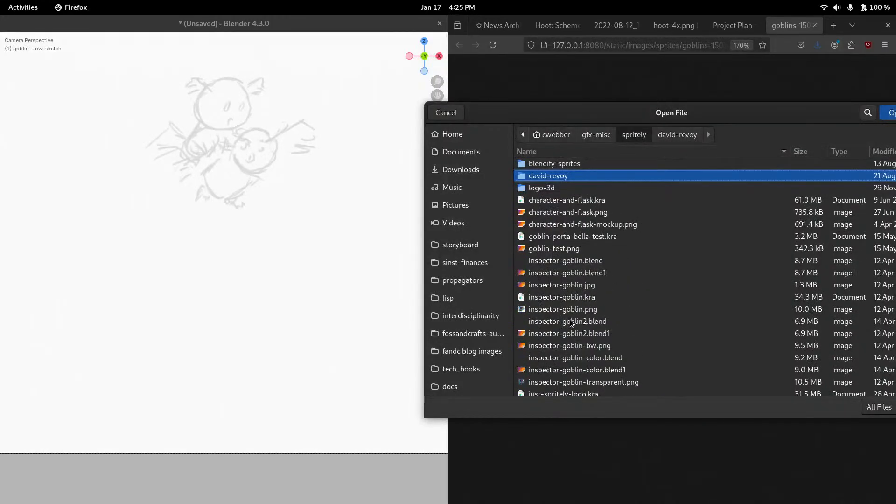
scroll(571, 322, down, 5)
scroll(571, 323, up, 3)
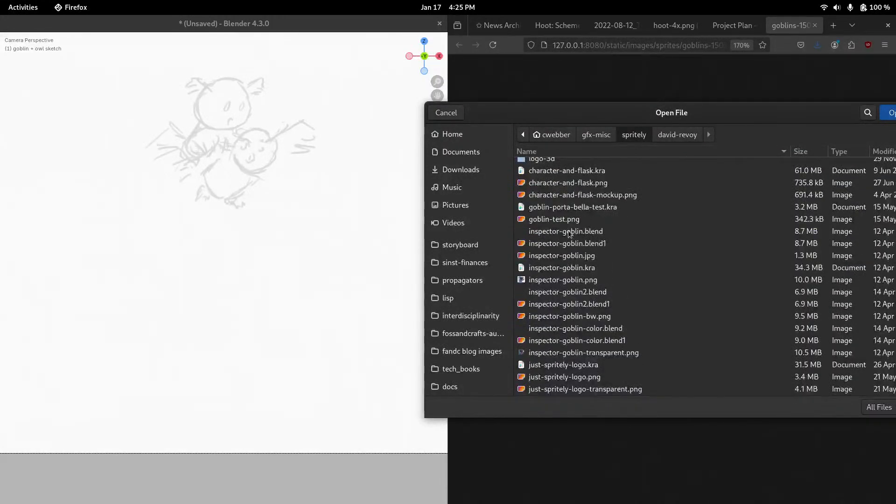
click(574, 219)
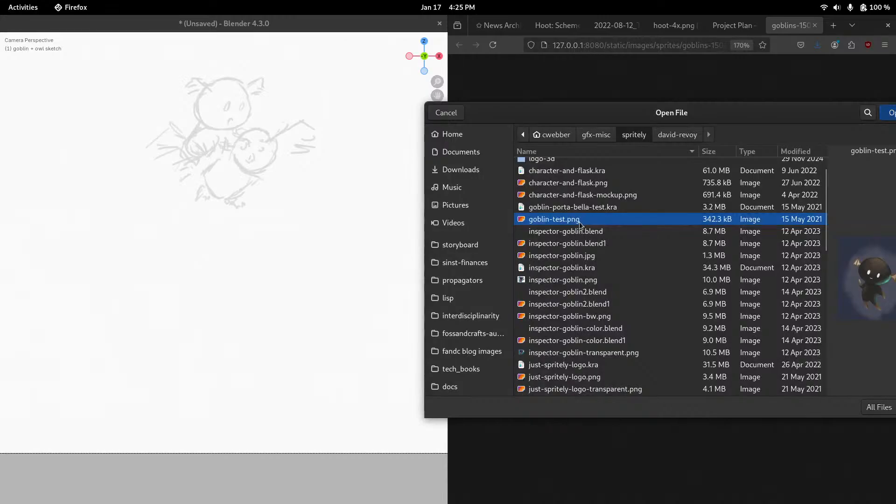
double_click(578, 222)
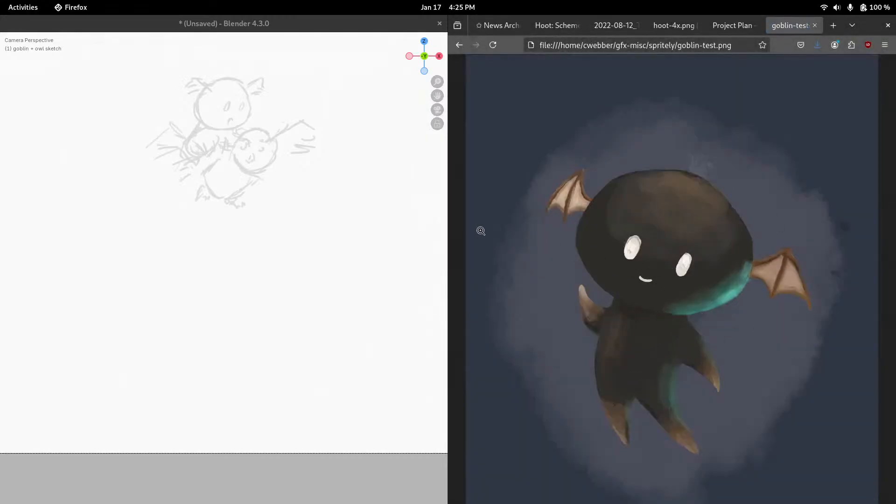
Compare the project plan's goblin picture with the purple mascot image, ending on the goblin-test.png reference
click(729, 27)
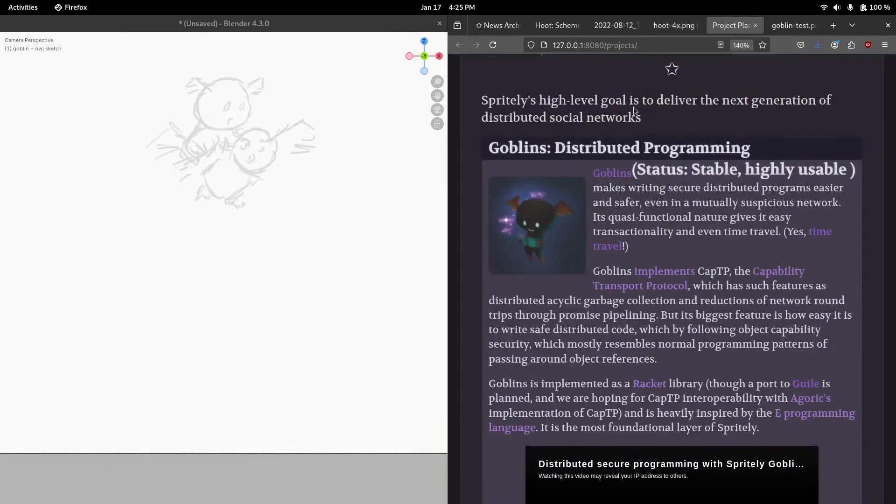
ctrl+scroll(534, 270, up, 2)
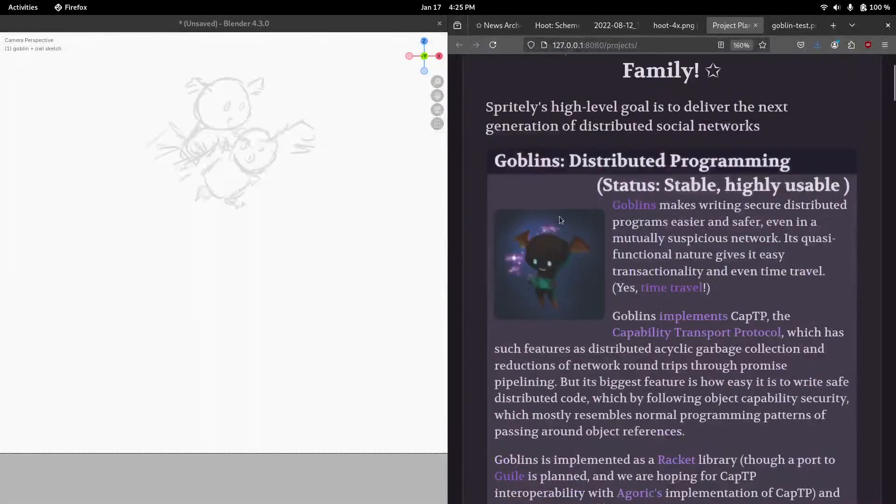
click(663, 28)
click(614, 26)
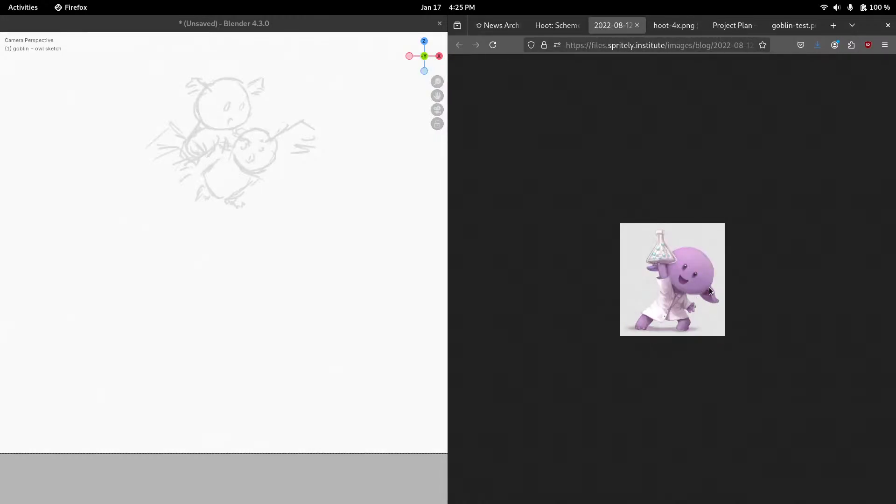
ctrl+scroll(701, 298, up, 4)
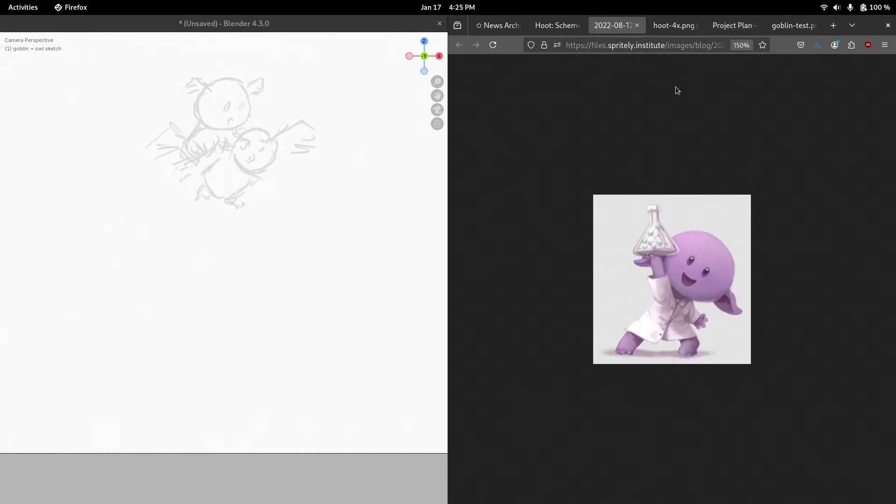
click(732, 26)
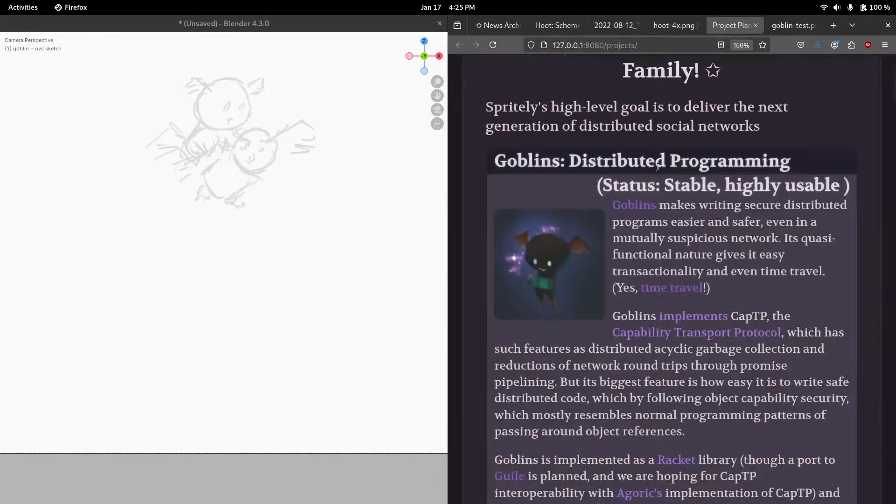
click(781, 30)
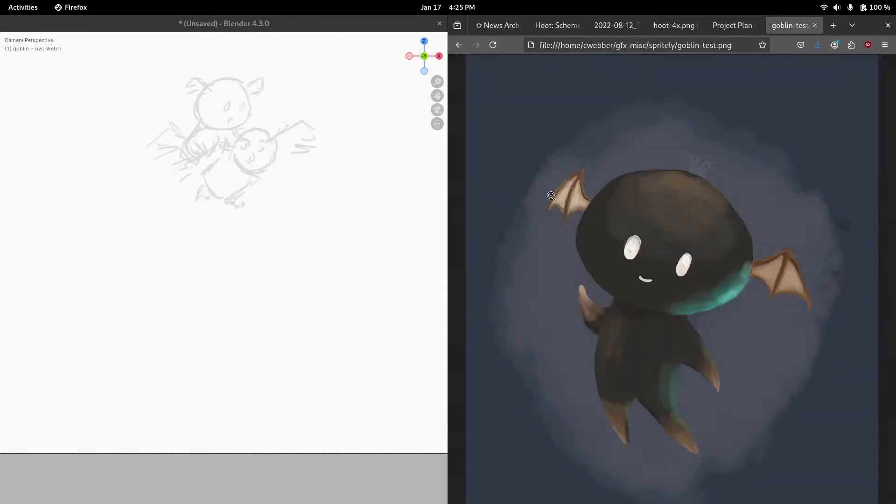
Show the hoot-4x.png owl reference in the browser and enlarge it to 170%
click(327, 217)
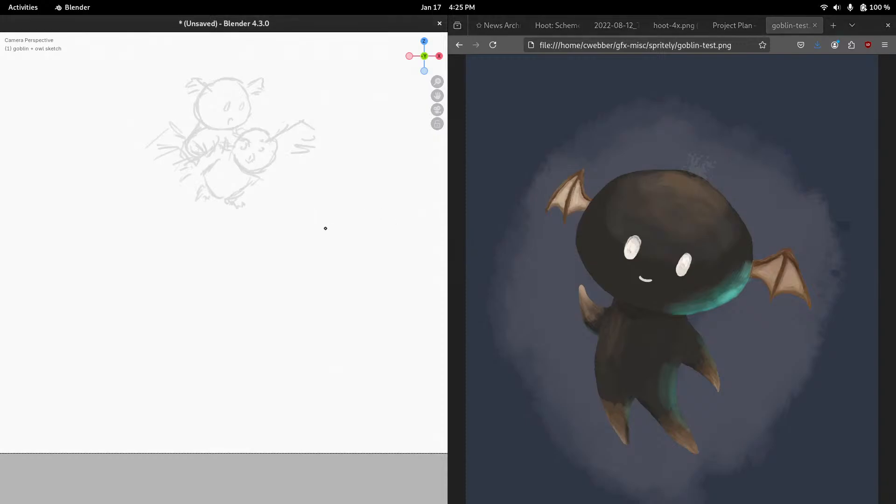
click(670, 28)
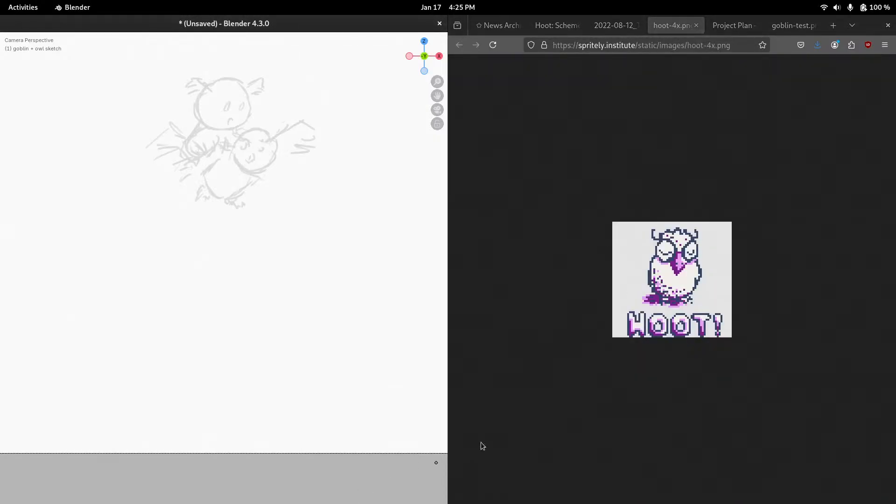
ctrl+scroll(672, 324, up, 5)
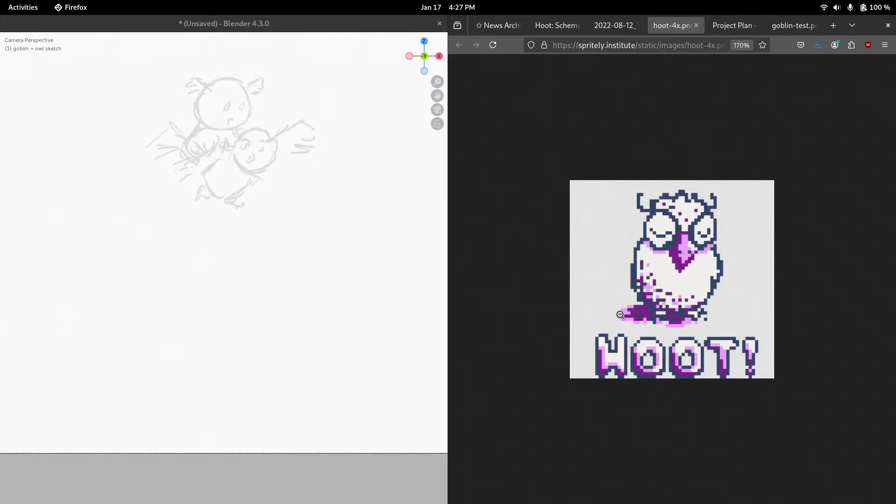
Return to Blender and put the goblin + owl sketch in Draw Mode, with the drawing centred in view
click(298, 160)
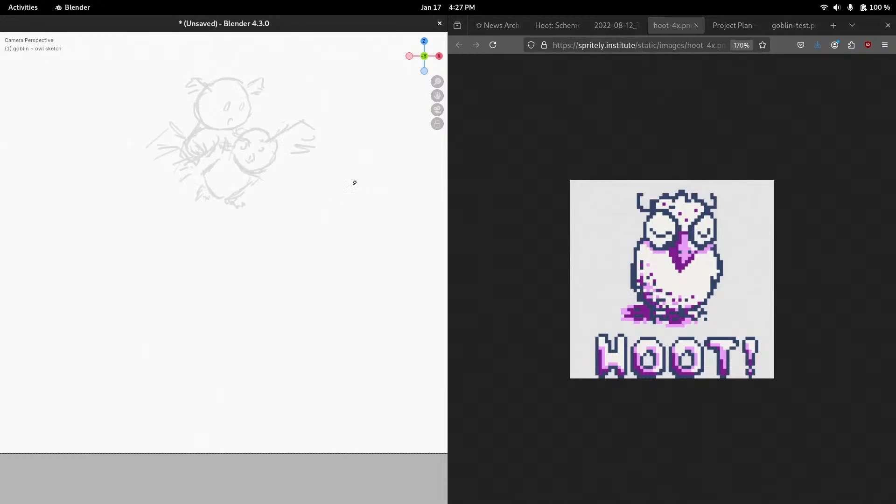
mouse_move(364, 211)
shift+middle_down()
mouse_move(420, 217)
mouse_move(337, 241)
mouse_move(352, 207)
mouse_move(365, 248)
shift+middle_up()
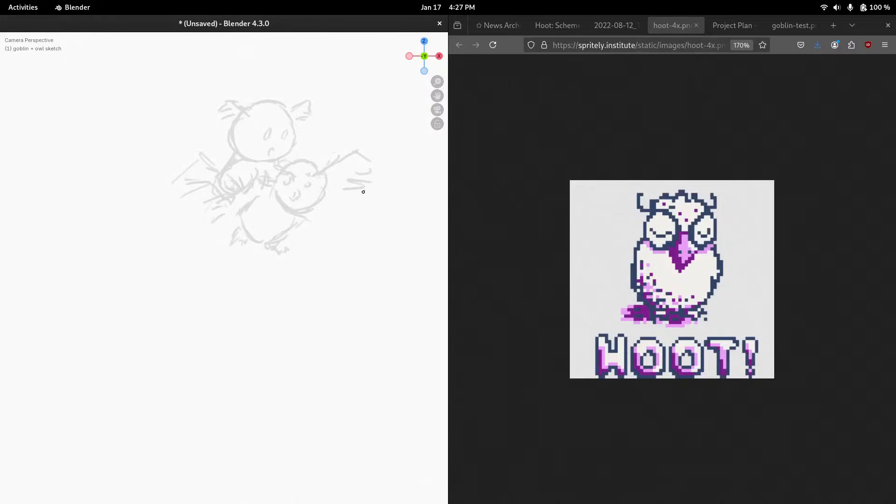
key(ctrl+Tab)
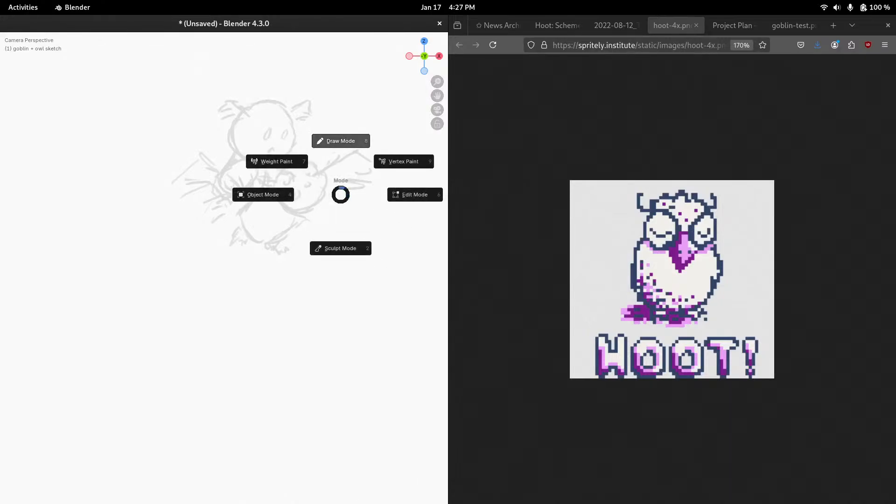
click(347, 141)
shift+middle_drag(350, 211, 294, 272)
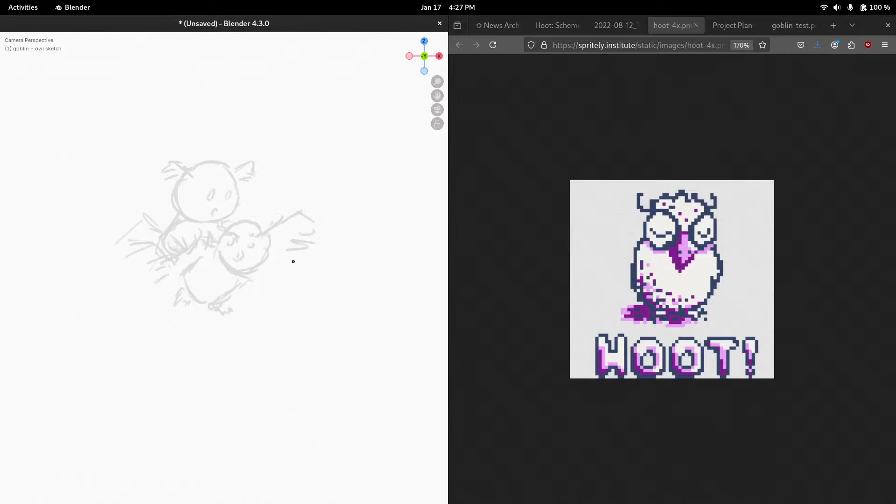
Restore the full workspace with a taller viewport, a shorter Dope Sheet, no sidebar and a wider Properties editor
key(ctrl+alt+space)
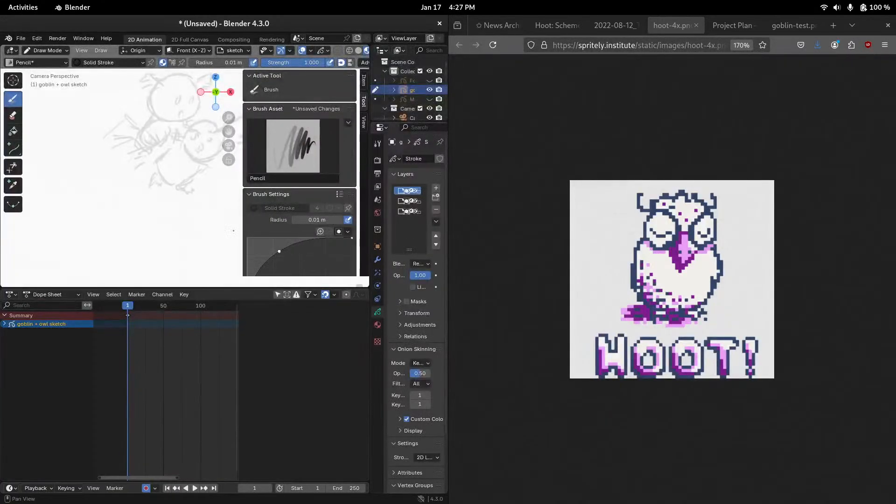
drag(247, 289, 246, 419)
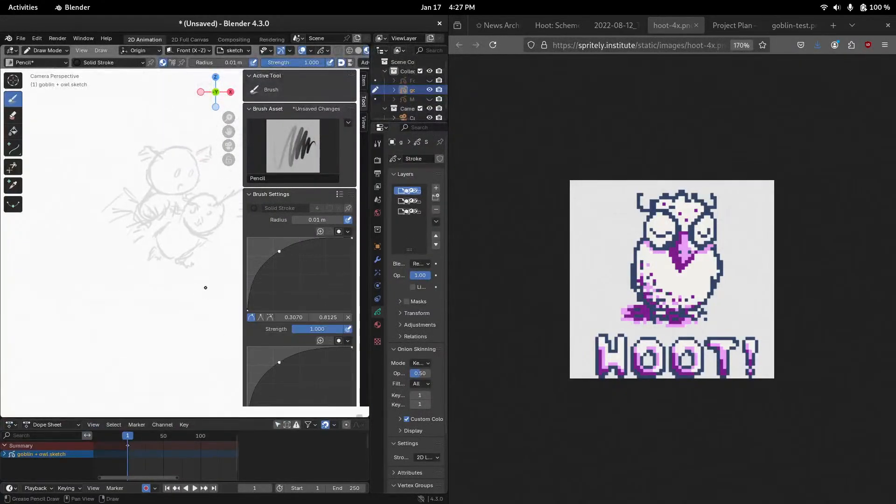
key(n)
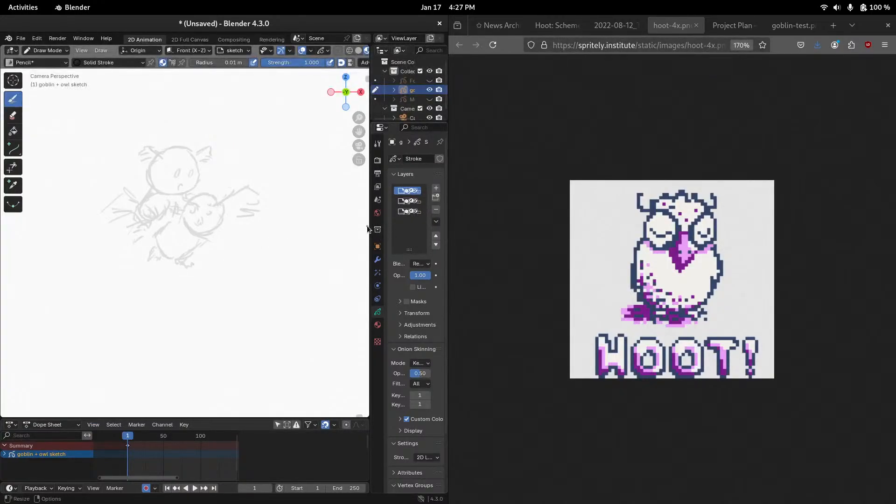
drag(367, 228, 308, 221)
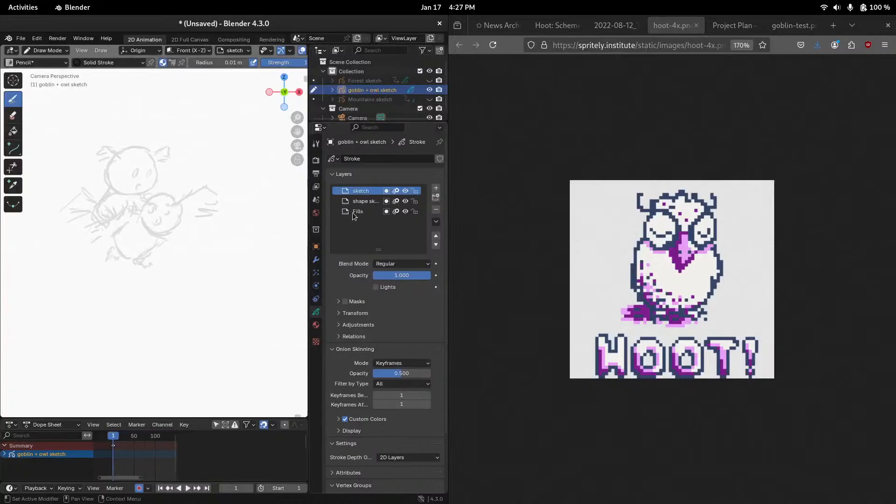
Make the sketch layer of the goblin + owl drawing active
click(362, 202)
click(362, 191)
middle_drag(242, 252, 268, 310)
scroll(246, 281, up, 2)
middle_drag(236, 277, 226, 236)
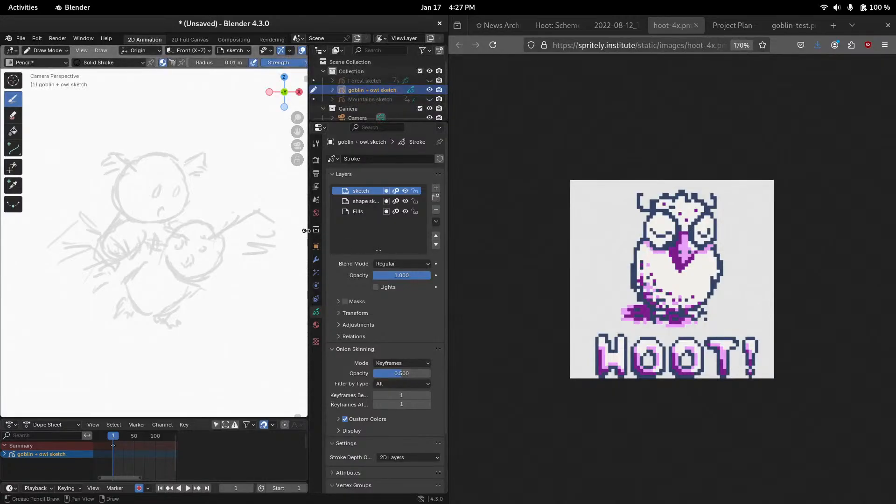
Widen the drawing viewport and enlarge the Blender window beside the browser, keeping the owl reference visible
drag(306, 230, 341, 227)
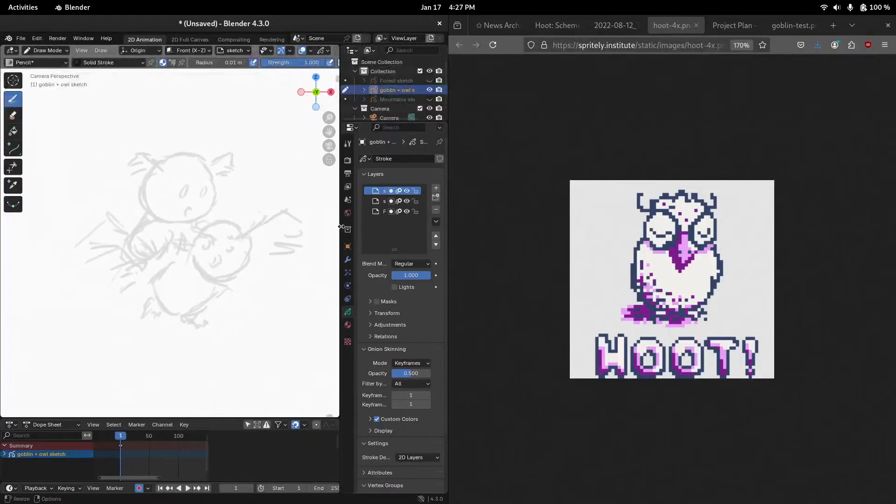
click(554, 238)
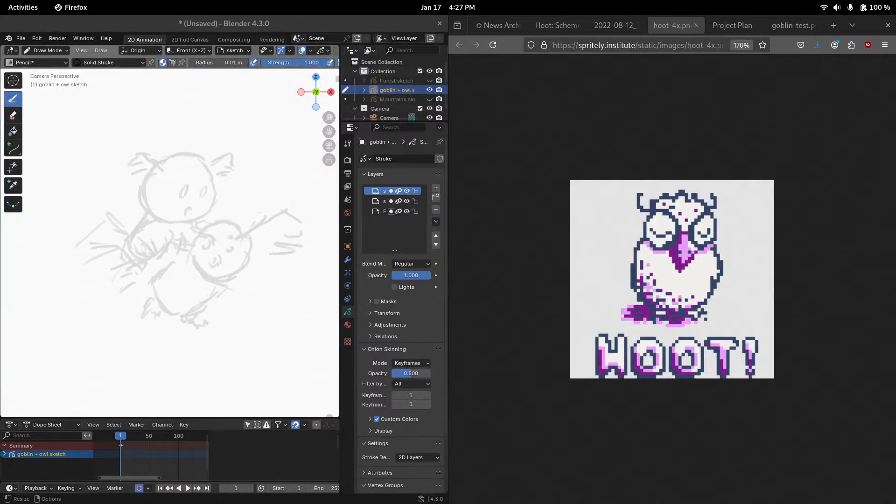
click(446, 164)
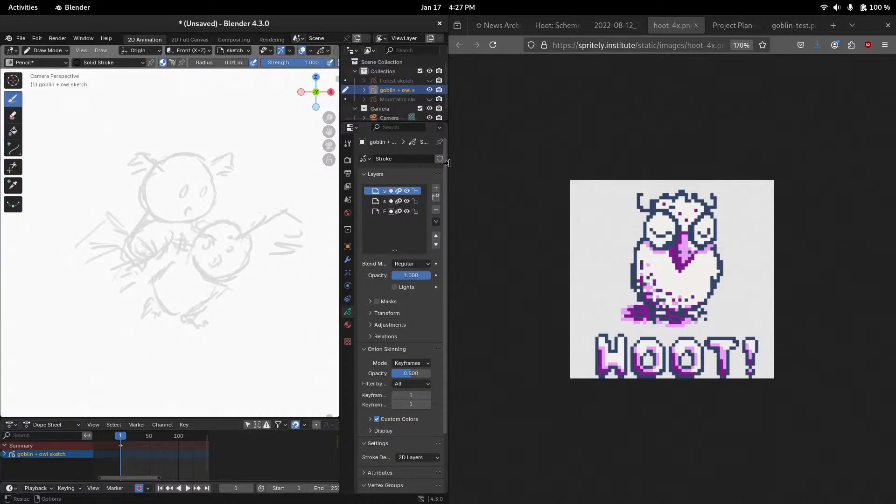
drag(445, 162, 540, 166)
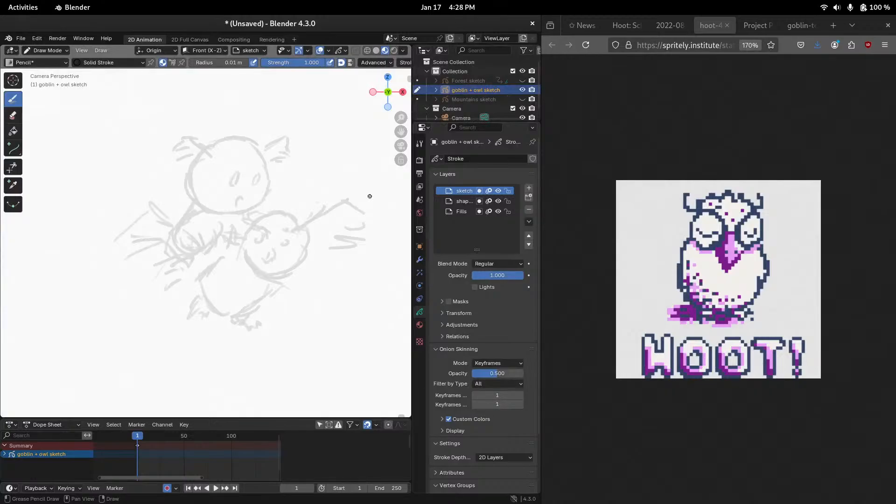
click(578, 134)
drag(258, 218, 298, 223)
Enlarge all strokes on the shape sketch layer in Edit Mode and move them down along the Z axis
click(464, 201)
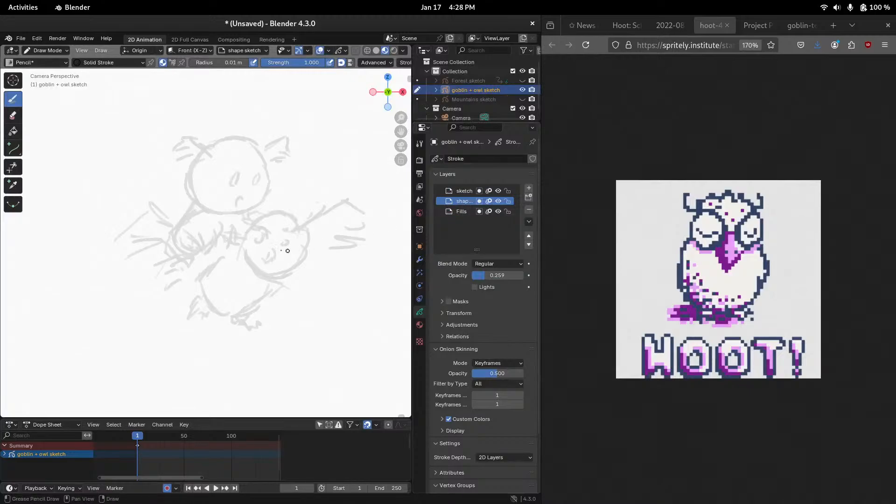
key(ctrl+Tab)
click(304, 247)
key(a)
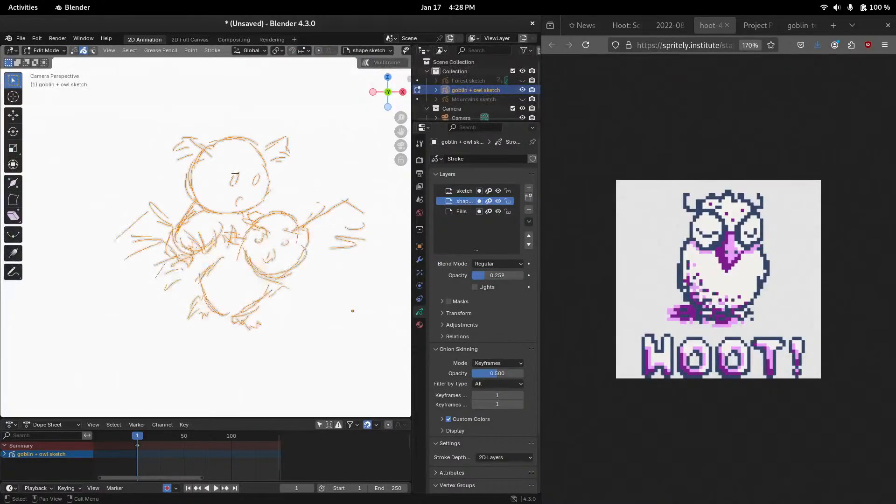
key(s)
click(328, 167)
scroll(356, 182, down, 5)
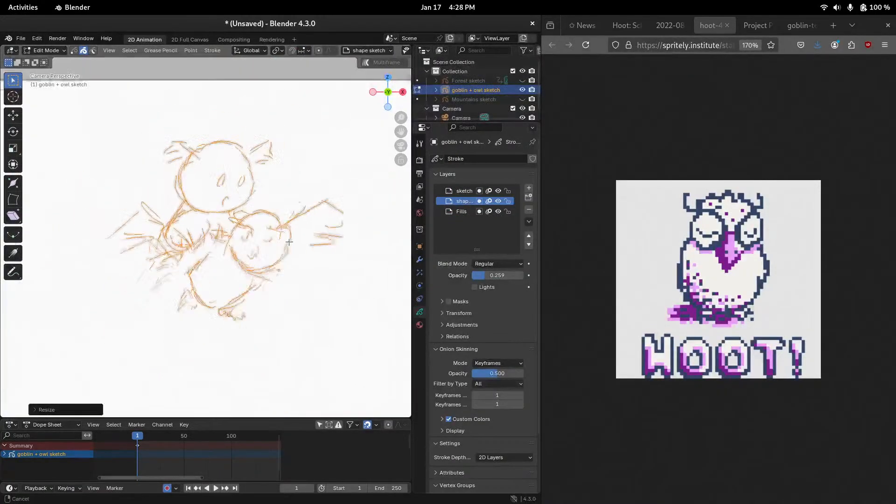
key(s)
click(352, 207)
key(g)
key(z)
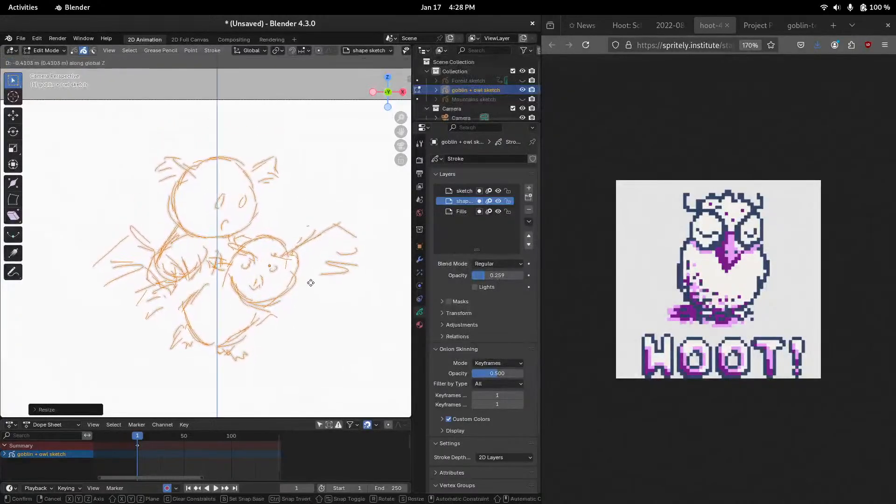
click(314, 284)
Return to Draw Mode and make the sketch layer active for tracing over the faint shapes
key(ctrl+Tab)
click(318, 171)
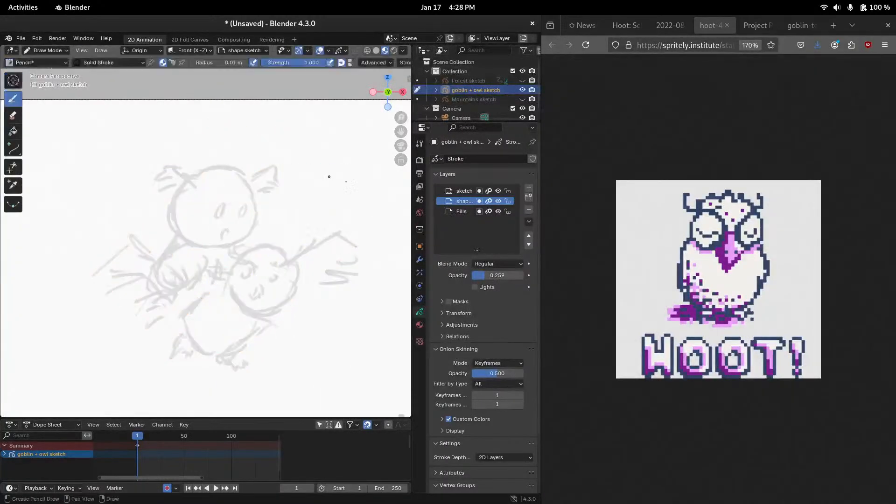
click(464, 191)
key(ctrl+Tab)
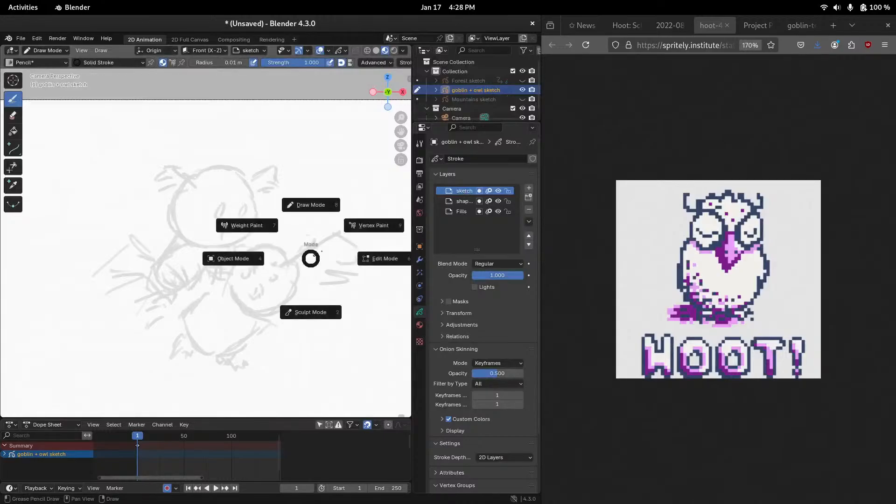
click(312, 205)
middle_drag(272, 274, 301, 253)
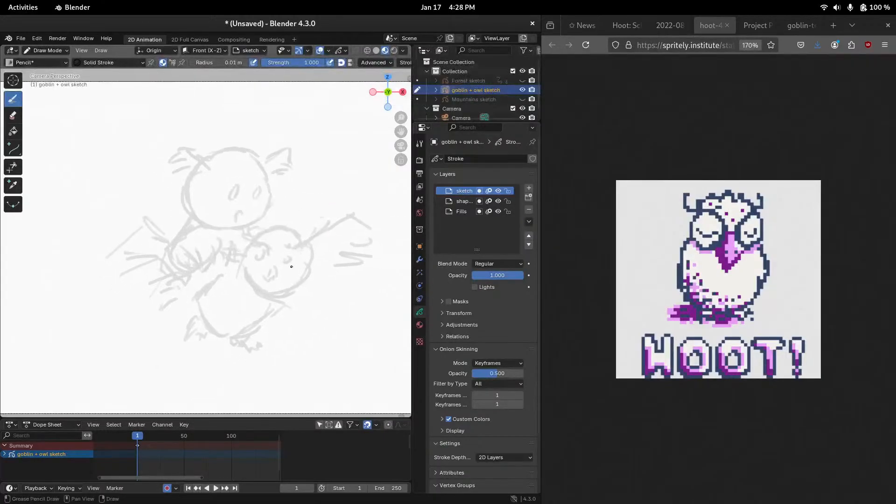
scroll(308, 252, up, 1)
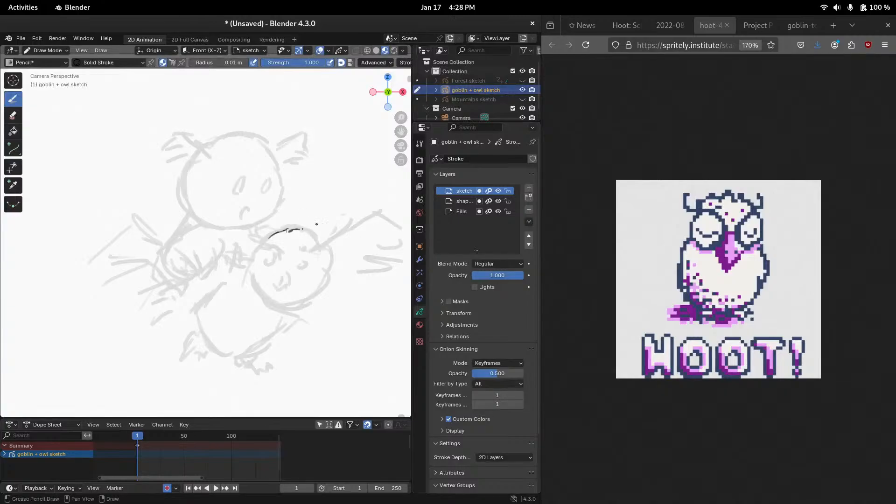
Draw the owl's feathered crown, curved horned brows, eyes and beak over the faint head shape
drag(298, 229, 304, 232)
drag(258, 239, 284, 260)
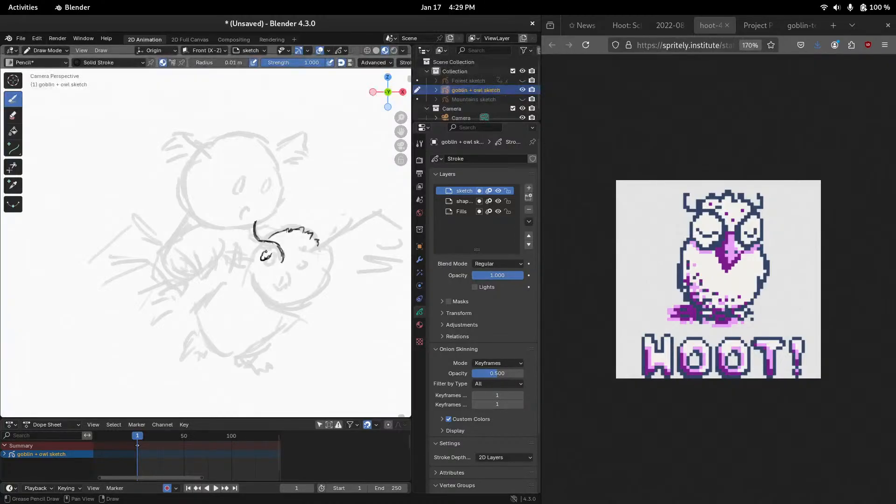
drag(266, 255, 265, 256)
drag(282, 270, 277, 275)
mouse_move(276, 279)
mouse_down()
mouse_move(278, 290)
mouse_move(290, 283)
mouse_move(301, 255)
mouse_move(332, 247)
mouse_move(336, 236)
mouse_up()
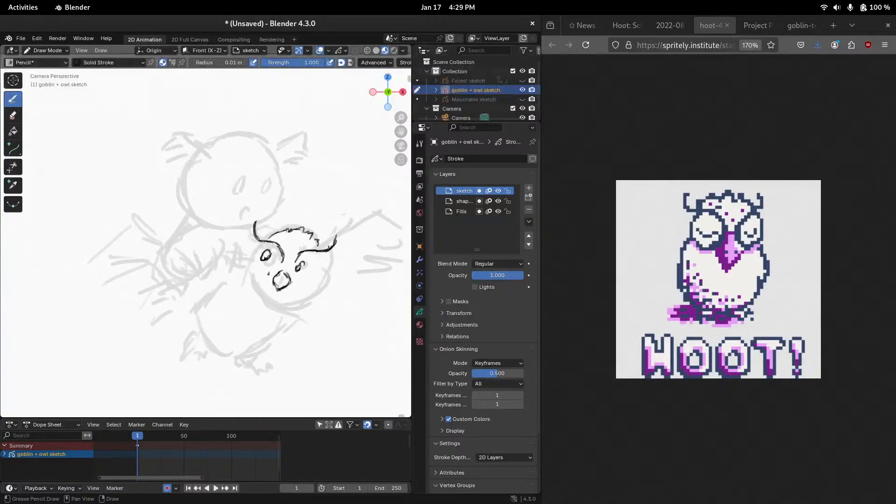
Outline the sides of the owl's face and its rounded body, and sketch the tail and feet
drag(257, 262, 256, 285)
drag(319, 270, 279, 332)
drag(236, 274, 224, 282)
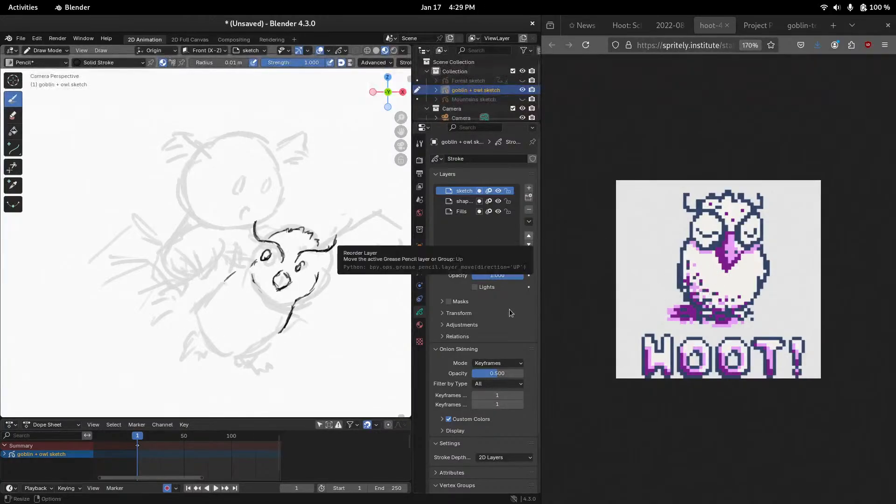
mouse_move(208, 296)
mouse_down()
mouse_move(204, 309)
mouse_move(228, 342)
mouse_up()
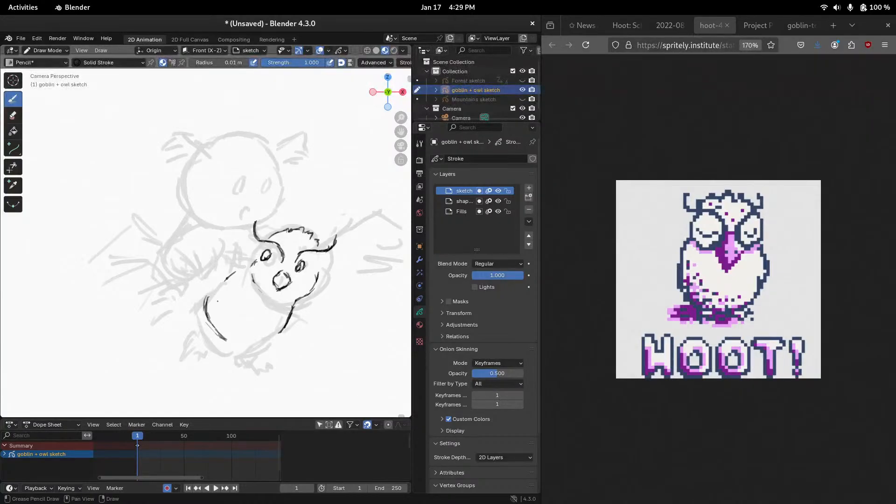
mouse_move(212, 325)
mouse_down()
mouse_move(204, 343)
mouse_move(212, 335)
mouse_move(225, 340)
mouse_move(205, 338)
mouse_up()
mouse_move(206, 337)
mouse_down()
mouse_move(261, 345)
mouse_move(271, 334)
mouse_move(265, 351)
mouse_move(271, 349)
mouse_up()
drag(269, 341, 267, 336)
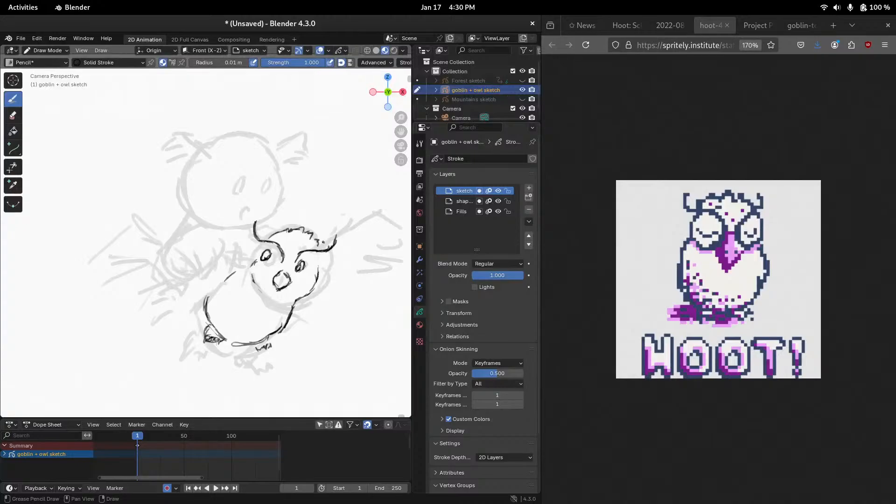
Draw the owl's outstretched wing on the right side of its body, with ragged feather tips underneath
drag(322, 242, 356, 233)
middle_drag(346, 254, 286, 251)
mouse_move(293, 232)
mouse_down()
mouse_move(314, 226)
mouse_move(341, 248)
mouse_up()
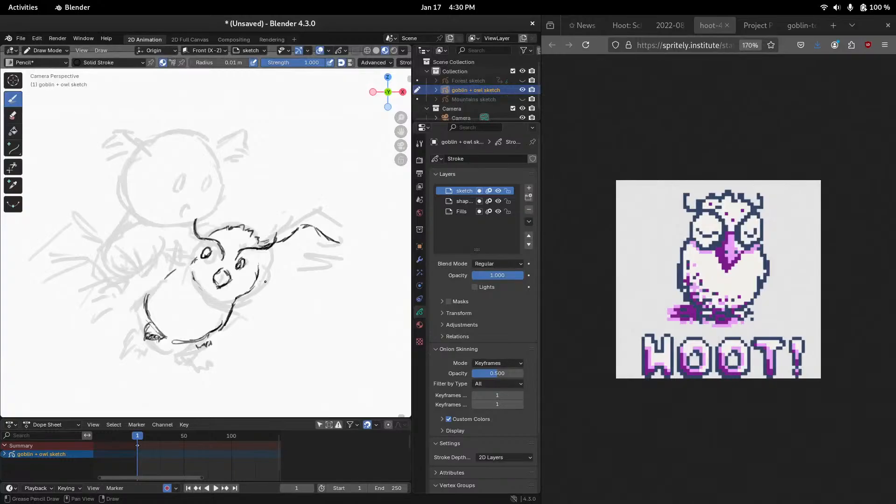
drag(308, 227, 347, 243)
drag(261, 280, 355, 246)
drag(339, 249, 350, 242)
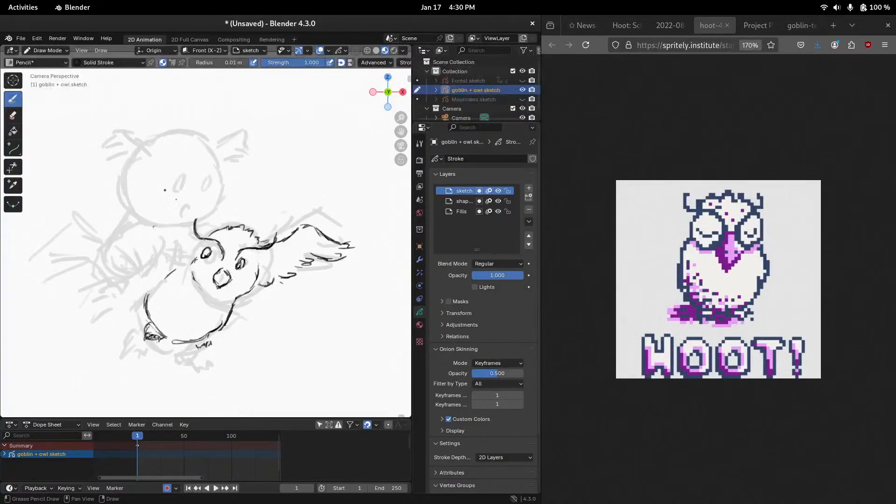
Draw the owl's spread wing on the left side of its body, ending in ragged feather tips
middle_drag(203, 229, 237, 253)
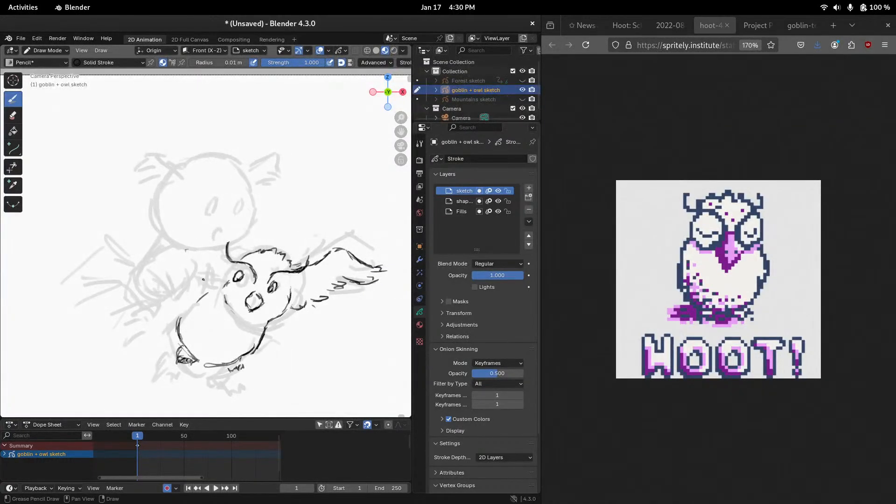
mouse_move(207, 282)
mouse_down()
mouse_move(147, 251)
mouse_move(112, 269)
mouse_move(138, 282)
mouse_move(124, 267)
mouse_move(121, 275)
mouse_up()
mouse_move(122, 291)
mouse_down()
mouse_move(133, 282)
mouse_move(141, 303)
mouse_move(149, 294)
mouse_move(195, 300)
mouse_move(182, 317)
mouse_up()
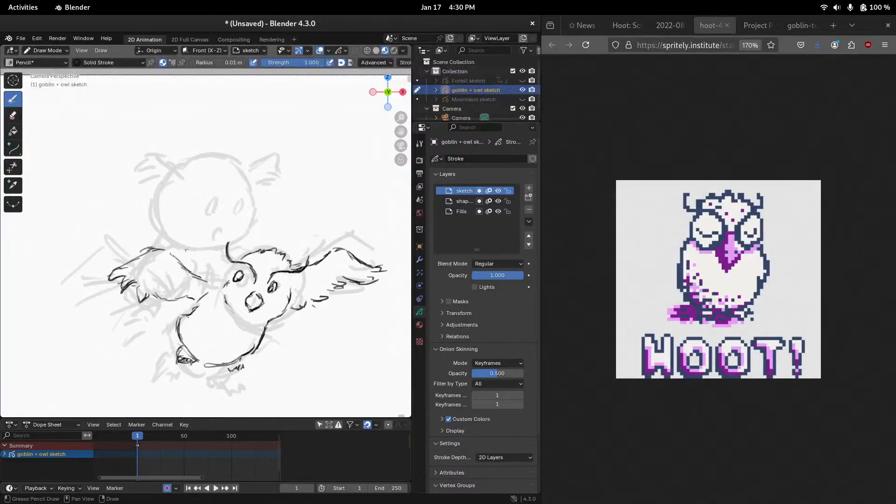
Add small feather speckles across the owl's belly and touch up its beak and lower body
drag(225, 362, 206, 360)
drag(249, 298, 262, 297)
mouse_move(193, 328)
mouse_down()
mouse_move(190, 345)
mouse_move(203, 352)
mouse_move(200, 338)
mouse_move(231, 350)
mouse_move(228, 360)
mouse_up()
drag(182, 326, 187, 330)
Add a new layer above the sketch layer and name it "goblin sketc"
click(529, 187)
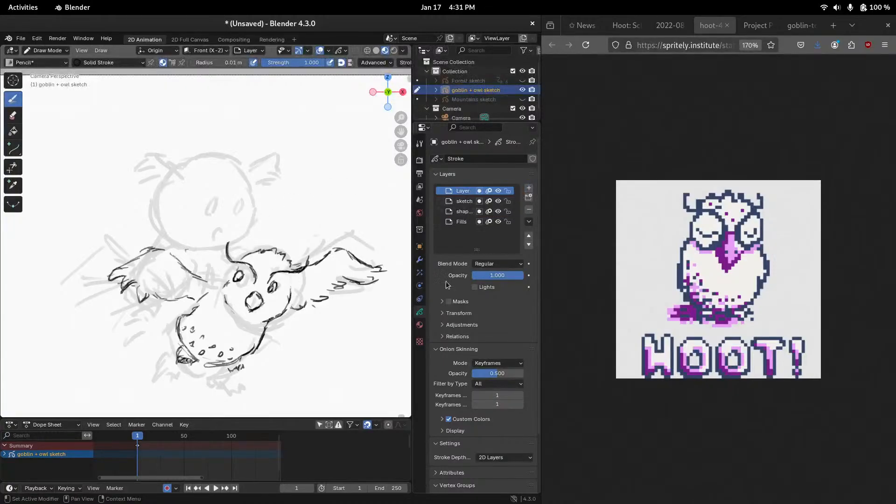
double_click(461, 191)
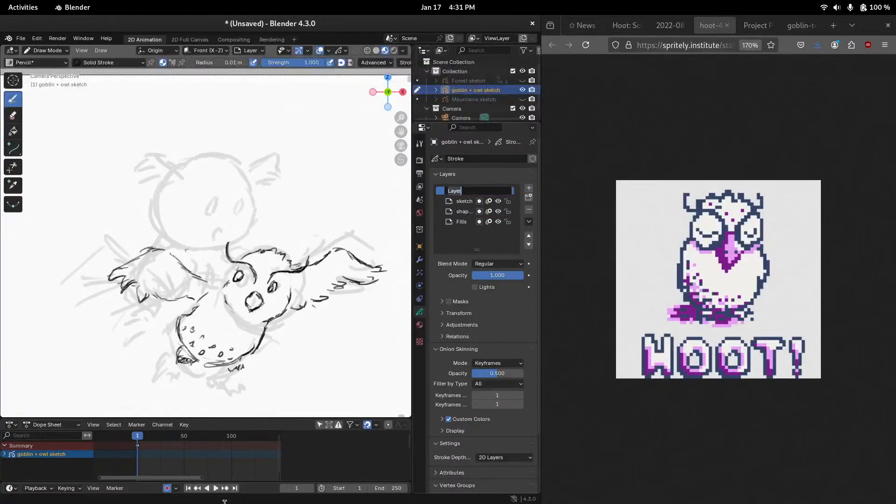
text(goblin sketc)
key(Return)
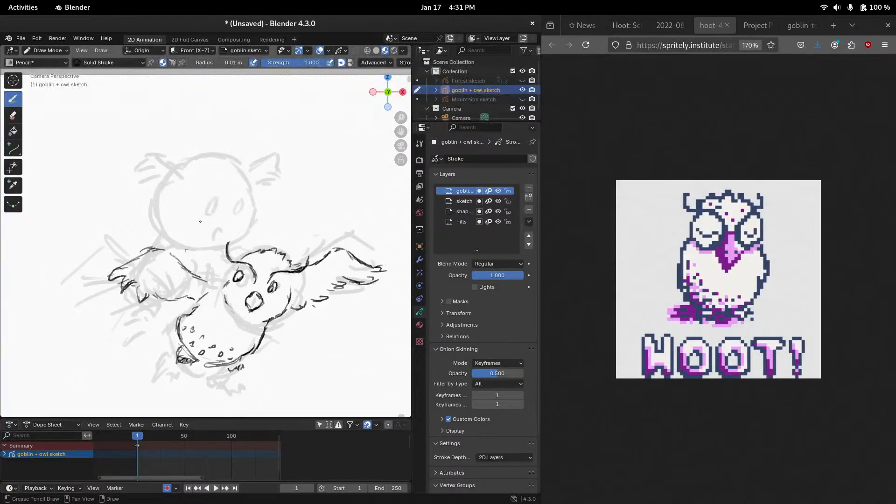
Draw the goblin's eyes, mouth and round head outline above the owl, plus the drooping ear on the left side
mouse_move(200, 222)
mouse_down()
mouse_move(196, 233)
mouse_move(203, 220)
mouse_move(209, 238)
mouse_up()
mouse_move(218, 211)
mouse_down()
mouse_move(218, 222)
mouse_move(195, 188)
mouse_move(224, 190)
mouse_up()
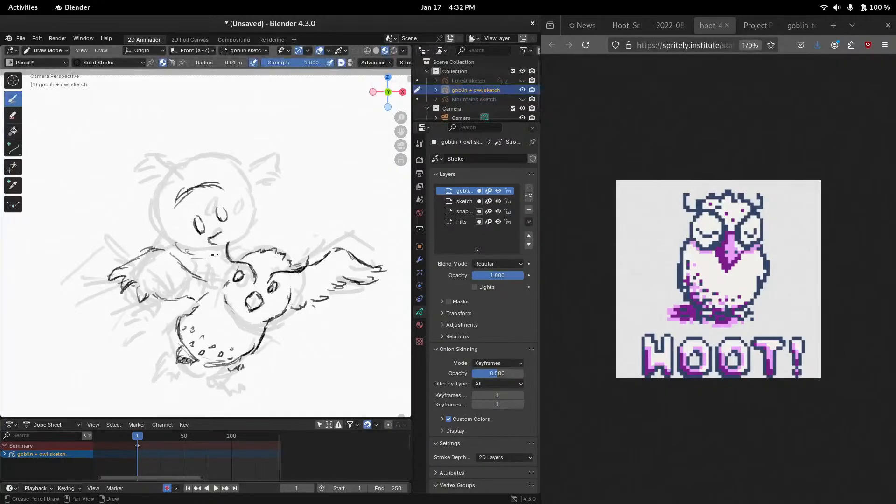
mouse_move(205, 256)
mouse_down()
mouse_move(222, 253)
mouse_move(205, 256)
mouse_up()
drag(232, 222, 228, 247)
drag(225, 191, 237, 228)
drag(167, 219, 137, 218)
mouse_move(142, 224)
mouse_down()
mouse_move(141, 238)
mouse_move(147, 225)
mouse_move(152, 239)
mouse_move(170, 232)
mouse_up()
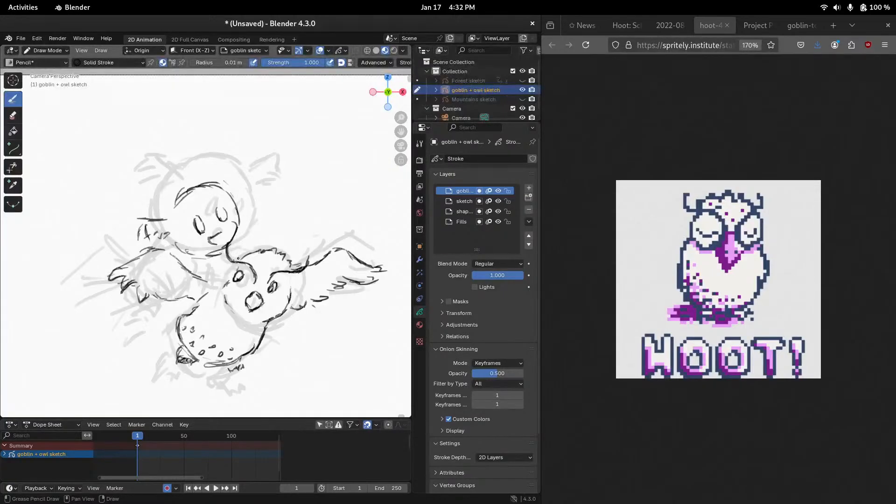
Sketch the goblin's neck, shoulders and arm behind the owl, with its lower body strokes under the left wing
drag(212, 272, 220, 284)
drag(232, 246, 249, 258)
drag(184, 298, 150, 316)
mouse_move(173, 307)
mouse_down()
mouse_move(162, 314)
mouse_move(180, 318)
mouse_up()
drag(190, 256, 180, 266)
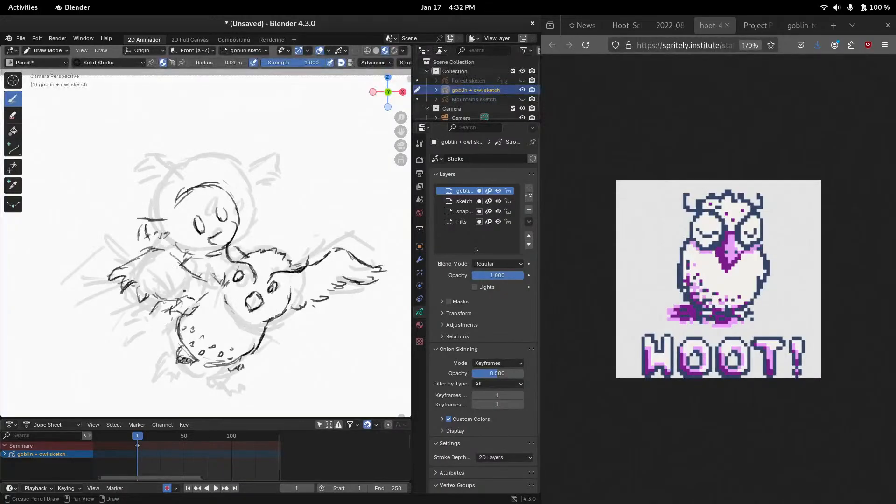
mouse_move(165, 304)
mouse_down()
mouse_move(149, 319)
mouse_move(172, 313)
mouse_move(156, 307)
mouse_move(150, 316)
mouse_up()
drag(212, 274, 225, 290)
drag(226, 272, 226, 282)
mouse_move(260, 224)
mouse_down()
mouse_move(247, 248)
mouse_move(187, 253)
mouse_up()
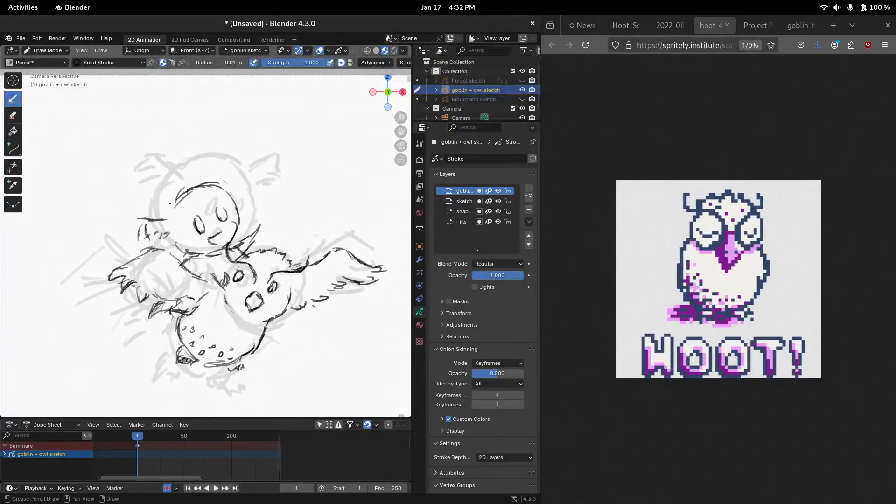
Reinforce the goblin's head outline, draw its ear on the right side, and add a curve along the owl's cheek
drag(179, 205, 169, 218)
mouse_move(230, 192)
mouse_down()
mouse_move(245, 187)
mouse_move(254, 196)
mouse_move(248, 206)
mouse_up()
drag(251, 202, 261, 199)
mouse_move(213, 335)
middle_down()
mouse_move(242, 312)
mouse_move(201, 314)
middle_up()
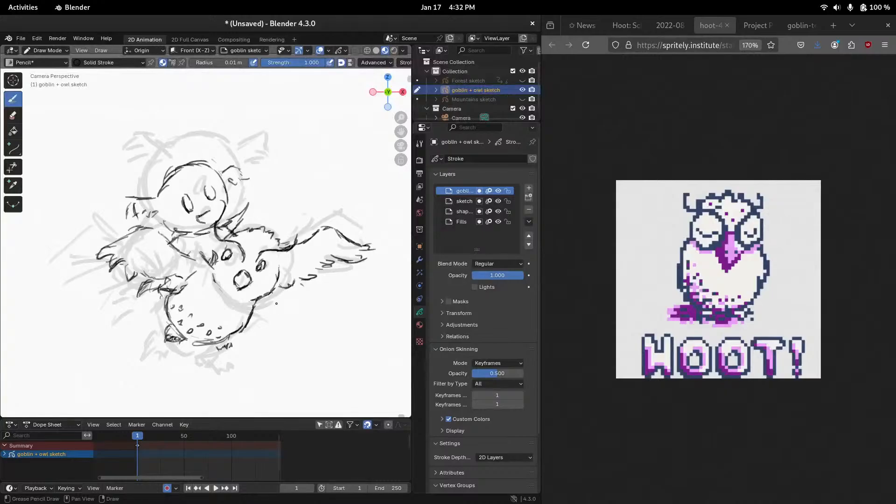
mouse_move(278, 264)
mouse_down()
mouse_move(269, 291)
mouse_move(230, 296)
mouse_up()
drag(132, 231, 168, 248)
key(ctrl+z)
mouse_move(258, 235)
middle_down()
mouse_move(272, 241)
mouse_move(284, 272)
middle_up()
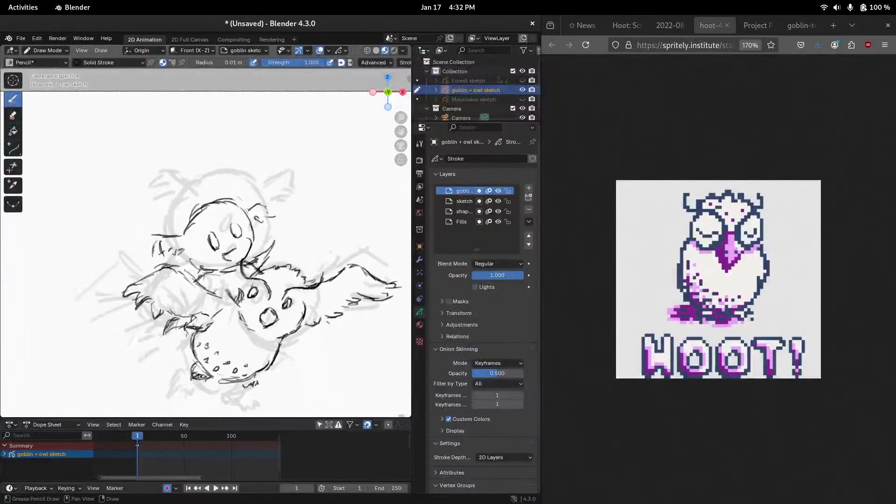
Strengthen the goblin's head, chin, neck and chest lines, add strokes under the left wing, and touch up both ears
mouse_move(180, 312)
mouse_down()
mouse_move(166, 339)
mouse_move(197, 322)
mouse_up()
drag(176, 330, 196, 327)
key(ctrl+z)
mouse_move(224, 284)
mouse_down()
mouse_move(236, 306)
mouse_move(252, 281)
mouse_move(244, 288)
mouse_up()
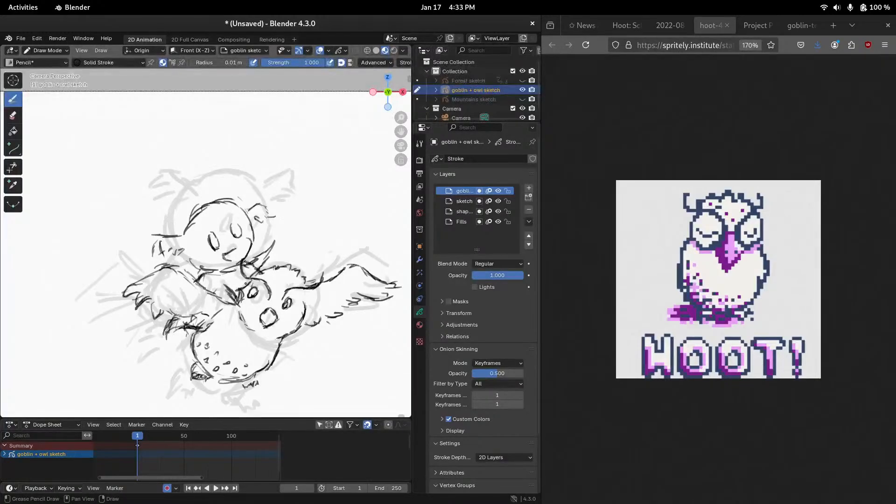
drag(188, 256, 202, 269)
drag(255, 259, 243, 264)
mouse_move(223, 284)
mouse_down()
mouse_move(227, 301)
mouse_move(236, 306)
mouse_move(241, 290)
mouse_move(239, 301)
mouse_up()
drag(253, 227, 251, 245)
drag(187, 230, 225, 205)
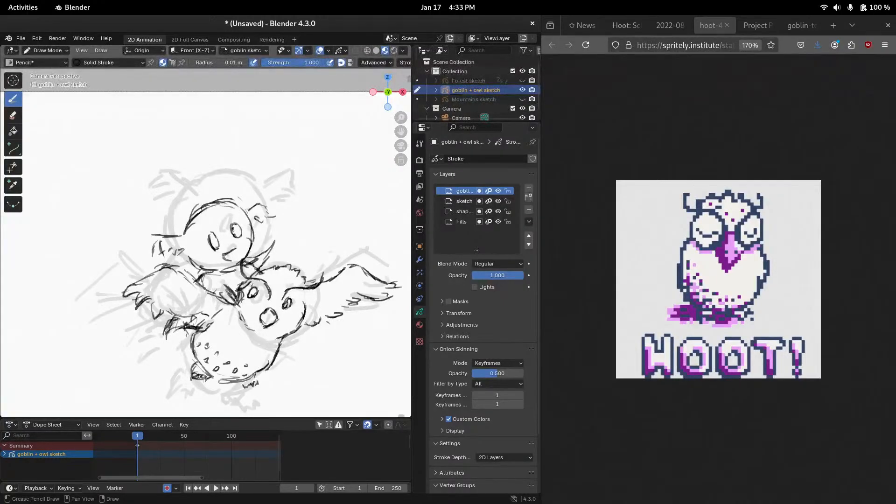
mouse_move(193, 258)
mouse_down()
mouse_move(221, 271)
mouse_move(201, 266)
mouse_up()
drag(161, 239, 153, 252)
drag(265, 207, 274, 216)
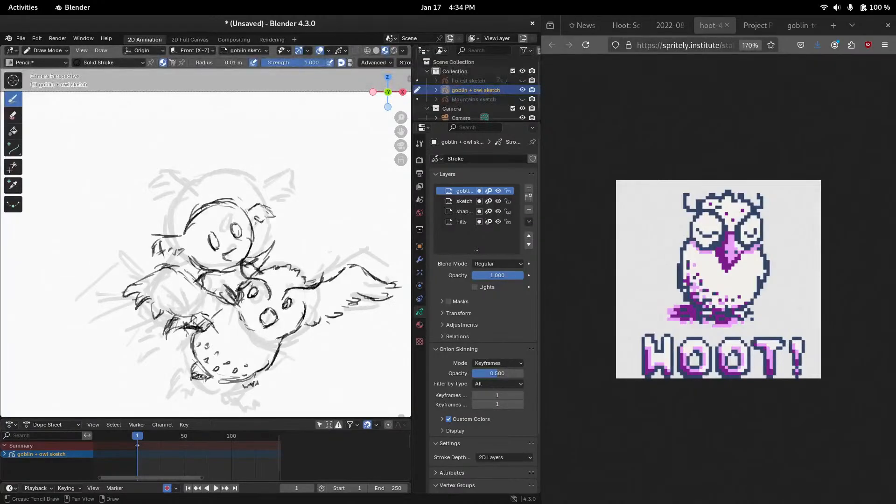
mouse_move(195, 328)
mouse_down()
mouse_move(210, 342)
mouse_move(212, 329)
mouse_move(203, 337)
mouse_up()
mouse_move(189, 316)
mouse_down()
mouse_move(198, 325)
mouse_move(165, 337)
mouse_up()
drag(208, 315, 208, 340)
key(ctrl+z)
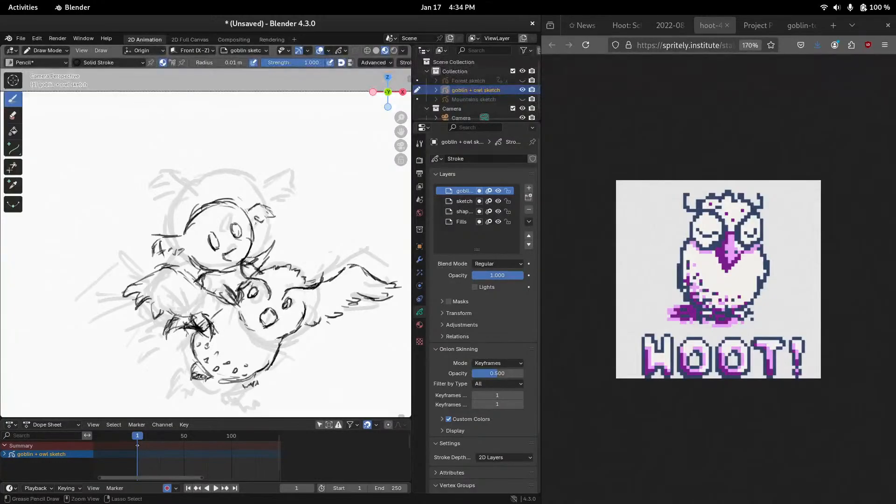
key(ctrl+z)
key(ctrl+z)
key(ctrl+z)
key(ctrl+z)
key(ctrl+z)
Draw the goblin's hand gripping the owl's body below the left wing and add strokes across the goblin's chest
mouse_move(208, 336)
mouse_down()
mouse_move(211, 344)
mouse_move(197, 333)
mouse_move(210, 349)
mouse_up()
mouse_move(200, 341)
mouse_down()
mouse_move(194, 325)
mouse_move(207, 324)
mouse_move(211, 345)
mouse_up()
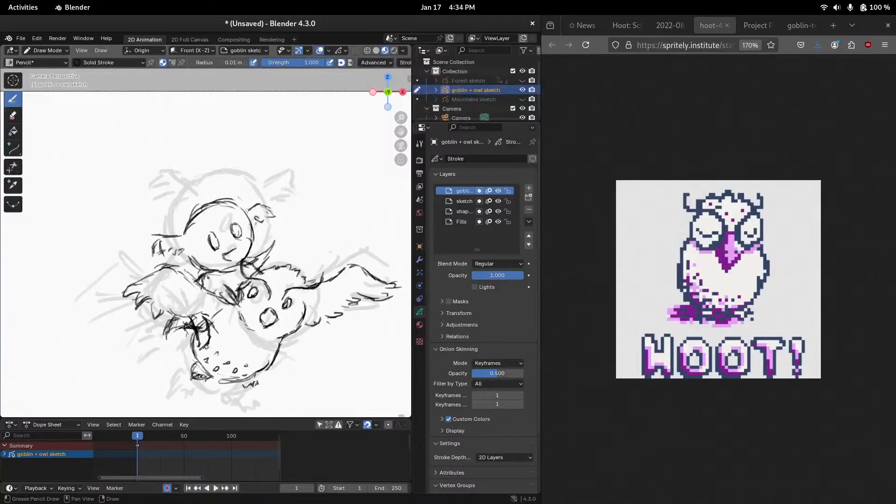
drag(206, 274, 201, 286)
mouse_move(202, 276)
mouse_down()
mouse_move(204, 289)
mouse_move(228, 290)
mouse_up()
Erase the goblin's stray strokes beside the hand under the left wing and across its chest
key(ctrl+Tab)
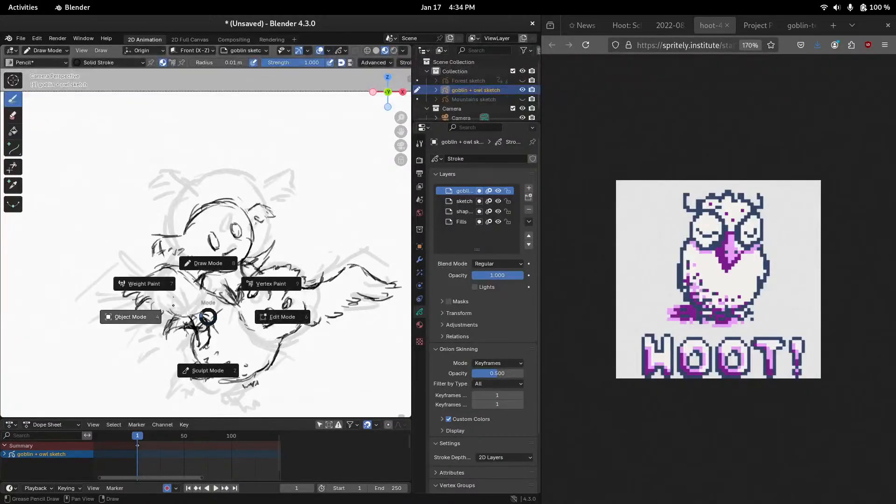
click(204, 257)
key(e)
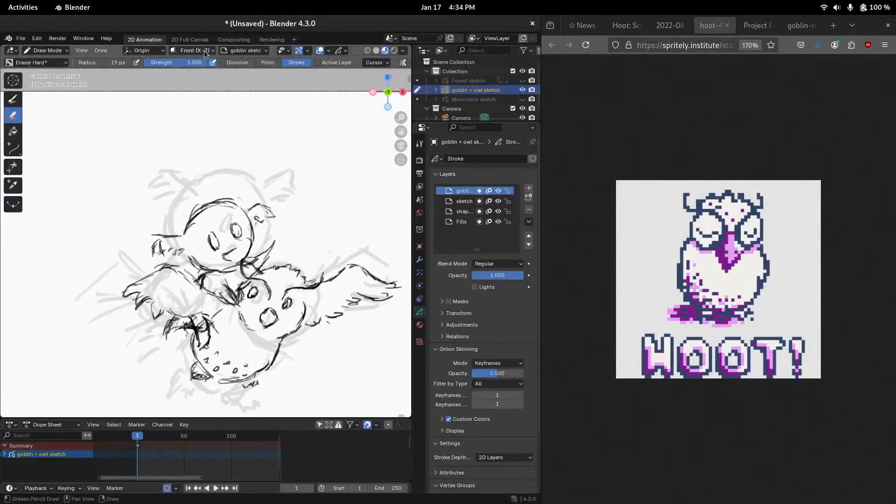
mouse_move(168, 355)
mouse_down()
mouse_move(163, 333)
mouse_move(178, 328)
mouse_up()
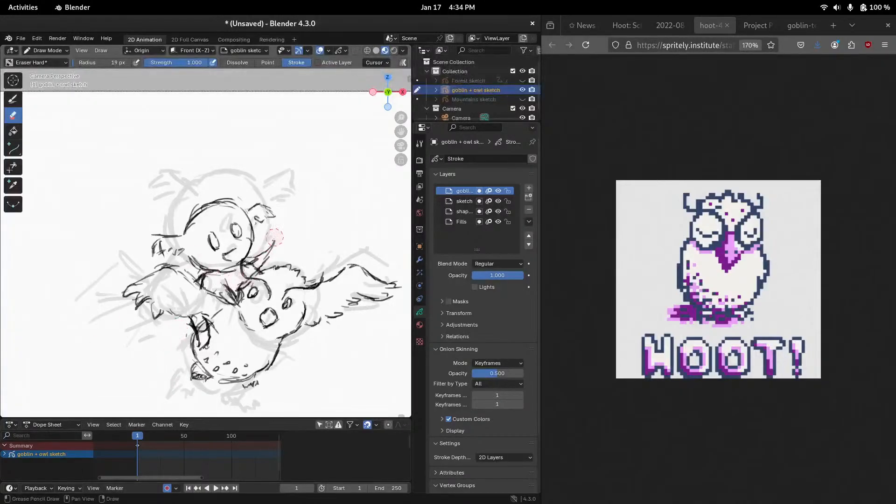
drag(202, 277, 203, 282)
Return to the Pencil brush and redraw the goblin's chest and collar lines, adding a stroke beside its hand
key(ctrl+Tab)
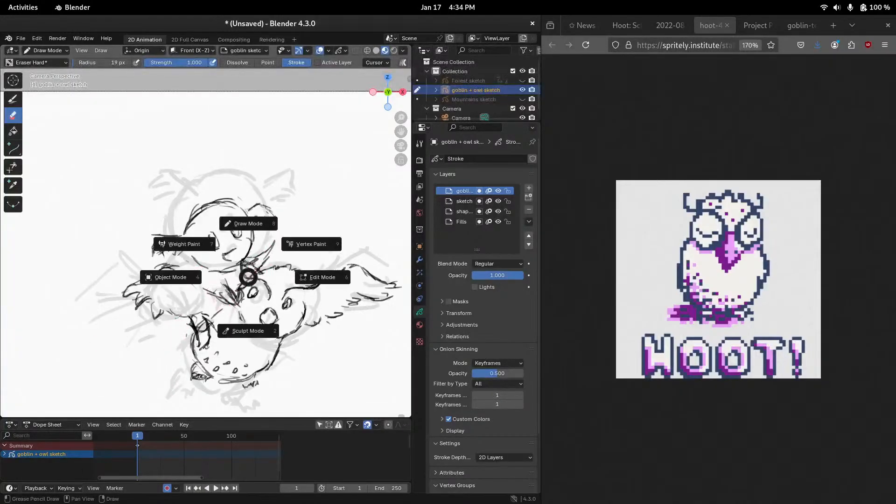
click(254, 221)
key(ctrl+Tab)
click(252, 198)
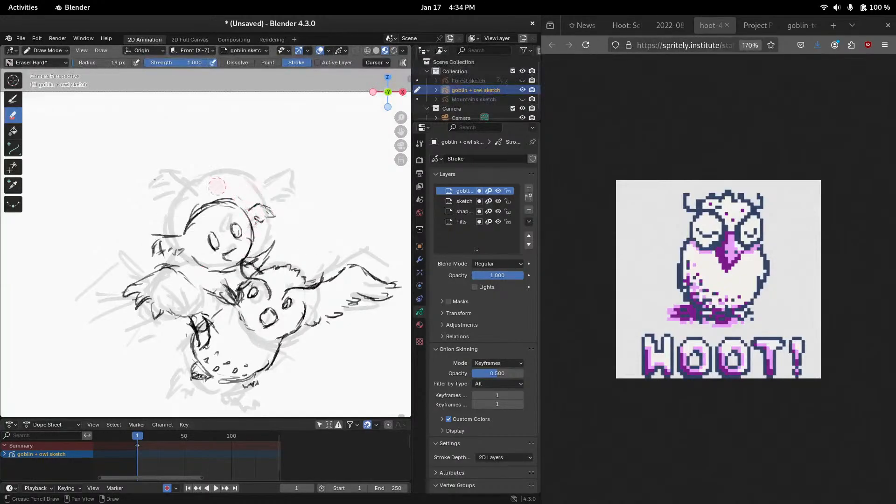
click(14, 99)
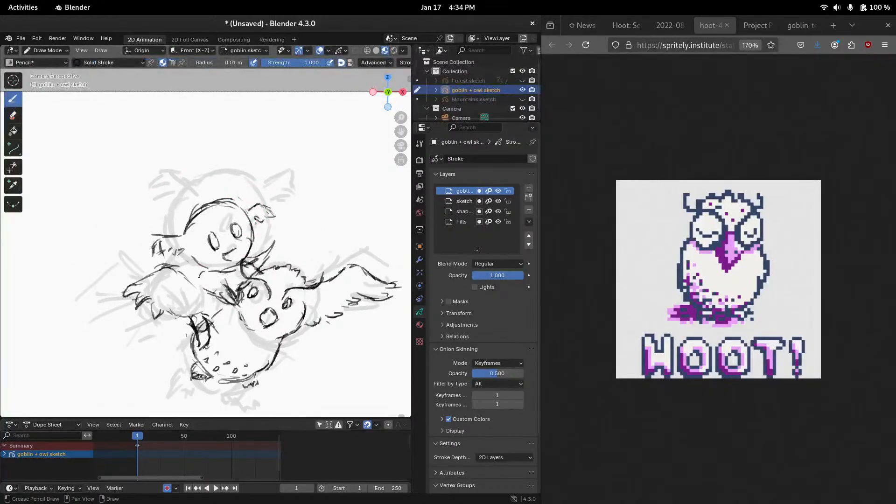
drag(202, 272, 198, 284)
drag(244, 262, 262, 272)
mouse_move(296, 243)
shift+middle_down()
mouse_move(263, 175)
mouse_move(285, 210)
mouse_move(294, 187)
mouse_move(298, 205)
mouse_move(343, 189)
shift+middle_up()
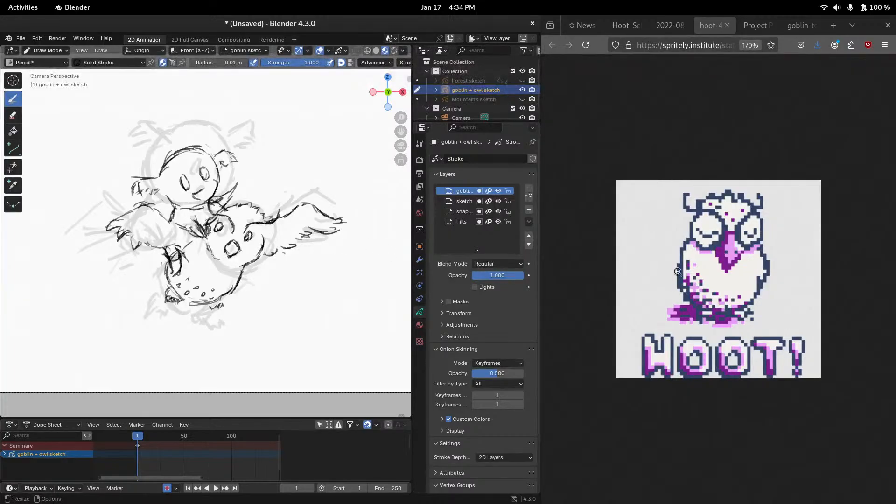
click(715, 309)
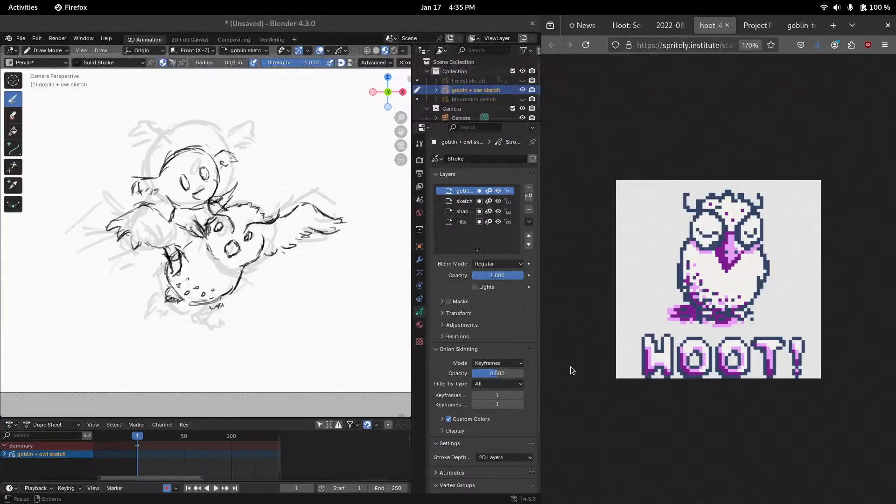
click(188, 270)
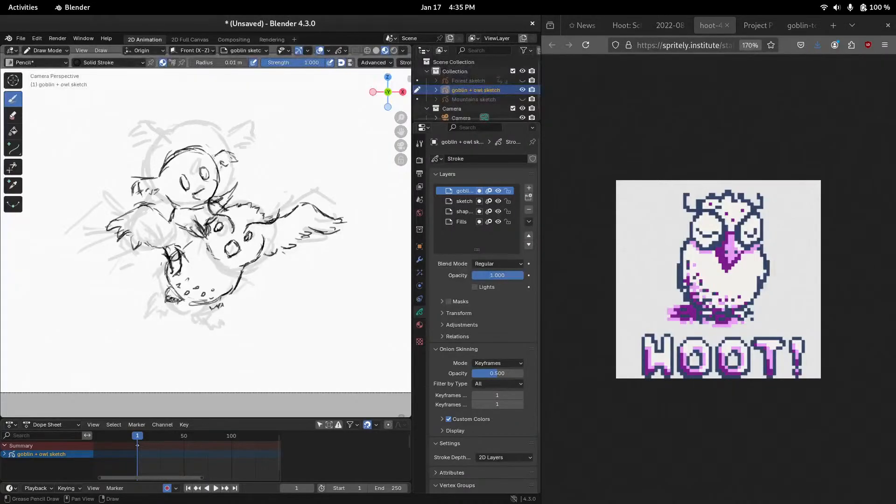
drag(166, 270, 166, 286)
Toggle the visibility of the sketch and goblin sketc layers to compare the strokes each one holds
click(464, 201)
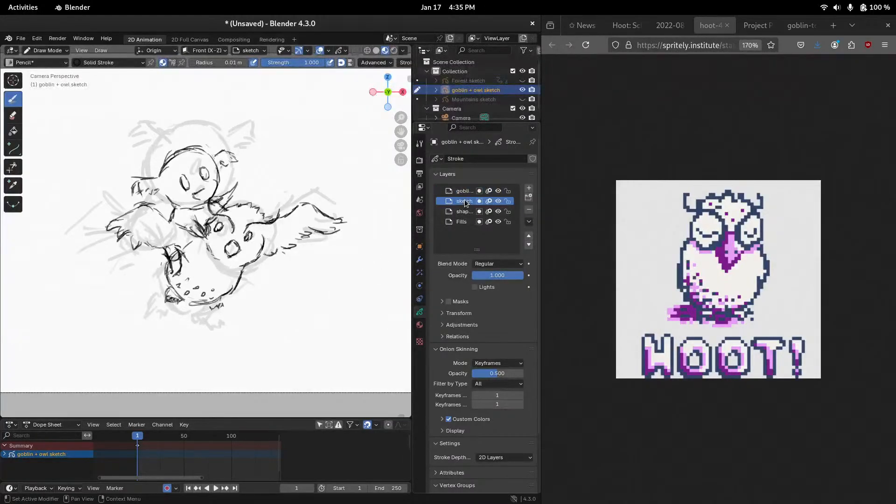
click(499, 200)
click(499, 198)
click(496, 190)
click(496, 191)
click(497, 199)
click(498, 199)
click(499, 198)
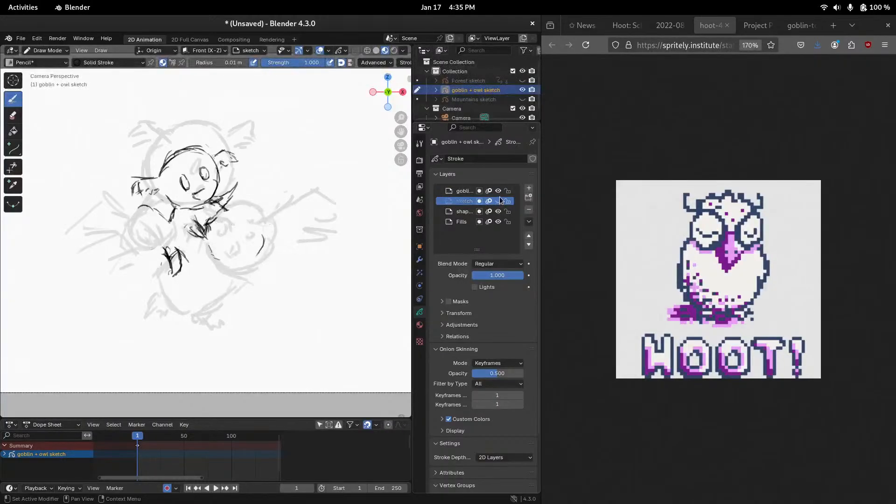
click(499, 197)
click(500, 189)
click(498, 189)
click(497, 189)
click(497, 189)
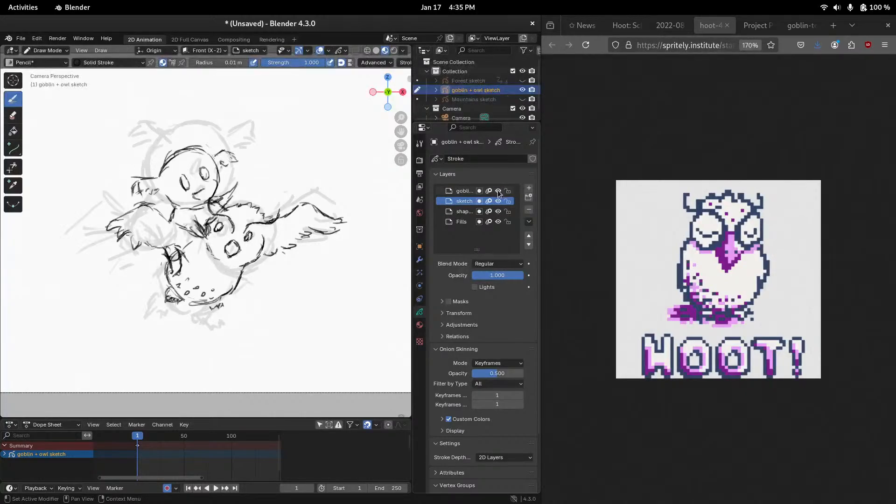
click(498, 190)
click(497, 190)
Maximize the Blender window and merge the goblin sketc layer down into the sketch layer
click(467, 191)
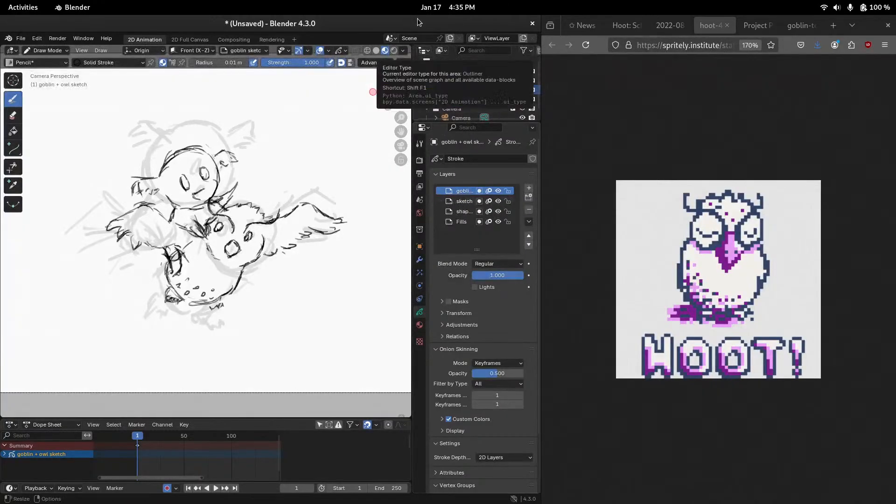
drag(417, 18, 511, 2)
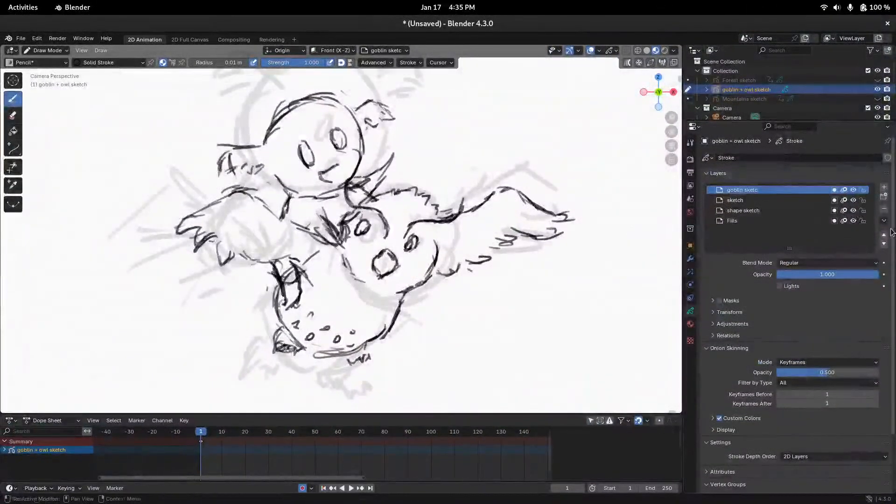
click(884, 221)
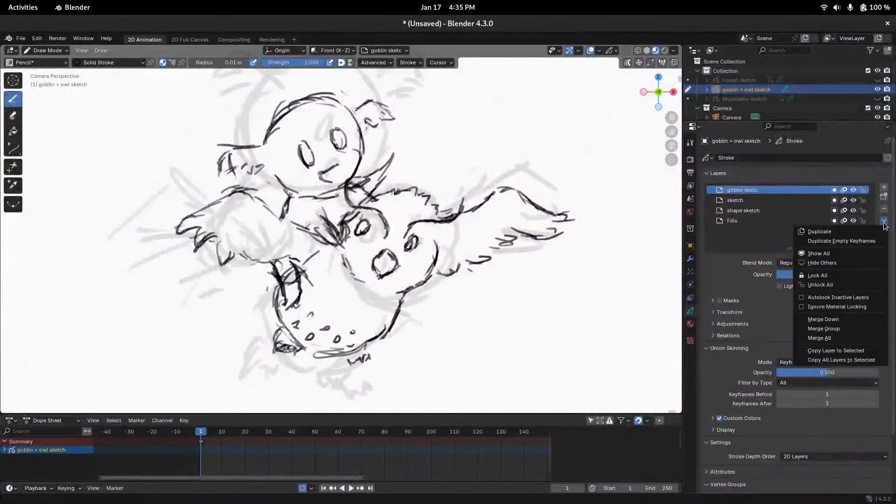
click(824, 319)
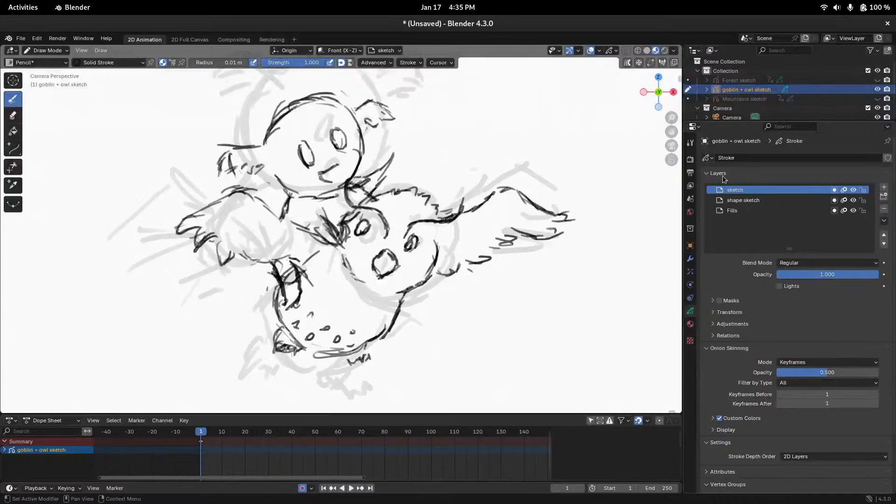
Compare the drawing with and without the sketch layer, then hide the shape sketch layer so only the refined sketch shows
key(Home)
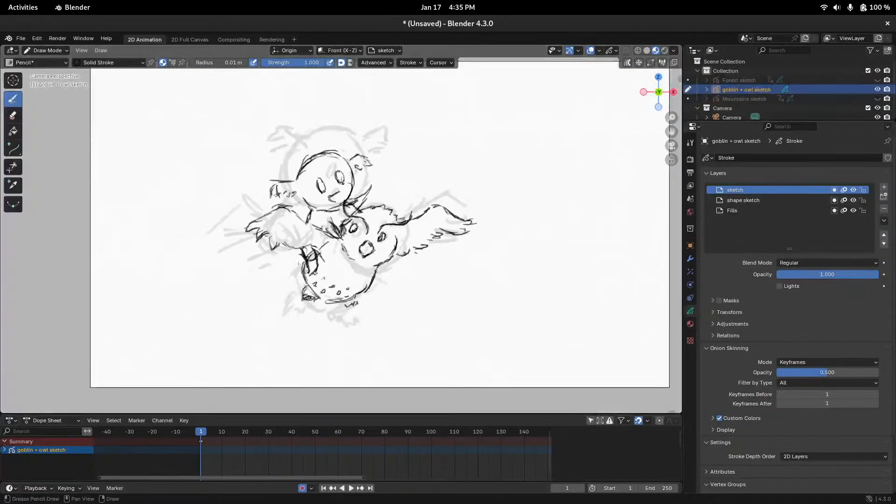
click(853, 190)
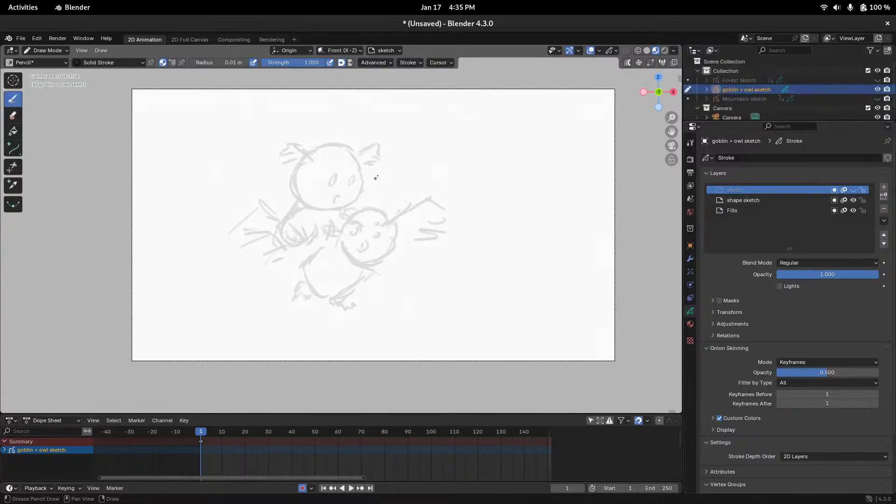
click(853, 190)
click(853, 200)
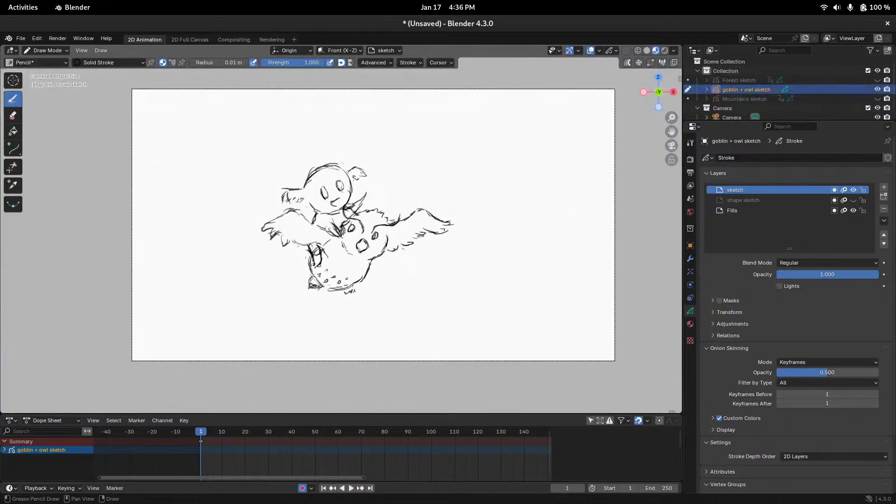
Save the drawing in the sketches folder as 2025-01-17-spritely-goblins-hoot-sketch.blend, basing the name on the existing spritely campaign sketches file
key(ctrl)
click(21, 38)
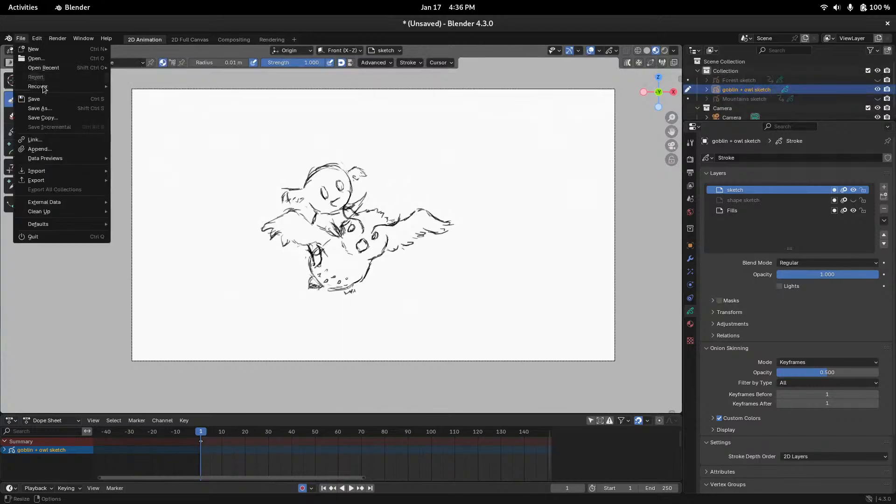
click(60, 107)
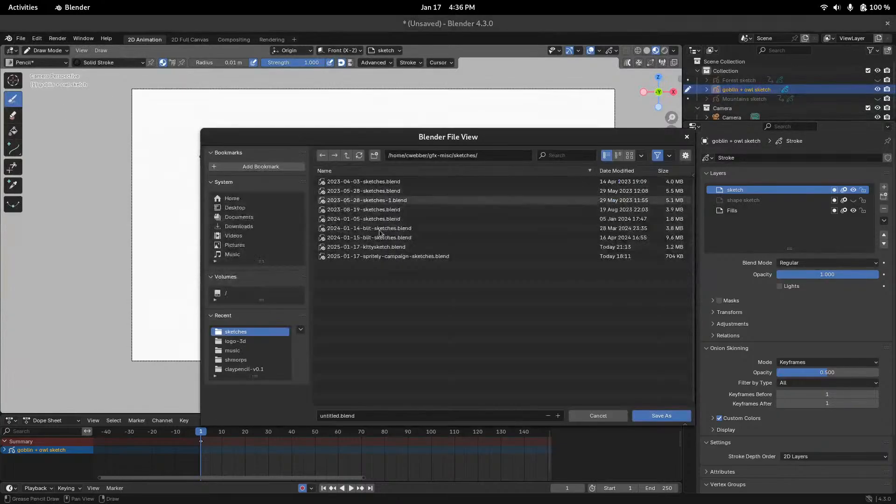
click(393, 256)
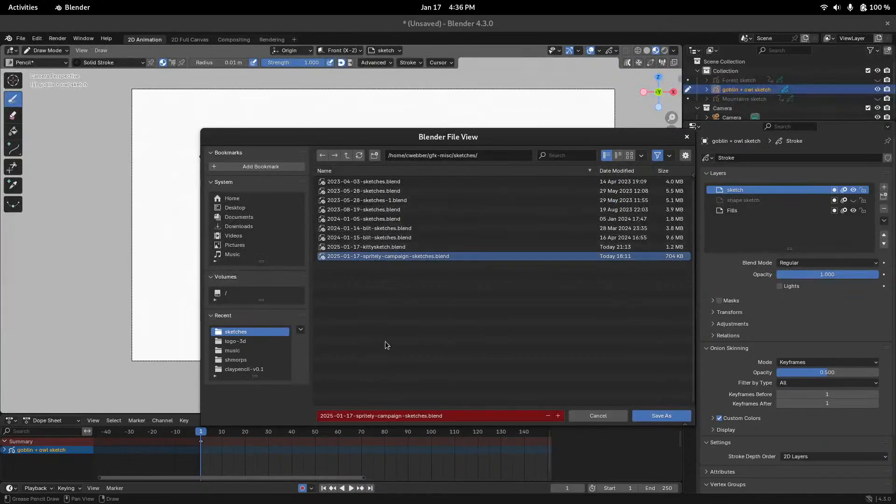
click(374, 415)
click(377, 415)
key(ctrl+Delete)
key(ctrl+Delete)
key(ctrl+Delete)
text(goblins-hoot-sketch)
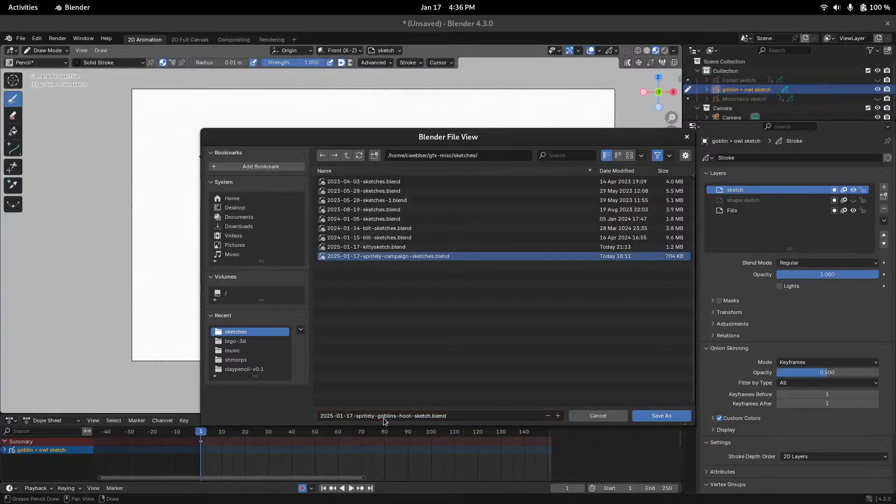
key(Return)
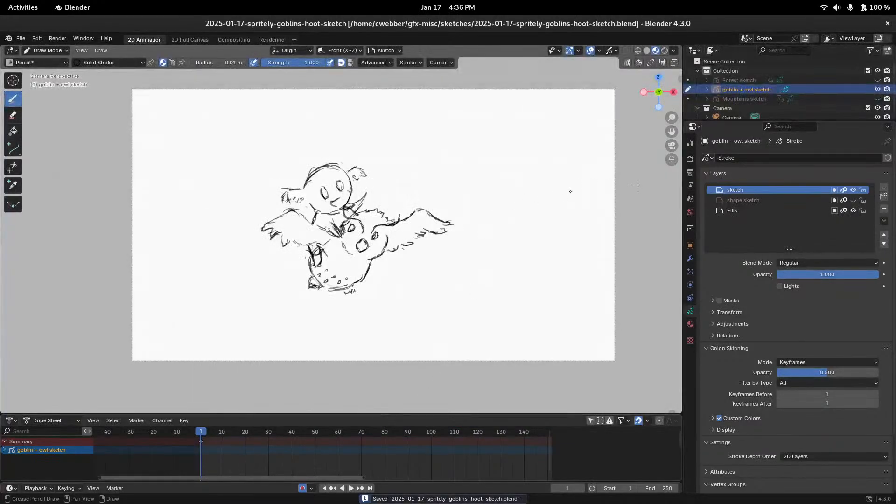
key(alt+Tab)
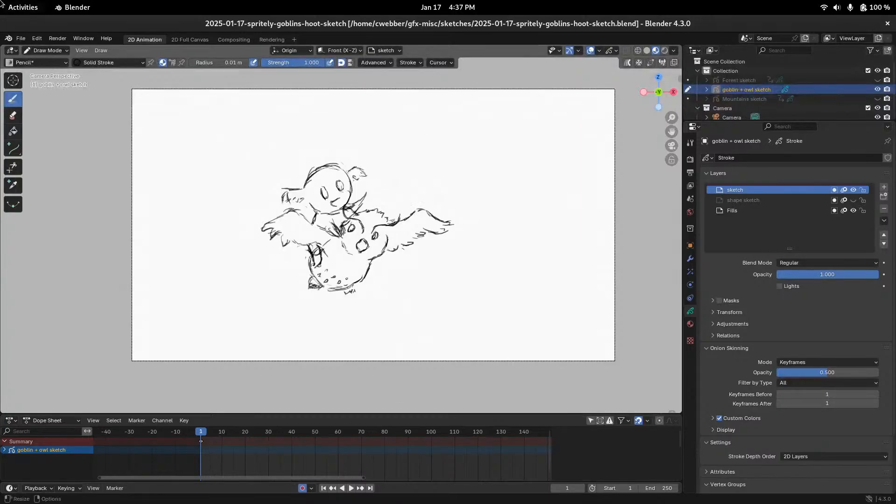
mouse_move(1, 1)
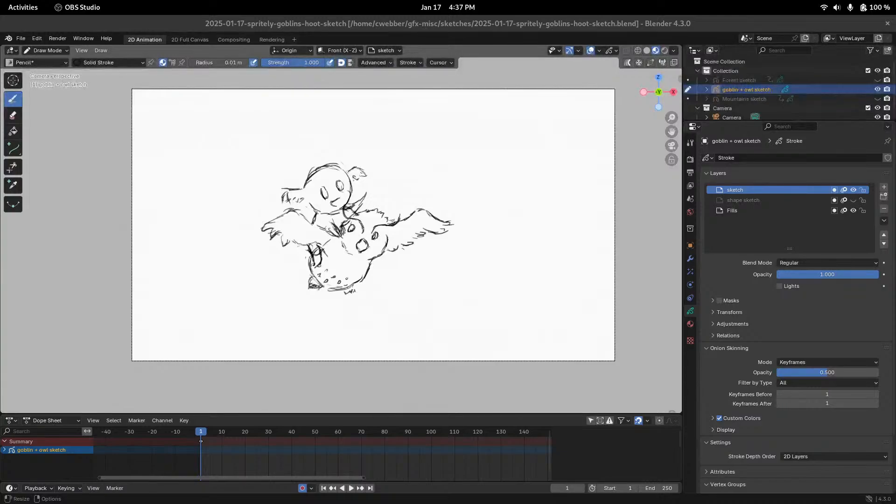
key(super)
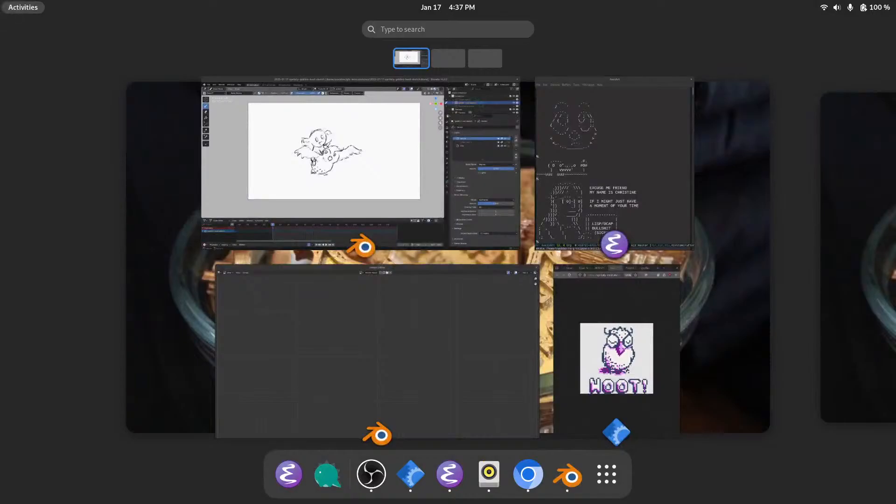
key(super)
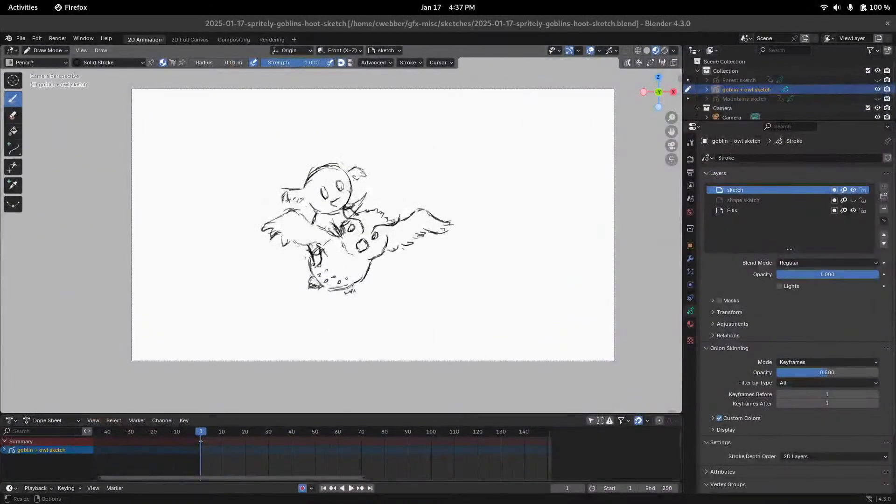